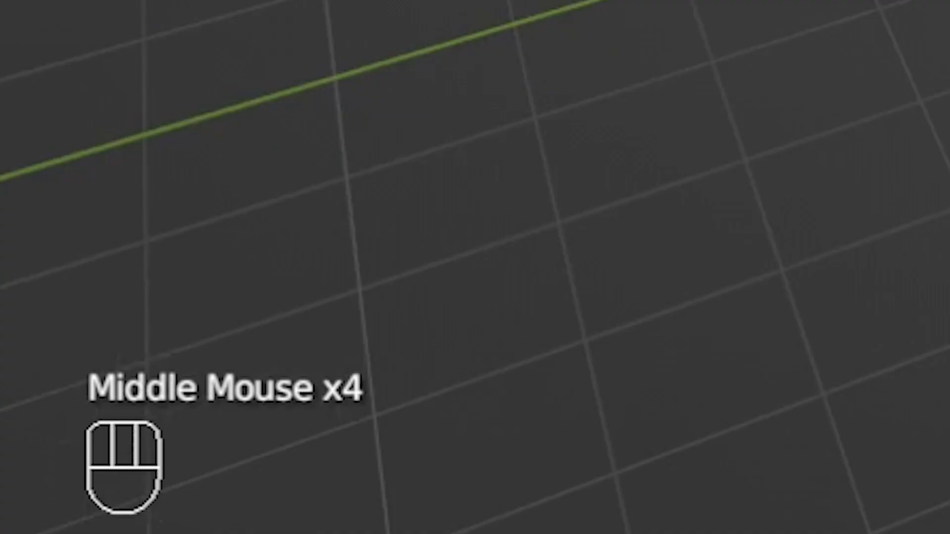
pyautogui.moveTo(497, 253); pyautogui.dragTo(478, 265, button='middle')
pyautogui.moveTo(477, 265); pyautogui.dragTo(534, 267, button='middle')
pyautogui.moveTo(534, 267); pyautogui.dragTo(599, 272, button='middle')
pyautogui.moveTo(599, 272)
pyautogui.keyDown('shift'); pyautogui.mouseDown(button='middle')
pyautogui.moveTo(625, 280)
pyautogui.moveTo(593, 258)
pyautogui.mouseUp(button='middle'); pyautogui.keyUp('shift')
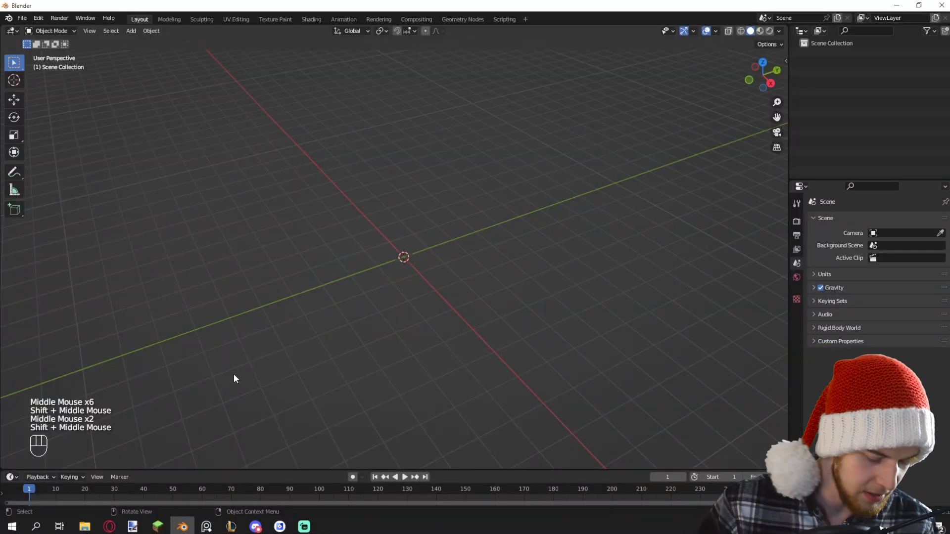
pyautogui.moveTo(234, 375); pyautogui.dragTo(363, 366, button='middle')
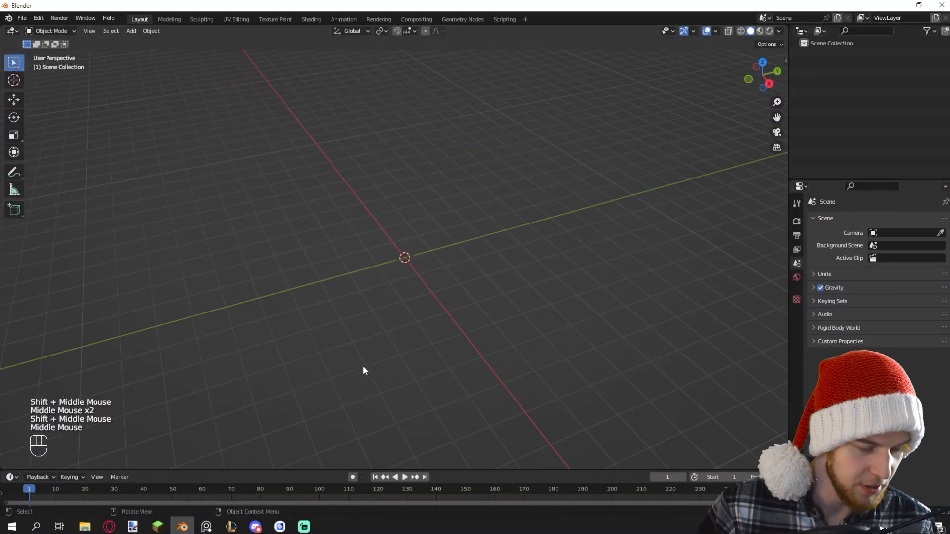
pyautogui.hotkey('shift', 'a')
pyautogui.click(430, 251)
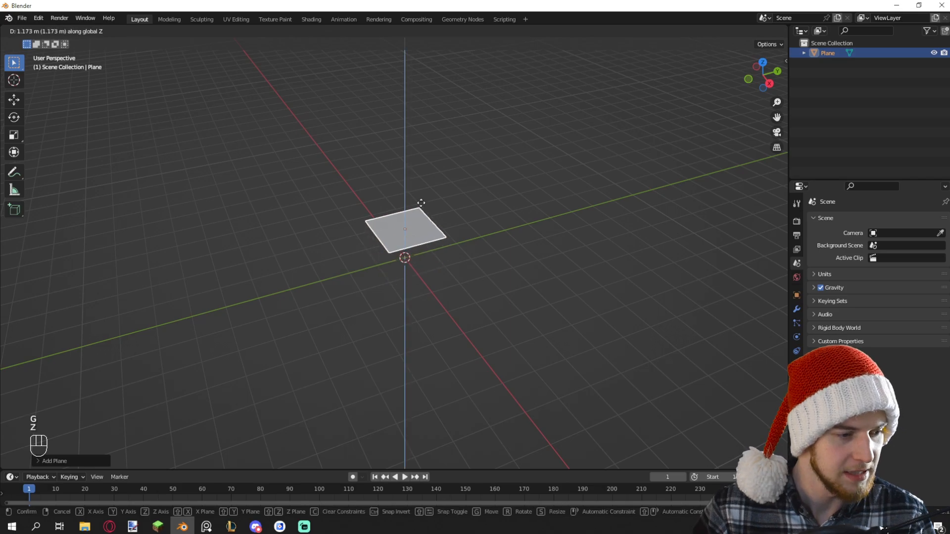
pyautogui.rightClick(421, 203)
pyautogui.click(422, 227)
pyautogui.press('Delete')
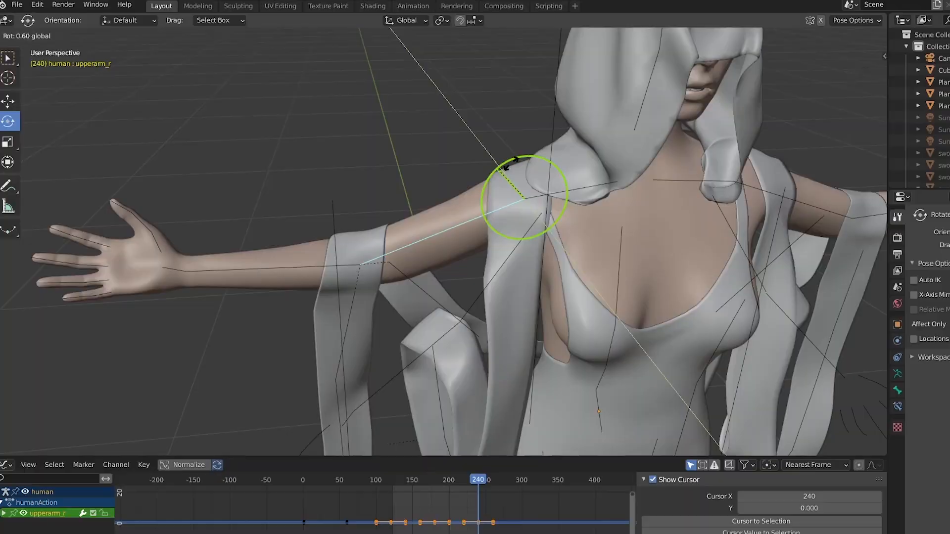
pyautogui.moveTo(509, 166)
pyautogui.mouseDown()
pyautogui.moveTo(520, 159)
pyautogui.moveTo(506, 159)
pyautogui.mouseUp()
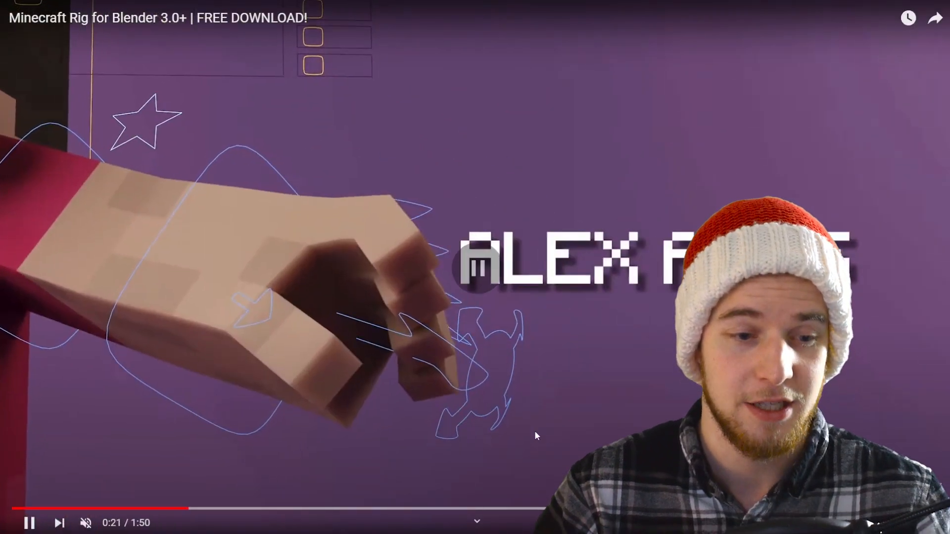
pyautogui.click(536, 436)
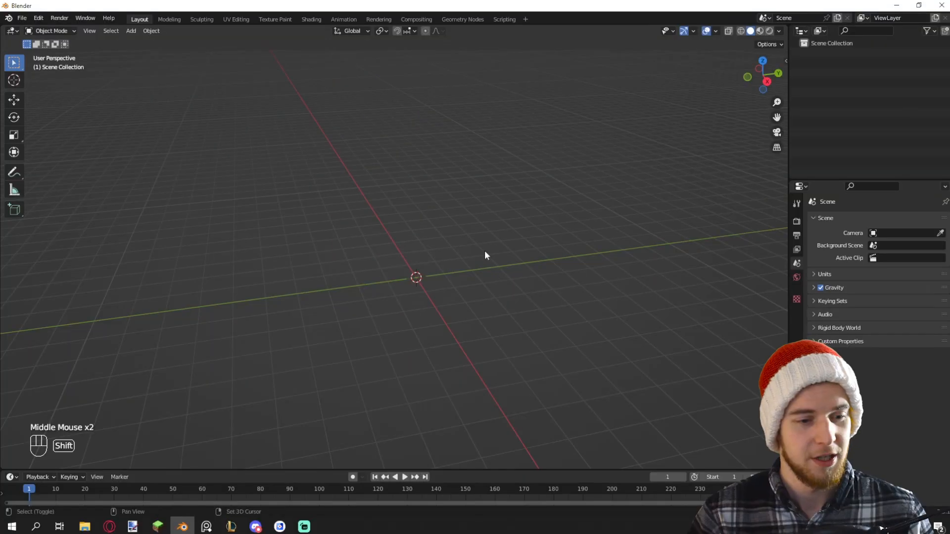
# Add a cube to the empty scene and display its transform properties
pyautogui.hotkey('shift', 'a')
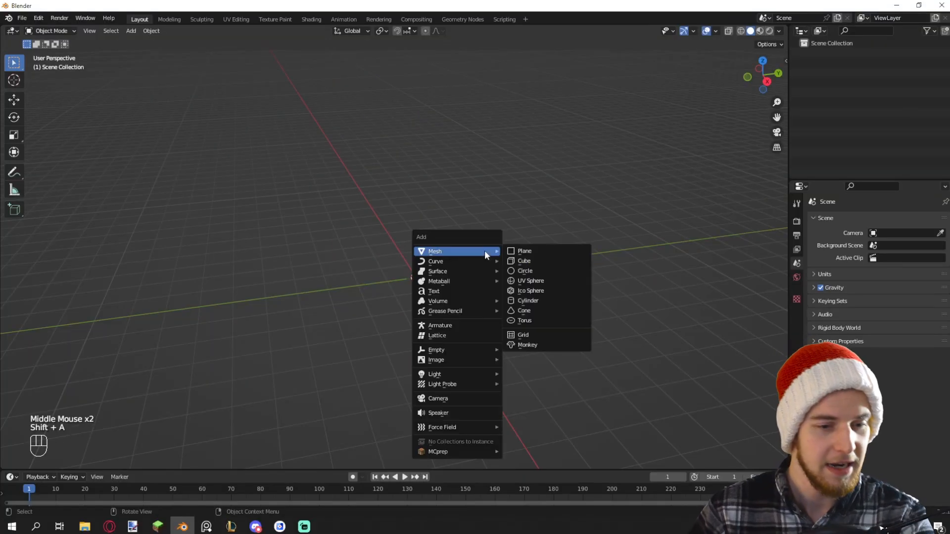
pyautogui.click(532, 257)
pyautogui.press('n')
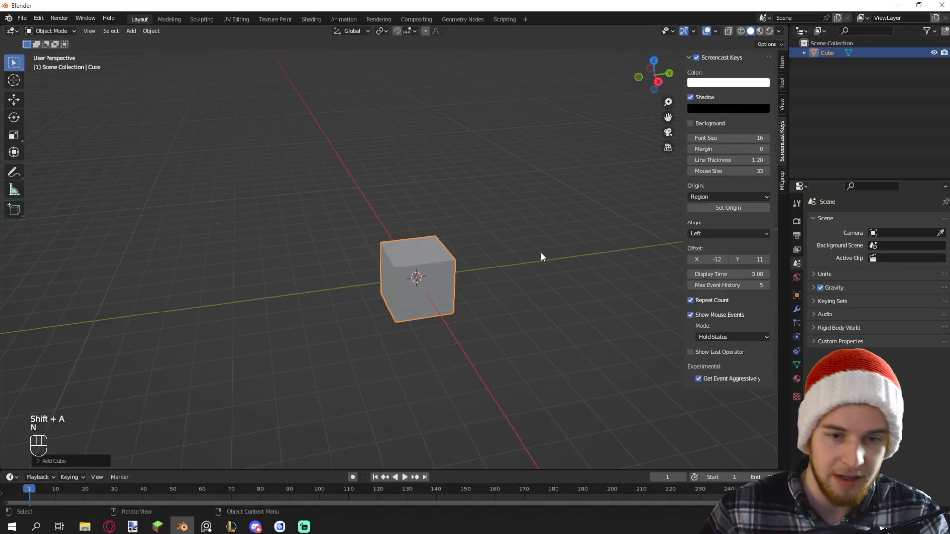
pyautogui.click(781, 63)
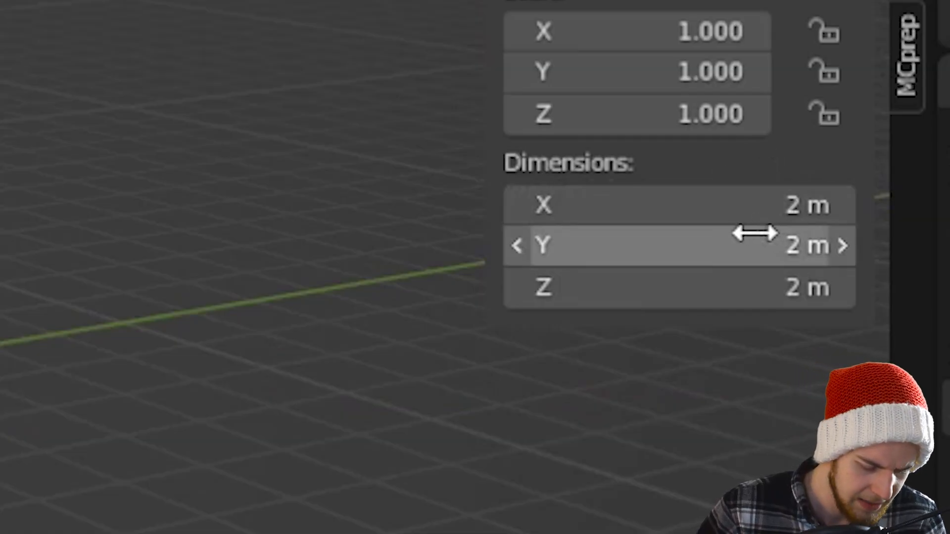
# Set the cube's dimensions to 4 m in X, 8 m in Y and 12 m in Z
pyautogui.click(755, 234)
pyautogui.write('8')
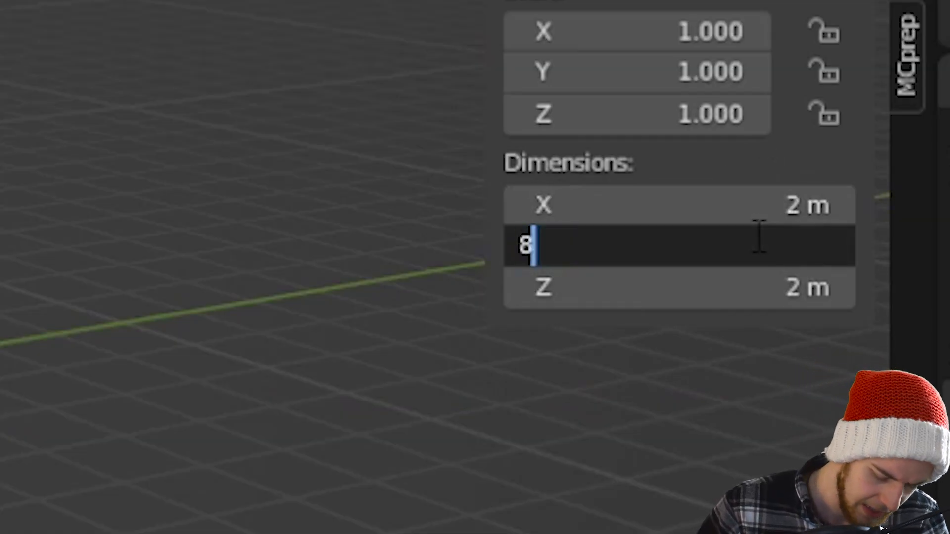
pyautogui.press('Return')
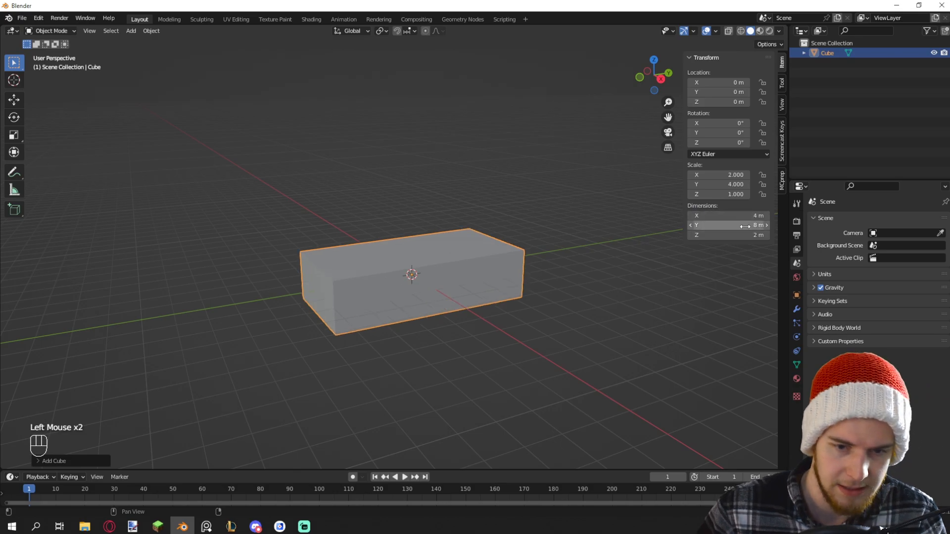
pyautogui.press('Return')
pyautogui.scroll(-2, 563, 270)
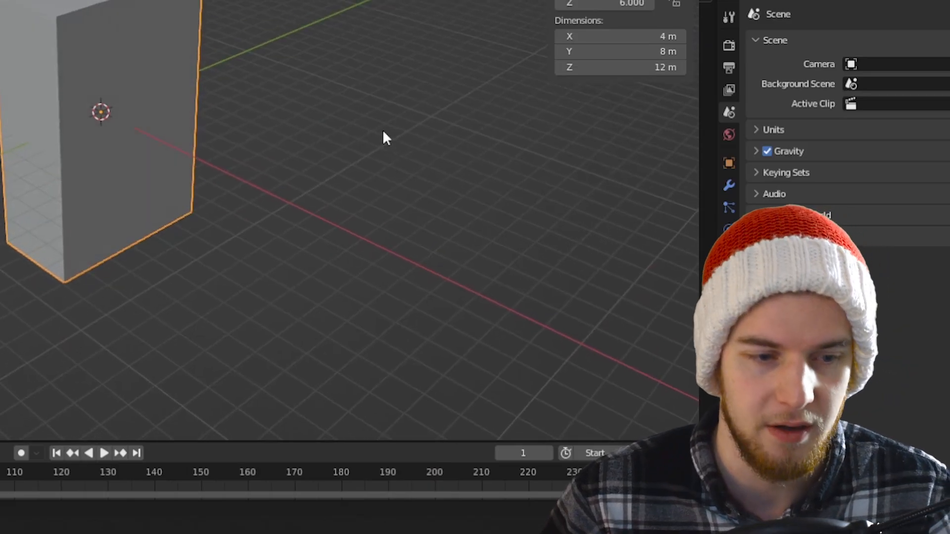
pyautogui.moveTo(344, 121); pyautogui.dragTo(284, 95, button='middle')
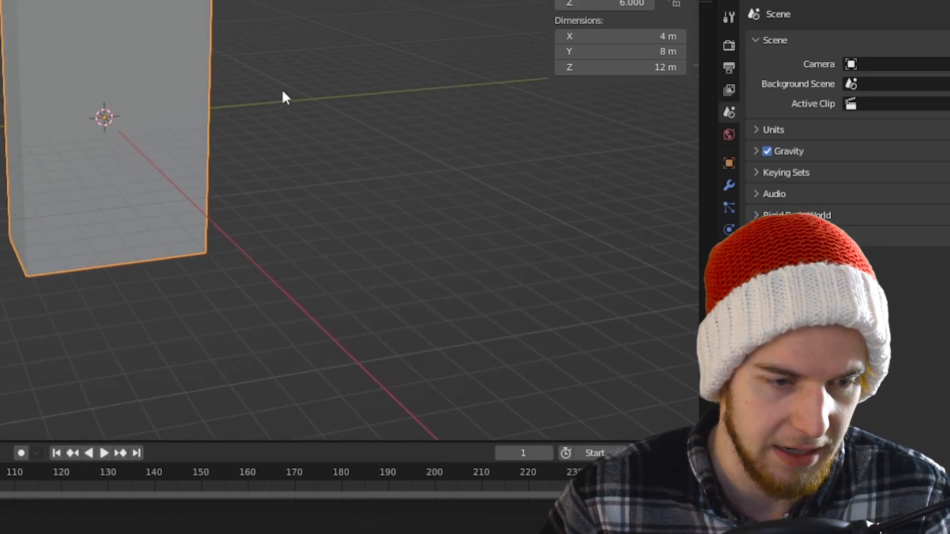
pyautogui.press('g')
pyautogui.press('z')
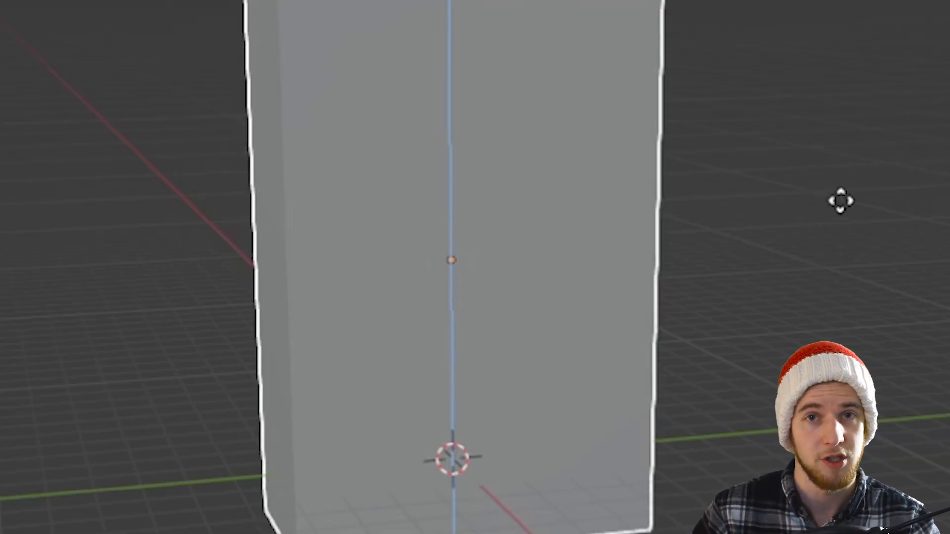
pyautogui.rightClick(840, 201)
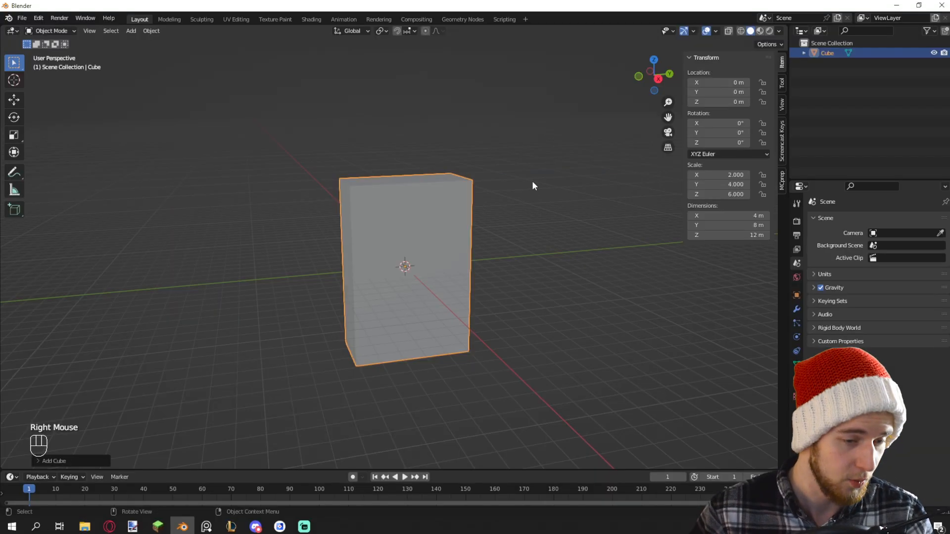
# In Edit Mode, move the box's entire geometry up 6 m along Z so its origin sits at the base
pyautogui.press('Tab')
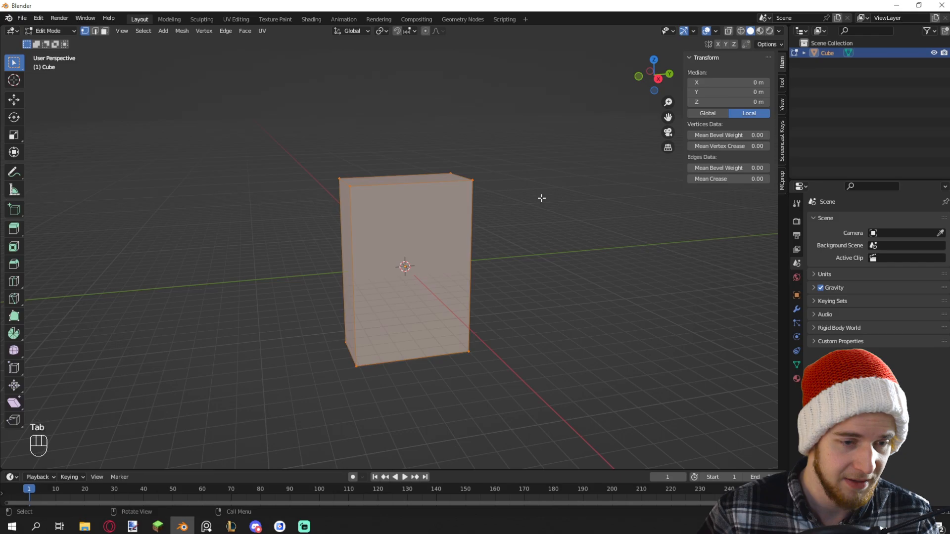
pyautogui.click(559, 232)
pyautogui.press('a')
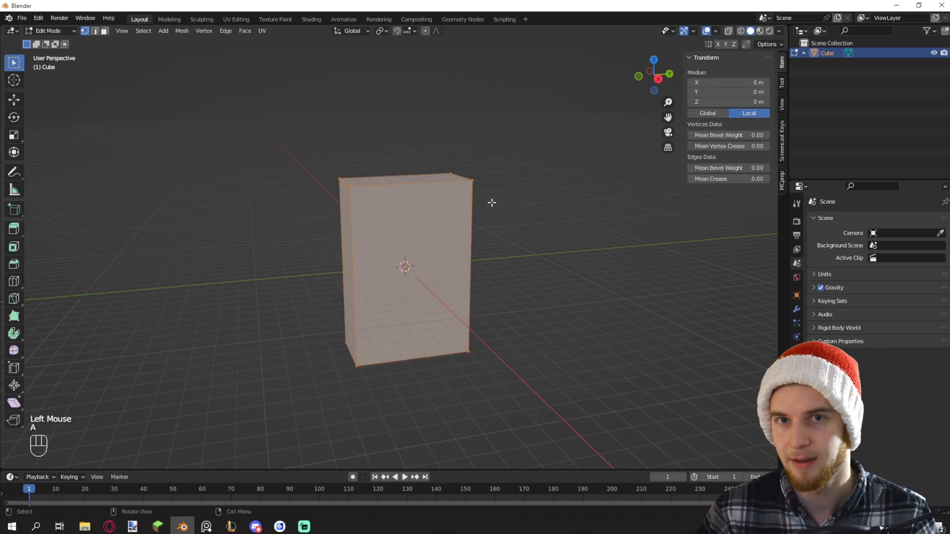
pyautogui.press('g')
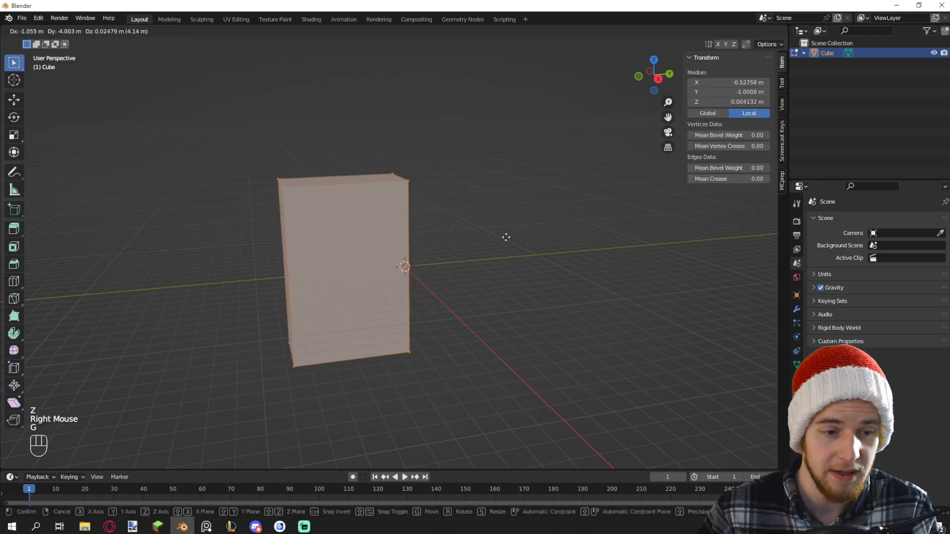
pyautogui.press('z')
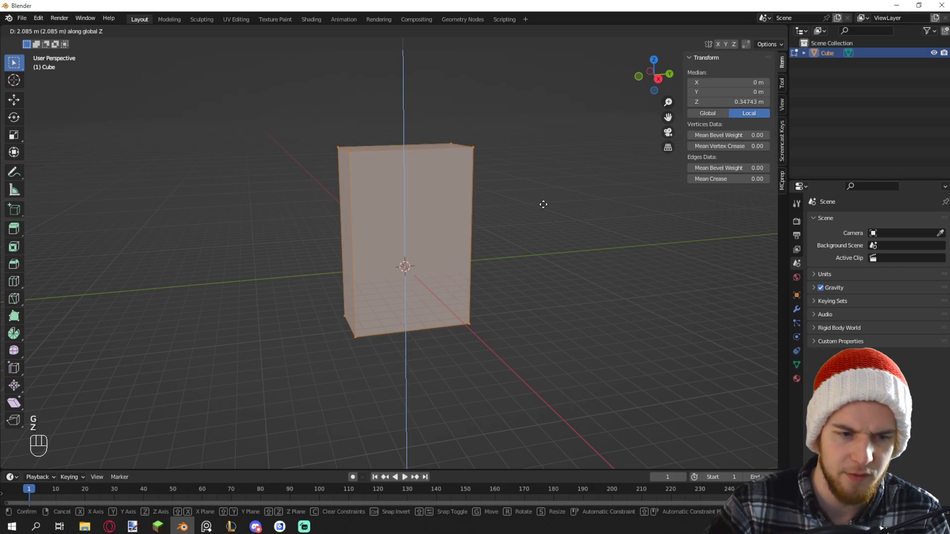
pyautogui.press('1')
pyautogui.press('Return')
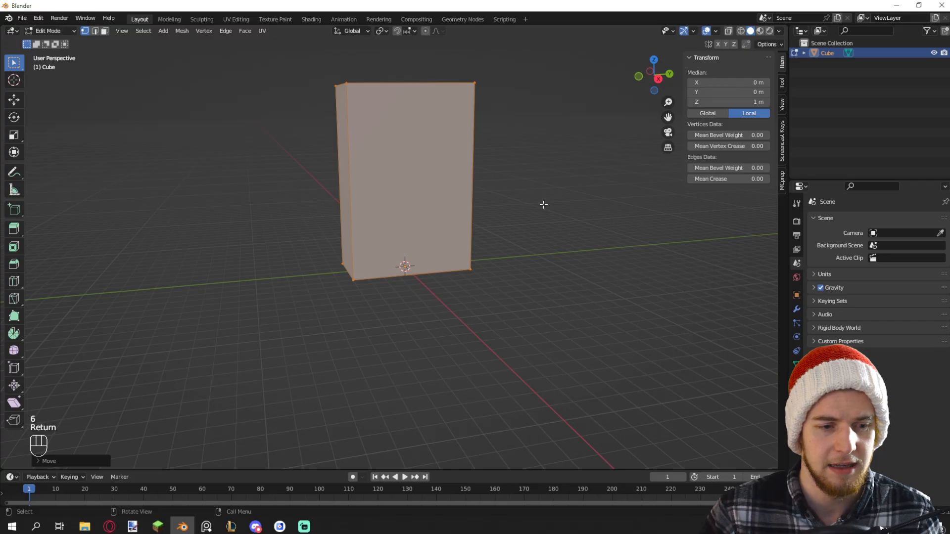
# Return to Object Mode and test the box's rotation about its origin at the base
pyautogui.moveTo(542, 206); pyautogui.dragTo(535, 277, button='middle')
pyautogui.scroll(3, 532, 170)
pyautogui.scroll(-3, 532, 169)
pyautogui.press('Tab')
pyautogui.press('r')
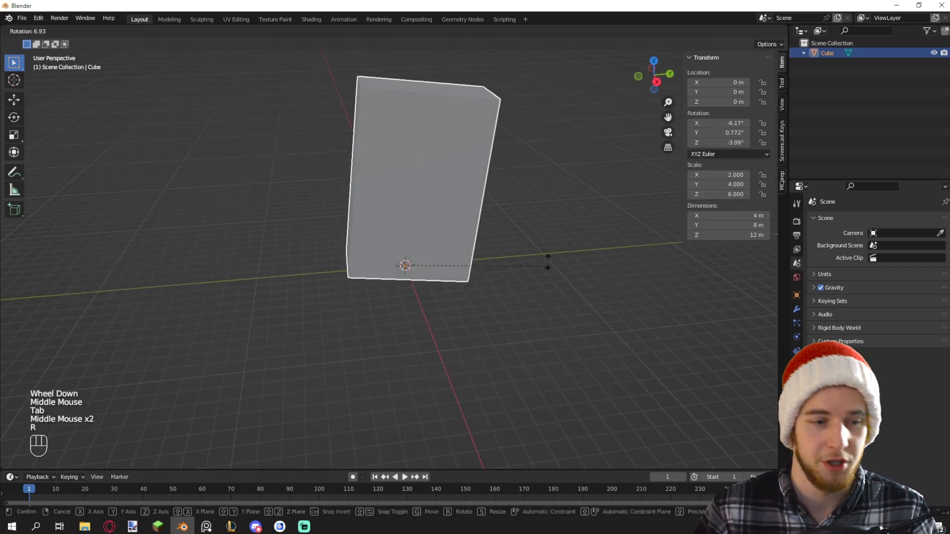
pyautogui.rightClick(528, 247)
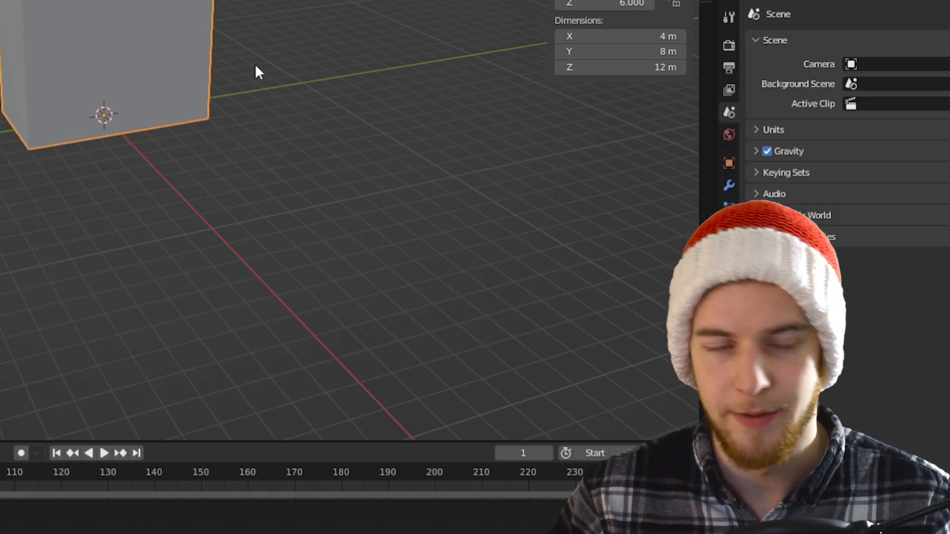
# Rename the box object as Body
pyautogui.press('F2')
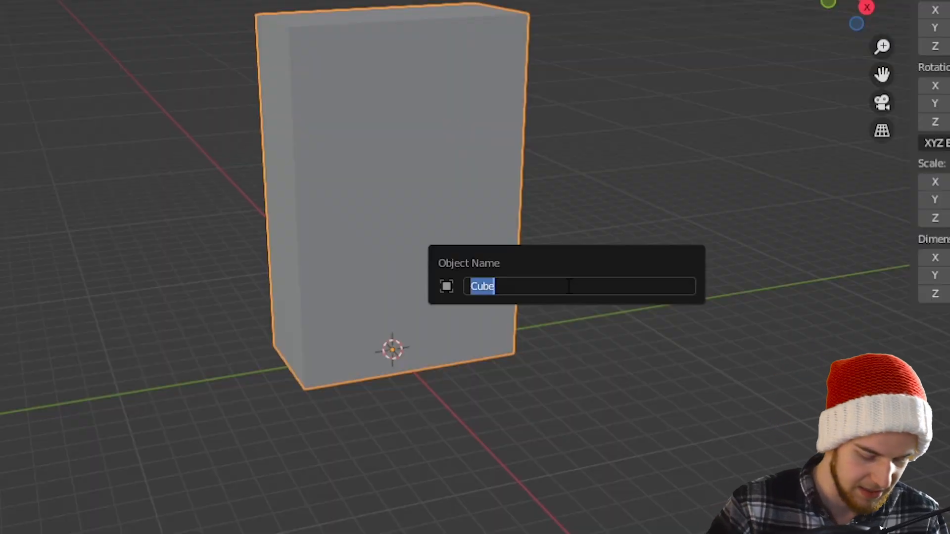
pyautogui.write('Bod')
pyautogui.write('y')
pyautogui.press('Return')
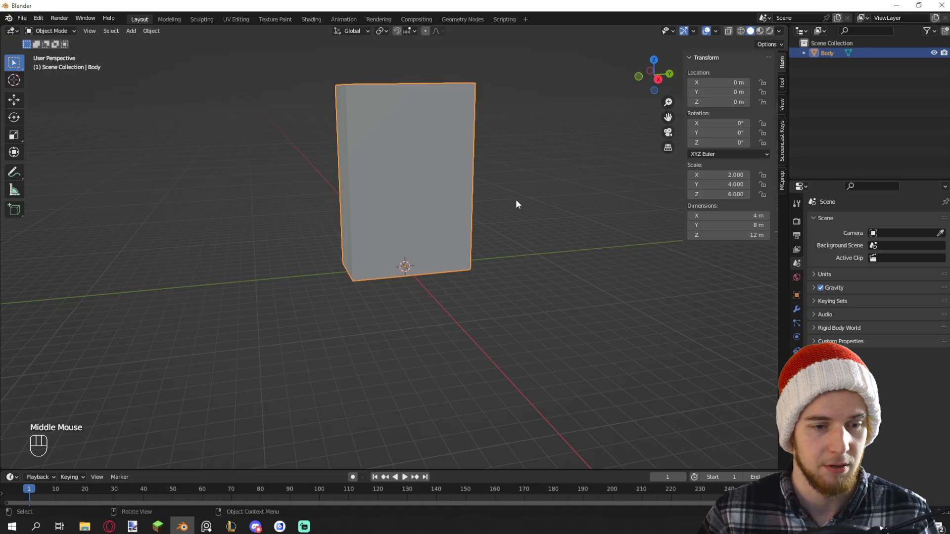
# Add a second cube and set its dimensions to 4 m in X, 4 m in Y and 12 m in Z
pyautogui.hotkey('shift', 'a')
pyautogui.click(565, 207)
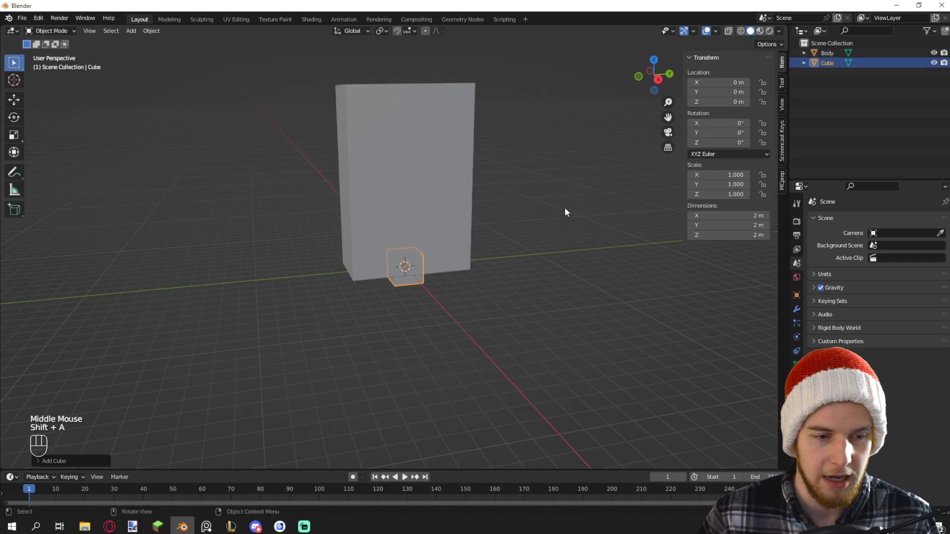
pyautogui.click(733, 215)
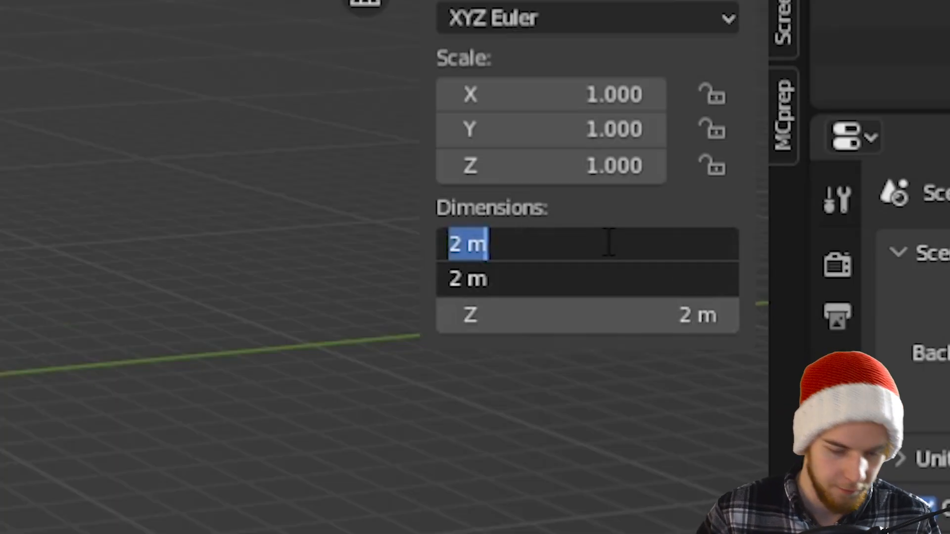
pyautogui.write('4')
pyautogui.press('Return')
pyautogui.click(608, 315)
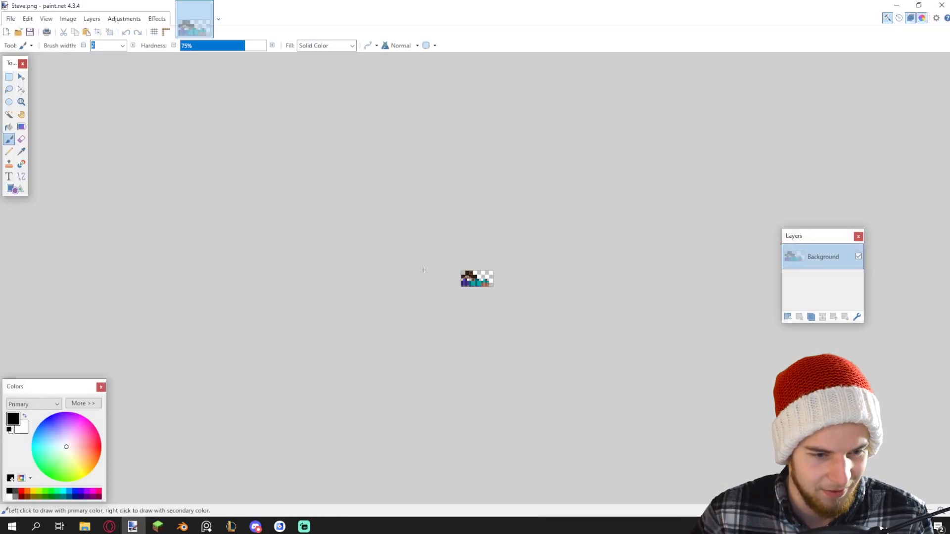
# Switch to paint.net and mark the height of the torso front in Steve.png with a one-pixel-wide black line
pyautogui.keyDown('ctrl'); pyautogui.scroll(3, 464, 284); pyautogui.keyUp('ctrl')
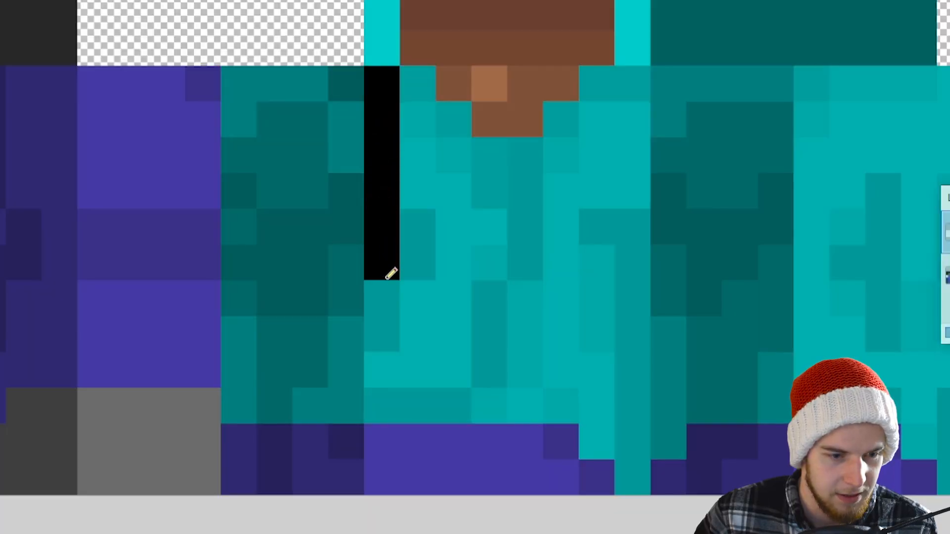
pyautogui.moveTo(386, 279); pyautogui.dragTo(383, 479)
pyautogui.keyDown('ctrl'); pyautogui.scroll(-1, 537, 274); pyautogui.keyUp('ctrl')
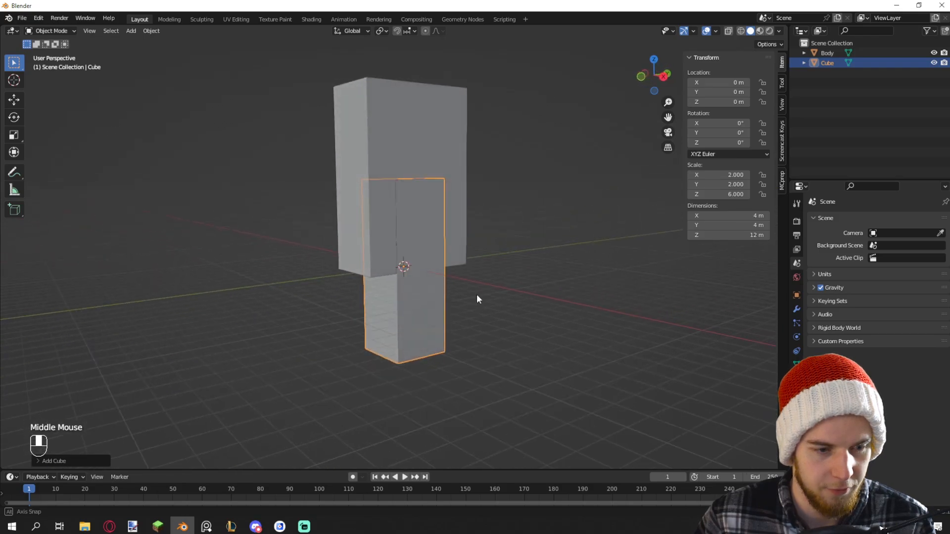
# In Edit Mode, move the second box's entire geometry down 6 m along Z so its origin sits at the top
pyautogui.moveTo(477, 293); pyautogui.dragTo(468, 281, button='middle')
pyautogui.press('Tab')
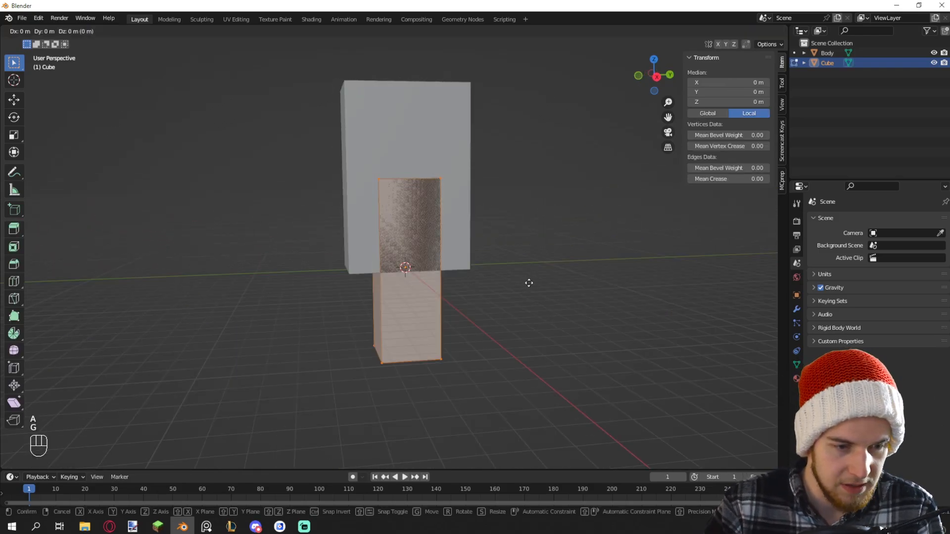
pyautogui.press('6')
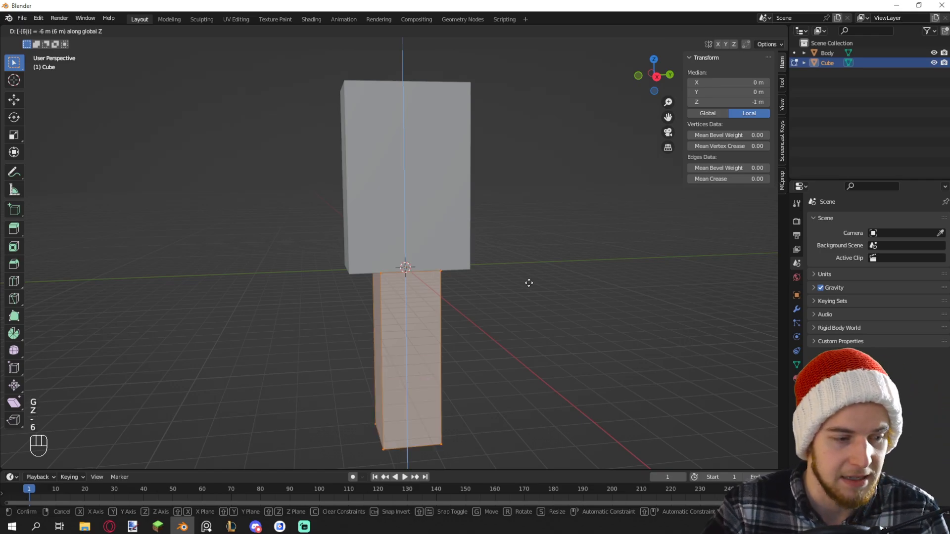
pyautogui.press('Return')
pyautogui.moveTo(528, 282); pyautogui.dragTo(507, 276, button='middle')
pyautogui.scroll(1, 507, 276)
pyautogui.press('Tab')
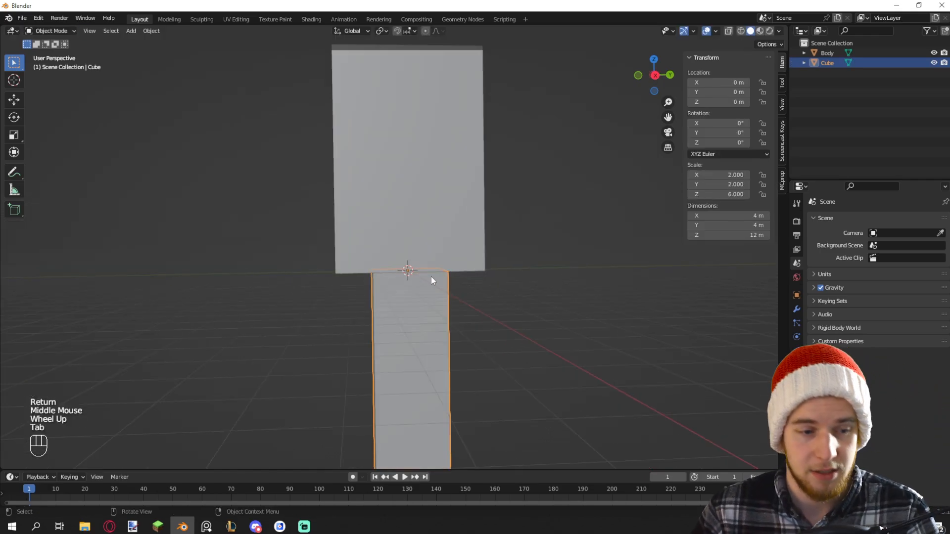
pyautogui.press('r')
pyautogui.rightClick(543, 308)
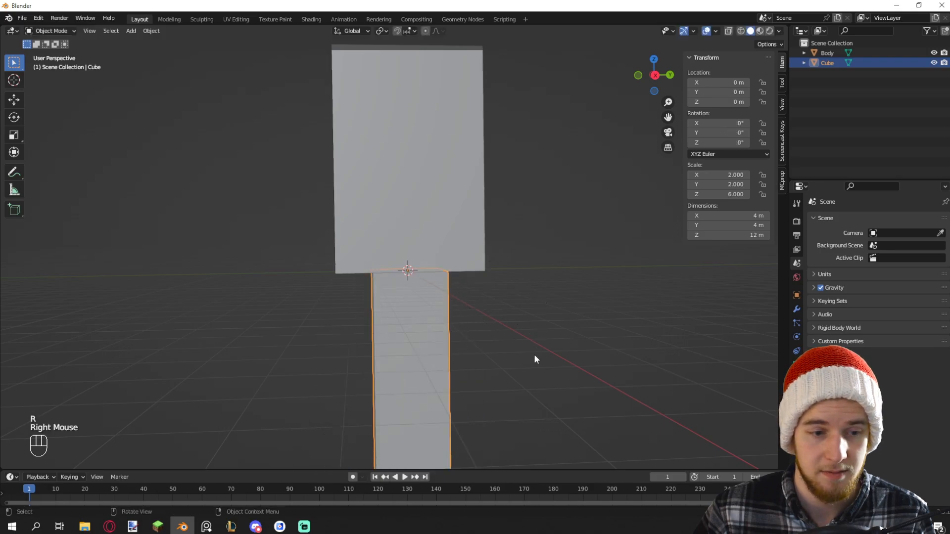
pyautogui.press('Tab')
pyautogui.press('g')
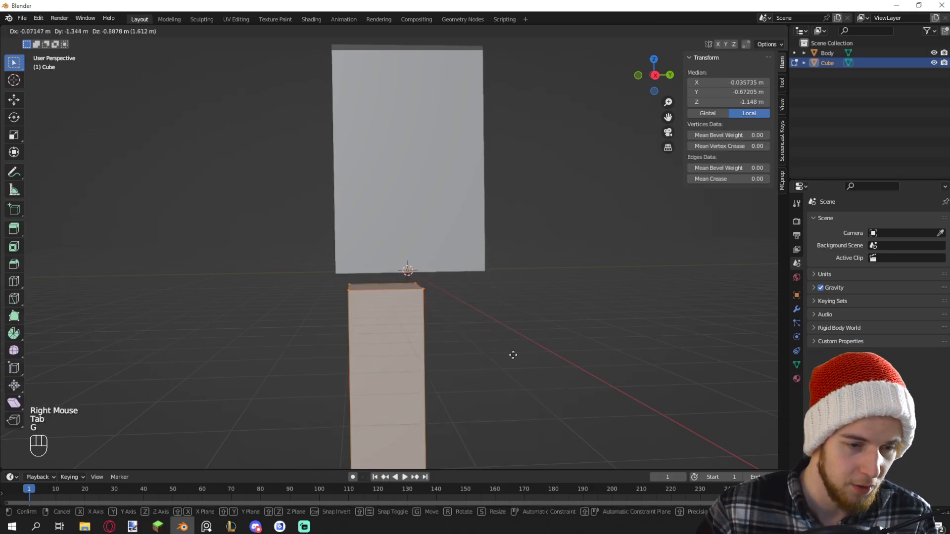
pyautogui.rightClick(493, 312)
pyautogui.press('Tab')
pyautogui.moveTo(469, 273); pyautogui.dragTo(479, 299, button='middle')
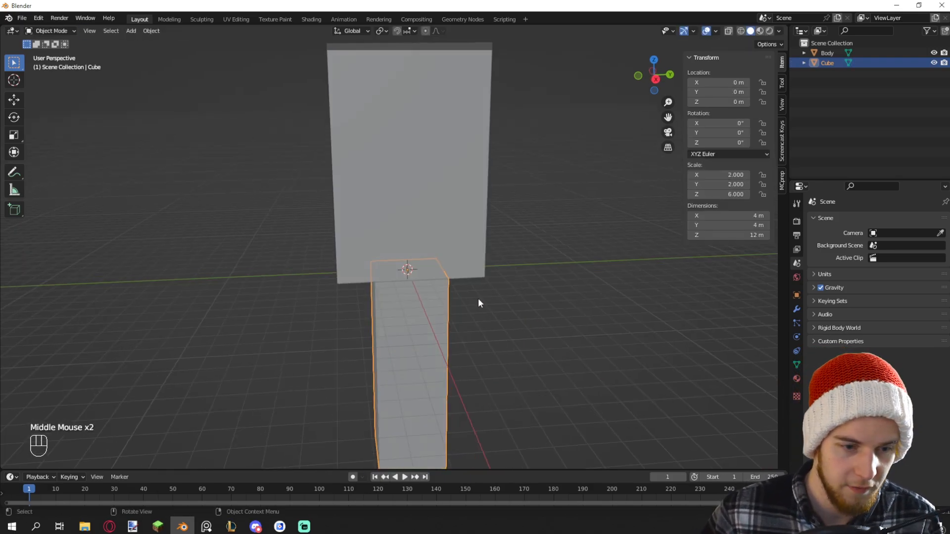
# Move the leg box -2 m along Y so it sits under one half of the body
pyautogui.write('gy')
pyautogui.write('-2')
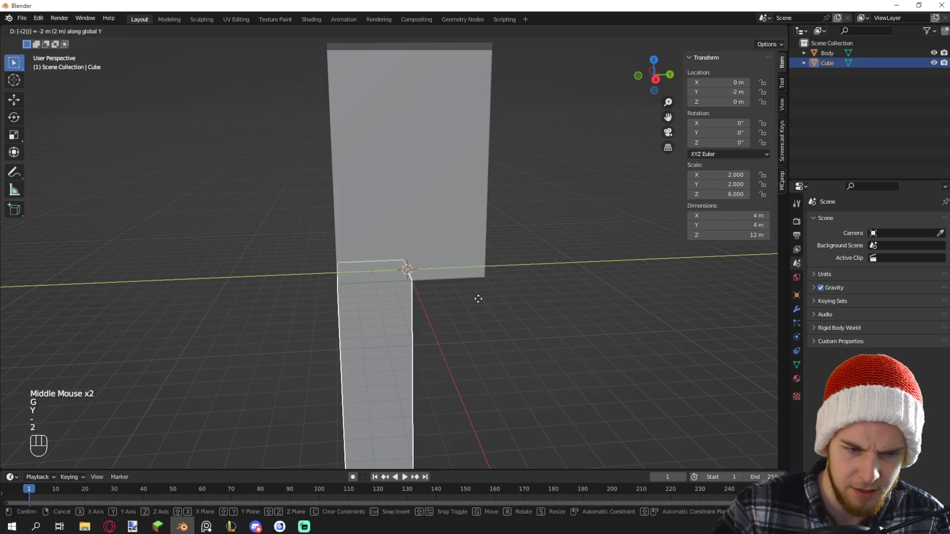
pyautogui.press('Return')
pyautogui.moveTo(427, 289); pyautogui.dragTo(476, 298, button='middle')
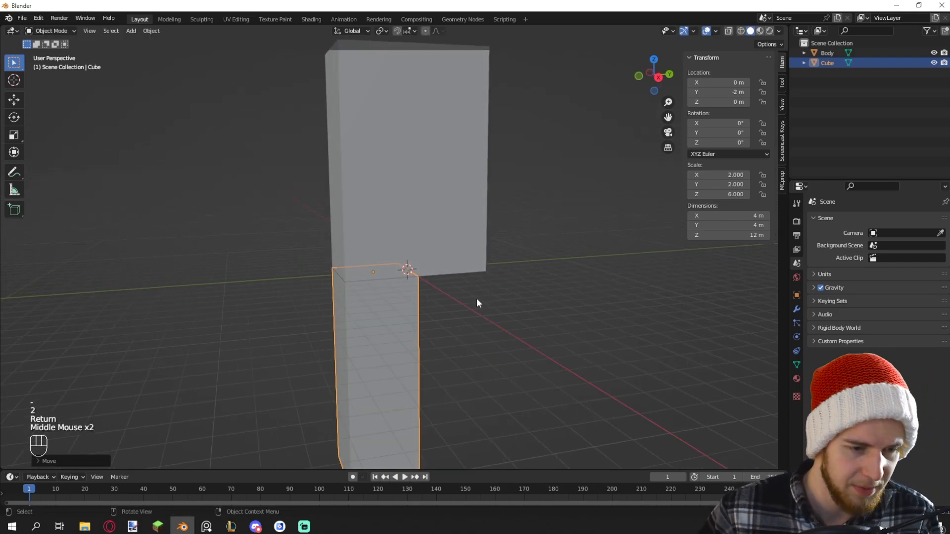
pyautogui.press('r')
pyautogui.scroll(-1, 517, 315)
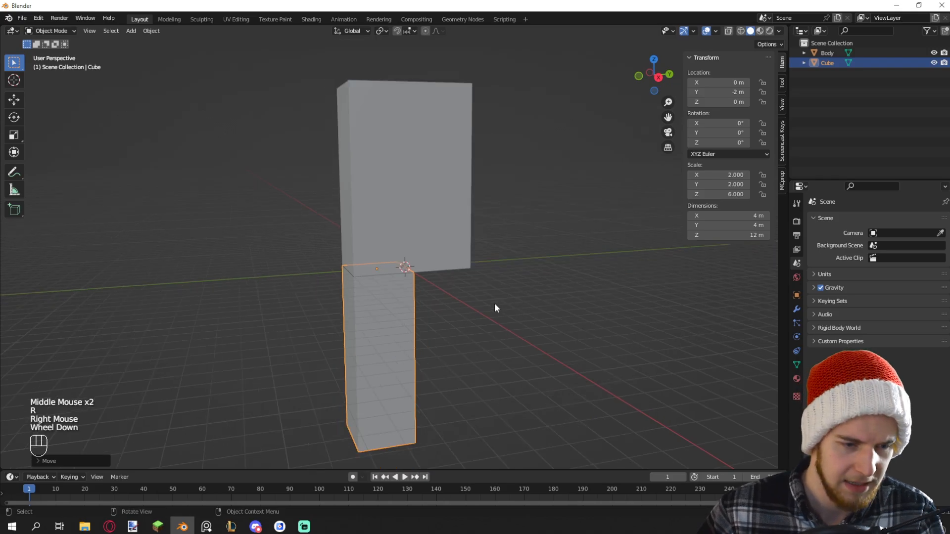
# Rename the leg box as R_Leg
pyautogui.moveTo(494, 310); pyautogui.dragTo(473, 318, button='middle')
pyautogui.press('F2')
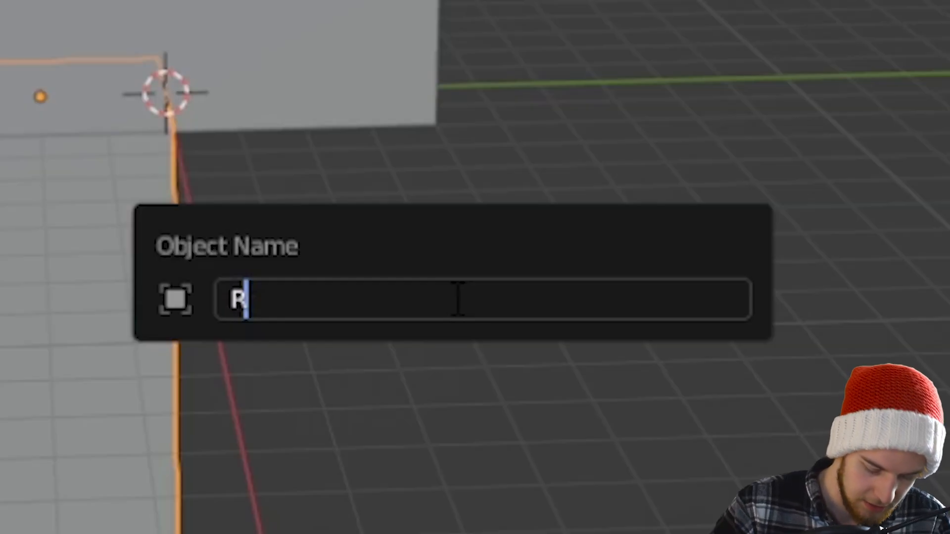
pyautogui.write('R_Leg')
pyautogui.press('Return')
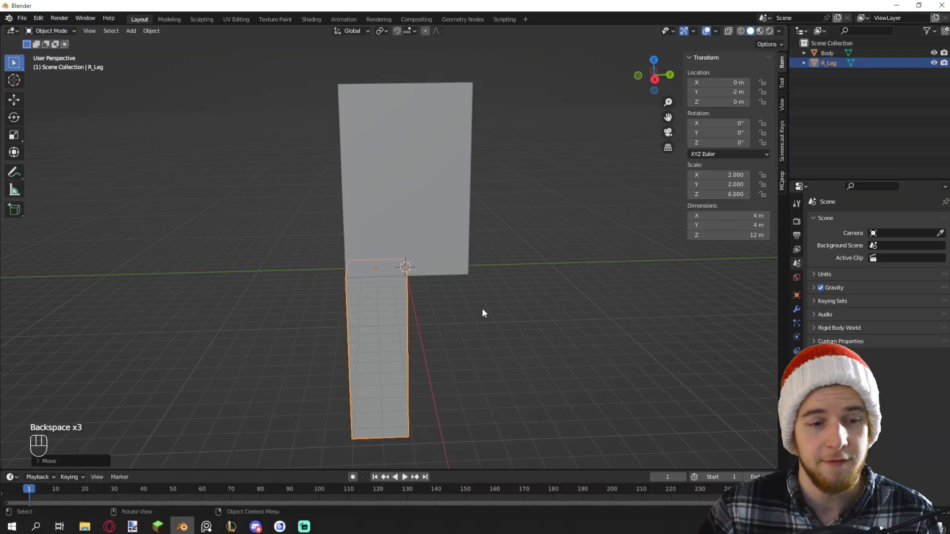
# Duplicate the right leg along Y to a Y location of 2 m and name the copy L_Leg
pyautogui.hotkey('shift', 'd')
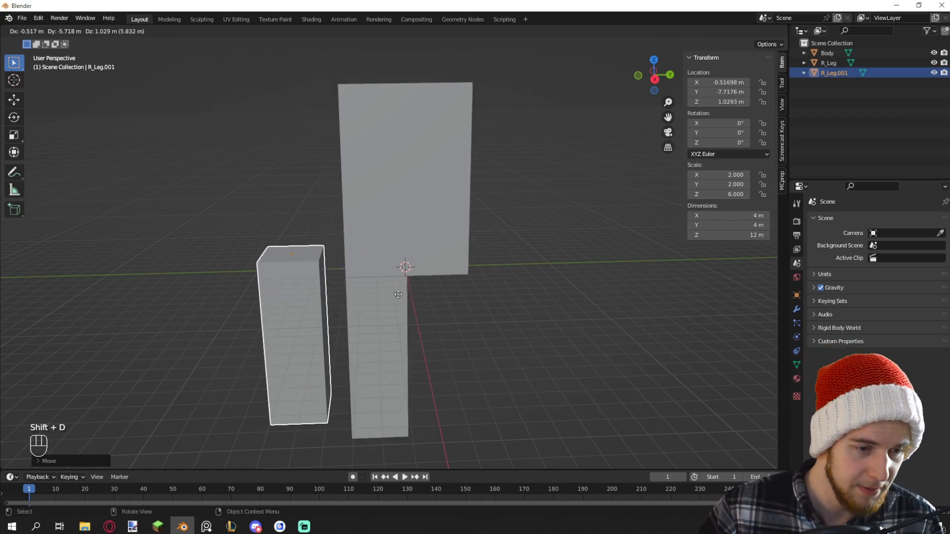
pyautogui.press('y')
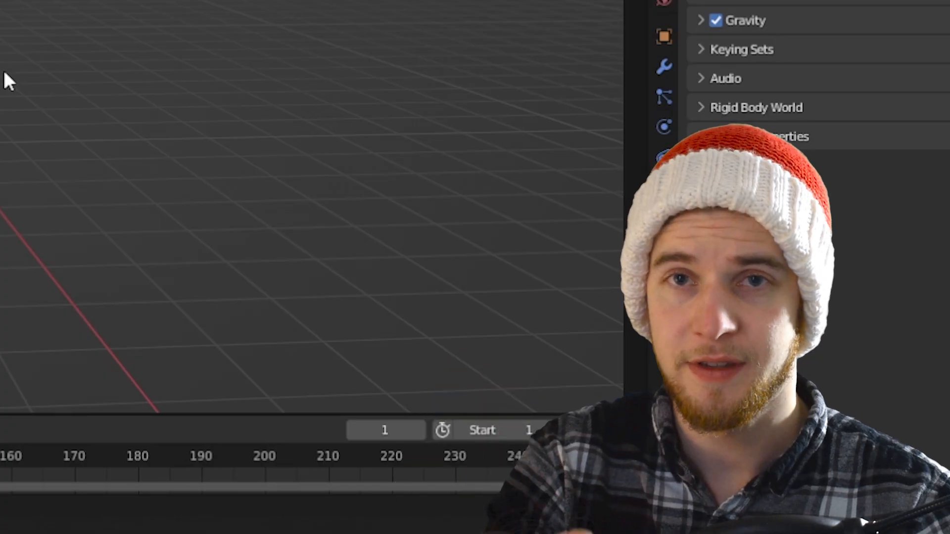
pyautogui.moveTo(514, 291); pyautogui.dragTo(512, 286, button='middle')
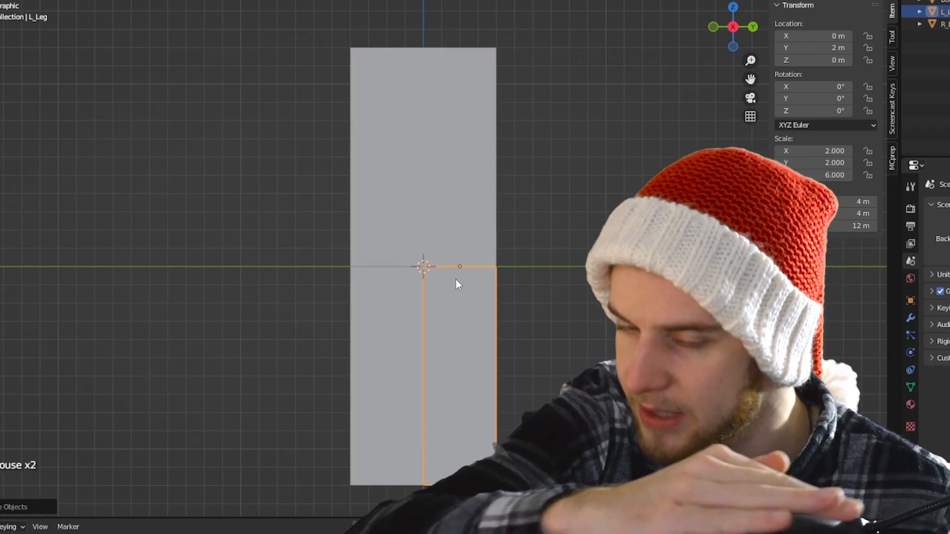
# Compare the body and legs in perspective and orthographic projection from an angled viewpoint
pyautogui.moveTo(456, 279); pyautogui.dragTo(503, 265, button='middle')
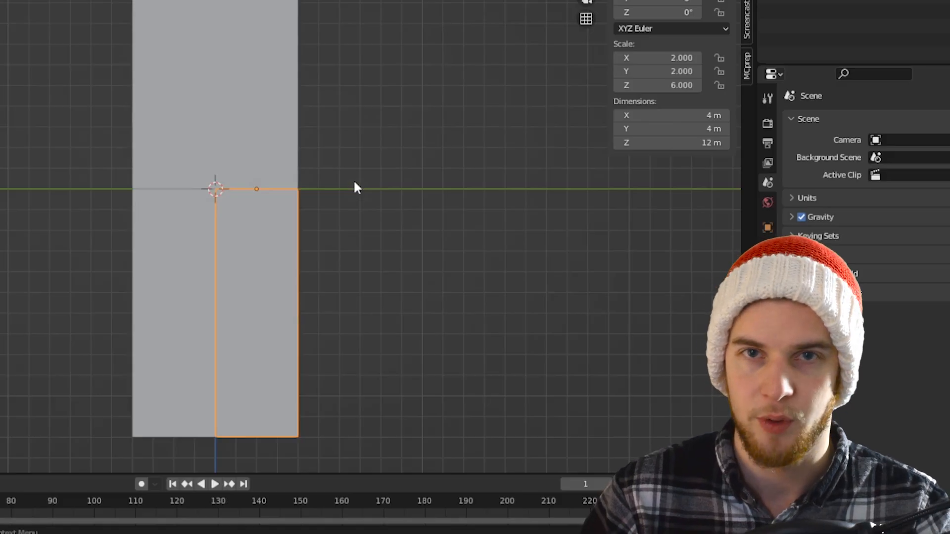
pyautogui.moveTo(355, 187); pyautogui.dragTo(389, 216, button='middle')
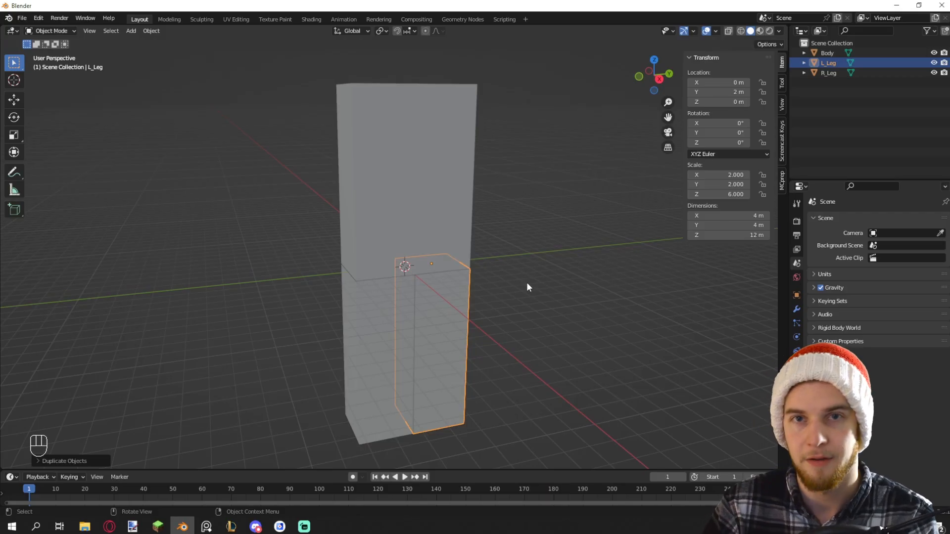
pyautogui.press('KP_5')
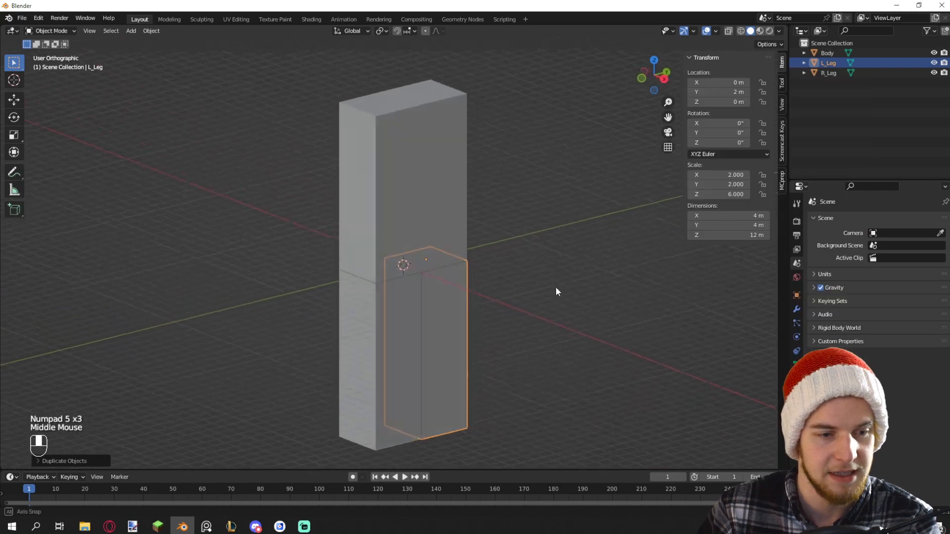
pyautogui.moveTo(556, 287)
pyautogui.mouseDown(button='middle')
pyautogui.moveTo(587, 278)
pyautogui.moveTo(547, 279)
pyautogui.moveTo(562, 271)
pyautogui.moveTo(555, 288)
pyautogui.mouseUp(button='middle')
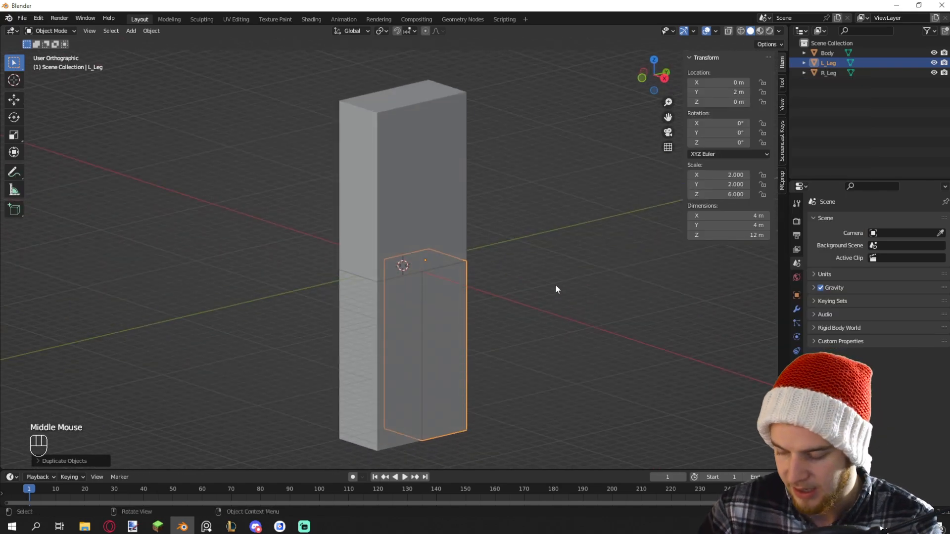
# Examine the body and legs from around, above and below in fixed orbit increments, ending in perspective projection
pyautogui.press('KP_2')
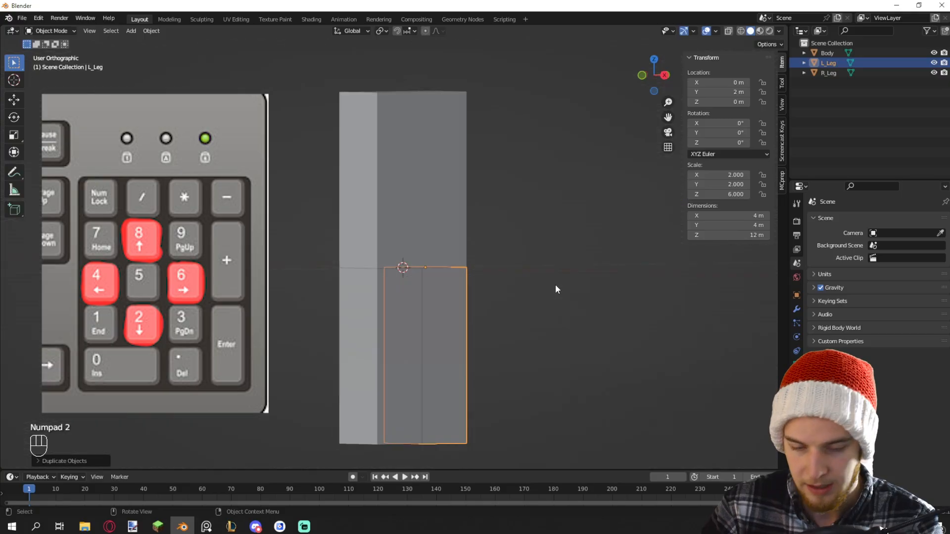
pyautogui.press('KP_8')
pyautogui.press('KP_4')
pyautogui.press('KP_6')
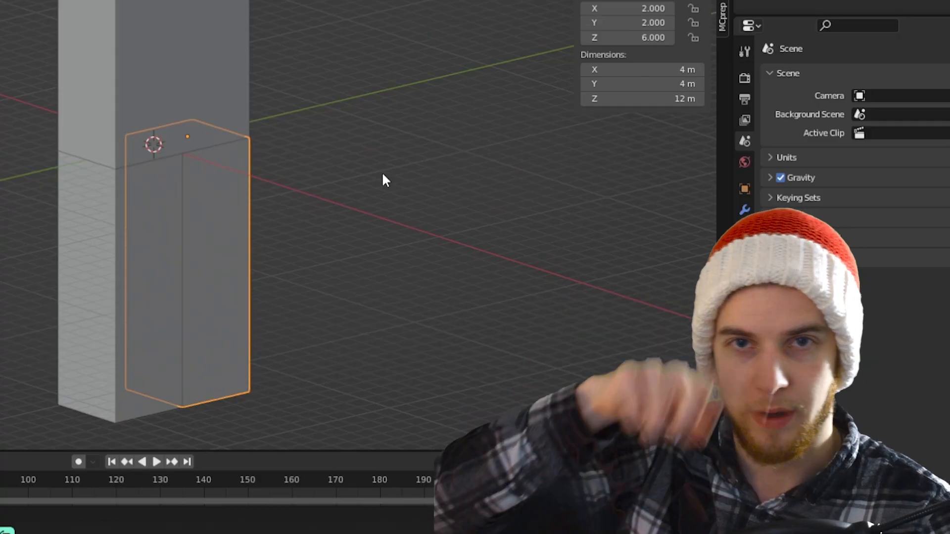
pyautogui.press('KP_6')
pyautogui.press('KP_6')
pyautogui.press('KP_6')
pyautogui.press('KP_6')
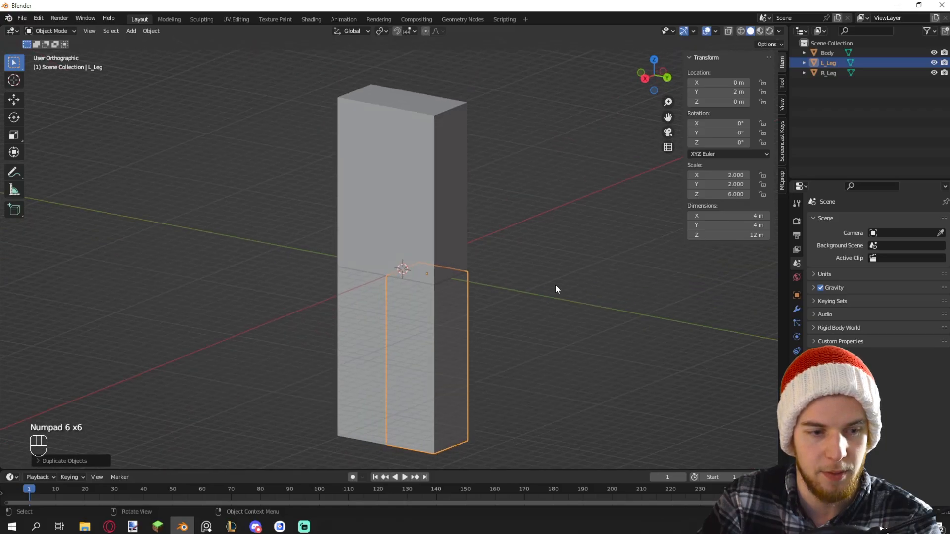
pyautogui.press('KP_6')
pyautogui.press('KP_4')
pyautogui.press('KP_4')
pyautogui.press('KP_4')
pyautogui.press('KP_2')
pyautogui.press('KP_2')
pyautogui.press('KP_8')
pyautogui.press('KP_8')
pyautogui.press('KP_8')
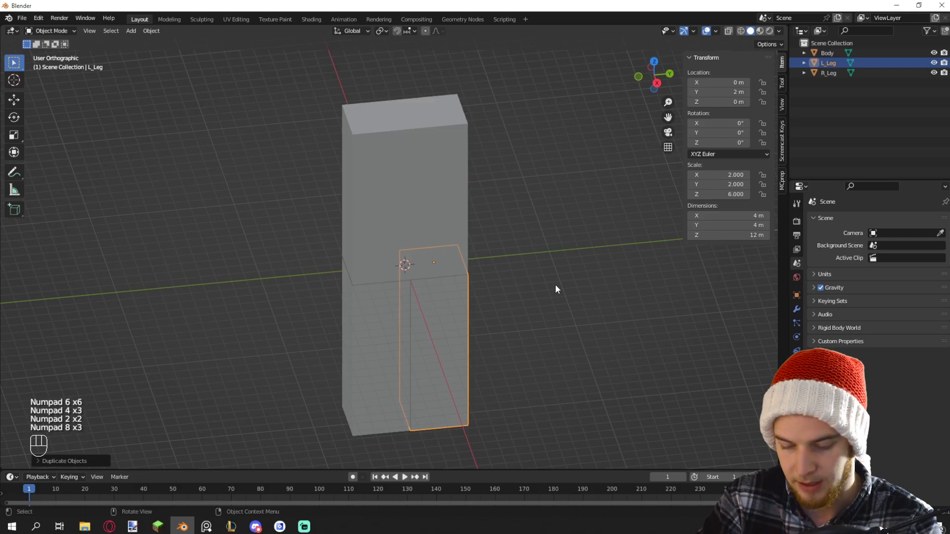
pyautogui.press('KP_4')
pyautogui.press('KP_4')
pyautogui.press('KP_5')
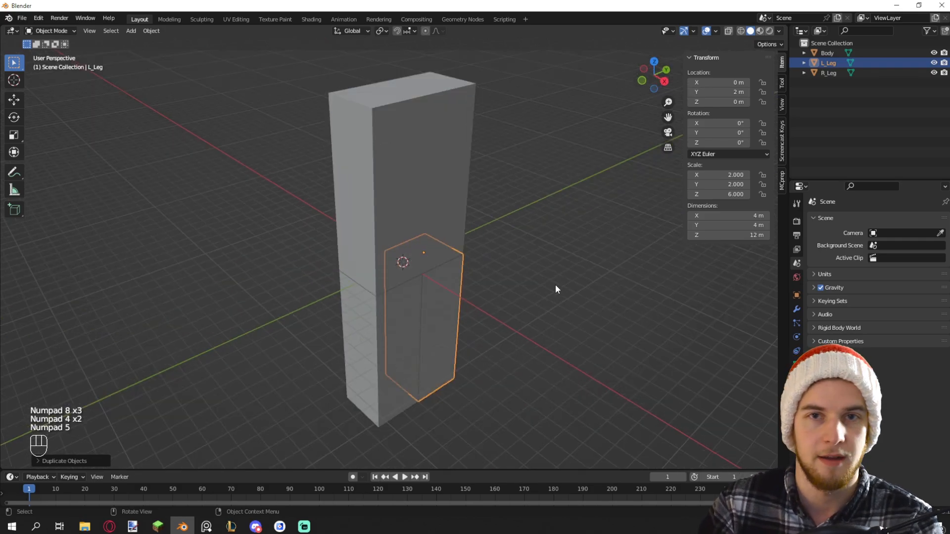
# Inspect the model in the front, right, top and bottom orthographic views
pyautogui.press('KP_1')
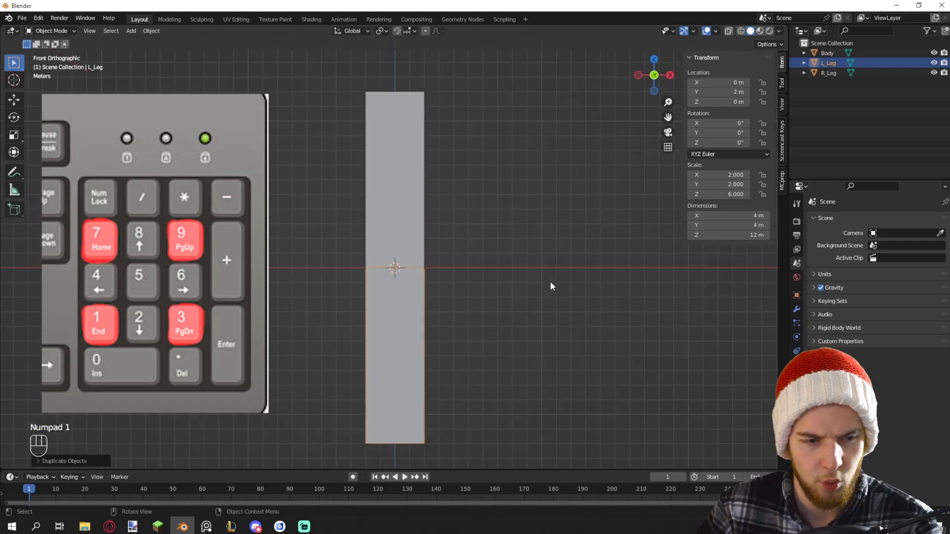
pyautogui.press('KP_3')
pyautogui.press('KP_7')
pyautogui.press('KP_9')
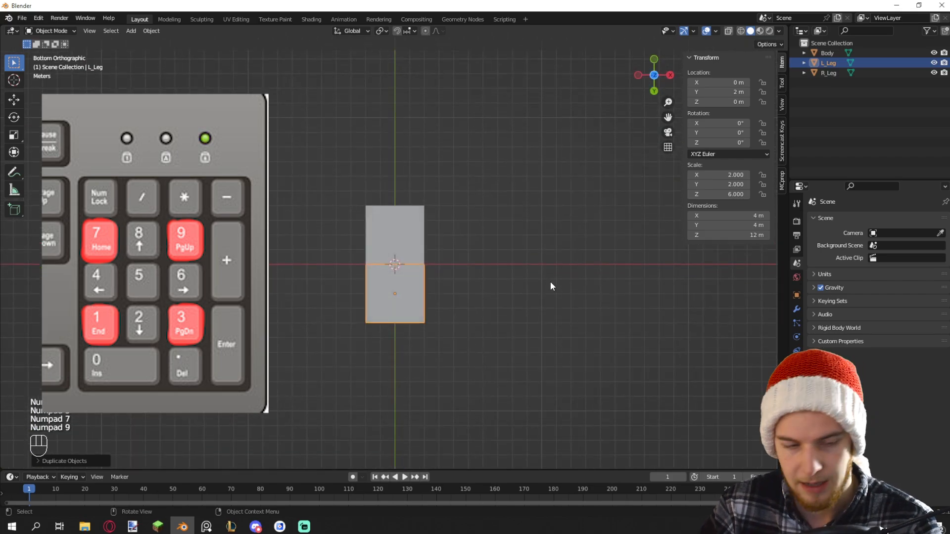
pyautogui.press('KP_1')
pyautogui.moveTo(557, 281); pyautogui.dragTo(460, 286, button='middle')
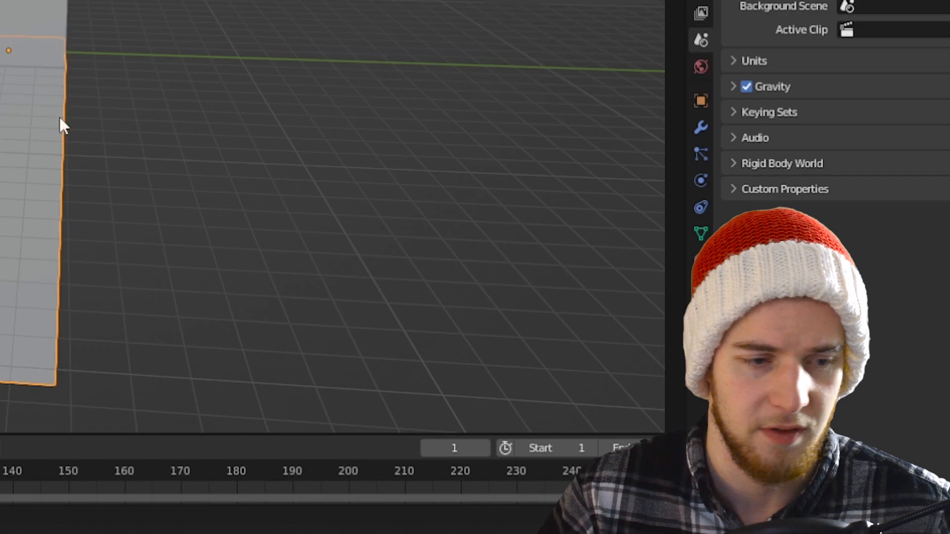
pyautogui.press('KP_3')
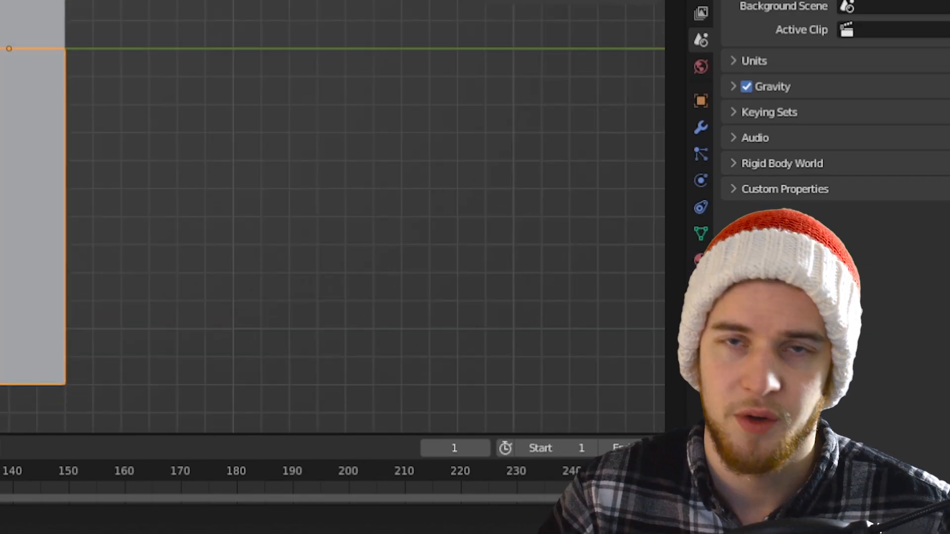
pyautogui.moveTo(1, 49); pyautogui.dragTo(70, 38, button='middle')
pyautogui.press('KP_3')
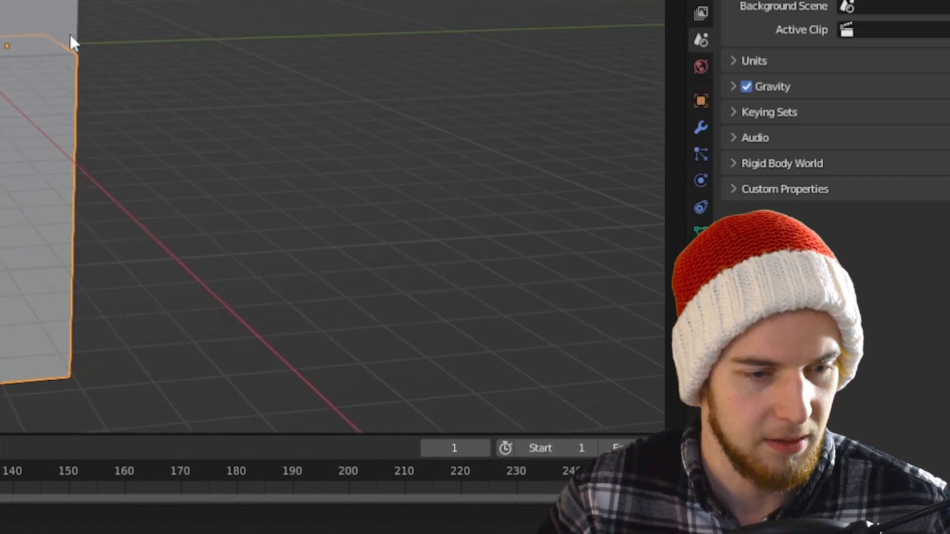
# Turn on increment snapping and duplicate the left leg beside the body, offset 4 m along Y and 12 m along Z
pyautogui.press('KP_3')
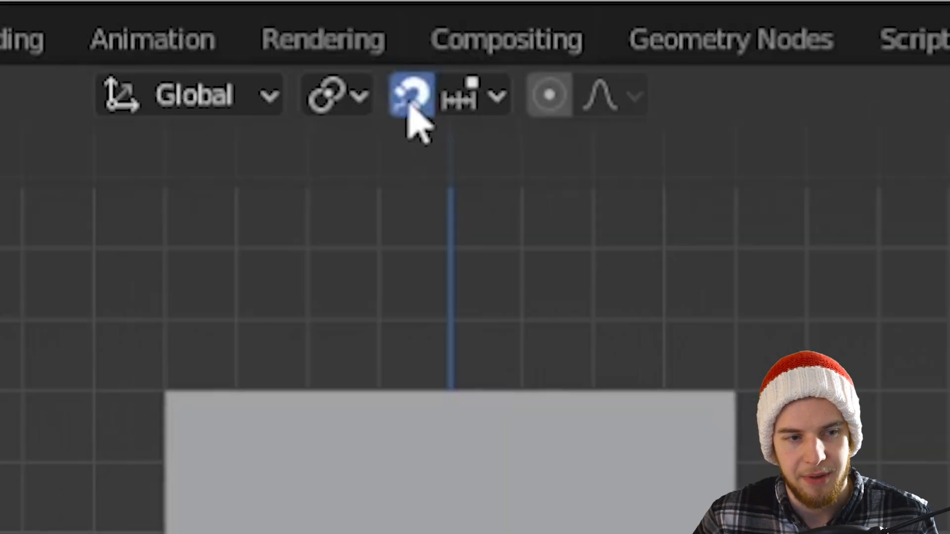
pyautogui.click(475, 101)
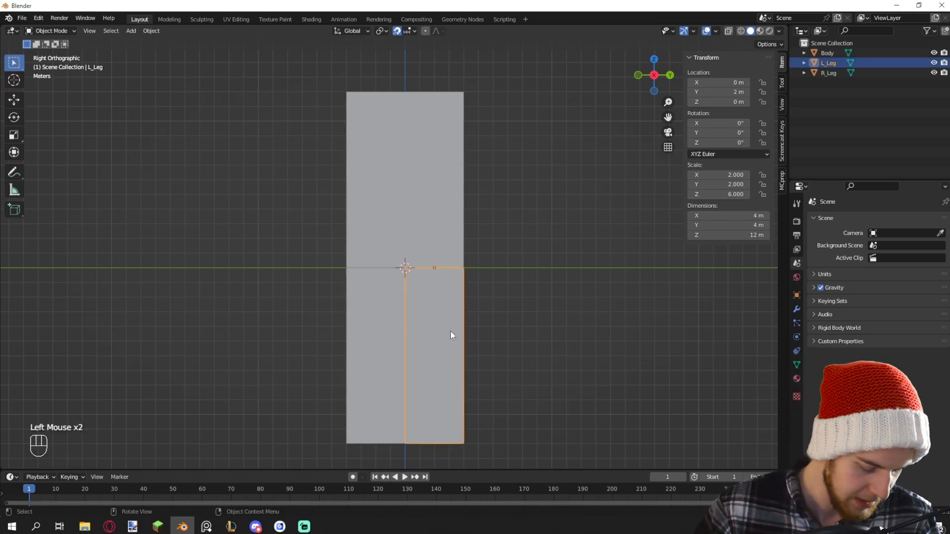
pyautogui.hotkey('shift', 'd')
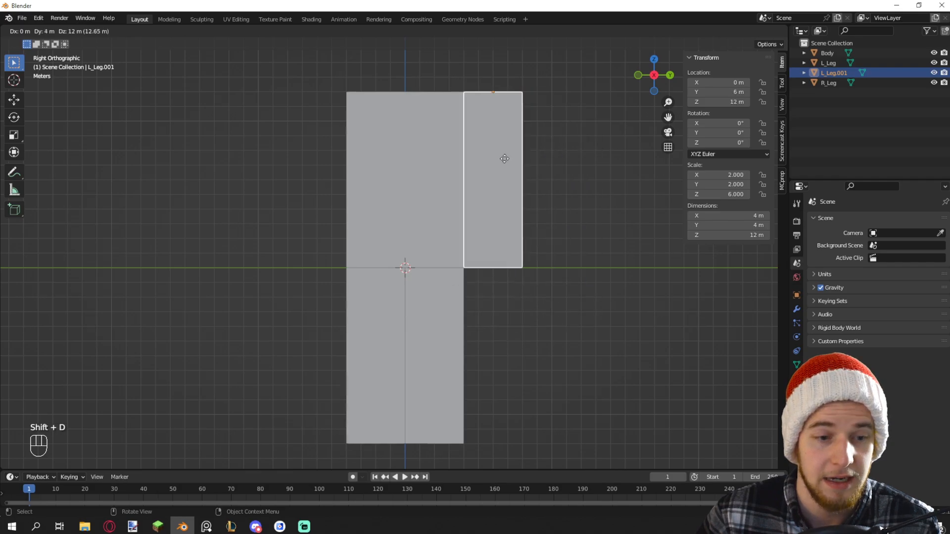
pyautogui.click(505, 159)
# Rename the duplicated box beside the body as L_Arm
pyautogui.press('F2')
pyautogui.write('L_Arm')
pyautogui.press('Return')
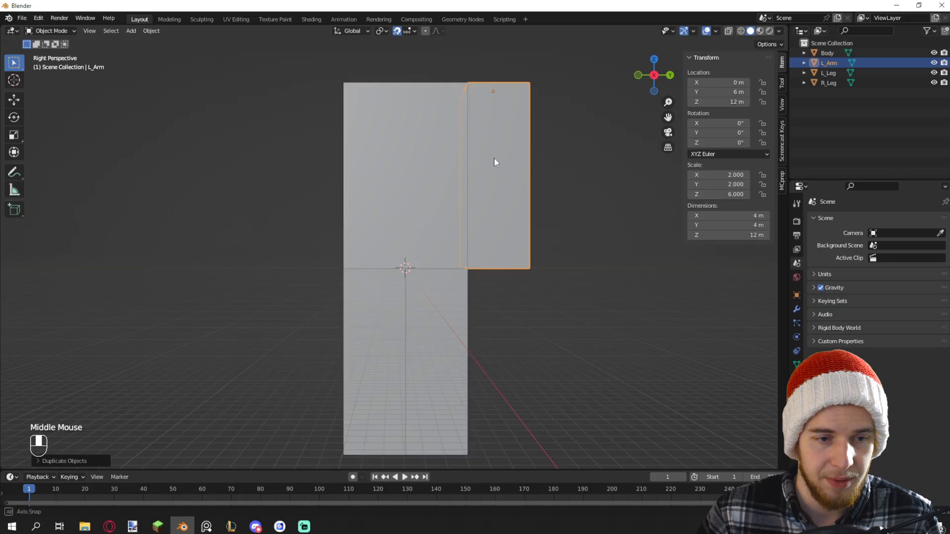
# With transforms affecting only origins, move L_Arm's origin -2 m along Z to the shoulder joint, and restore normal transforms
pyautogui.moveTo(494, 157); pyautogui.dragTo(462, 214, button='middle')
pyautogui.press('r')
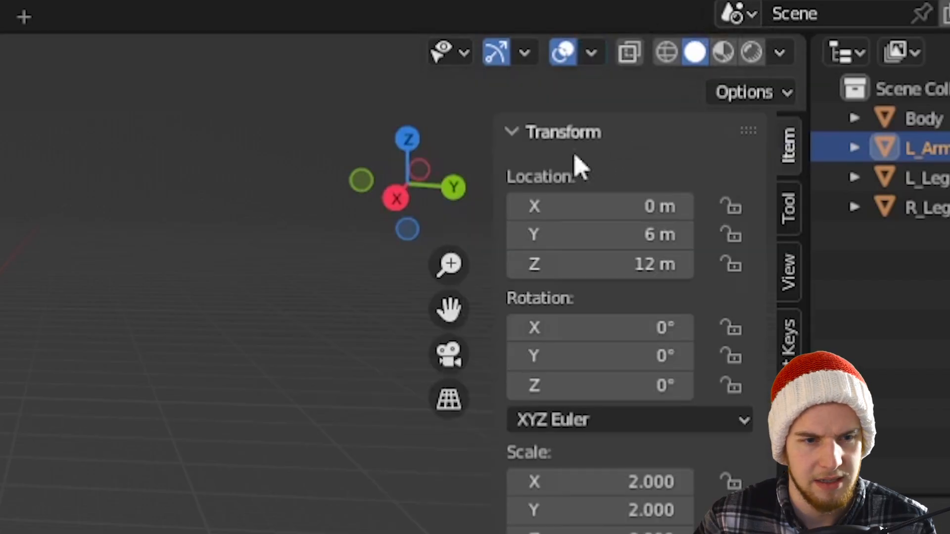
pyautogui.click(765, 93)
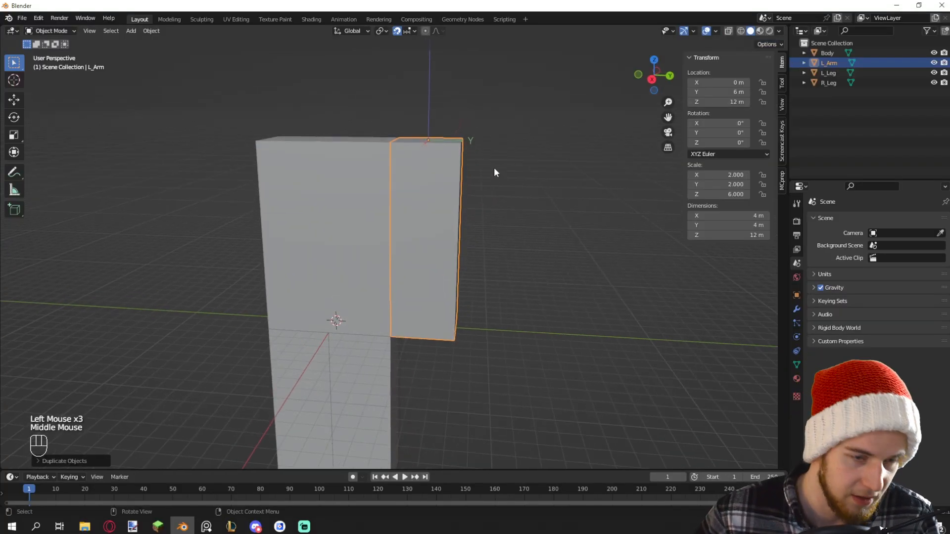
pyautogui.press('g')
pyautogui.press('z')
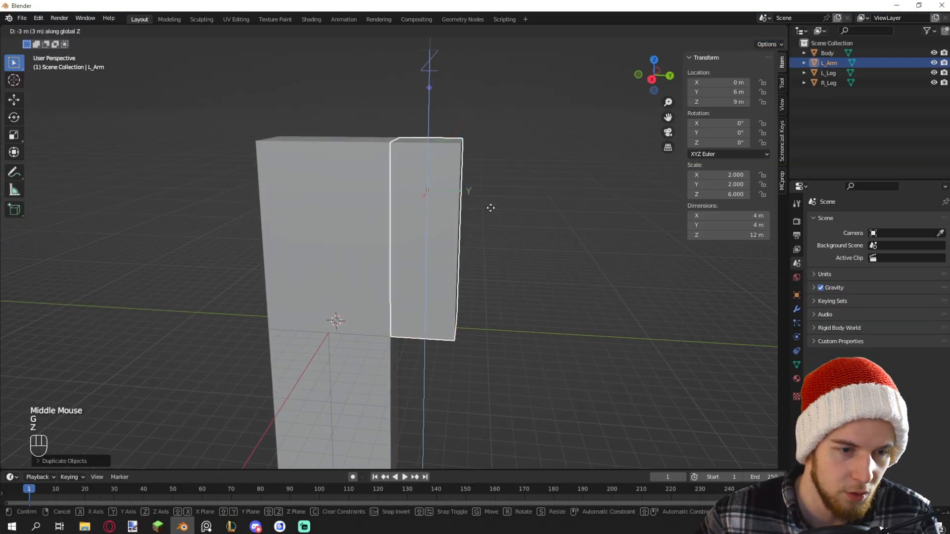
pyautogui.rightClick(491, 208)
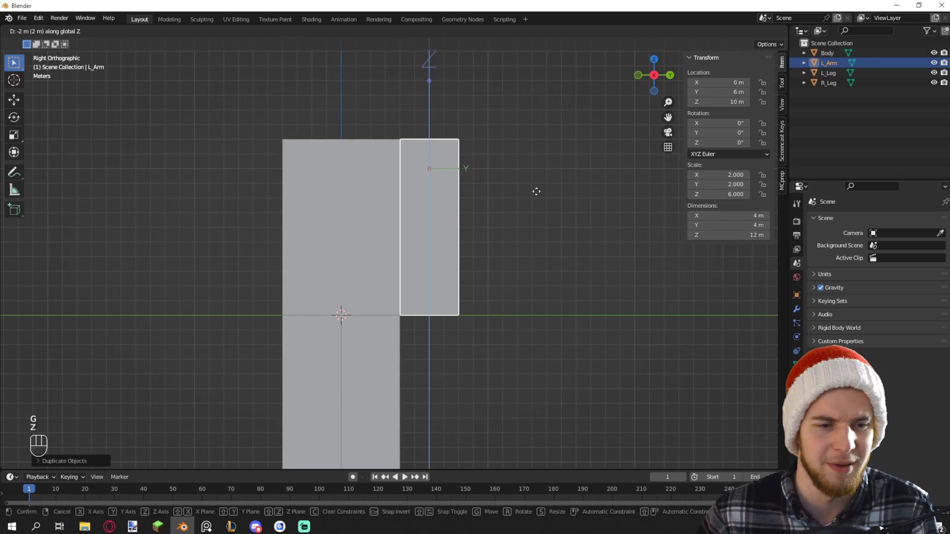
pyautogui.click(593, 197)
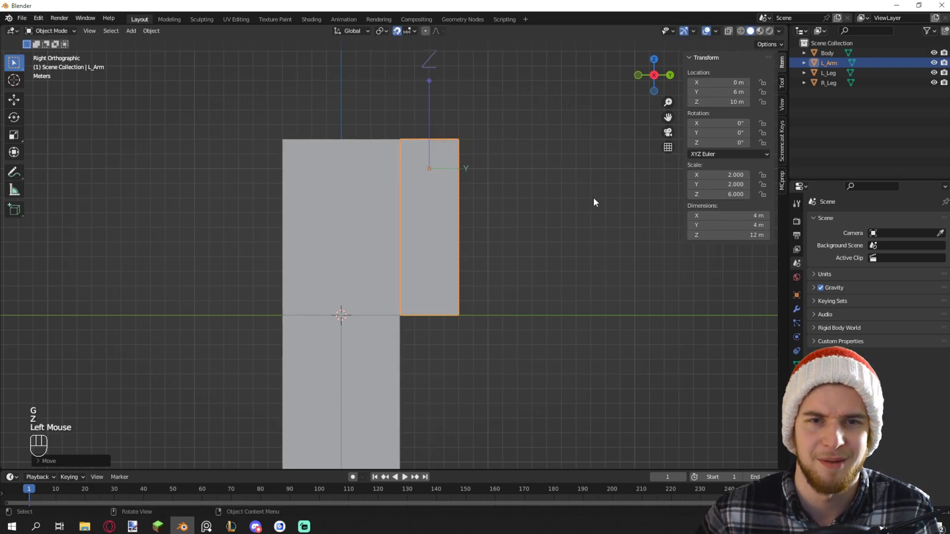
pyautogui.click(776, 46)
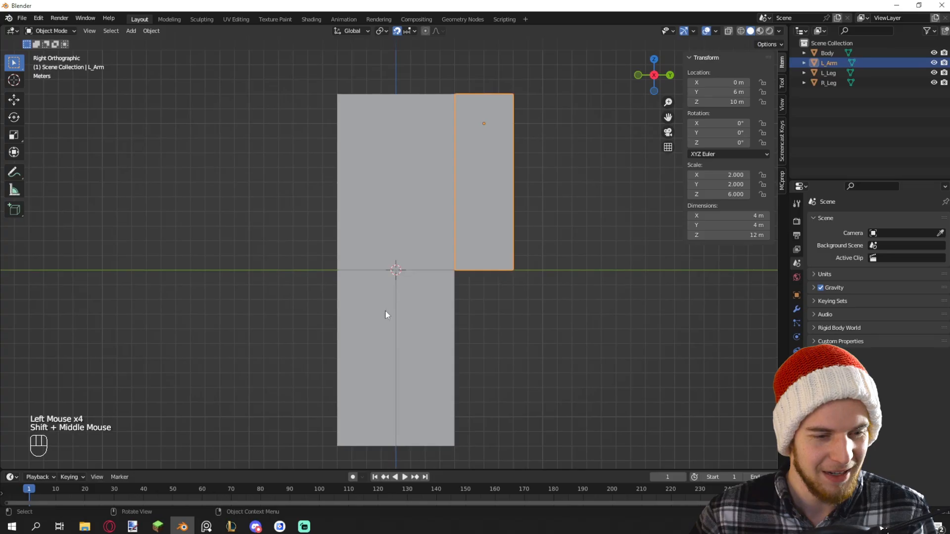
# Duplicate the right leg and place the copy beside the body as the right arm, with its top level with the body's
pyautogui.click(385, 310)
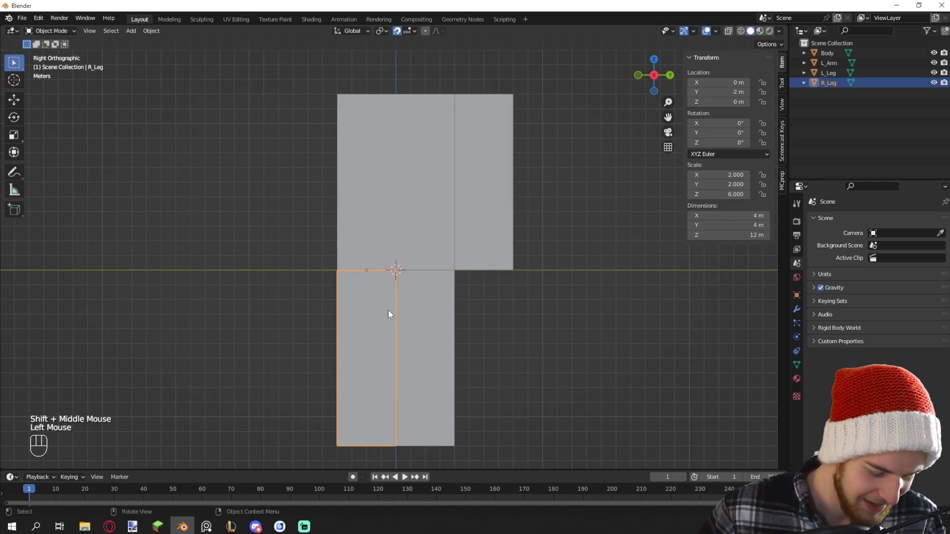
pyautogui.hotkey('shift', 'd')
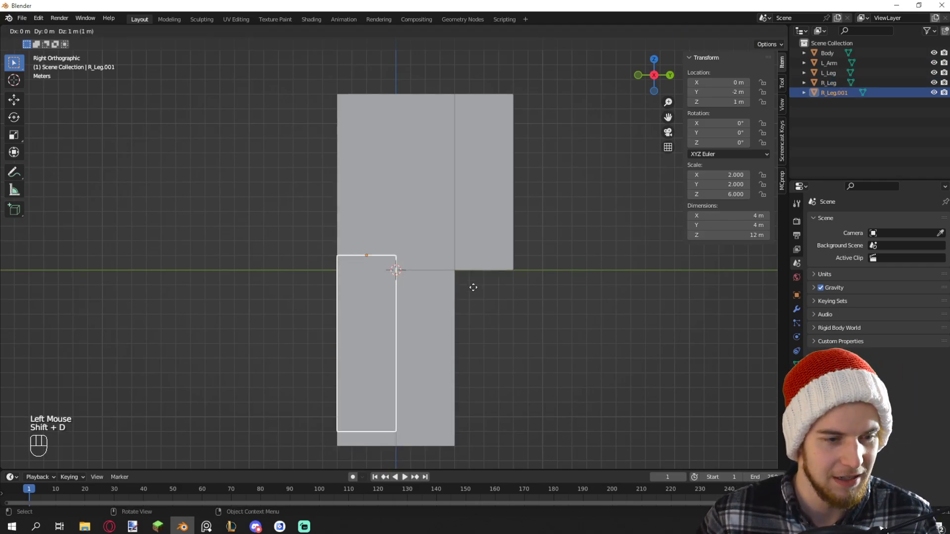
pyautogui.click(415, 139)
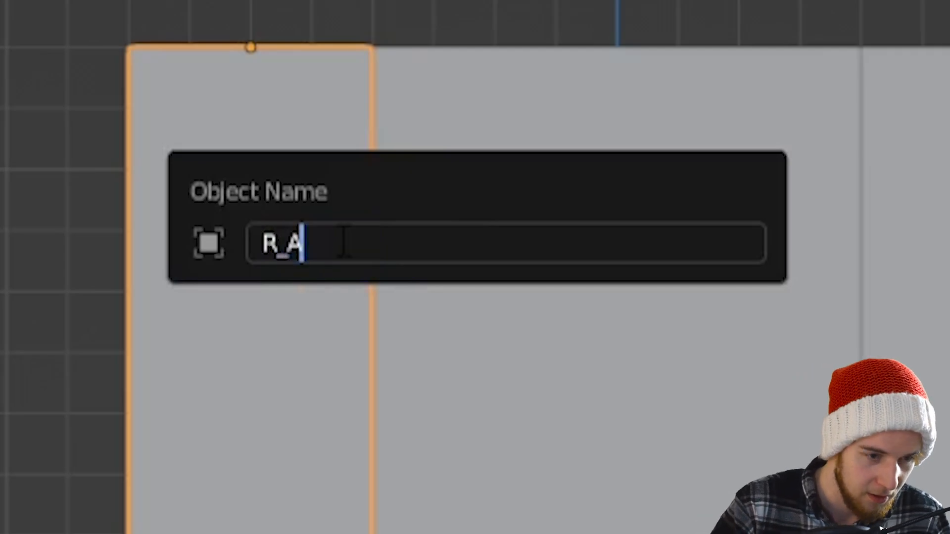
# Name the duplicated arm R_Arm, leaving the file unsaved
pyautogui.write('rm')
pyautogui.press('Return')
pyautogui.hotkey('ctrl', 's')
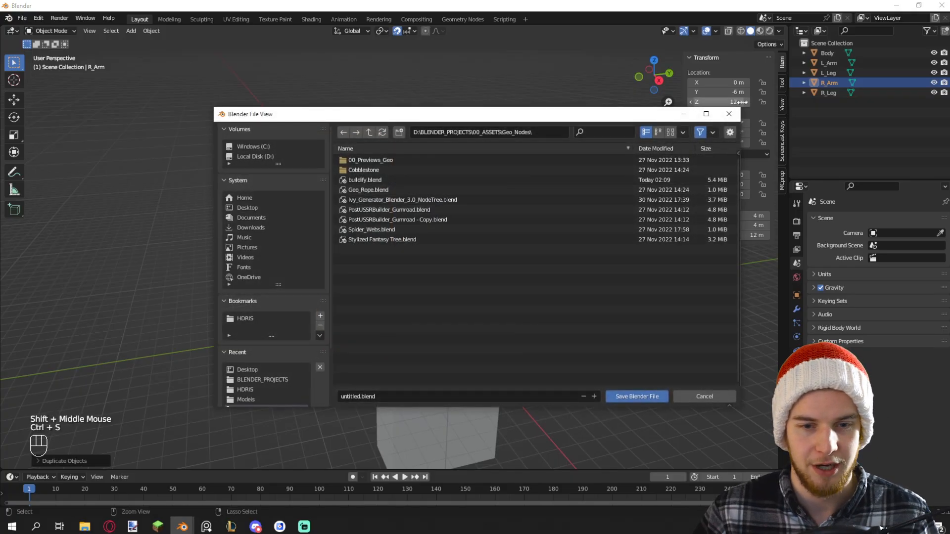
pyautogui.click(729, 114)
# Snap the 3D cursor to R_Arm's origin, and return the cursor to the world origin
pyautogui.hotkey('shift', 's')
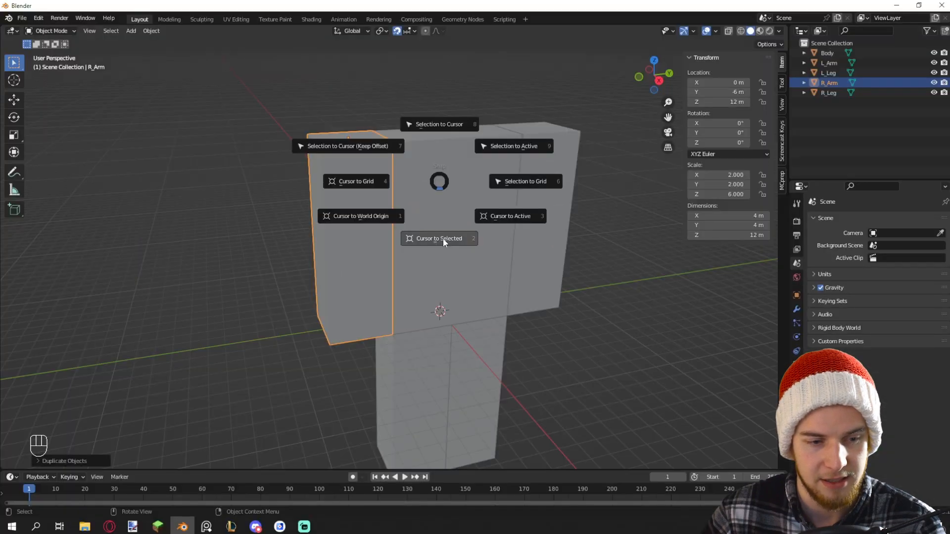
pyautogui.click(468, 349)
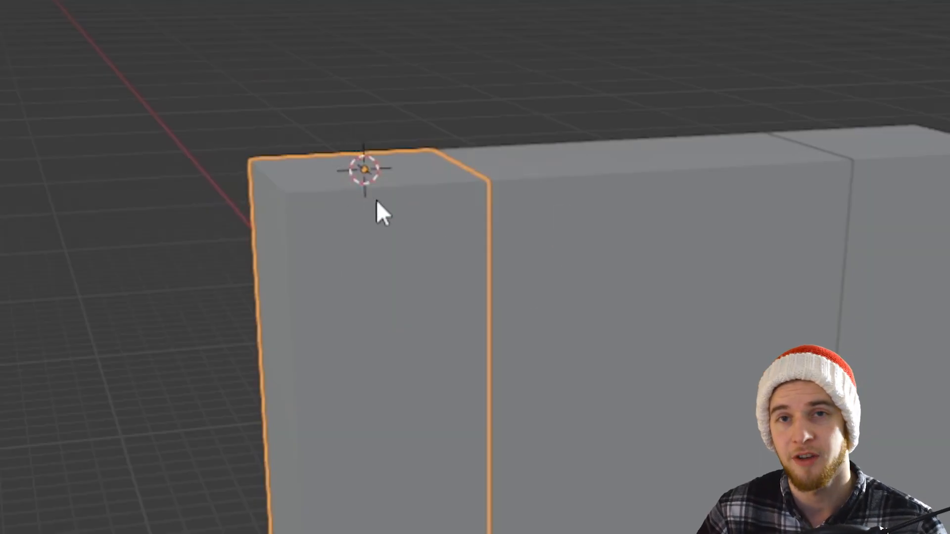
pyautogui.hotkey('shift', 's')
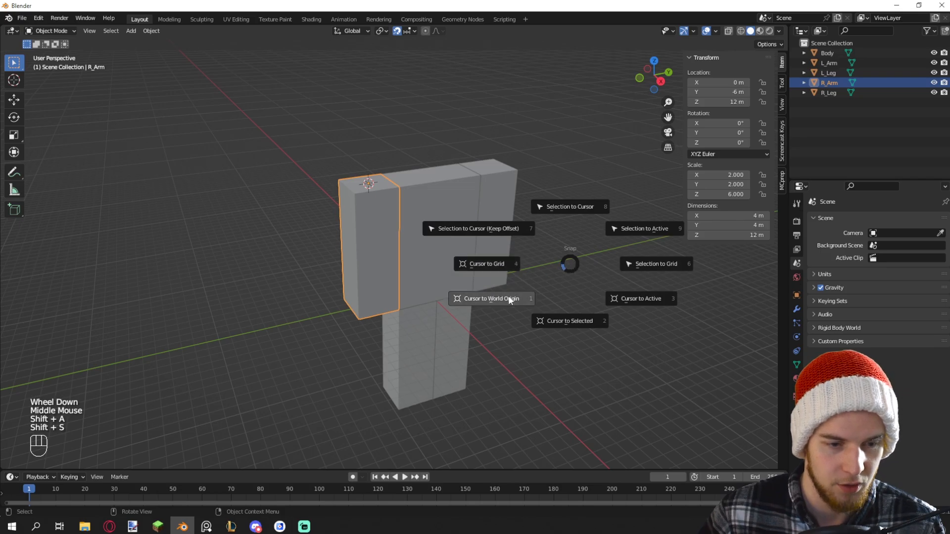
pyautogui.click(509, 299)
pyautogui.moveTo(553, 289); pyautogui.dragTo(388, 205, button='middle')
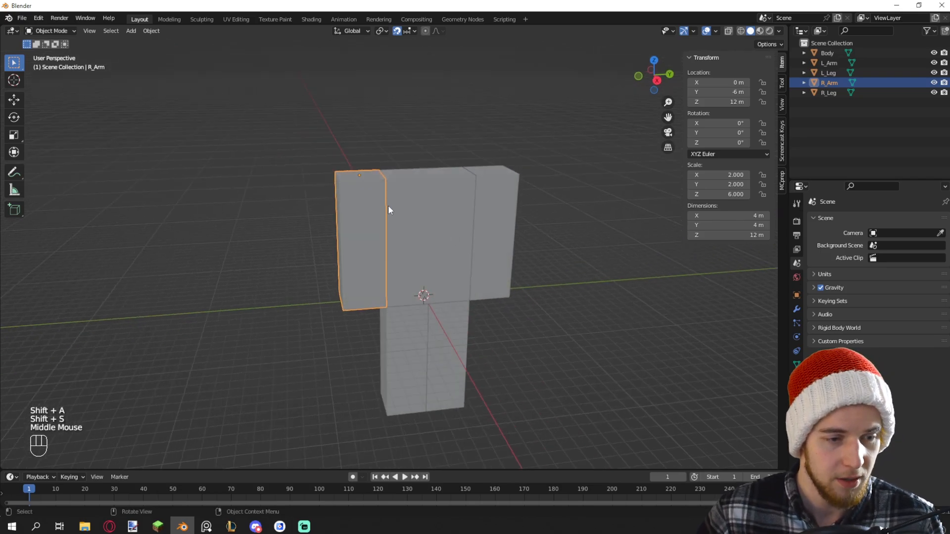
# Try setting R_Arm's origin to the 3D cursor at the world origin, and undo it
pyautogui.rightClick(358, 184)
pyautogui.moveTo(359, 231)
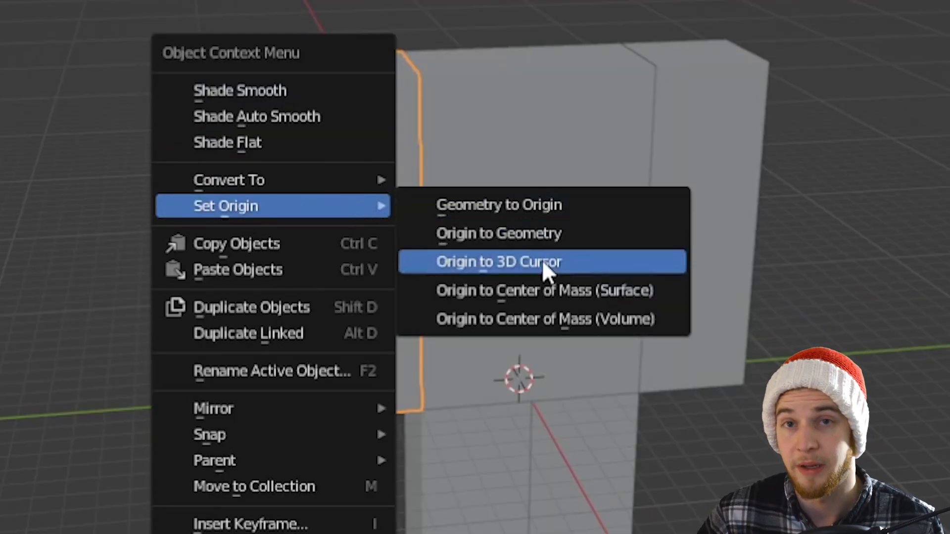
pyautogui.click(541, 259)
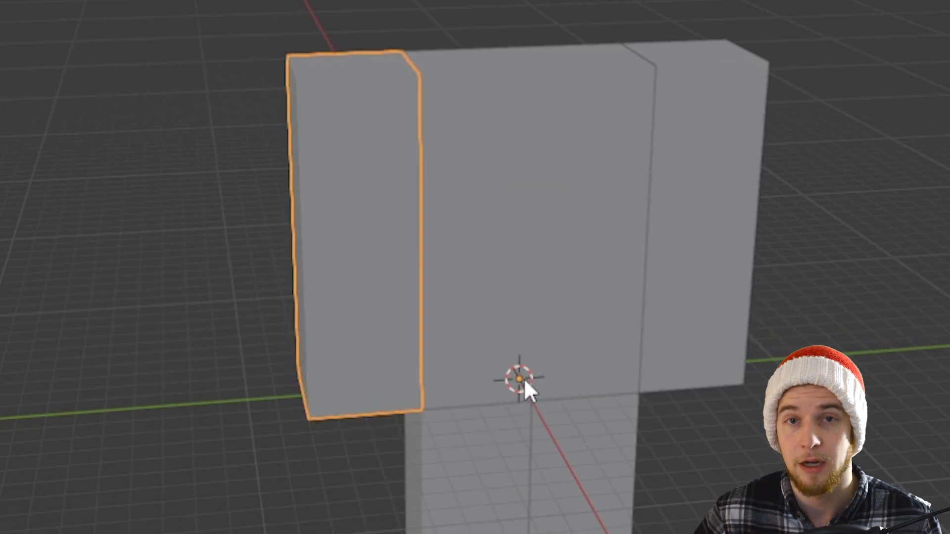
pyautogui.hotkey('ctrl', 'z')
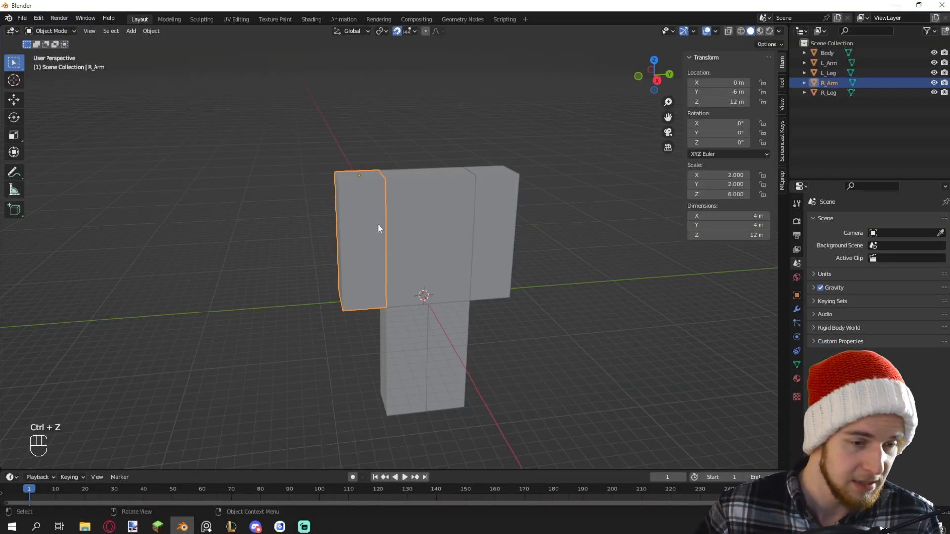
# Snap the 3D cursor to R_Arm's origin and set the cursor's Z location to 10 m at shoulder height
pyautogui.hotkey('shift', 's')
pyautogui.click(375, 278)
pyautogui.moveTo(387, 261); pyautogui.dragTo(400, 242, button='middle')
pyautogui.scroll(2, 401, 242)
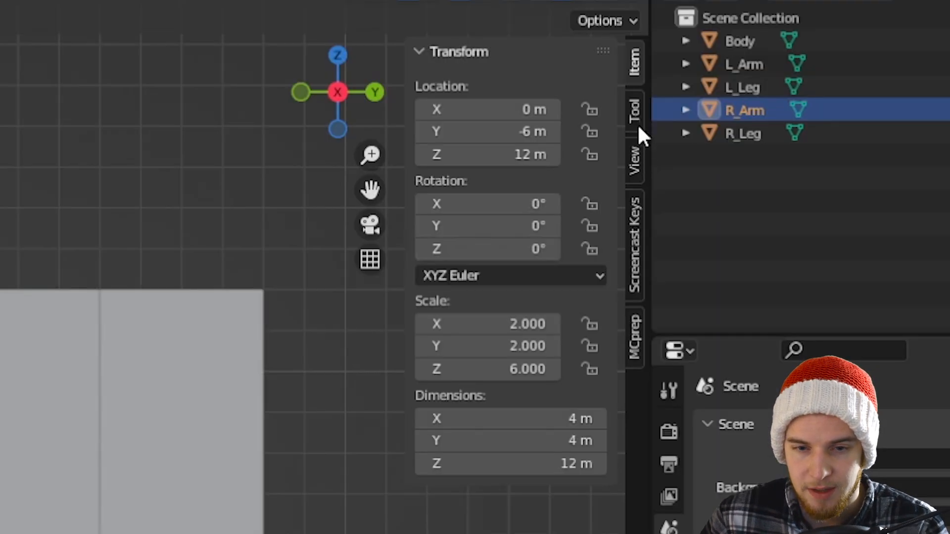
pyautogui.click(634, 164)
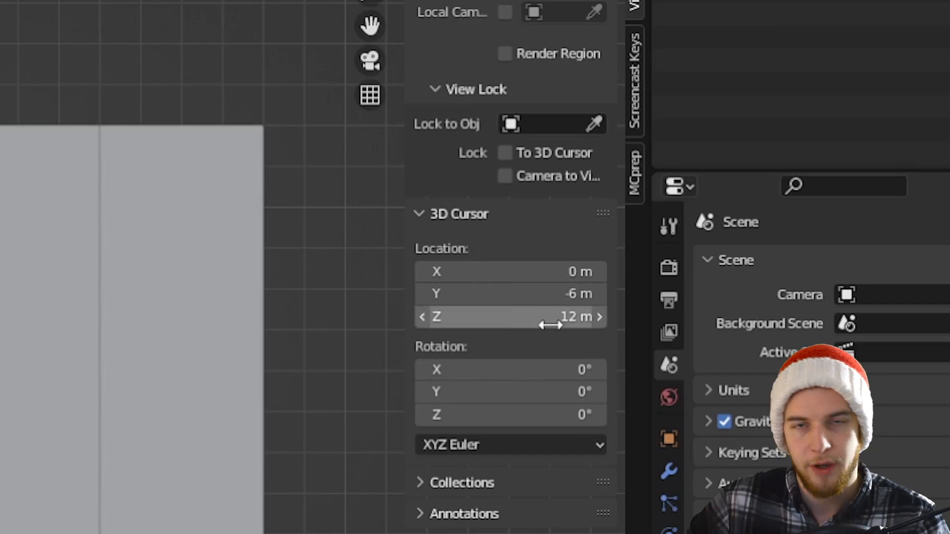
pyautogui.click(551, 325)
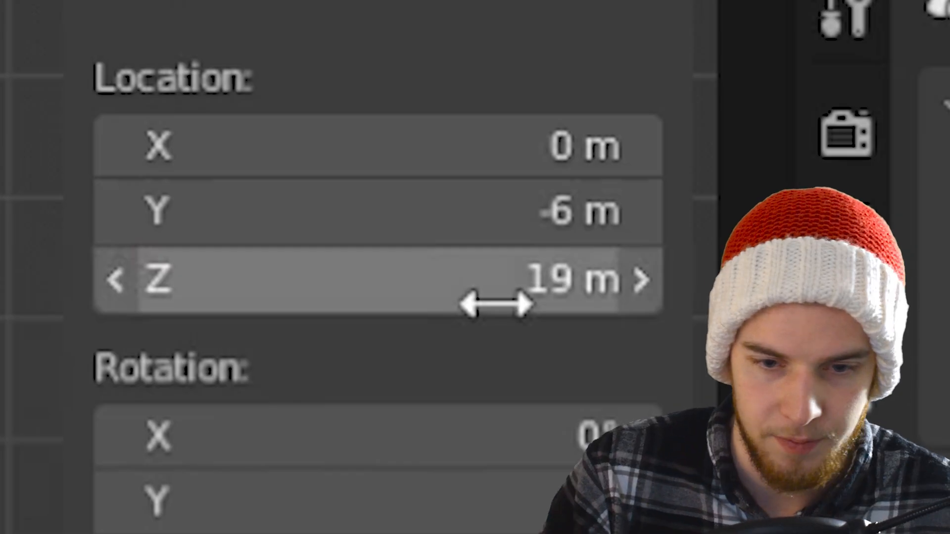
pyautogui.click(746, 246)
pyautogui.write('10')
pyautogui.press('Return')
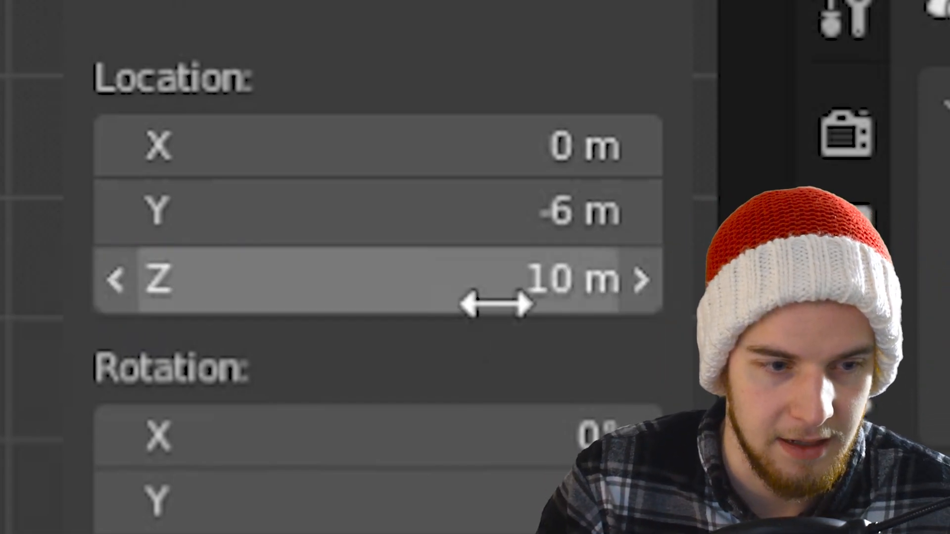
# Set R_Arm's origin to the 3D cursor and return the cursor to the world origin
pyautogui.rightClick(391, 203)
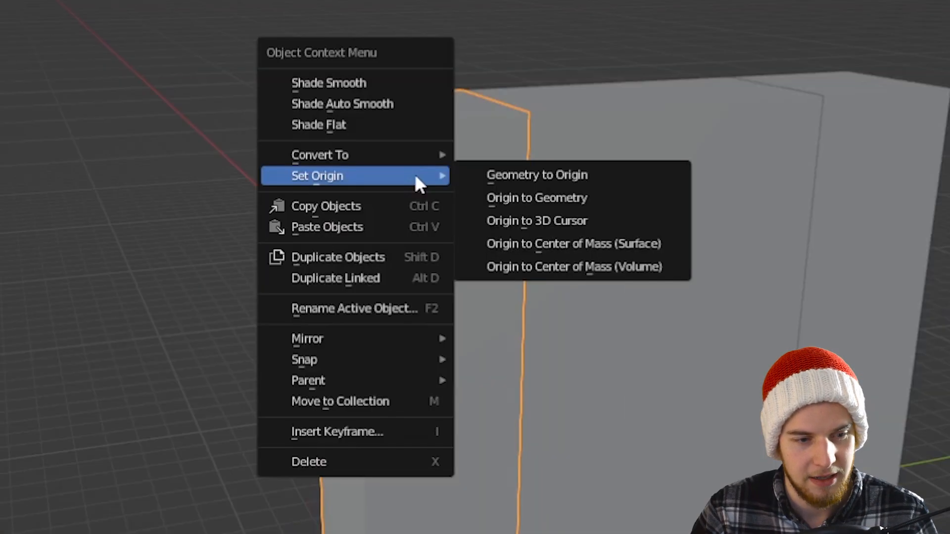
pyautogui.click(468, 224)
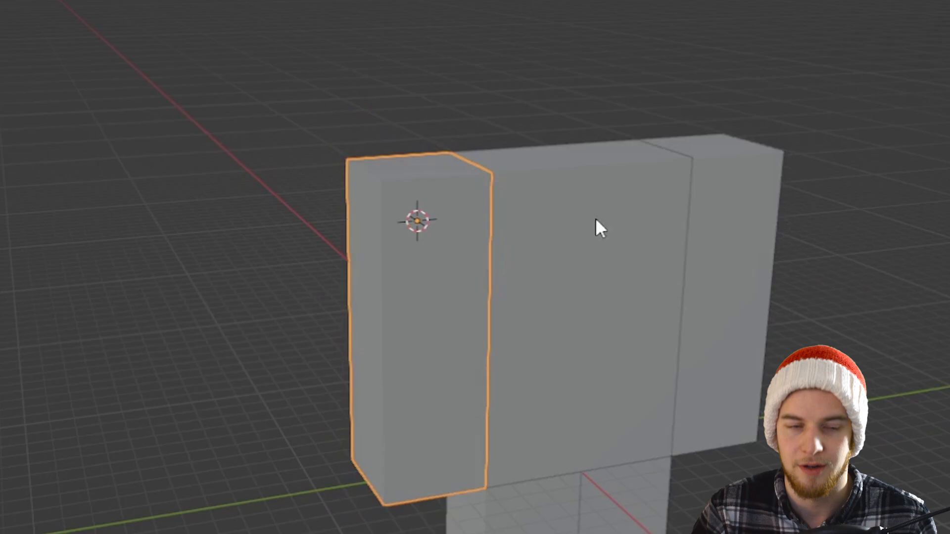
pyautogui.scroll(-1, 595, 218)
pyautogui.hotkey('shift', 's')
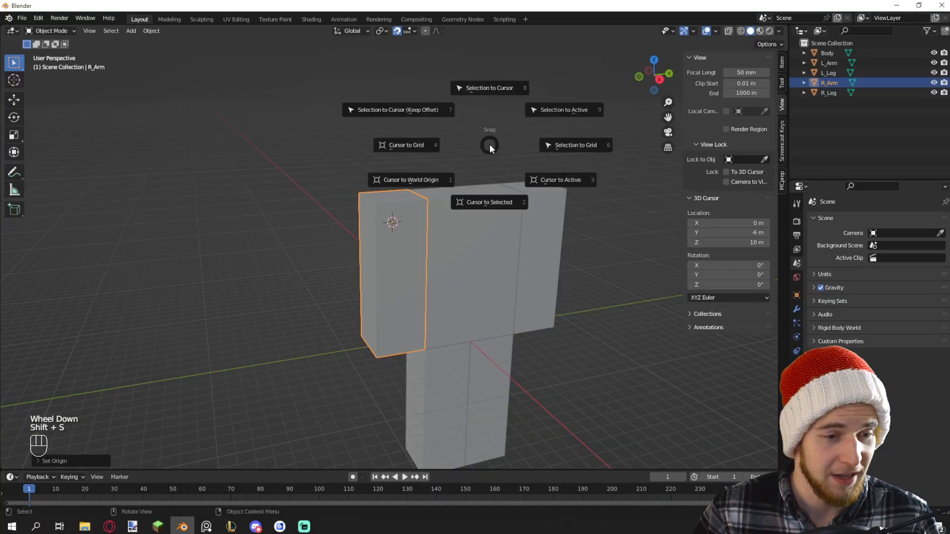
pyautogui.click(405, 185)
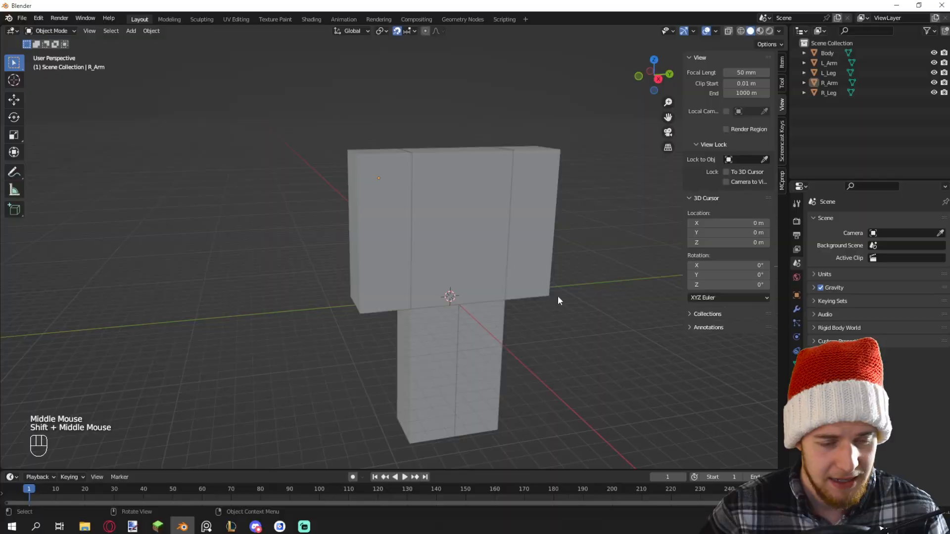
# Add a cube at the world origin for the head and set its X, Y and Z dimensions to 8 m
pyautogui.click(574, 310)
pyautogui.hotkey('shift', 'a')
pyautogui.moveTo(573, 312)
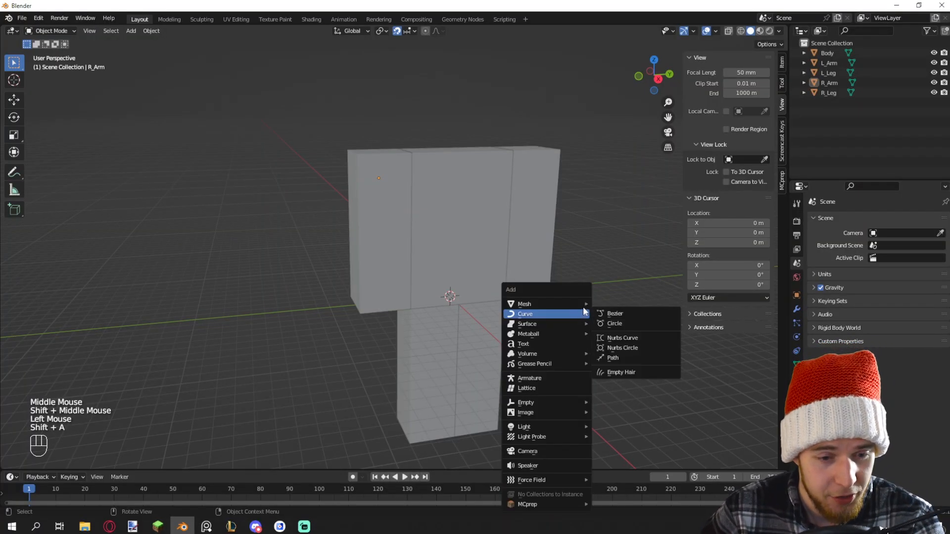
pyautogui.click(667, 315)
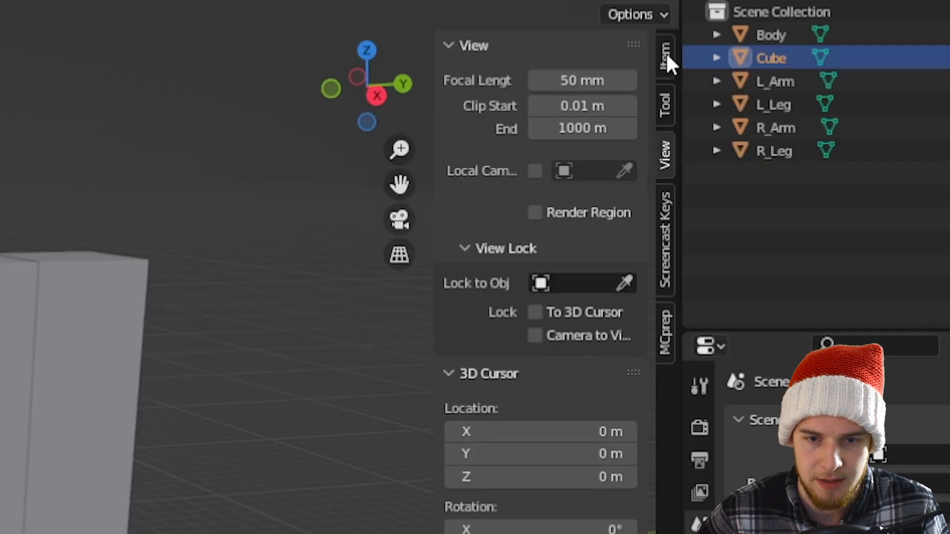
pyautogui.click(781, 63)
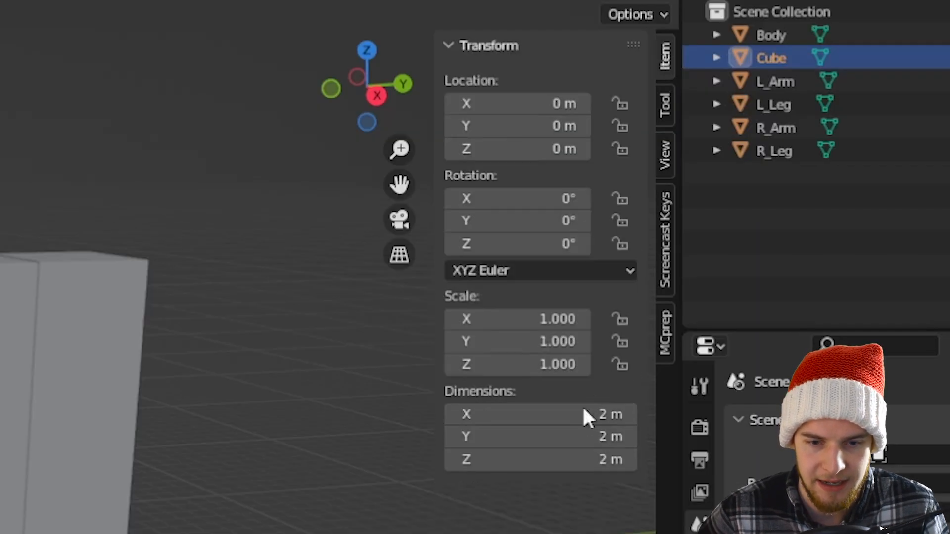
pyautogui.click(752, 216)
pyautogui.press('Return')
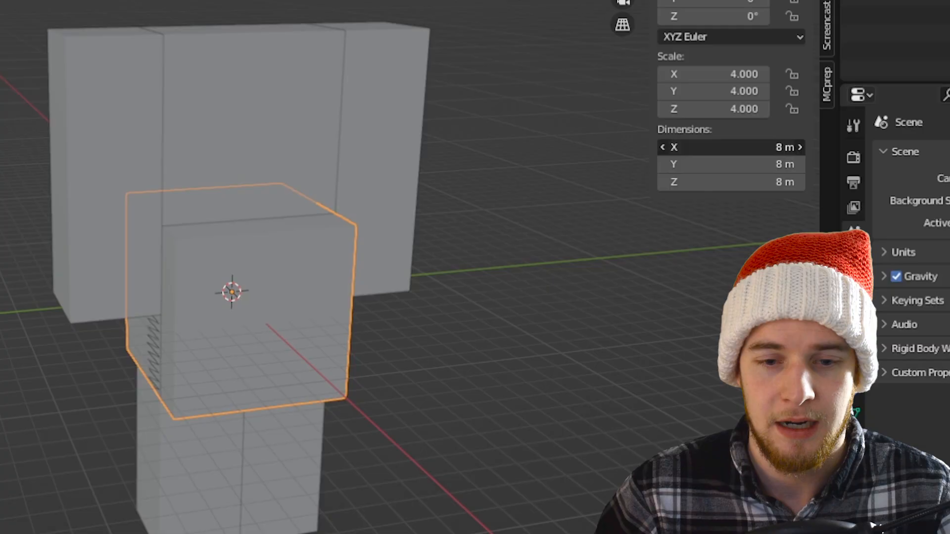
pyautogui.moveTo(732, 147); pyautogui.dragTo(801, 182)
pyautogui.press('Escape')
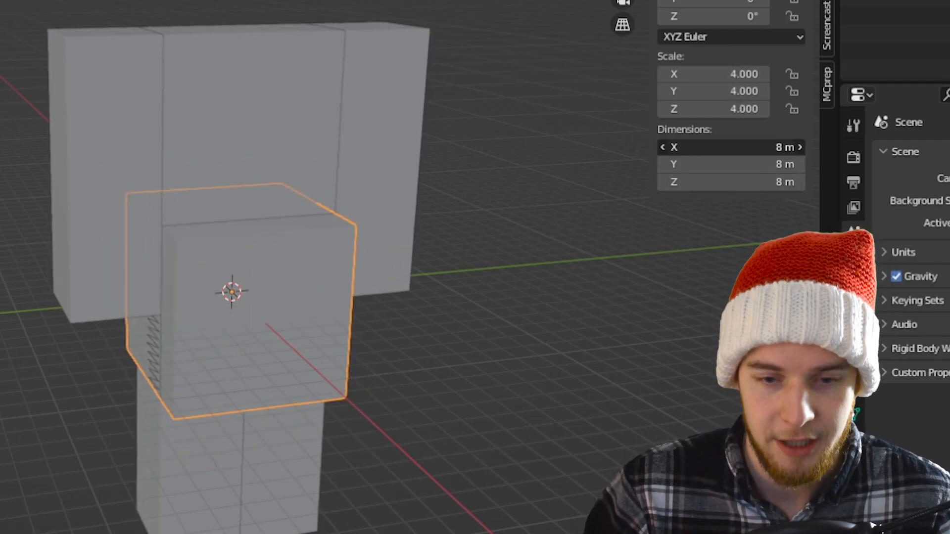
pyautogui.moveTo(772, 148); pyautogui.dragTo(771, 182)
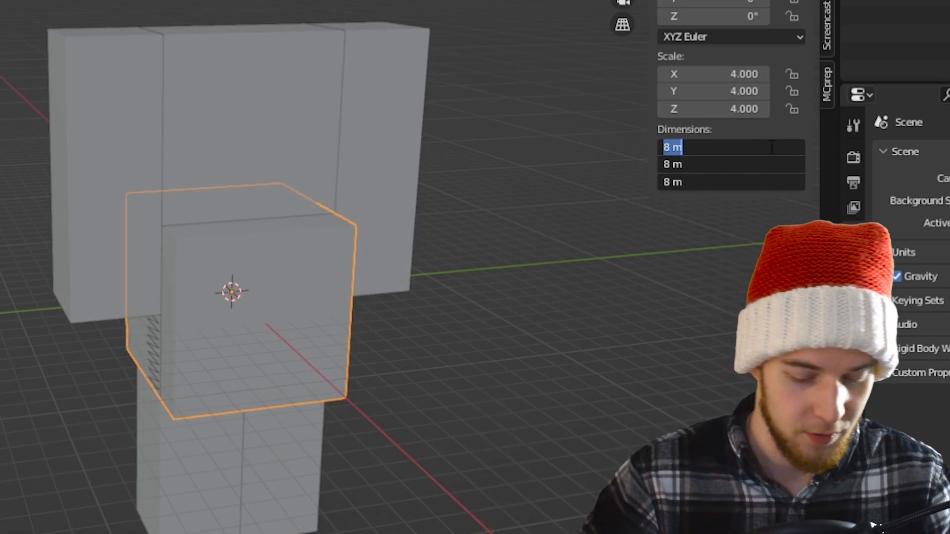
pyautogui.press('Escape')
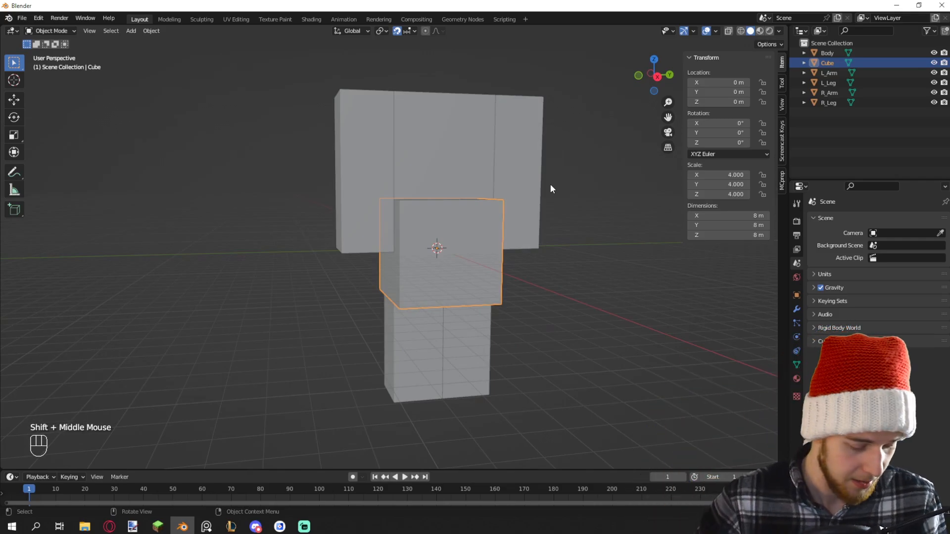
# In Edit Mode, move the head cube's whole mesh 4 m up along Z so its origin sits at the base
pyautogui.moveTo(549, 185); pyautogui.dragTo(557, 188, button='middle')
pyautogui.press('Tab')
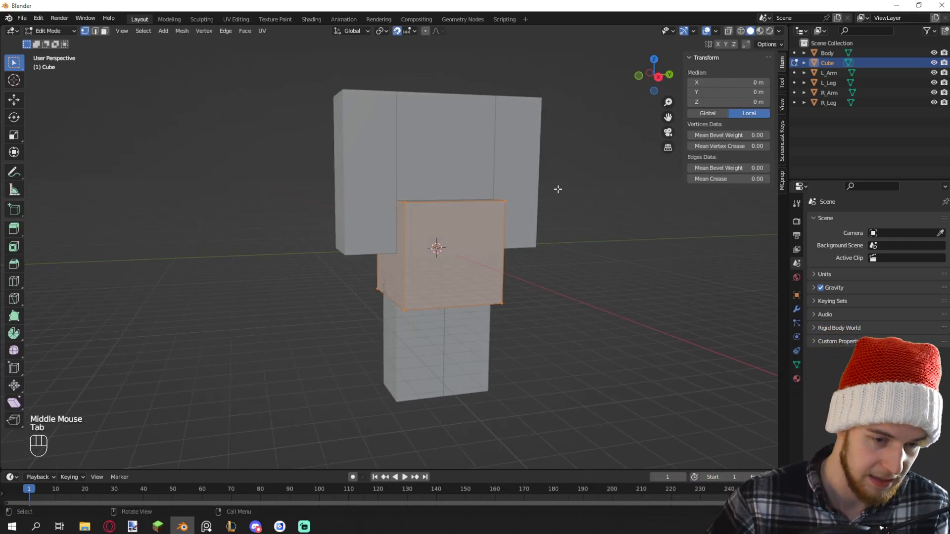
pyautogui.press('g')
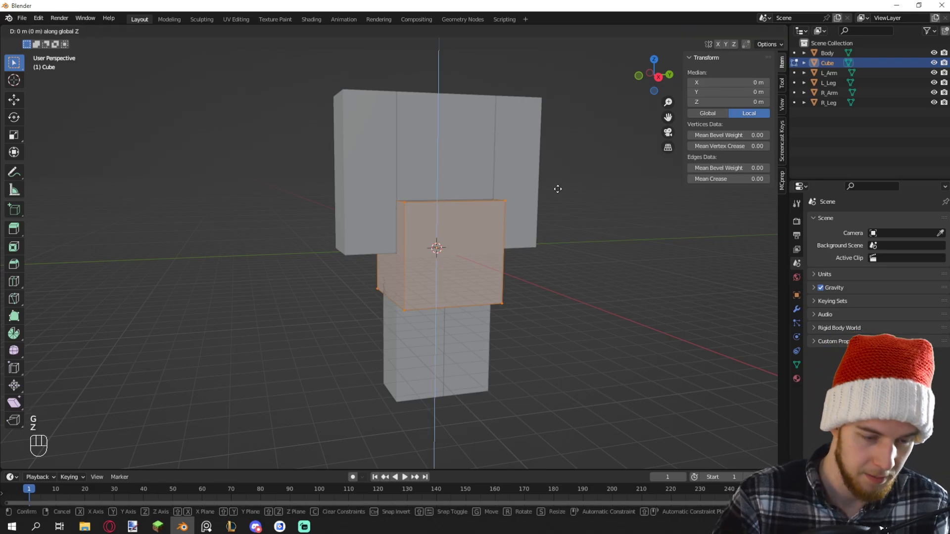
pyautogui.press('Return')
pyautogui.press('Tab')
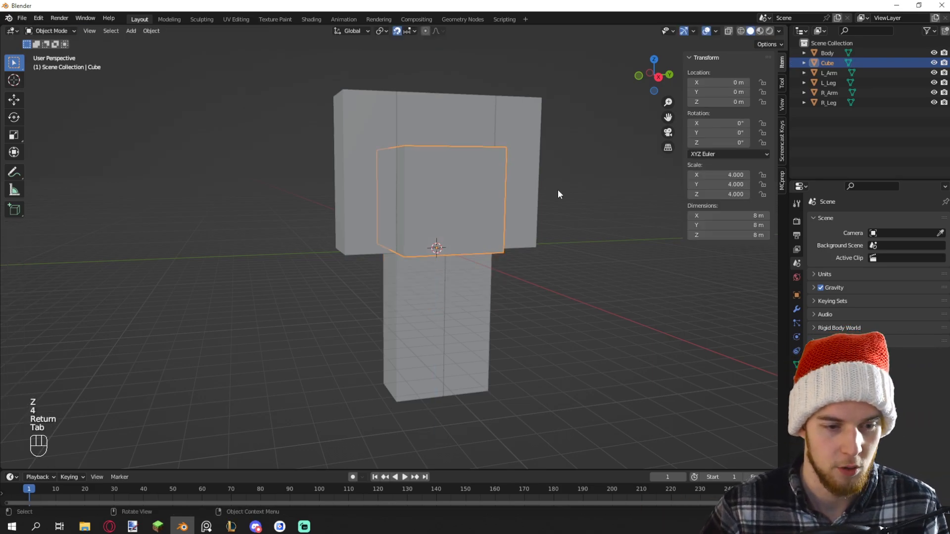
# Using increment snapping, move the head cube up along Z to 12 m onto the body, then turn snapping off and deselect it
pyautogui.keyDown('shift'); pyautogui.moveTo(554, 237); pyautogui.dragTo(562, 294, button='middle'); pyautogui.keyUp('shift')
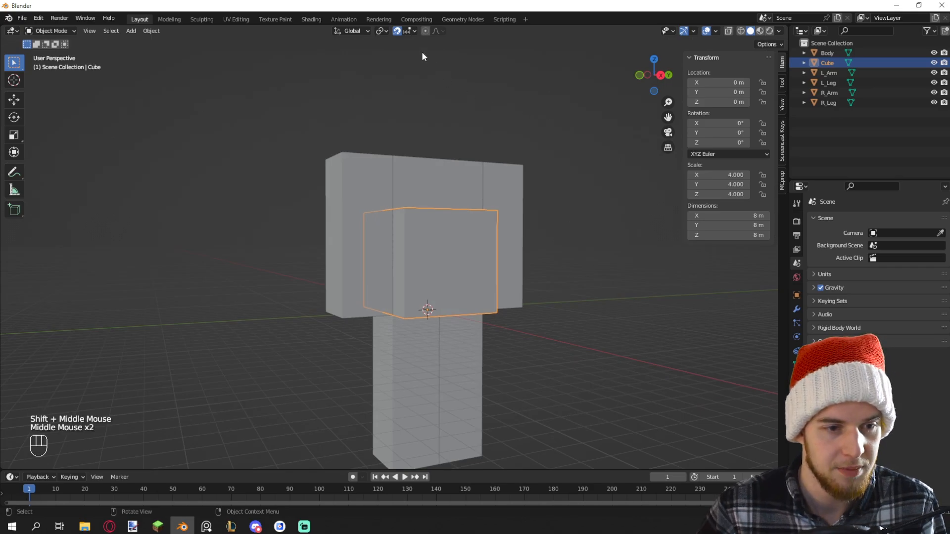
pyautogui.click(398, 31)
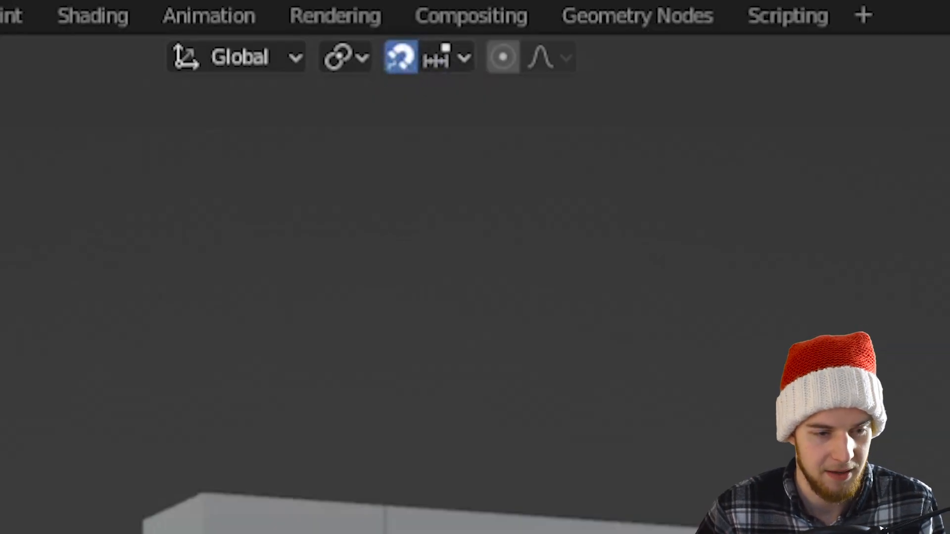
pyautogui.press('g')
pyautogui.press('z')
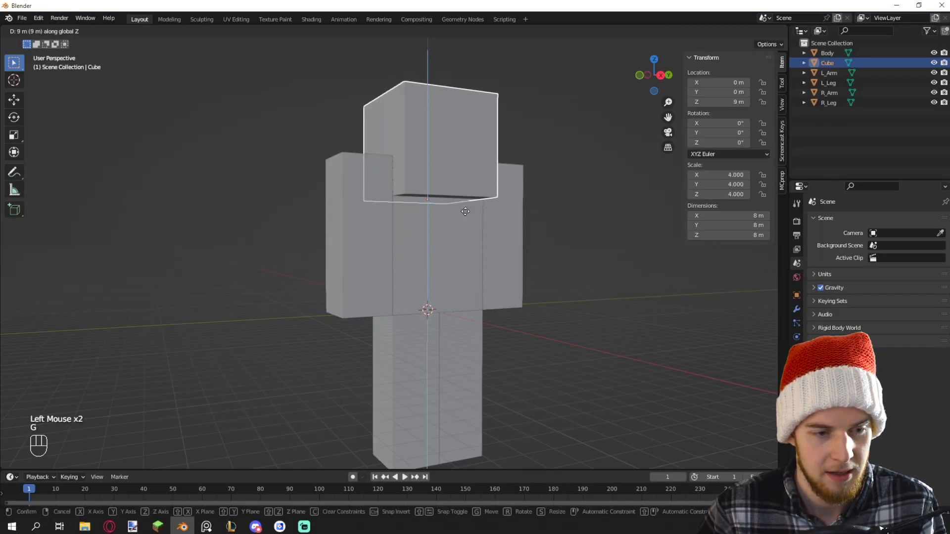
pyautogui.click(448, 169)
pyautogui.click(398, 31)
pyautogui.scroll(-3, 555, 236)
pyautogui.click(555, 236)
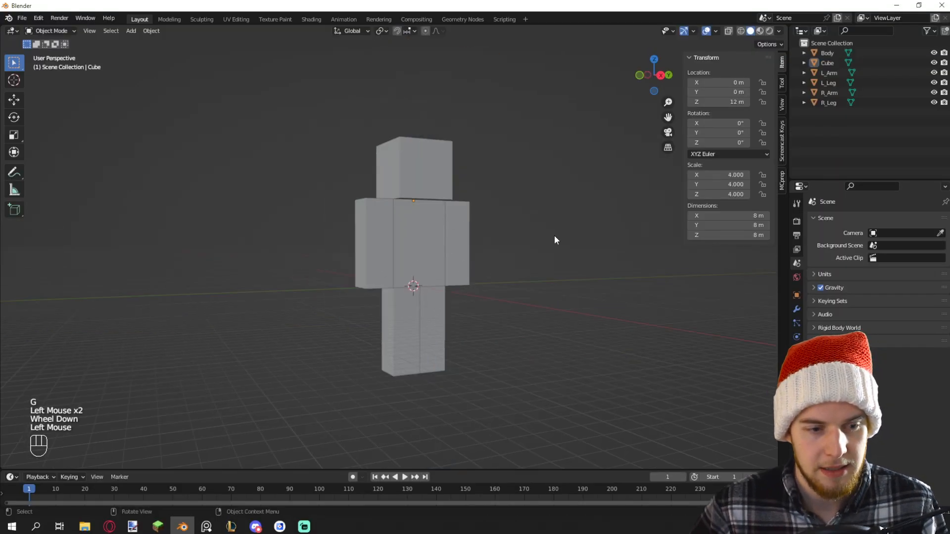
# Hide the sidebar and toolbar in the split-off second viewport and change that area to a UV Editor
pyautogui.moveTo(554, 235); pyautogui.dragTo(521, 253, button='middle')
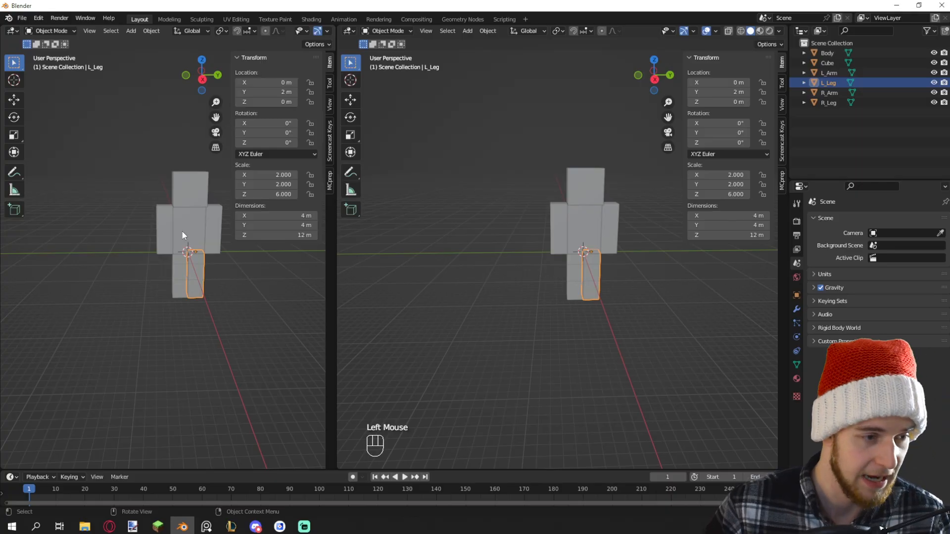
pyautogui.press('n')
pyautogui.press('t')
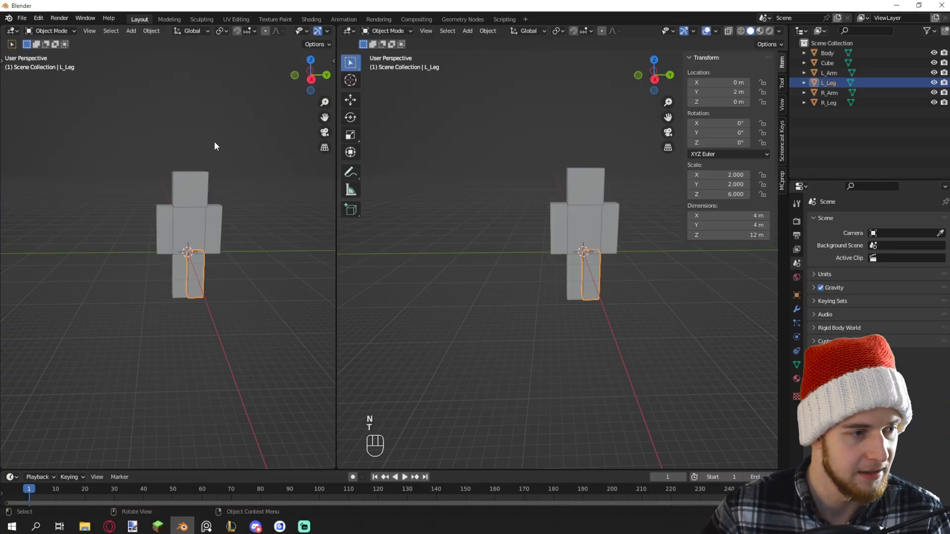
pyautogui.click(13, 31)
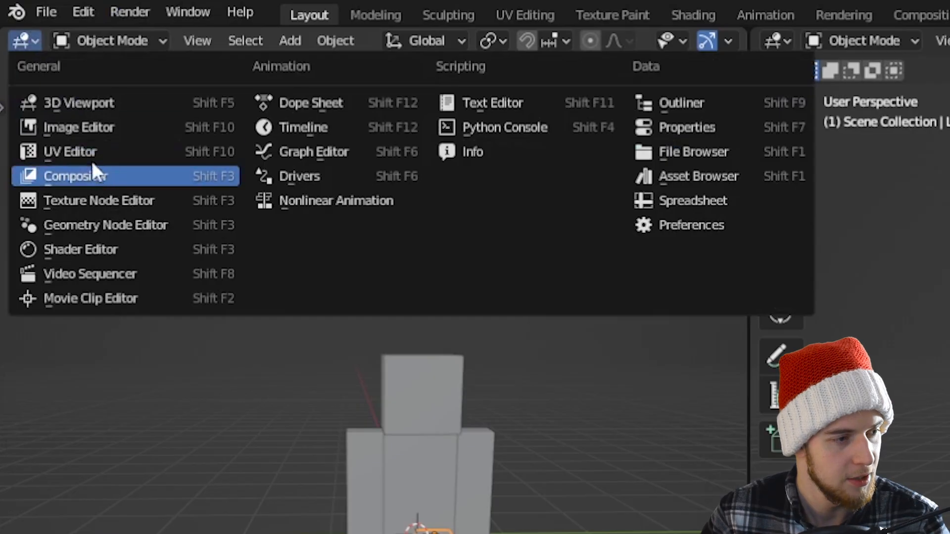
pyautogui.click(74, 152)
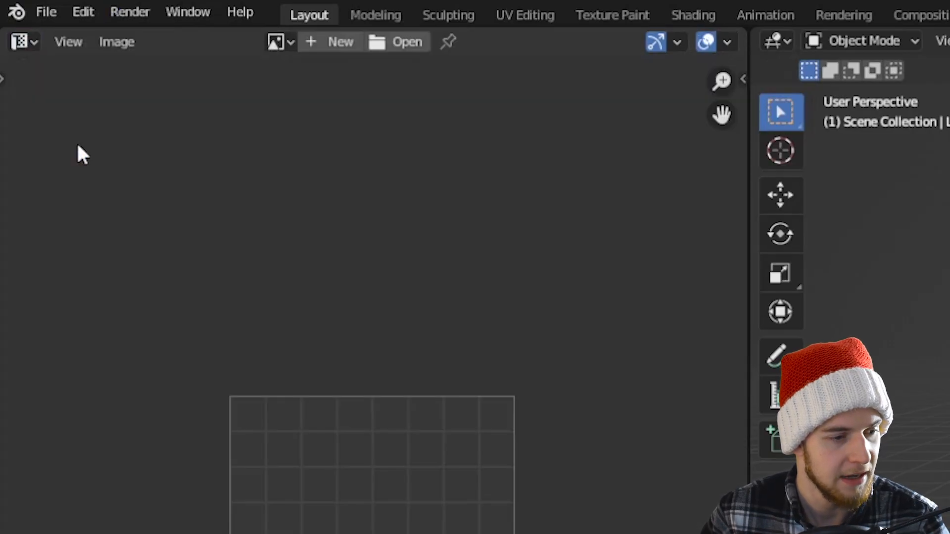
# Enter Edit Mode on the left leg and box-select its entire UV layout
pyautogui.scroll(1, 607, 333)
pyautogui.scroll(2, 509, 293)
pyautogui.keyDown('shift'); pyautogui.moveTo(606, 333); pyautogui.dragTo(632, 273, button='middle'); pyautogui.keyUp('shift')
pyautogui.press('Tab')
pyautogui.moveTo(78, 166); pyautogui.dragTo(271, 321)
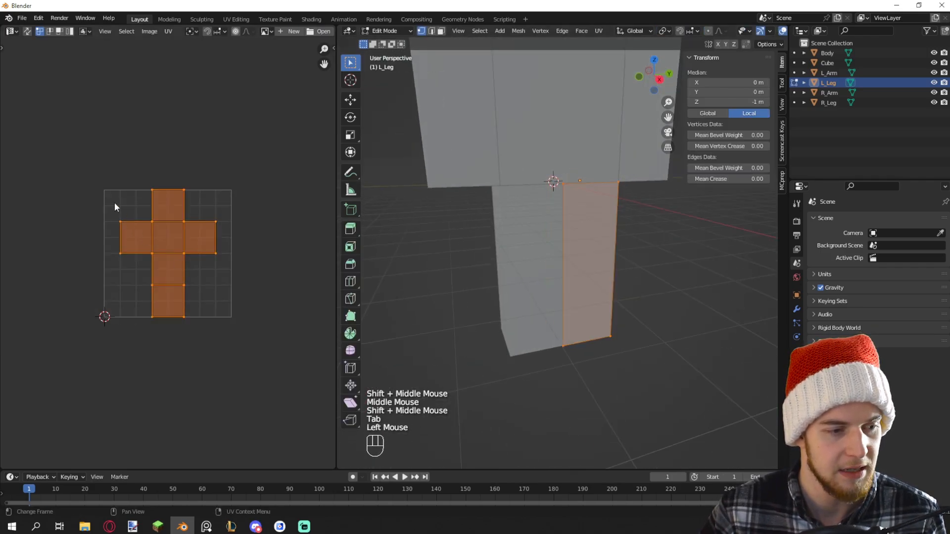
# Try re-unwrapping the left leg's whole mesh with its full UV layout selected
pyautogui.moveTo(98, 183); pyautogui.dragTo(223, 326)
pyautogui.moveTo(191, 278); pyautogui.dragTo(194, 275, button='middle')
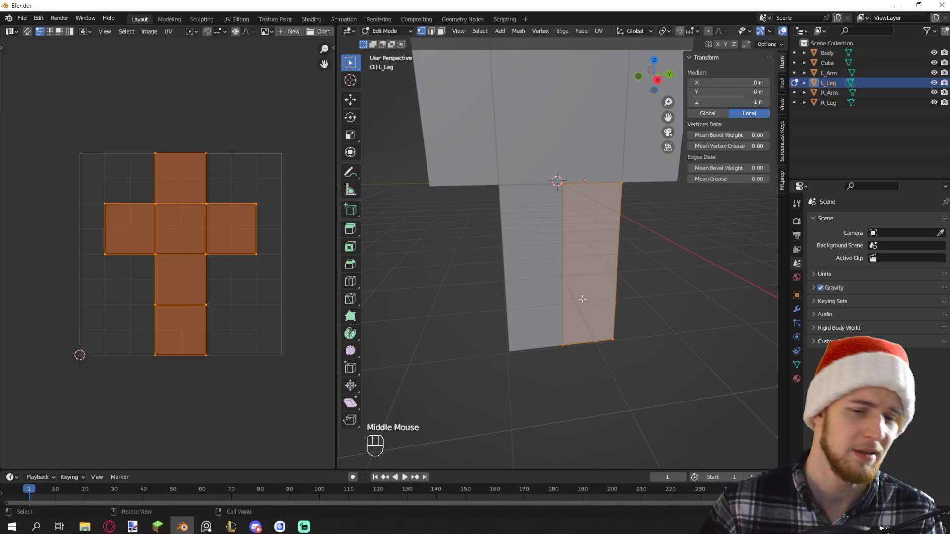
pyautogui.press('Tab')
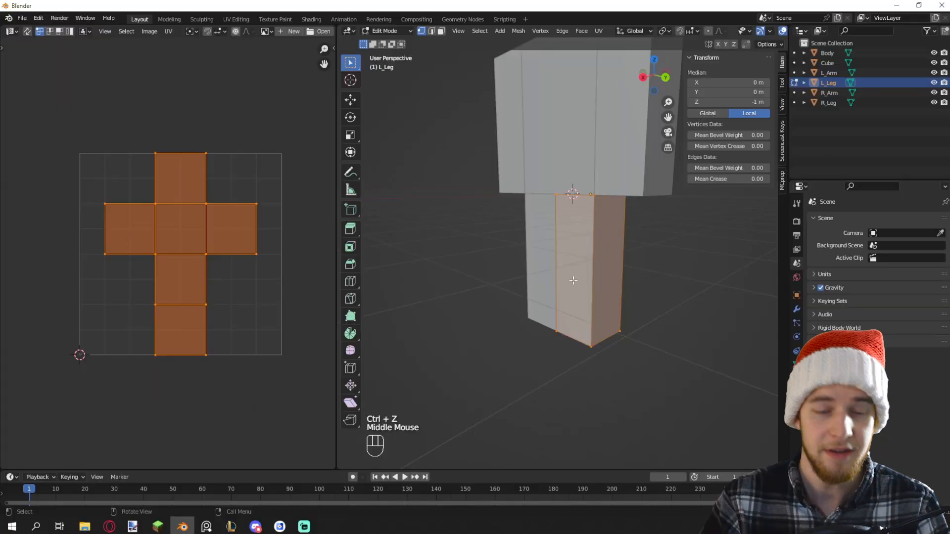
pyautogui.press('u')
pyautogui.click(512, 243)
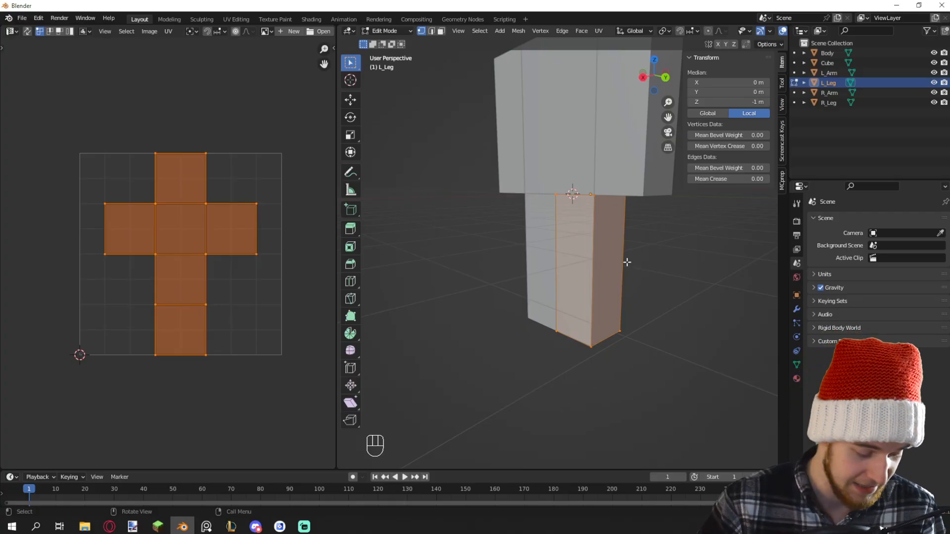
# In Object Mode, apply the scale of the left leg and the right leg
pyautogui.press('Tab')
pyautogui.hotkey('ctrl', 'a')
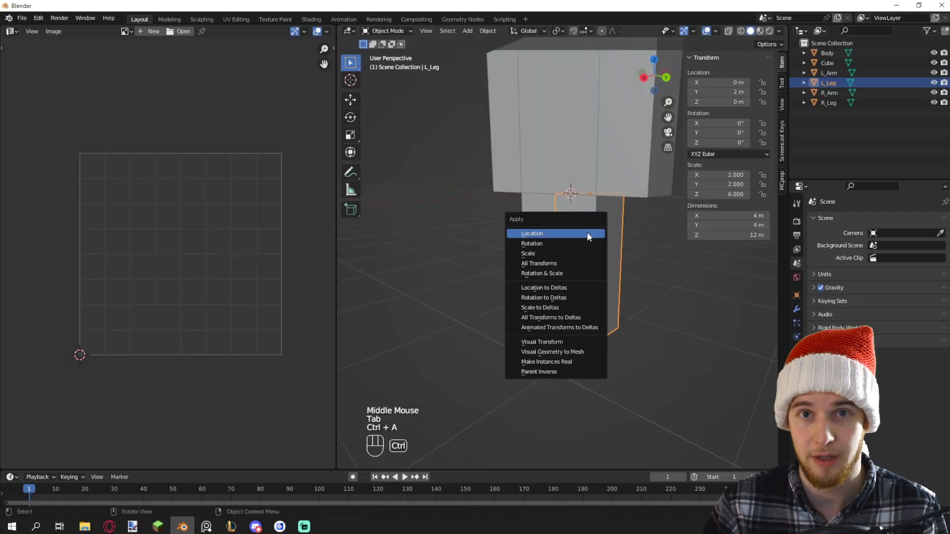
pyautogui.click(571, 262)
pyautogui.click(408, 162)
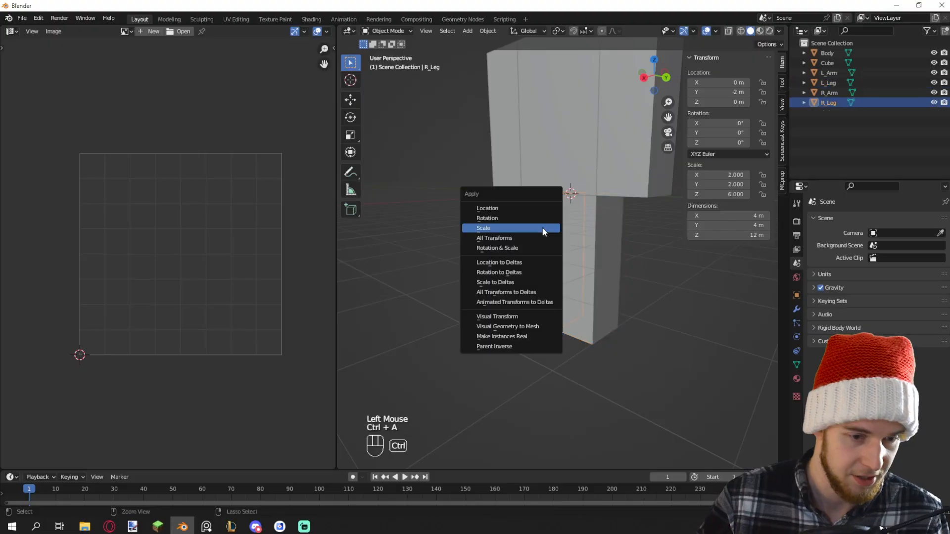
pyautogui.click(545, 227)
# Apply the scale of the body, arm and head cubes as well
pyautogui.click(561, 142)
pyautogui.click(503, 129)
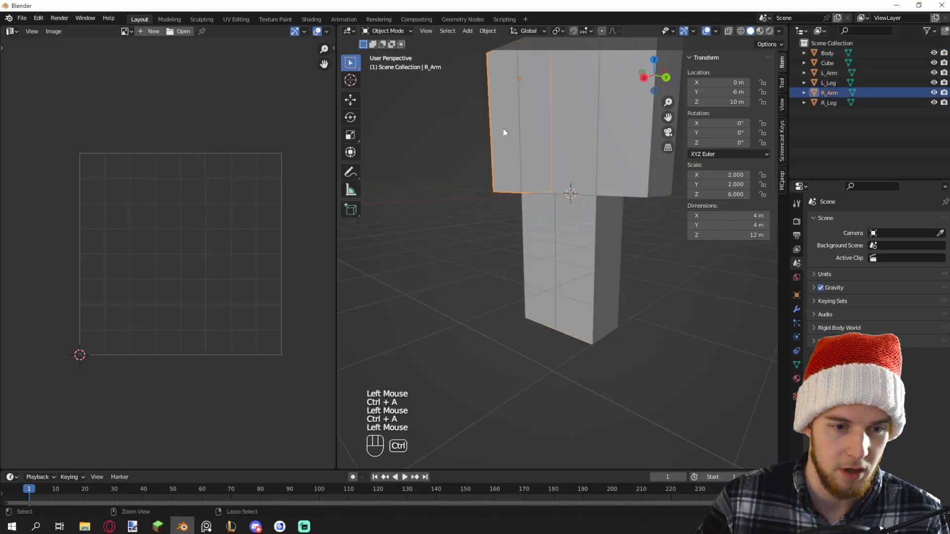
pyautogui.hotkey('ctrl', 'a')
pyautogui.click(504, 128)
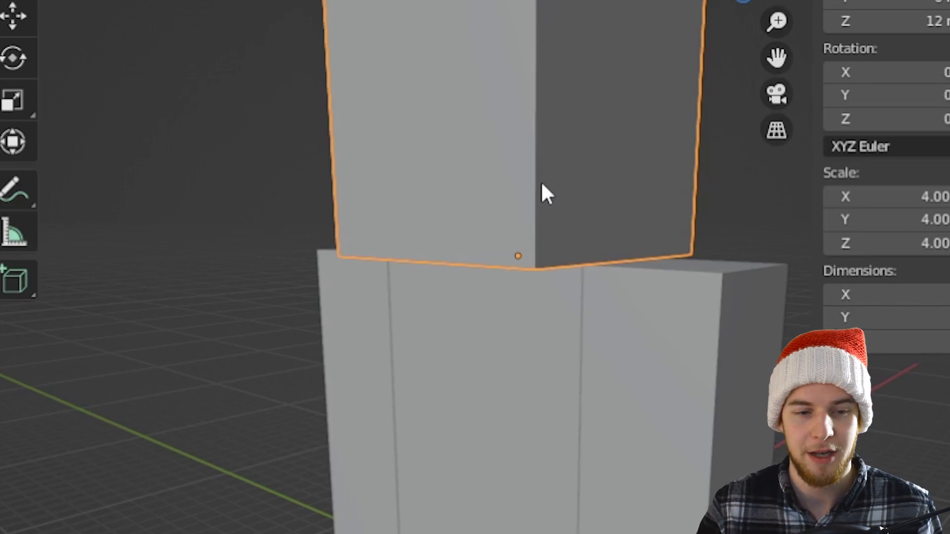
pyautogui.hotkey('ctrl', 'a')
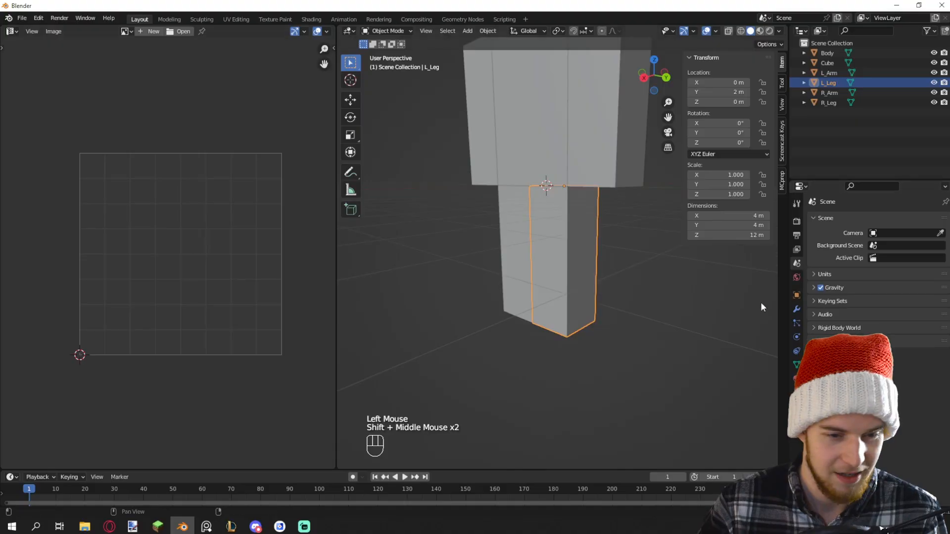
# Enter Edit Mode on the left leg and unwrap its whole mesh with Cube Projection
pyautogui.press('Tab')
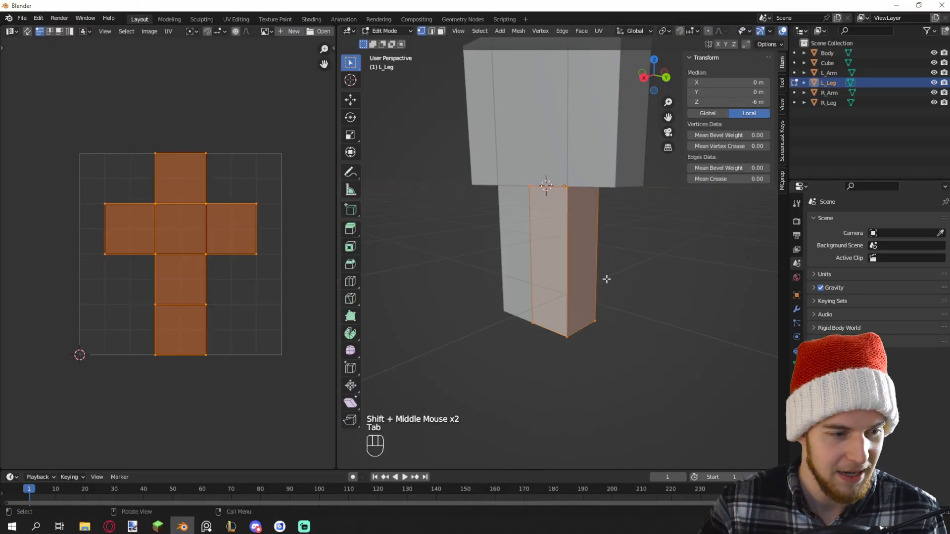
pyautogui.moveTo(605, 279); pyautogui.dragTo(575, 245, button='middle')
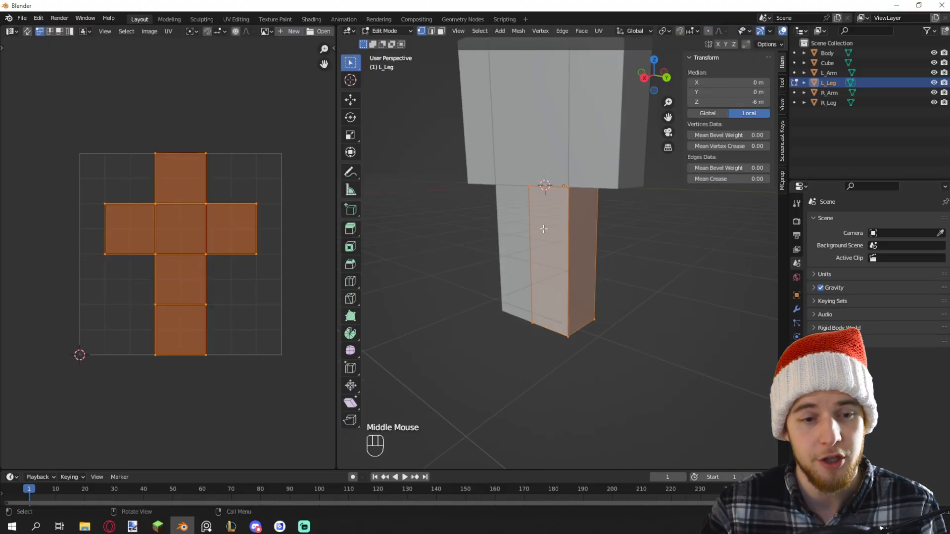
pyautogui.press('u')
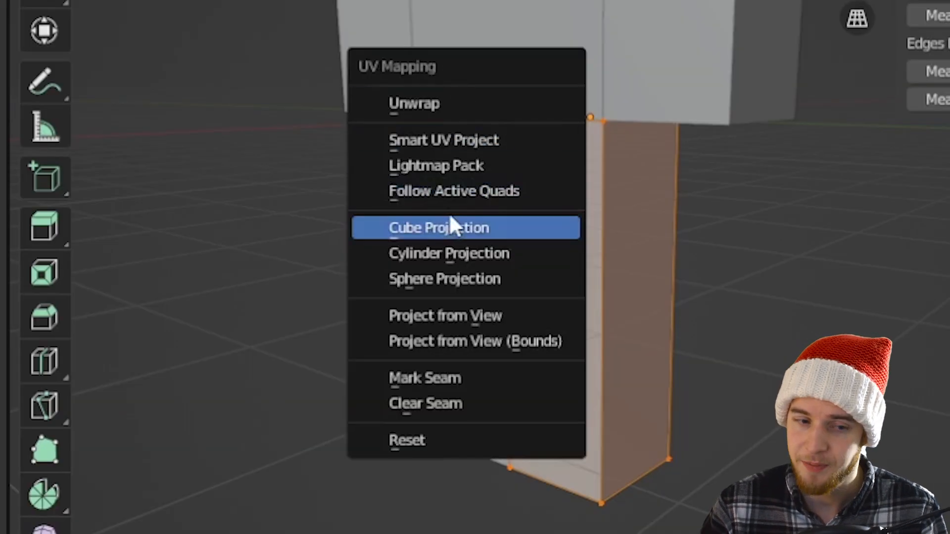
pyautogui.click(505, 226)
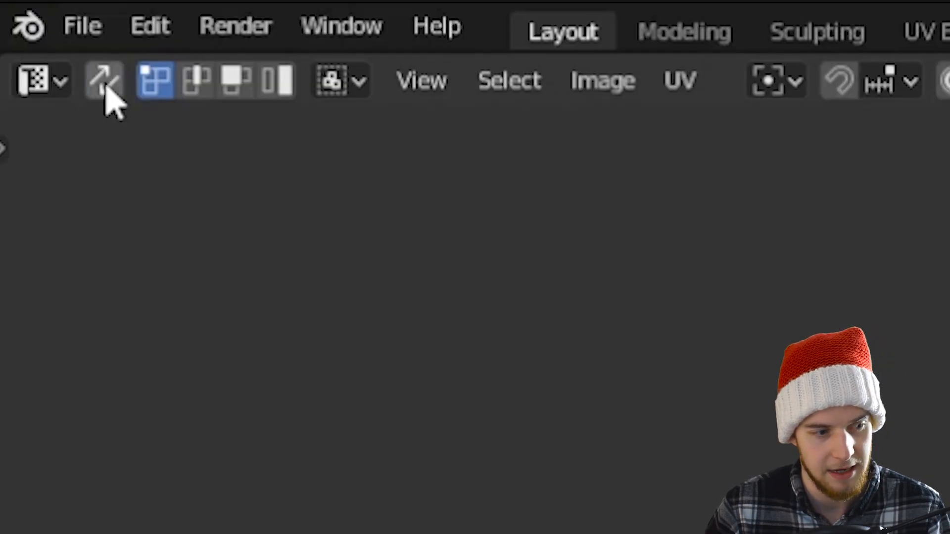
# Turn on UV sync selection and select a single long side face of the left leg
pyautogui.click(105, 84)
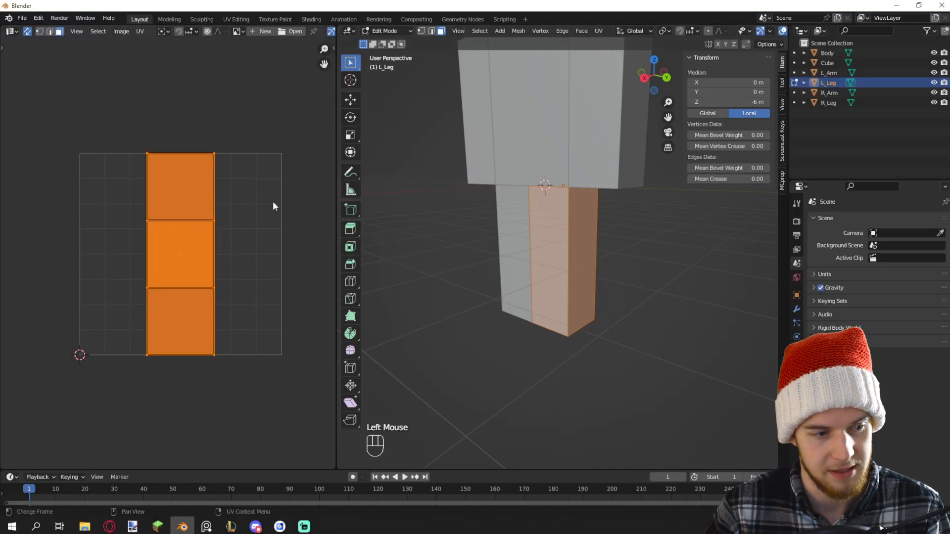
pyautogui.click(416, 215)
pyautogui.click(550, 232)
pyautogui.click(210, 212)
pyautogui.click(556, 252)
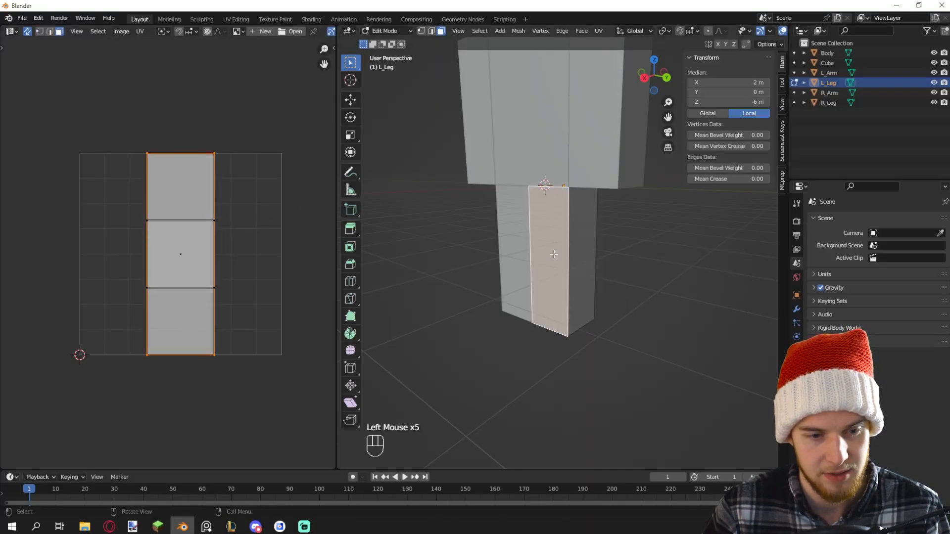
# Try moving the left leg's stacked side-face UV islands apart and undo the moves
pyautogui.click(183, 247)
pyautogui.click(182, 259)
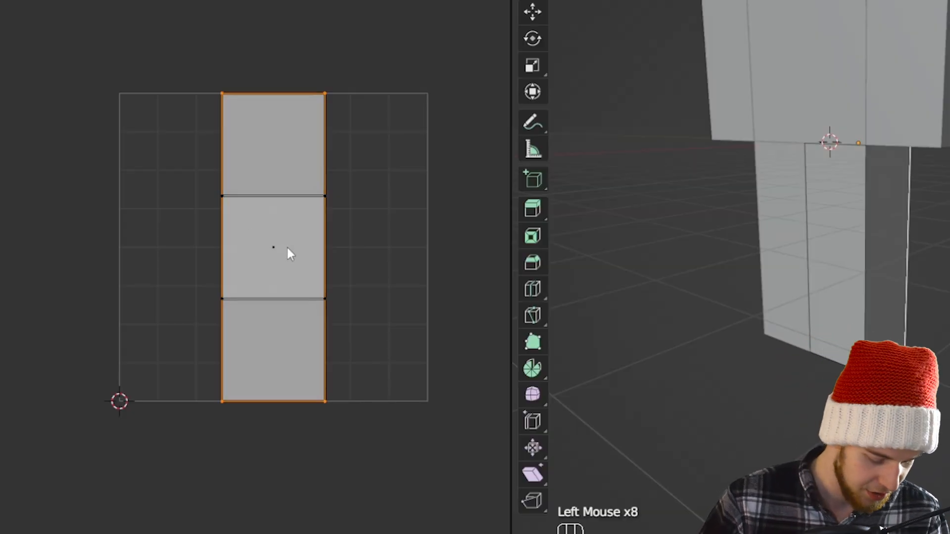
pyautogui.press('g')
pyautogui.rightClick(213, 247)
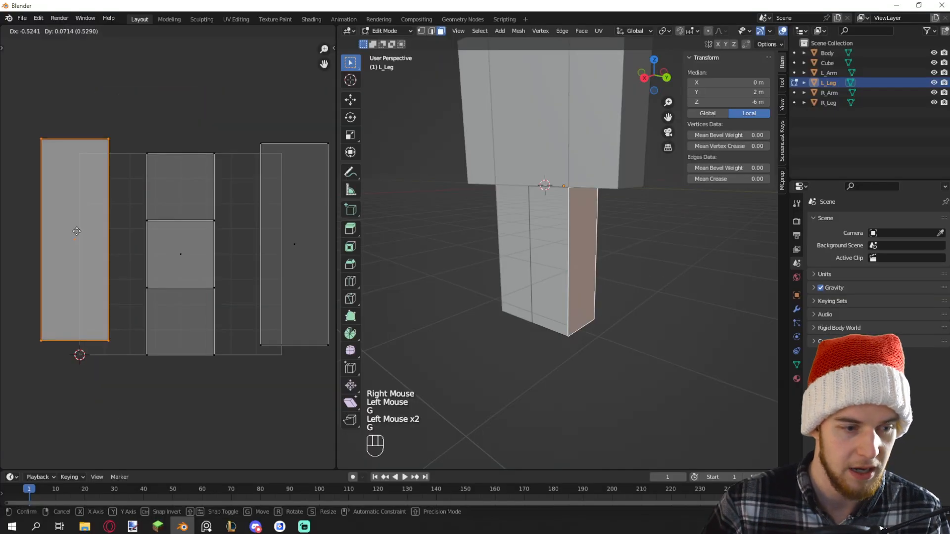
pyautogui.rightClick(261, 194)
pyautogui.hotkey('ctrl', 'z')
pyautogui.hotkey('ctrl', 'z')
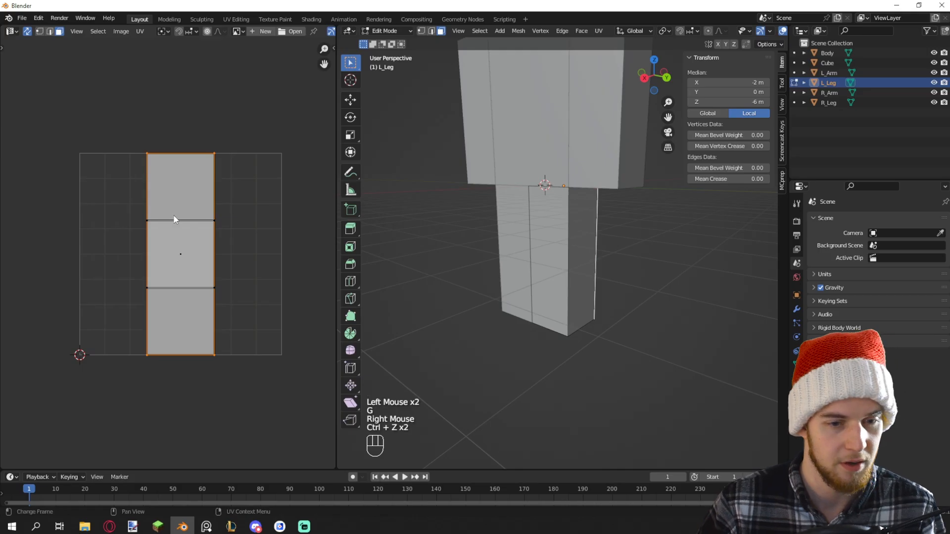
# Create a new material on the left leg and name it Skin
pyautogui.moveTo(522, 248); pyautogui.dragTo(534, 248, button='middle')
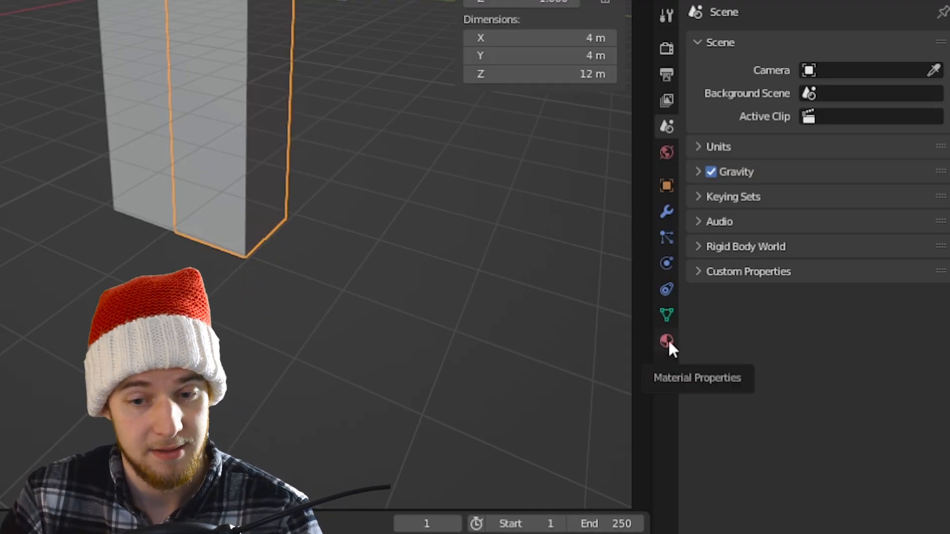
pyautogui.click(667, 341)
pyautogui.click(819, 132)
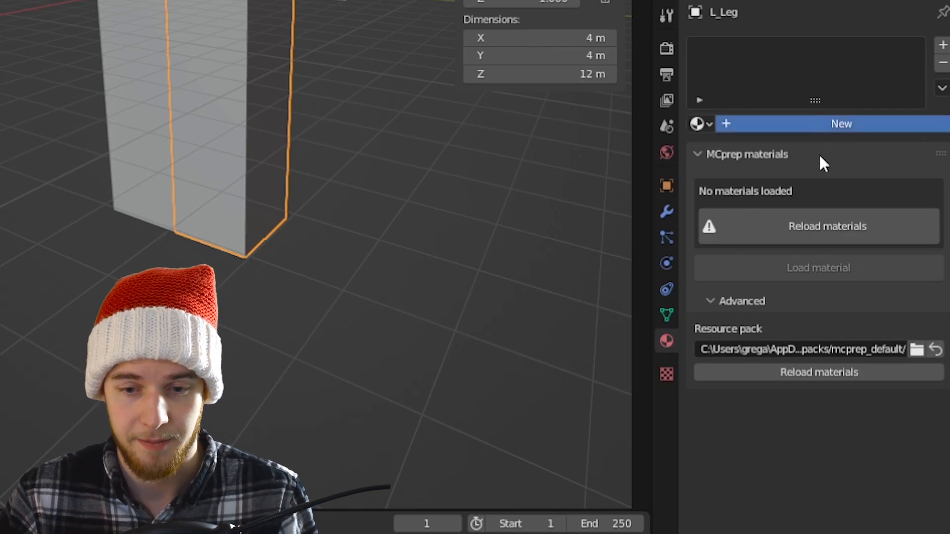
pyautogui.doubleClick(752, 124)
pyautogui.write('Skin')
pyautogui.press('Return')
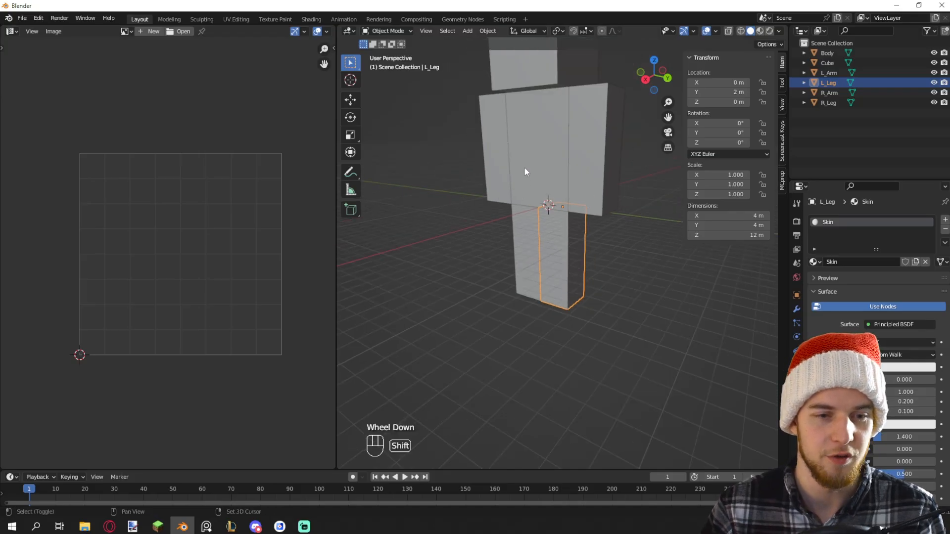
# Change the UV Editor area to a Shader Editor, hide its sidebar and frame the Skin material's nodes
pyautogui.keyDown('shift'); pyautogui.moveTo(525, 168); pyautogui.dragTo(425, 226, button='middle'); pyautogui.keyUp('shift')
pyautogui.click(15, 31)
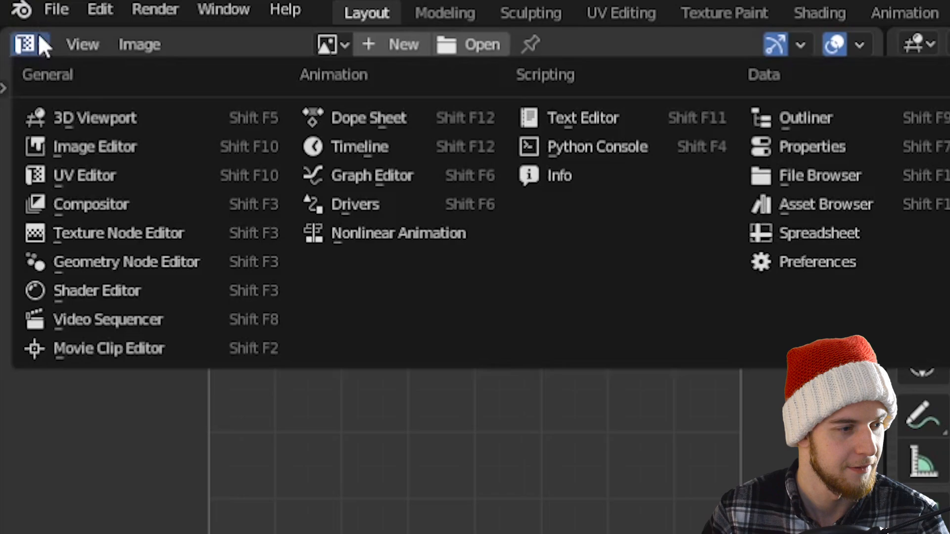
pyautogui.click(112, 287)
pyautogui.press('n')
pyautogui.moveTo(153, 168); pyautogui.dragTo(178, 160, button='middle')
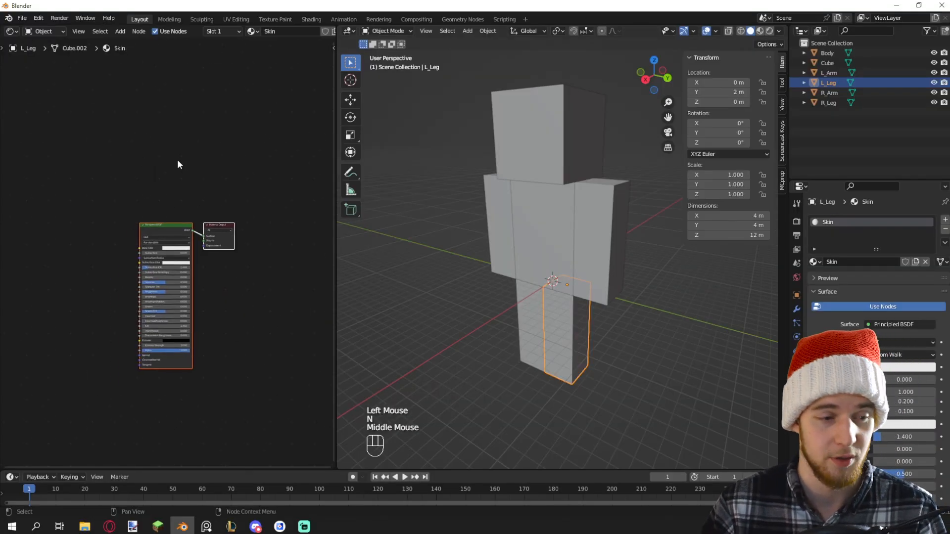
pyautogui.press('n')
pyautogui.press('n')
pyautogui.press('n')
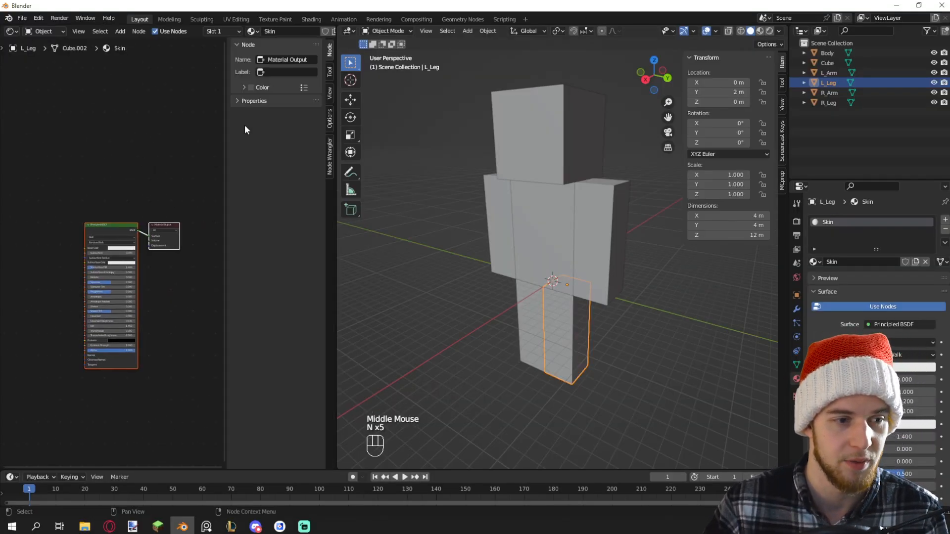
pyautogui.press('n')
pyautogui.moveTo(248, 143); pyautogui.dragTo(239, 121, button='middle')
pyautogui.scroll(2, 240, 121)
# Bring the Steve image from the ree folder in File Explorer into the Skin material's node graph, and minimize the folder window
pyautogui.click(85, 527)
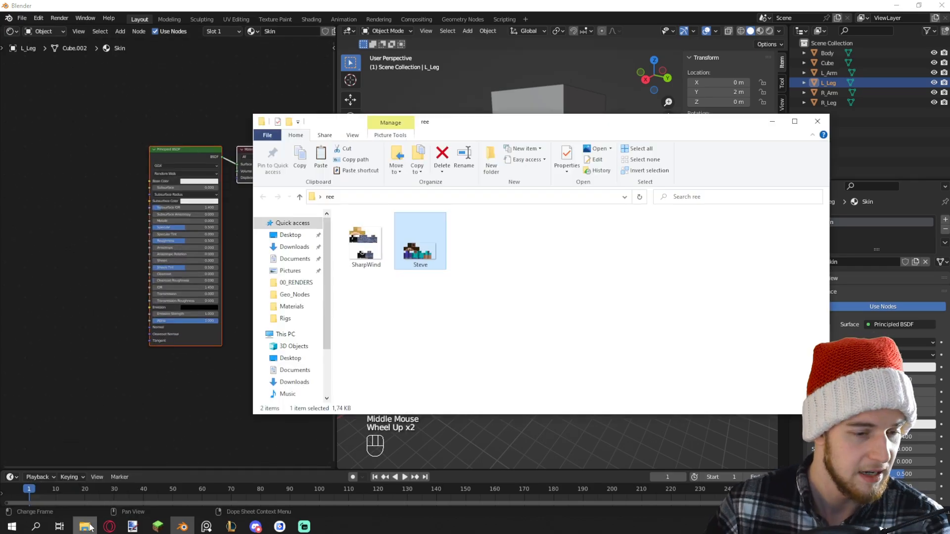
pyautogui.click(452, 319)
pyautogui.moveTo(418, 328); pyautogui.dragTo(422, 265)
pyautogui.click(409, 313)
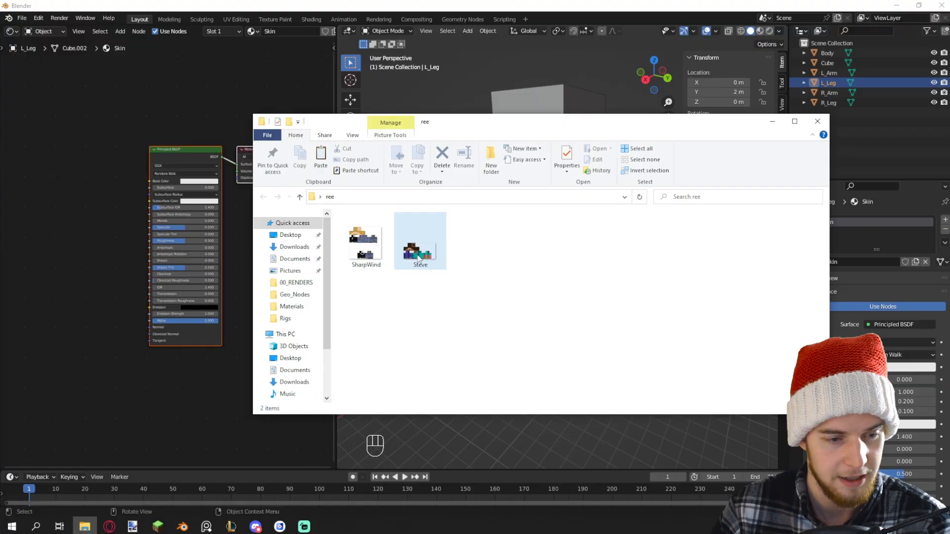
pyautogui.moveTo(112, 190); pyautogui.dragTo(79, 192)
pyautogui.click(772, 121)
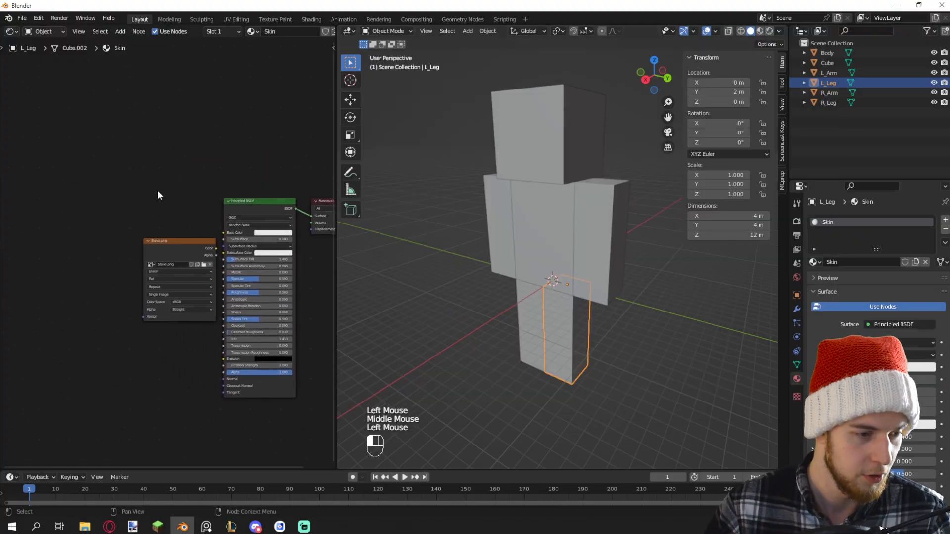
pyautogui.hotkey('shift', 'a')
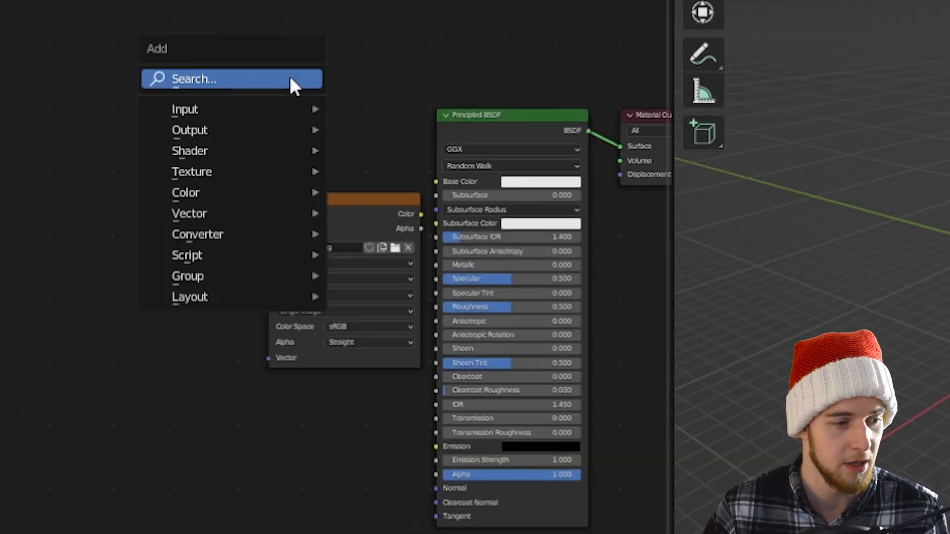
pyautogui.moveTo(286, 178)
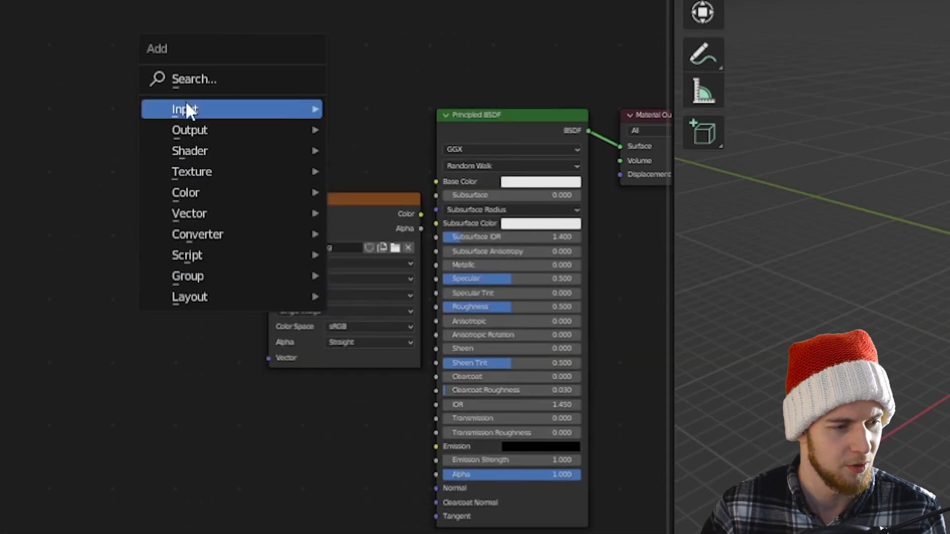
pyautogui.click(185, 105)
pyautogui.write('image')
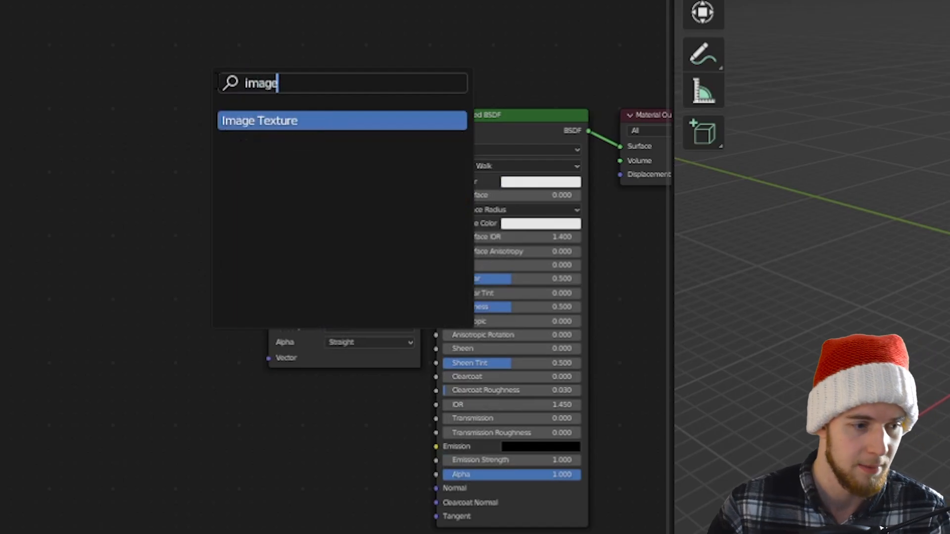
pyautogui.press('Escape')
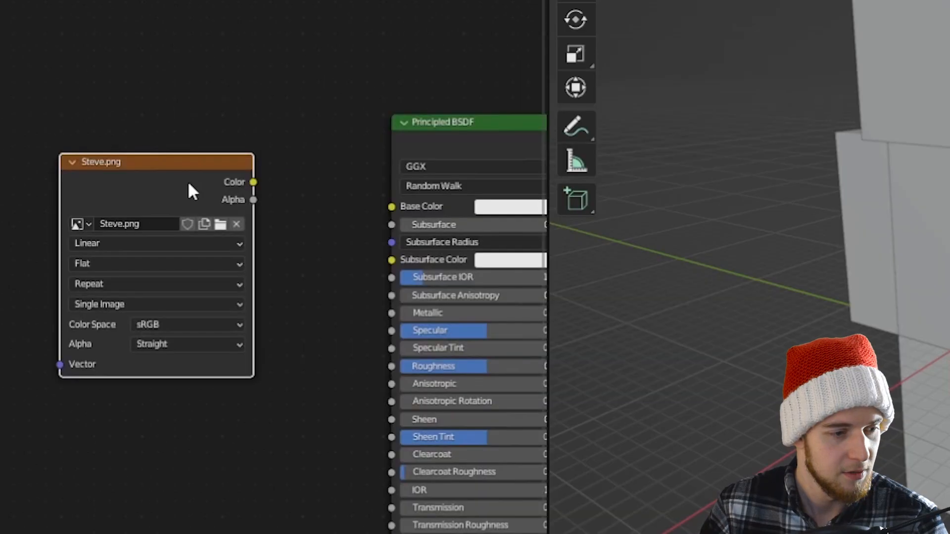
# Connect the Steve.png Color output to the Principled BSDF's Base Color and set the viewport shading to Material Preview
pyautogui.moveTo(252, 182); pyautogui.dragTo(267, 144)
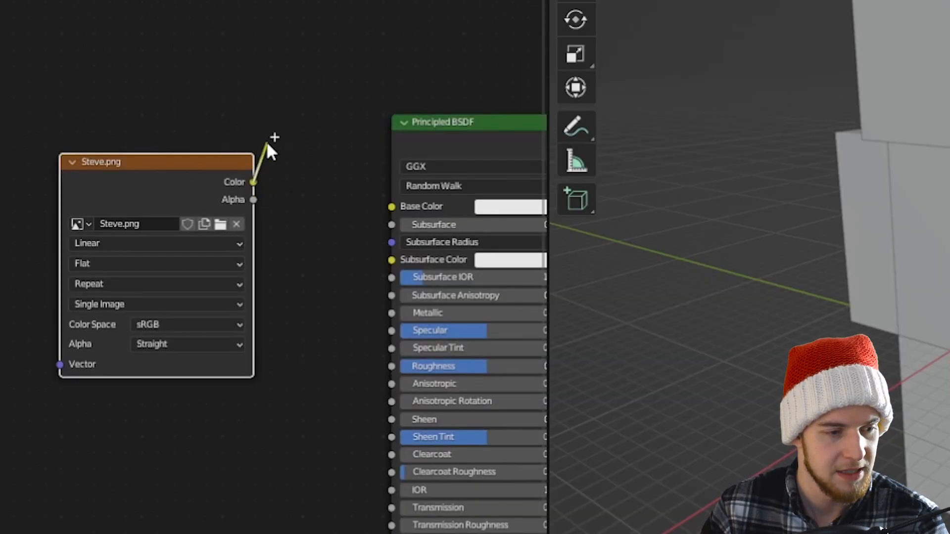
pyautogui.moveTo(389, 208); pyautogui.dragTo(389, 208)
pyautogui.moveTo(389, 208); pyautogui.dragTo(134, 117, button='middle')
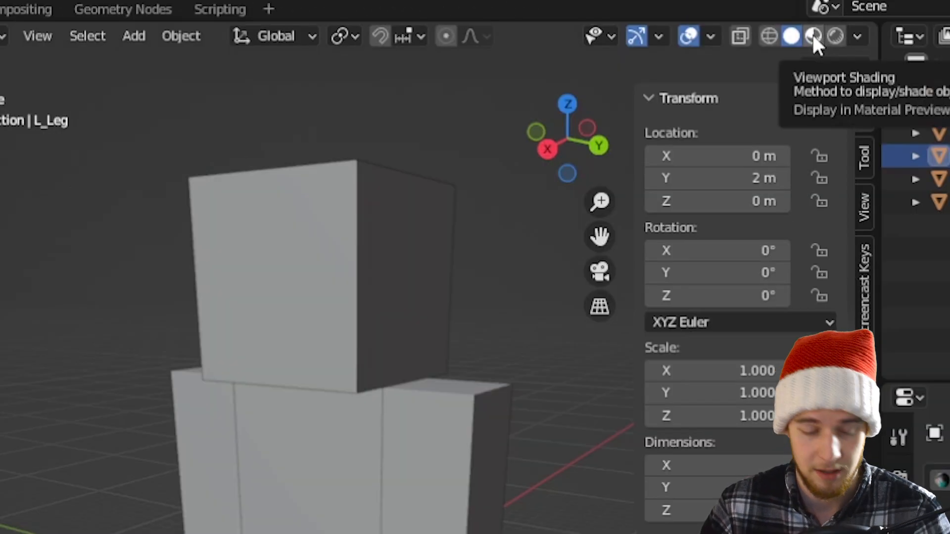
pyautogui.press('z')
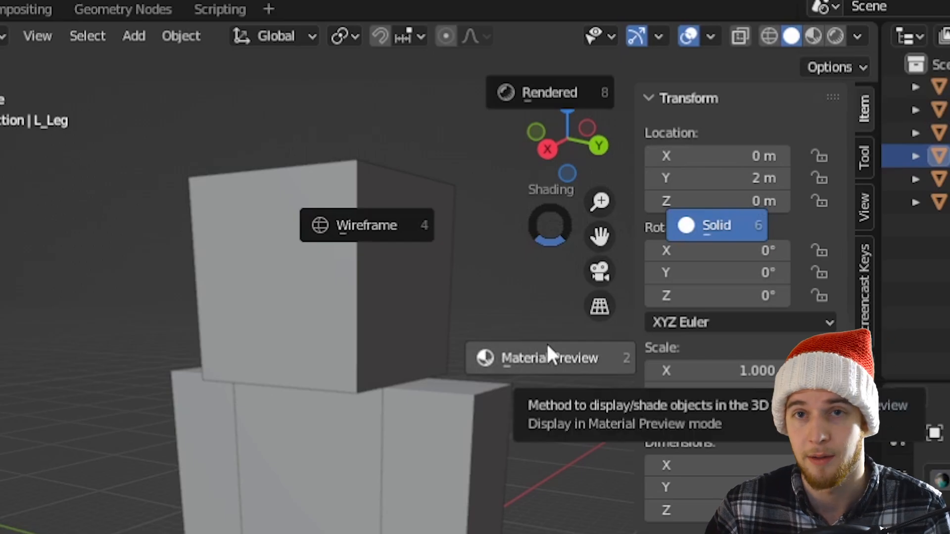
pyautogui.click(547, 353)
pyautogui.scroll(2, 642, 325)
# Change the Shader Editor area back to a UV Editor beside the textured left leg
pyautogui.moveTo(624, 348); pyautogui.dragTo(570, 254, button='middle')
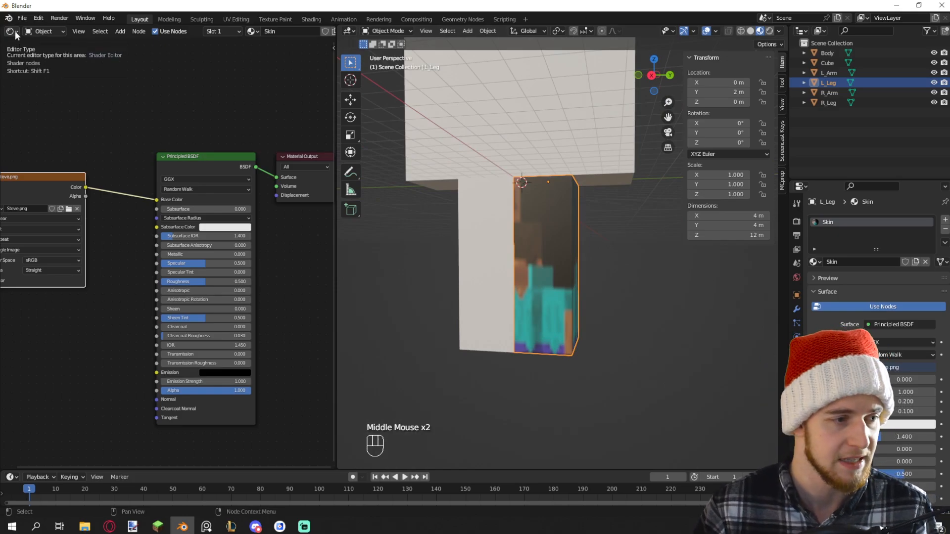
pyautogui.click(15, 31)
pyautogui.click(83, 147)
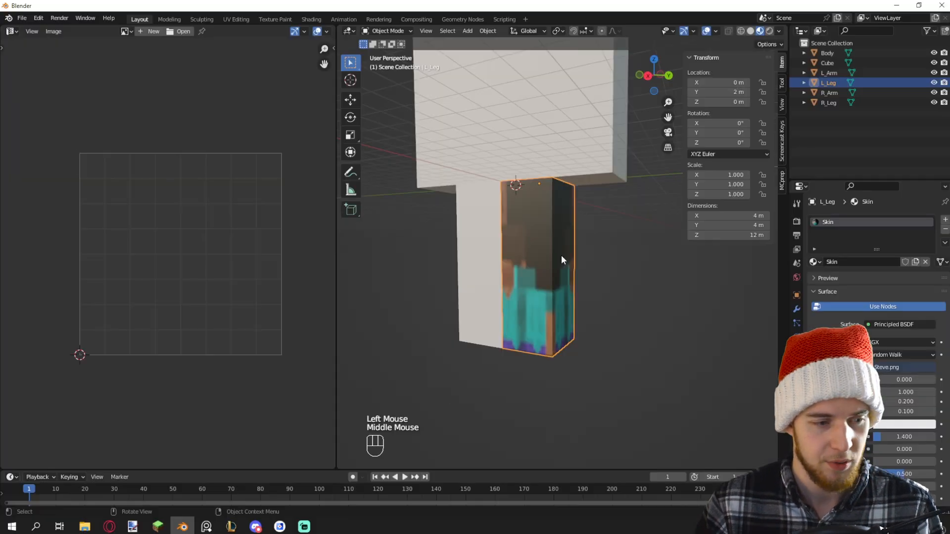
# Examine the left leg's default UV layout over the Steve.png skin in the UV Editor
pyautogui.press('Tab')
pyautogui.scroll(3, 161, 254)
pyautogui.scroll(-1, 200, 241)
pyautogui.click(203, 240)
pyautogui.keyDown('shift'); pyautogui.moveTo(161, 253); pyautogui.dragTo(194, 215, button='middle'); pyautogui.keyUp('shift')
pyautogui.scroll(-2, 203, 240)
pyautogui.scroll(2, 194, 215)
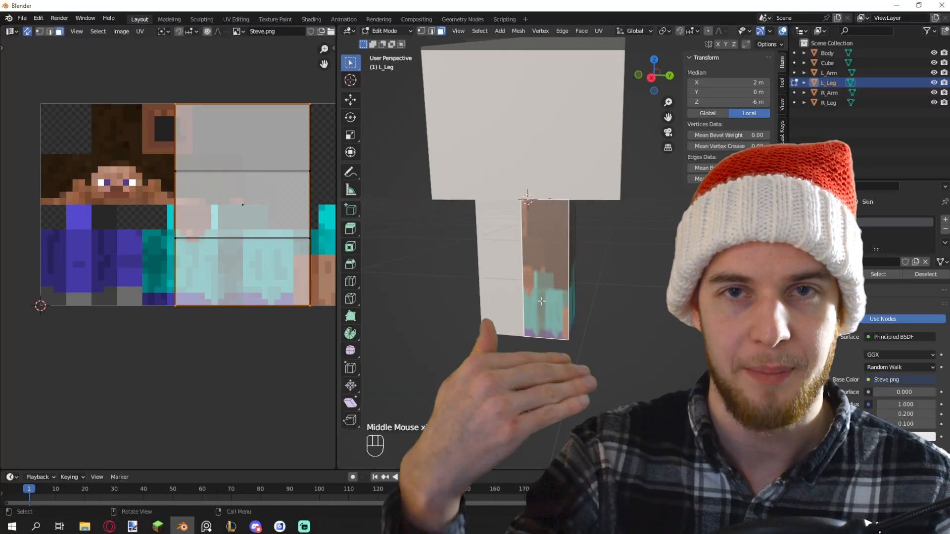
pyautogui.press('Tab')
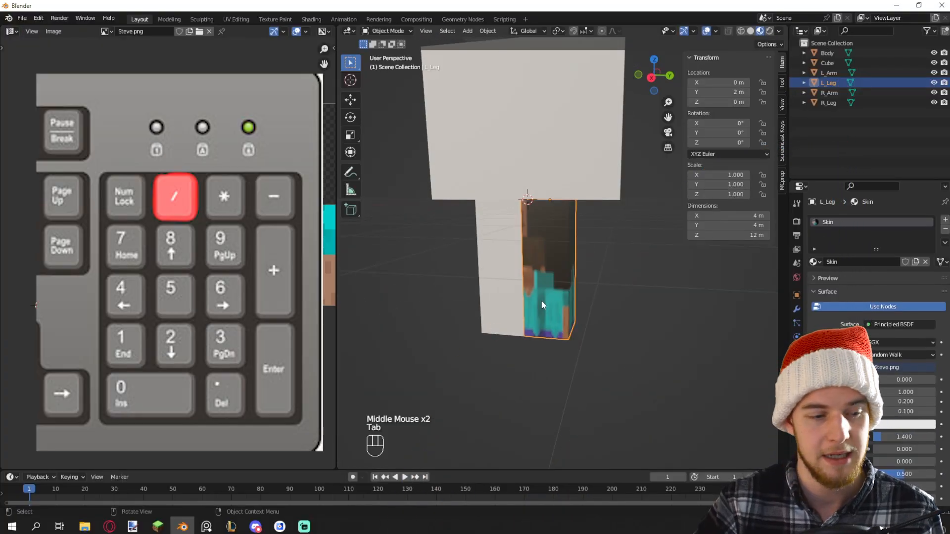
# Isolate the left leg in local view and enter Edit Mode with nothing selected
pyautogui.press('KP_Divide')
pyautogui.scroll(-2, 569, 308)
pyautogui.moveTo(592, 313); pyautogui.dragTo(606, 348, button='middle')
pyautogui.click(501, 105)
pyautogui.moveTo(473, 124); pyautogui.dragTo(618, 333)
pyautogui.moveTo(627, 324); pyautogui.dragTo(643, 305, button='middle')
pyautogui.moveTo(628, 299)
pyautogui.mouseDown(button='middle')
pyautogui.moveTo(639, 298)
pyautogui.moveTo(643, 324)
pyautogui.mouseUp(button='middle')
pyautogui.press('Tab')
pyautogui.click(638, 322)
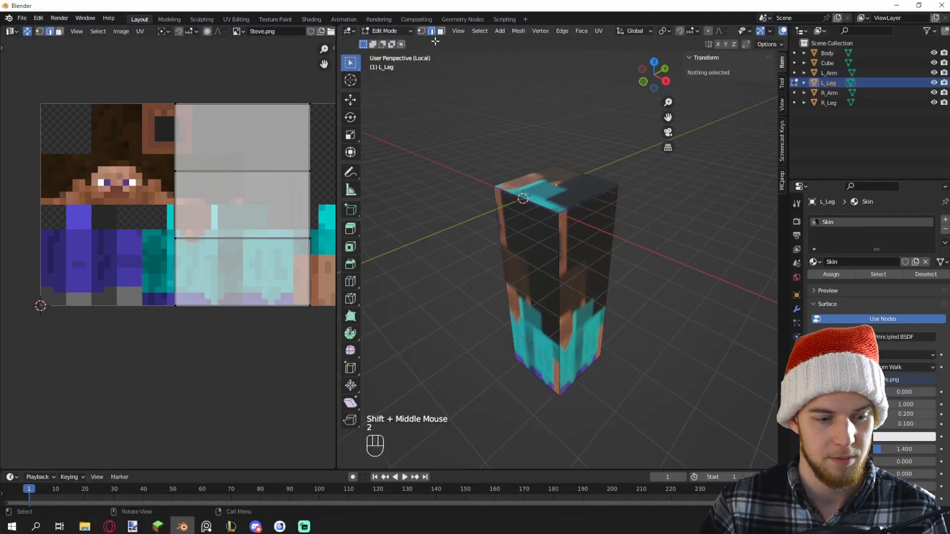
# Mark three of the left leg's top edges as seams, leaving the front top edge unmarked
pyautogui.press('2')
pyautogui.moveTo(573, 221); pyautogui.dragTo(526, 234, button='middle')
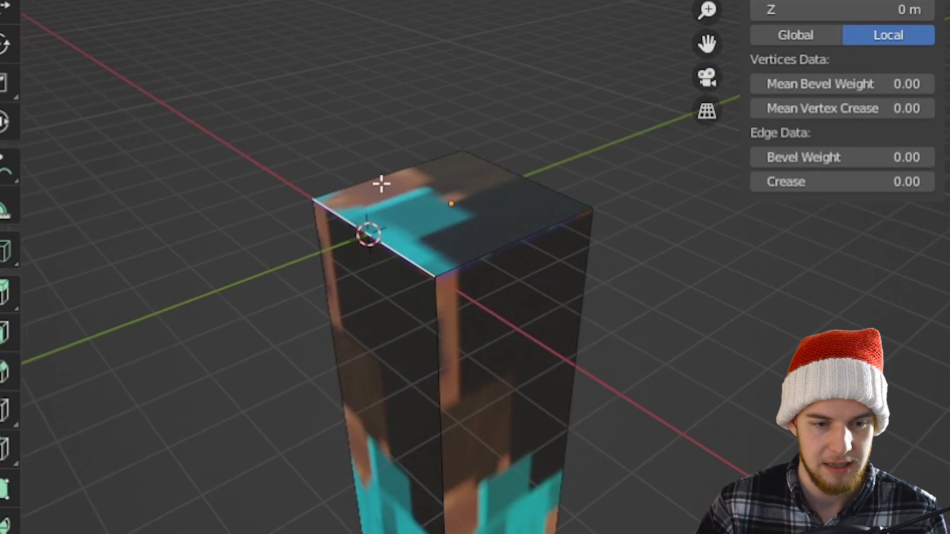
pyautogui.click(523, 180)
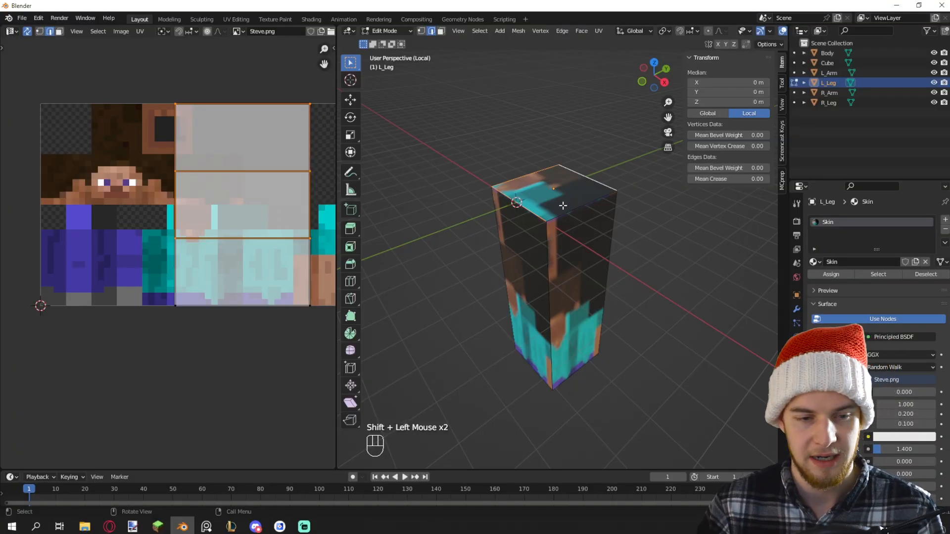
pyautogui.moveTo(563, 206); pyautogui.dragTo(537, 225, button='middle')
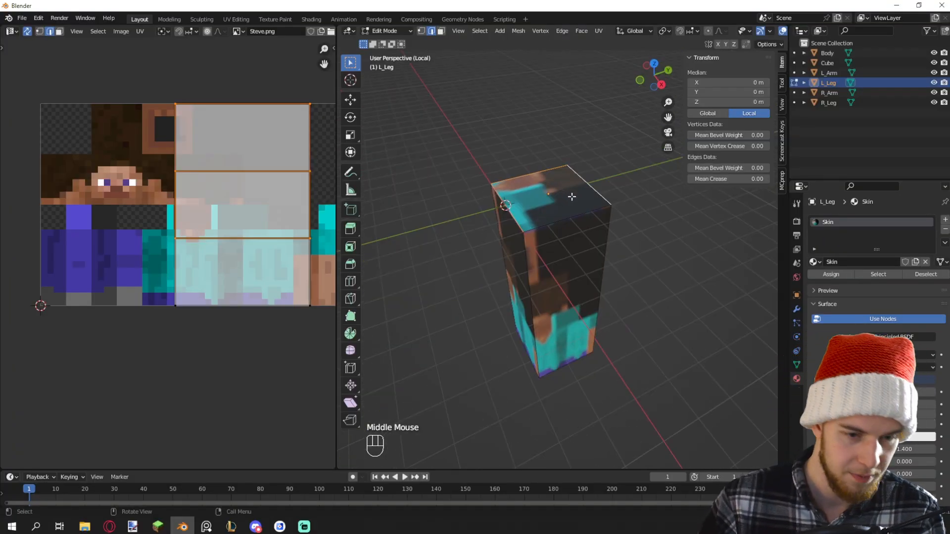
pyautogui.press('u')
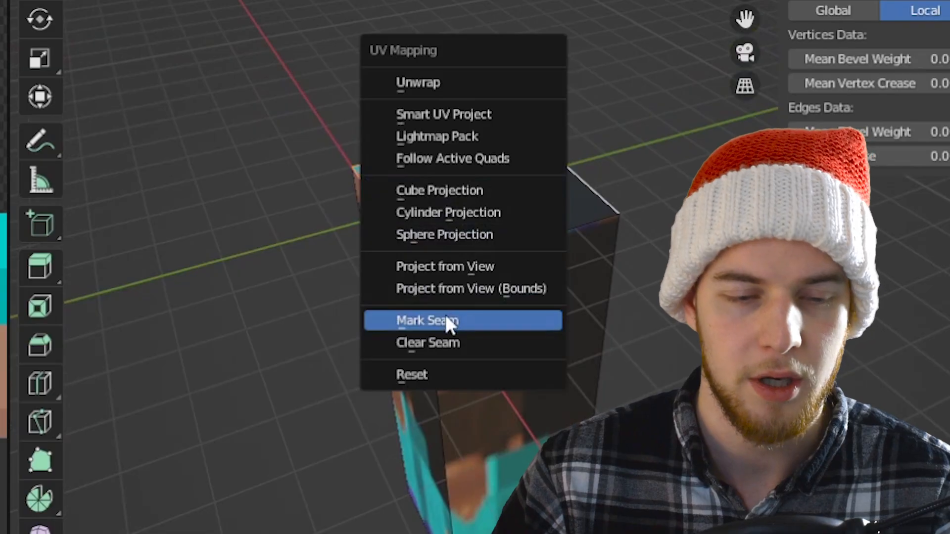
pyautogui.click(535, 251)
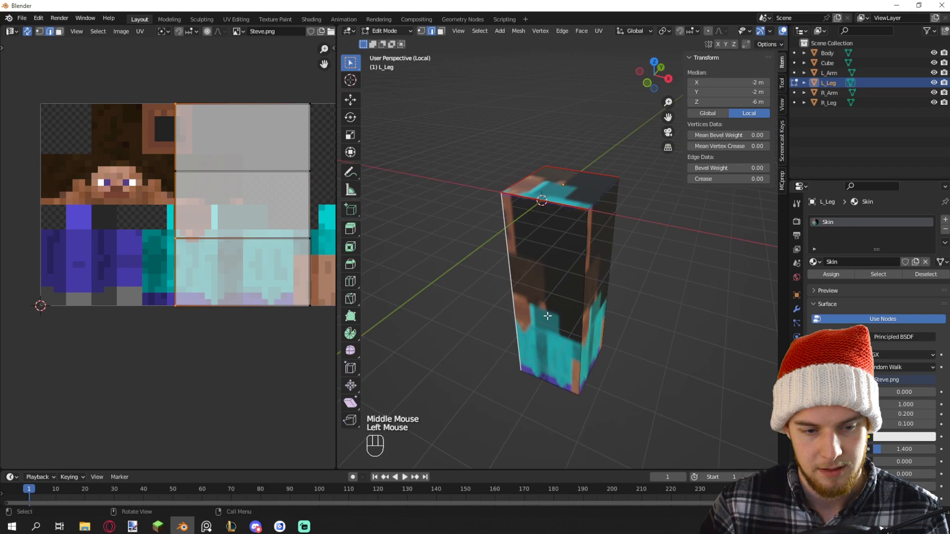
# Mark one vertical corner edge at the back of the left leg as a seam
pyautogui.moveTo(547, 315); pyautogui.dragTo(541, 277, button='middle')
pyautogui.press('u')
pyautogui.click(508, 279)
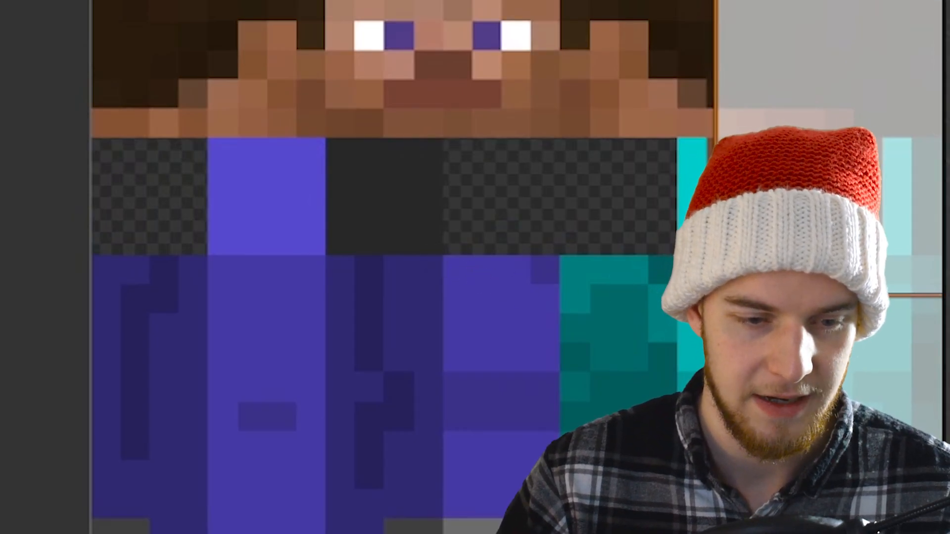
# Mark all four edges around the left leg's bottom face as seams
pyautogui.click(512, 340)
pyautogui.keyDown('shift'); pyautogui.click(515, 386); pyautogui.keyUp('shift')
pyautogui.keyDown('shift'); pyautogui.click(580, 390); pyautogui.keyUp('shift')
pyautogui.keyDown('shift'); pyautogui.click(587, 341); pyautogui.keyUp('shift')
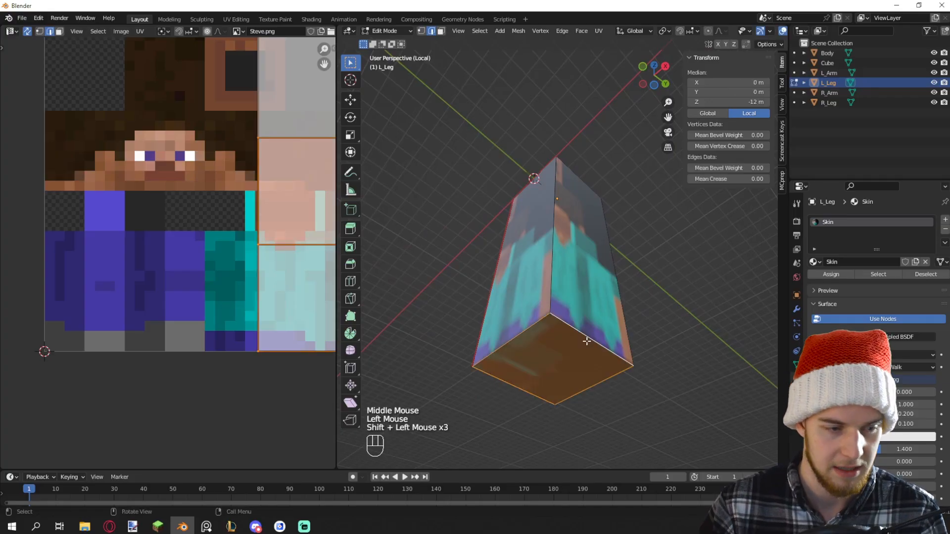
pyautogui.press('u')
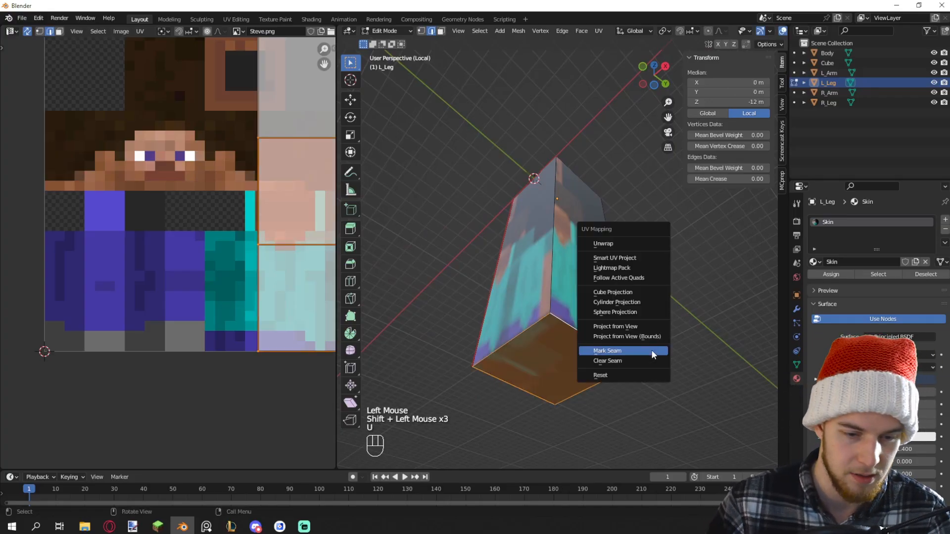
pyautogui.click(618, 350)
# Select all faces of the left leg and unwrap them along the marked seams
pyautogui.scroll(-3, 613, 358)
pyautogui.moveTo(614, 359); pyautogui.dragTo(600, 371, button='middle')
pyautogui.press('3')
pyautogui.scroll(2, 601, 368)
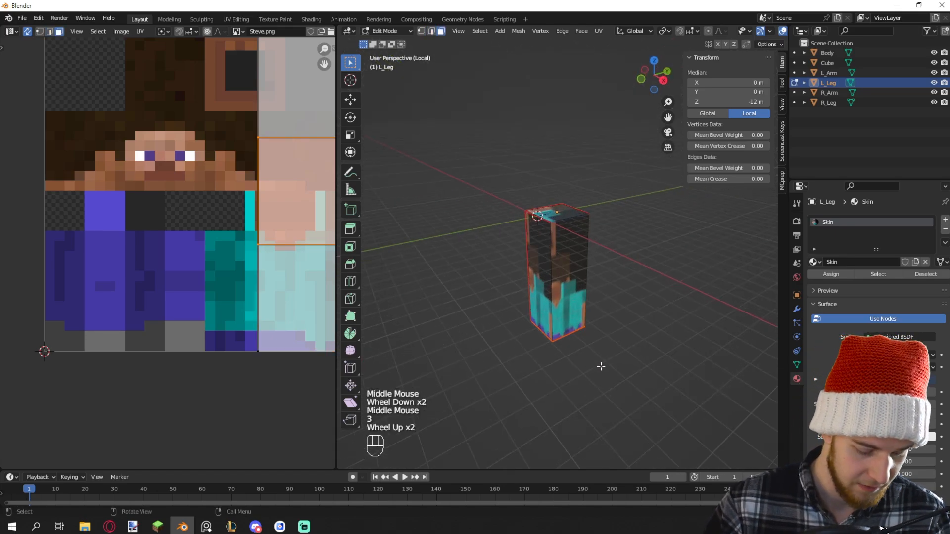
pyautogui.press('a')
pyautogui.scroll(-1, 198, 223)
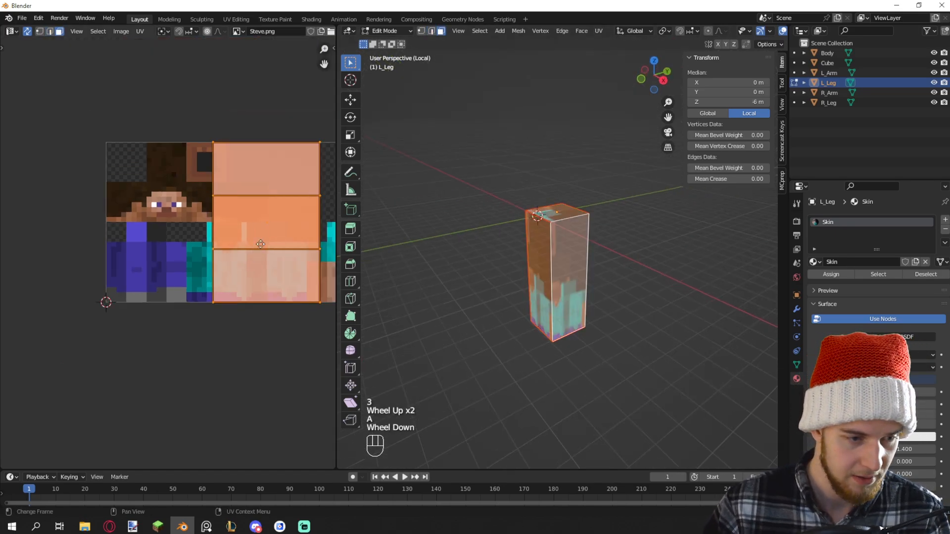
pyautogui.moveTo(208, 223); pyautogui.dragTo(188, 225, button='middle')
pyautogui.press('u')
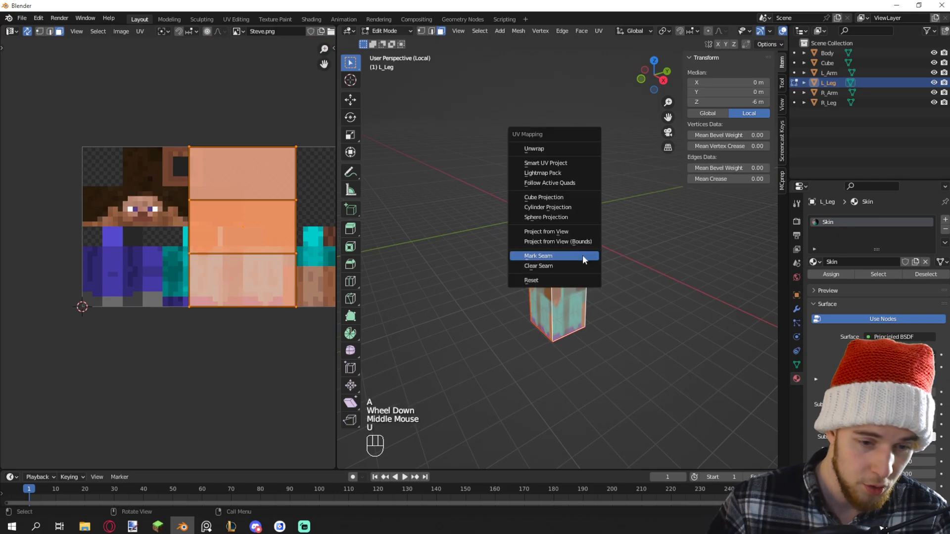
pyautogui.click(539, 149)
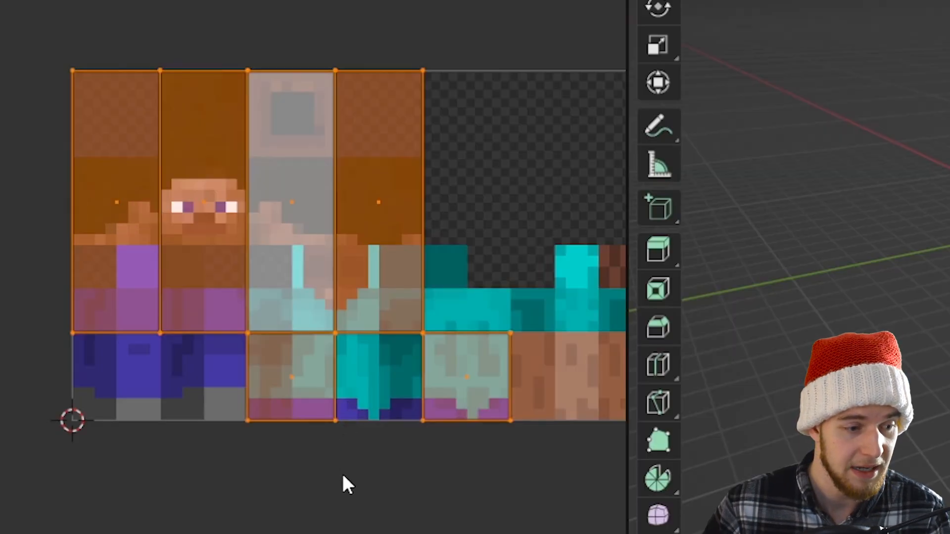
# Examine which parts of the unwrapped UV layout belong to the leg's sides, top and bottom
pyautogui.click(343, 476)
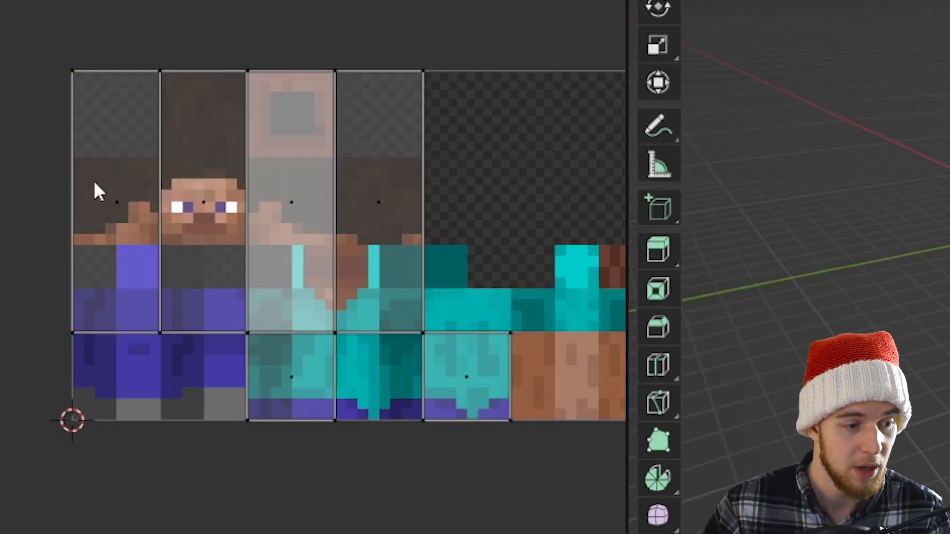
pyautogui.moveTo(93, 181); pyautogui.dragTo(462, 226)
pyautogui.moveTo(488, 159); pyautogui.dragTo(67, 218)
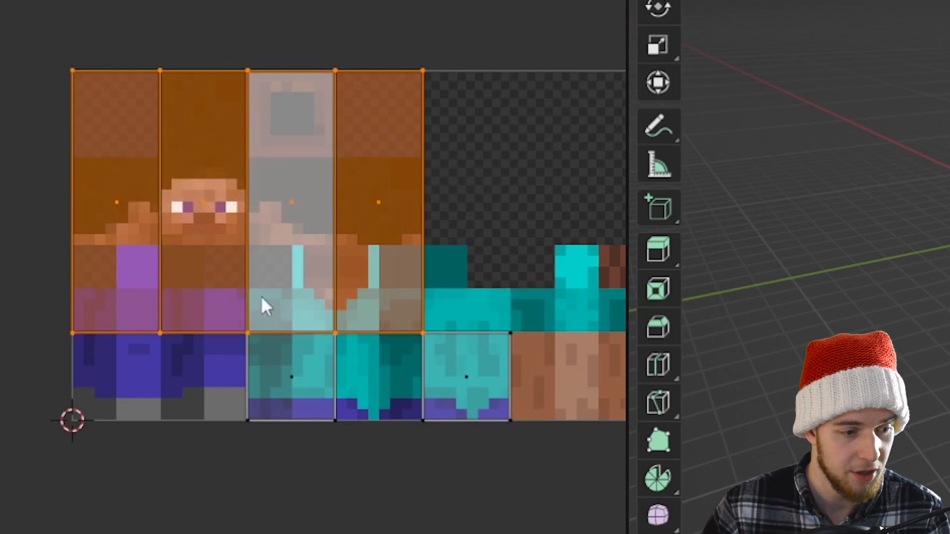
pyautogui.click(295, 375)
pyautogui.click(470, 374)
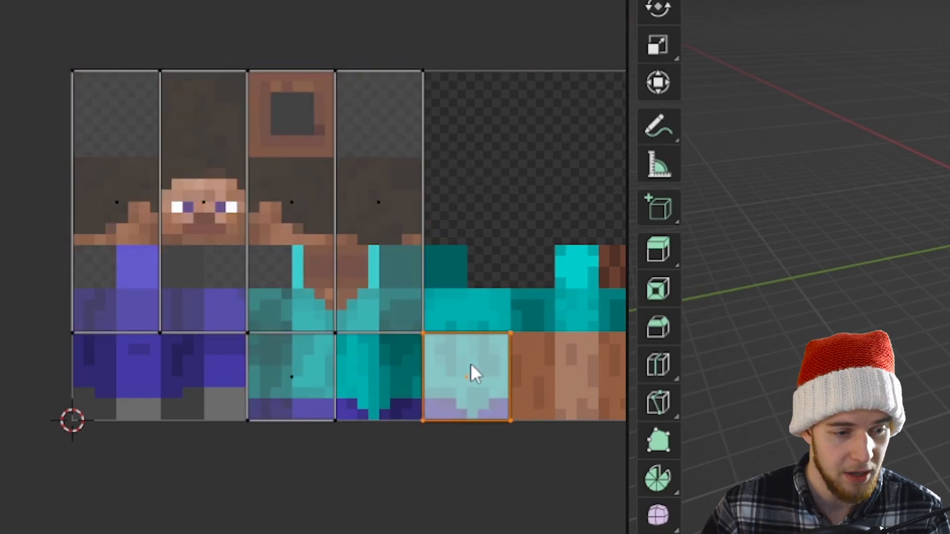
pyautogui.press('g')
pyautogui.rightClick(536, 390)
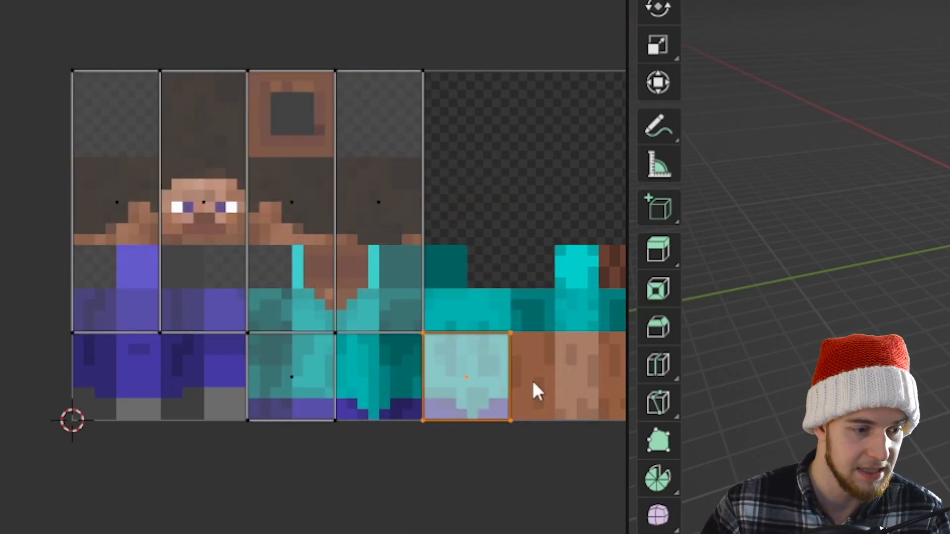
# Select the UVs of the leg's top face and four side strips and rotate them 180°
pyautogui.click(192, 282)
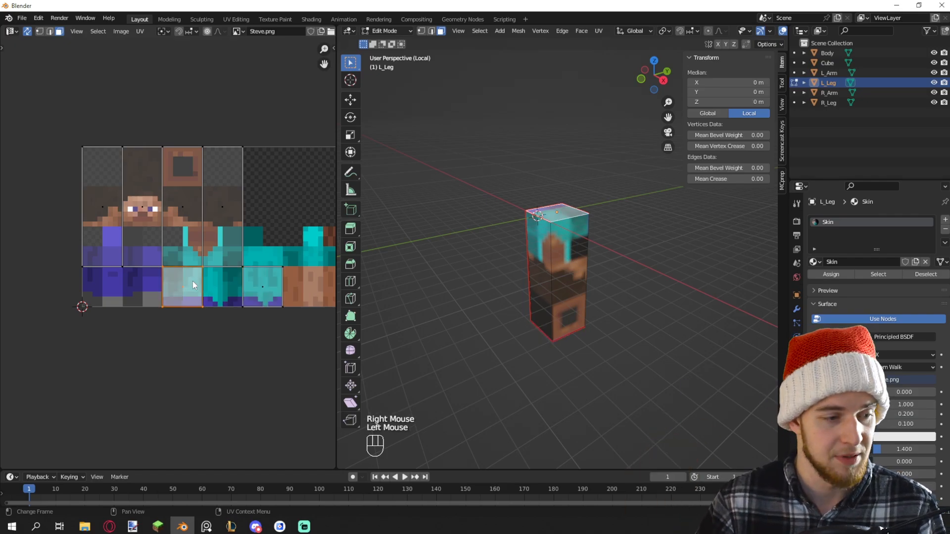
pyautogui.moveTo(60, 161); pyautogui.dragTo(236, 313)
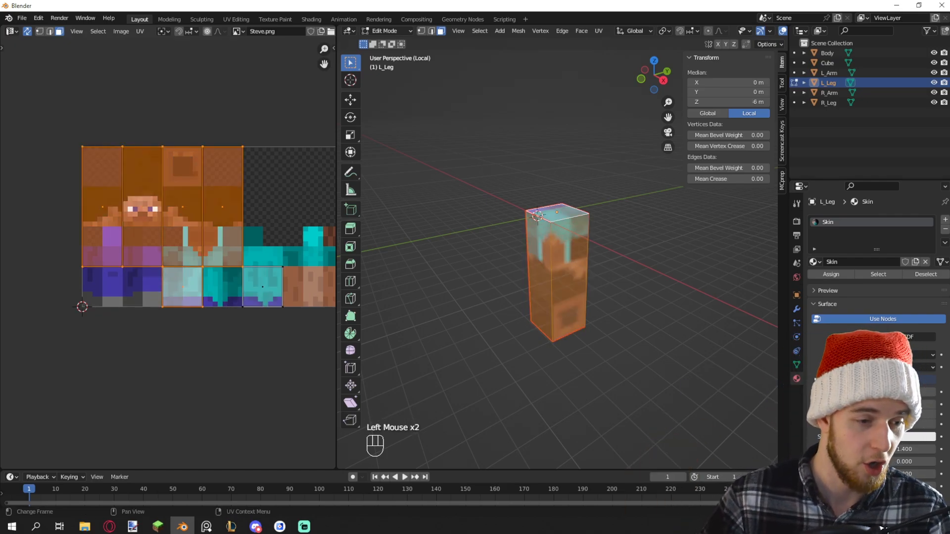
pyautogui.write('r180')
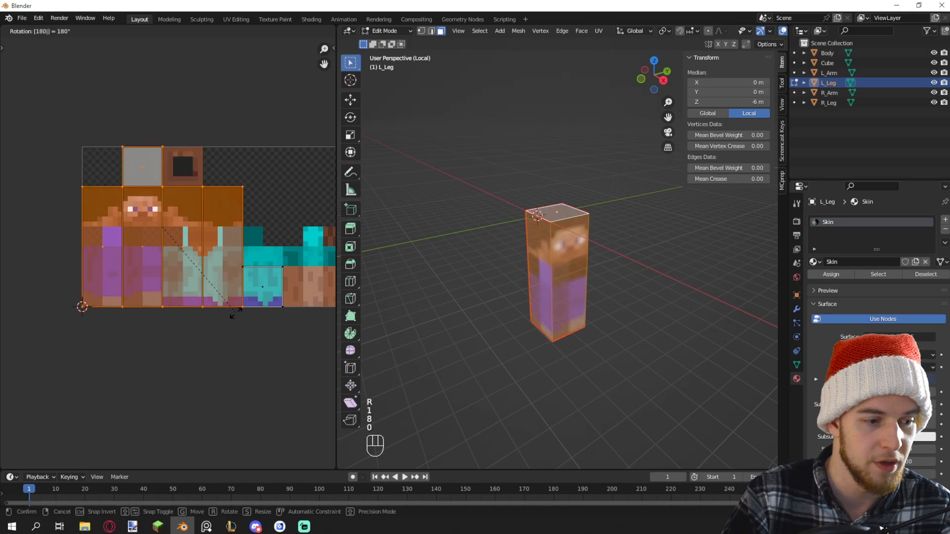
pyautogui.press('Return')
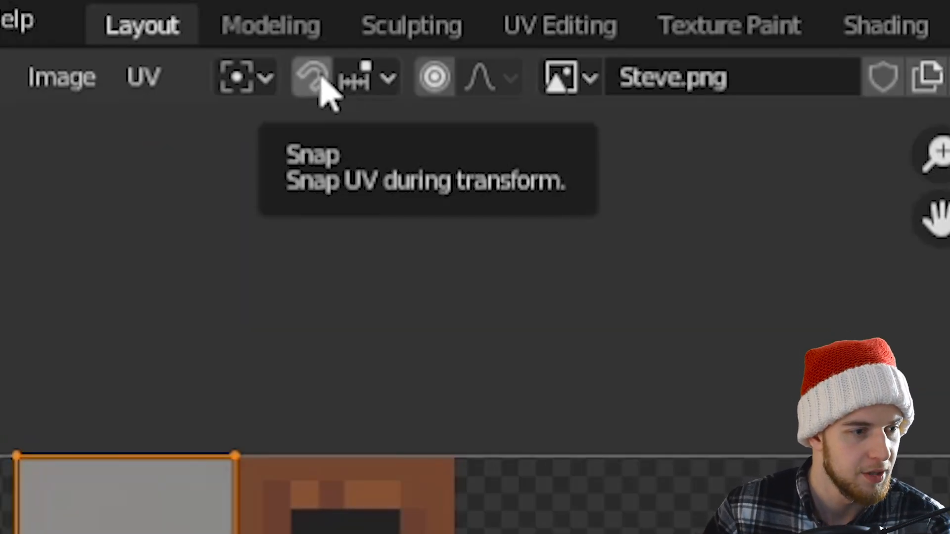
# Turn on UV snapping to vertices and scale the selected top and side UVs by 0.5
pyautogui.click(319, 80)
pyautogui.click(373, 85)
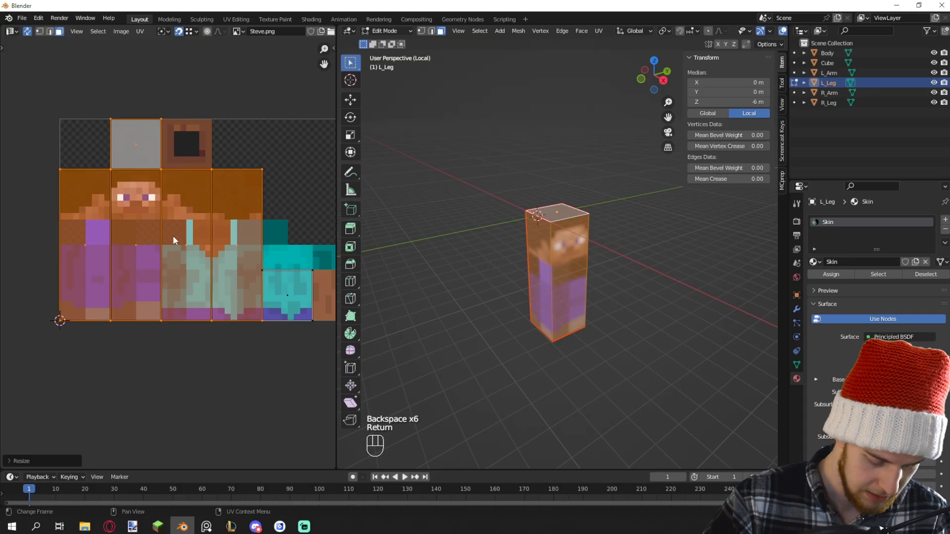
pyautogui.press('s')
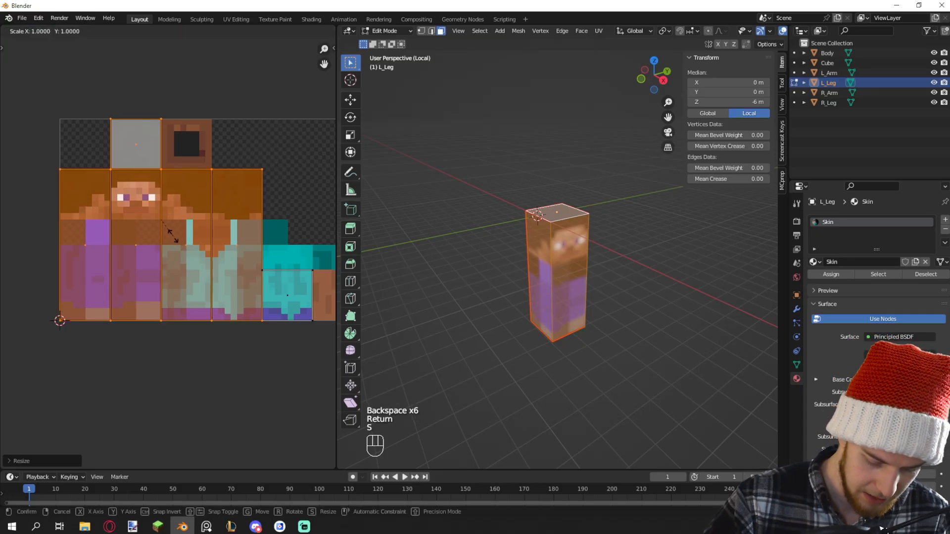
pyautogui.press('5')
pyautogui.press('Return')
pyautogui.scroll(3, 173, 237)
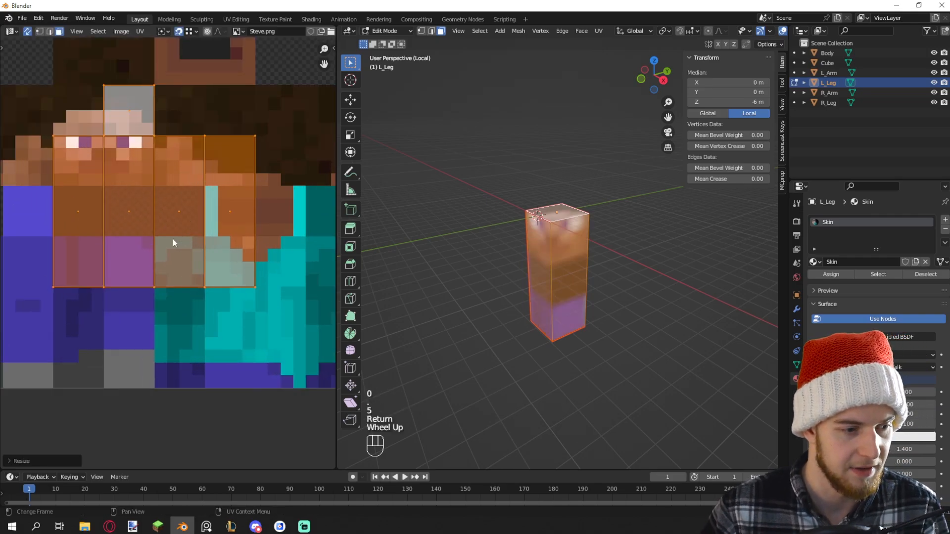
pyautogui.keyDown('shift'); pyautogui.moveTo(173, 238); pyautogui.dragTo(242, 243, button='middle'); pyautogui.keyUp('shift')
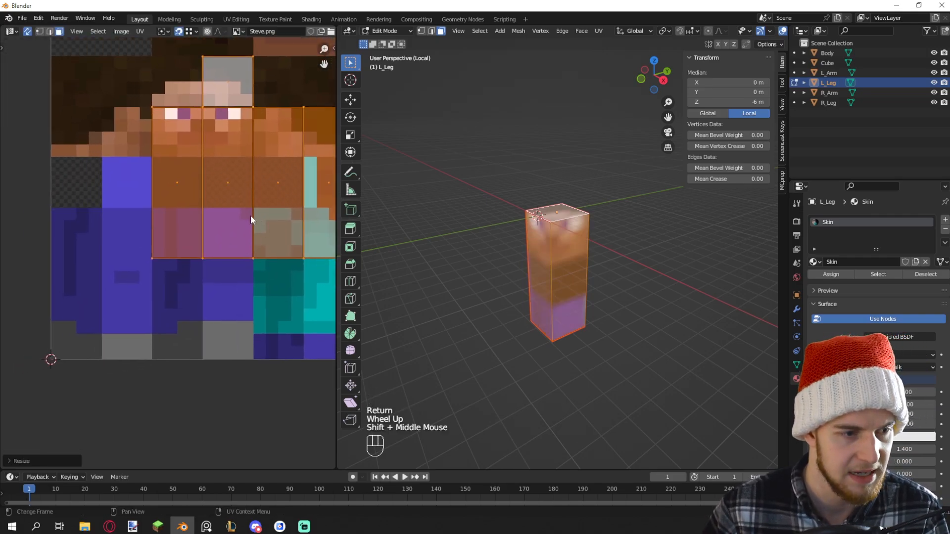
# Set the UV Editor's snapping mode to Increment
pyautogui.click(196, 32)
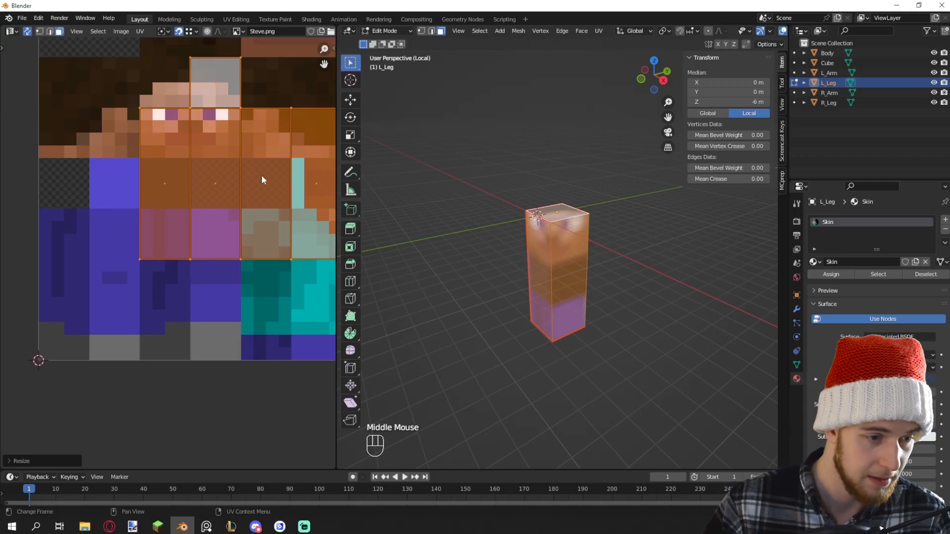
pyautogui.press('g')
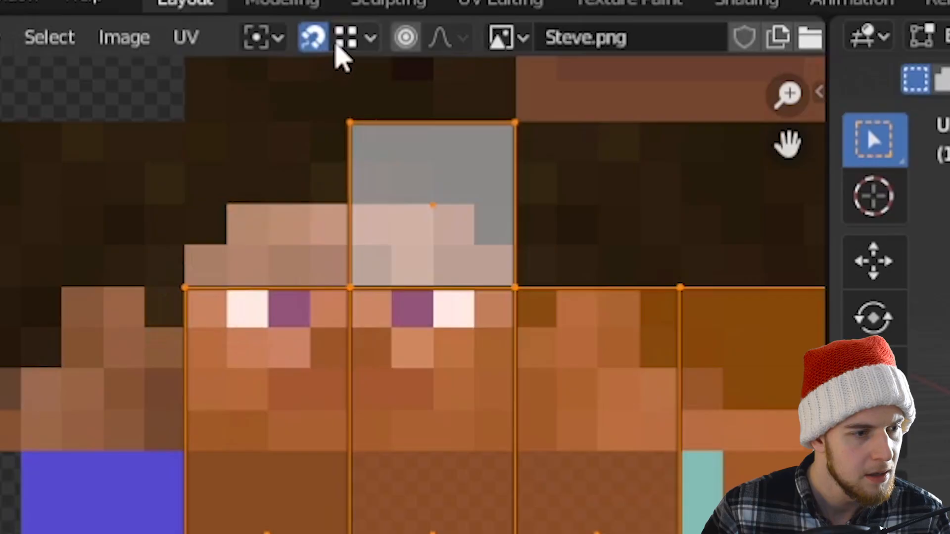
pyautogui.click(336, 44)
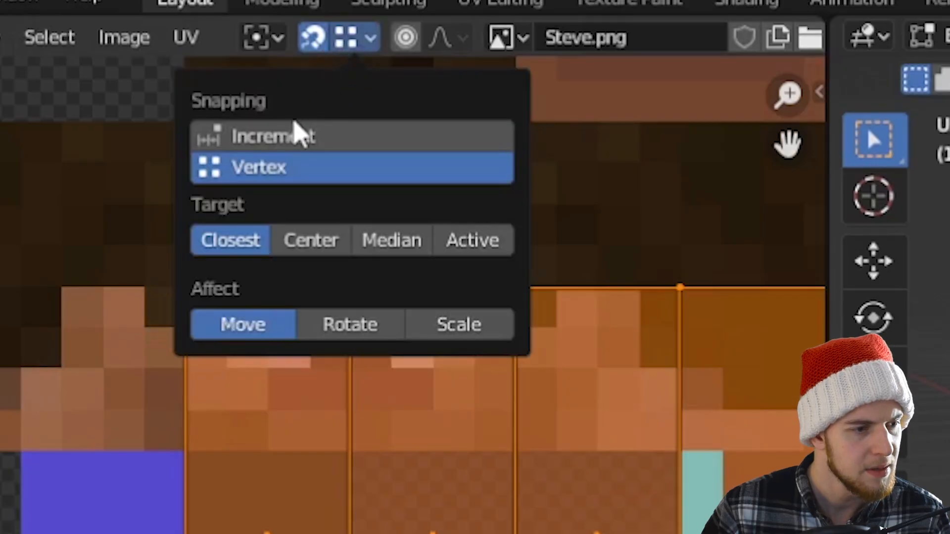
pyautogui.click(282, 138)
pyautogui.click(204, 220)
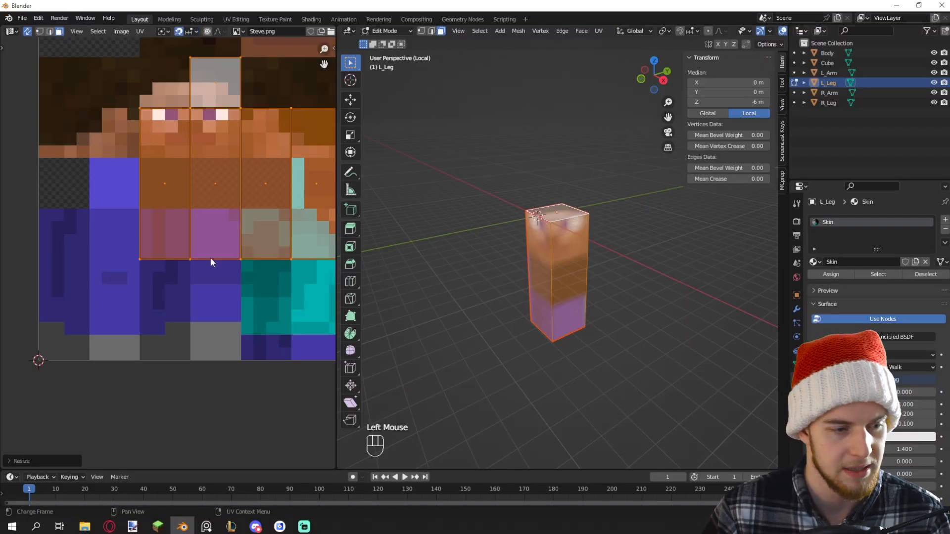
# Move the selected top and side UVs by -0.125 in X and -0.25 in Y onto the skin's blue leg area
pyautogui.press('g')
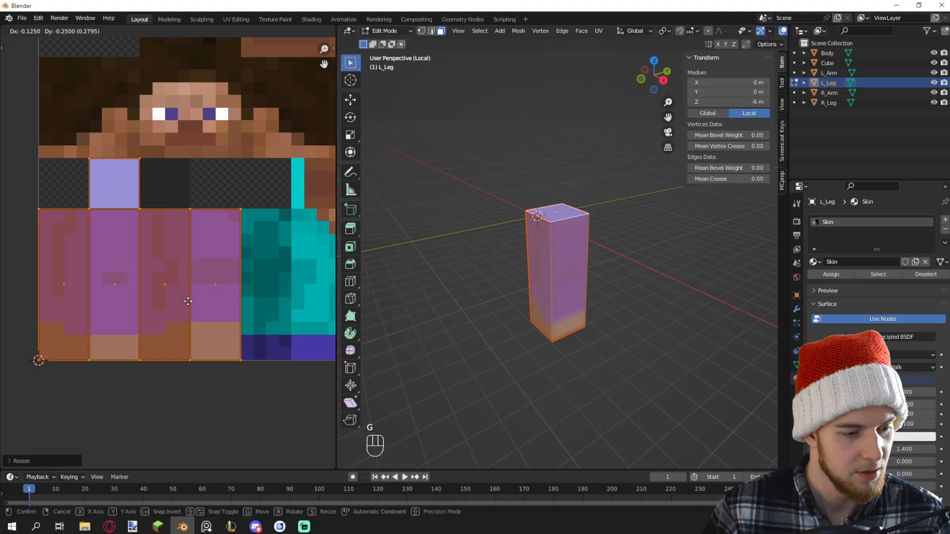
pyautogui.click(188, 301)
pyautogui.scroll(2, 87, 274)
pyautogui.scroll(-1, 87, 274)
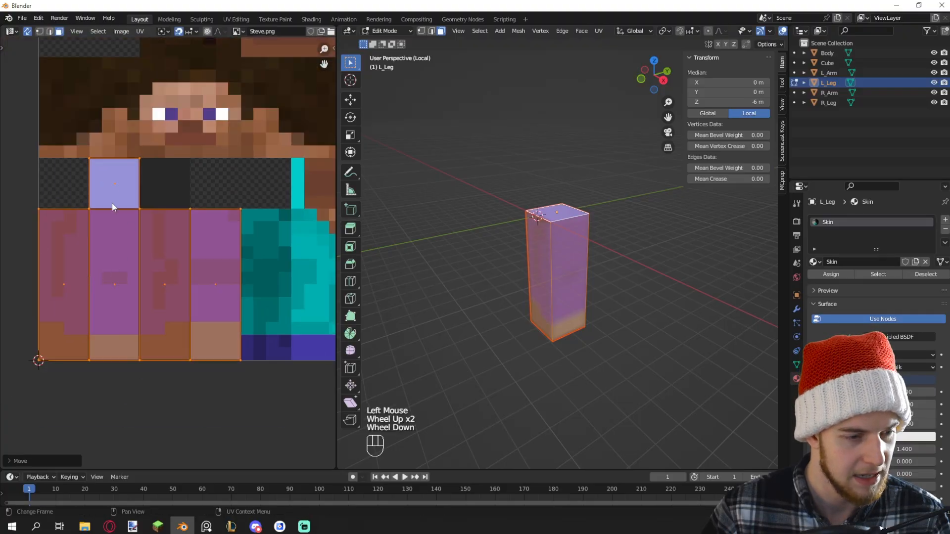
# Select the left leg's bottom face and scale its UVs by 0.5
pyautogui.moveTo(538, 341); pyautogui.dragTo(549, 322, button='middle')
pyautogui.click(553, 317)
pyautogui.scroll(-2, 241, 260)
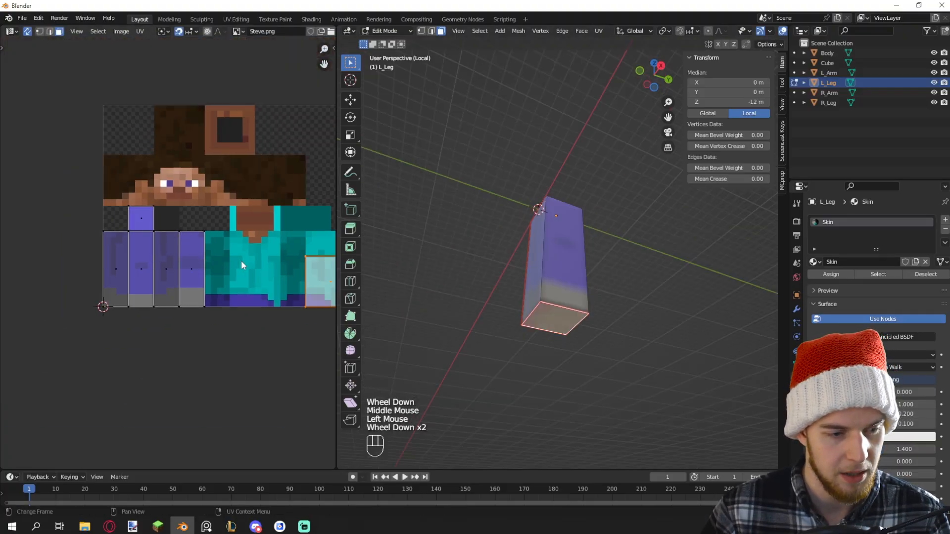
pyautogui.keyDown('shift'); pyautogui.moveTo(242, 261); pyautogui.dragTo(179, 238, button='middle'); pyautogui.keyUp('shift')
pyautogui.write('s')
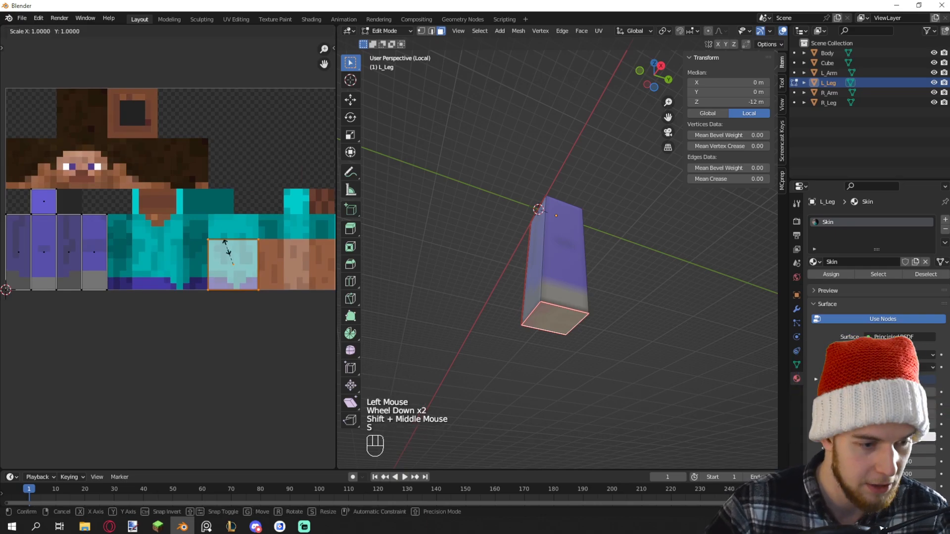
pyautogui.write('.5')
pyautogui.press('Return')
# Move the bottom face's UVs onto the skin's dark sole square beside the leg's top face
pyautogui.press('g')
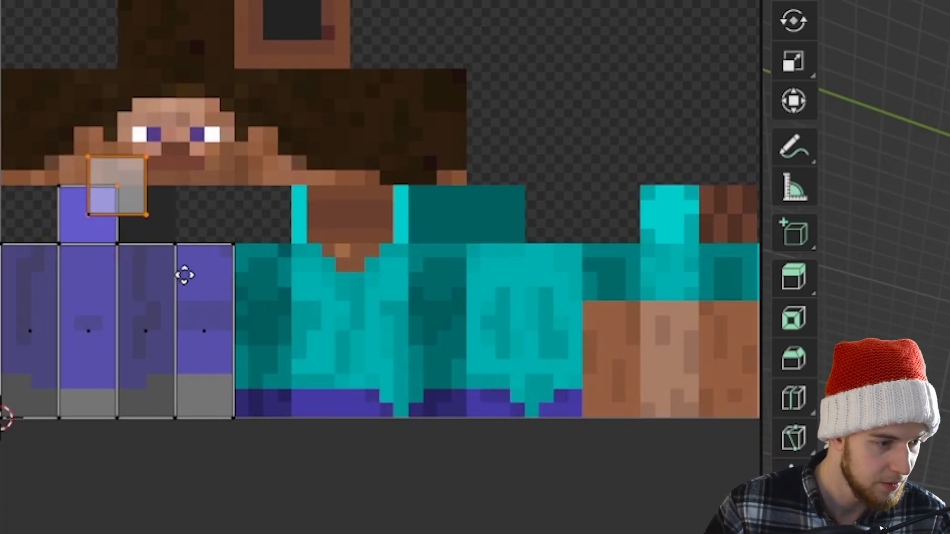
pyautogui.scroll(5, 239, 244)
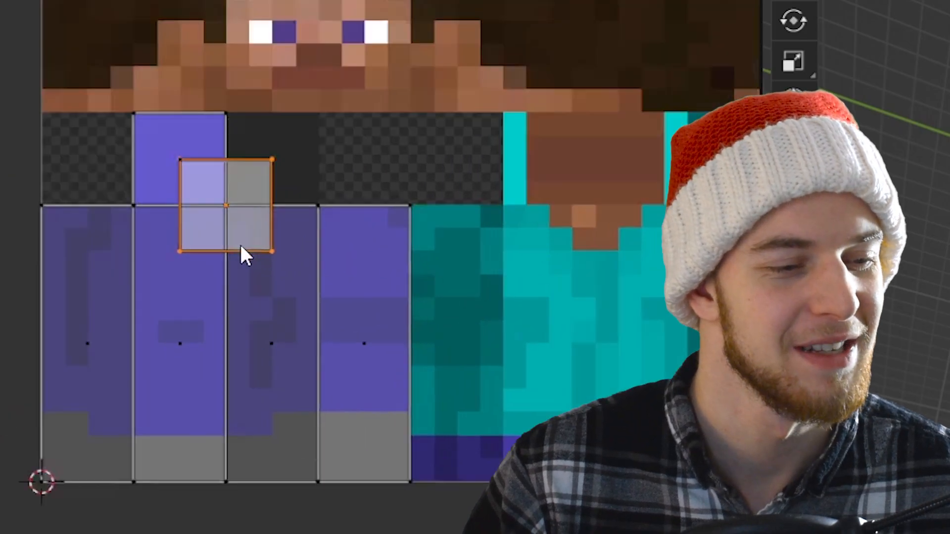
pyautogui.press('g')
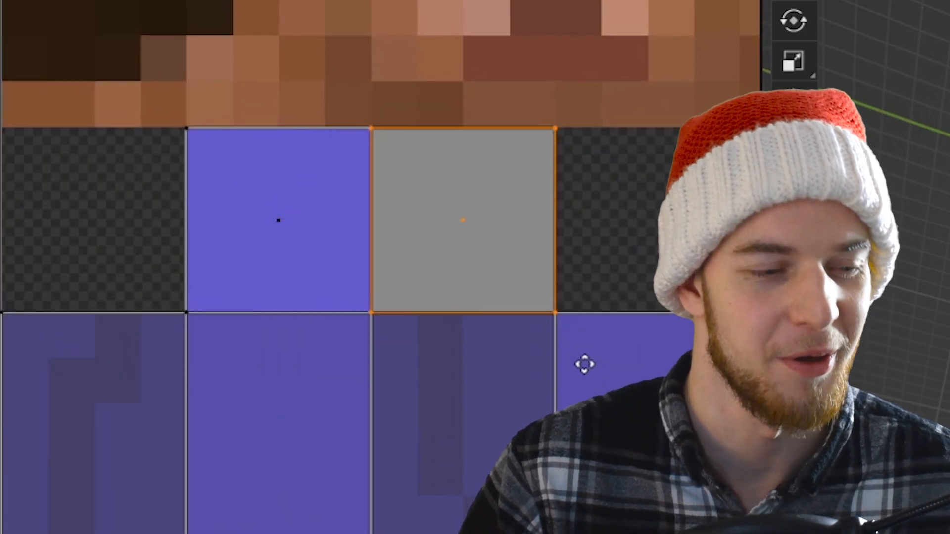
pyautogui.click(585, 364)
pyautogui.scroll(-3, 585, 364)
pyautogui.moveTo(601, 358); pyautogui.dragTo(605, 356, button='middle')
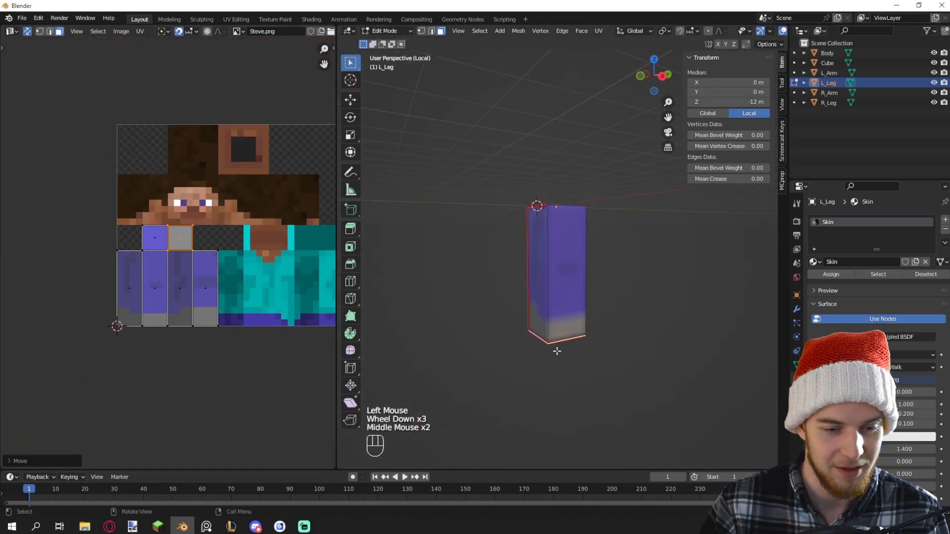
# Leave mesh editing, bring up the Skin material's nodes and set the Steve.png texture interpolation to Closest
pyautogui.press('Tab')
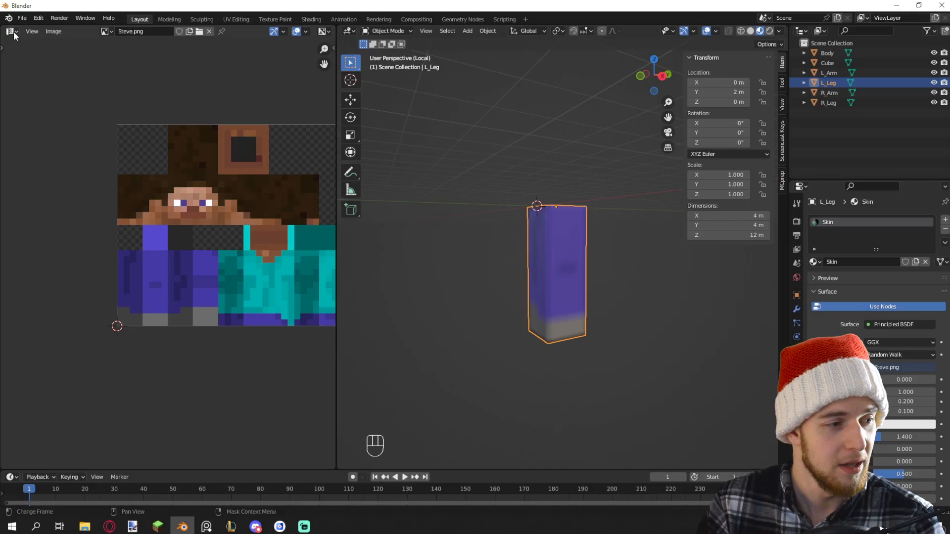
pyautogui.click(12, 32)
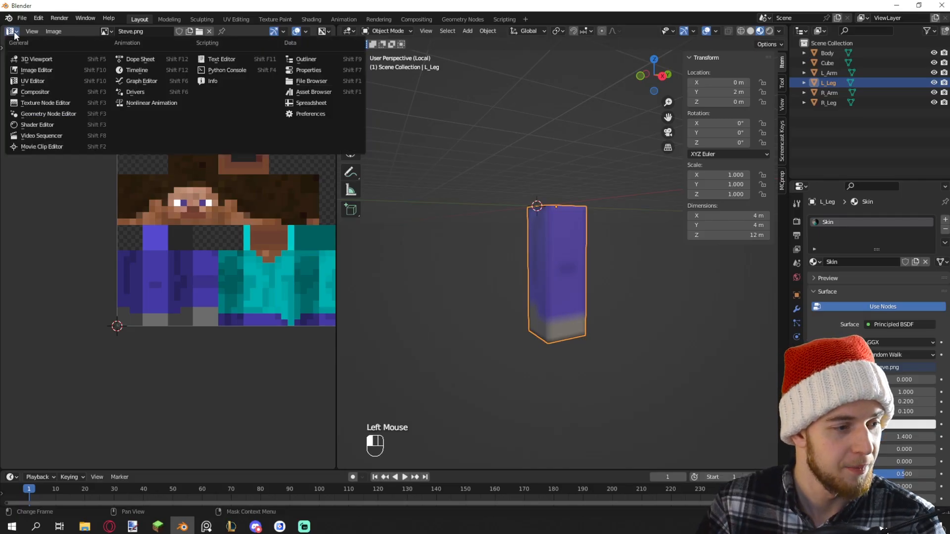
pyautogui.click(37, 124)
pyautogui.moveTo(121, 294); pyautogui.dragTo(213, 325, button='middle')
pyautogui.scroll(2, 185, 224)
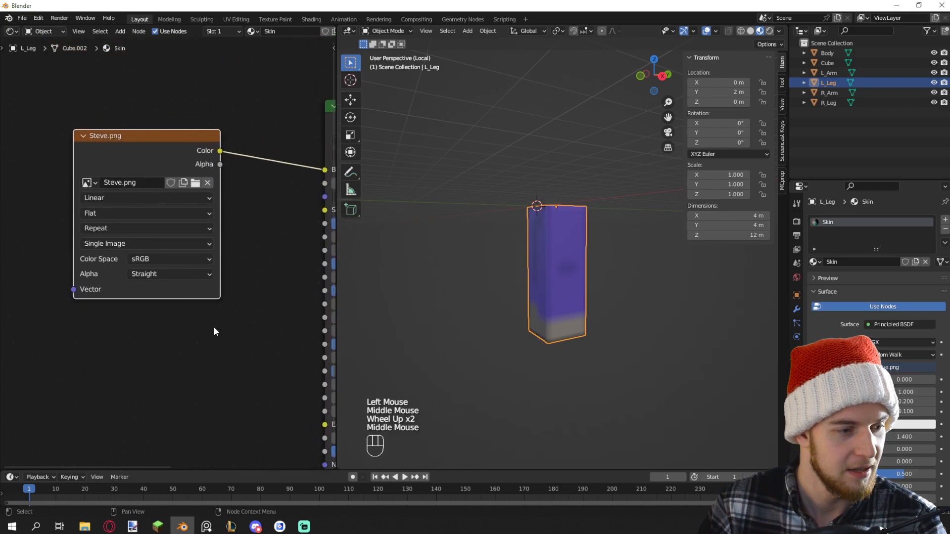
pyautogui.scroll(1, 214, 330)
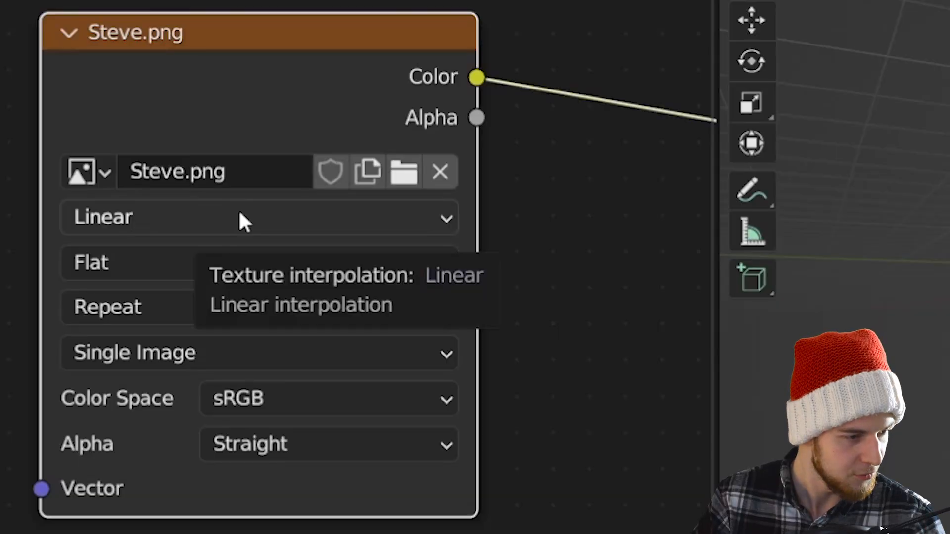
pyautogui.click(239, 214)
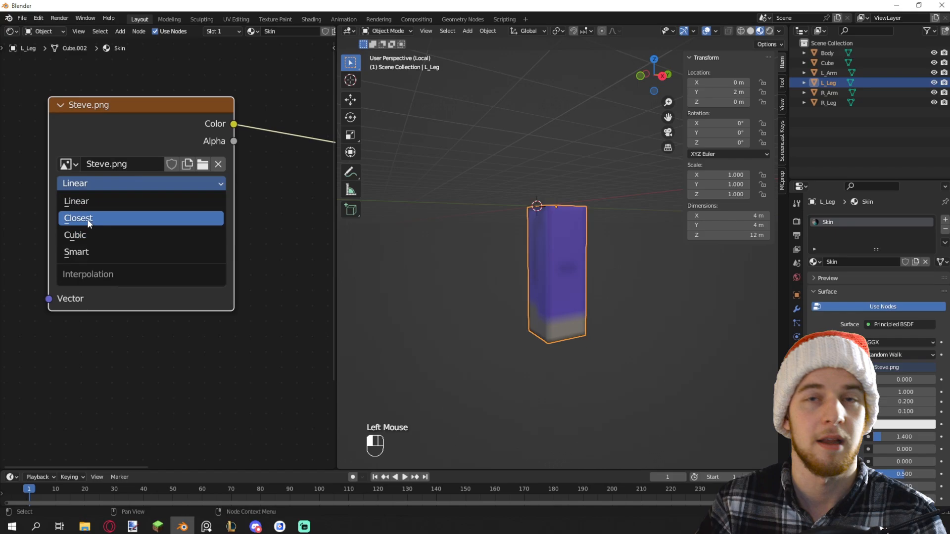
pyautogui.click(89, 223)
# Exit local view and delete the untextured right leg
pyautogui.moveTo(490, 257); pyautogui.dragTo(574, 285, button='middle')
pyautogui.press('KP_Divide')
pyautogui.scroll(-1, 498, 260)
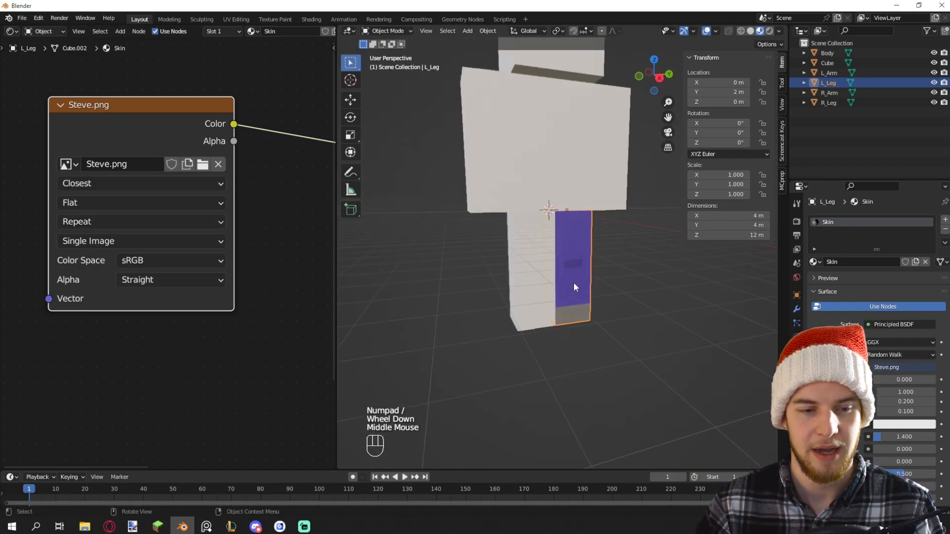
pyautogui.click(532, 254)
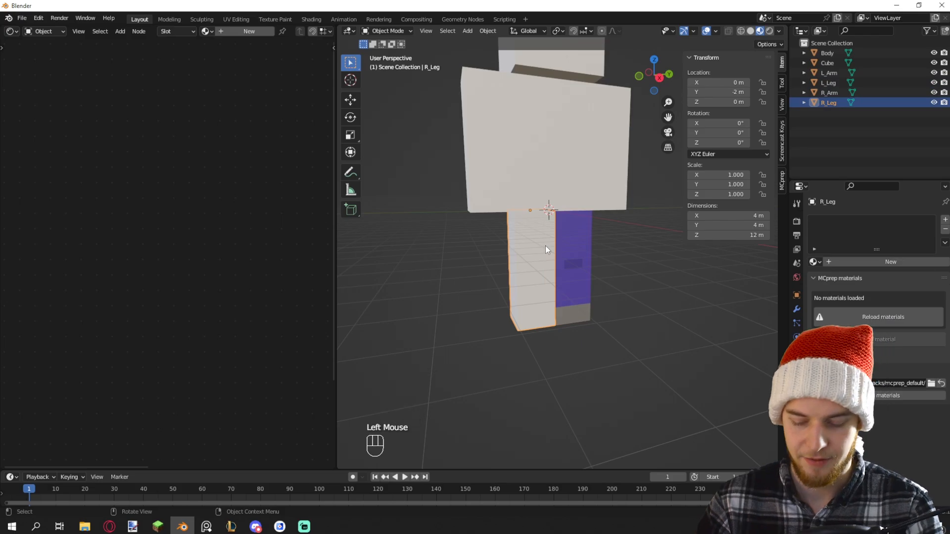
pyautogui.moveTo(545, 245); pyautogui.dragTo(559, 240, button='middle')
pyautogui.press('Delete')
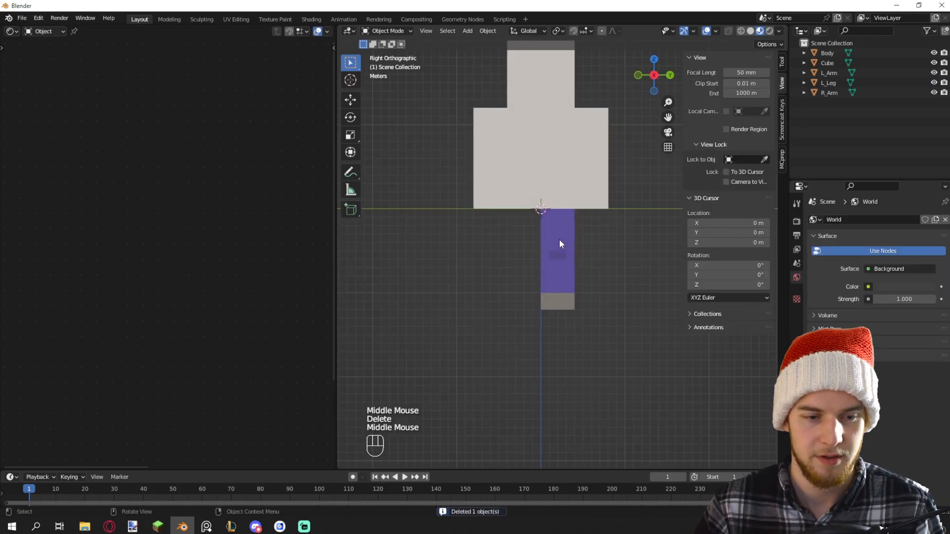
# Duplicate the textured left leg to the other side at Y -2 m and rename the copy R_Leg
pyautogui.click(568, 248)
pyautogui.scroll(2, 568, 248)
pyautogui.hotkey('shift', 'd')
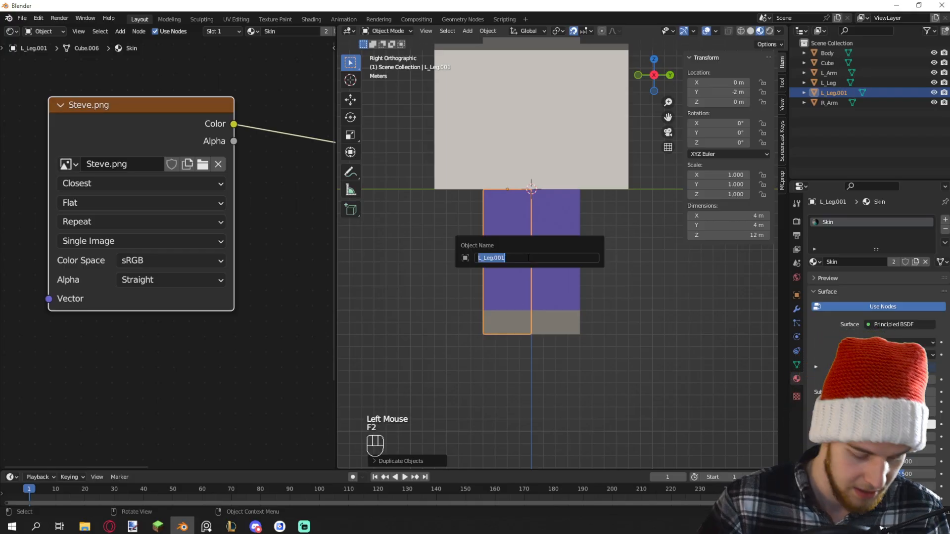
pyautogui.write('R_Leg')
pyautogui.press('Return')
pyautogui.moveTo(528, 258); pyautogui.dragTo(553, 307, button='middle')
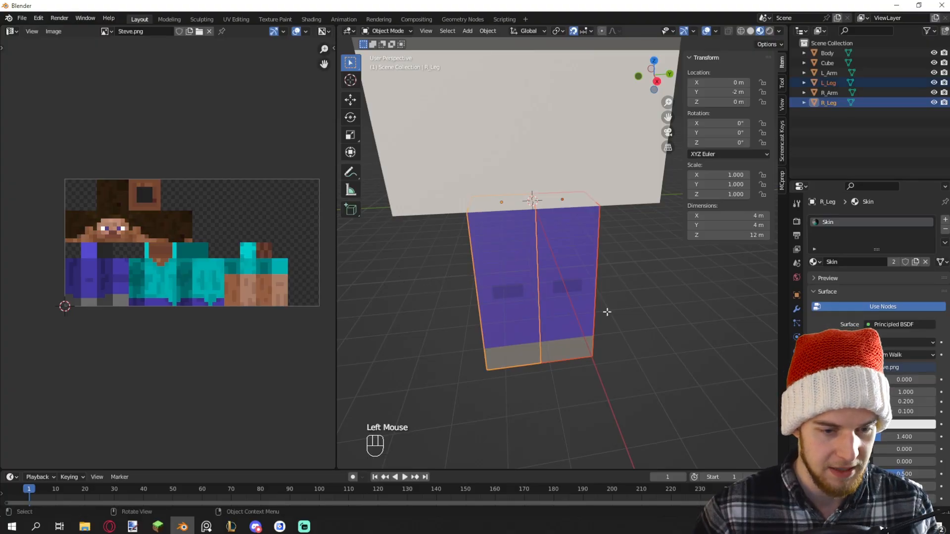
pyautogui.press('Tab')
pyautogui.moveTo(51, 230); pyautogui.dragTo(149, 339)
pyautogui.press('Tab')
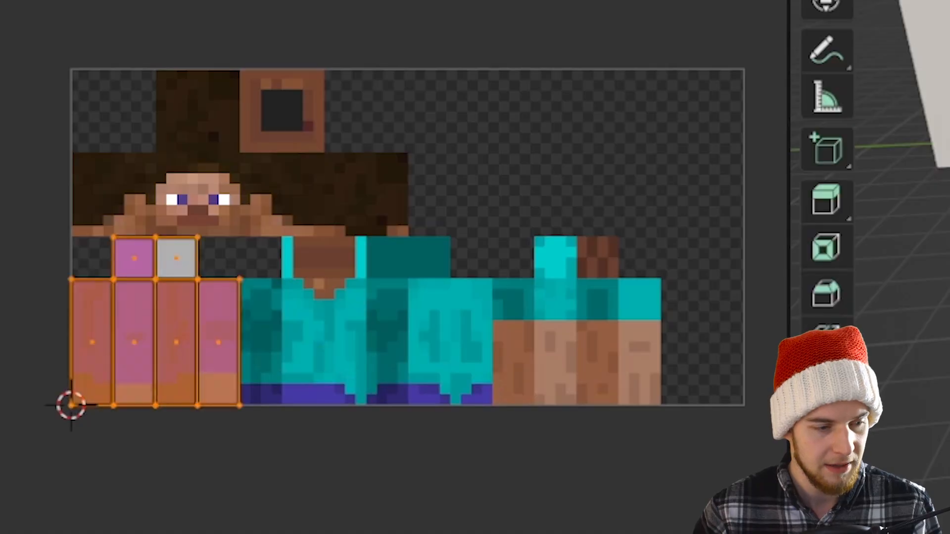
pyautogui.press('g')
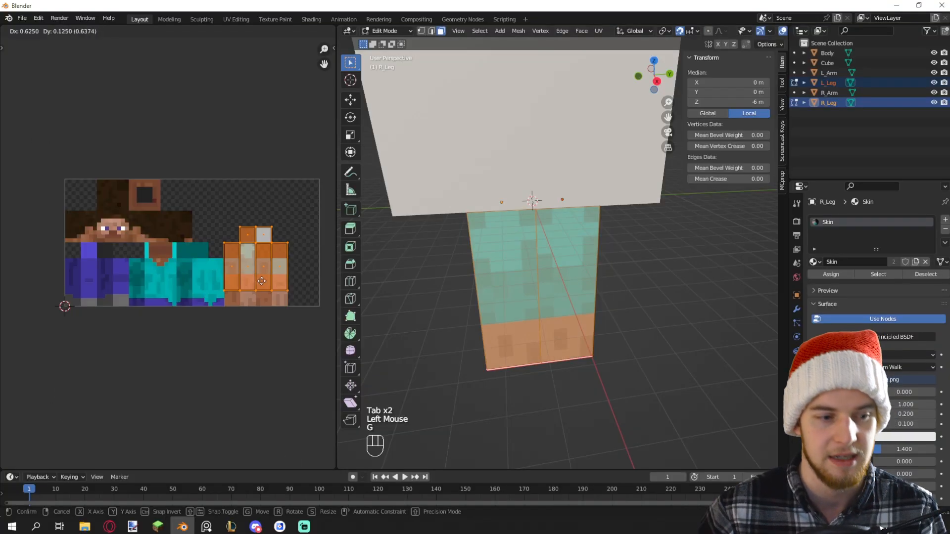
pyautogui.rightClick(262, 281)
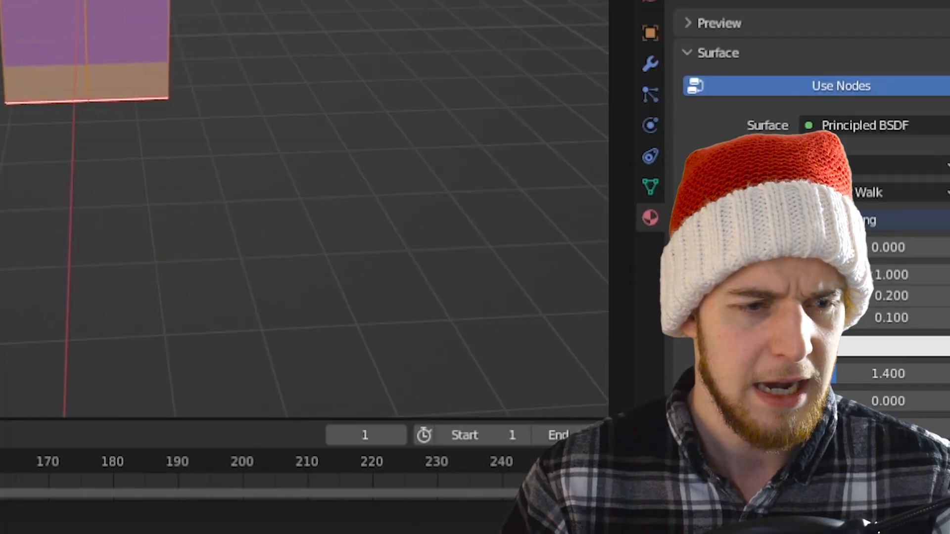
pyautogui.keyDown('shift'); pyautogui.moveTo(500, 219); pyautogui.dragTo(512, 266, button='middle'); pyautogui.keyUp('shift')
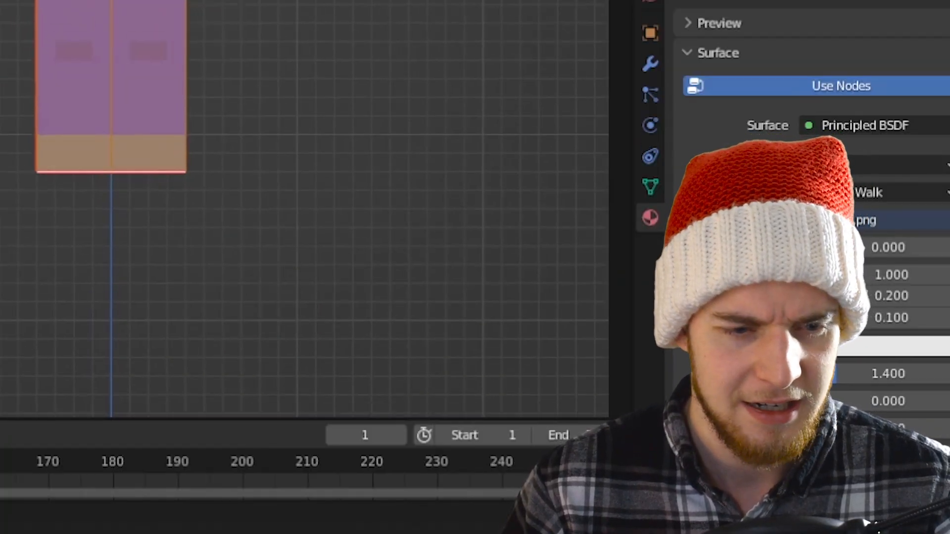
pyautogui.press('Tab')
# Delete the untextured right and left arms
pyautogui.click(505, 238)
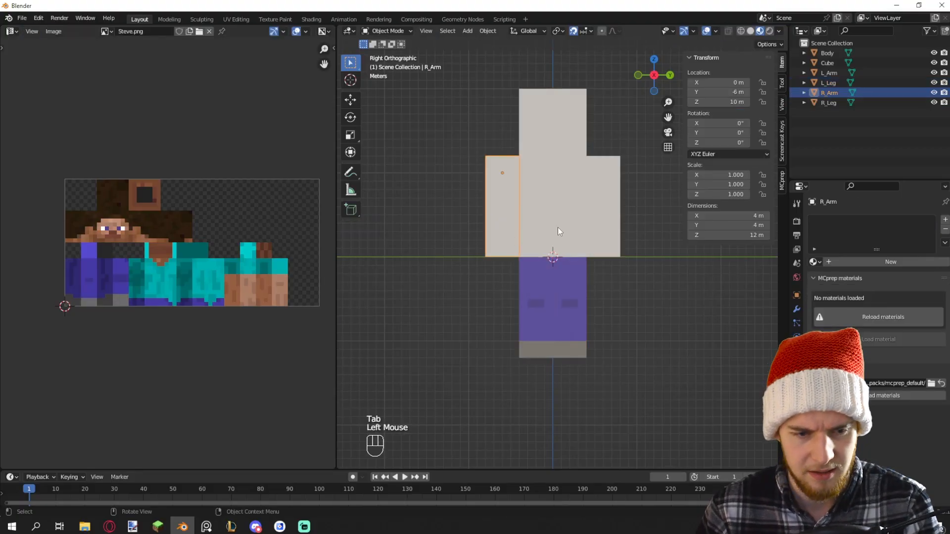
pyautogui.press('Delete')
pyautogui.click(564, 240)
pyautogui.press('Delete')
# Duplicate the right leg to the right arm's place at Y -6 m, Z 12 m and rename it R_Arm
pyautogui.click(555, 277)
pyautogui.hotkey('shift', 'd')
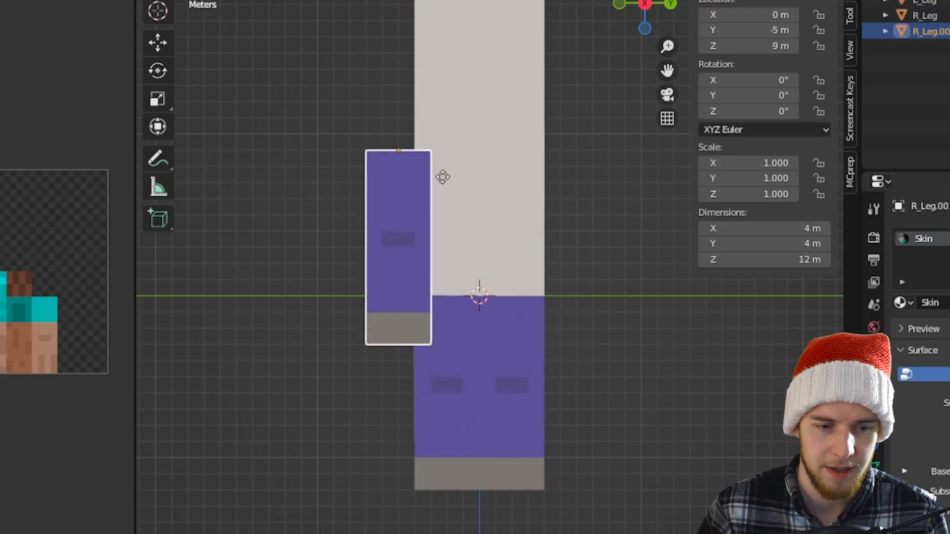
pyautogui.click(514, 164)
pyautogui.press('F2')
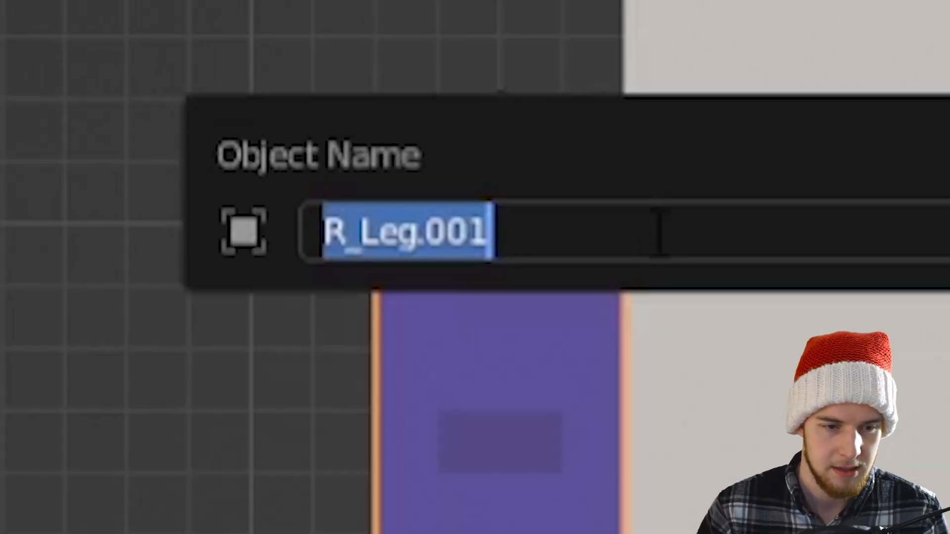
pyautogui.moveTo(661, 230); pyautogui.dragTo(377, 233)
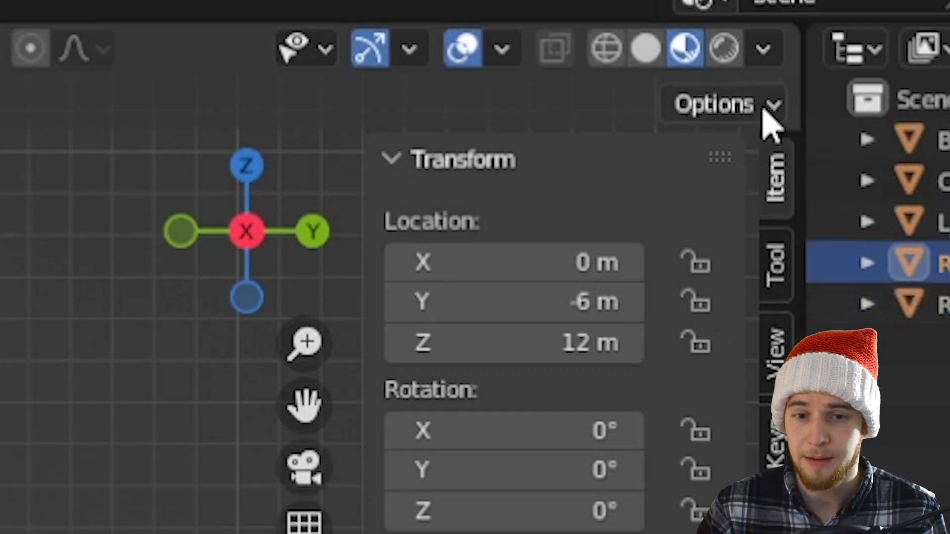
# Restrict transforms to origins only and move the right arm's origin by -2 m in Z
pyautogui.click(757, 104)
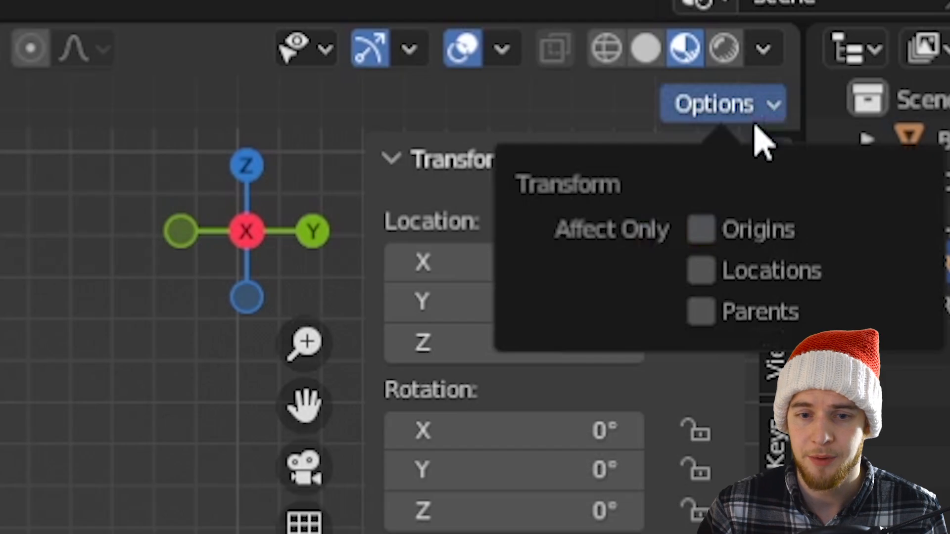
pyautogui.click(701, 229)
pyautogui.moveTo(528, 150); pyautogui.dragTo(533, 172, button='middle')
pyautogui.press('g')
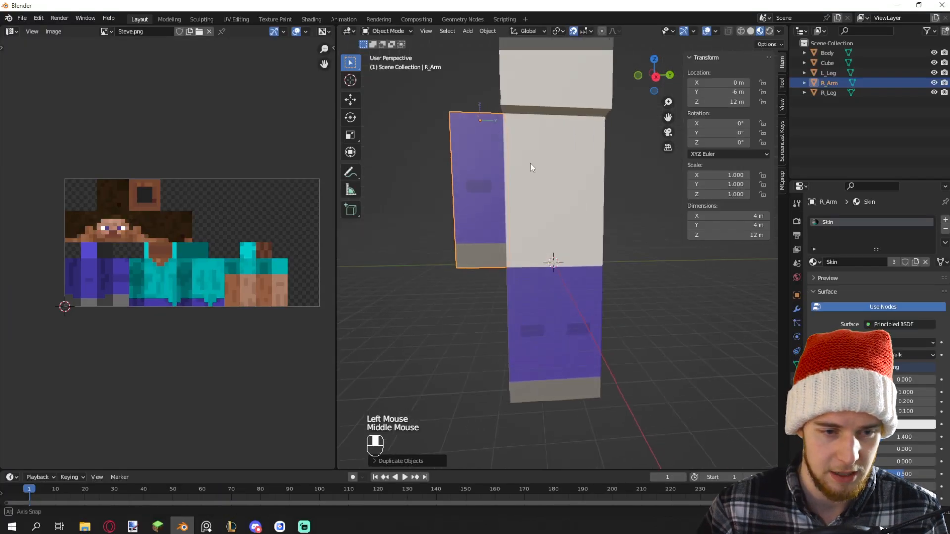
pyautogui.press('z')
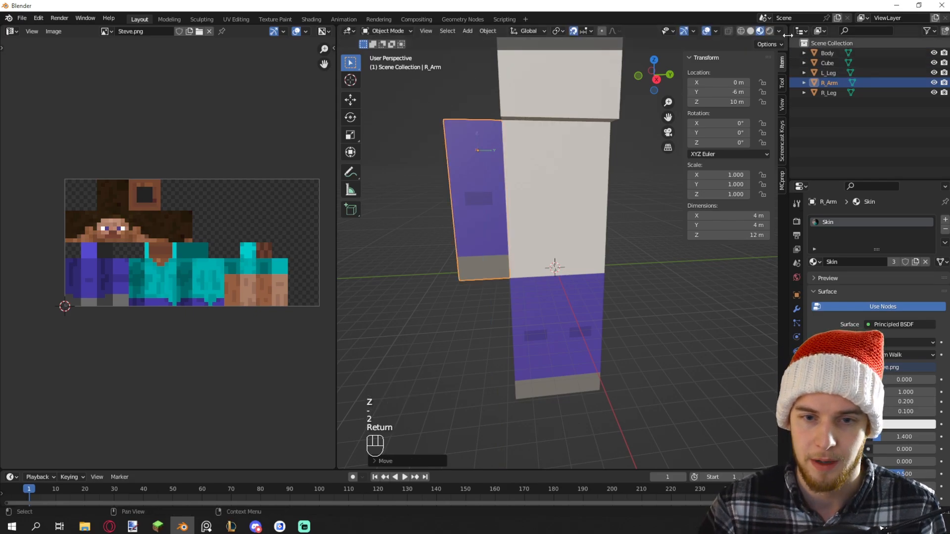
# Duplicate the right arm to the other side of the body at Y 6 m and rename the copy L_Arm
pyautogui.moveTo(524, 178); pyautogui.dragTo(494, 189, button='middle')
pyautogui.hotkey('shift', 'd')
pyautogui.click(614, 185)
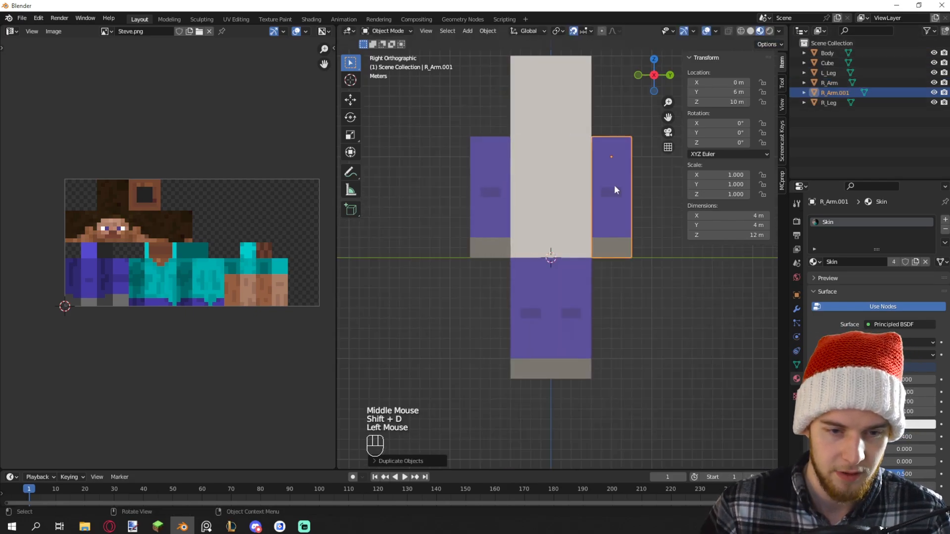
pyautogui.write('L')
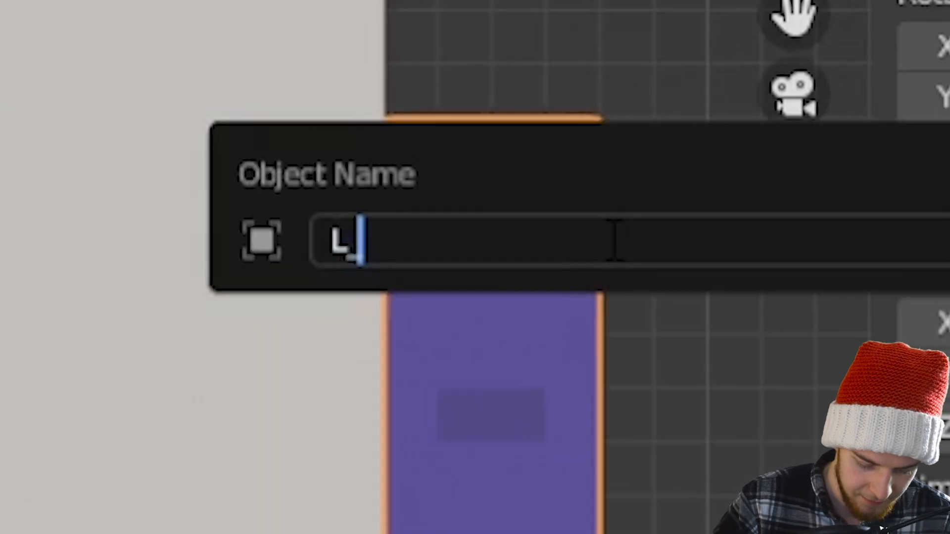
pyautogui.write('_A')
pyautogui.write('rm')
pyautogui.press('Return')
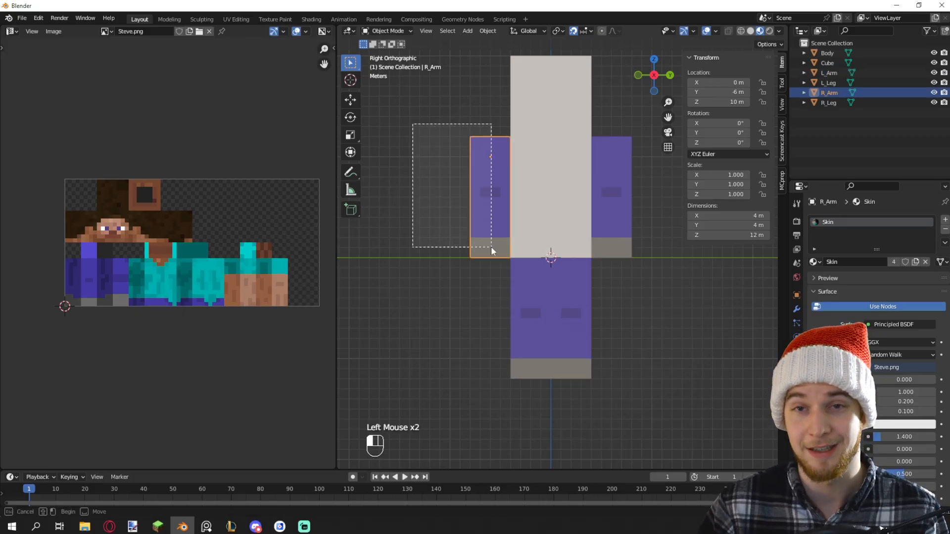
# Select the right arm and move its UVs onto the skin's arm area
pyautogui.moveTo(491, 246); pyautogui.dragTo(491, 247)
pyautogui.press('Tab')
pyautogui.scroll(2, 163, 301)
pyautogui.press('g')
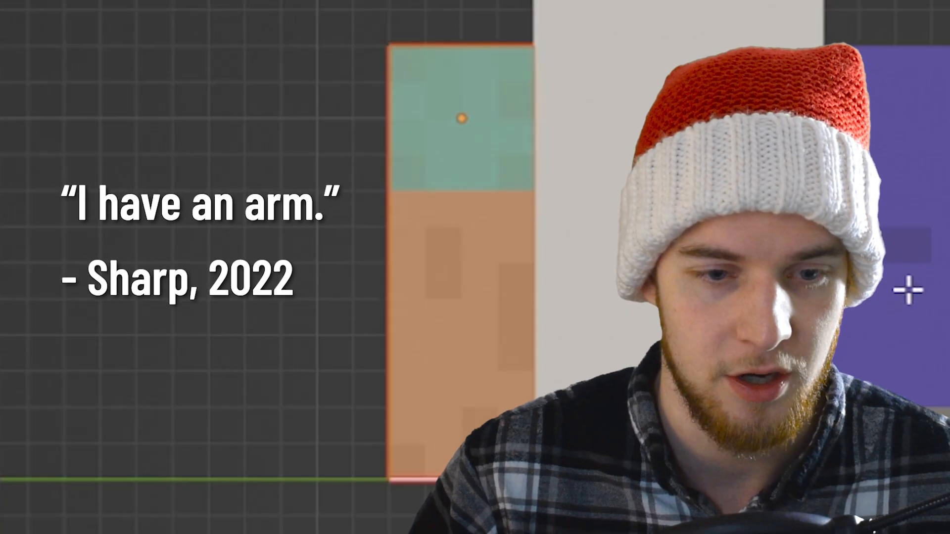
# Move the left arm's UVs onto the skin's arm area and select the head cube
pyautogui.press('Tab')
pyautogui.click(615, 205)
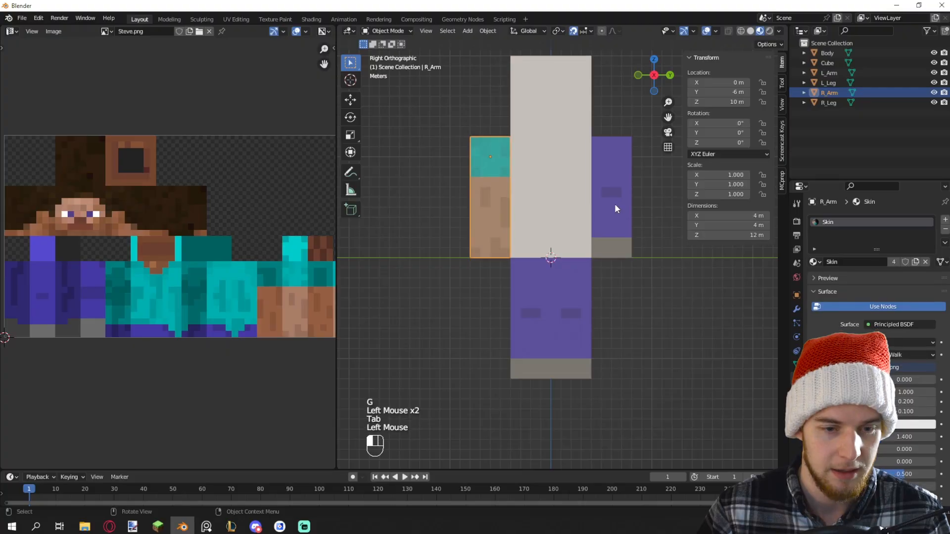
pyautogui.press('Tab')
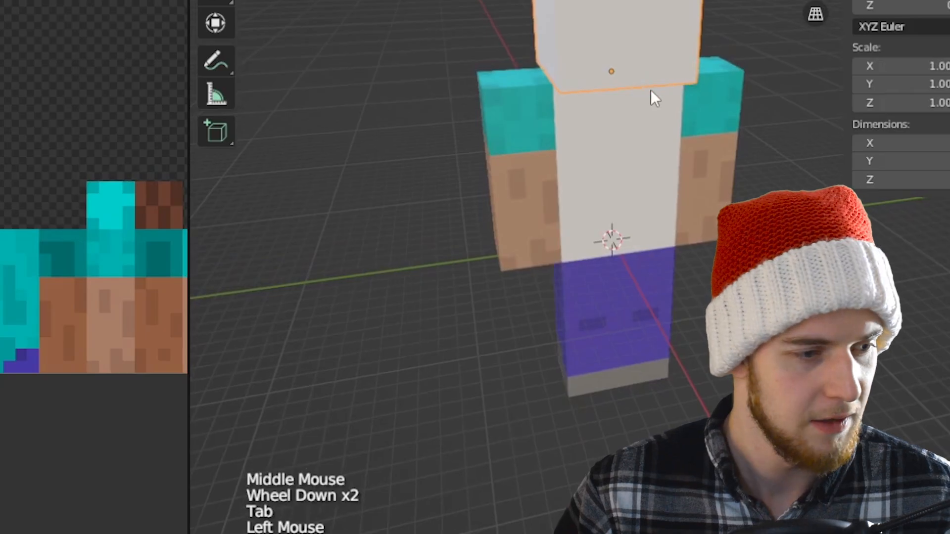
pyautogui.moveTo(651, 90); pyautogui.dragTo(703, 201, button='middle')
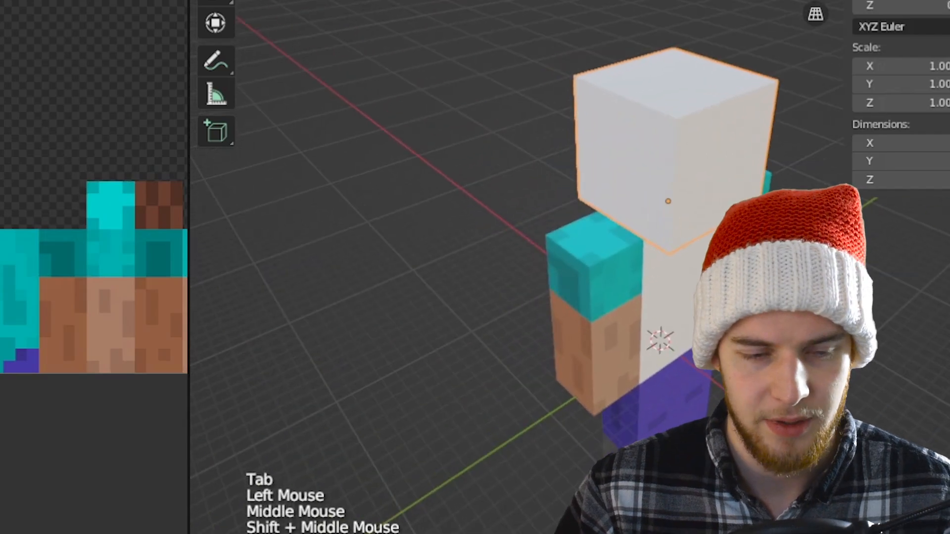
pyautogui.moveTo(757, 212); pyautogui.dragTo(708, 238, button='middle')
pyautogui.keyDown('shift'); pyautogui.moveTo(708, 237); pyautogui.dragTo(607, 281, button='middle'); pyautogui.keyUp('shift')
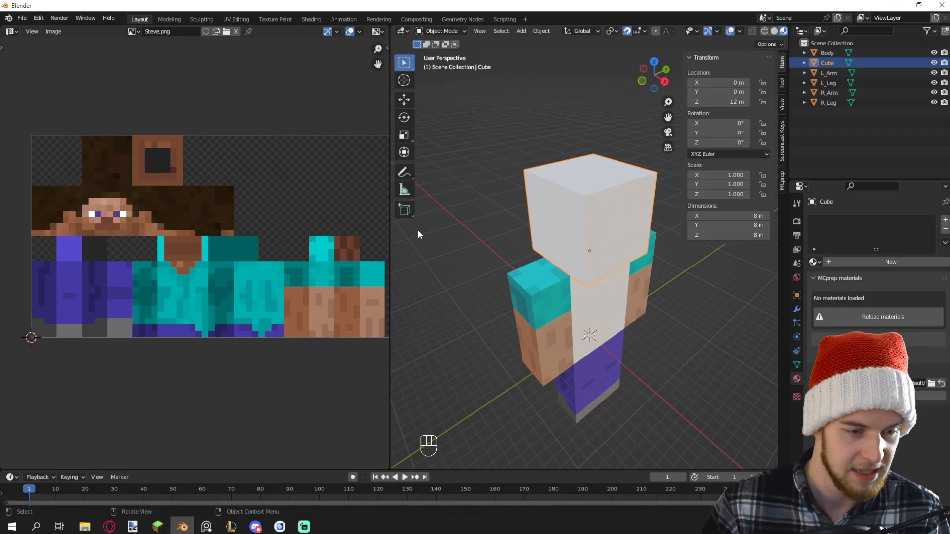
# Widen the 3D viewport beside the image editor and maximize it around the head cube
pyautogui.moveTo(389, 240); pyautogui.dragTo(346, 232)
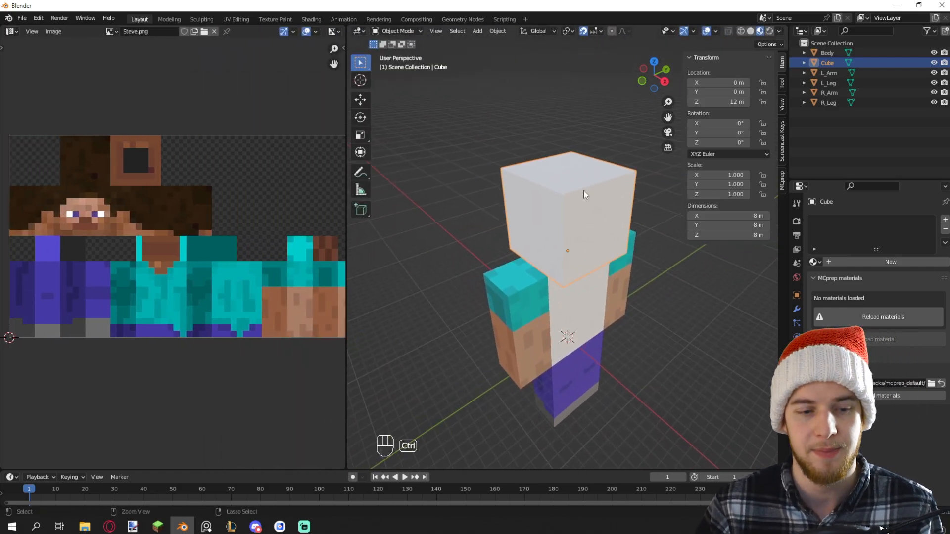
pyautogui.hotkey('ctrl', 'space')
pyautogui.scroll(-2, 589, 188)
pyautogui.moveTo(590, 188); pyautogui.dragTo(501, 191, button='middle')
pyautogui.hotkey('ctrl', 'space')
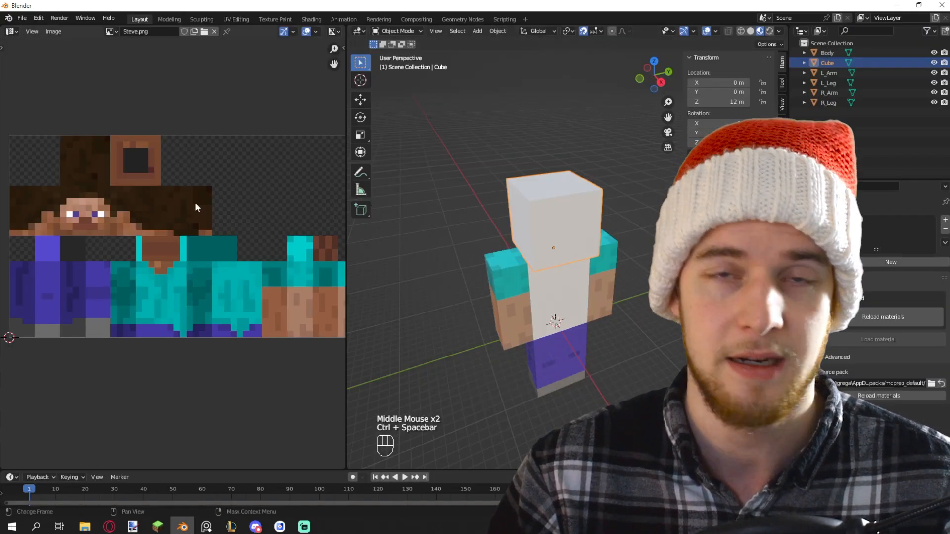
pyautogui.hotkey('ctrl', 'space')
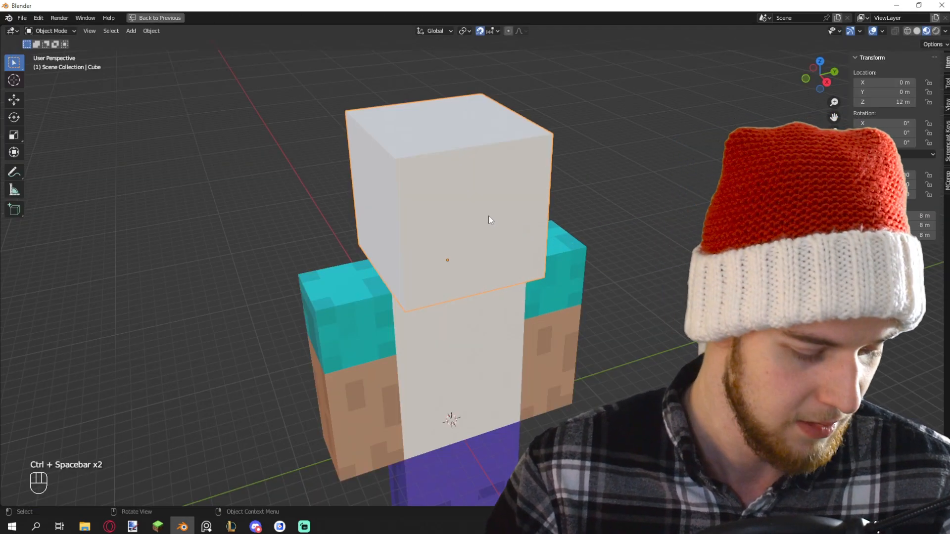
# Mark seams on the head cube along the side and rear top edges, one rear vertical edge and all four bottom edges
pyautogui.press('Tab')
pyautogui.moveTo(514, 224); pyautogui.dragTo(519, 241, button='middle')
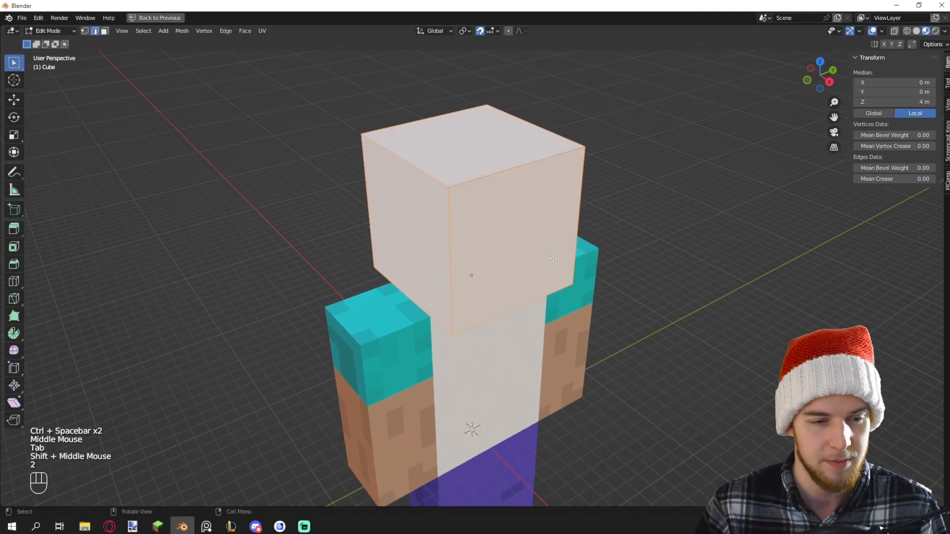
pyautogui.hotkey('ctrl', 'space')
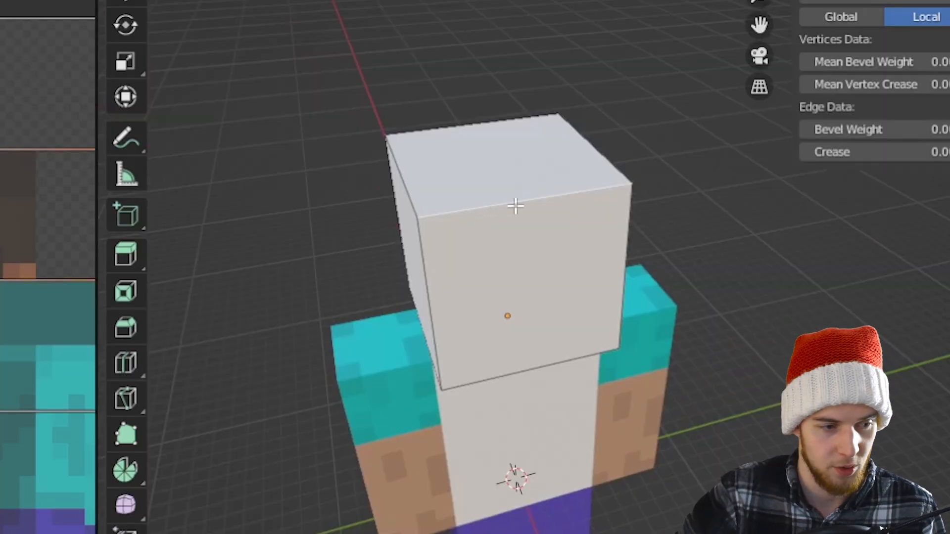
pyautogui.moveTo(352, 210); pyautogui.dragTo(477, 195, button='middle')
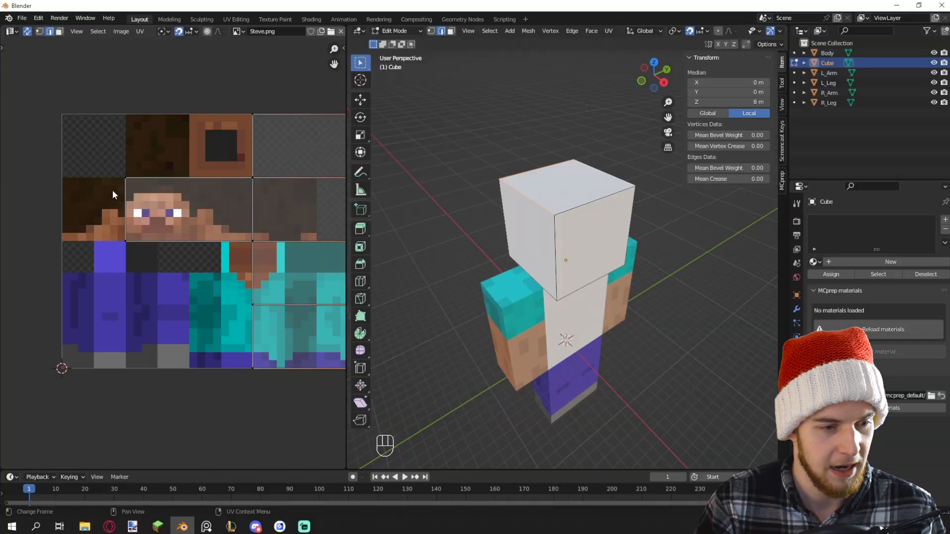
pyautogui.moveTo(453, 215); pyautogui.dragTo(531, 228, button='middle')
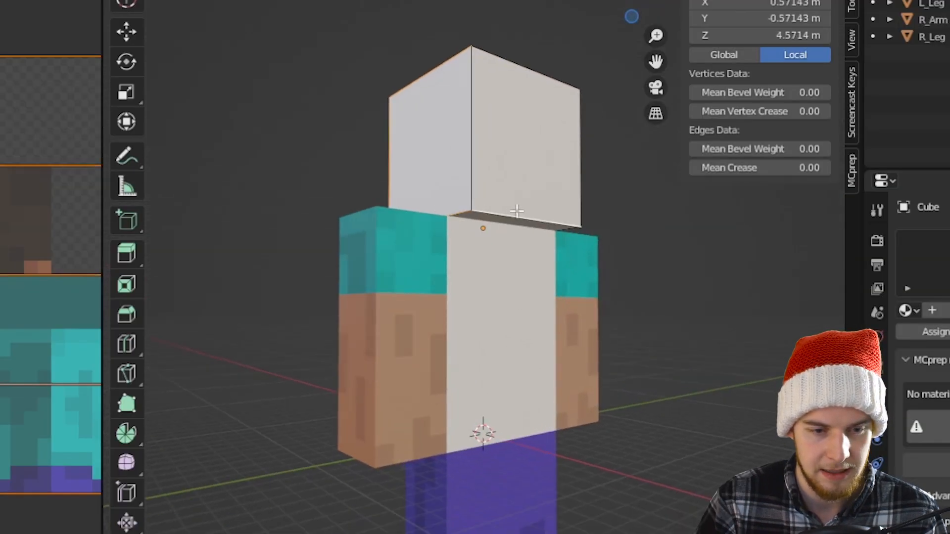
pyautogui.moveTo(517, 211); pyautogui.dragTo(364, 217, button='middle')
pyautogui.moveTo(456, 222); pyautogui.dragTo(435, 254, button='middle')
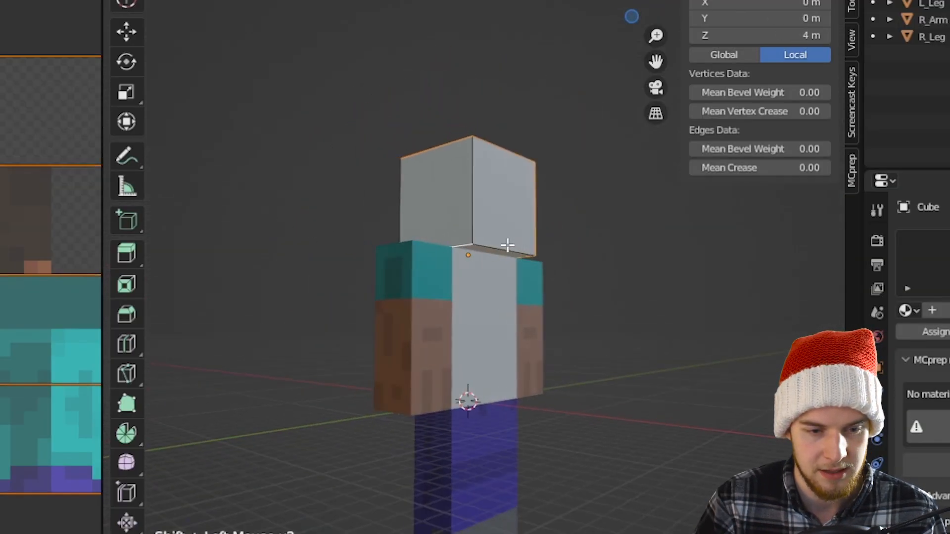
pyautogui.moveTo(507, 245); pyautogui.dragTo(331, 291, button='middle')
pyautogui.scroll(-2, 331, 290)
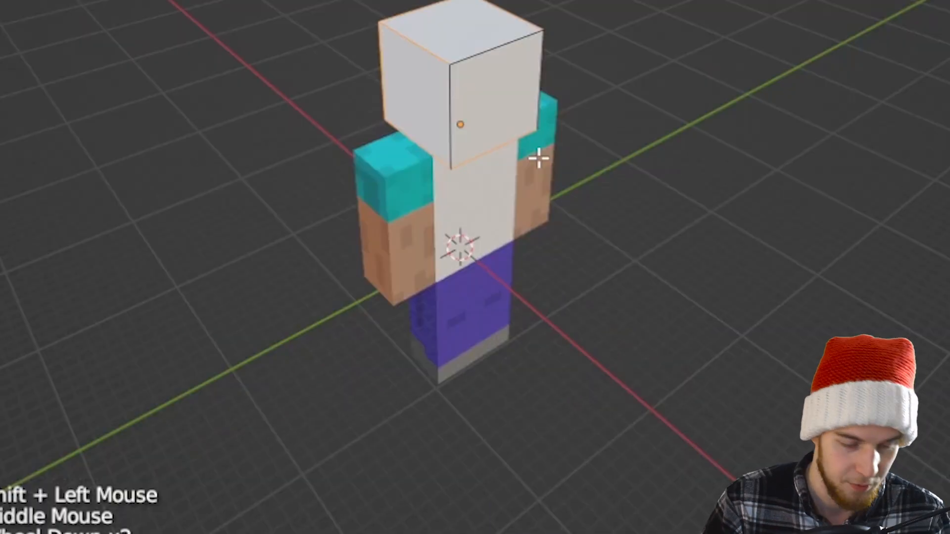
pyautogui.press('u')
pyautogui.click(540, 158)
# Leave mesh editing and assign the existing Skin material to the head cube
pyautogui.scroll(-4, 239, 215)
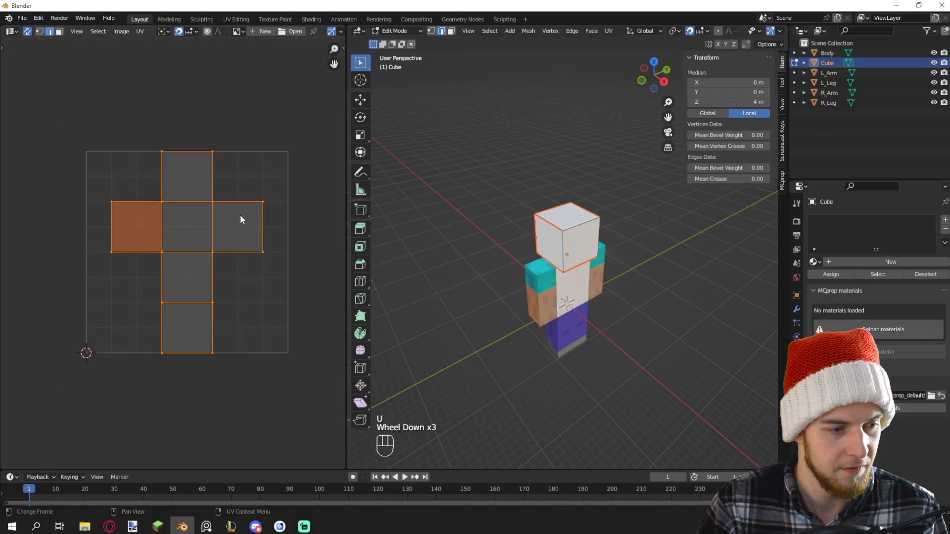
pyautogui.scroll(2, 218, 219)
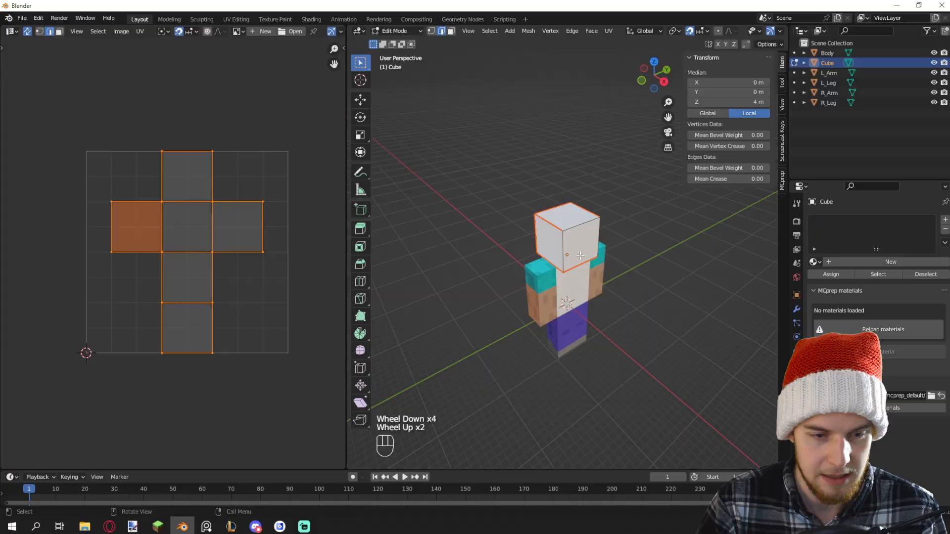
pyautogui.press('Tab')
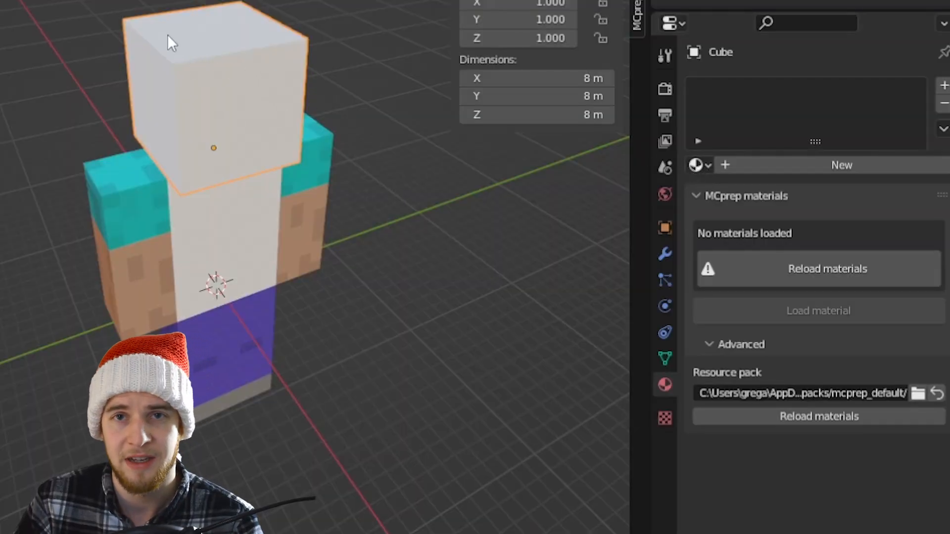
pyautogui.click(708, 167)
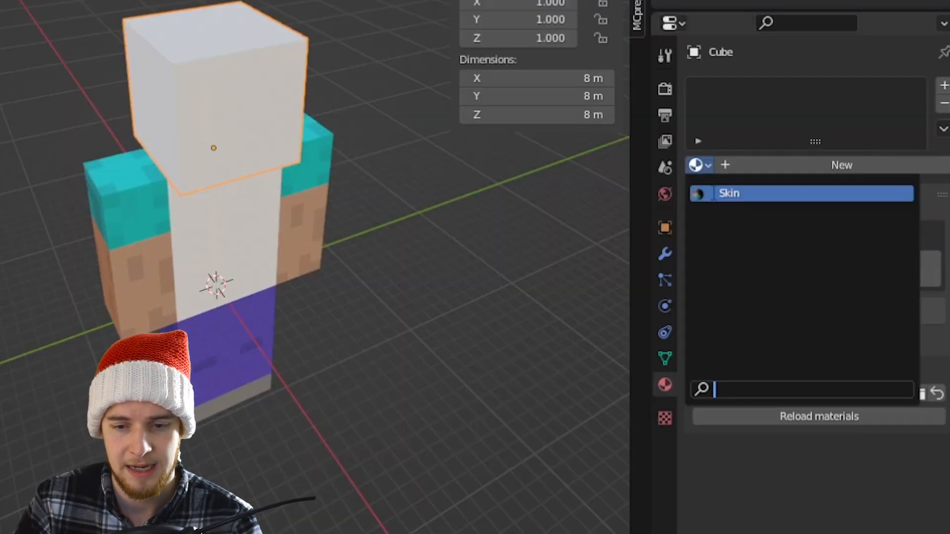
pyautogui.click(721, 193)
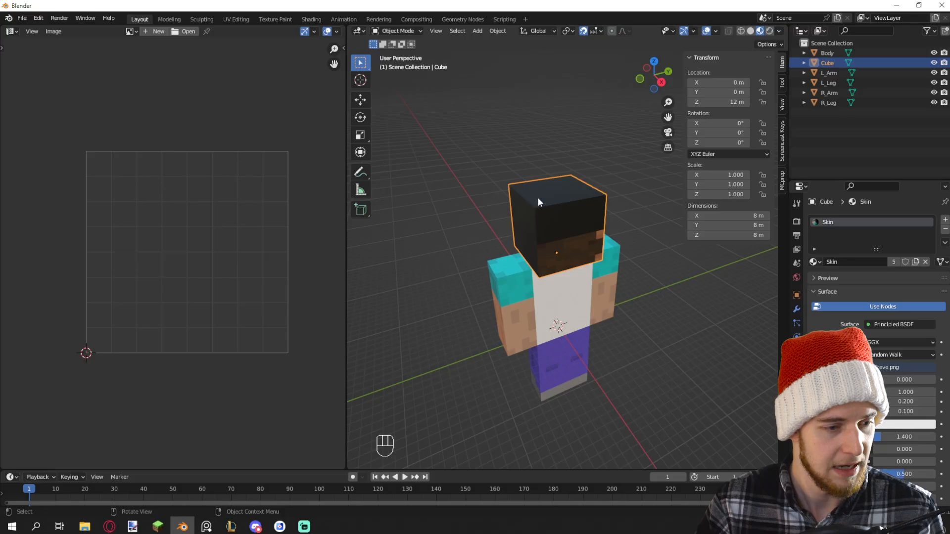
# Select all faces of the head cube and unwrap them along the marked seams
pyautogui.moveTo(537, 200); pyautogui.dragTo(535, 196, button='middle')
pyautogui.press('Tab')
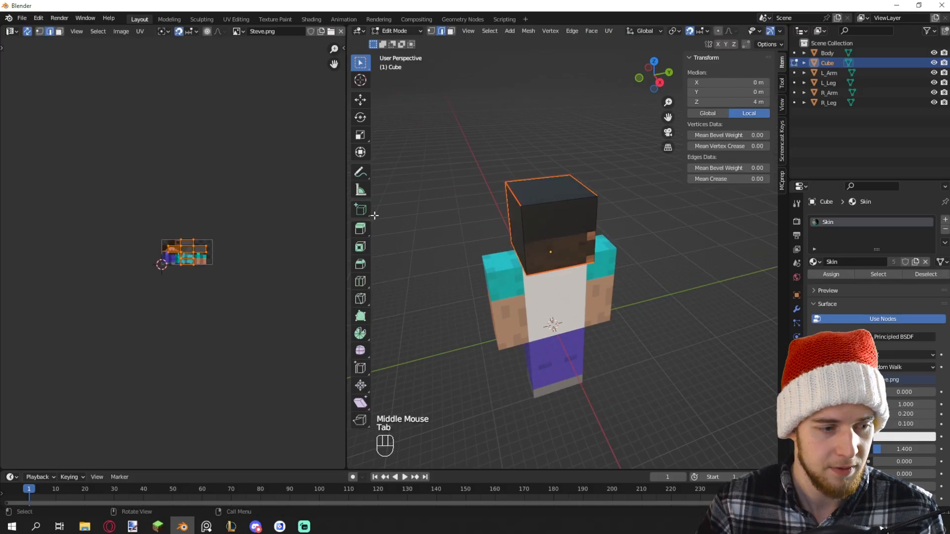
pyautogui.scroll(2, 198, 250)
pyautogui.press('a')
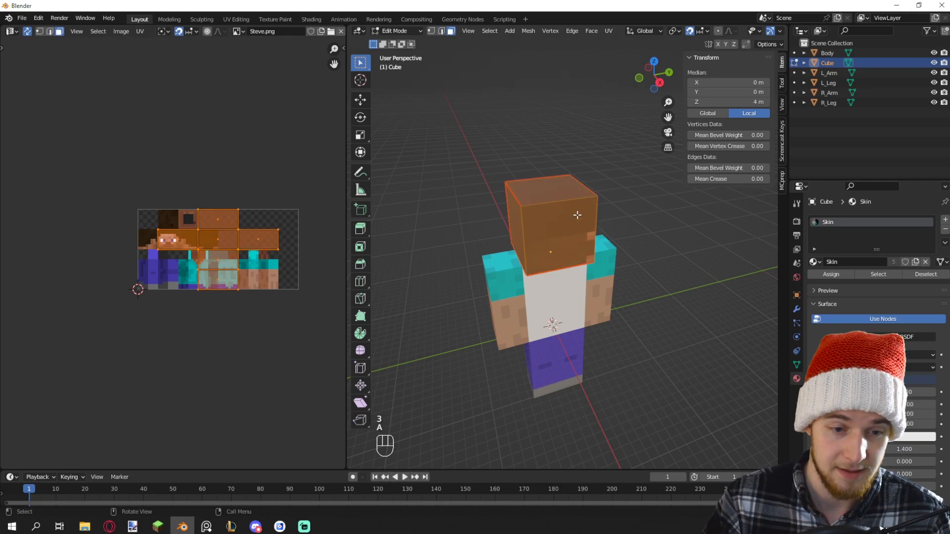
pyautogui.press('u')
pyautogui.click(541, 86)
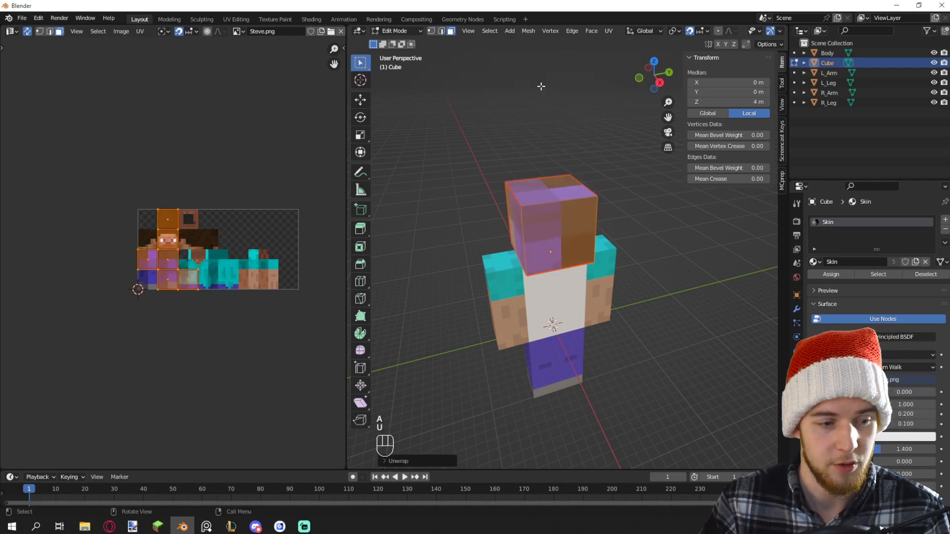
# Rotate the head's main UV island by 90° and move it onto the face and hair area of the skin
pyautogui.scroll(3, 207, 229)
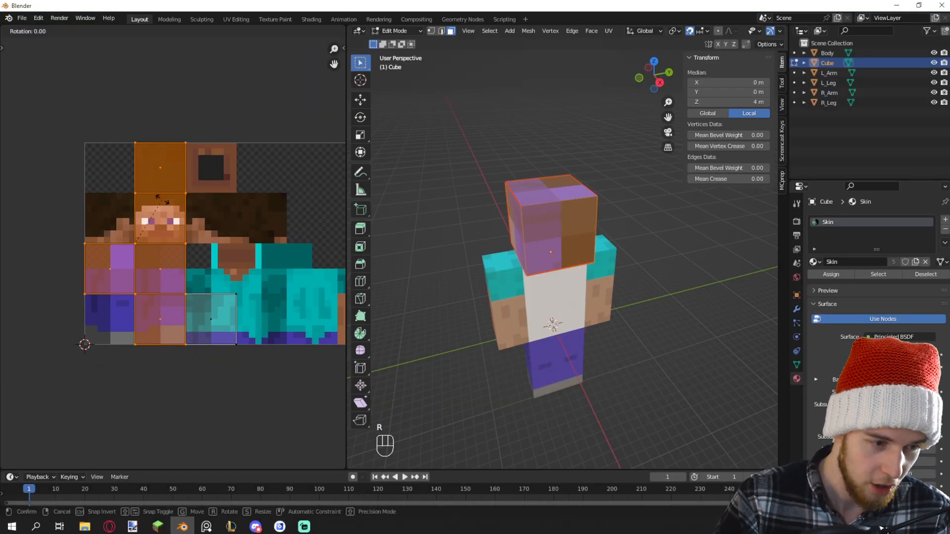
pyautogui.write('0')
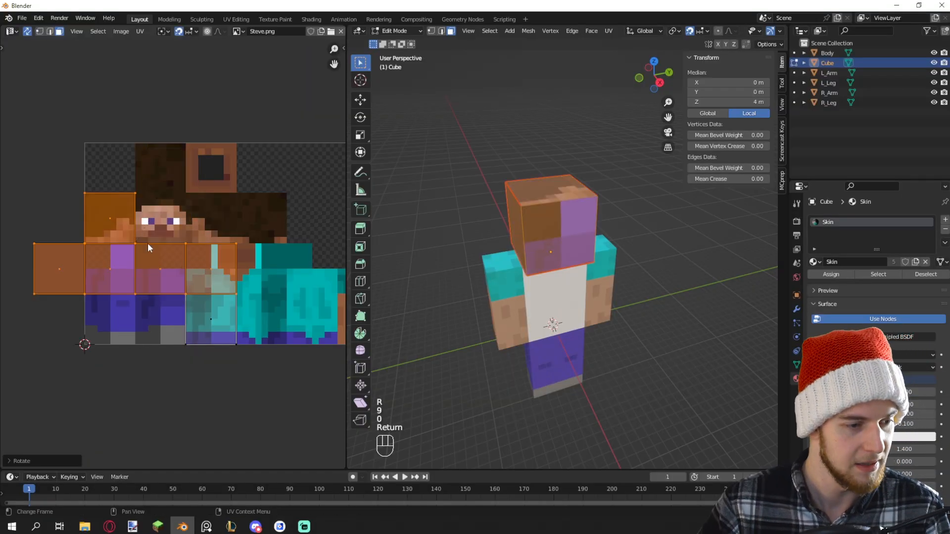
pyautogui.scroll(1, 148, 244)
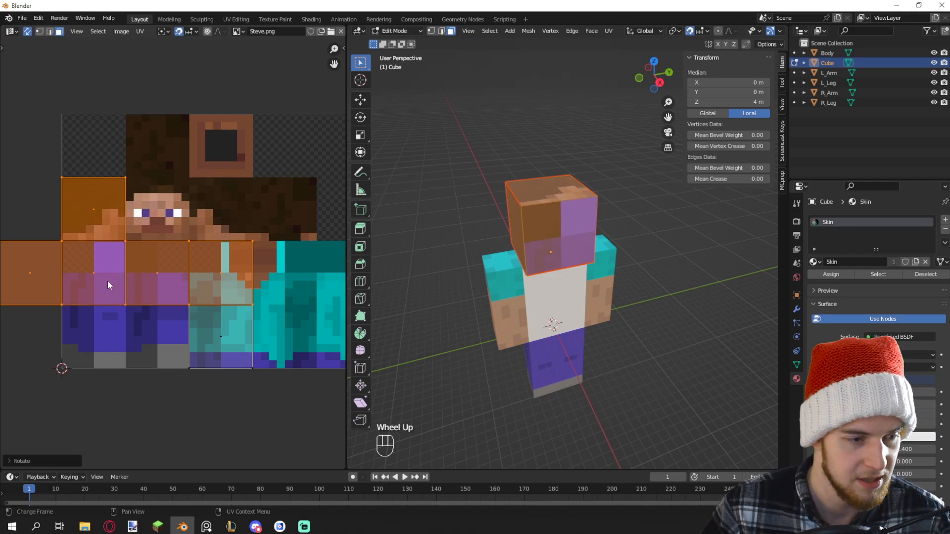
pyautogui.press('g')
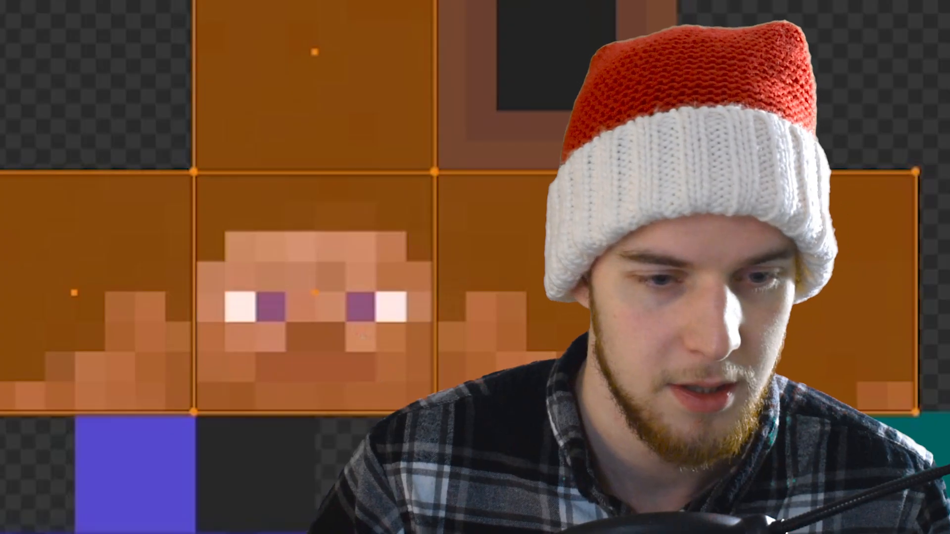
# Move the UV of the head's bottom face onto the square beside the top hair area and rotate it by 90°
pyautogui.click(218, 342)
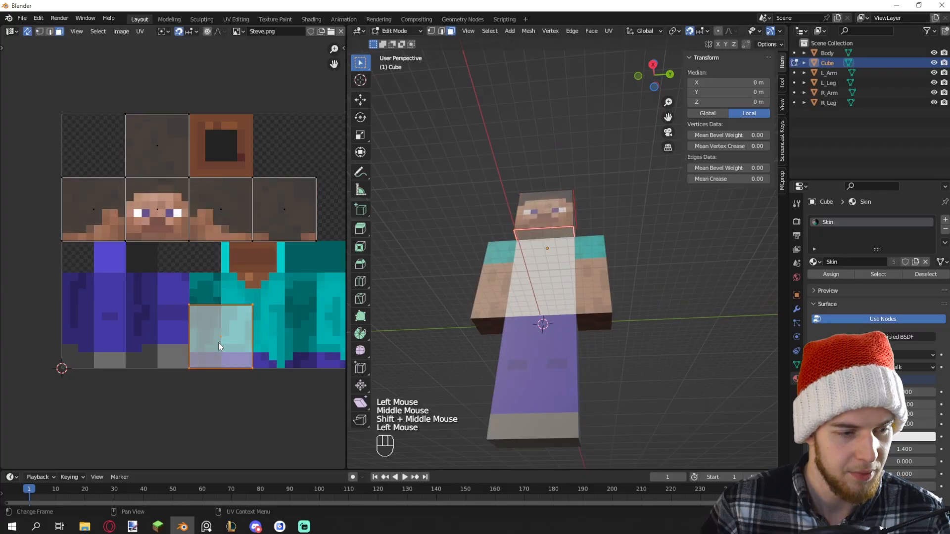
pyautogui.press('g')
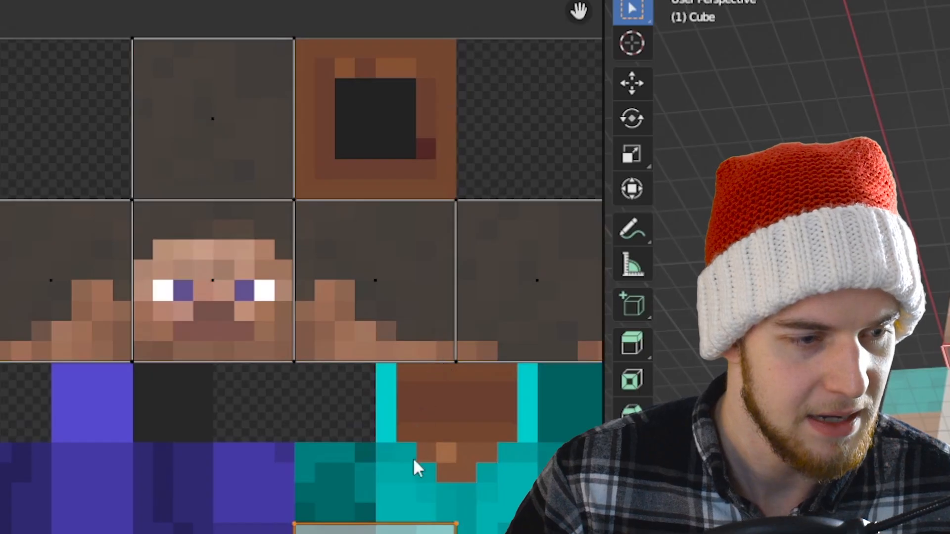
pyautogui.press('g')
pyautogui.moveTo(841, 297); pyautogui.dragTo(812, 238, button='middle')
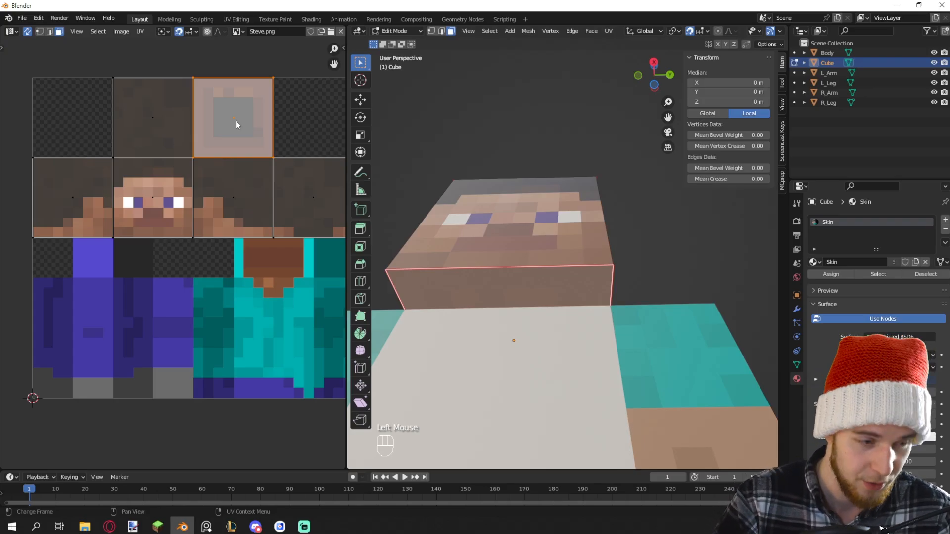
pyautogui.press('r')
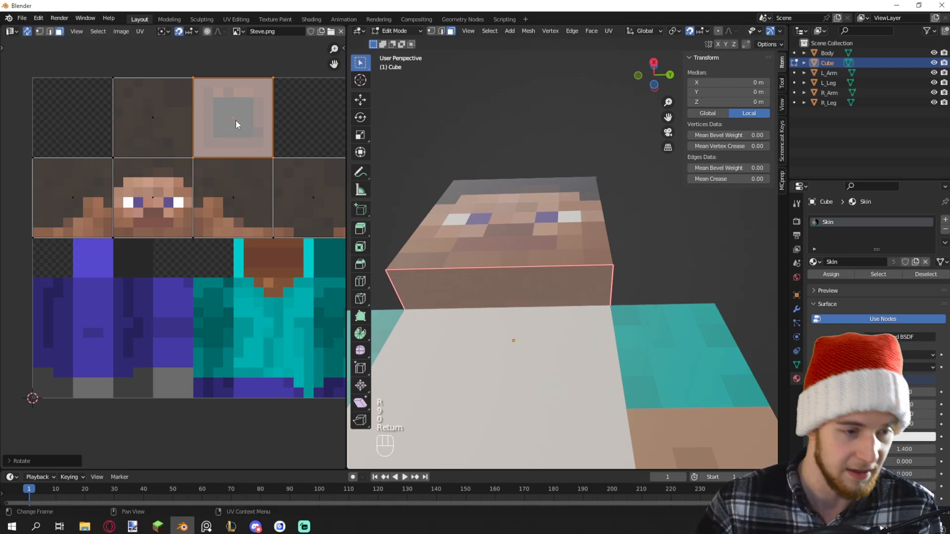
# Leave mesh editing on the head, select the body and isolate it in local view
pyautogui.scroll(-2, 554, 263)
pyautogui.moveTo(554, 262); pyautogui.dragTo(569, 322, button='middle')
pyautogui.scroll(-2, 569, 321)
pyautogui.press('Tab')
pyautogui.moveTo(569, 322); pyautogui.dragTo(583, 363, button='middle')
pyautogui.click(564, 305)
pyautogui.keyDown('shift'); pyautogui.moveTo(592, 286); pyautogui.dragTo(590, 266, button='middle'); pyautogui.keyUp('shift')
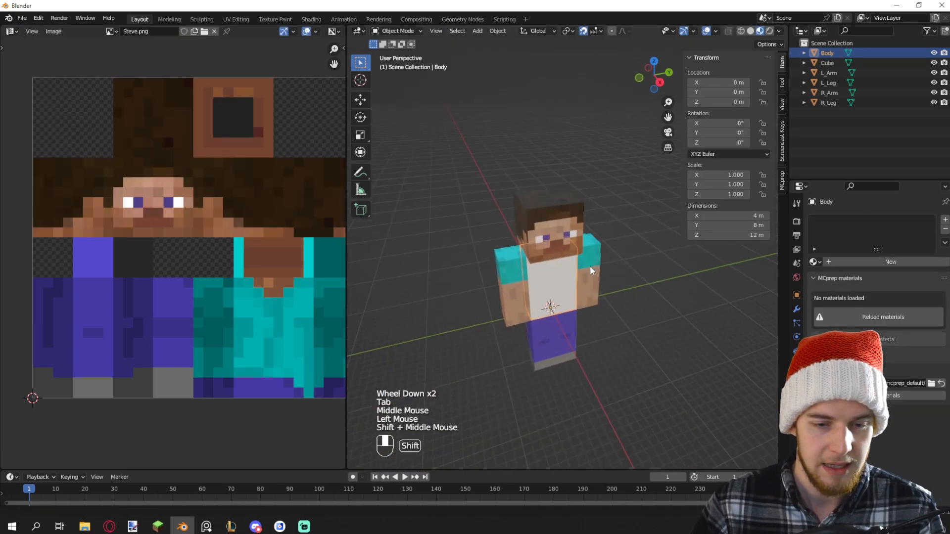
pyautogui.scroll(1, 589, 261)
pyautogui.press('KP_Divide')
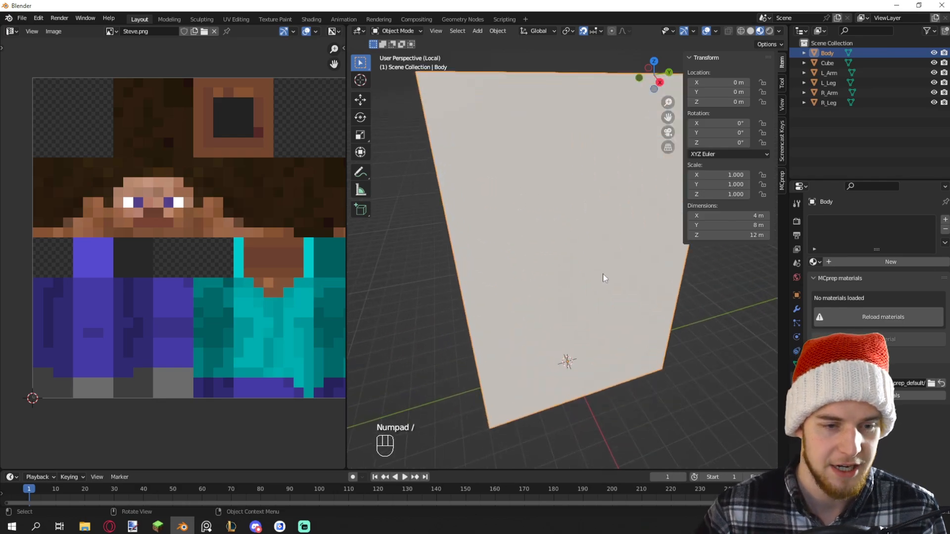
# Assign the existing Skin material to the body
pyautogui.scroll(-2, 602, 279)
pyautogui.click(813, 262)
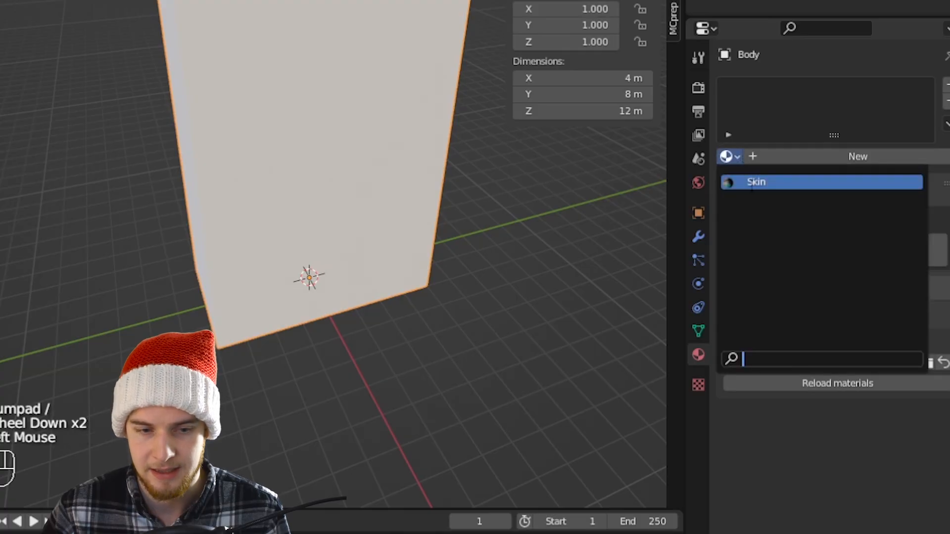
pyautogui.click(752, 183)
# Mark seams on the body along the side and rear top edges, one rear vertical edge and all bottom edges, and enable face selection
pyautogui.scroll(-1, 233, 163)
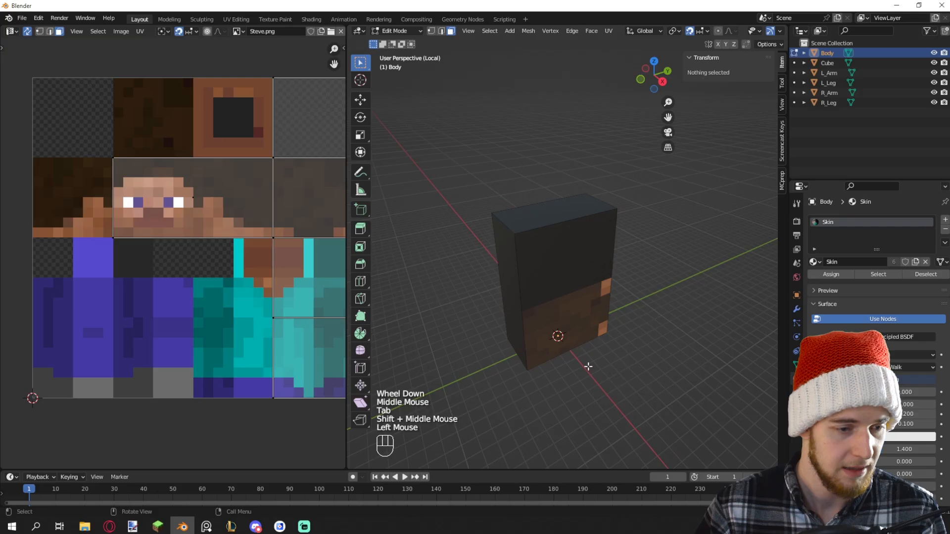
pyautogui.keyDown('shift'); pyautogui.moveTo(260, 303); pyautogui.dragTo(120, 283, button='middle'); pyautogui.keyUp('shift')
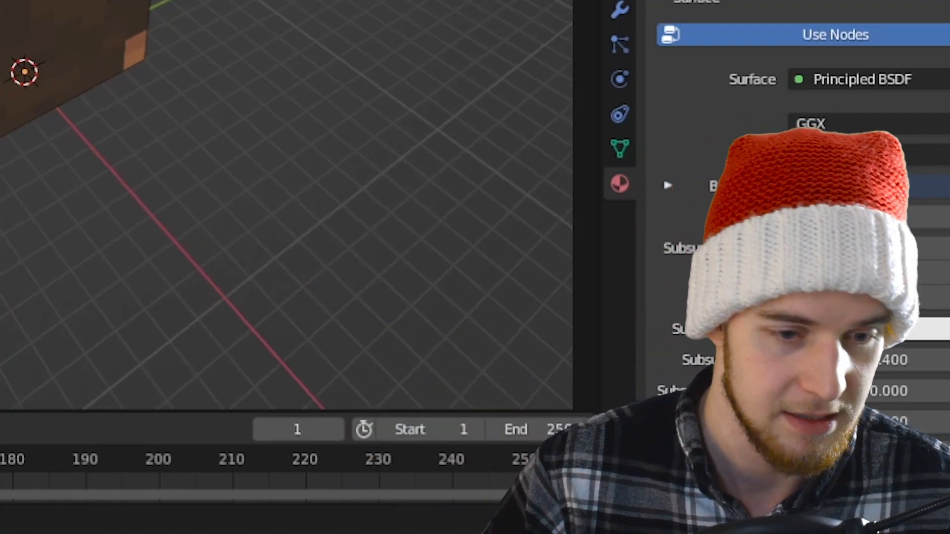
pyautogui.keyDown('shift'); pyautogui.click(487, 190); pyautogui.keyUp('shift')
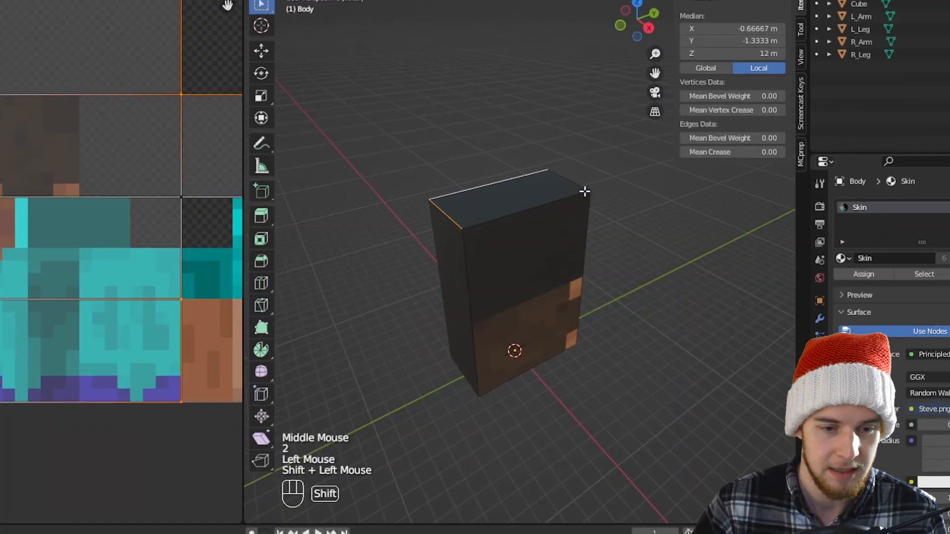
pyautogui.keyDown('shift'); pyautogui.click(585, 191); pyautogui.keyUp('shift')
pyautogui.keyDown('shift'); pyautogui.click(439, 261); pyautogui.keyUp('shift')
pyautogui.moveTo(497, 326); pyautogui.dragTo(494, 198, button='middle')
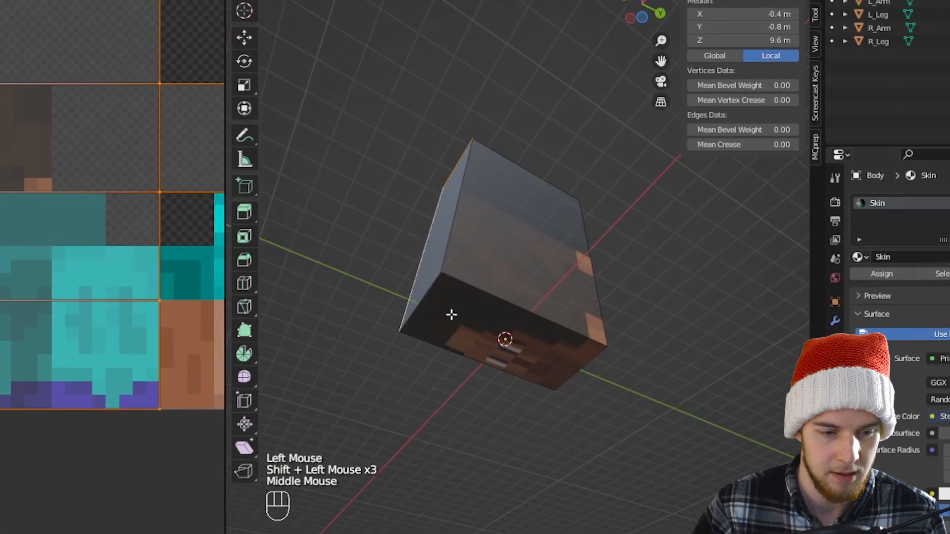
pyautogui.keyDown('shift'); pyautogui.click(424, 307); pyautogui.keyUp('shift')
pyautogui.keyDown('shift'); pyautogui.click(496, 364); pyautogui.keyUp('shift')
pyautogui.keyDown('shift'); pyautogui.click(578, 367); pyautogui.keyUp('shift')
pyautogui.keyDown('shift'); pyautogui.click(552, 329); pyautogui.keyUp('shift')
pyautogui.moveTo(552, 328); pyautogui.dragTo(587, 403, button='middle')
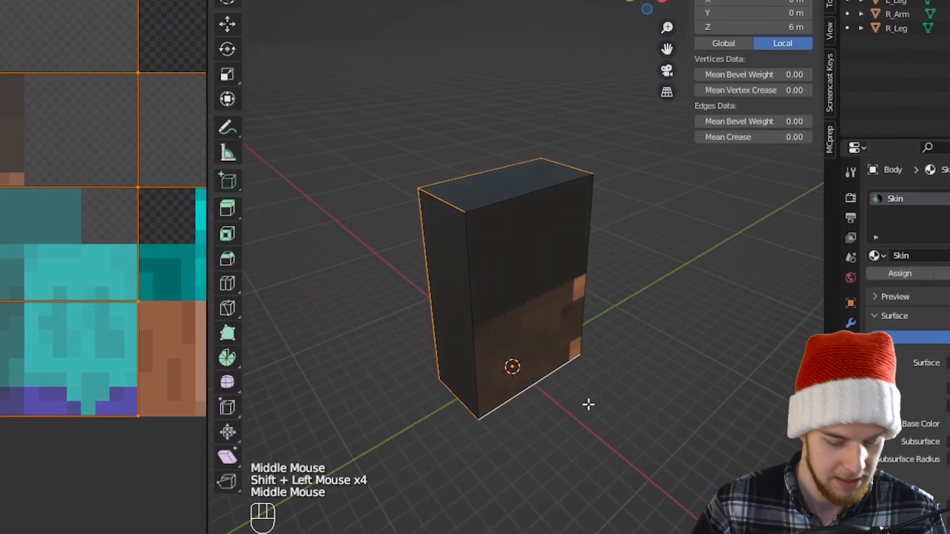
pyautogui.press('u')
pyautogui.click(656, 513)
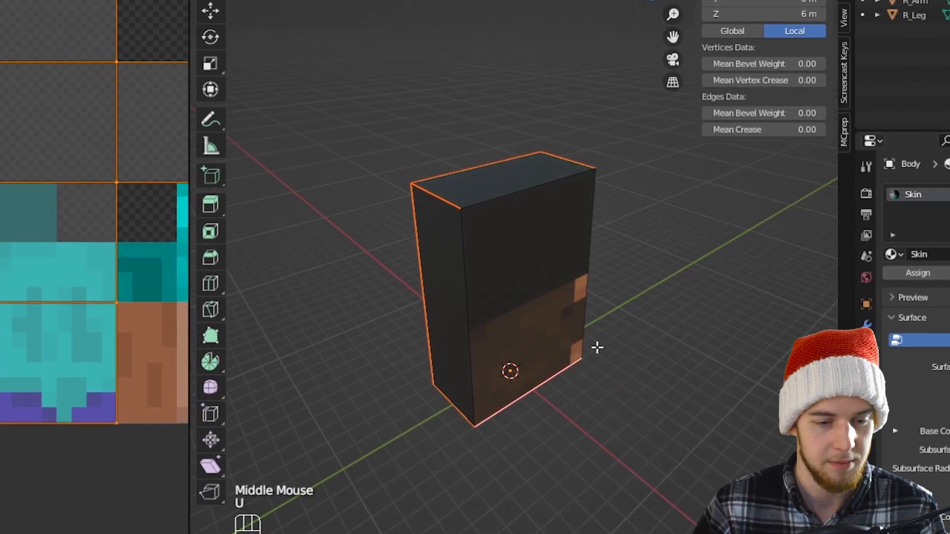
pyautogui.moveTo(596, 346); pyautogui.dragTo(583, 350, button='middle')
pyautogui.press('3')
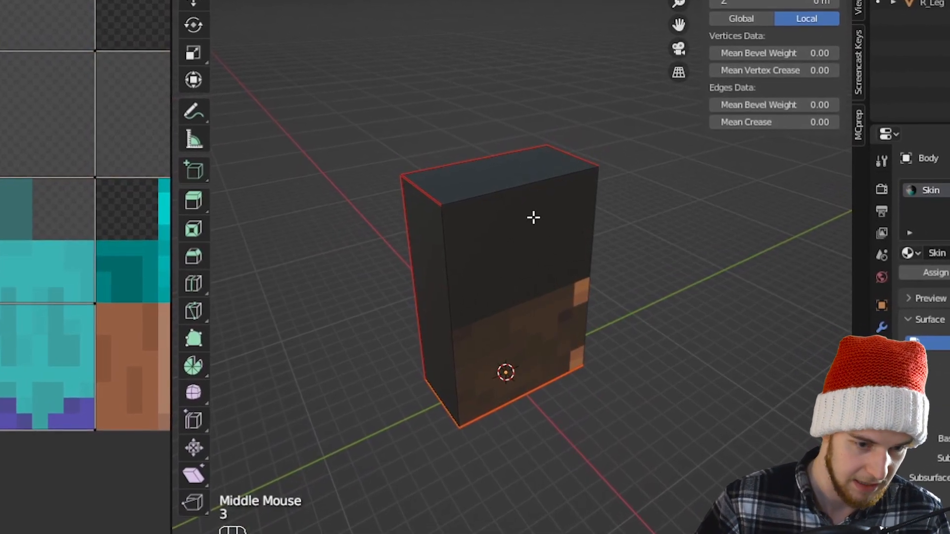
# Unwrap all faces of the body, rotate the UVs by 90° and move them over the shirt area of the skin
pyautogui.press('a')
pyautogui.press('u')
pyautogui.click(468, 43)
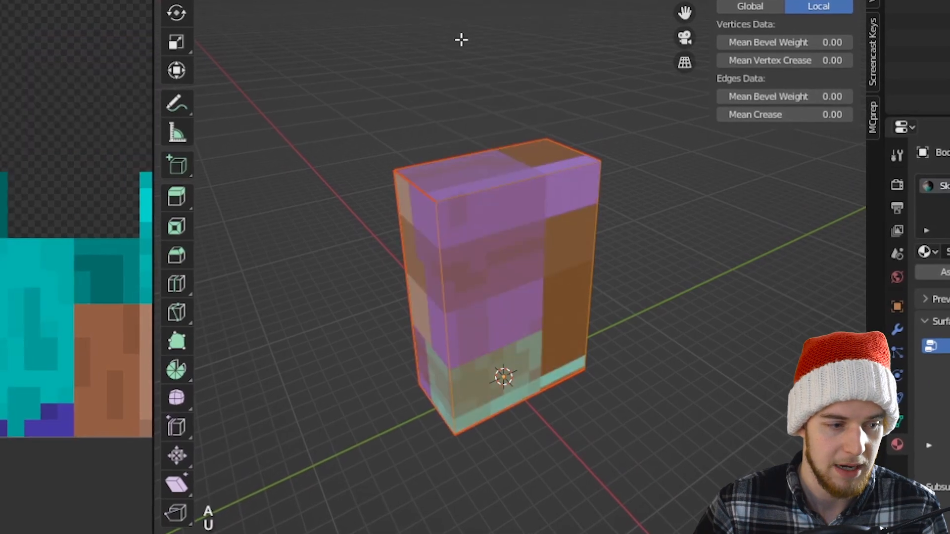
pyautogui.scroll(-3, 74, 268)
pyautogui.scroll(1, 74, 267)
pyautogui.keyDown('shift'); pyautogui.moveTo(30, 267); pyautogui.dragTo(112, 273, button='middle'); pyautogui.keyUp('shift')
pyautogui.click(255, 255)
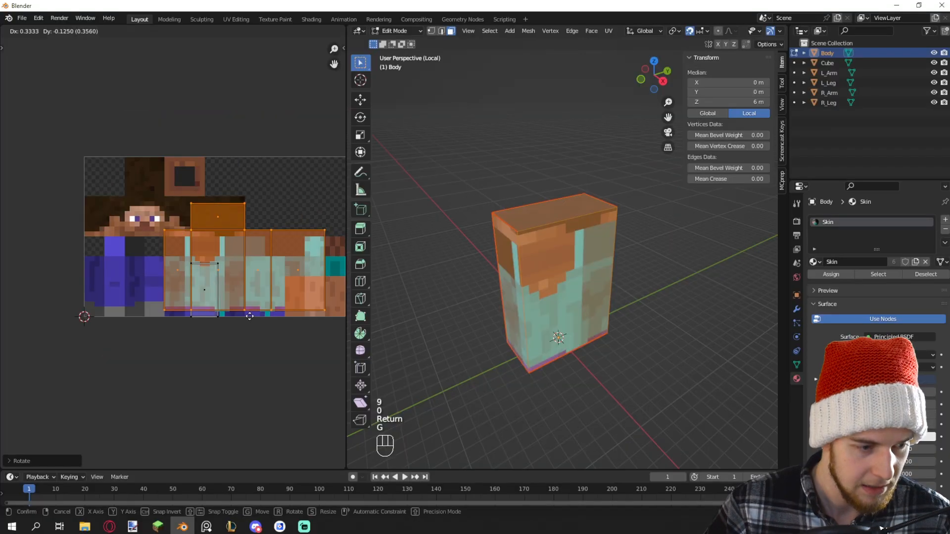
# Try to scale all of the body's UVs by 0.5
pyautogui.scroll(2, 392, 353)
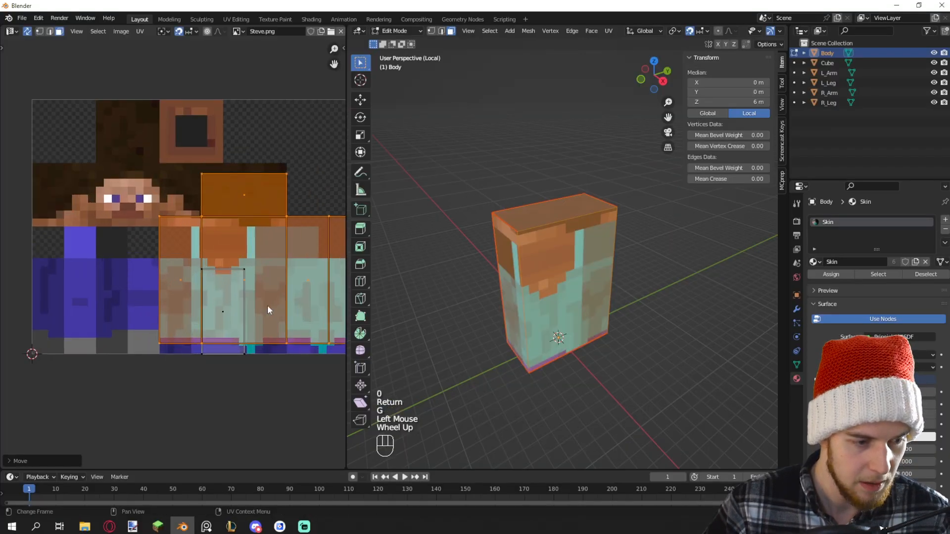
pyautogui.keyDown('shift'); pyautogui.moveTo(393, 353); pyautogui.dragTo(261, 288, button='middle'); pyautogui.keyUp('shift')
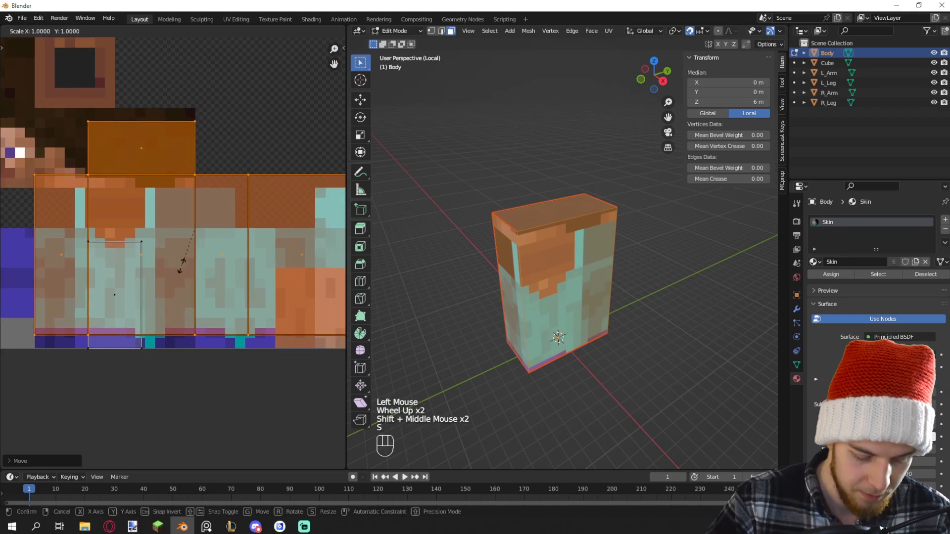
pyautogui.write('.5')
pyautogui.press('Return')
pyautogui.hotkey('ctrl', 'z')
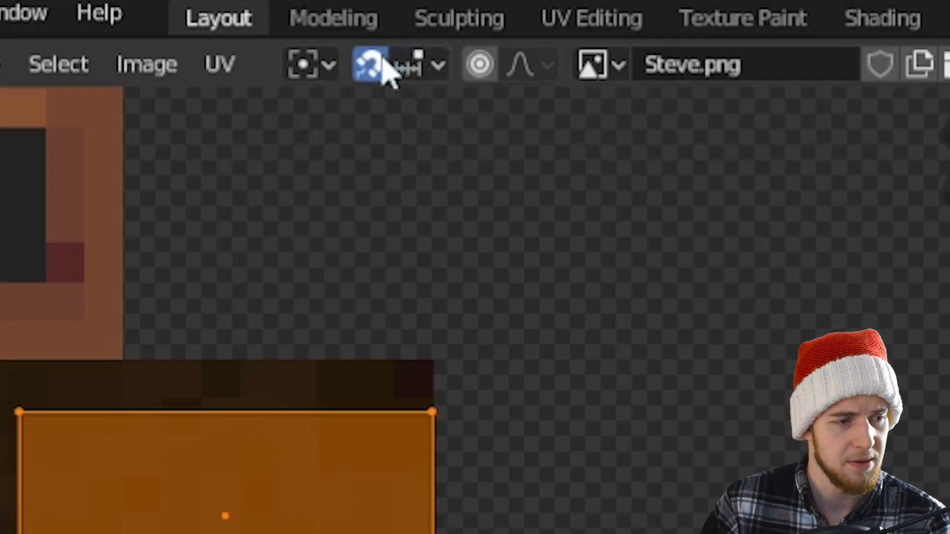
# Scale and move the body's UVs with snapping until the side and top faces line up with the skin's shirt area
pyautogui.click(415, 66)
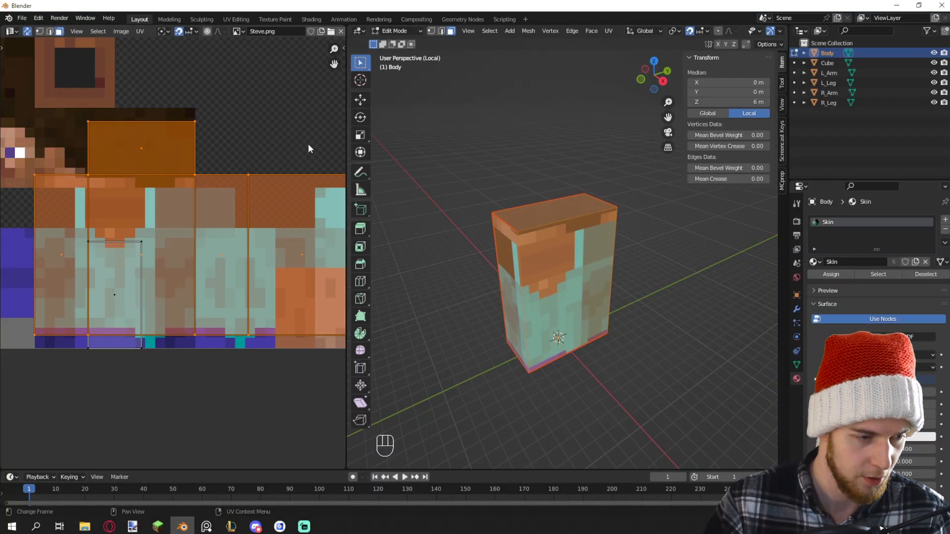
pyautogui.press('s')
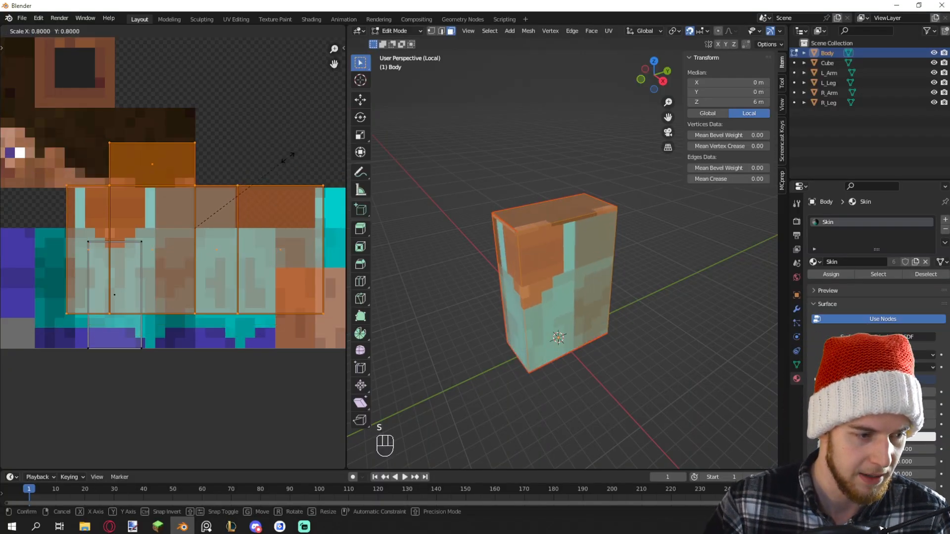
pyautogui.press('g')
pyautogui.click(270, 192)
pyautogui.press('s')
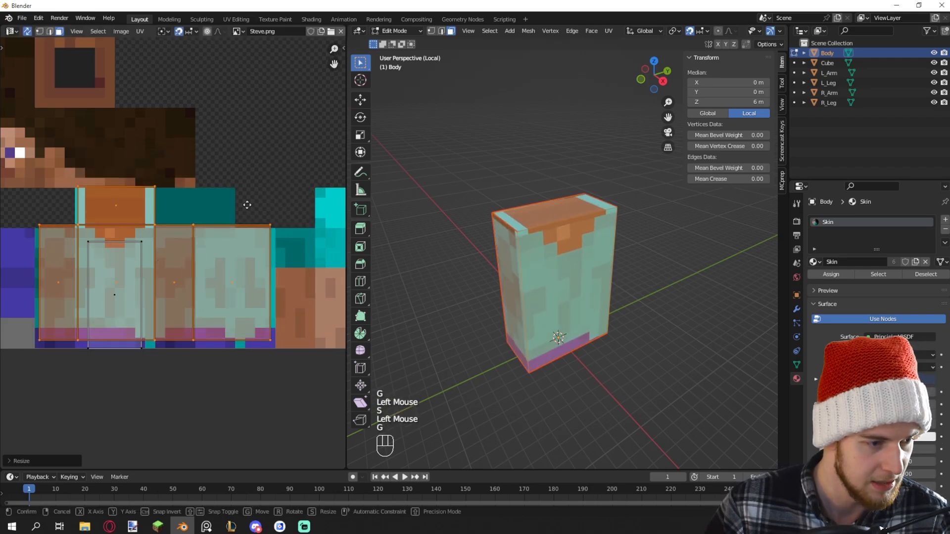
pyautogui.click(244, 209)
pyautogui.press('s')
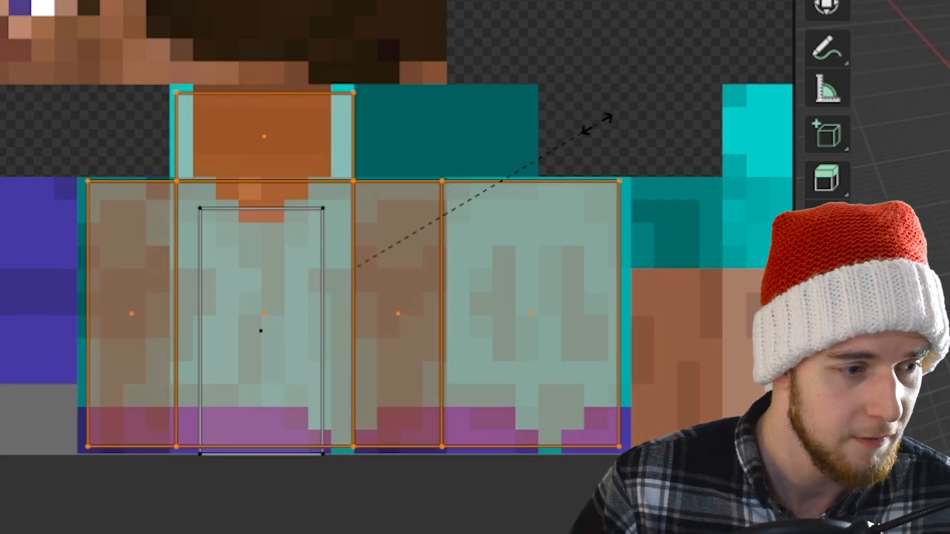
pyautogui.click(260, 205)
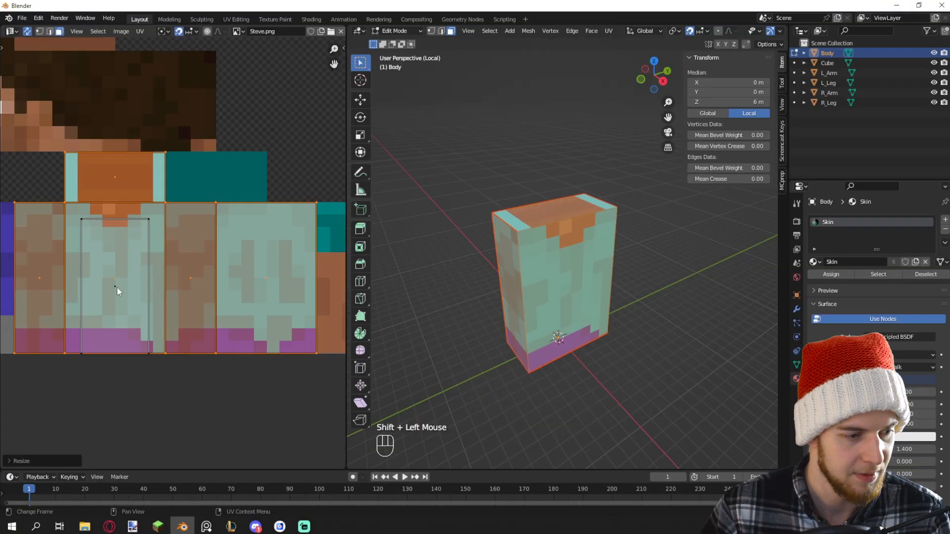
# Rotate the UV of the body's bottom face by 90°, move it onto the dark teal rectangle and scale it down
pyautogui.click(117, 290)
pyautogui.press('r')
pyautogui.press('9')
pyautogui.press('0')
pyautogui.press('Return')
pyautogui.press('g')
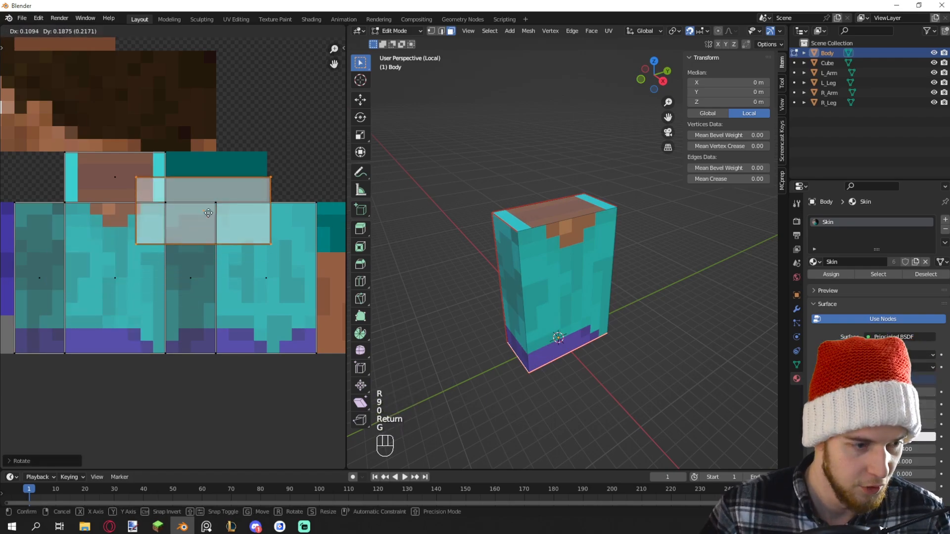
pyautogui.press('s')
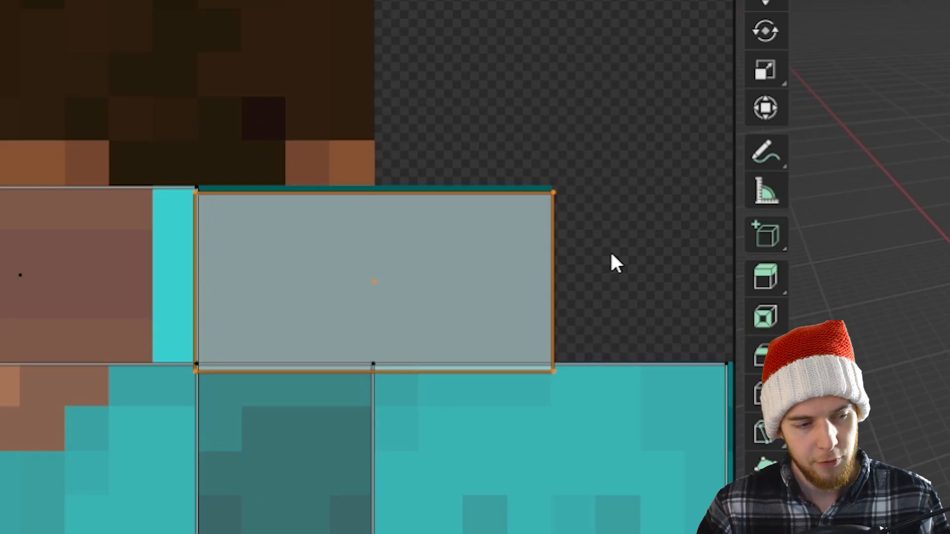
# Fine-tune the bottom face's UV with small scaling and moves along Y until it fits the dark teal rectangle
pyautogui.press('g')
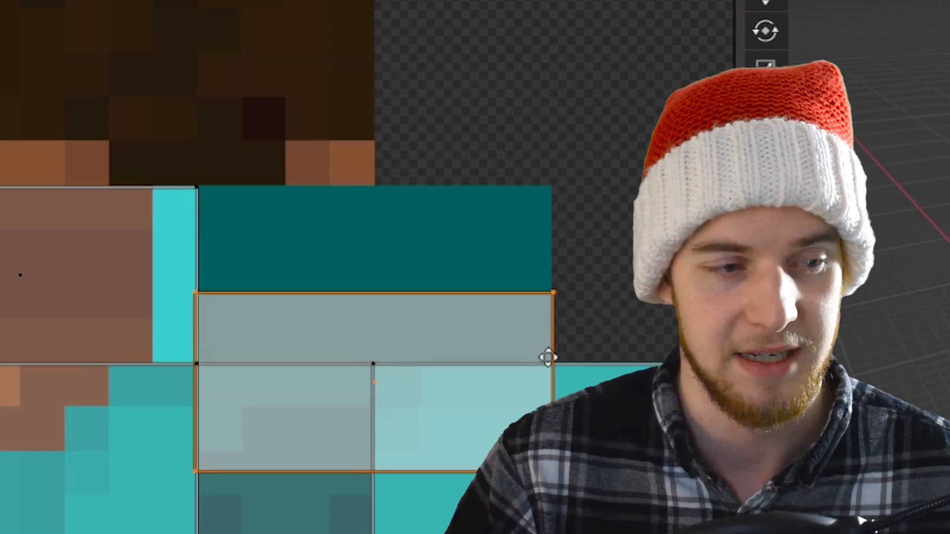
pyautogui.press('x')
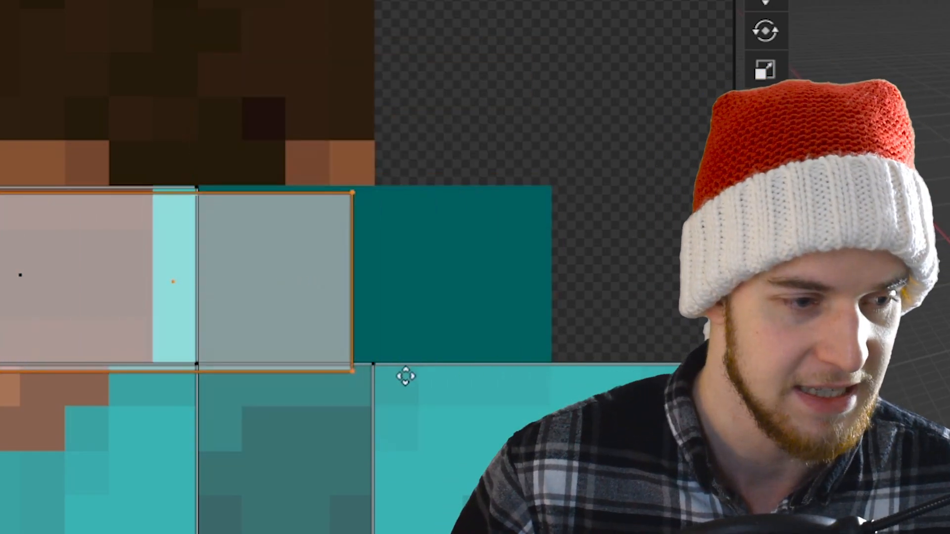
pyautogui.press('y')
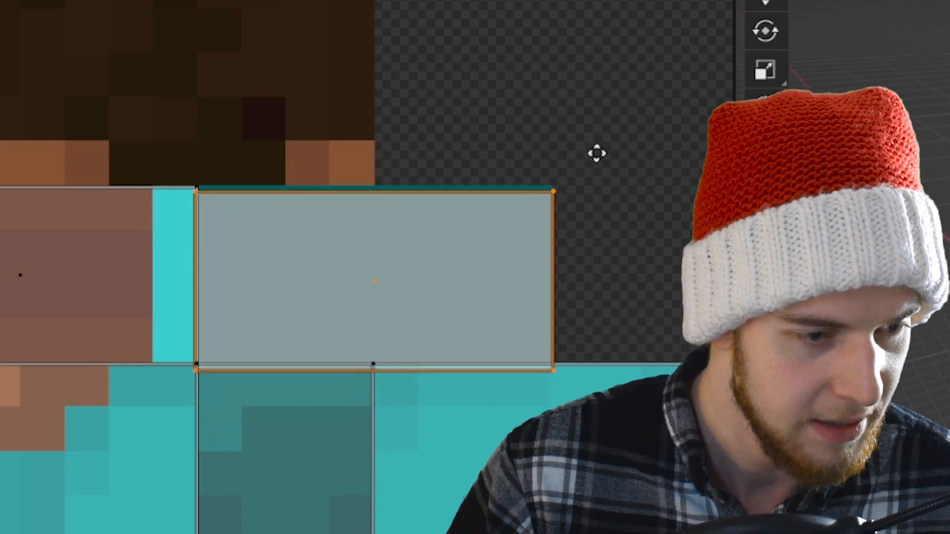
pyautogui.click(597, 146)
pyautogui.press('s')
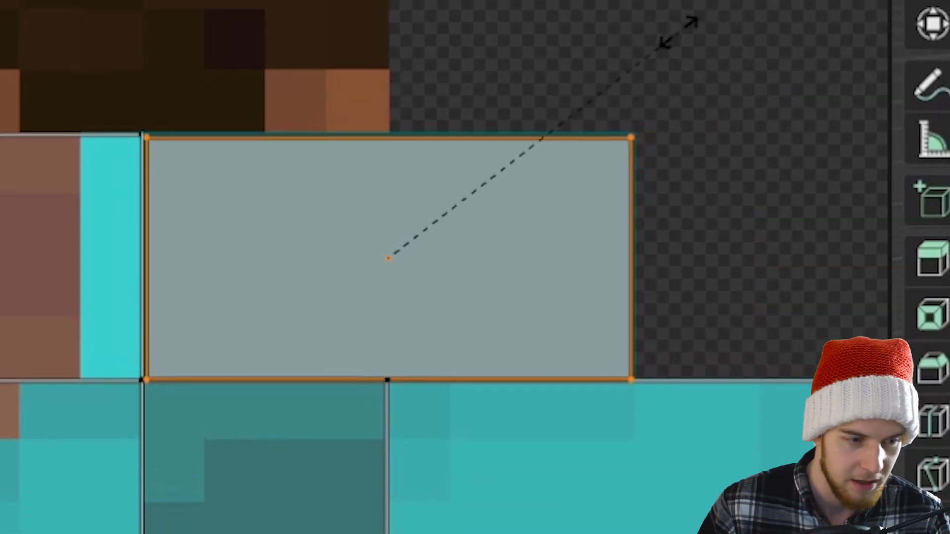
pyautogui.click(589, 111)
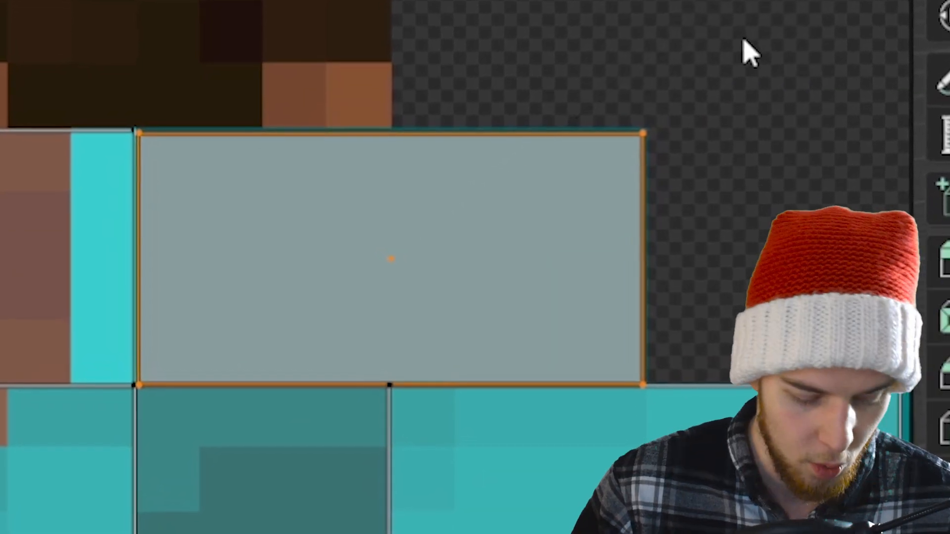
pyautogui.press('g')
pyautogui.press('y')
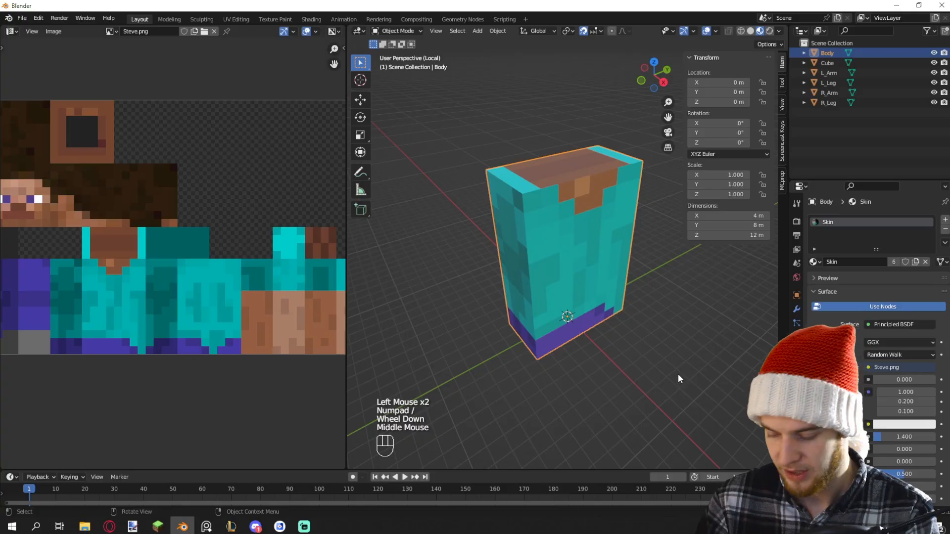
# Leave local view to show the whole character and deselect the body
pyautogui.press('KP_Divide')
pyautogui.click(420, 165)
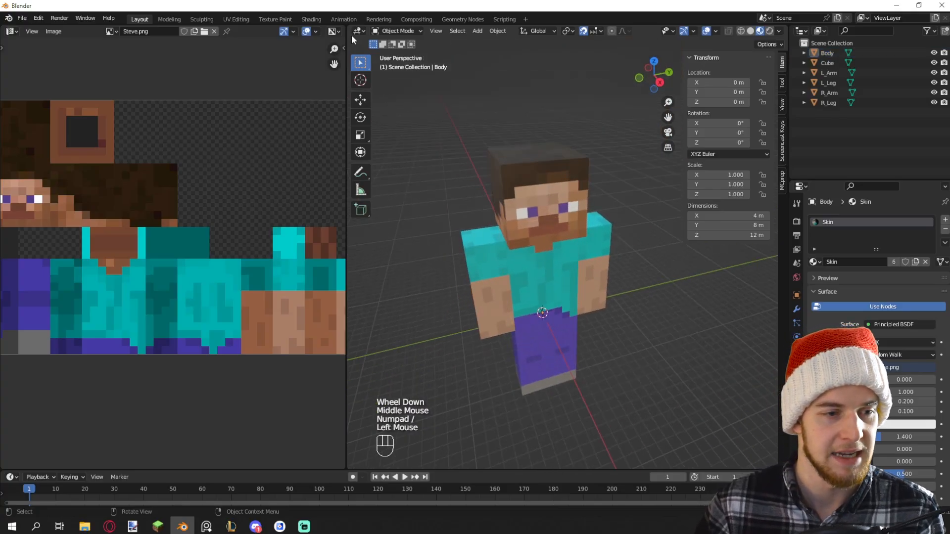
pyautogui.scroll(-2, 594, 257)
pyautogui.moveTo(593, 258); pyautogui.dragTo(572, 218, button='middle')
pyautogui.press('n')
pyautogui.press('n')
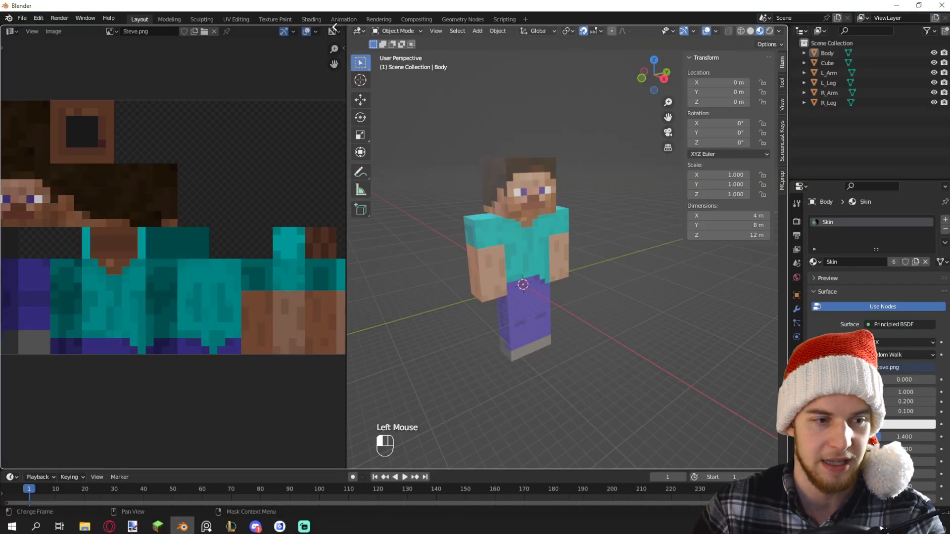
# Split extra areas off the 3D viewport and merge all of them, including the image area, into one large viewport
pyautogui.moveTo(334, 27); pyautogui.dragTo(334, 28)
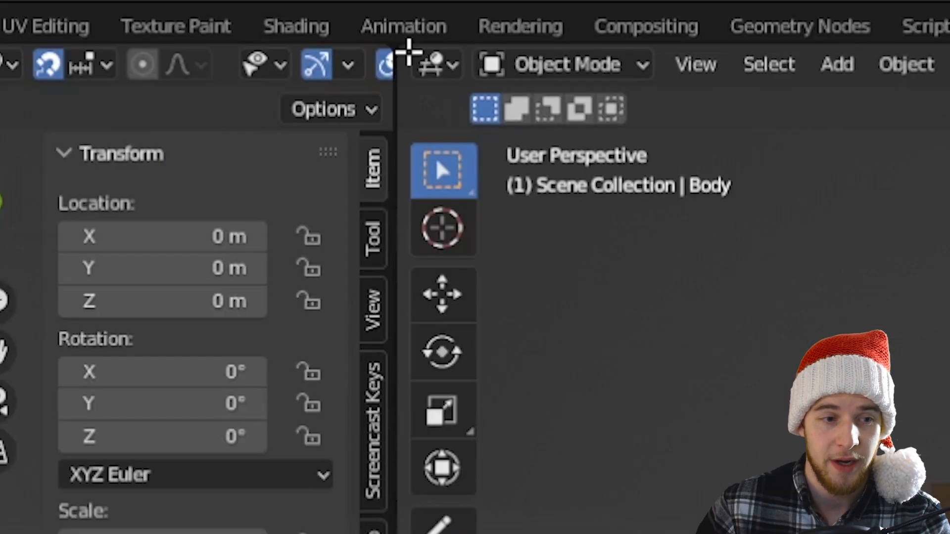
pyautogui.moveTo(345, 28); pyautogui.dragTo(441, 39)
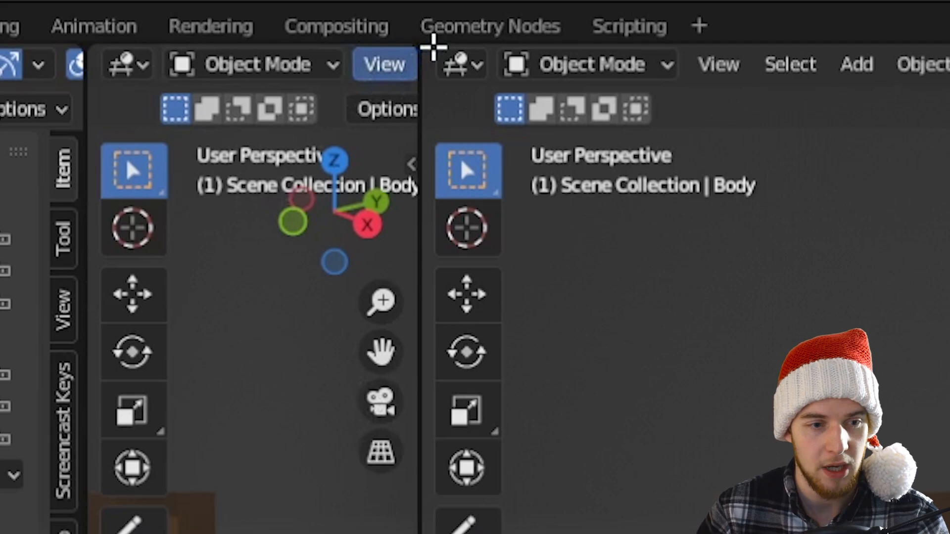
pyautogui.moveTo(433, 47); pyautogui.dragTo(218, 95)
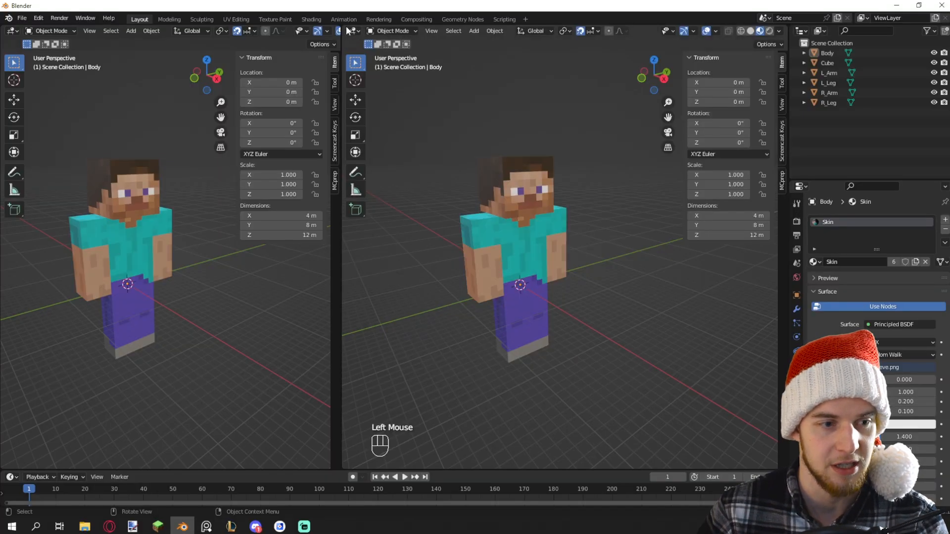
pyautogui.moveTo(345, 27); pyautogui.dragTo(323, 31)
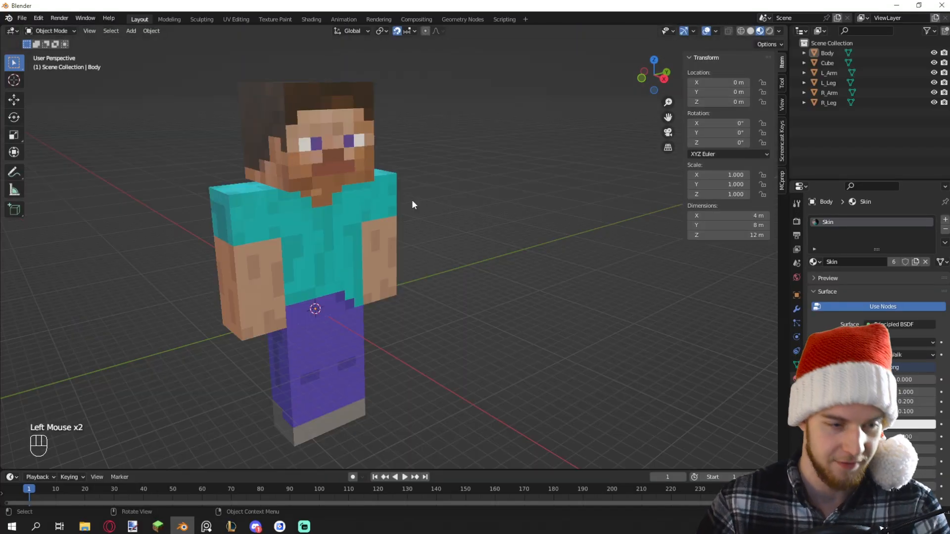
# Show the Skin material's nodes in a Shader Editor beside the 3D viewport, with the head selected
pyautogui.scroll(-1, 453, 194)
pyautogui.moveTo(454, 193); pyautogui.dragTo(404, 170, button='middle')
pyautogui.scroll(2, 409, 176)
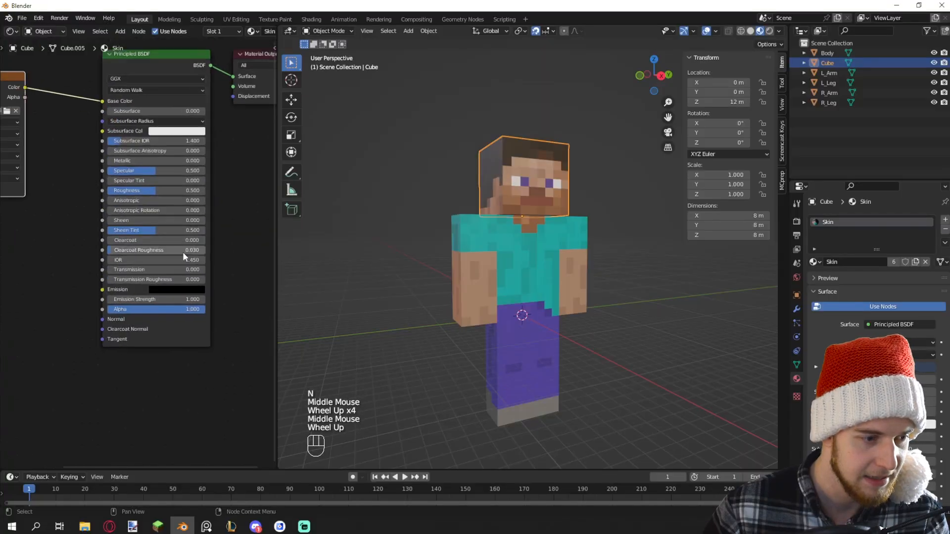
pyautogui.scroll(3, 182, 251)
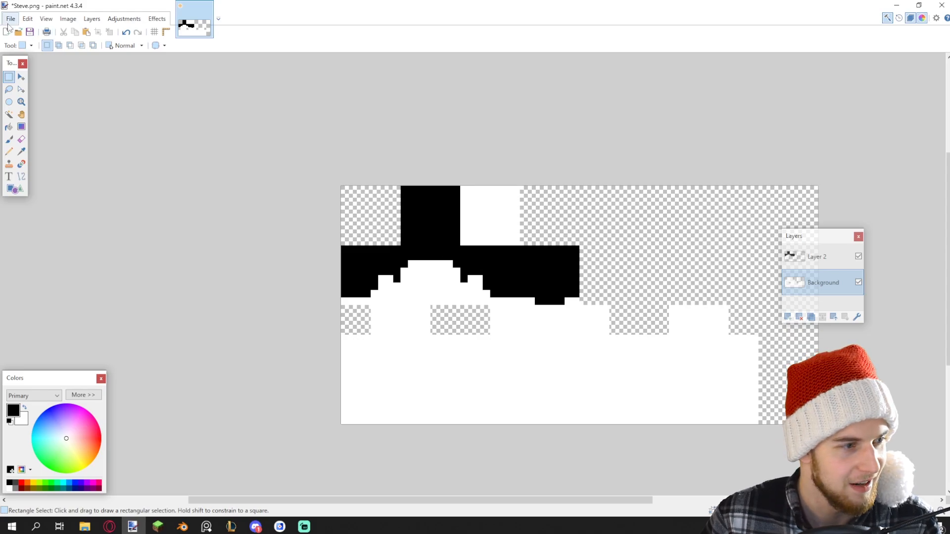
# In paint.net, save the black-and-white mask image as Steve_roughness
pyautogui.click(10, 18)
pyautogui.click(23, 93)
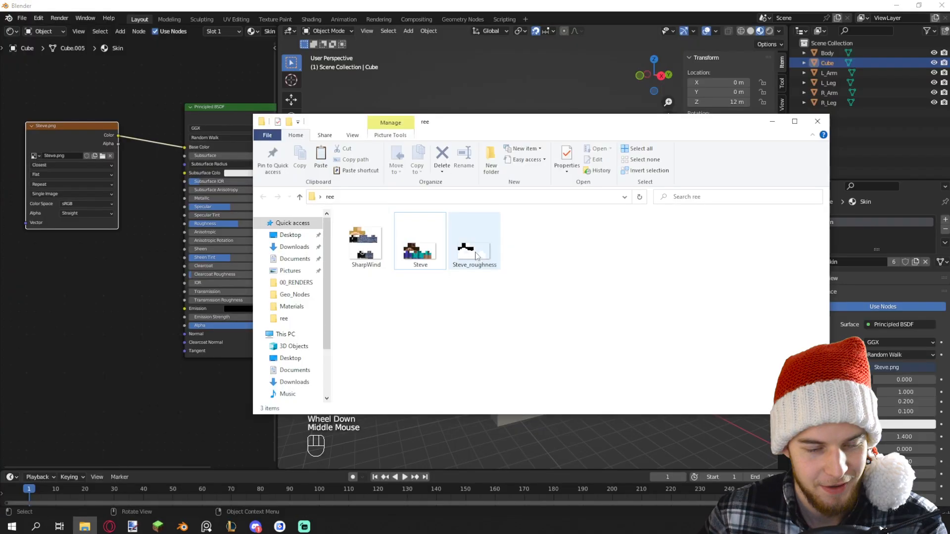
# Back in Blender, add Steve_roughness.png to the Skin material as an image texture and set its color space to Non-Color
pyautogui.moveTo(116, 272); pyautogui.dragTo(117, 271)
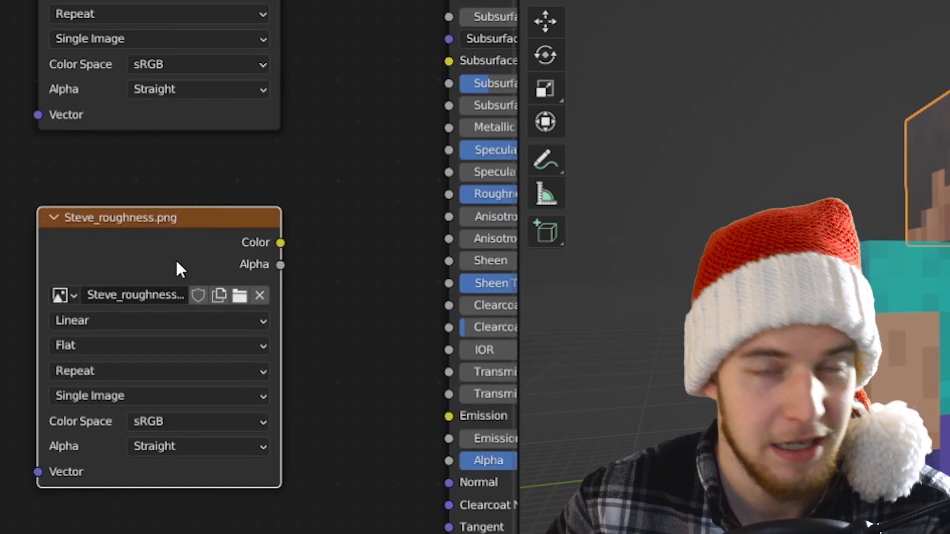
pyautogui.moveTo(301, 223); pyautogui.dragTo(142, 258, button='middle')
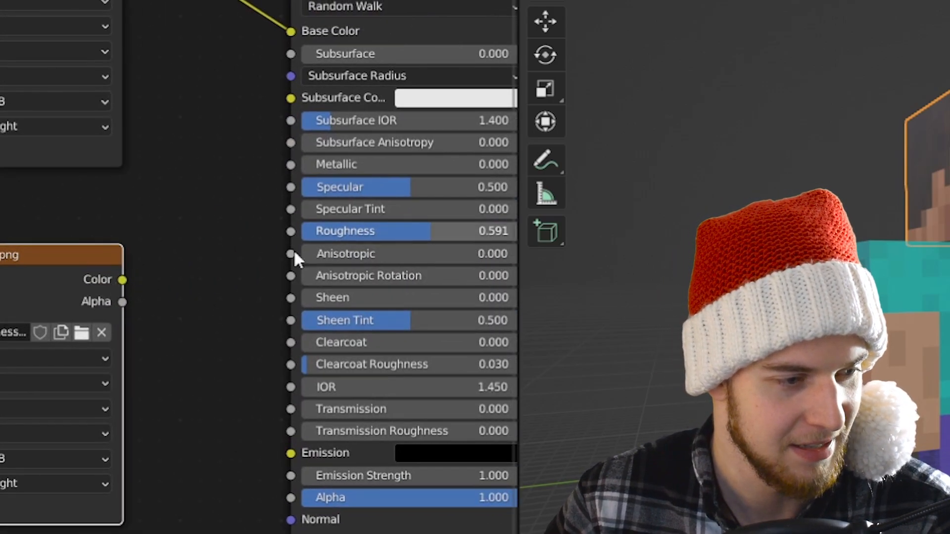
pyautogui.moveTo(74, 286); pyautogui.dragTo(293, 197, button='middle')
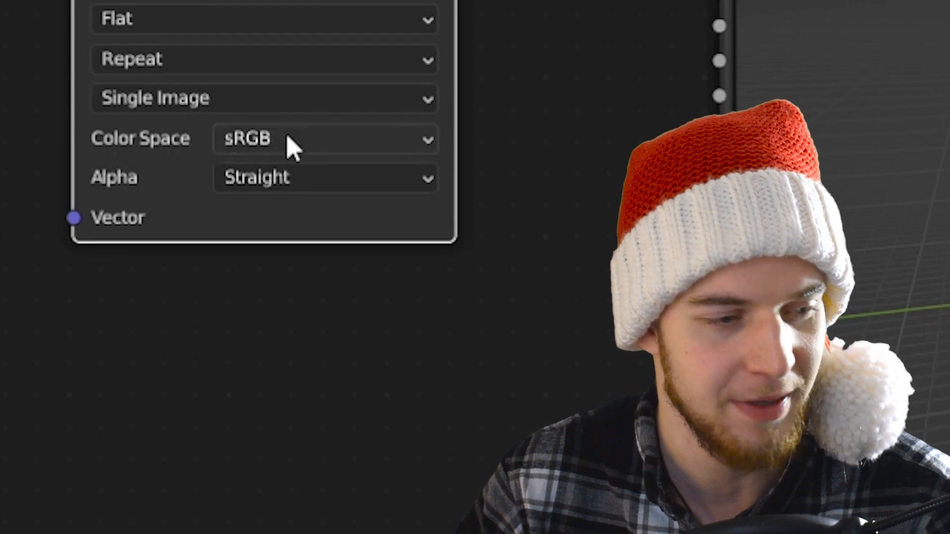
pyautogui.click(348, 139)
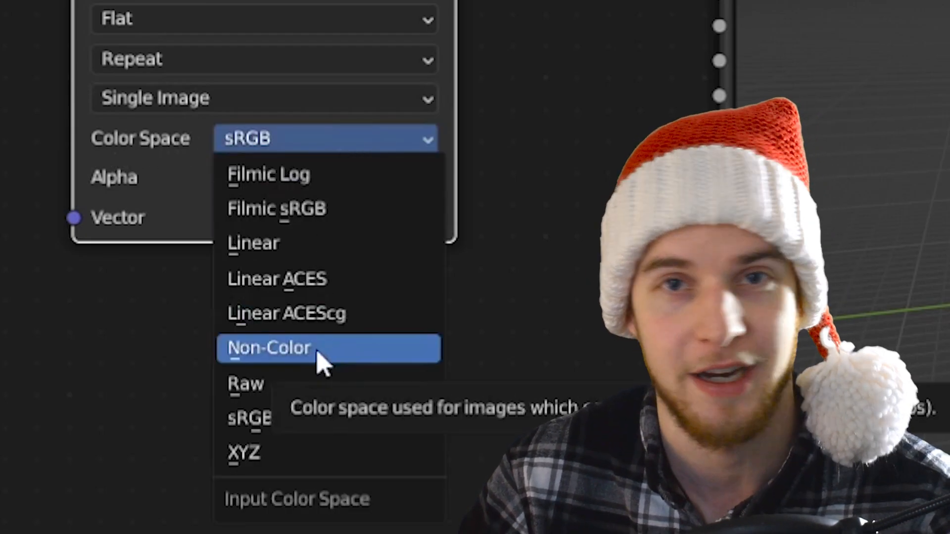
pyautogui.click(317, 351)
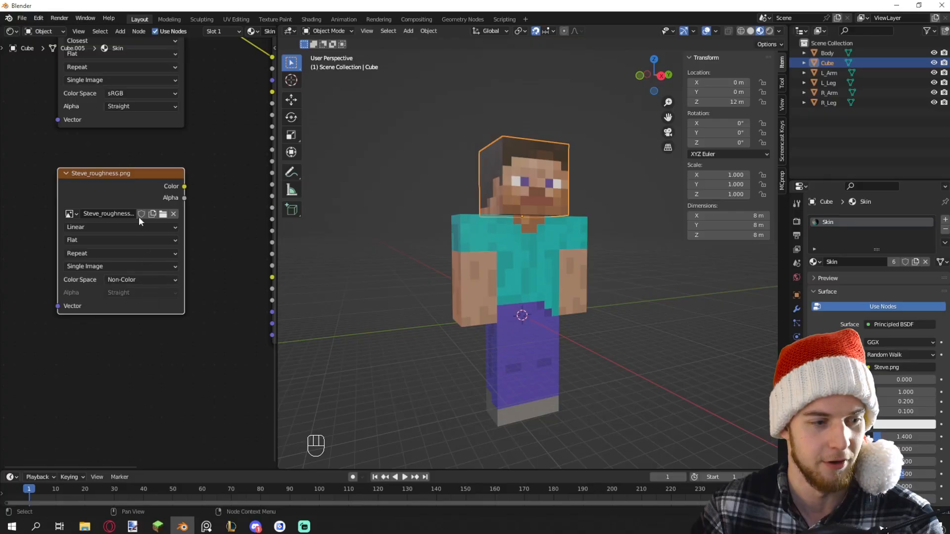
# Move the Steve_roughness.png texture node up and connect its Color output to the Roughness input of the Principled BSDF
pyautogui.moveTo(143, 184); pyautogui.dragTo(143, 155)
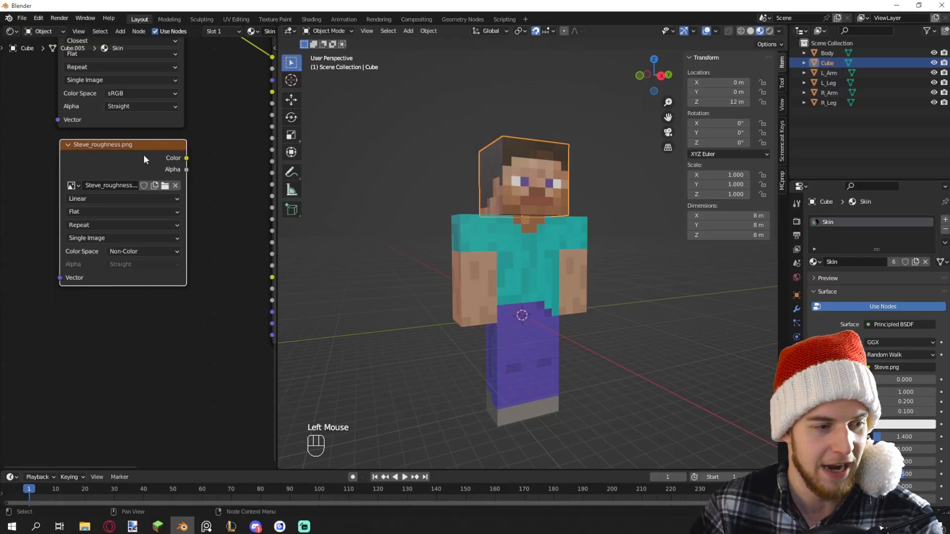
pyautogui.moveTo(181, 168); pyautogui.dragTo(68, 218, button='middle')
pyautogui.moveTo(136, 199); pyautogui.dragTo(333, 206)
pyautogui.moveTo(488, 147); pyautogui.dragTo(502, 203, button='middle')
pyautogui.scroll(3, 487, 143)
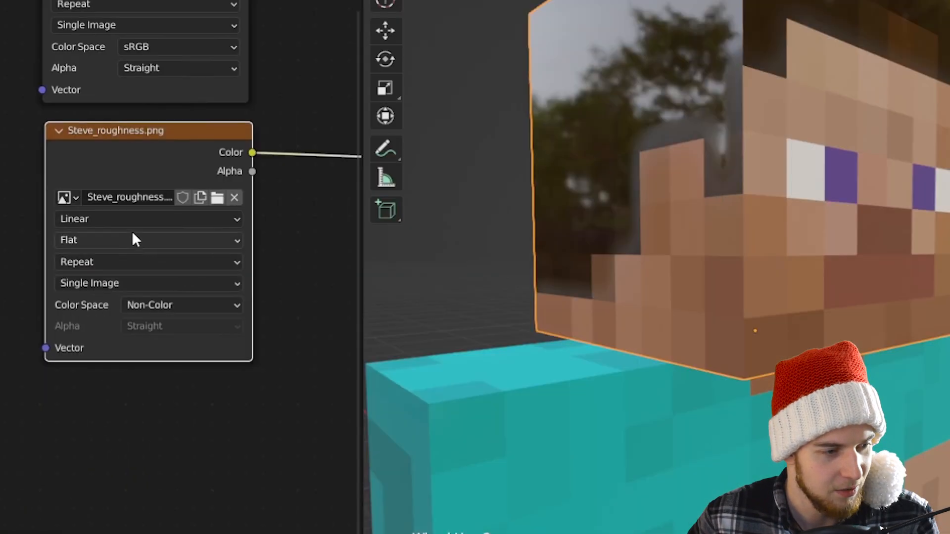
# Set the interpolation of the Steve_roughness.png texture node to Closest
pyautogui.click(120, 219)
pyautogui.click(101, 257)
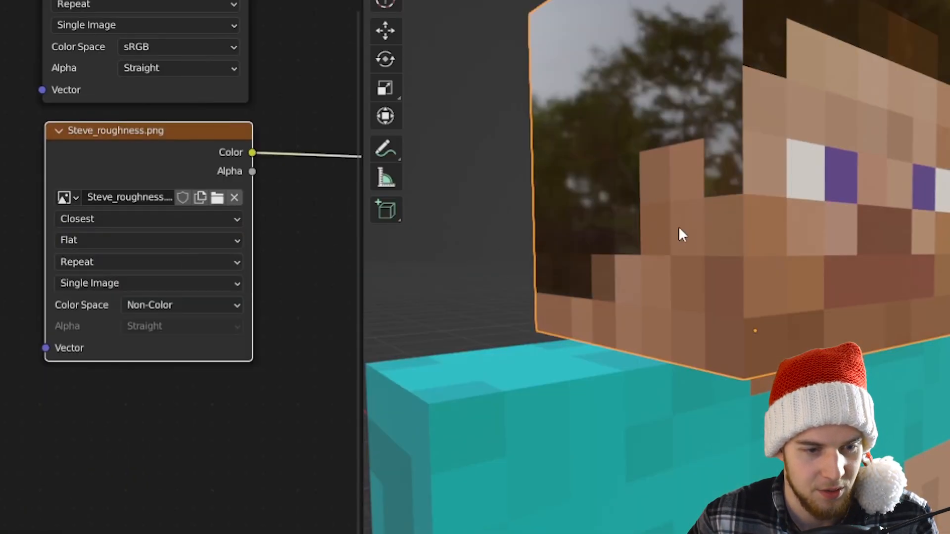
pyautogui.scroll(-1, 678, 227)
pyautogui.moveTo(678, 227); pyautogui.dragTo(686, 210, button='middle')
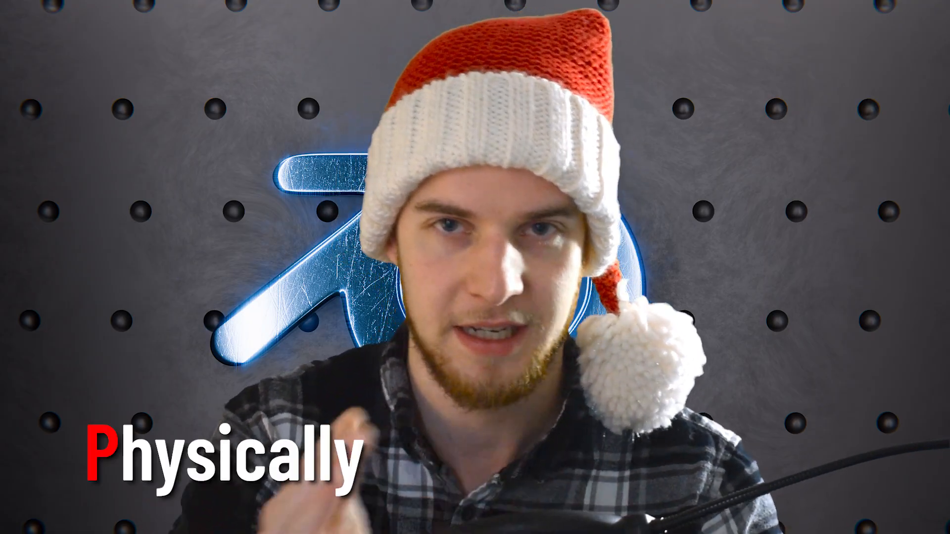
# Search the add-ons in the preferences for "node" and close the preferences window
pyautogui.click(55, 15)
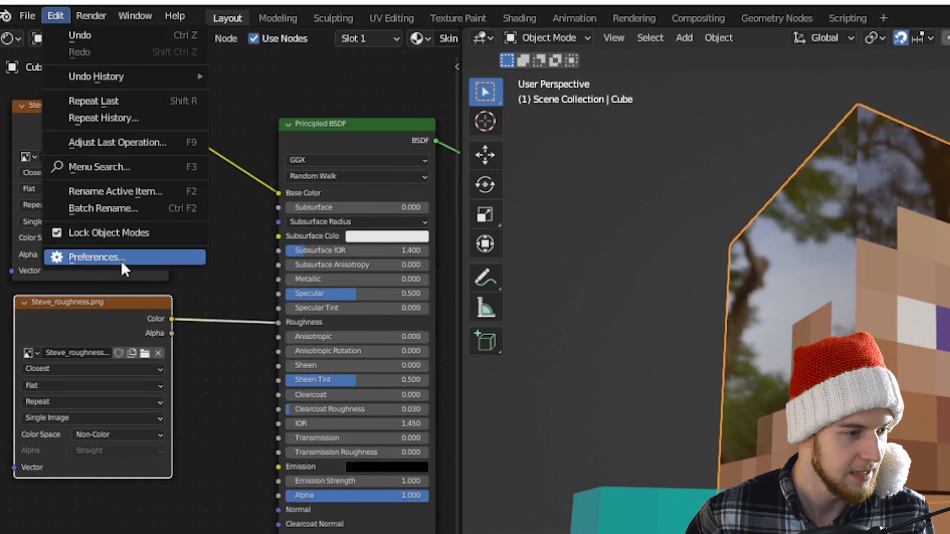
pyautogui.click(122, 263)
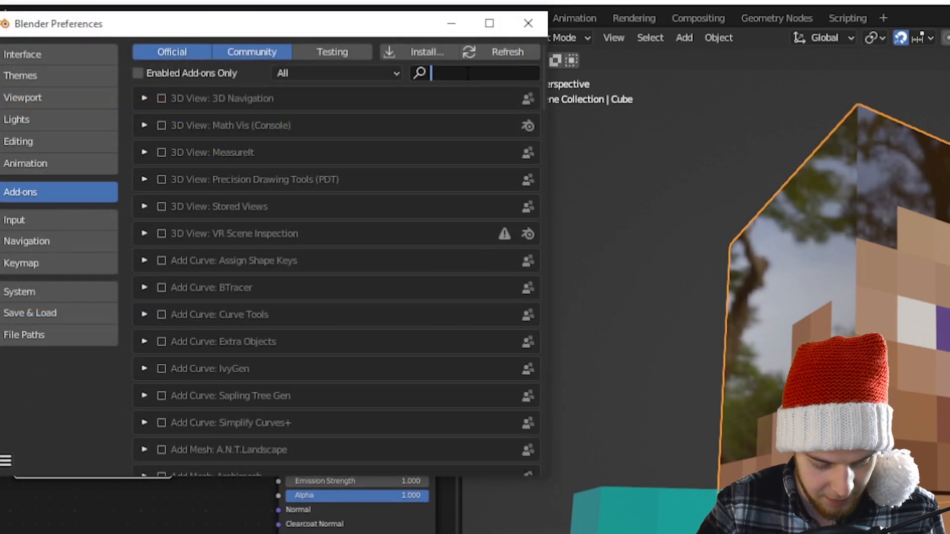
pyautogui.write('node')
pyautogui.click(528, 23)
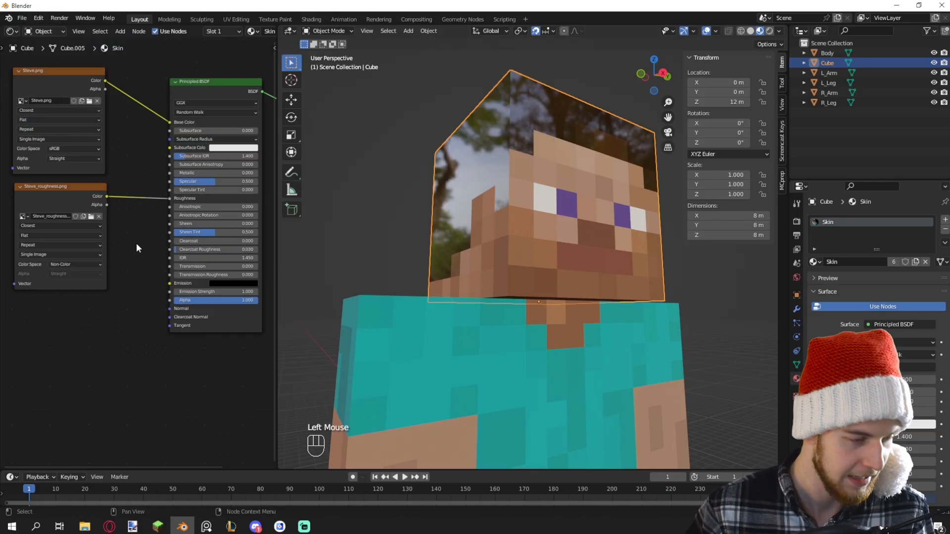
# Preview the Steve_roughness.png texture directly on the character and inspect the whole model
pyautogui.keyDown('ctrl'); pyautogui.keyDown('shift'); pyautogui.click(58, 195); pyautogui.keyUp('shift'); pyautogui.keyUp('ctrl')
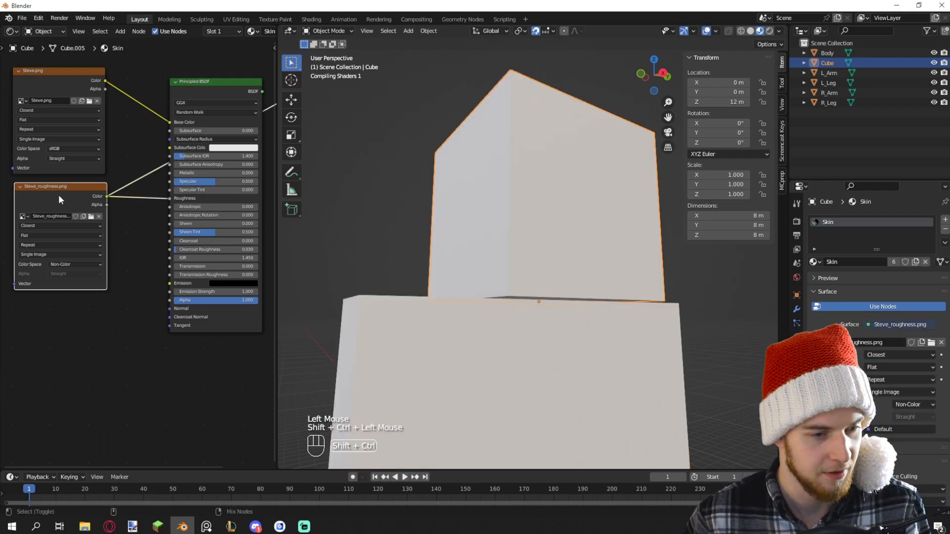
pyautogui.scroll(-2, 558, 284)
pyautogui.moveTo(557, 284)
pyautogui.mouseDown(button='middle')
pyautogui.moveTo(500, 314)
pyautogui.moveTo(560, 329)
pyautogui.moveTo(568, 278)
pyautogui.mouseUp(button='middle')
pyautogui.scroll(-1, 559, 329)
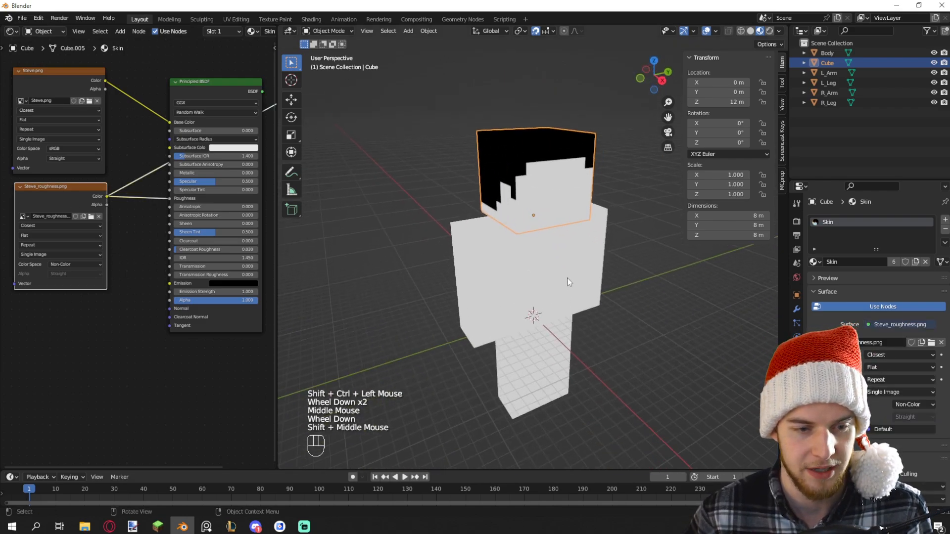
# Split the node editor, turn the lower area into a UV Editor, and display the head's UV layout in Edit Mode
pyautogui.moveTo(2, 467); pyautogui.dragTo(23, 262)
pyautogui.click(11, 270)
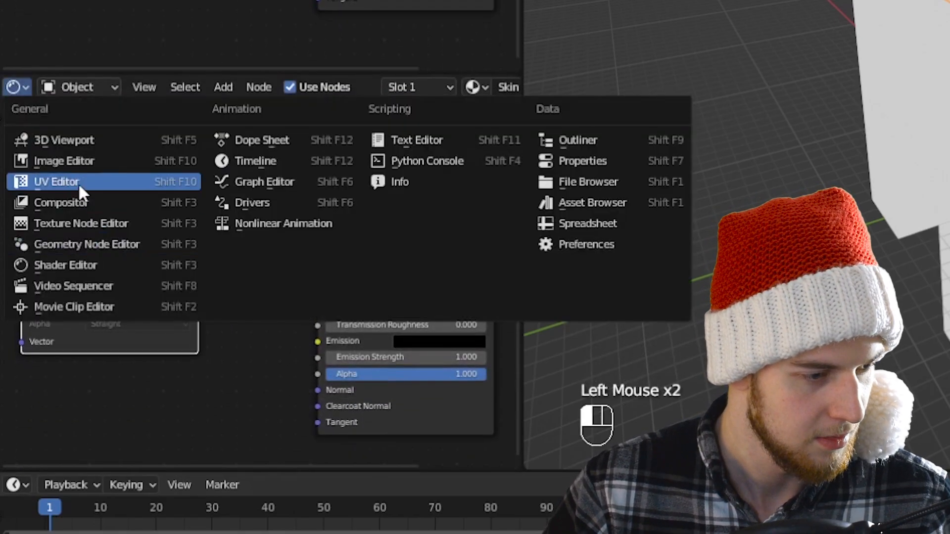
pyautogui.click(79, 183)
pyautogui.press('Tab')
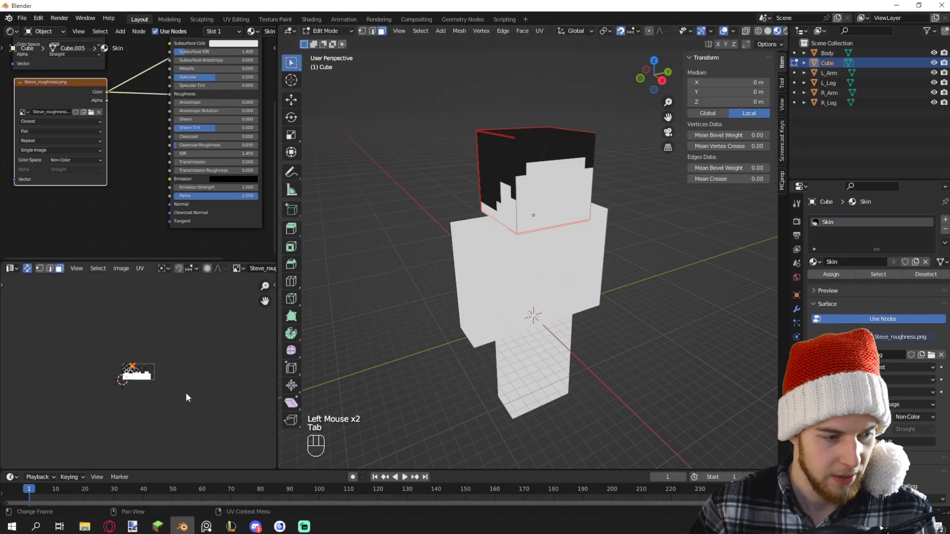
pyautogui.scroll(4, 307, 331)
pyautogui.keyDown('shift'); pyautogui.moveTo(287, 344); pyautogui.dragTo(315, 224, button='middle'); pyautogui.keyUp('shift')
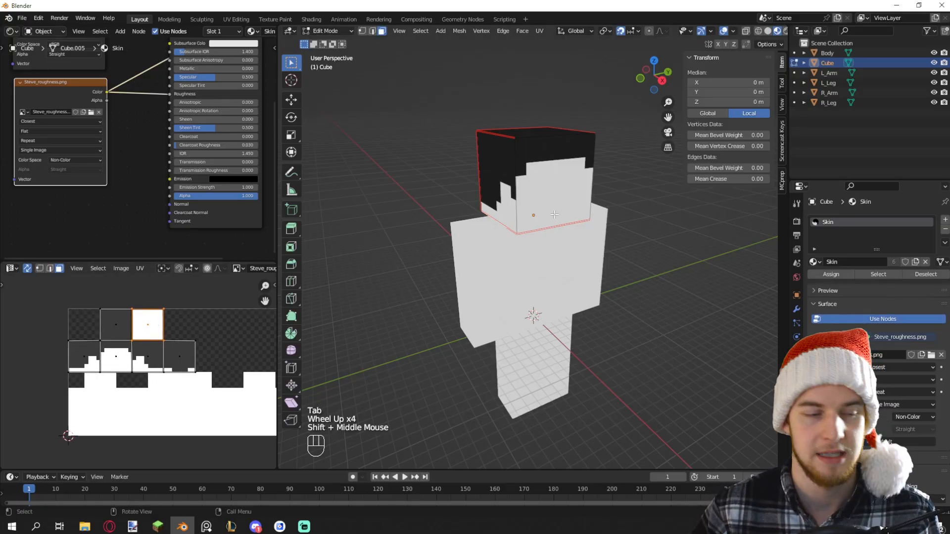
pyautogui.moveTo(217, 270); pyautogui.dragTo(130, 269, button='middle')
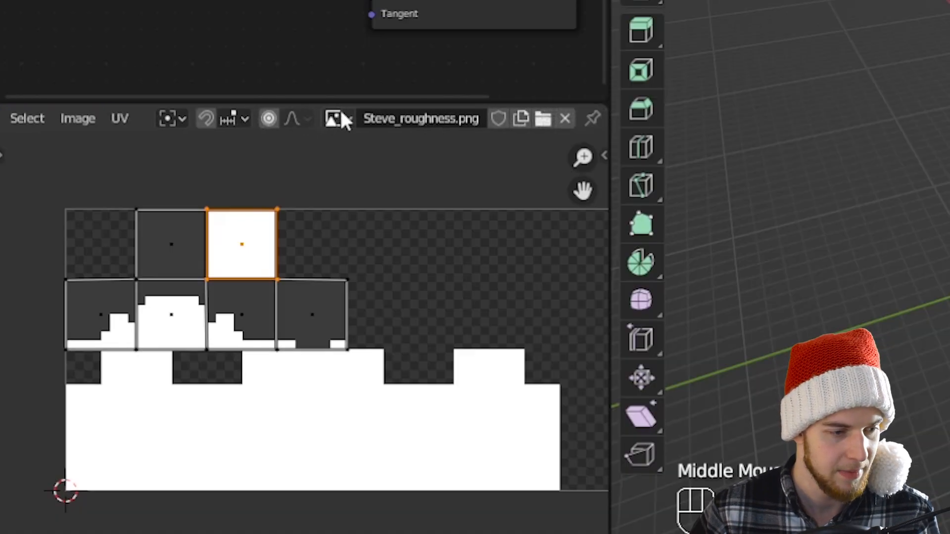
# Show Steve.png behind the head's UVs for comparison, and switch back to Steve_roughness.png
pyautogui.click(151, 269)
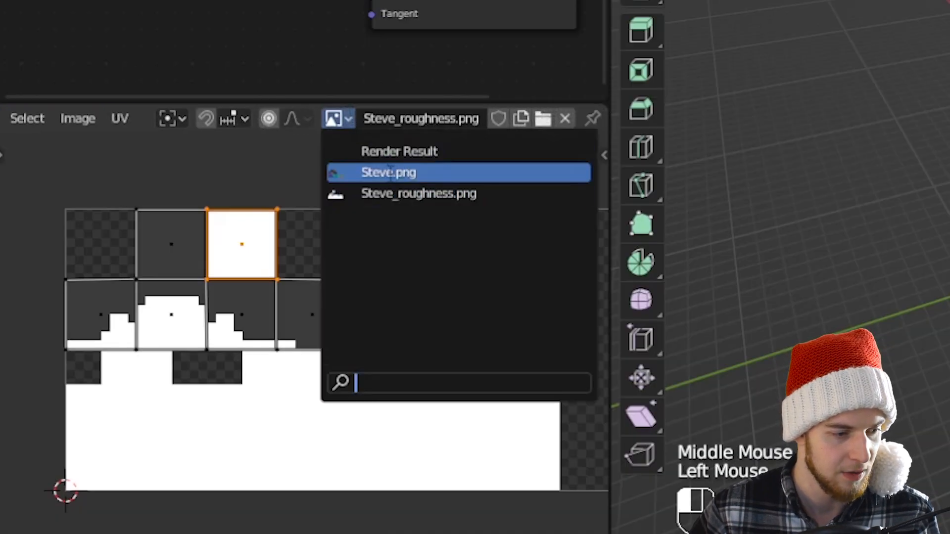
pyautogui.click(390, 172)
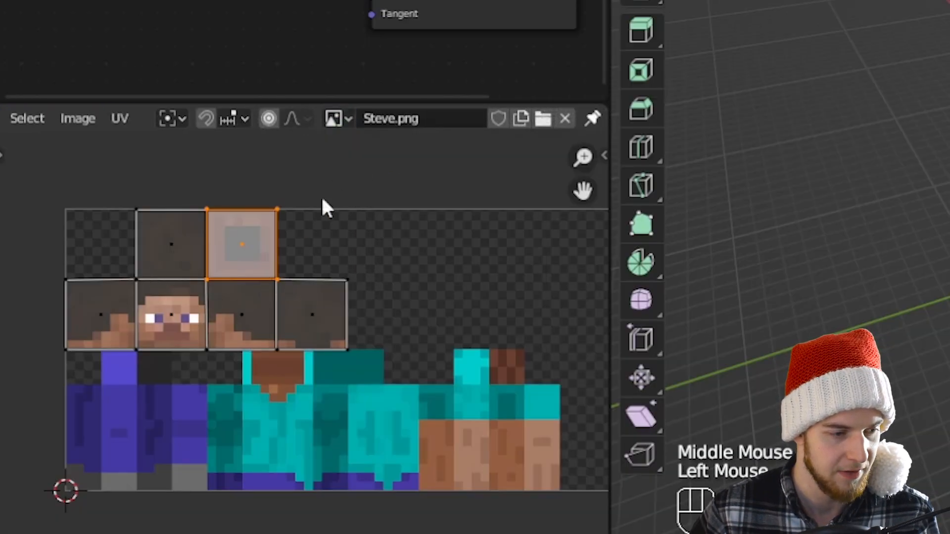
pyautogui.click(335, 119)
pyautogui.click(352, 193)
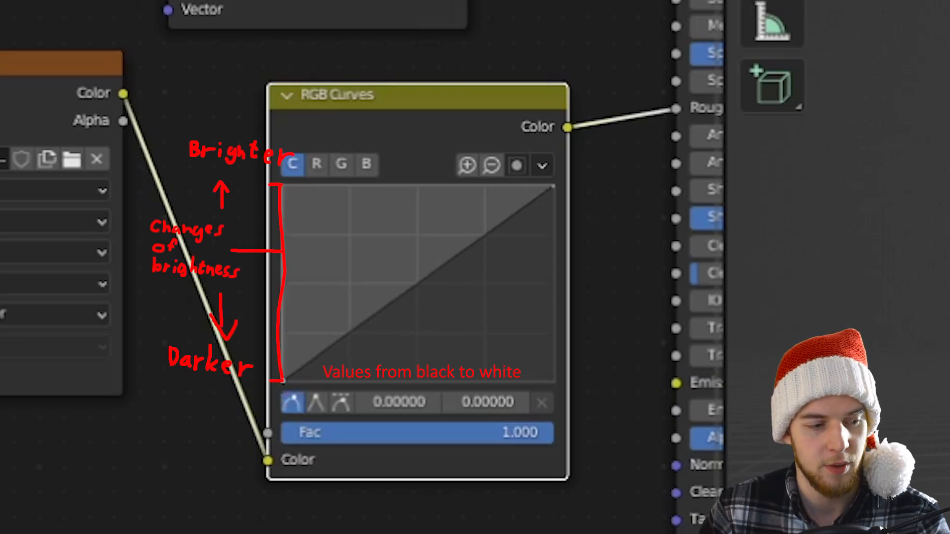
# Raise the black point of the RGB Curves node between the roughness texture and the shader to about 0.38
pyautogui.moveTo(283, 381); pyautogui.dragTo(283, 317)
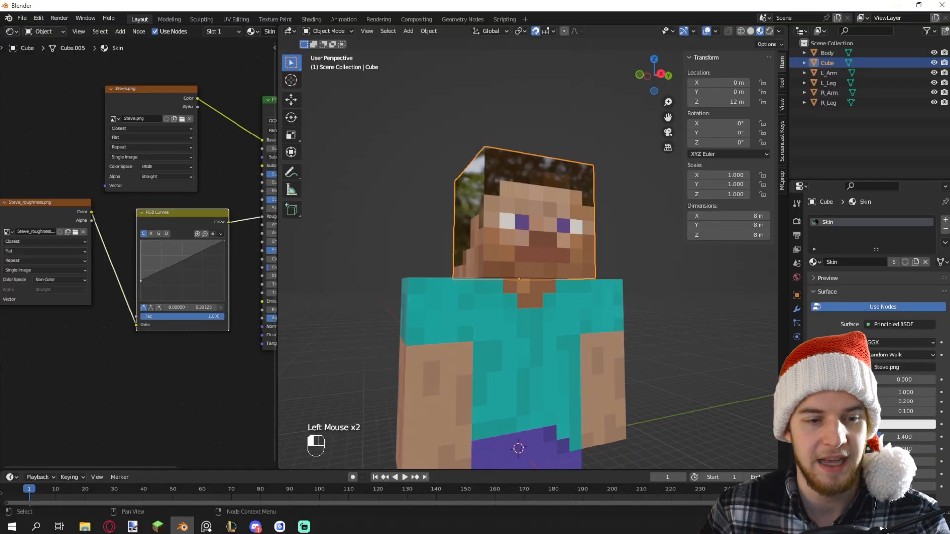
pyautogui.moveTo(562, 319); pyautogui.dragTo(524, 314, button='middle')
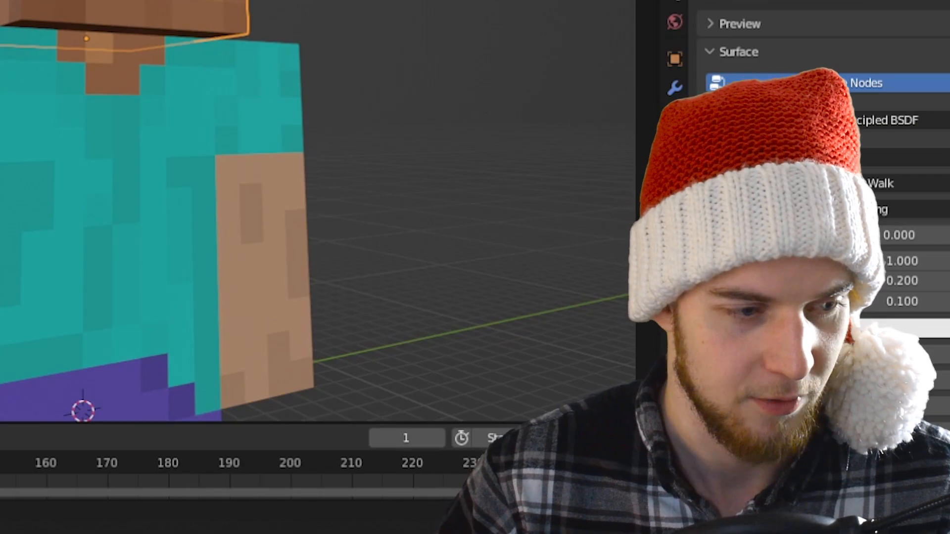
pyautogui.moveTo(138, 276); pyautogui.dragTo(134, 268)
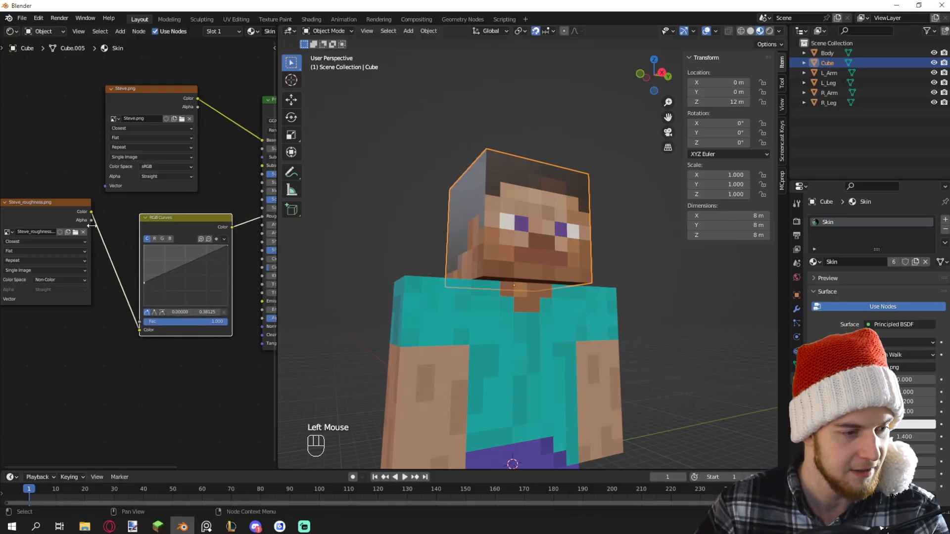
pyautogui.moveTo(256, 224); pyautogui.dragTo(227, 216)
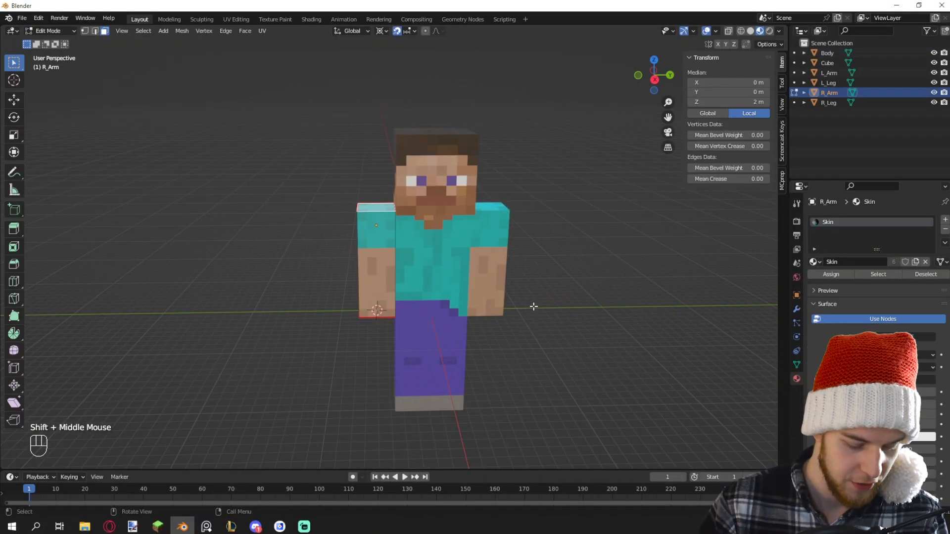
# Try rotating the right arm's geometry in Edit Mode
pyautogui.press('r')
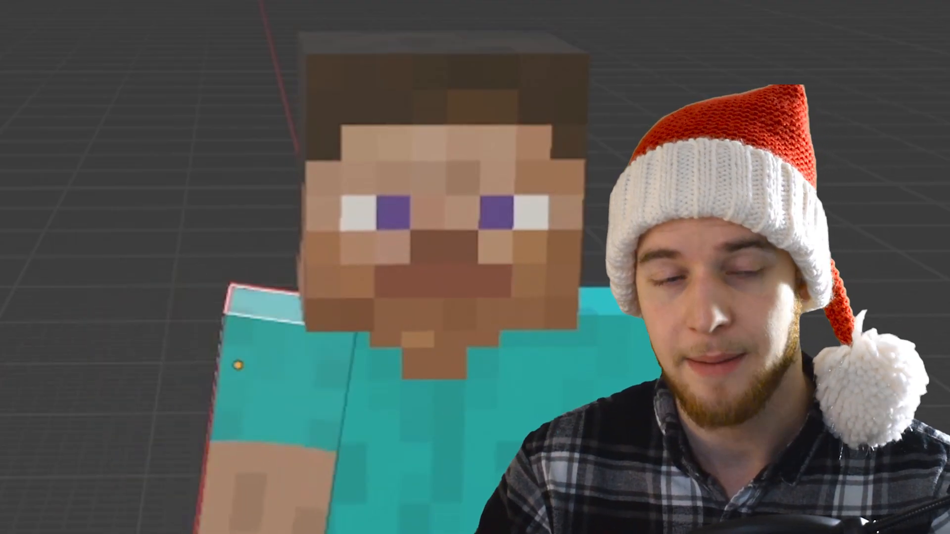
pyautogui.press('Escape')
pyautogui.press('r')
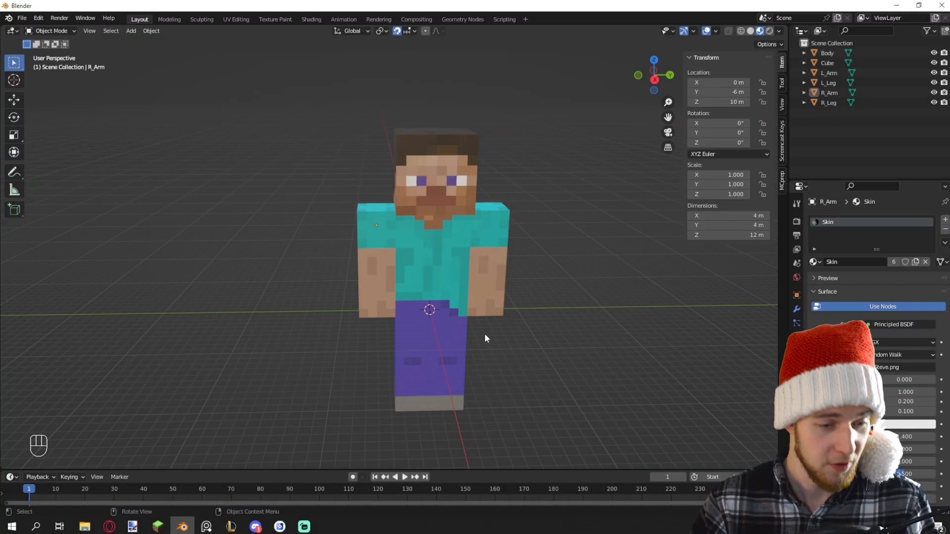
# Select the character's body parts one after another to check where each origin point sits
pyautogui.click(485, 334)
pyautogui.keyDown('shift'); pyautogui.moveTo(485, 334); pyautogui.dragTo(492, 257, button='middle'); pyautogui.keyUp('shift')
pyautogui.scroll(2, 473, 311)
pyautogui.scroll(2, 492, 257)
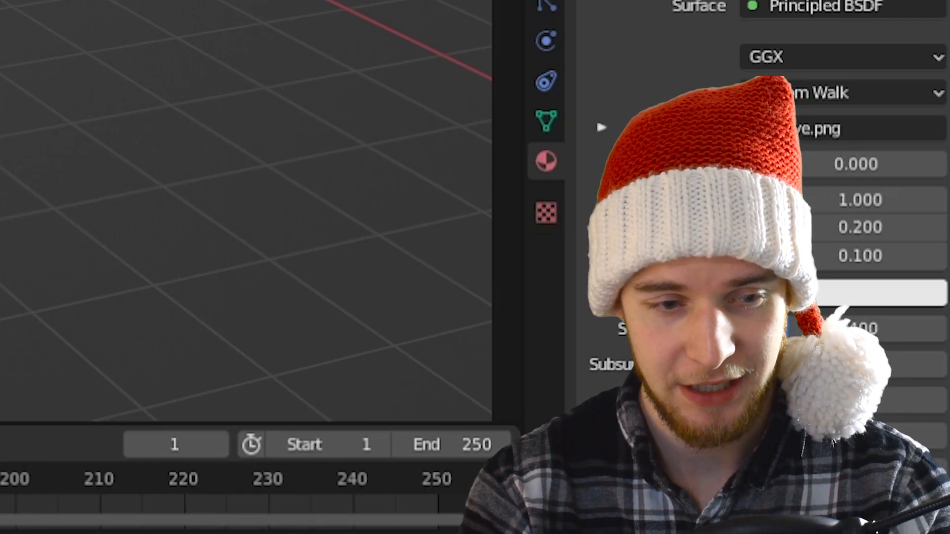
pyautogui.scroll(-2, 446, 359)
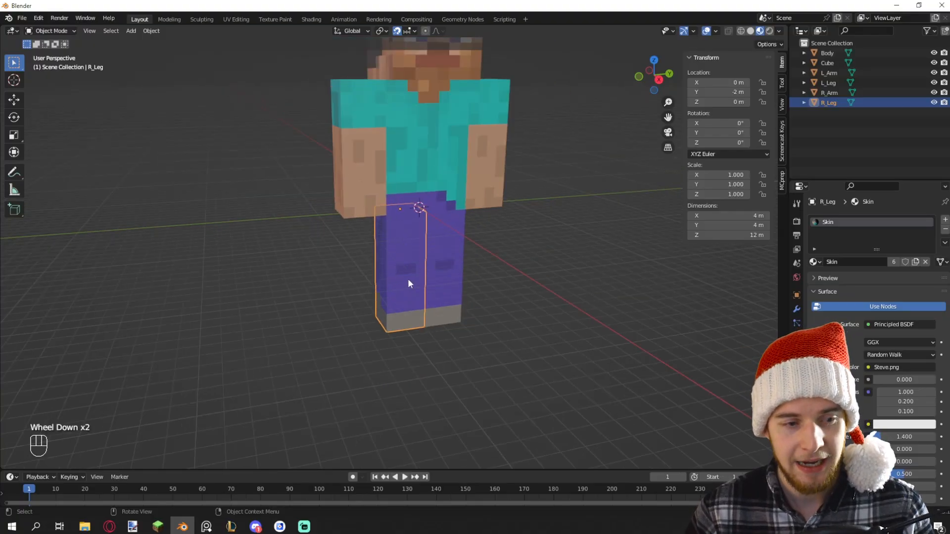
pyautogui.keyDown('shift'); pyautogui.moveTo(430, 185); pyautogui.dragTo(435, 141, button='middle'); pyautogui.keyUp('shift')
pyautogui.click(356, 237)
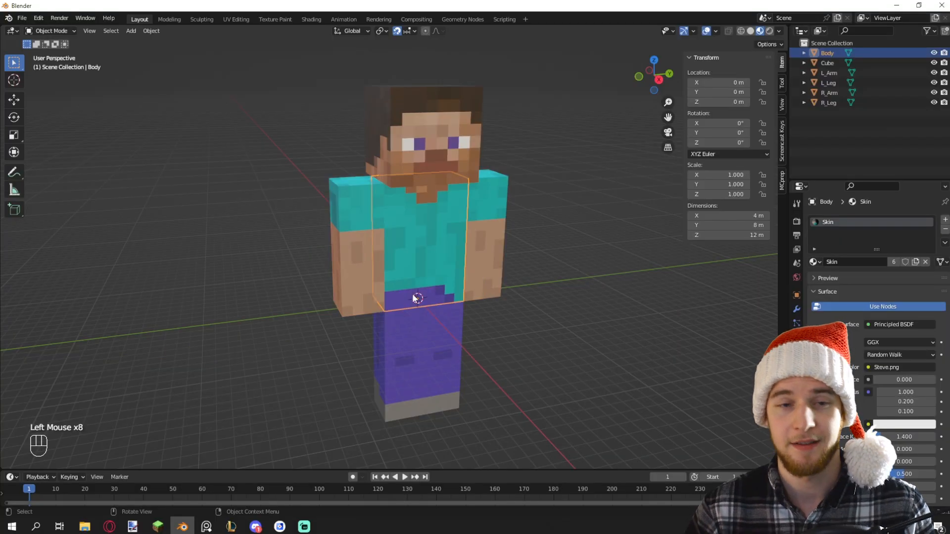
pyautogui.click(433, 402)
pyautogui.click(420, 171)
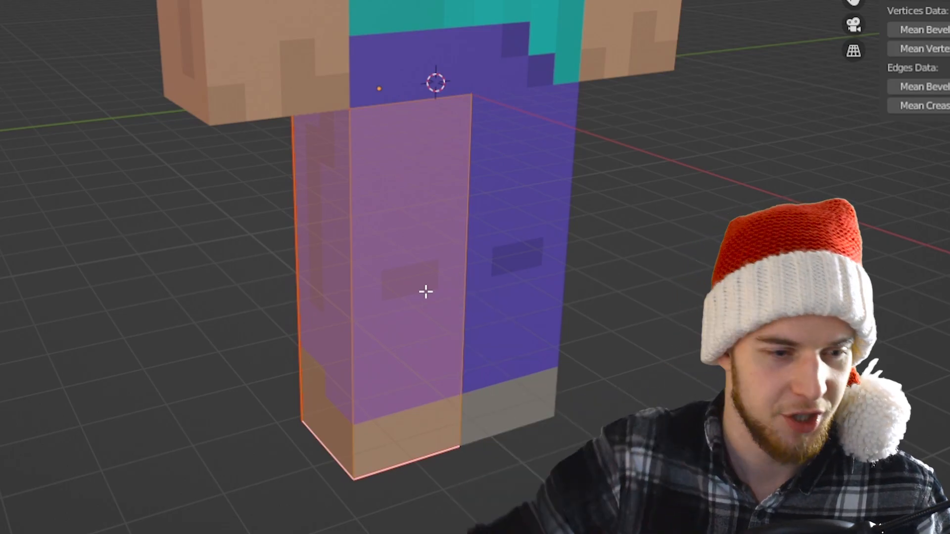
# Subdivide the body along its skin pixels with 7 loop cuts across the width, 3 through the depth and 11 along the height
pyautogui.moveTo(425, 292); pyautogui.dragTo(382, 297, button='middle')
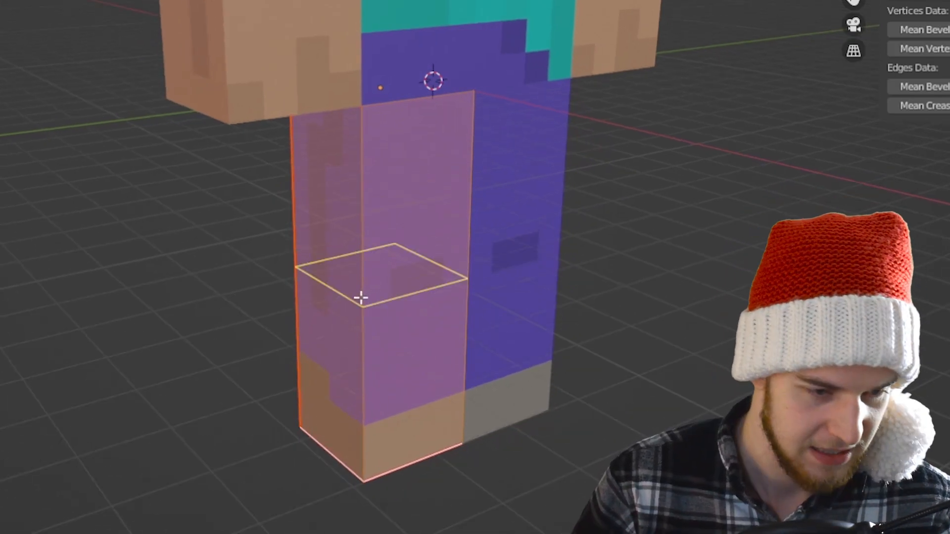
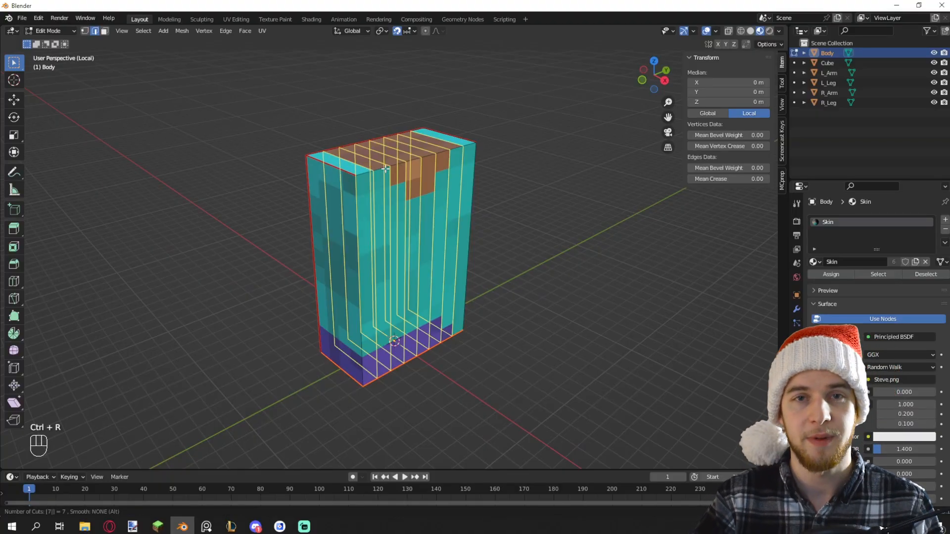
pyautogui.press('Return')
pyautogui.moveTo(386, 169); pyautogui.dragTo(377, 188, button='middle')
pyautogui.hotkey('ctrl', 'r')
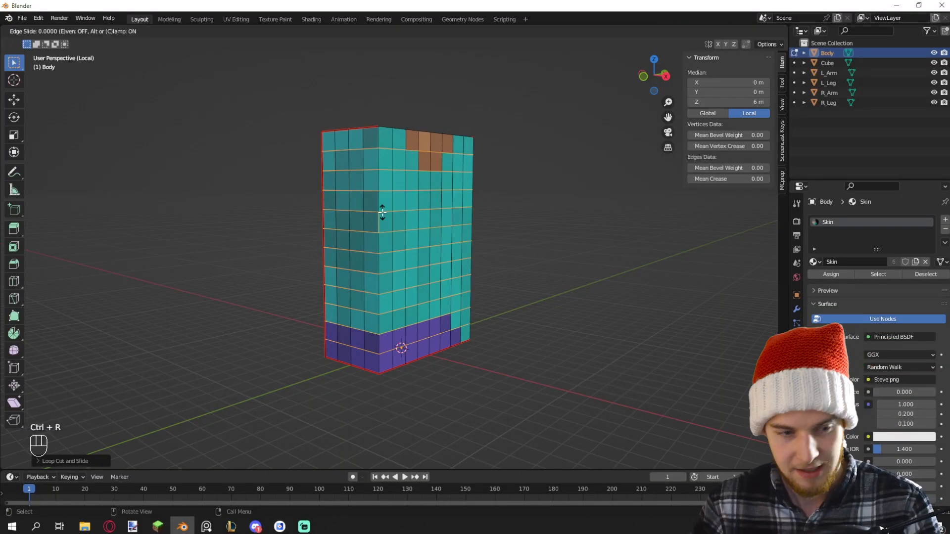
pyautogui.moveTo(441, 220); pyautogui.dragTo(332, 164, button='middle')
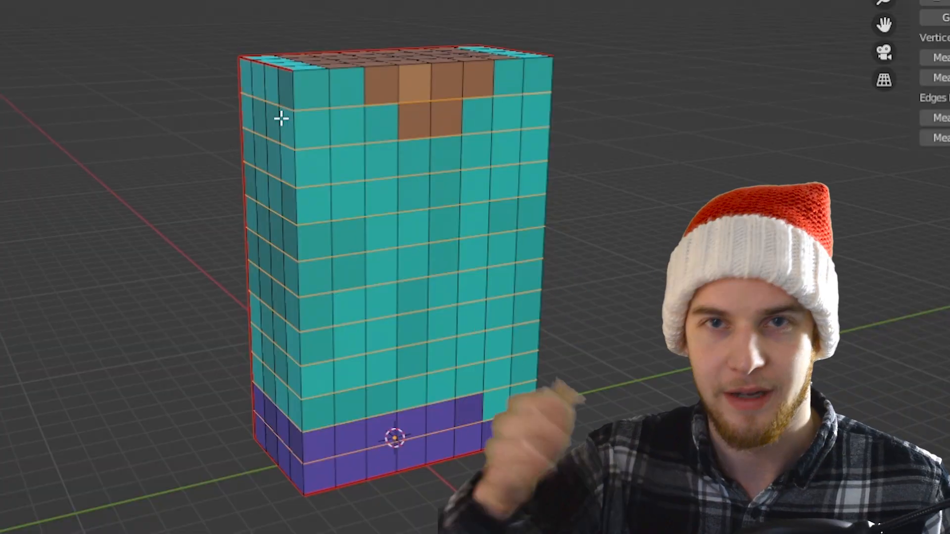
pyautogui.press('Tab')
pyautogui.press('Tab')
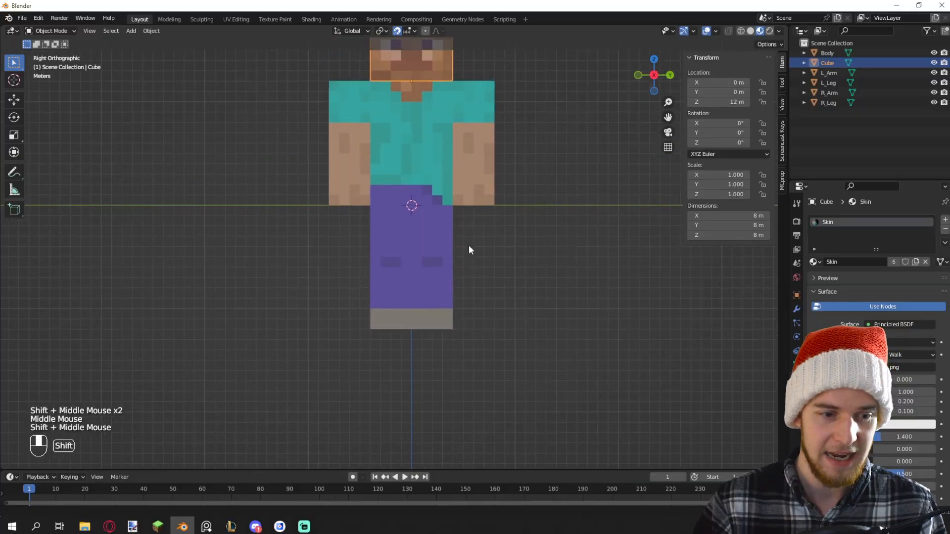
# Add an armature with a single bone at the world origin, inside the character
pyautogui.keyDown('shift'); pyautogui.middleClick(492, 241); pyautogui.keyUp('shift')
pyautogui.keyDown('shift'); pyautogui.moveTo(493, 243); pyautogui.dragTo(505, 284, button='middle'); pyautogui.keyUp('shift')
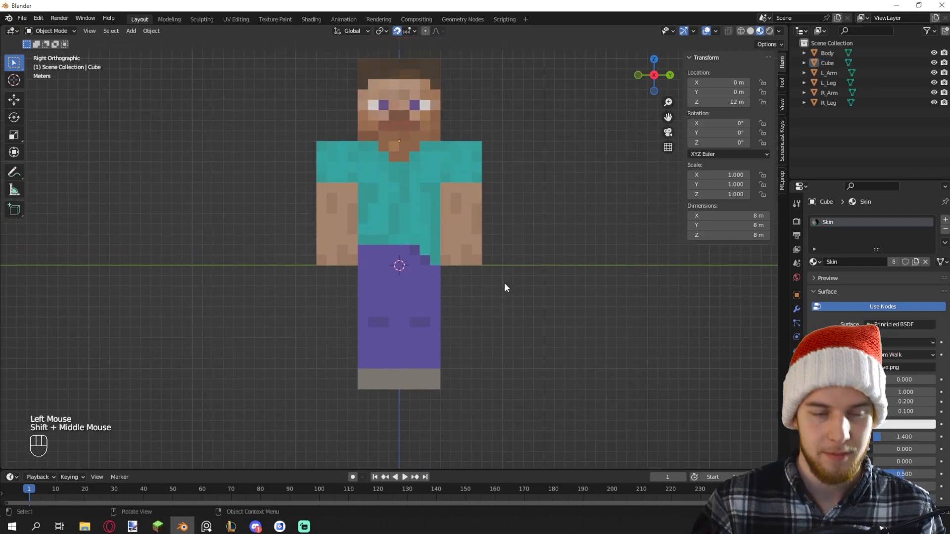
pyautogui.hotkey('shift', 'a')
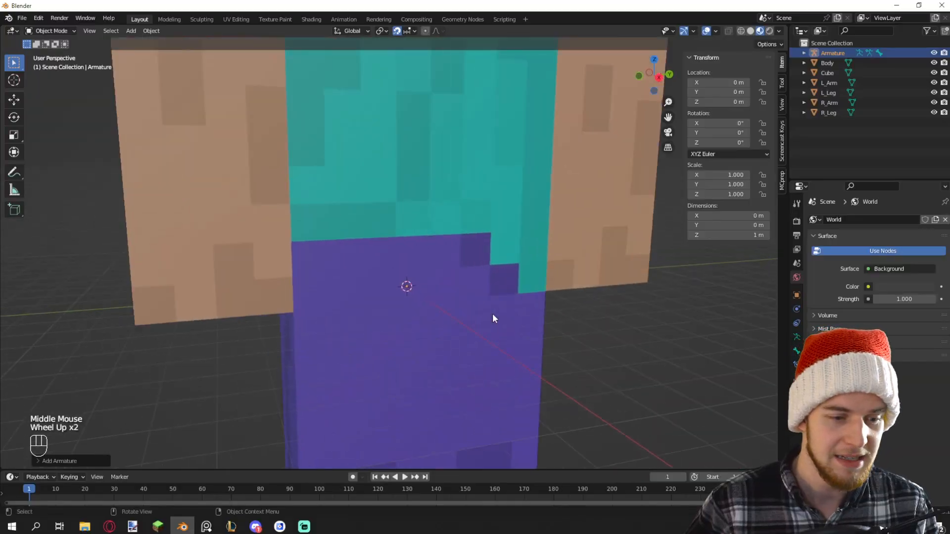
pyautogui.moveTo(492, 318); pyautogui.dragTo(564, 285, button='middle')
pyautogui.scroll(-3, 535, 302)
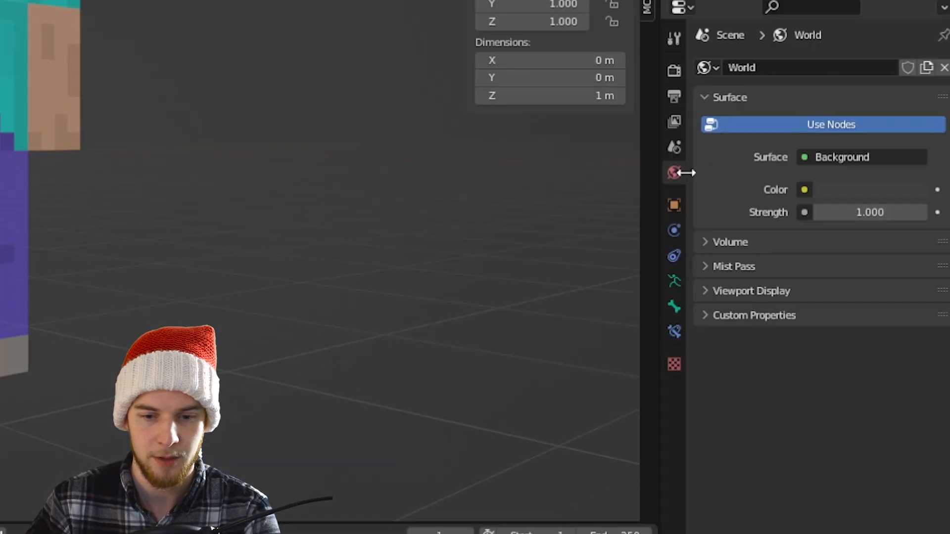
# Display the armature in front of the character's meshes and rename it Steve_boio
pyautogui.click(675, 206)
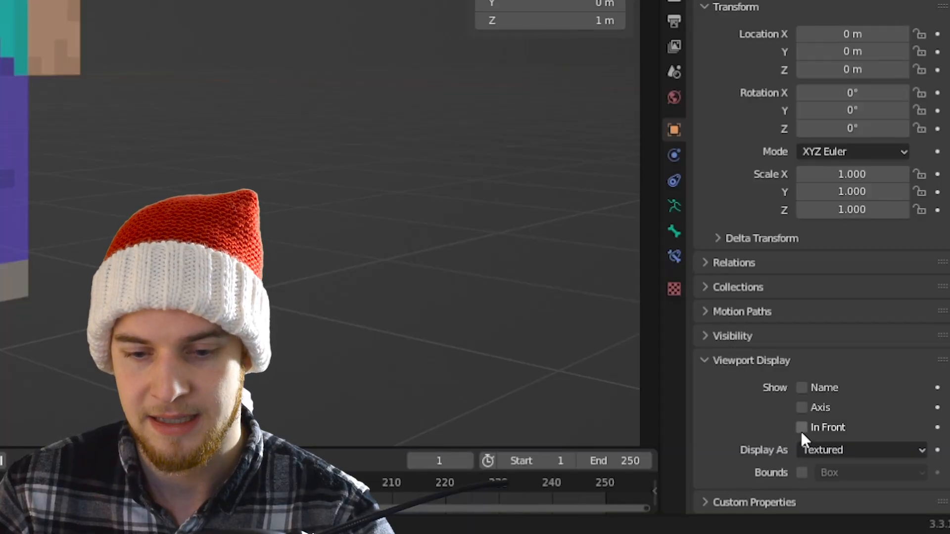
pyautogui.click(802, 427)
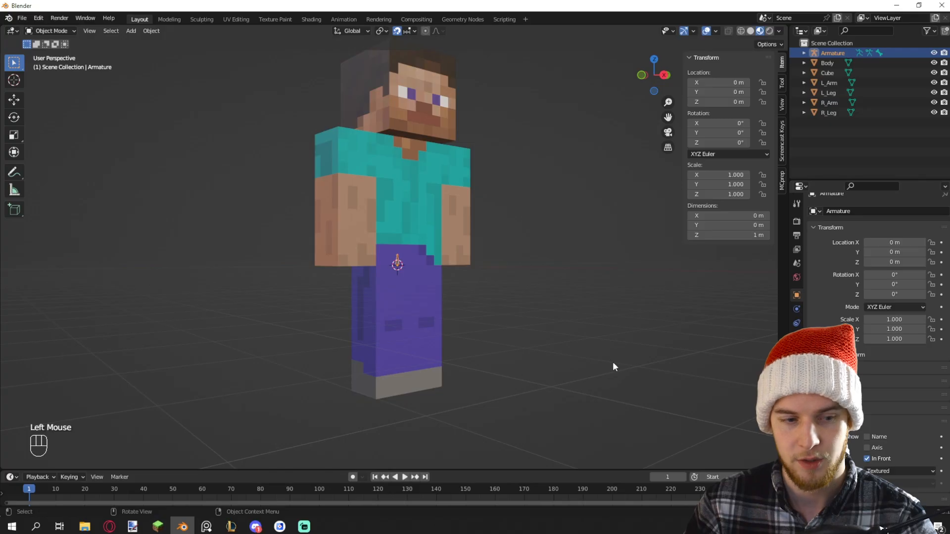
pyautogui.moveTo(525, 326); pyautogui.dragTo(435, 259, button='middle')
pyautogui.press('F2')
pyautogui.write('Steve_boio')
pyautogui.press('Return')
# Open the Steve_boio armature in Edit Mode and select its bone
pyautogui.scroll(3, 435, 258)
pyautogui.scroll(1, 435, 258)
pyautogui.scroll(-1, 435, 258)
pyautogui.press('Tab')
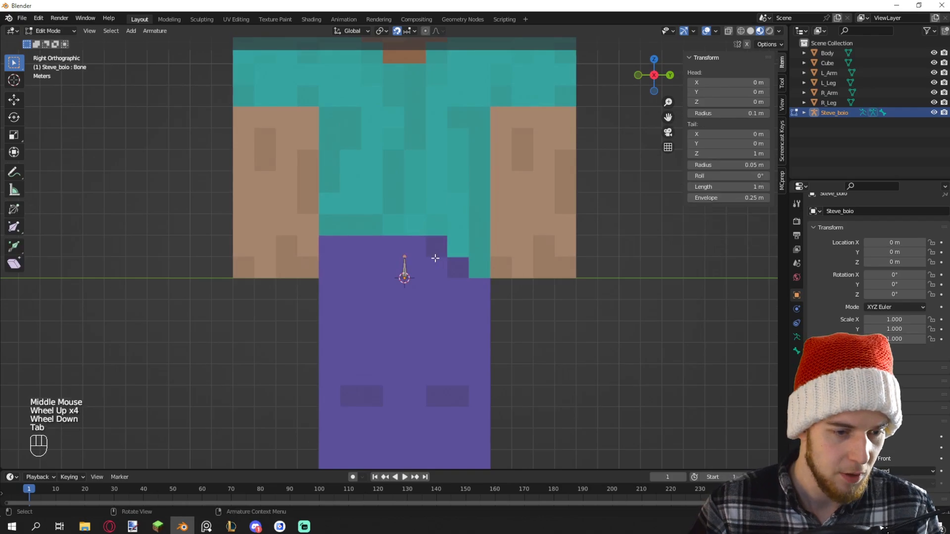
pyautogui.moveTo(445, 231); pyautogui.dragTo(360, 268)
pyautogui.scroll(3, 386, 264)
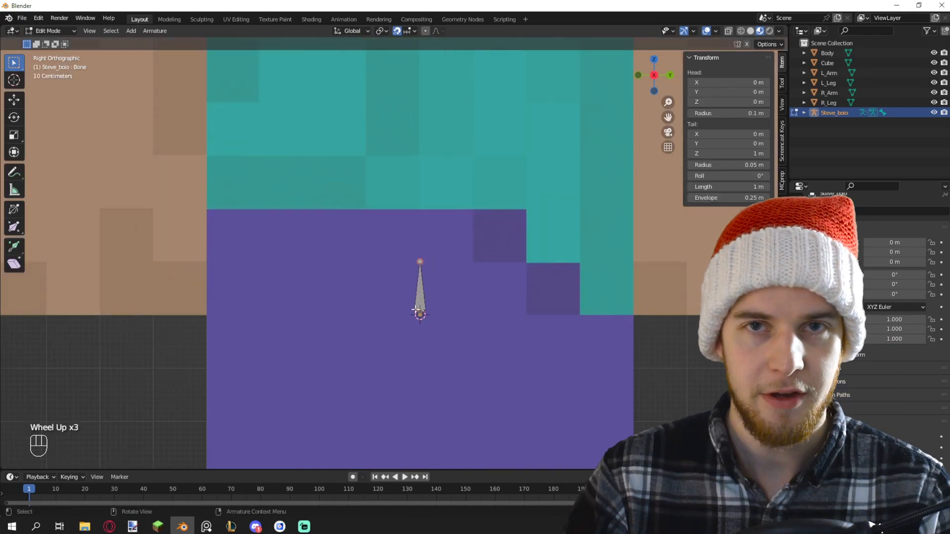
# Try moving the whole bone and then only its head
pyautogui.click(418, 307)
pyautogui.press('g')
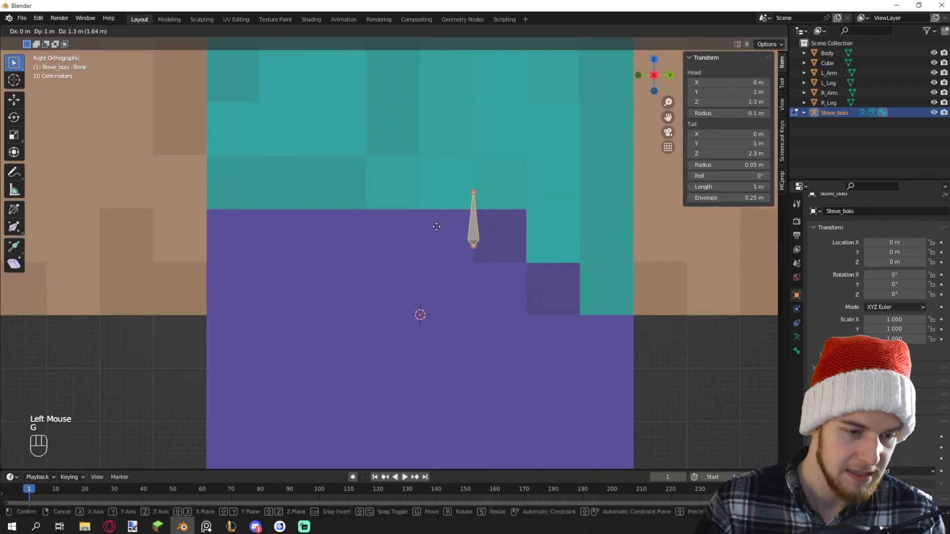
pyautogui.rightClick(474, 269)
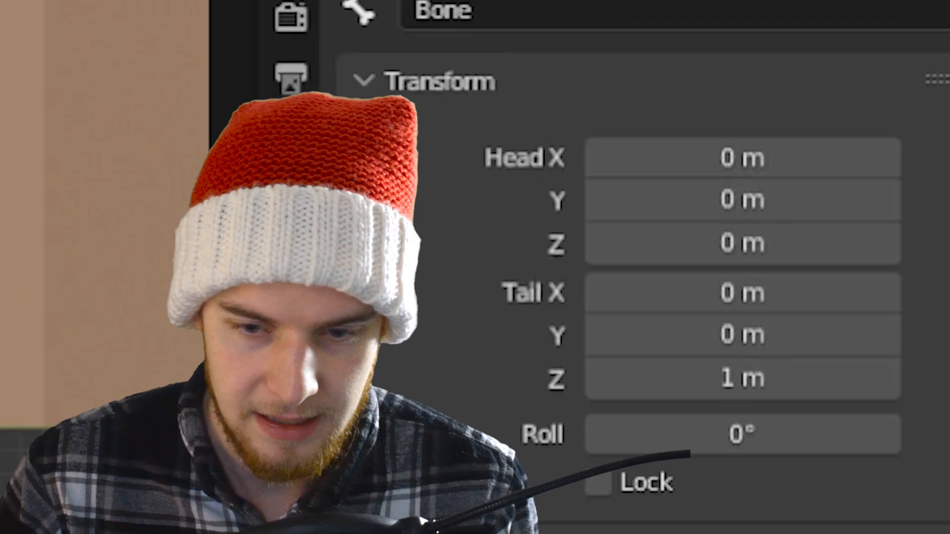
pyautogui.press('g')
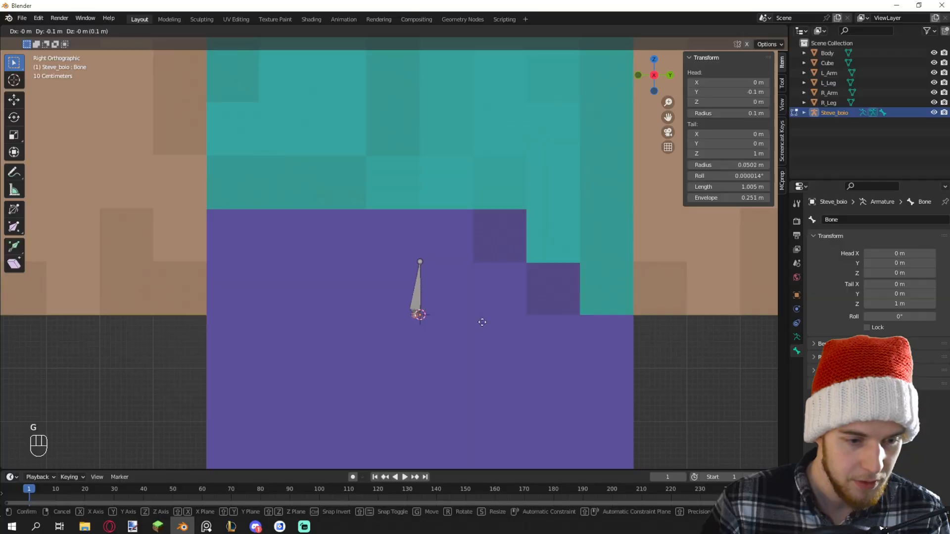
pyautogui.rightClick(500, 422)
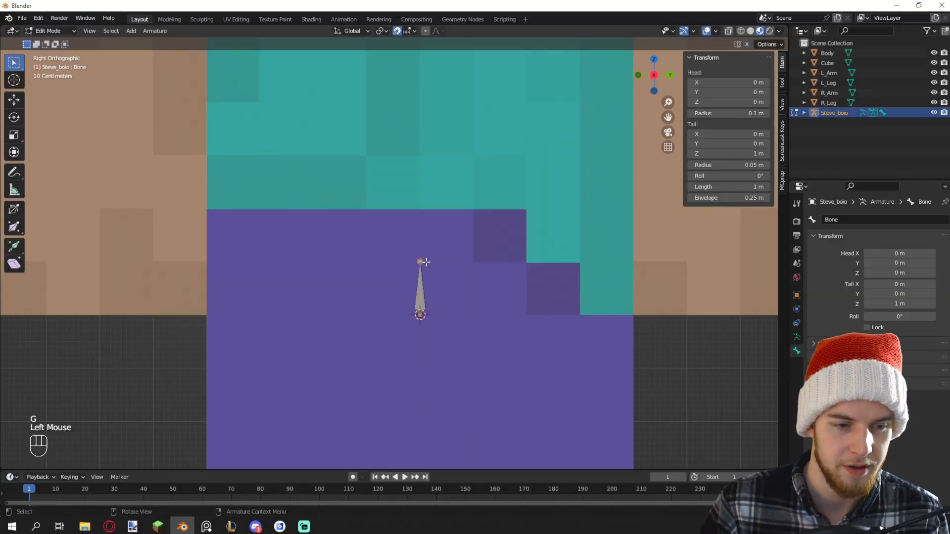
# Raise the bone's tail to Z 6 m, extrude a second bone to Z 12 m, and name them Body_Lower and Body_Upper
pyautogui.press('g')
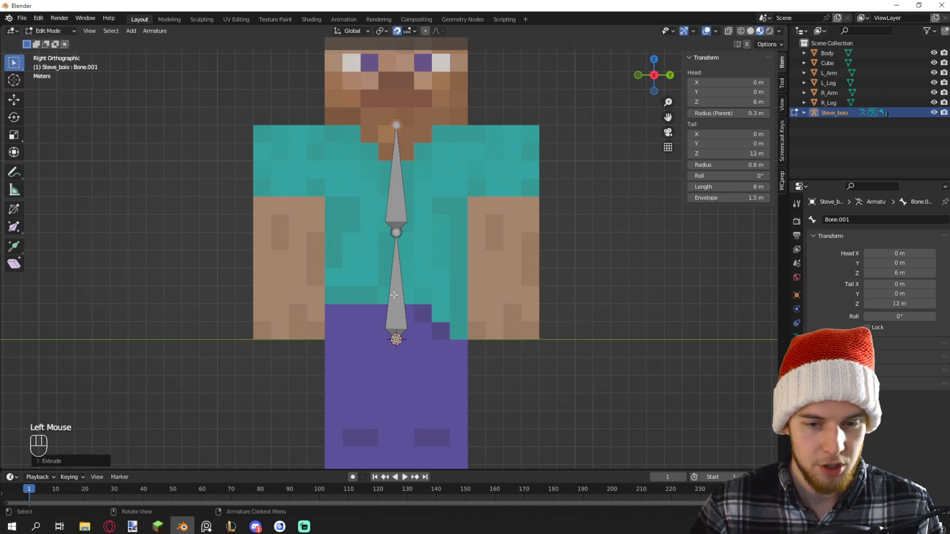
pyautogui.doubleClick(835, 220)
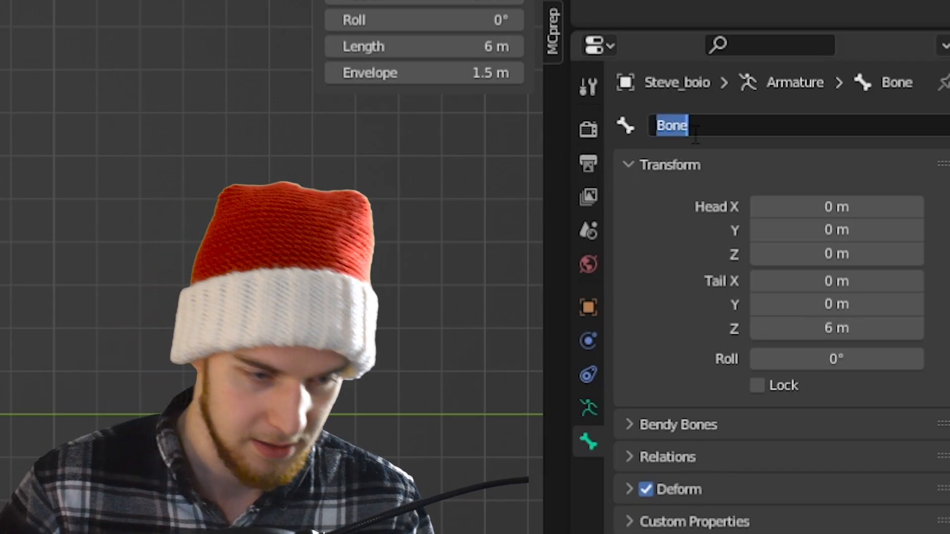
pyautogui.write('Body_Lower')
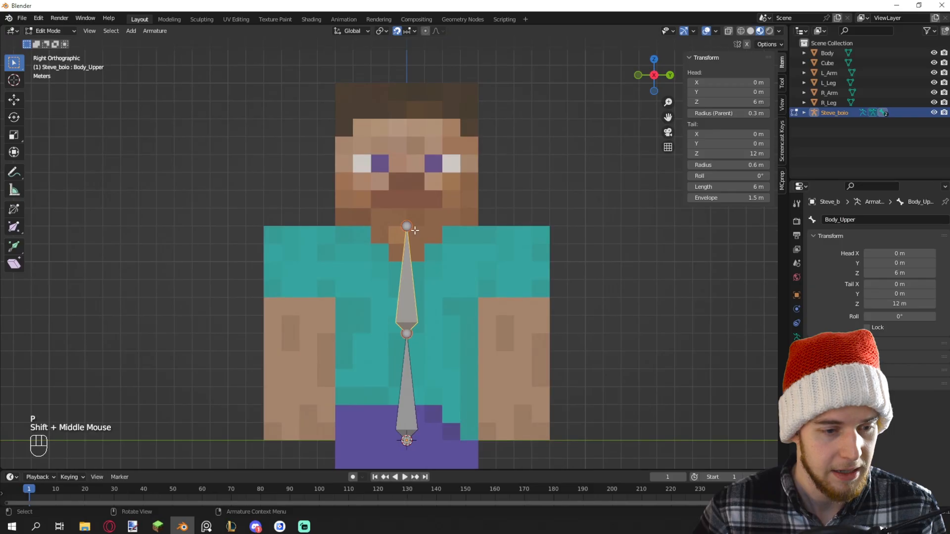
# Extrude a bone from the tip of Body_Upper up to Z 20 m and name it Head
pyautogui.press('e')
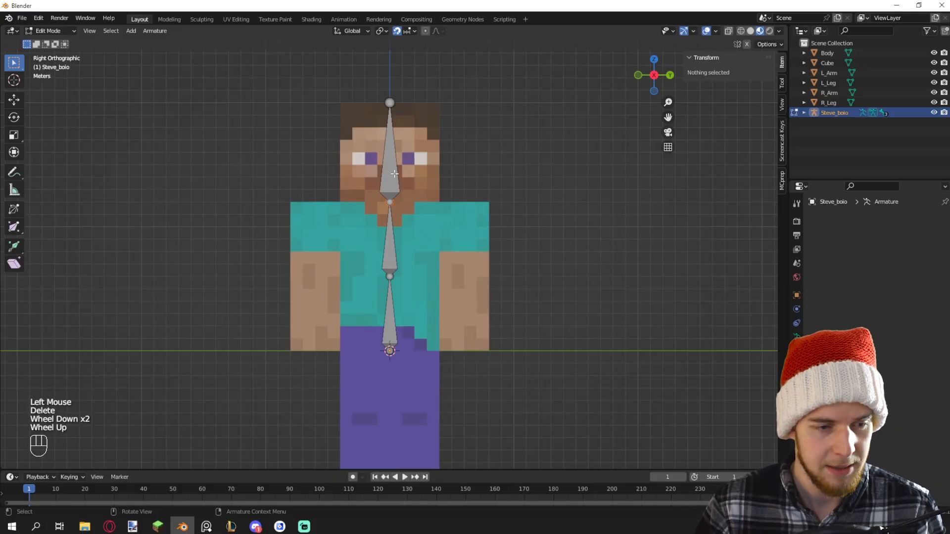
pyautogui.click(394, 174)
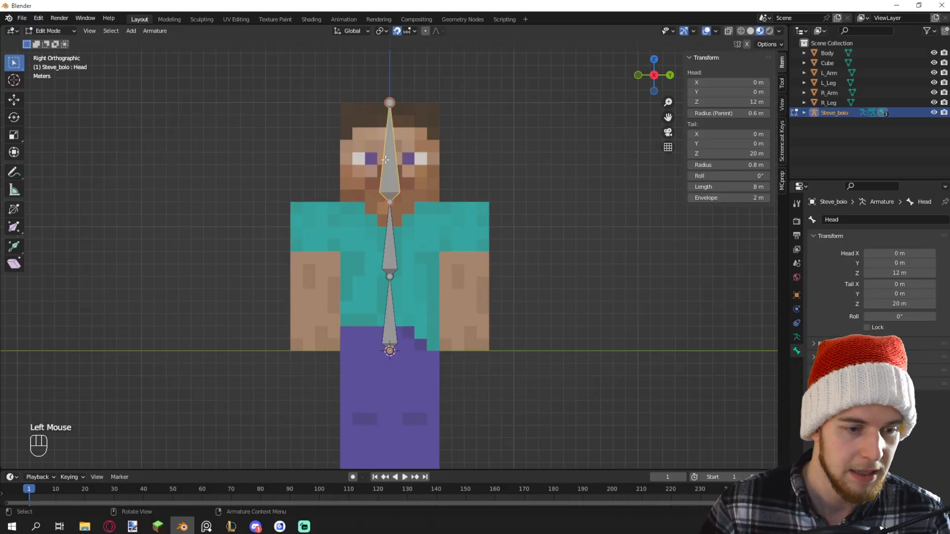
# Duplicate the Head bone and place the copy at the left shoulder, with its head at Y 6 m and Z 10 m
pyautogui.hotkey('shift', 'd')
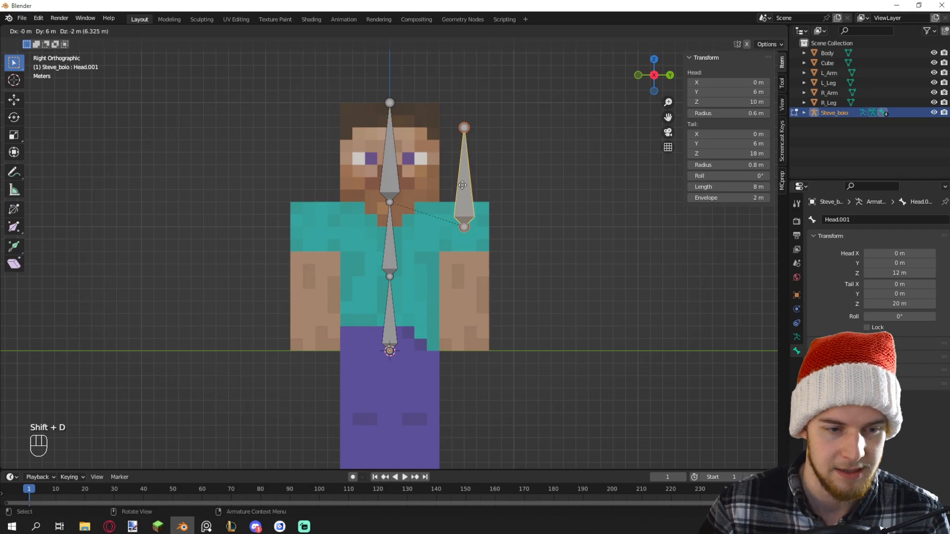
pyautogui.click(462, 185)
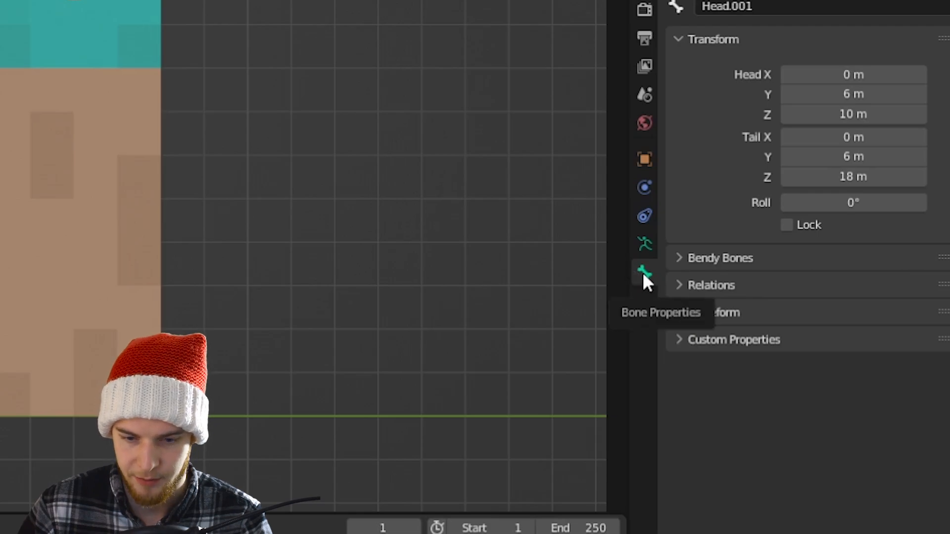
# Try connecting the duplicated shoulder bone to its parent Body_Upper, and undo it
pyautogui.click(712, 285)
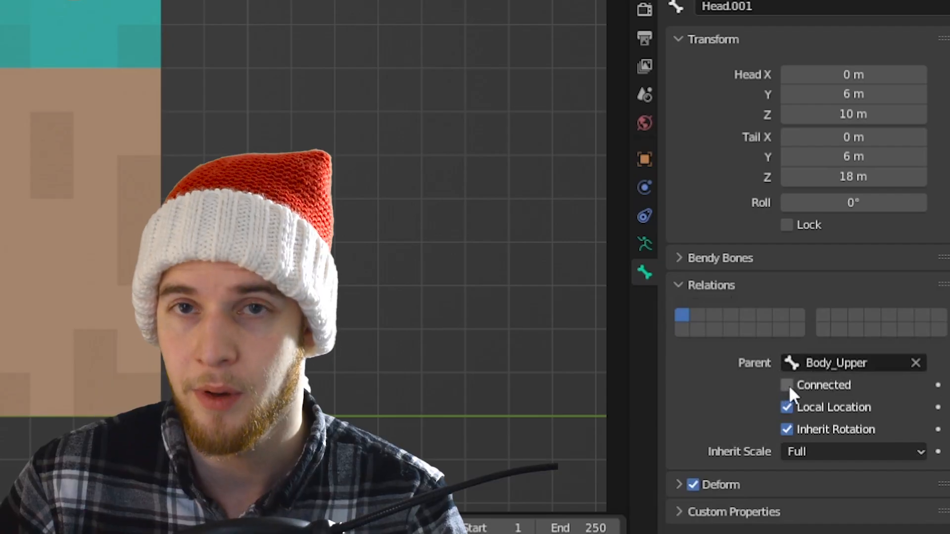
pyautogui.click(787, 385)
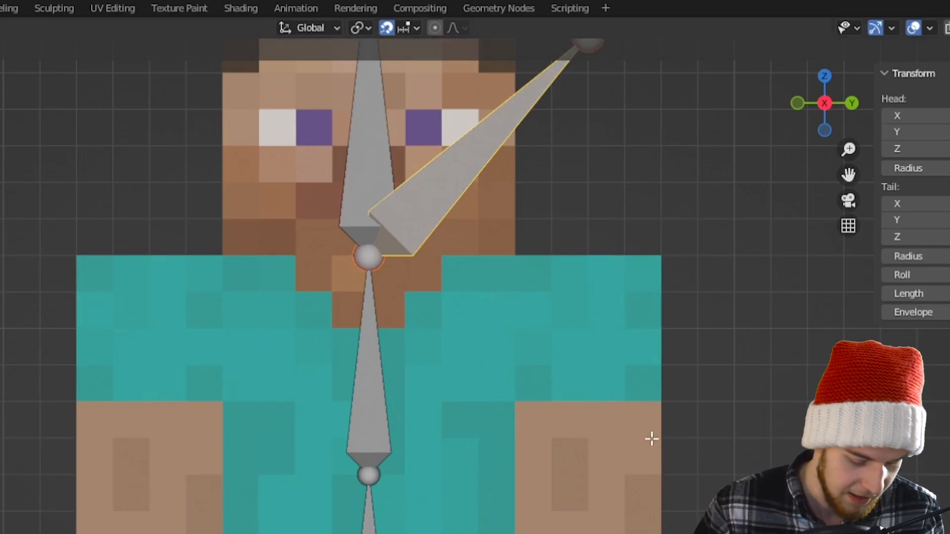
pyautogui.hotkey('ctrl', 'z')
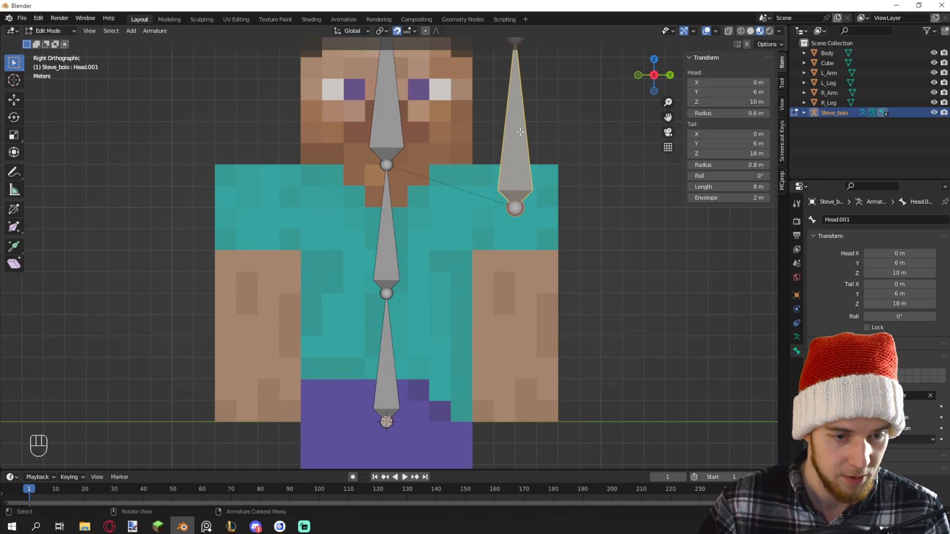
# Rename the duplicated bone at the left shoulder as L_Arm
pyautogui.scroll(-1, 520, 132)
pyautogui.keyDown('shift'); pyautogui.moveTo(521, 132); pyautogui.dragTo(523, 152, button='middle'); pyautogui.keyUp('shift')
pyautogui.doubleClick(884, 219)
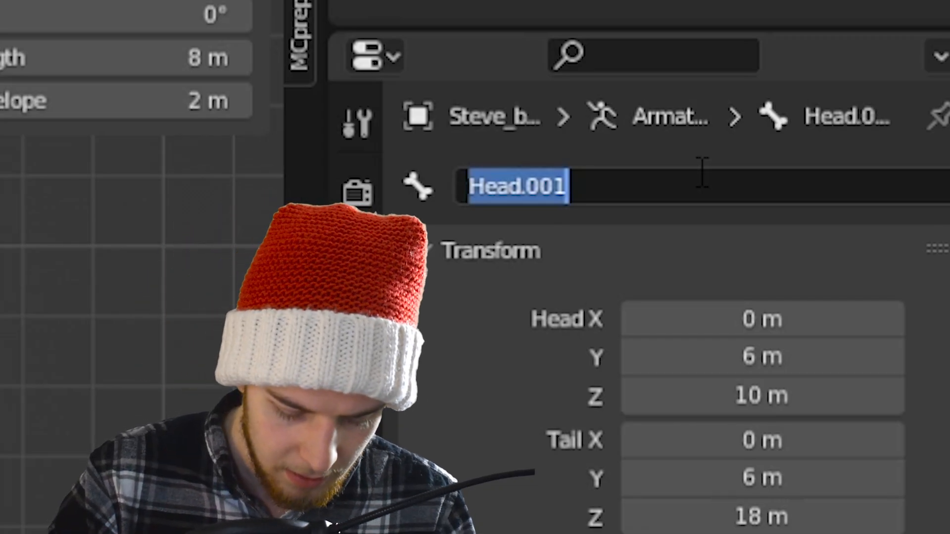
pyautogui.write('L')
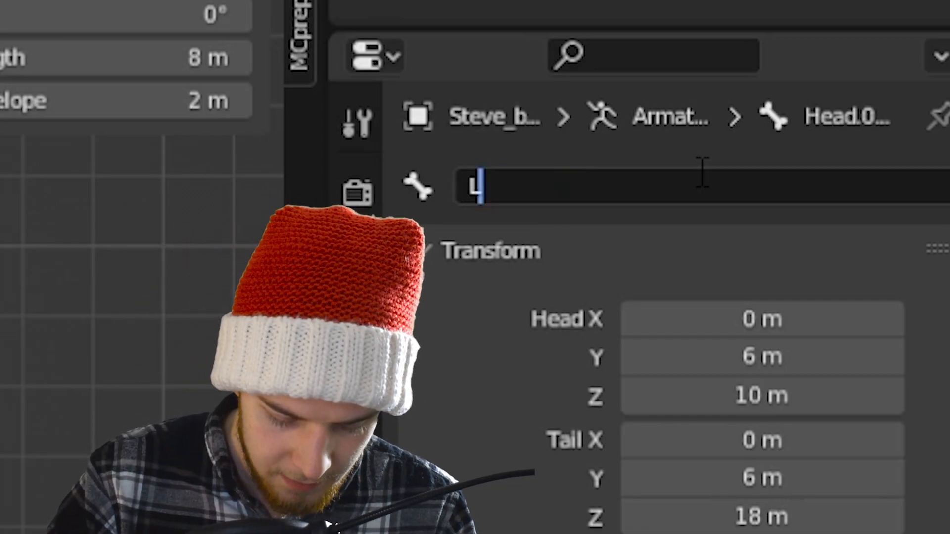
pyautogui.write('_Arm')
pyautogui.press('Return')
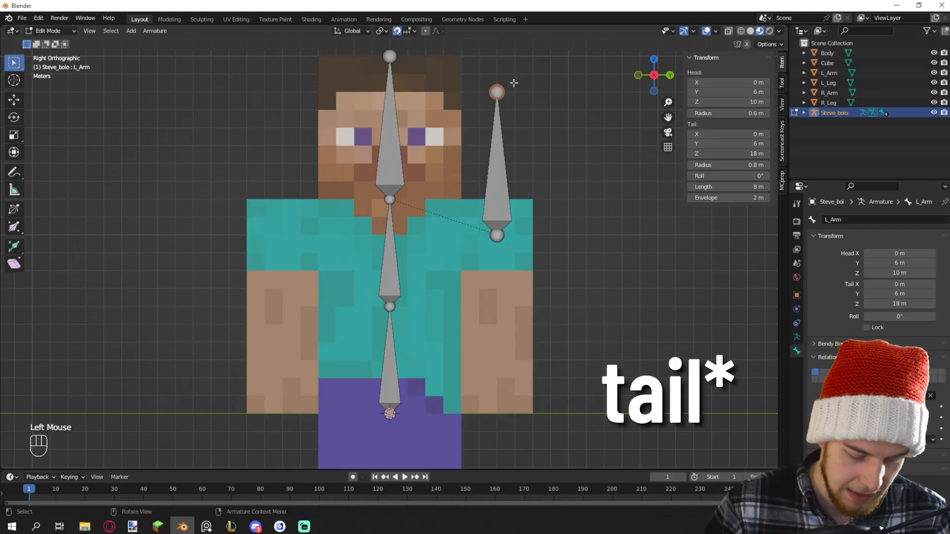
# Move the tail of L_Arm down to Z 5 m and extrude a forearm bone from it to the bottom of the arm
pyautogui.press('g')
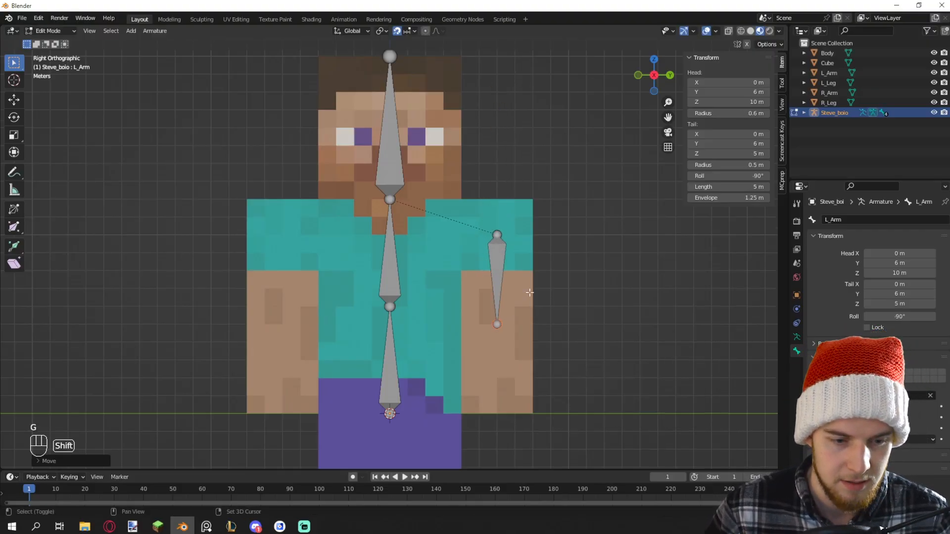
pyautogui.keyDown('shift'); pyautogui.moveTo(529, 292); pyautogui.dragTo(546, 252, button='middle'); pyautogui.keyUp('shift')
pyautogui.scroll(3, 546, 253)
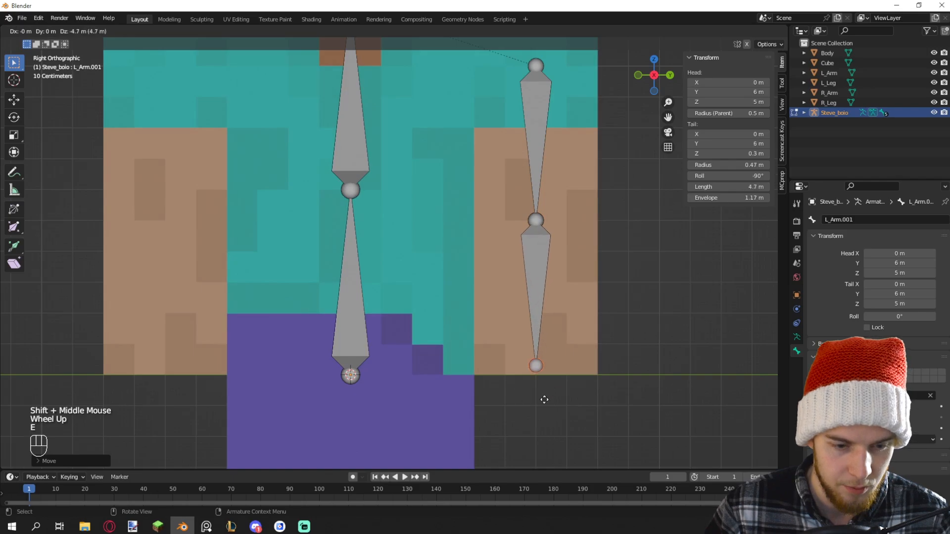
# Rename the extruded left forearm bone as L_Arm_Bend
pyautogui.doubleClick(843, 223)
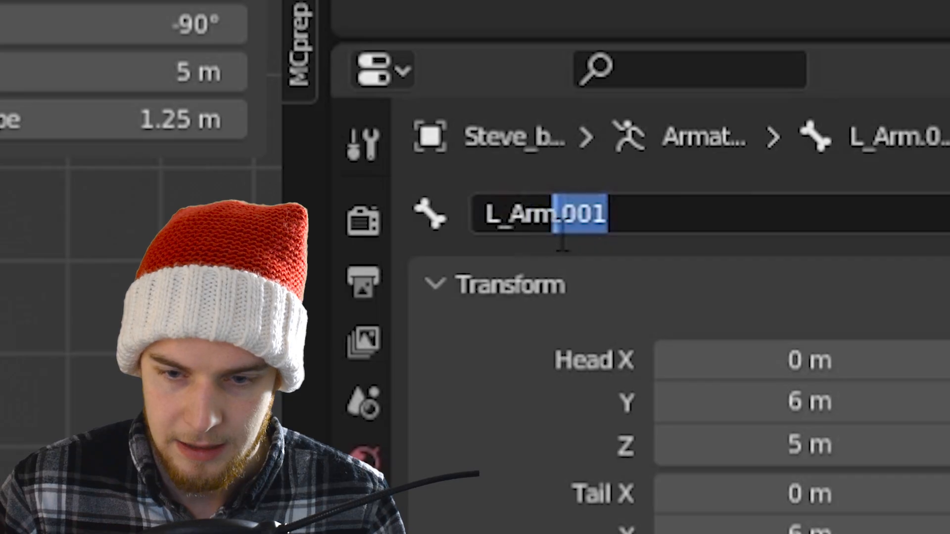
pyautogui.press('BackSpace')
pyautogui.write('_Bend')
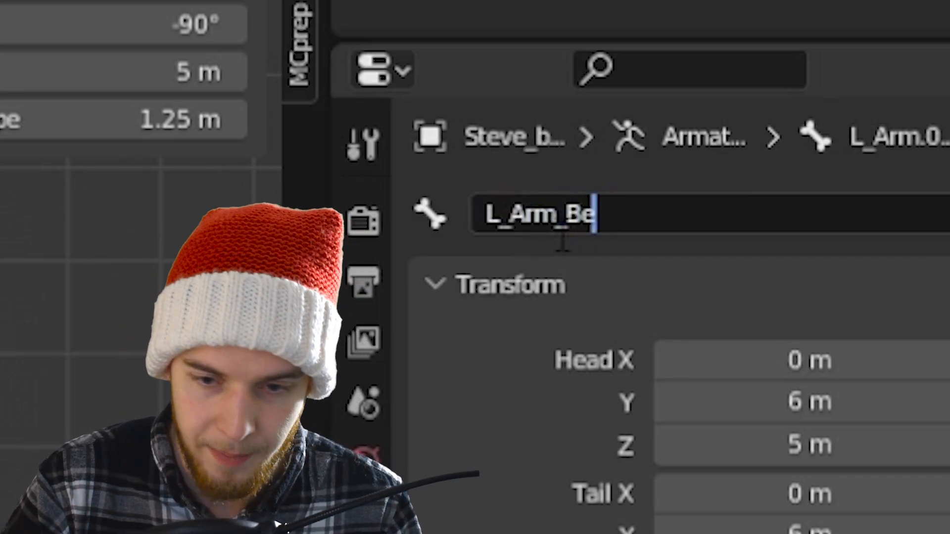
pyautogui.press('Return')
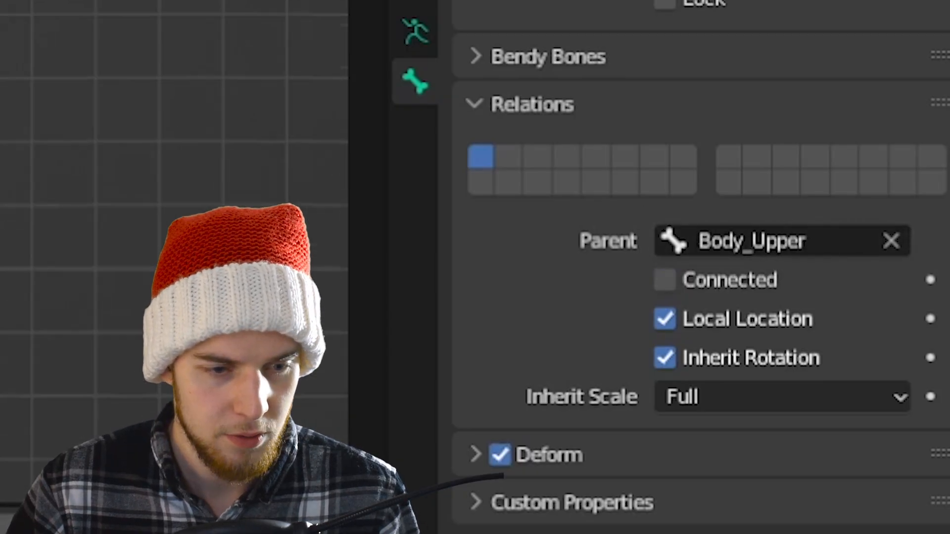
# Duplicate the right forearm bone into the right leg, with its head at Y -2 m and Z -0.5 m
pyautogui.scroll(-2, 496, 151)
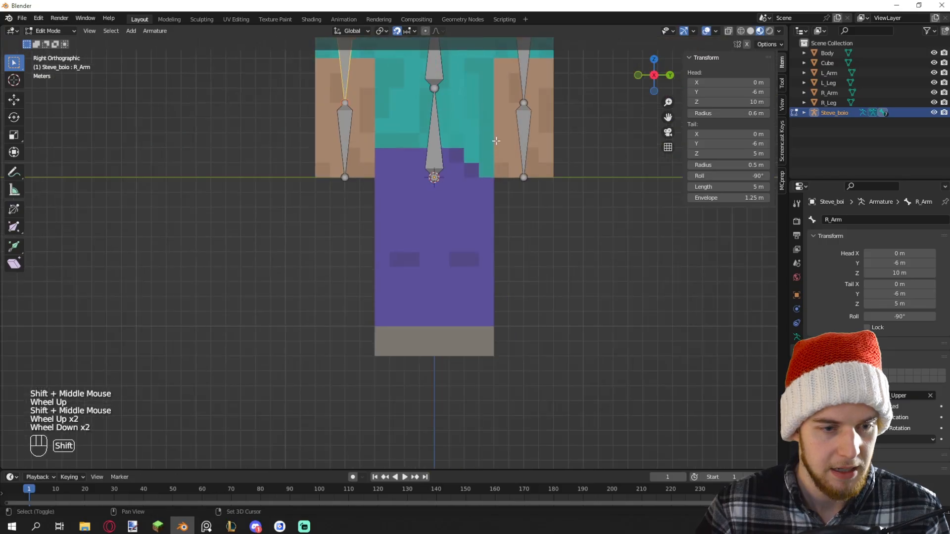
pyautogui.keyDown('shift'); pyautogui.moveTo(497, 156); pyautogui.dragTo(502, 217, button='middle'); pyautogui.keyUp('shift')
pyautogui.scroll(1, 516, 215)
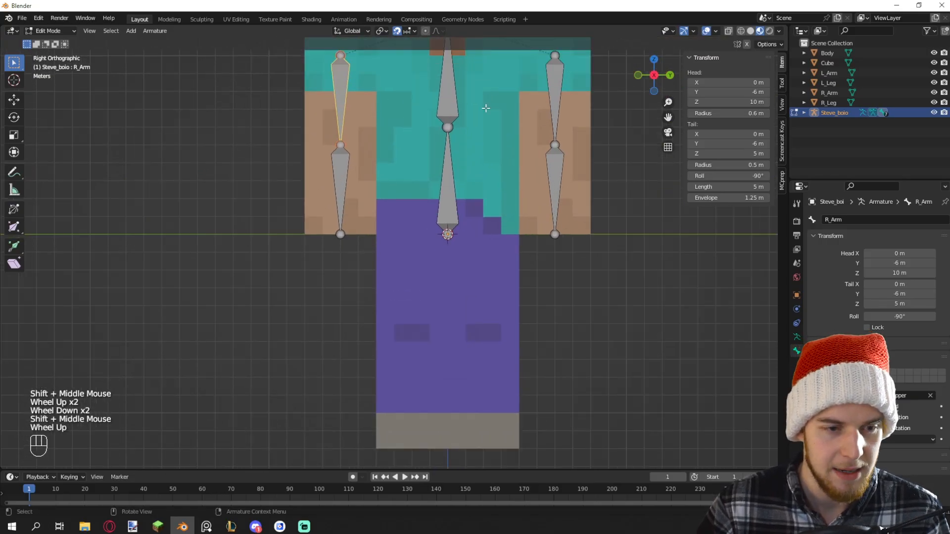
pyautogui.keyDown('shift'); pyautogui.moveTo(486, 108); pyautogui.dragTo(490, 114, button='middle'); pyautogui.keyUp('shift')
pyautogui.scroll(-1, 490, 115)
pyautogui.scroll(1, 407, 265)
pyautogui.keyDown('shift'); pyautogui.moveTo(408, 265); pyautogui.dragTo(344, 176, button='middle'); pyautogui.keyUp('shift')
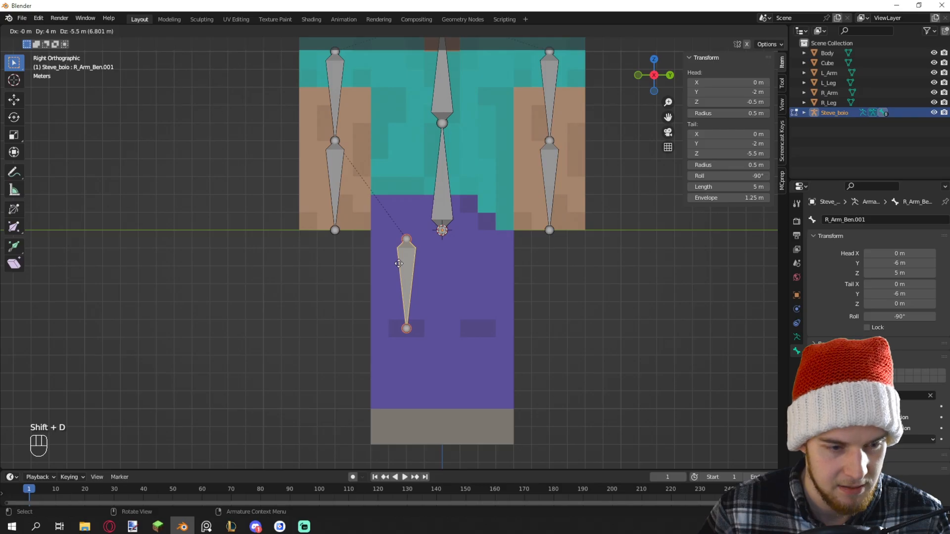
# Rename the duplicated leg bone as R_Leg and clear its parent bone
pyautogui.doubleClick(887, 223)
pyautogui.write('R')
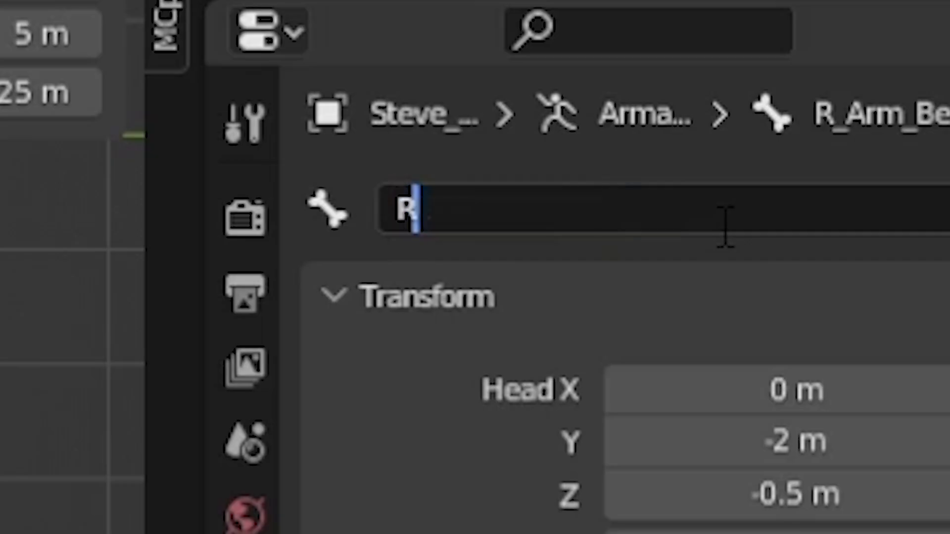
pyautogui.write('_Leg')
pyautogui.press('Return')
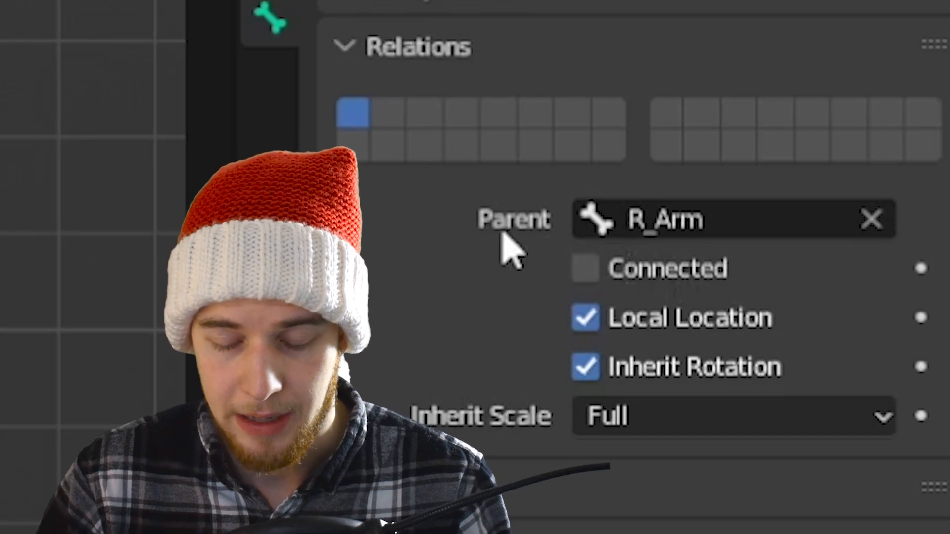
pyautogui.click(751, 230)
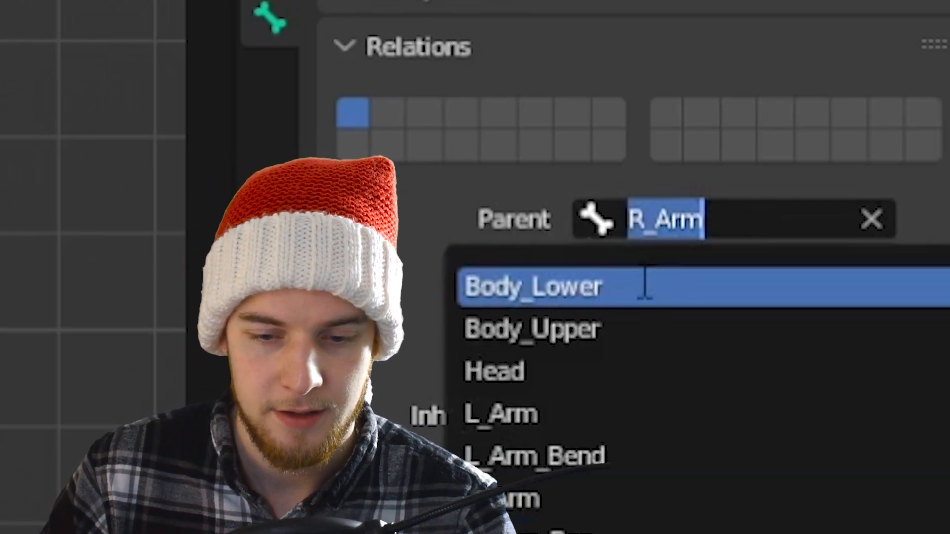
pyautogui.press('BackSpace')
pyautogui.press('Return')
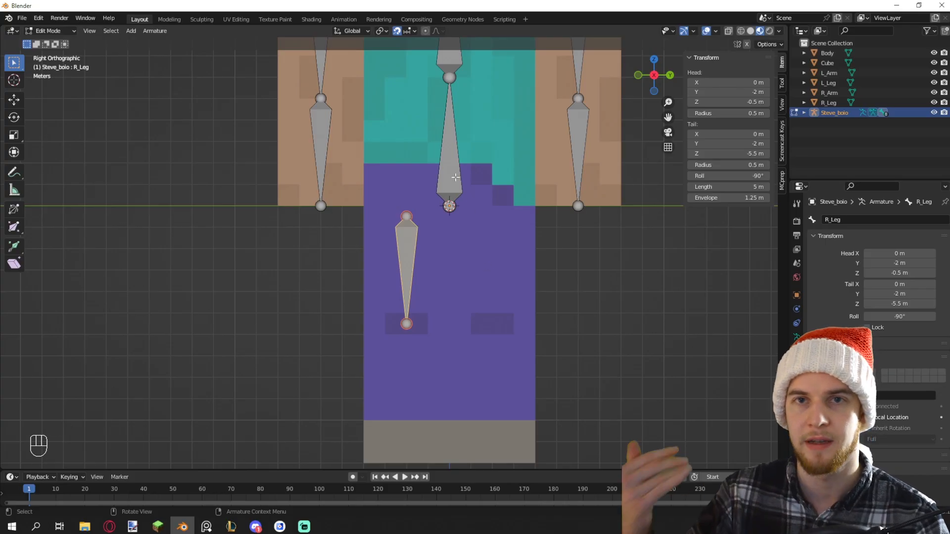
# Extrude a lower leg bone from the tail of R_Leg and name it R_Leg_Bend
pyautogui.keyDown('shift'); pyautogui.moveTo(455, 178); pyautogui.dragTo(465, 78, button='middle'); pyautogui.keyUp('shift')
pyautogui.click(400, 219)
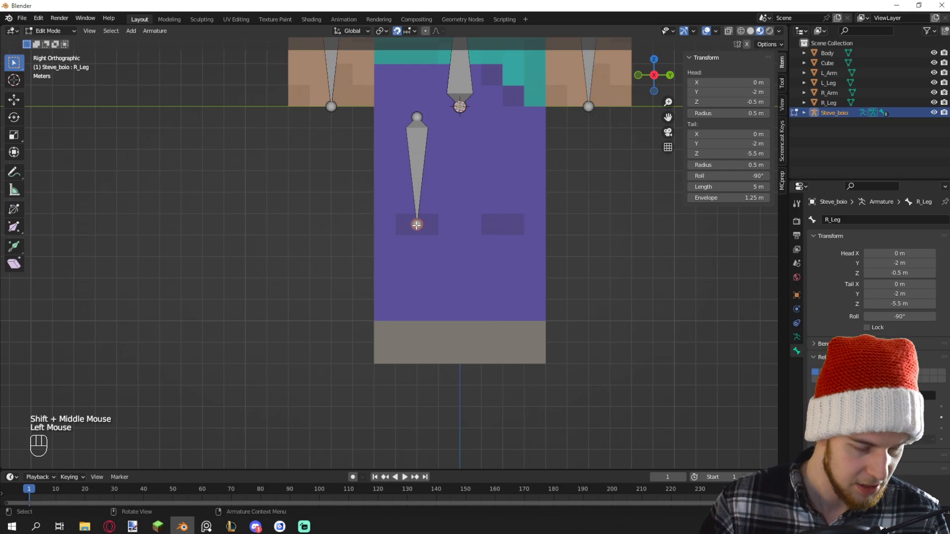
pyautogui.doubleClick(881, 219)
pyautogui.write('R_Leg_Bend')
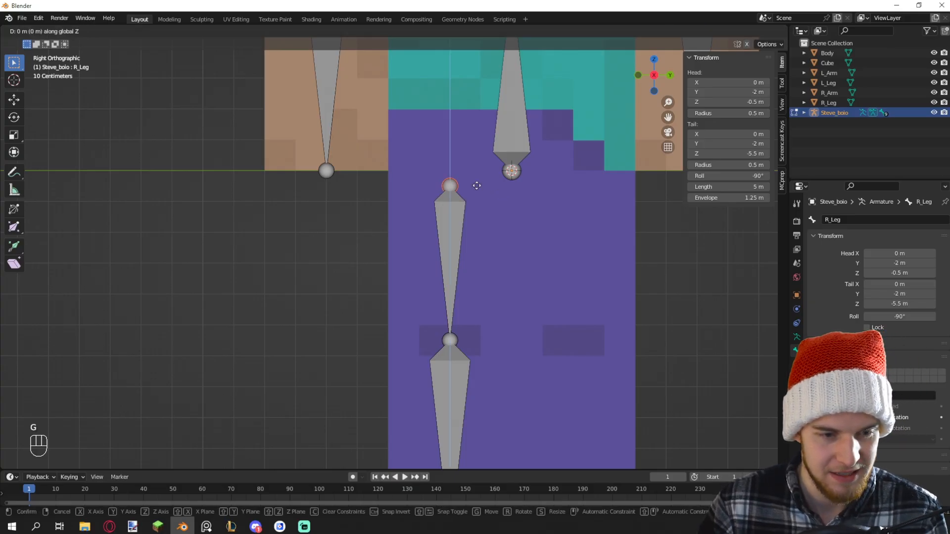
# Duplicate both right leg bones across to the left leg at Y 2 m, using increment snapping with Absolute Grid Snap
pyautogui.hotkey('shift', 'd')
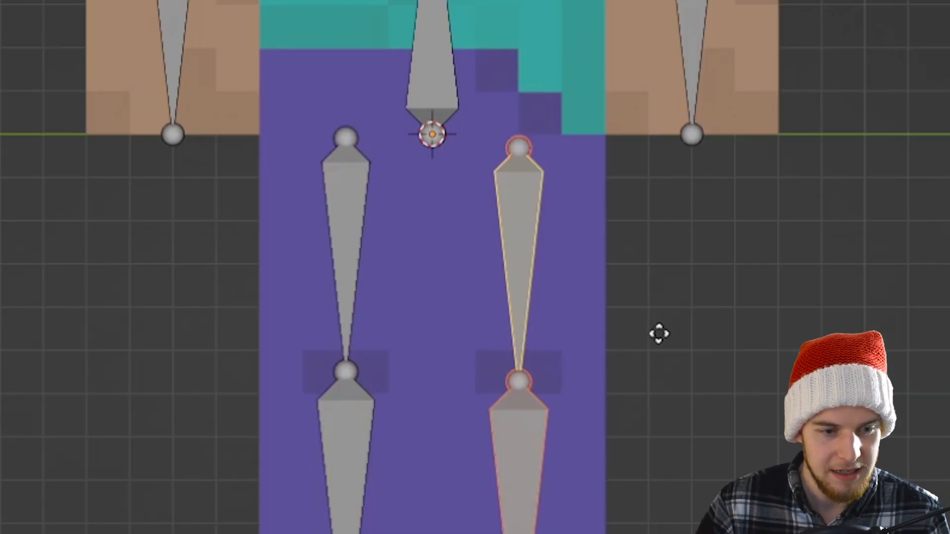
pyautogui.rightClick(528, 252)
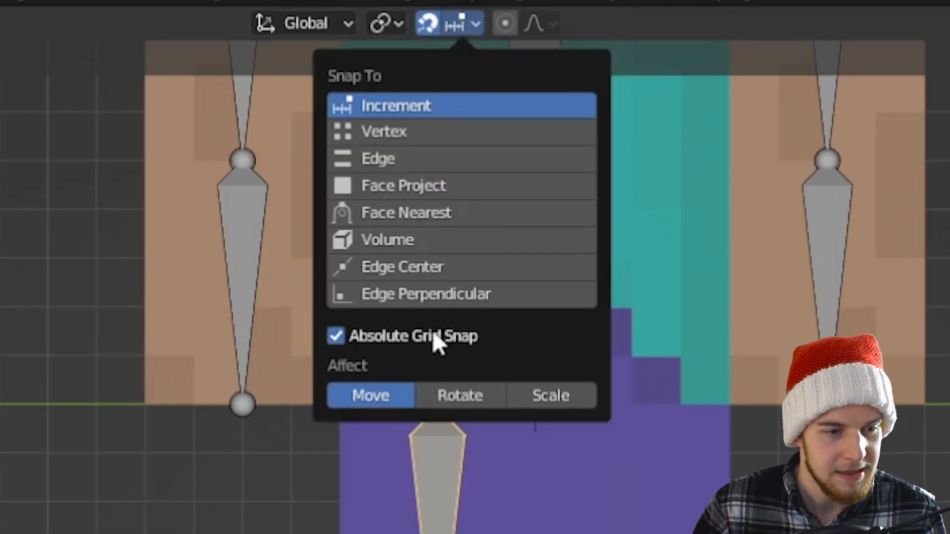
pyautogui.click(386, 334)
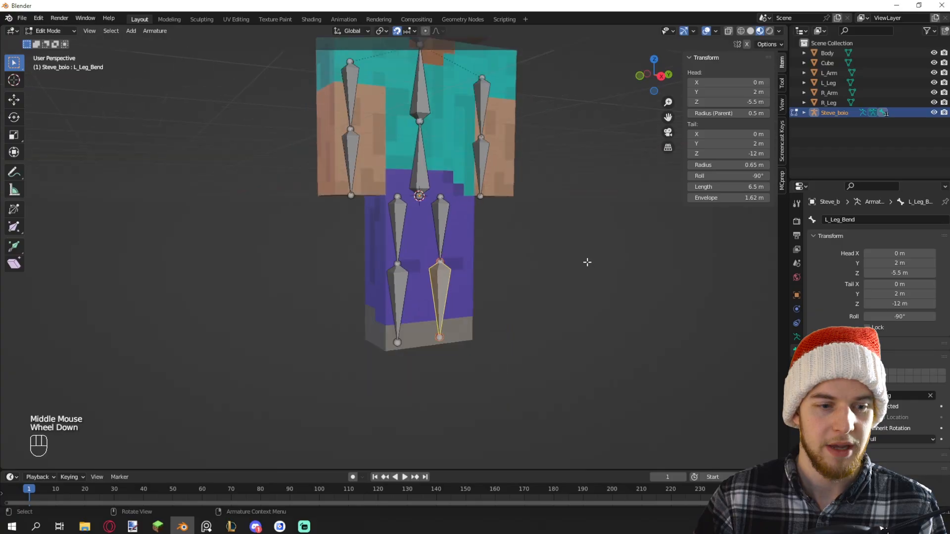
# Parent the R_Leg mesh to the Steve_boio armature with empty groups
pyautogui.keyDown('shift'); pyautogui.moveTo(587, 262); pyautogui.dragTo(555, 237, button='middle'); pyautogui.keyUp('shift')
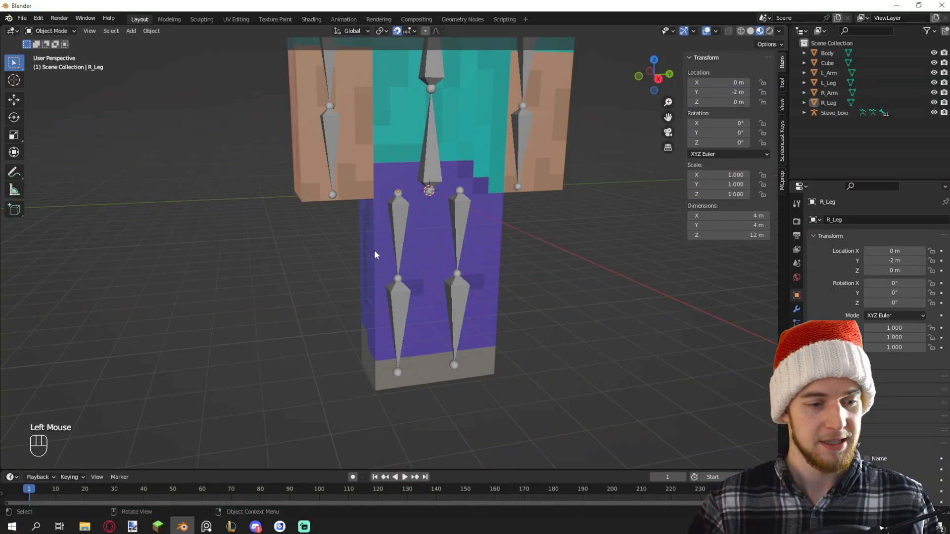
pyautogui.click(378, 247)
pyautogui.press('Tab')
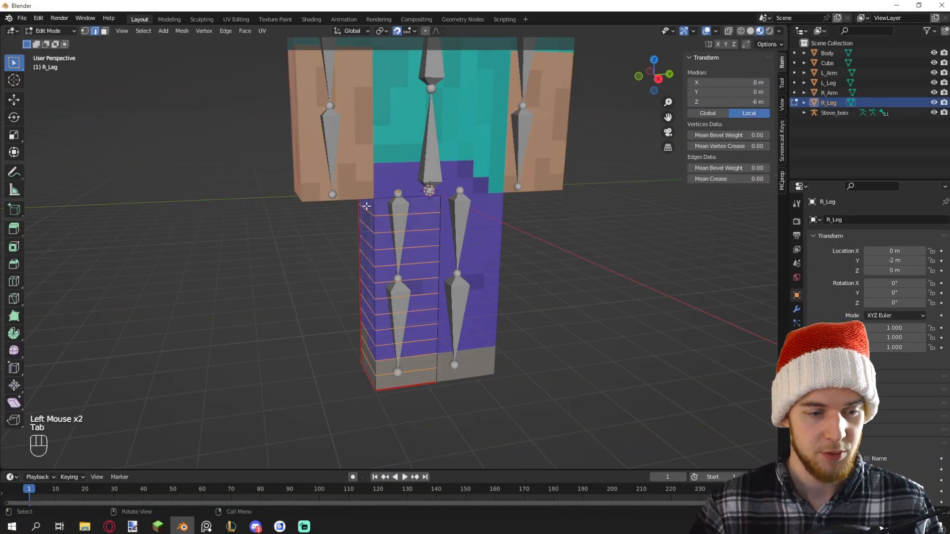
pyautogui.press('Tab')
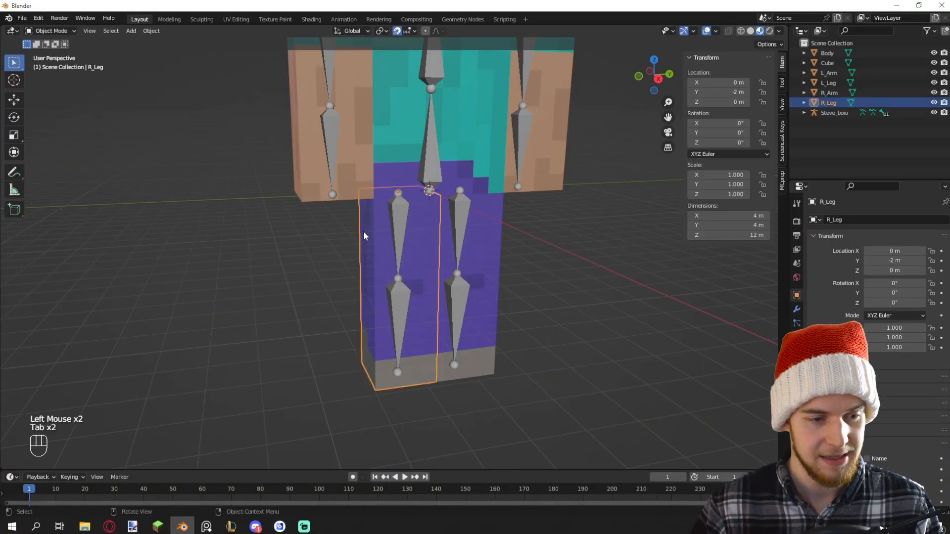
pyautogui.keyDown('shift'); pyautogui.click(400, 221); pyautogui.keyUp('shift')
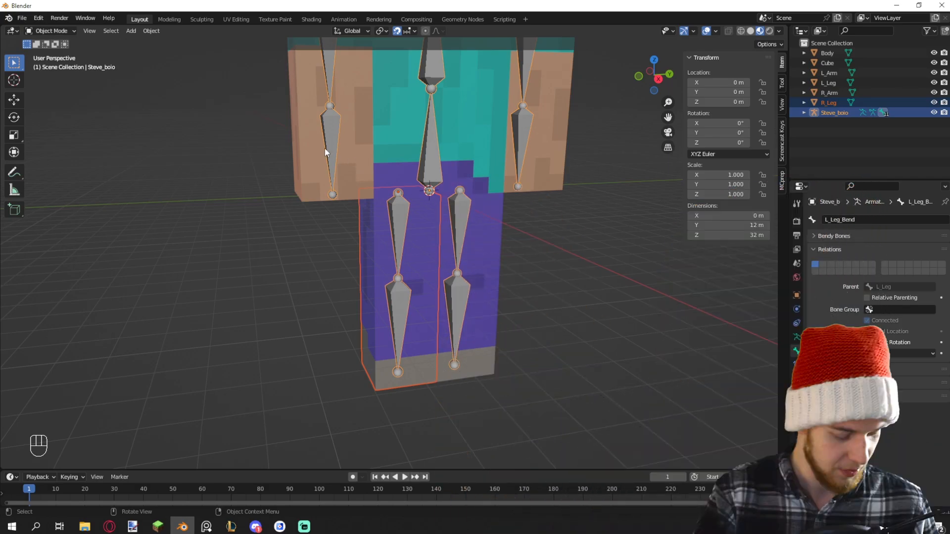
pyautogui.hotkey('ctrl', 'p')
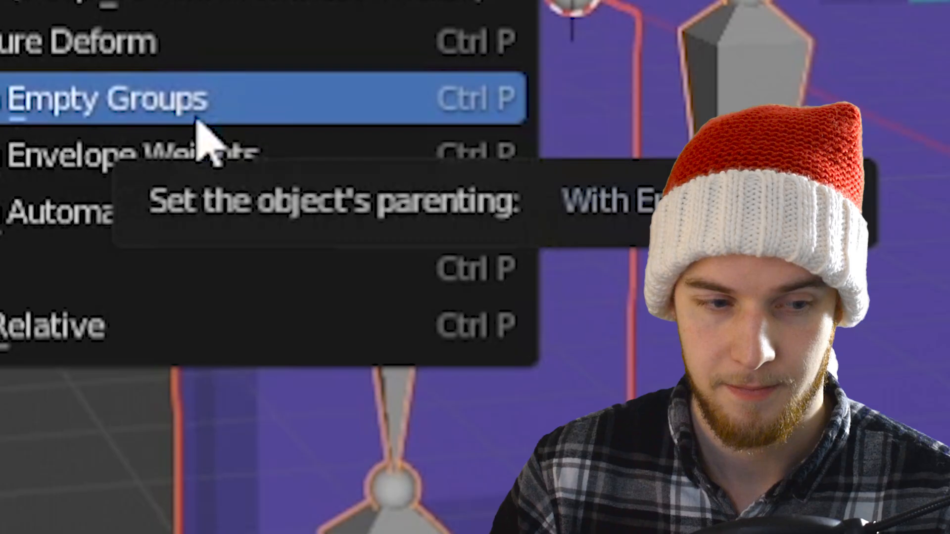
pyautogui.click(476, 281)
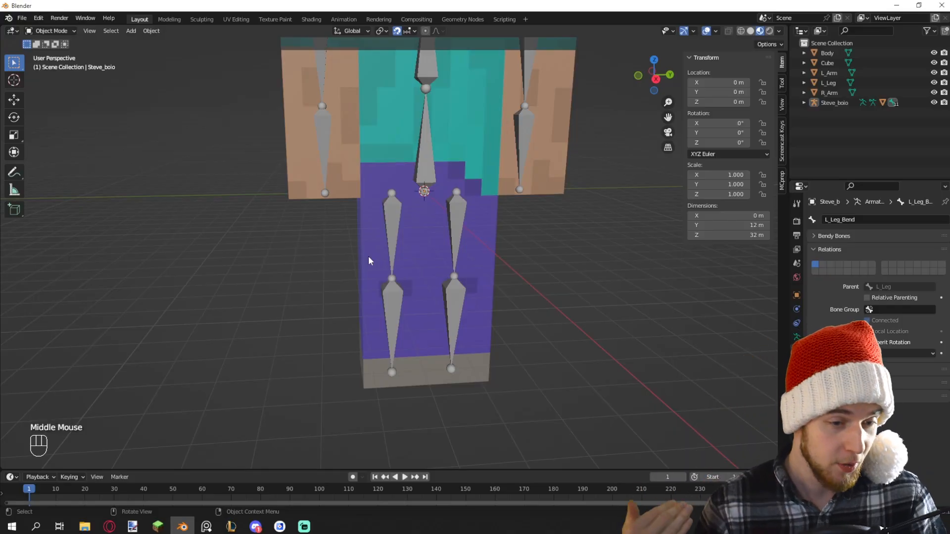
pyautogui.click(375, 267)
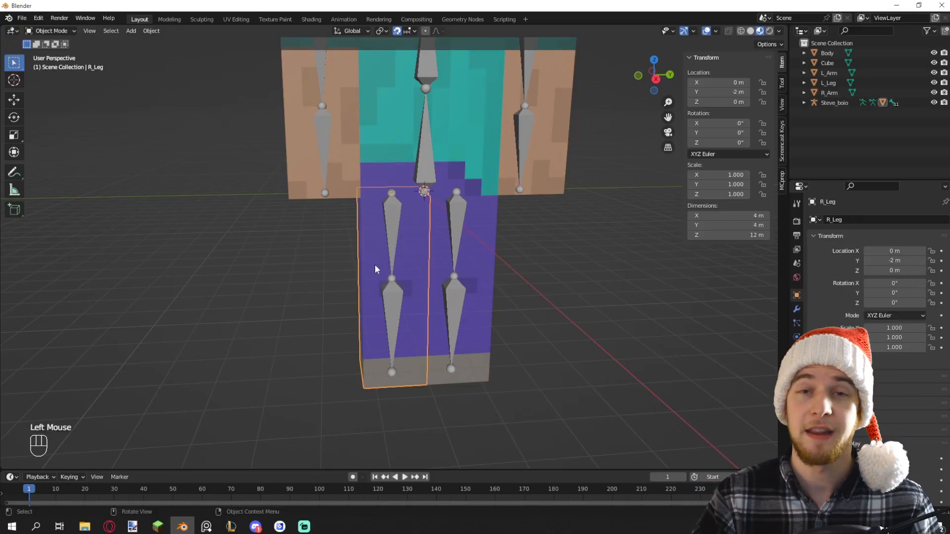
pyautogui.click(320, 271)
pyautogui.click(394, 212)
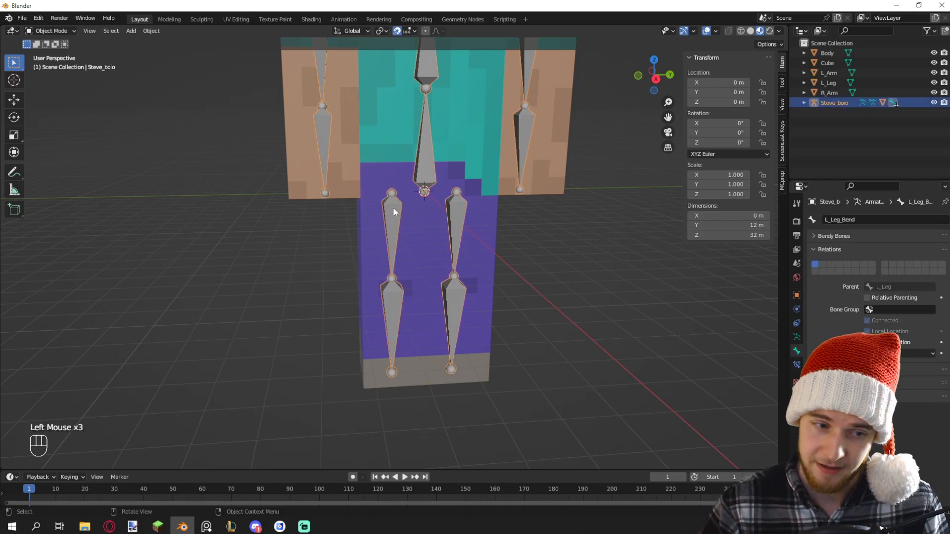
pyautogui.keyDown('shift'); pyautogui.click(371, 237); pyautogui.keyUp('shift')
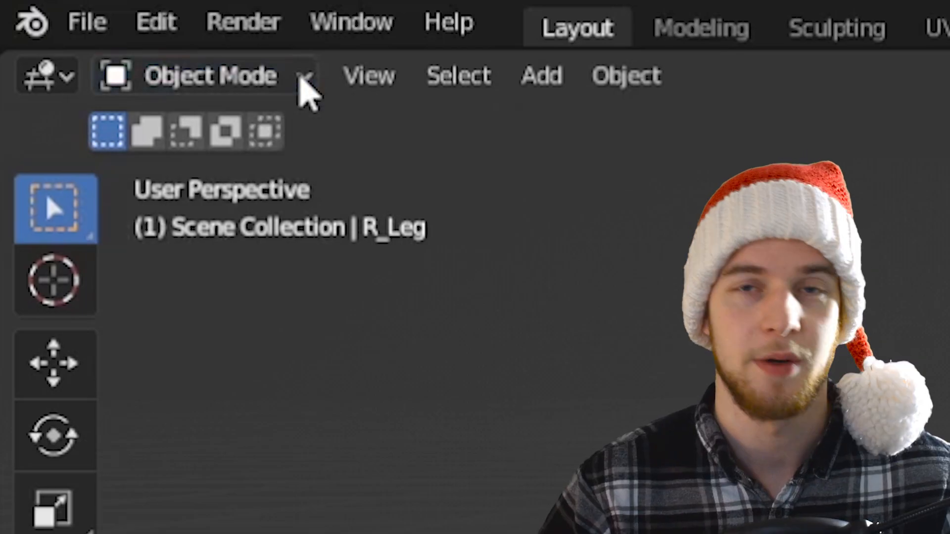
pyautogui.click(301, 82)
pyautogui.click(300, 82)
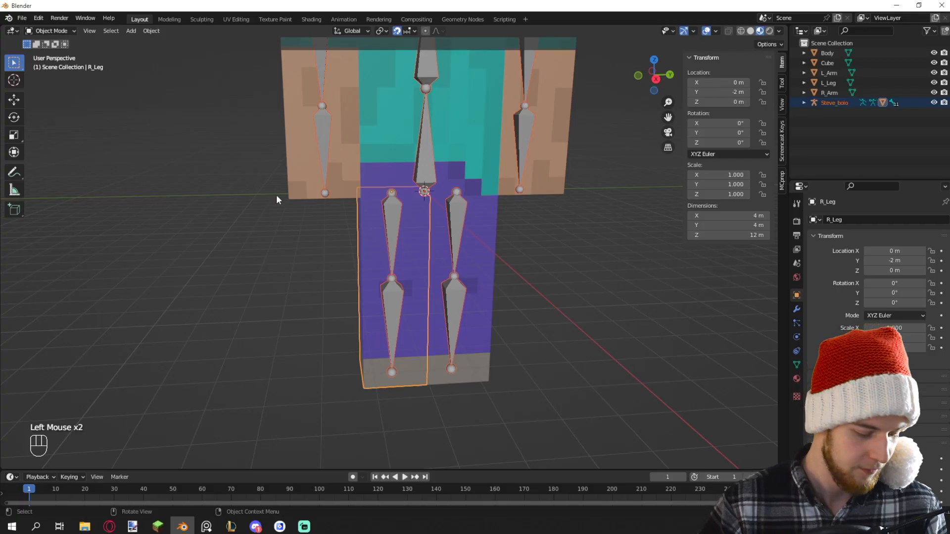
pyautogui.hotkey('ctrl', 'Tab')
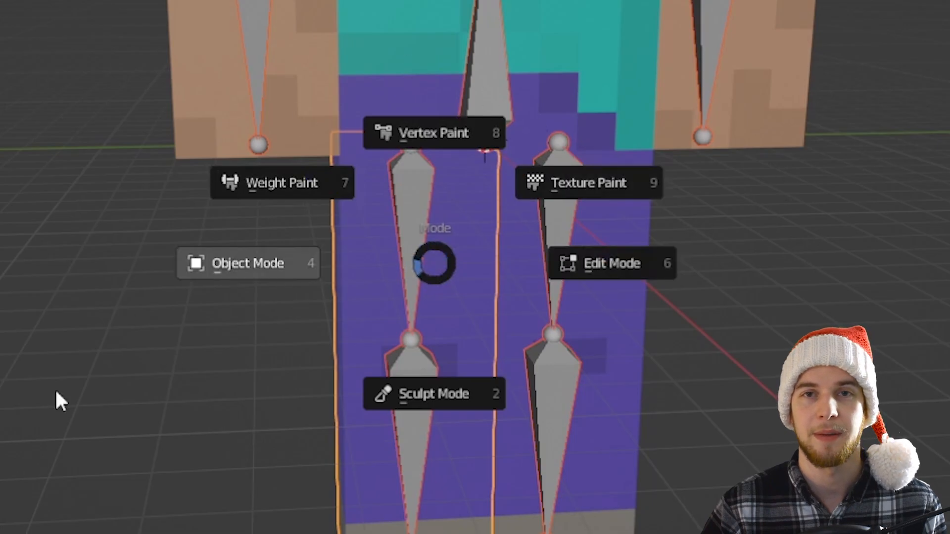
# Select the armature and the R_Leg mesh together, and put the mesh in Weight Paint mode
pyautogui.click(358, 305)
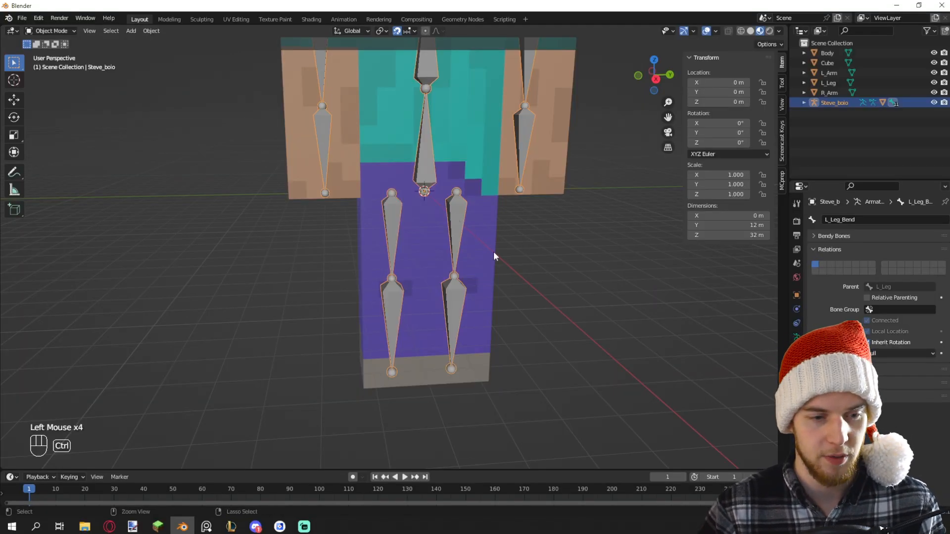
pyautogui.hotkey('ctrl', 'Tab')
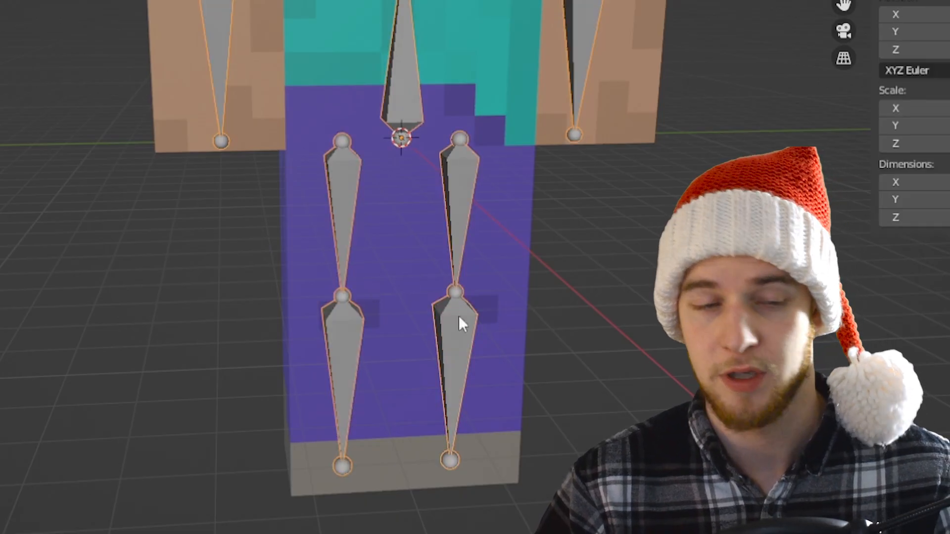
pyautogui.keyDown('shift'); pyautogui.click(321, 224); pyautogui.keyUp('shift')
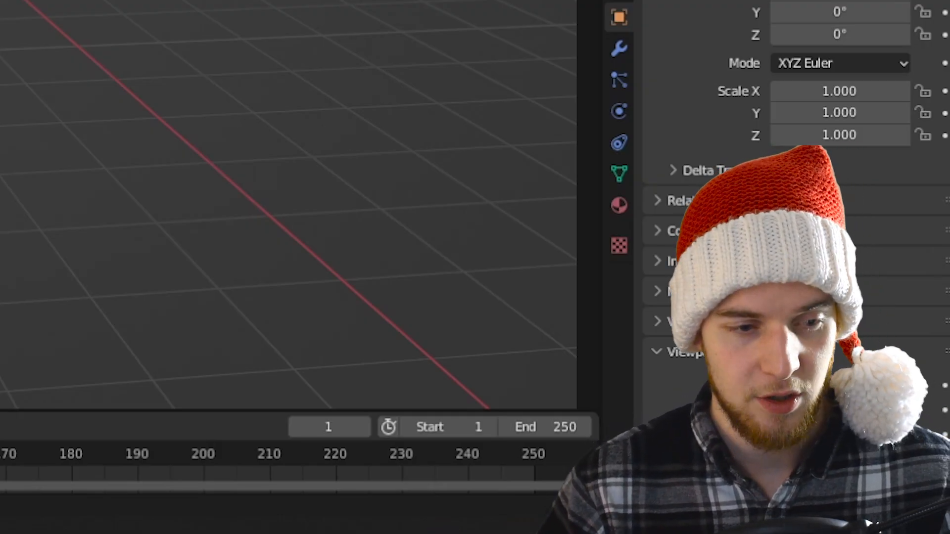
pyautogui.hotkey('ctrl', 'Tab')
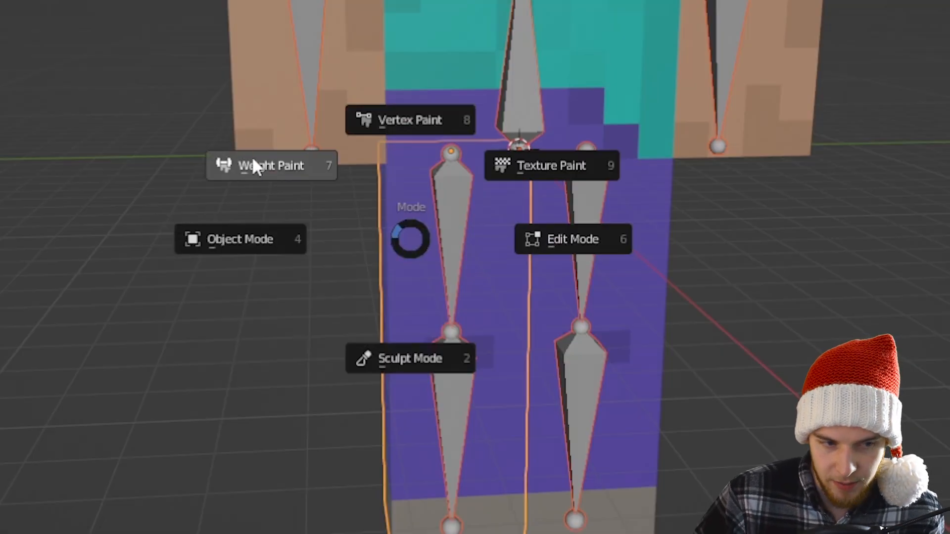
pyautogui.click(304, 198)
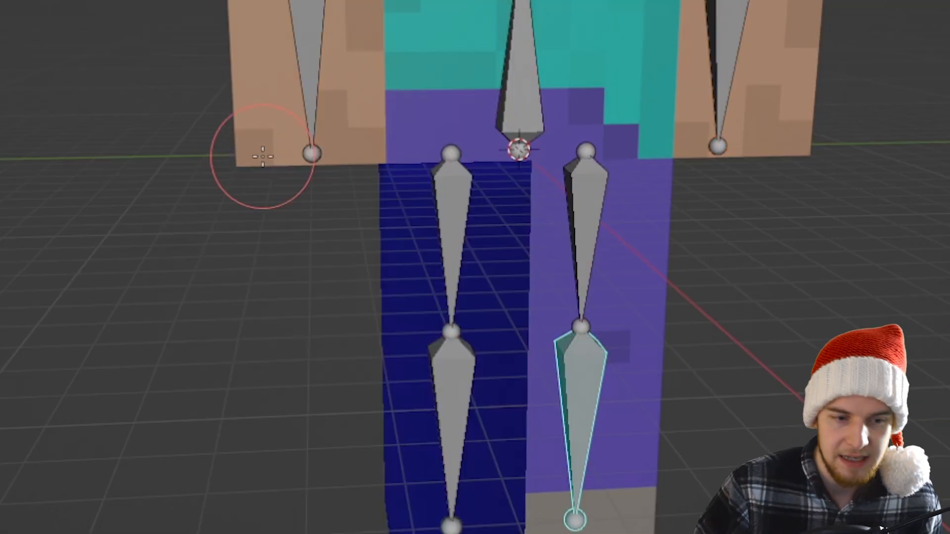
# Isolate the R_Leg mesh and armature in local view and make R_Leg the active bone for painting
pyautogui.press('KP_Divide')
pyautogui.press('KP_Divide')
pyautogui.press('KP_Divide')
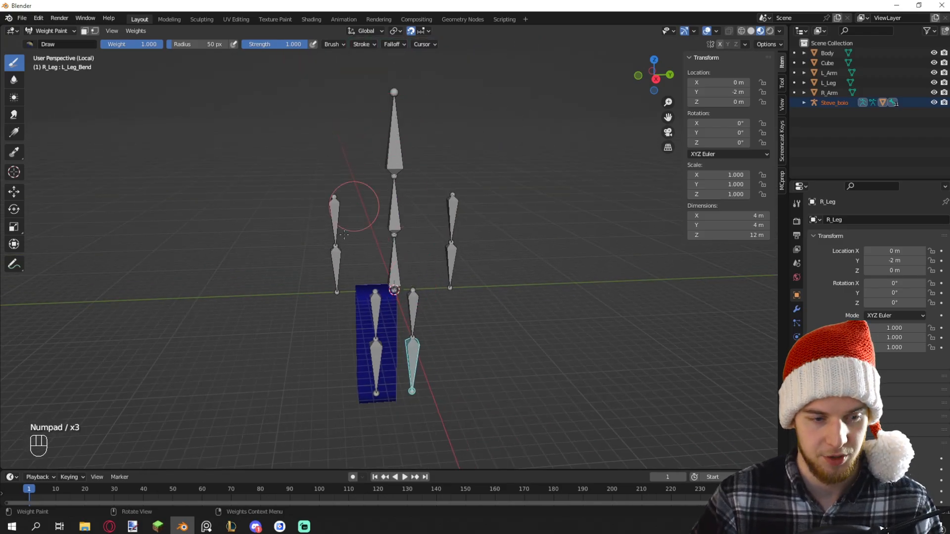
pyautogui.scroll(2, 344, 234)
pyautogui.scroll(1, 382, 329)
pyautogui.keyDown('shift'); pyautogui.moveTo(382, 328); pyautogui.dragTo(462, 213, button='middle'); pyautogui.keyUp('shift')
pyautogui.scroll(-1, 470, 282)
pyautogui.scroll(1, 389, 366)
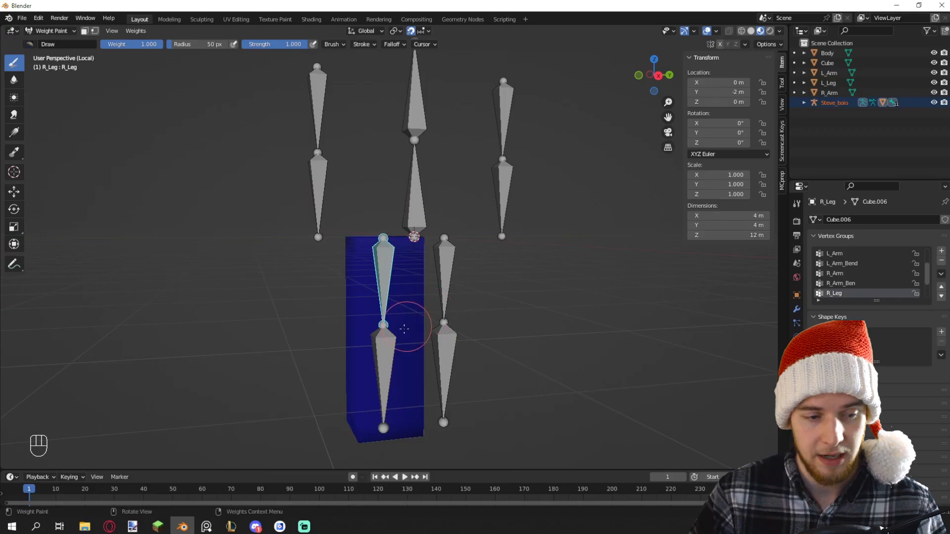
pyautogui.keyDown('ctrl'); pyautogui.click(391, 274); pyautogui.keyUp('ctrl')
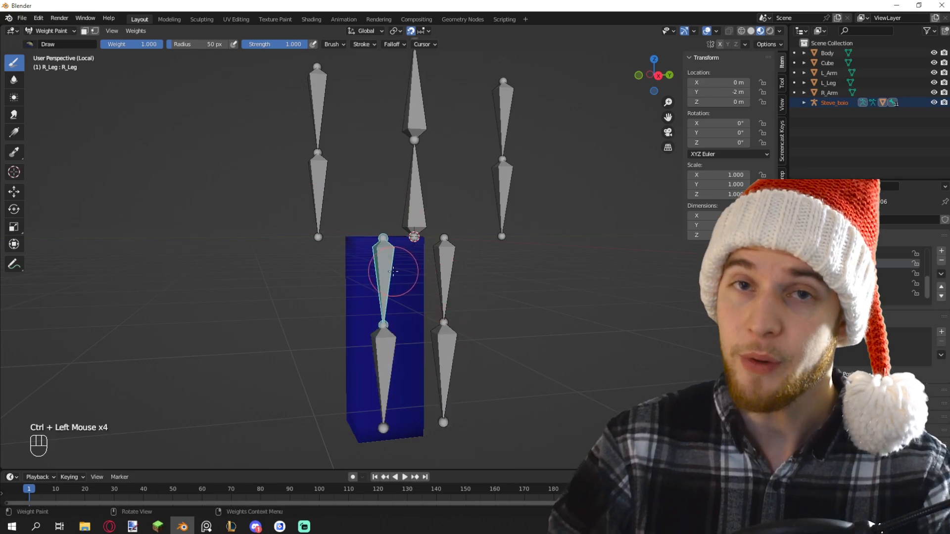
# Make R_Leg_Bend the active bone and paint a test patch of weight at the foot corner
pyautogui.scroll(1, 389, 276)
pyautogui.moveTo(390, 276); pyautogui.dragTo(394, 213, button='middle')
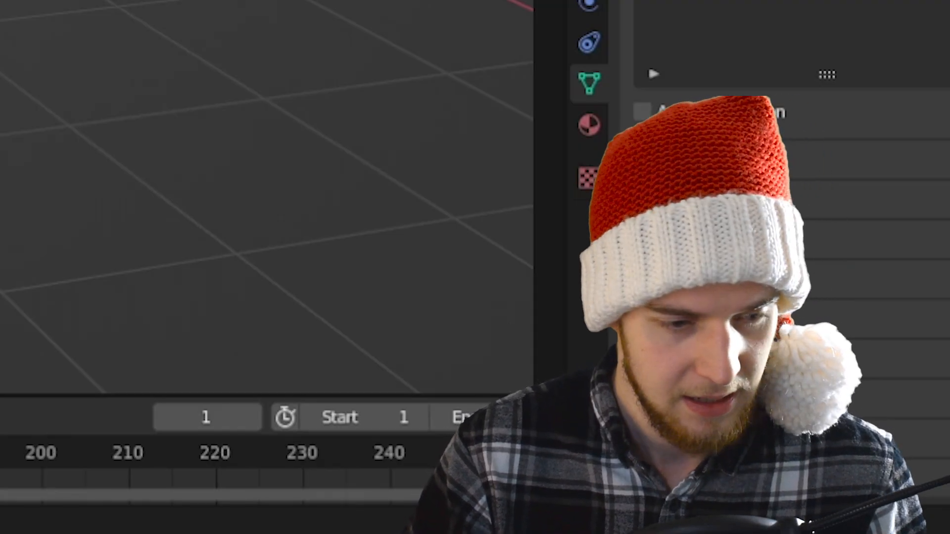
pyautogui.keyDown('ctrl'); pyautogui.click(391, 350); pyautogui.keyUp('ctrl')
pyautogui.keyDown('shift'); pyautogui.moveTo(47, 218); pyautogui.dragTo(48, 168, button='middle'); pyautogui.keyUp('shift')
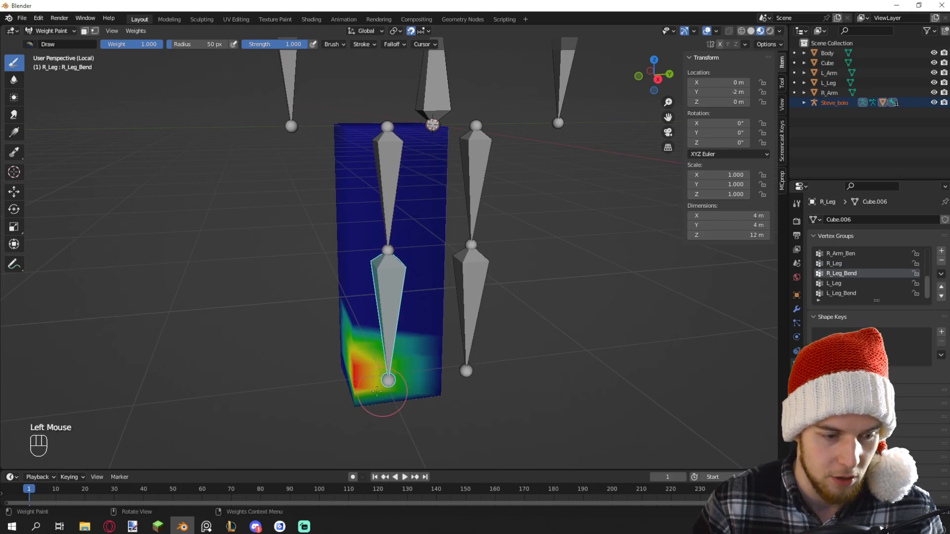
# Switch the armature to Pose Mode and try rotating R_Leg_Bend to test the painted weights, cancelling the rotation
pyautogui.hotkey('ctrl', 'Tab')
pyautogui.moveTo(391, 292); pyautogui.dragTo(468, 302, button='middle')
pyautogui.press('r')
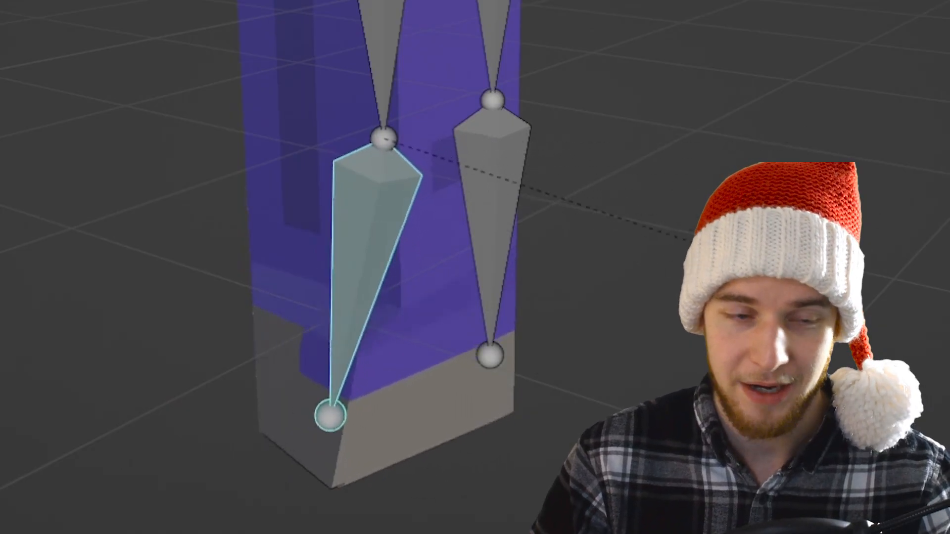
pyautogui.rightClick(499, 379)
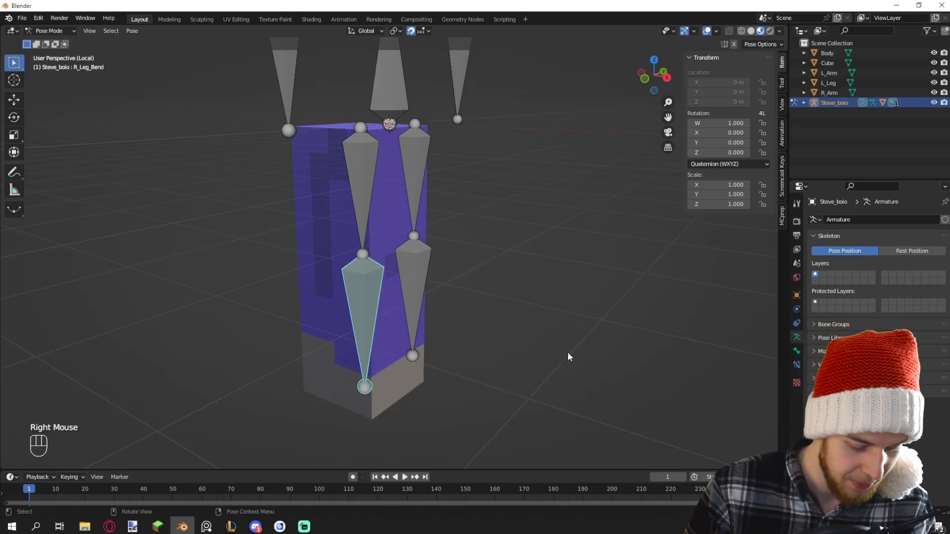
# Undo the pose test and the trial weight painting, returning the leg to Weight Paint mode
pyautogui.hotkey('ctrl', 'z')
pyautogui.hotkey('ctrl', 'z')
pyautogui.hotkey('ctrl', 'z')
pyautogui.hotkey('ctrl', 'z')
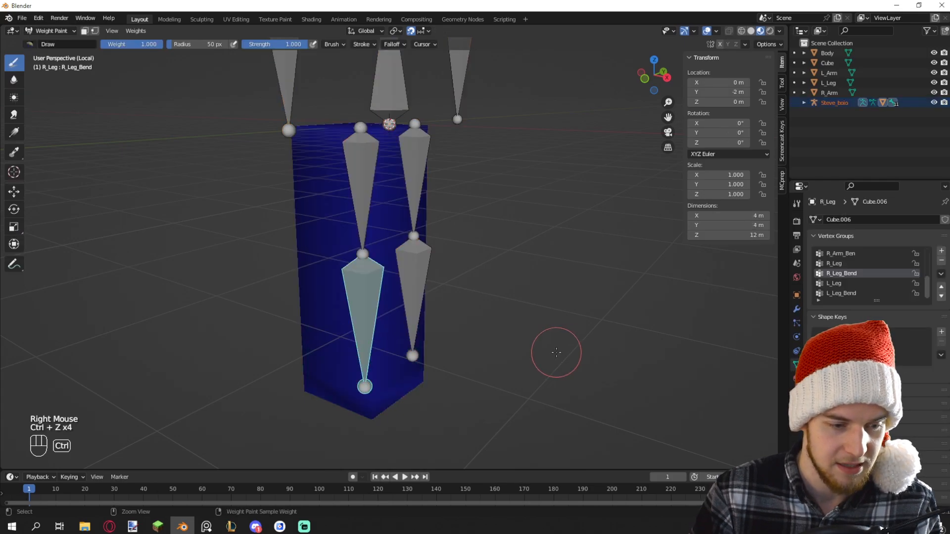
# Make R_Leg the active bone and choose a different falloff curve preset for the weight brush
pyautogui.moveTo(556, 352); pyautogui.dragTo(478, 355, button='middle')
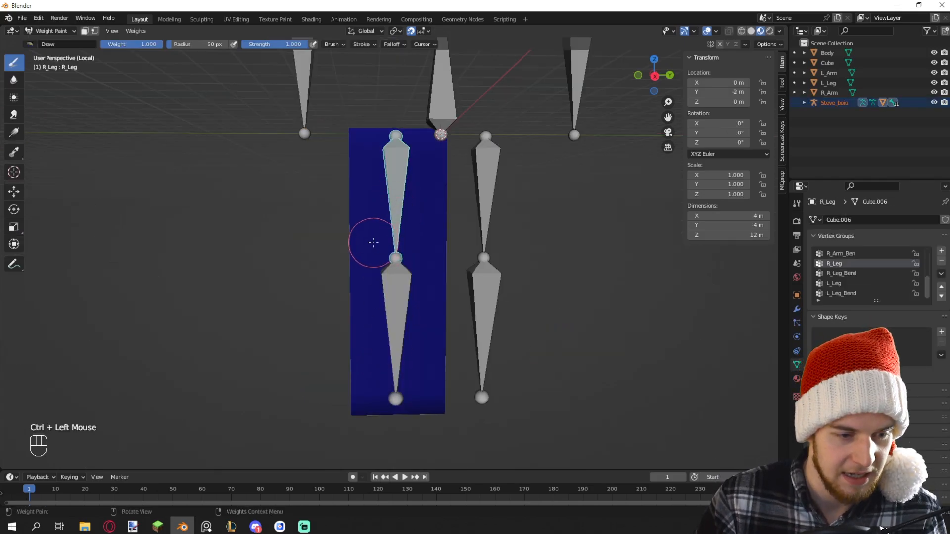
pyautogui.moveTo(370, 225)
pyautogui.mouseDown()
pyautogui.moveTo(363, 241)
pyautogui.moveTo(364, 197)
pyautogui.moveTo(354, 218)
pyautogui.mouseUp()
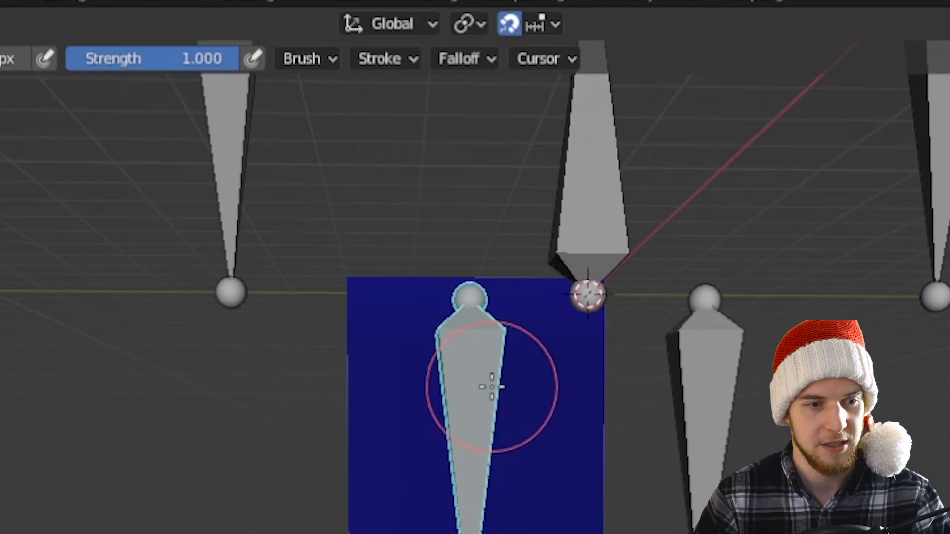
pyautogui.click(479, 58)
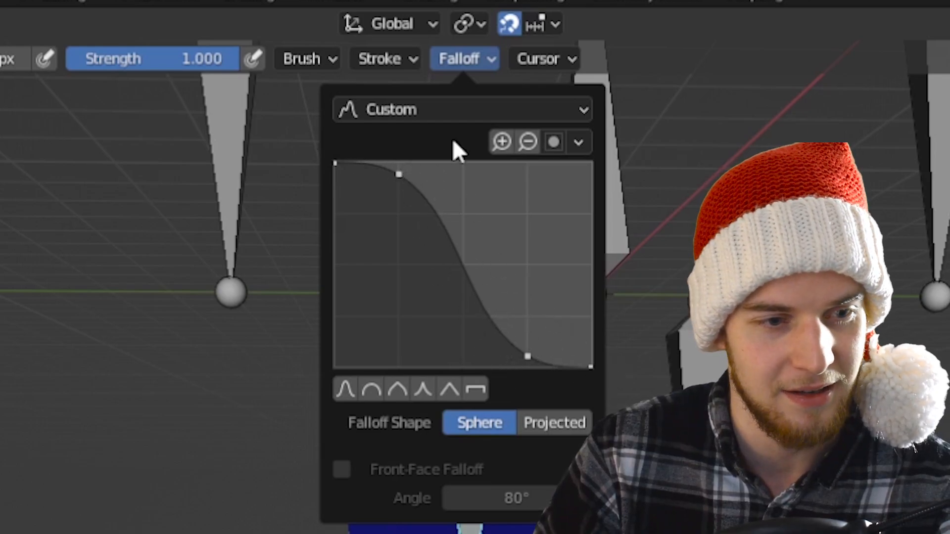
pyautogui.click(406, 109)
pyautogui.click(435, 396)
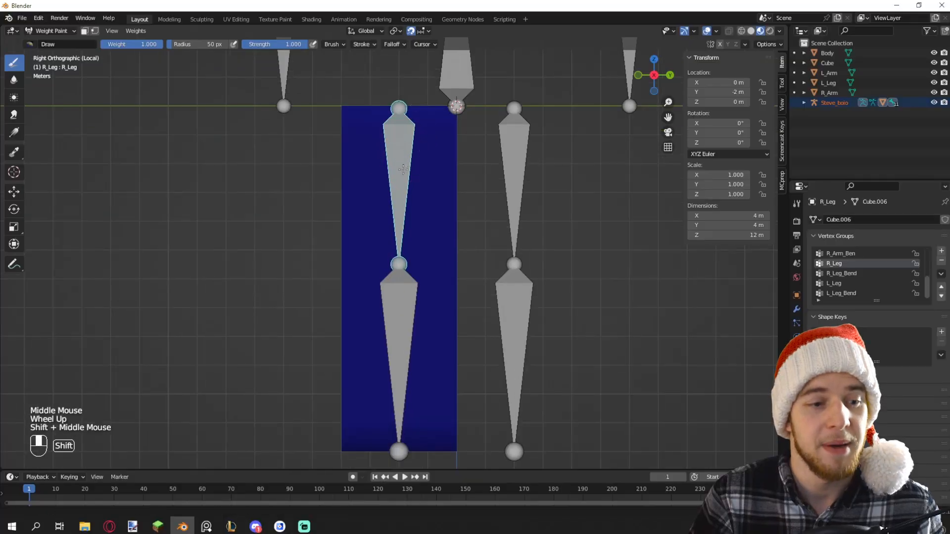
# In right orthographic view, paint weight 1.000 for R_Leg over the leg's upper half, down to just below the knee joint
pyautogui.keyDown('shift'); pyautogui.moveTo(403, 169); pyautogui.dragTo(404, 188, button='middle'); pyautogui.keyUp('shift')
pyautogui.click(348, 132)
pyautogui.click(448, 137)
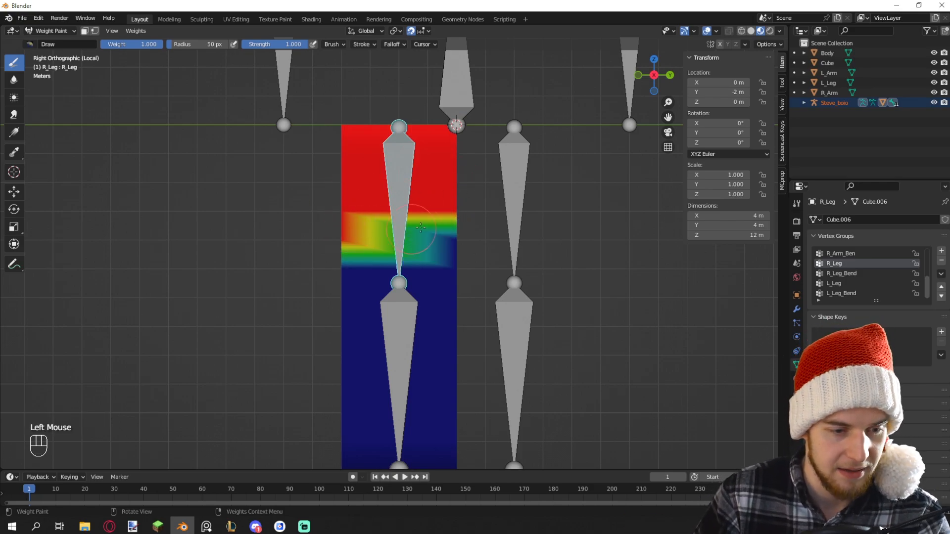
pyautogui.click(421, 227)
pyautogui.click(453, 280)
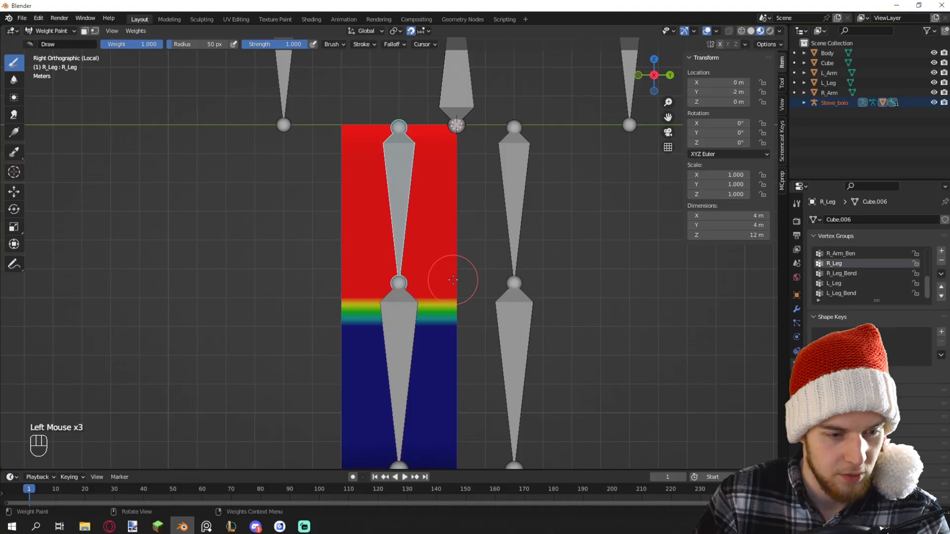
# Paint weight 1.000 for R_Leg over the remaining sides of the leg's upper half, including its vertical edges
pyautogui.moveTo(449, 280); pyautogui.dragTo(323, 291, button='middle')
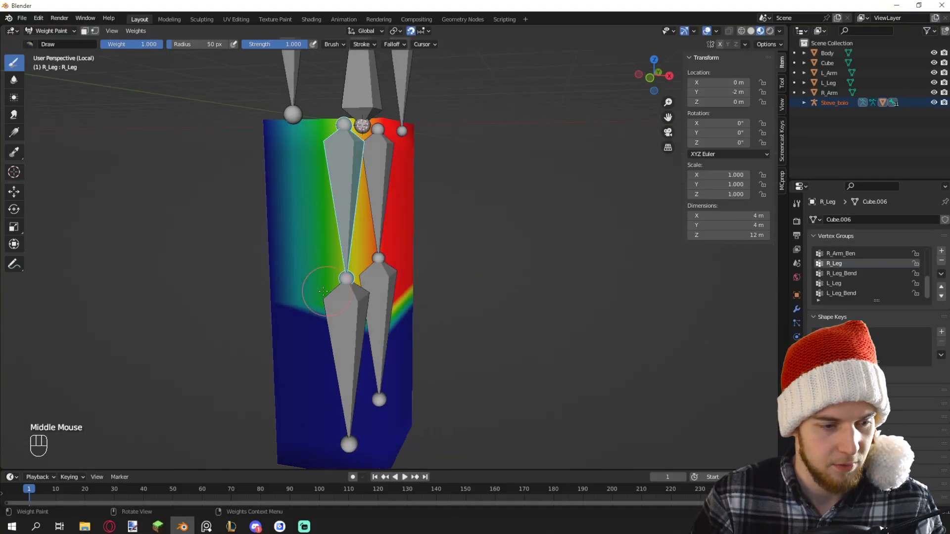
pyautogui.moveTo(276, 267); pyautogui.dragTo(267, 142)
pyautogui.moveTo(268, 142)
pyautogui.mouseDown(button='middle')
pyautogui.moveTo(341, 156)
pyautogui.moveTo(356, 171)
pyautogui.mouseUp(button='middle')
pyautogui.click(357, 173)
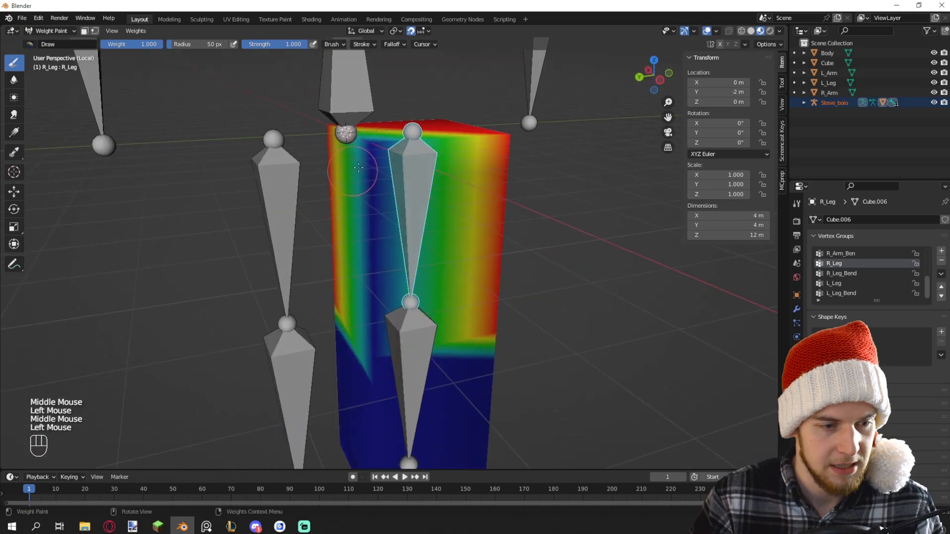
pyautogui.moveTo(373, 148); pyautogui.dragTo(372, 318)
pyautogui.moveTo(372, 334); pyautogui.dragTo(426, 267, button='middle')
# Make R_Leg_Bend the active bone and paint weight 1.000 over all sides and the underside of the leg's lower half
pyautogui.keyDown('ctrl'); pyautogui.click(397, 285); pyautogui.keyUp('ctrl')
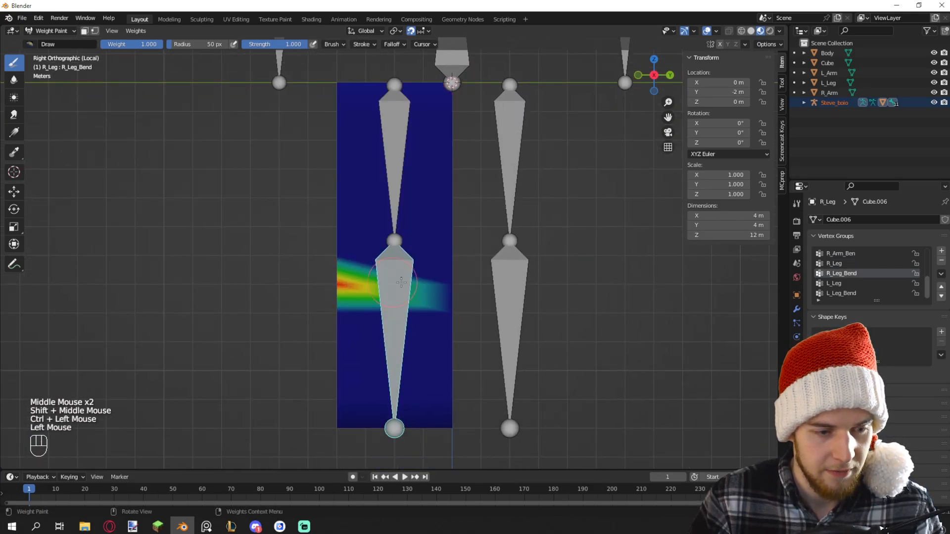
pyautogui.moveTo(401, 282); pyautogui.dragTo(442, 381)
pyautogui.moveTo(342, 404); pyautogui.dragTo(335, 325)
pyautogui.moveTo(335, 325); pyautogui.dragTo(449, 347, button='middle')
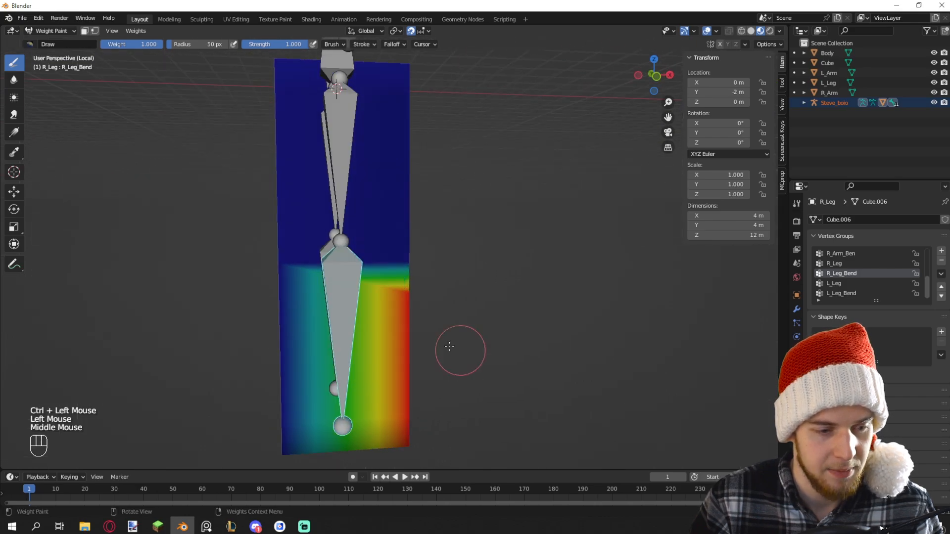
pyautogui.moveTo(300, 296); pyautogui.dragTo(297, 430)
pyautogui.click(379, 424)
pyautogui.moveTo(297, 427)
pyautogui.keyDown('shift'); pyautogui.mouseDown(button='middle')
pyautogui.moveTo(379, 421)
pyautogui.moveTo(405, 300)
pyautogui.mouseUp(button='middle'); pyautogui.keyUp('shift')
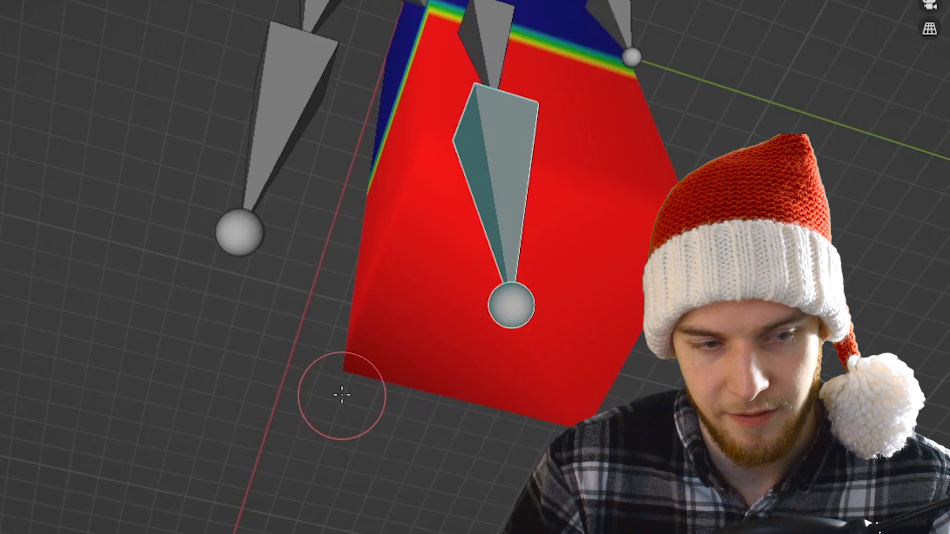
pyautogui.moveTo(332, 356); pyautogui.dragTo(442, 418, button='middle')
pyautogui.moveTo(435, 317); pyautogui.dragTo(454, 333, button='middle')
pyautogui.scroll(-1, 556, 354)
pyautogui.moveTo(556, 354); pyautogui.dragTo(511, 355, button='middle')
# Return the leg to Object Mode, select the Steve_boio armature and switch it to Pose Mode
pyautogui.hotkey('ctrl', 'Tab')
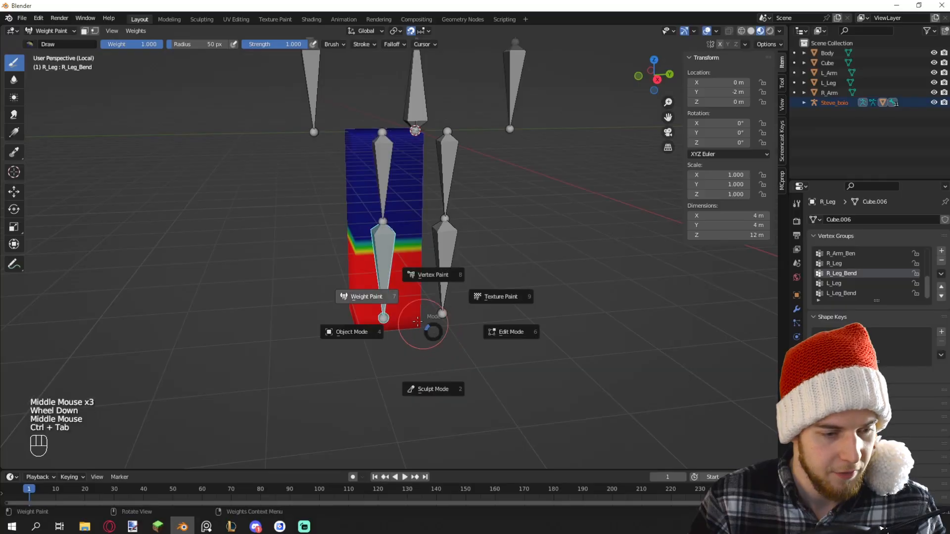
pyautogui.click(379, 331)
pyautogui.click(387, 260)
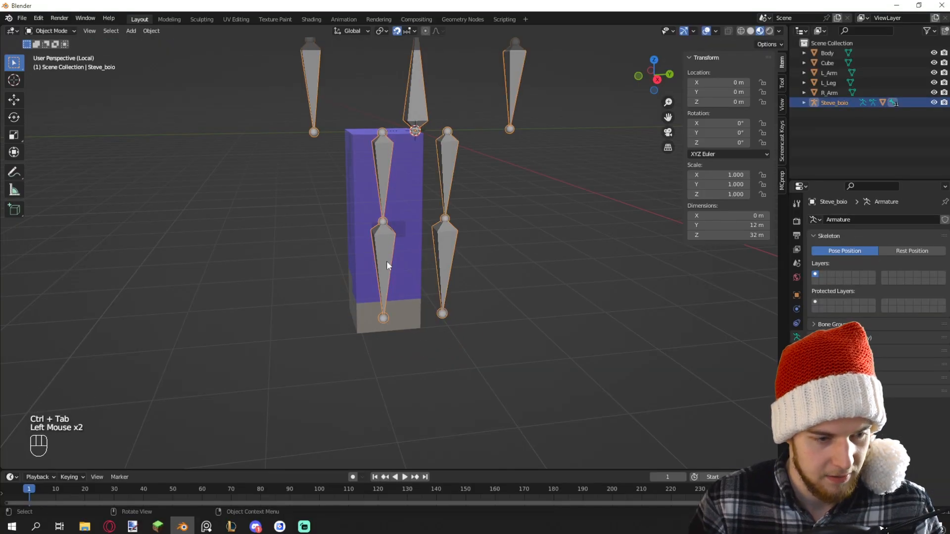
pyautogui.hotkey('ctrl', 'Tab')
# Try rotating R_Leg_Bend about the X and Y axes to test the leg's bend, cancelling each rotation
pyautogui.press('r')
pyautogui.press('x')
pyautogui.rightClick(538, 203)
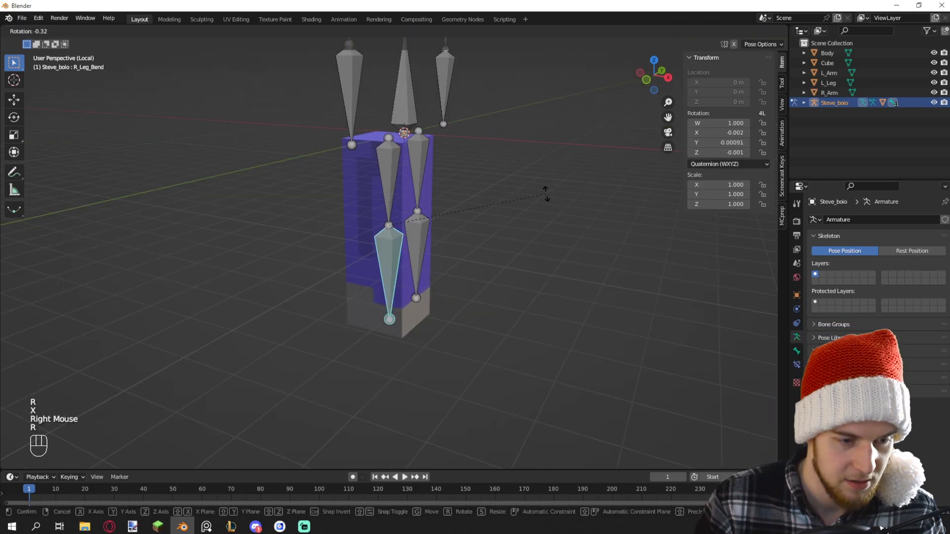
pyautogui.press('r')
pyautogui.press('x')
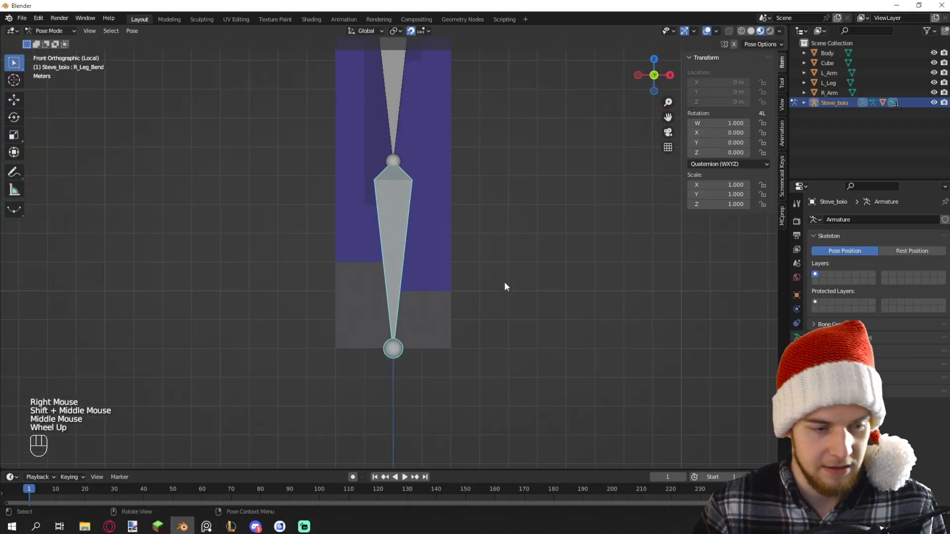
pyautogui.scroll(-1, 541, 216)
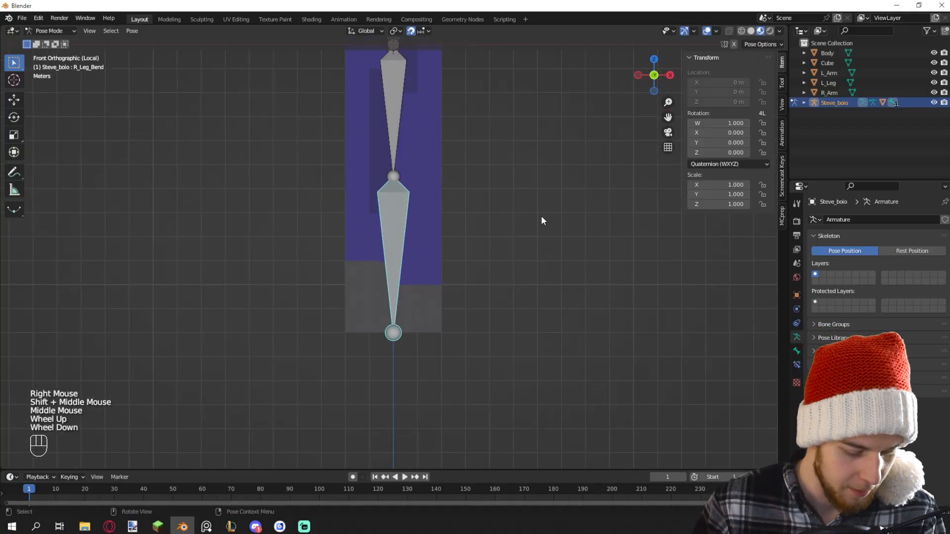
pyautogui.press('r')
pyautogui.press('y')
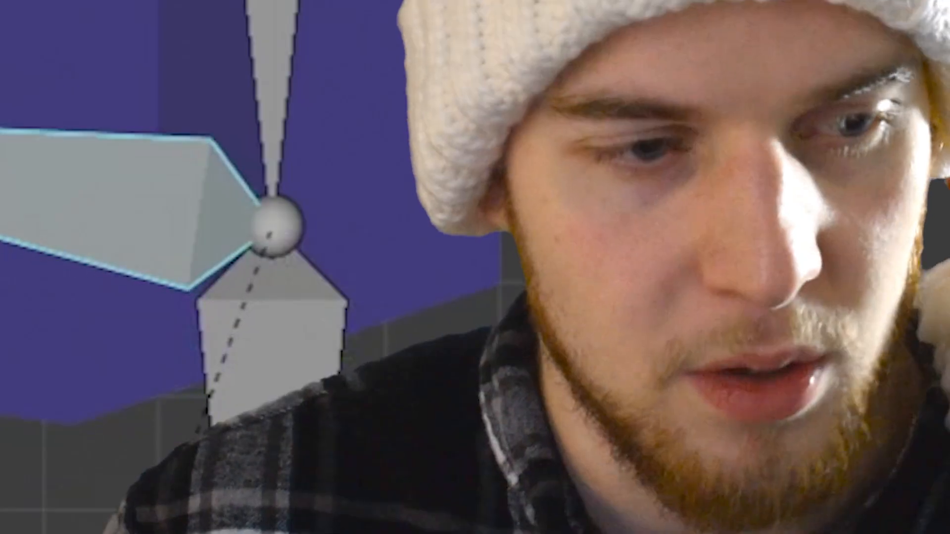
pyautogui.rightClick(515, 334)
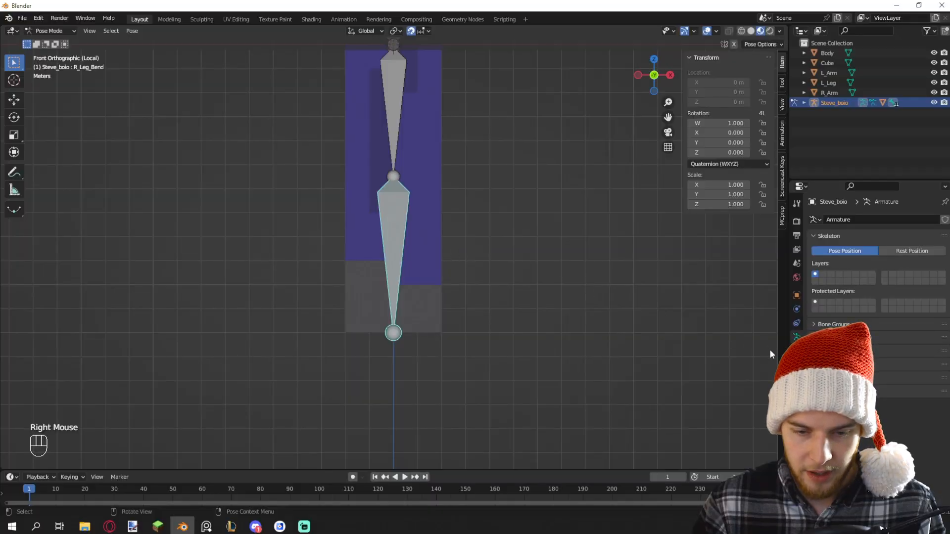
# Leave local view to show the whole character and set the armature back to Object Mode
pyautogui.moveTo(564, 316); pyautogui.dragTo(469, 326, button='middle')
pyautogui.press('Tab')
pyautogui.scroll(-3, 469, 326)
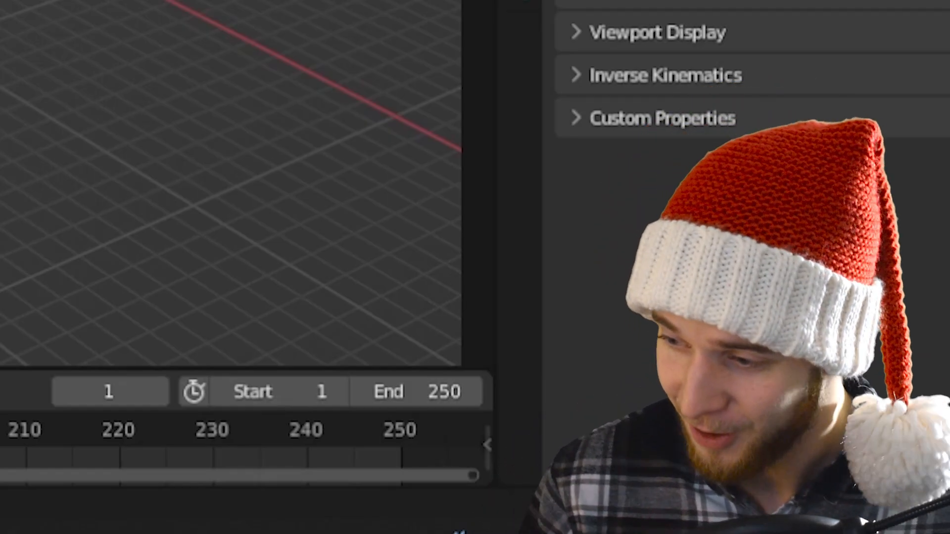
pyautogui.moveTo(528, 304); pyautogui.dragTo(512, 298, button='middle')
pyautogui.hotkey('shift', 'a')
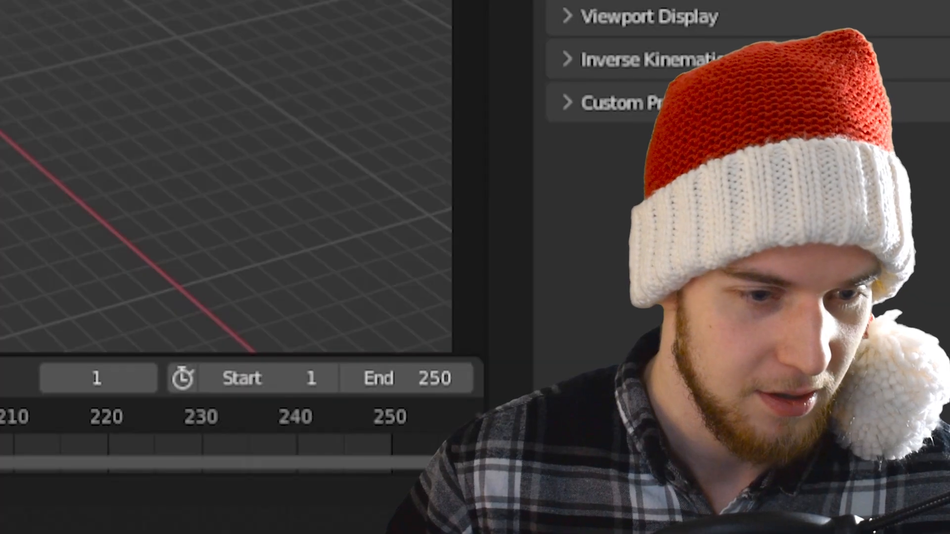
pyautogui.press('Tab')
pyautogui.press('Tab')
pyautogui.press('Tab')
pyautogui.click(521, 281)
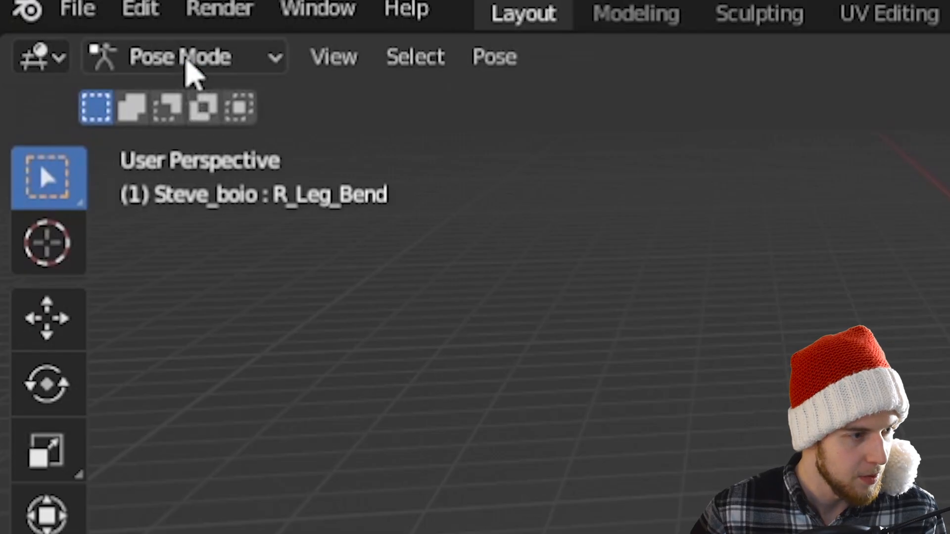
pyautogui.click(186, 61)
pyautogui.click(194, 99)
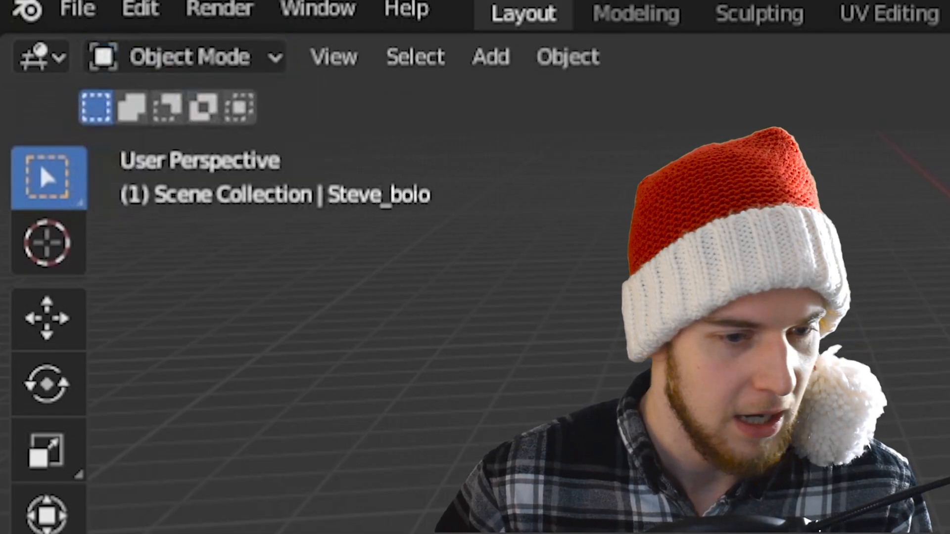
# Add a cube mesh and move it within the ground plane to X 8 m, Y -36 m, away from the character
pyautogui.hotkey('shift', 'a')
pyautogui.moveTo(534, 231)
pyautogui.click(578, 241)
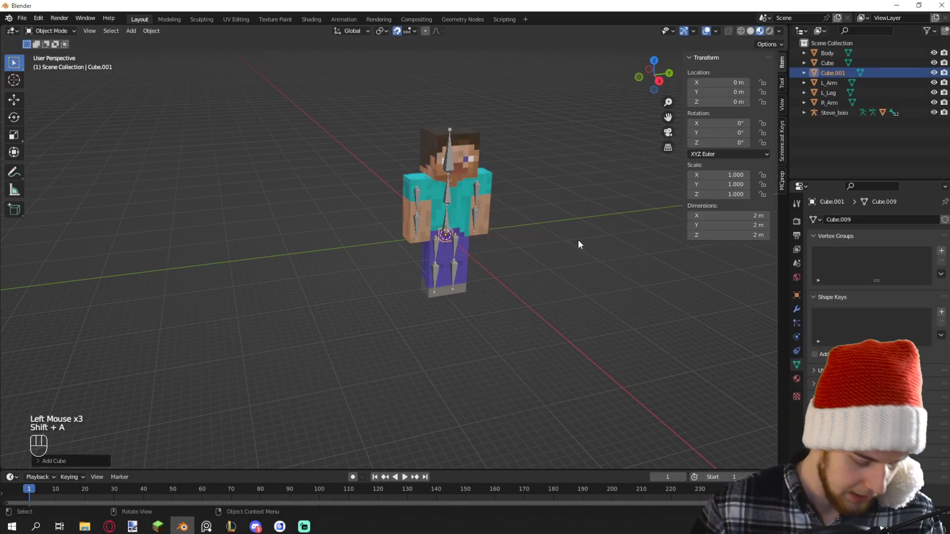
pyautogui.press('g')
pyautogui.hotkey('shift', 'z')
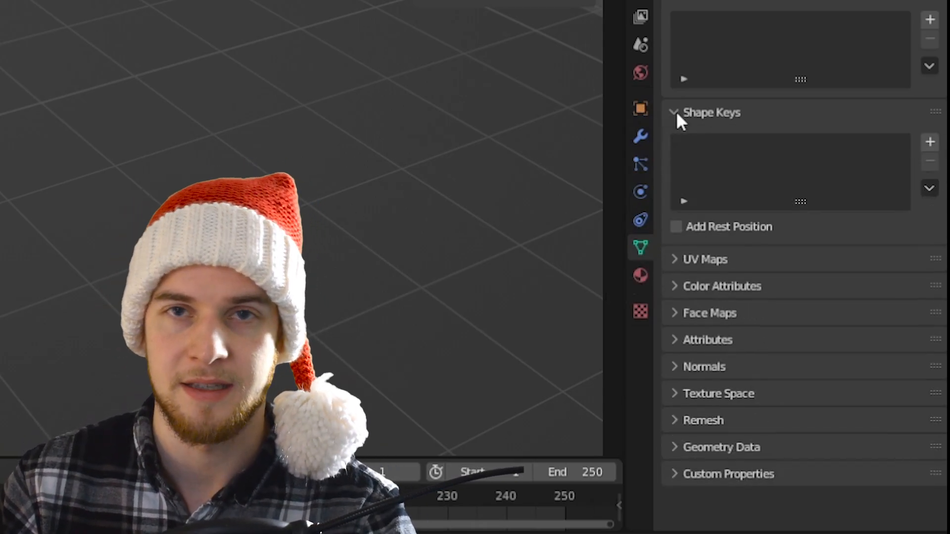
# Add a Basis shape key and a second shape key to the cube, naming the second one nbpar
pyautogui.click(930, 142)
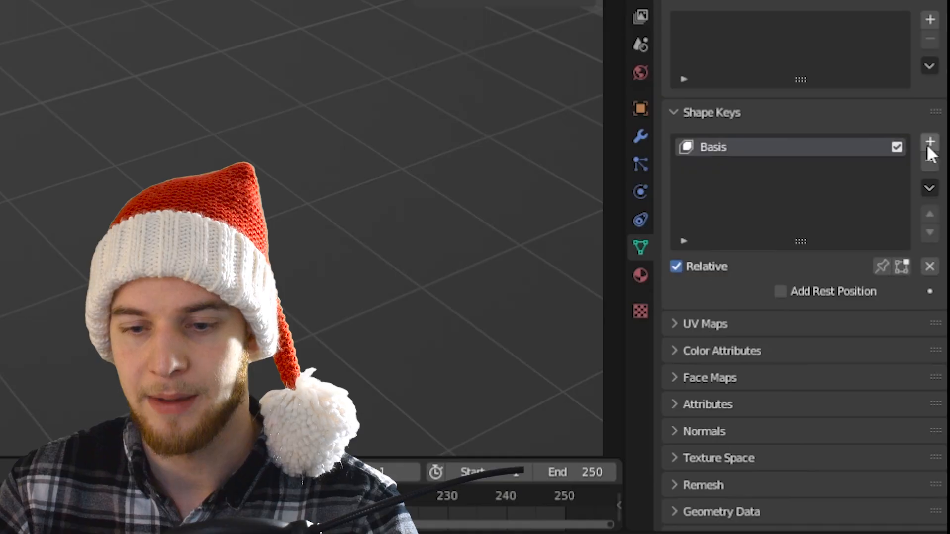
pyautogui.click(941, 313)
pyautogui.doubleClick(837, 325)
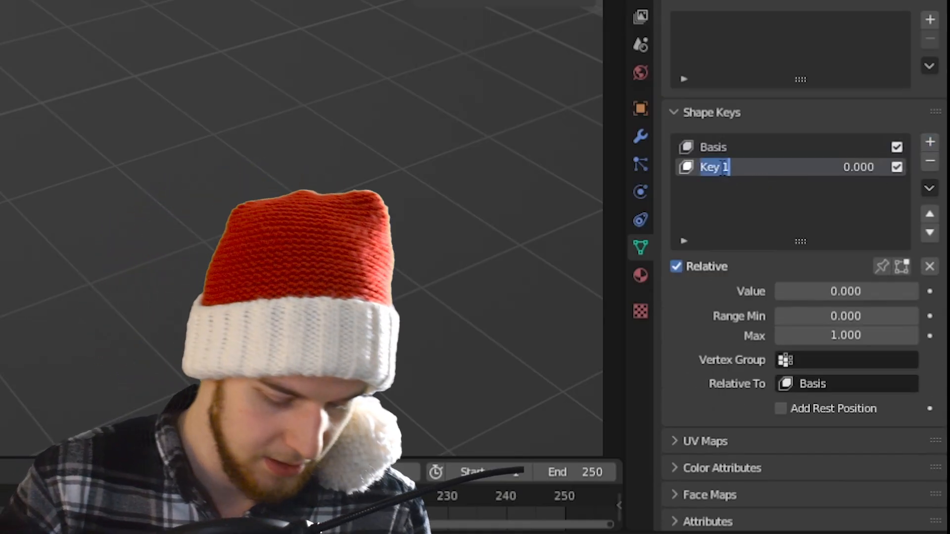
pyautogui.write('nbpar')
pyautogui.press('Return')
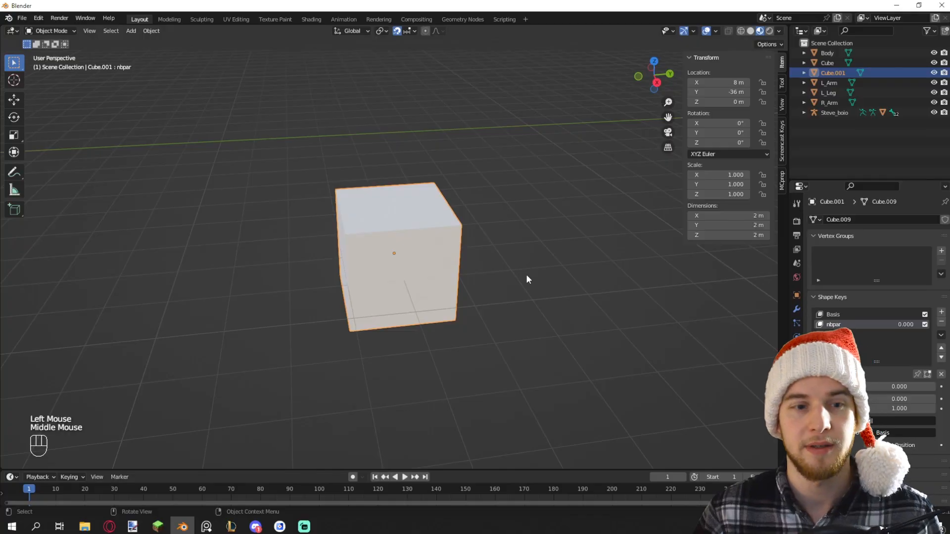
# With nbpar active, enter vertex editing on the cube and pull one top corner vertex outward
pyautogui.press('Tab')
pyautogui.press('1')
pyautogui.click(463, 229)
pyautogui.press('g')
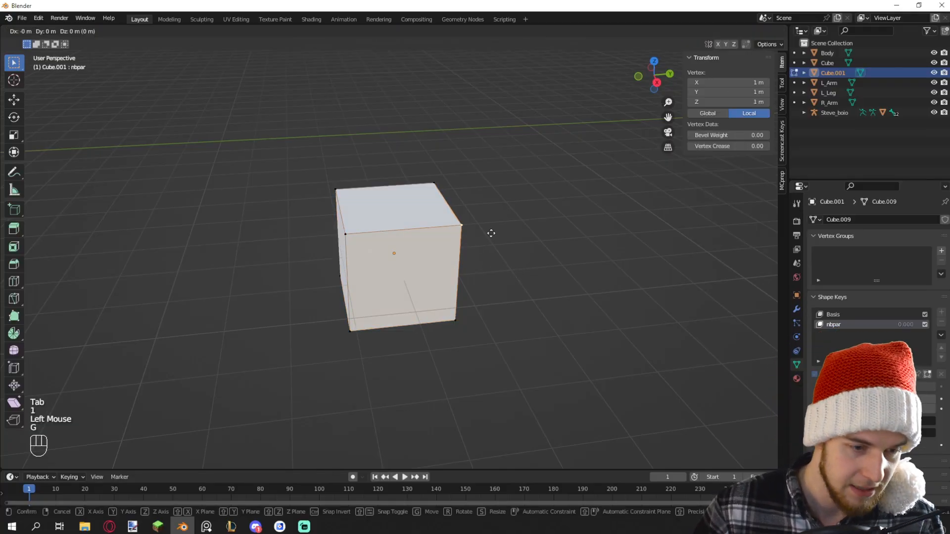
pyautogui.click(552, 173)
# Turn off snapping and move two more top corners outward, the last within the XY plane to about X 2.33 m, Y -1.85 m
pyautogui.click(335, 190)
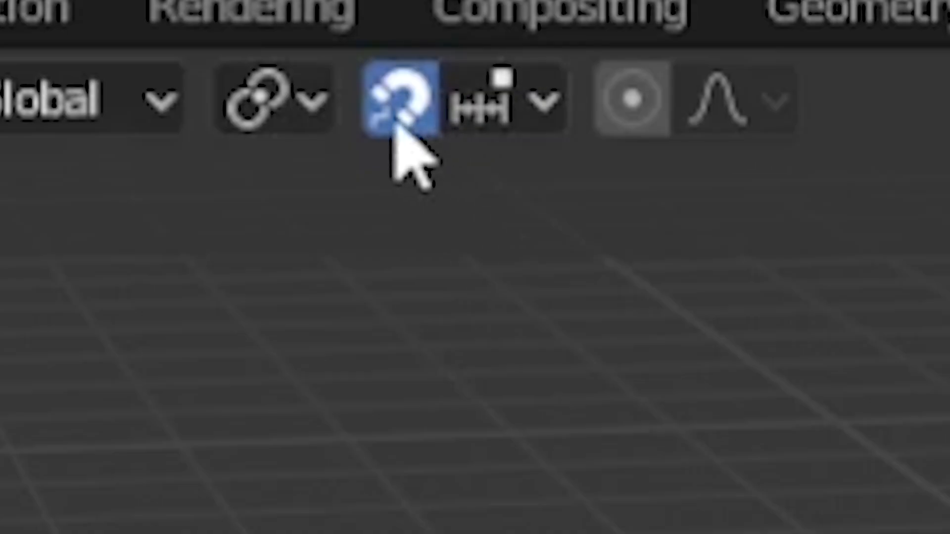
pyautogui.click(397, 31)
pyautogui.keyDown('shift'); pyautogui.moveTo(408, 182); pyautogui.dragTo(465, 212, button='middle'); pyautogui.keyUp('shift')
pyautogui.press('g')
pyautogui.click(402, 206)
pyautogui.click(414, 268)
pyautogui.moveTo(429, 272); pyautogui.dragTo(444, 300, button='middle')
pyautogui.press('g')
pyautogui.hotkey('shift', 'z')
pyautogui.click(399, 373)
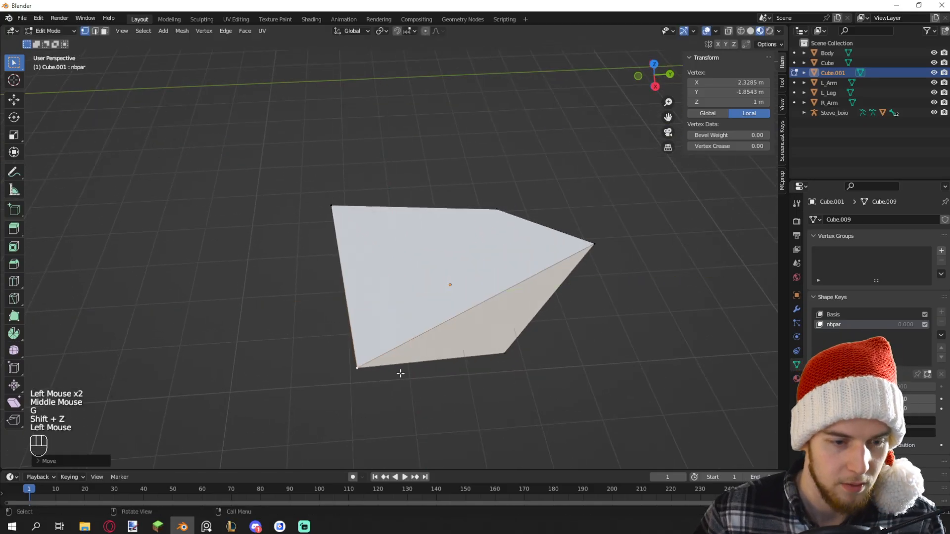
pyautogui.moveTo(399, 373); pyautogui.dragTo(402, 339, button='middle')
# Switch repeatedly between the Basis and nbpar shape keys in Edit Mode to compare the cube's two shapes
pyautogui.click(835, 315)
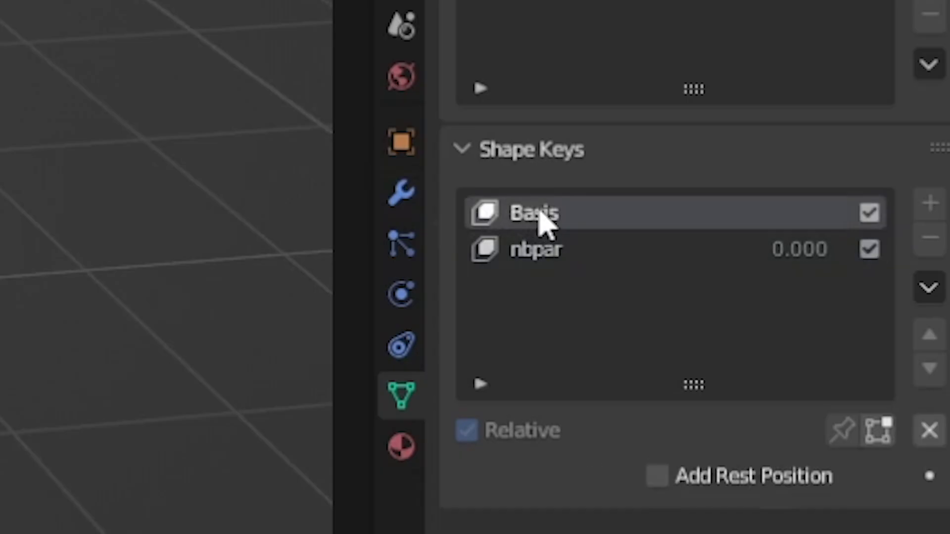
pyautogui.click(532, 244)
pyautogui.click(537, 216)
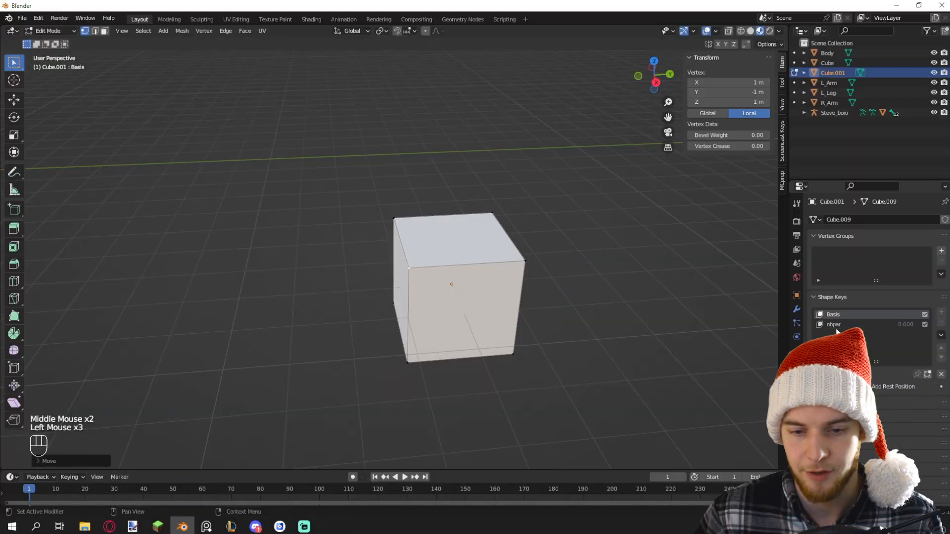
pyautogui.click(536, 249)
pyautogui.click(537, 216)
pyautogui.click(537, 251)
pyautogui.click(834, 316)
pyautogui.click(833, 325)
pyautogui.click(835, 316)
pyautogui.click(834, 316)
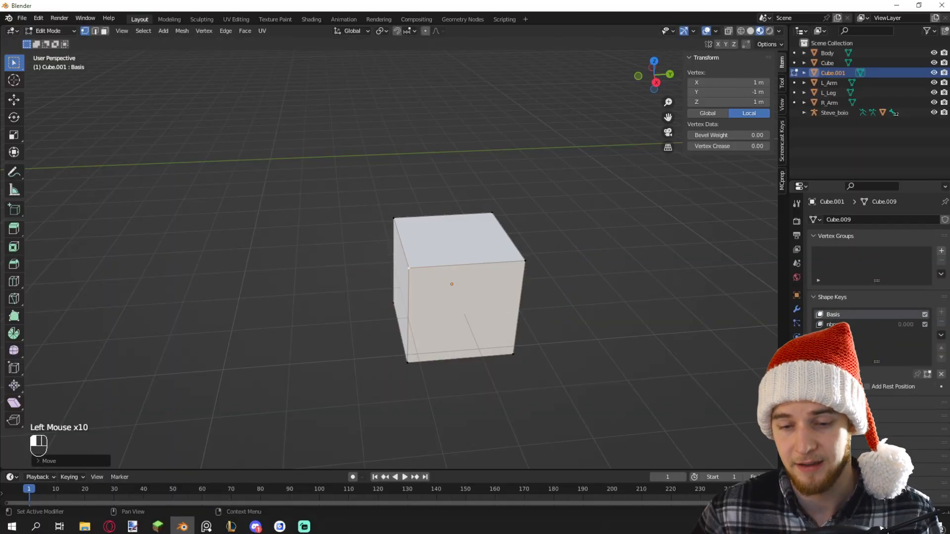
pyautogui.click(834, 326)
# Compare nbpar in Object and Edit Mode, try adjusting its value, and delete the demonstration cube
pyautogui.moveTo(609, 262); pyautogui.dragTo(599, 262, button='middle')
pyautogui.press('Tab')
pyautogui.click(837, 316)
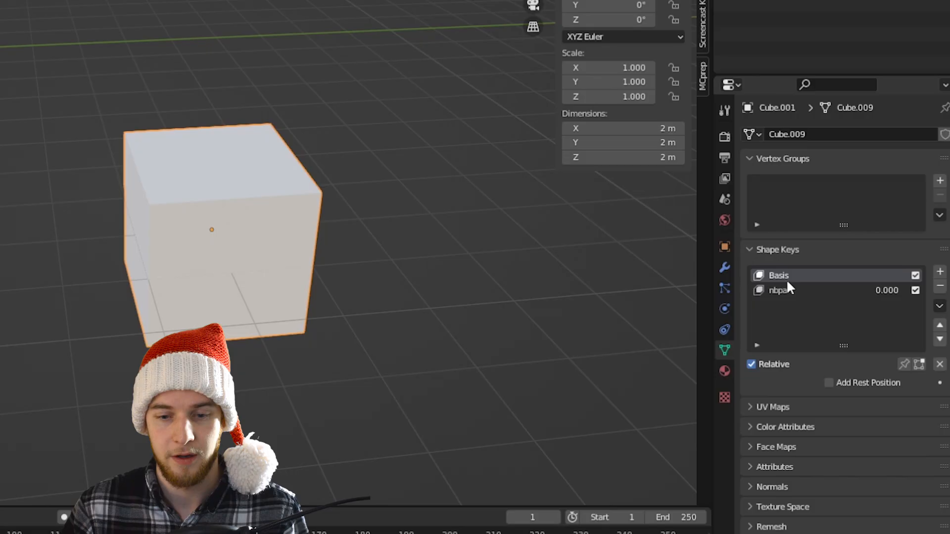
pyautogui.click(835, 325)
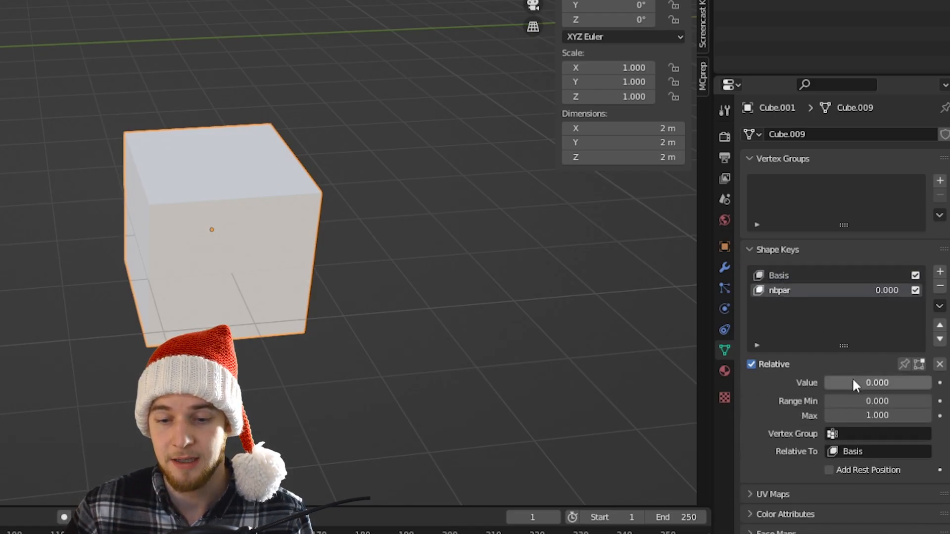
pyautogui.moveTo(475, 257); pyautogui.dragTo(403, 255, button='middle')
pyautogui.press('Tab')
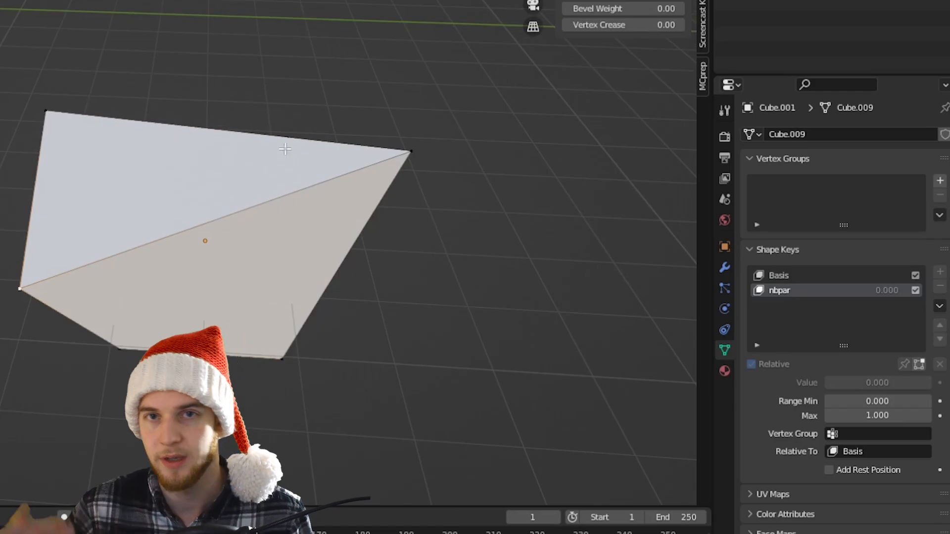
pyautogui.press('Tab')
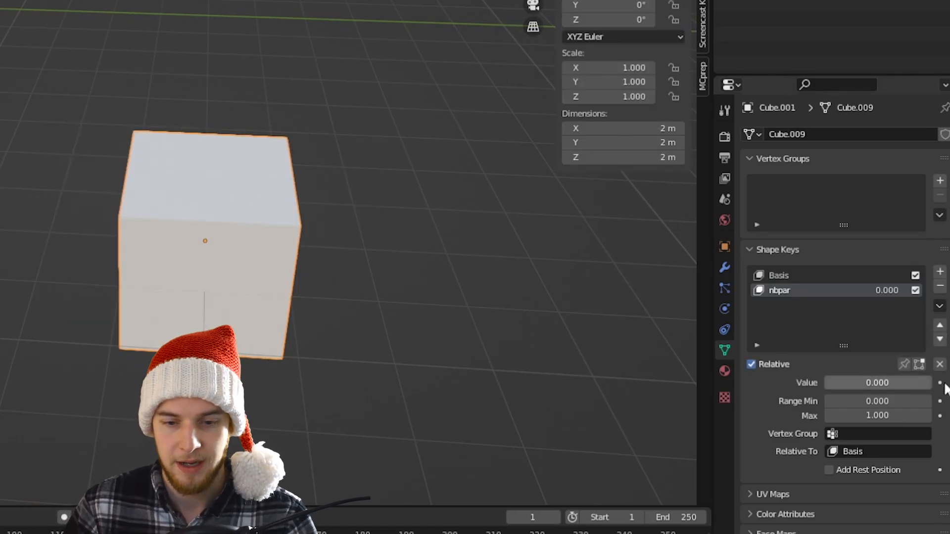
pyautogui.moveTo(844, 382)
pyautogui.mouseDown()
pyautogui.moveTo(930, 383)
pyautogui.moveTo(826, 383)
pyautogui.moveTo(931, 382)
pyautogui.moveTo(836, 383)
pyautogui.mouseUp()
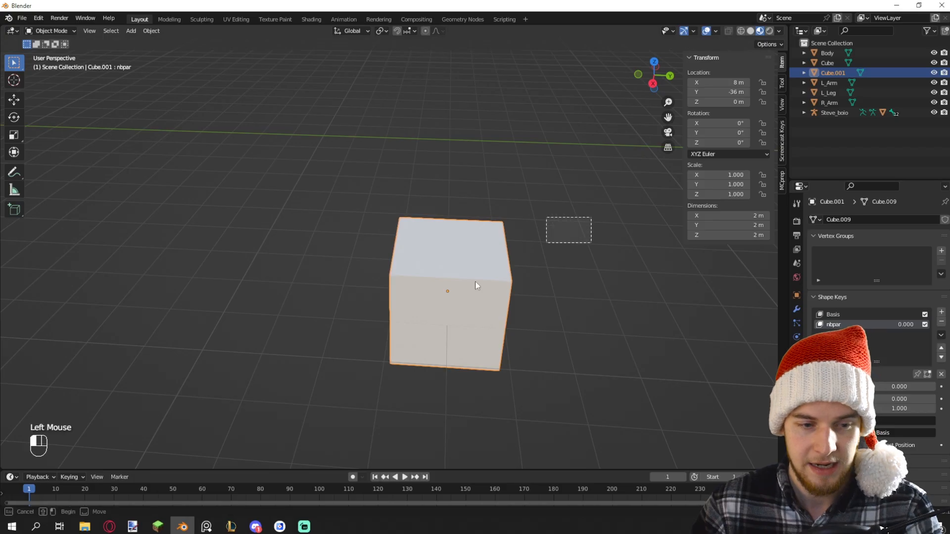
pyautogui.press('Delete')
# Add a Basis shape key and a second shape key named Bend to the R_Leg mesh
pyautogui.scroll(-2, 504, 312)
pyautogui.keyDown('shift'); pyautogui.moveTo(503, 312); pyautogui.dragTo(318, 297, button='middle'); pyautogui.keyUp('shift')
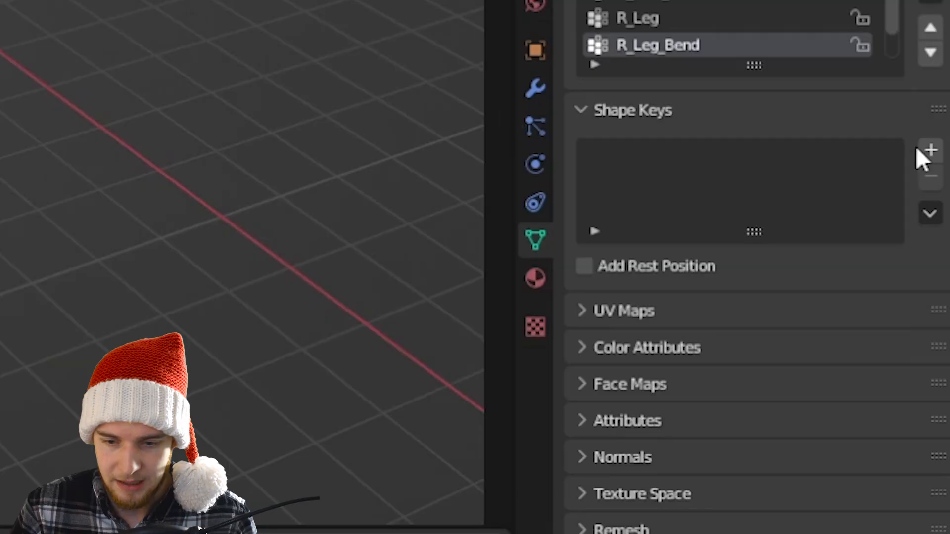
pyautogui.click(940, 332)
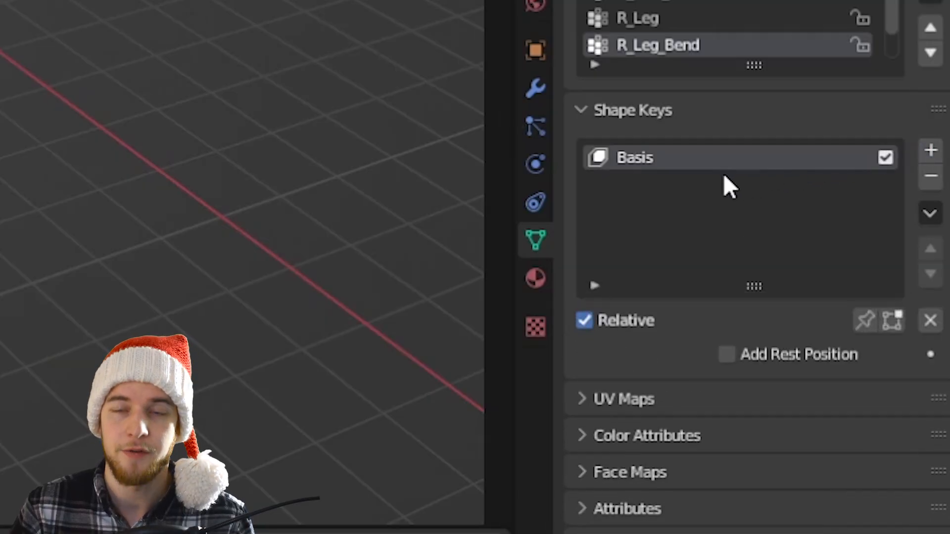
pyautogui.click(924, 160)
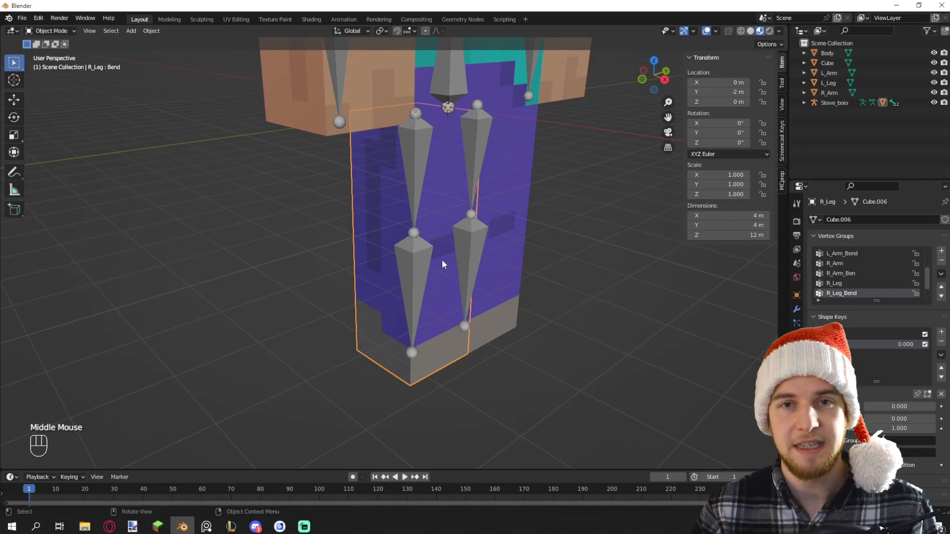
# Rotate the right leg's lower bone in Pose Mode to bend the knee at a right angle, and return to Object Mode
pyautogui.click(416, 268)
pyautogui.hotkey('ctrl', 'Tab')
pyautogui.click(418, 268)
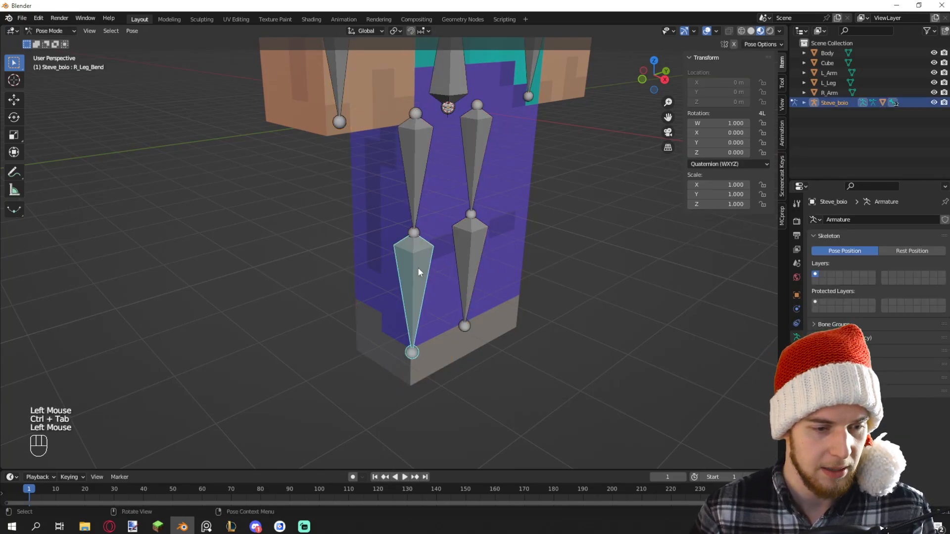
pyautogui.moveTo(417, 267); pyautogui.dragTo(458, 255, button='middle')
pyautogui.press('r')
pyautogui.press('Return')
pyautogui.hotkey('ctrl', 'z')
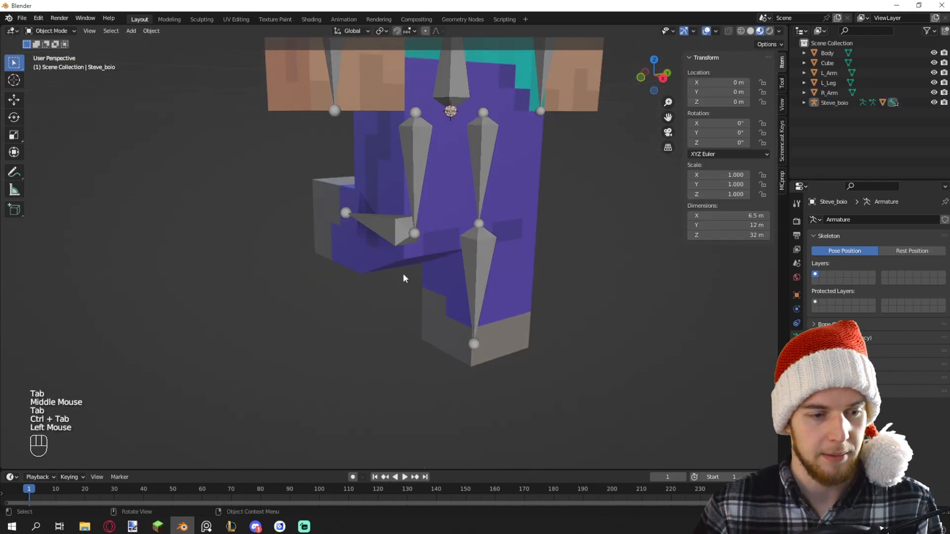
# Isolate the armature and right leg in local view, select only the R_Leg mesh and frame it
pyautogui.click(387, 168)
pyautogui.keyDown('shift'); pyautogui.click(386, 169); pyautogui.keyUp('shift')
pyautogui.press('KP_Divide')
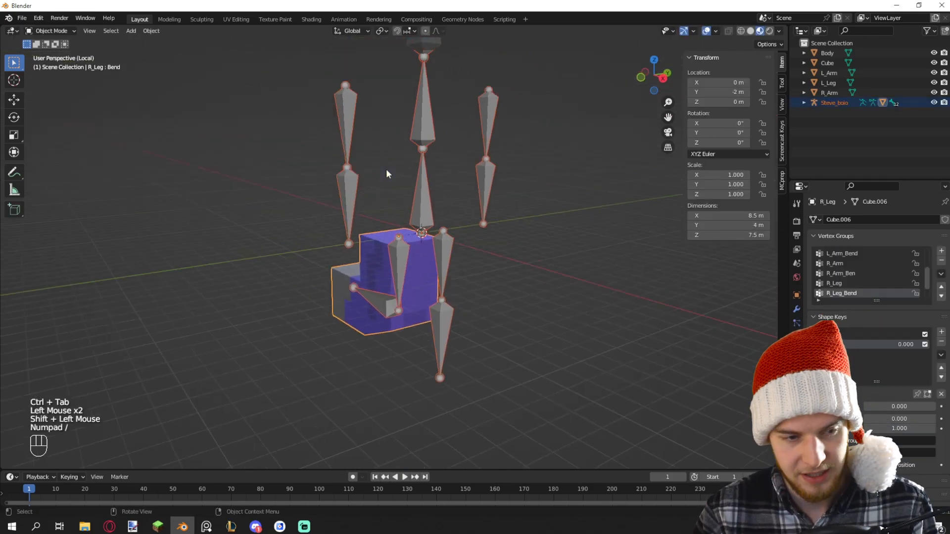
pyautogui.click(307, 311)
pyautogui.keyDown('shift'); pyautogui.moveTo(307, 312); pyautogui.dragTo(337, 217, button='middle'); pyautogui.keyUp('shift')
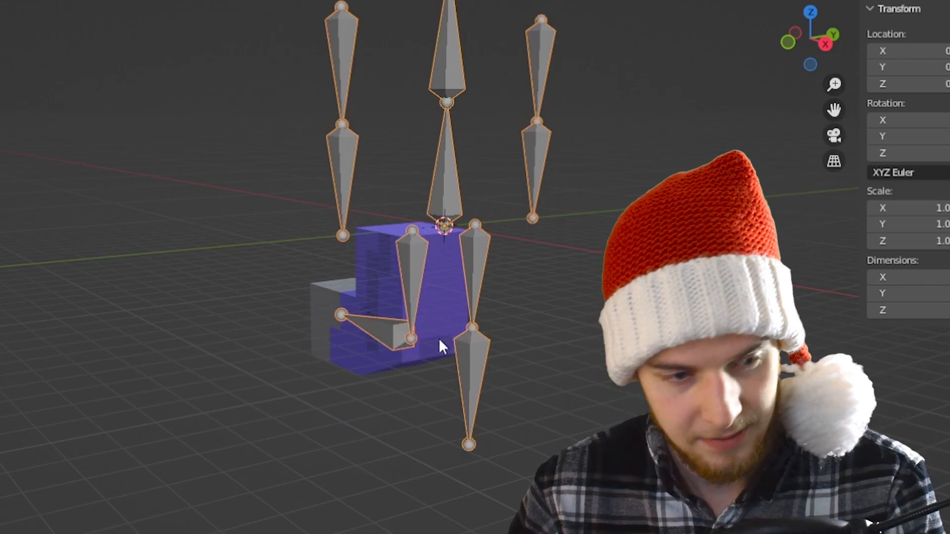
pyautogui.click(431, 259)
pyautogui.press('KP_Decimal')
pyautogui.scroll(-2, 592, 381)
pyautogui.moveTo(433, 351); pyautogui.dragTo(504, 290, button='middle')
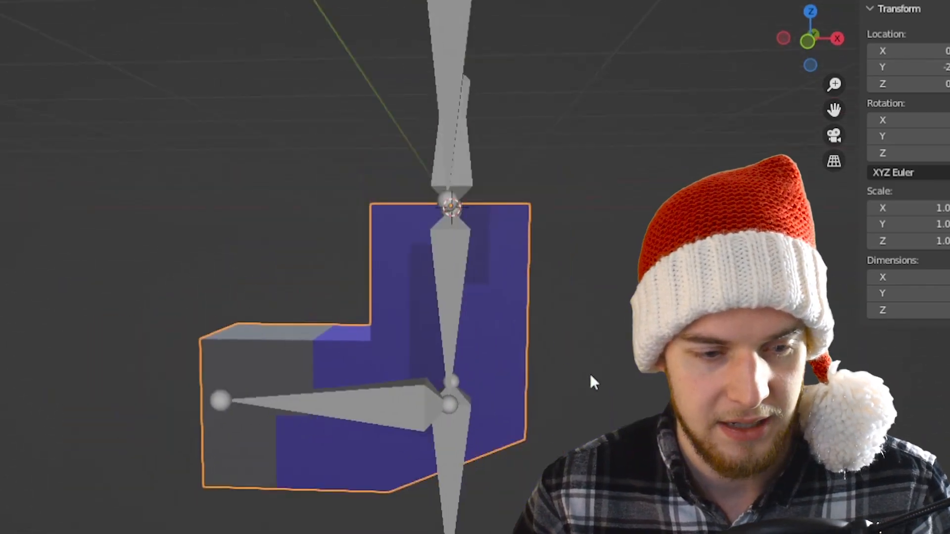
# Compare R_Leg in Edit Mode and Object Mode, and open its modifier settings
pyautogui.click(468, 223)
pyautogui.press('Tab')
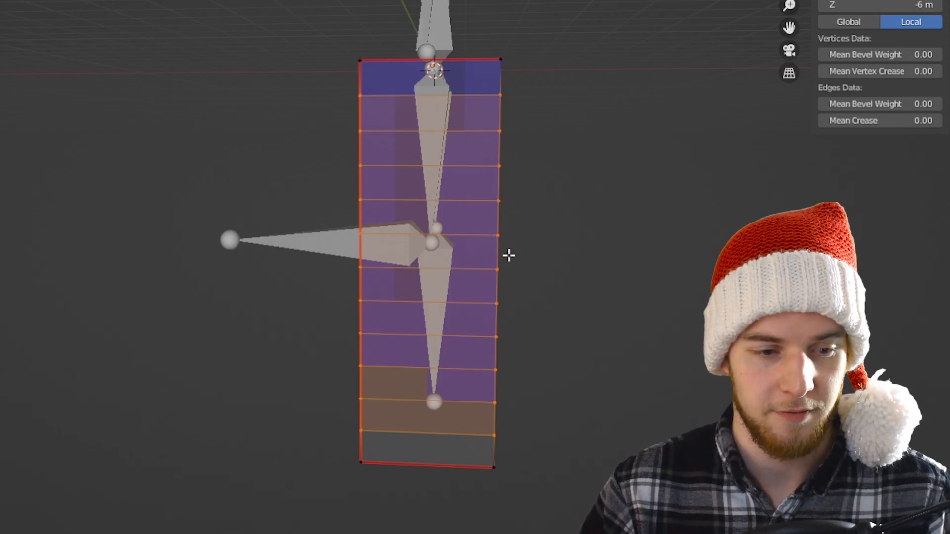
pyautogui.press('Tab')
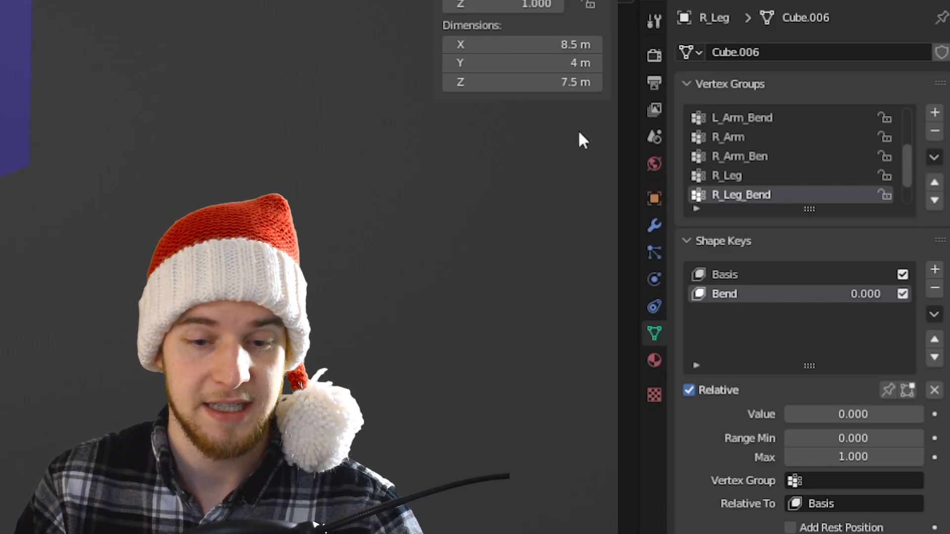
pyautogui.click(654, 225)
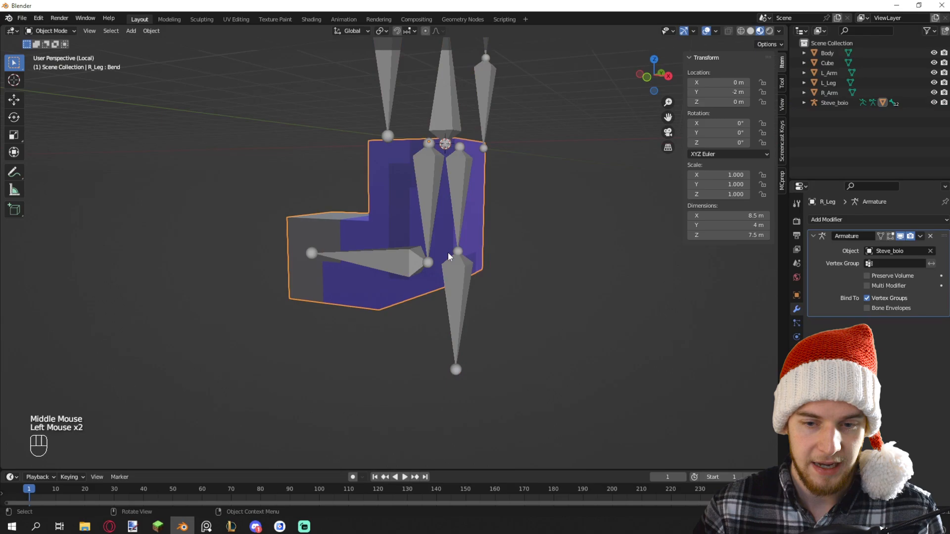
pyautogui.press('Tab')
pyautogui.moveTo(448, 256); pyautogui.dragTo(401, 253, button='middle')
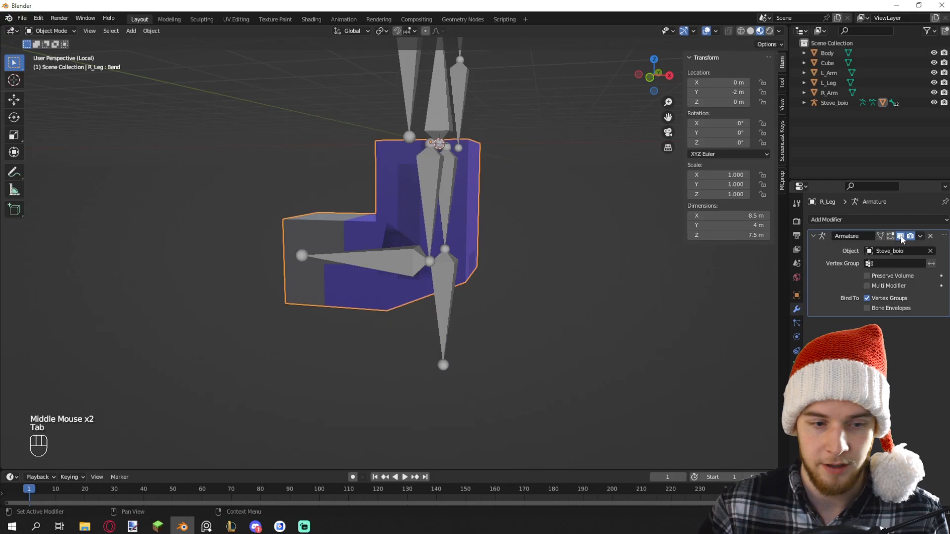
# Enable the Edit Mode display and On Cage options of R_Leg's Armature modifier while editing the mesh
pyautogui.click(812, 151)
pyautogui.click(812, 151)
pyautogui.click(901, 236)
pyautogui.click(901, 237)
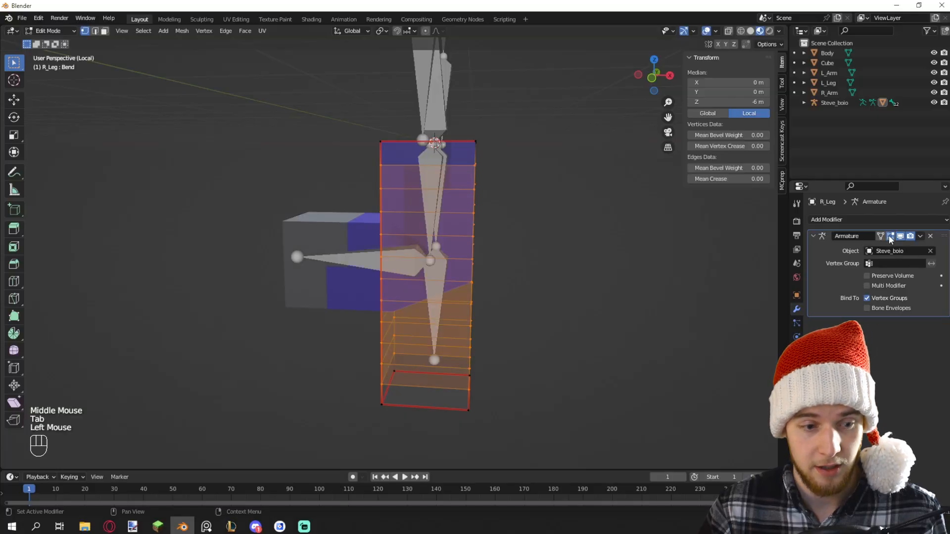
pyautogui.moveTo(628, 307); pyautogui.dragTo(538, 315, button='middle')
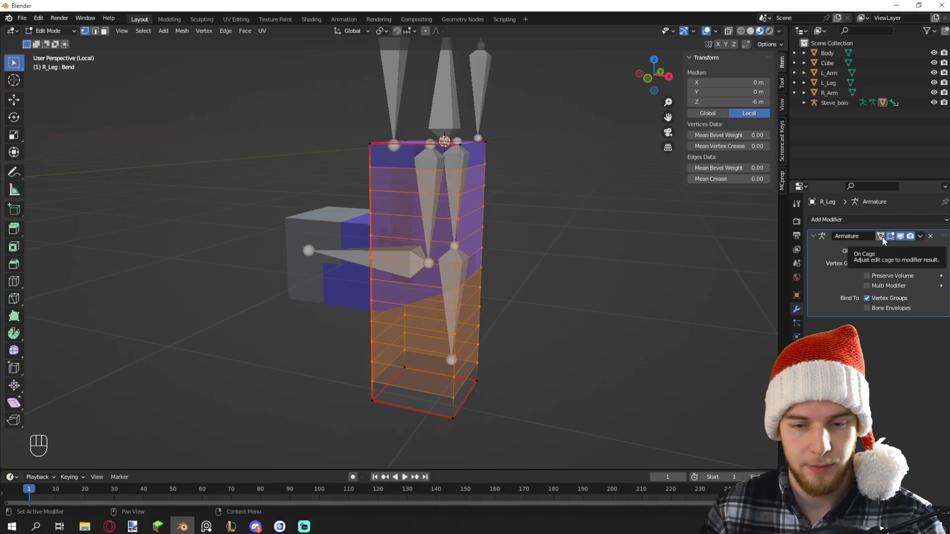
pyautogui.click(883, 237)
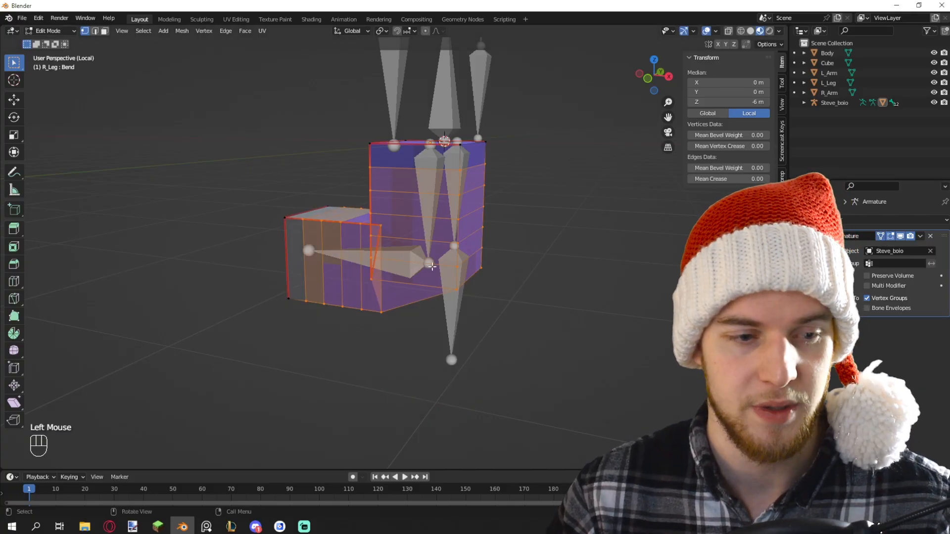
# Open R_Leg's shape keys, select Basis briefly and make Bend the active key for editing
pyautogui.moveTo(432, 267); pyautogui.dragTo(505, 275, button='middle')
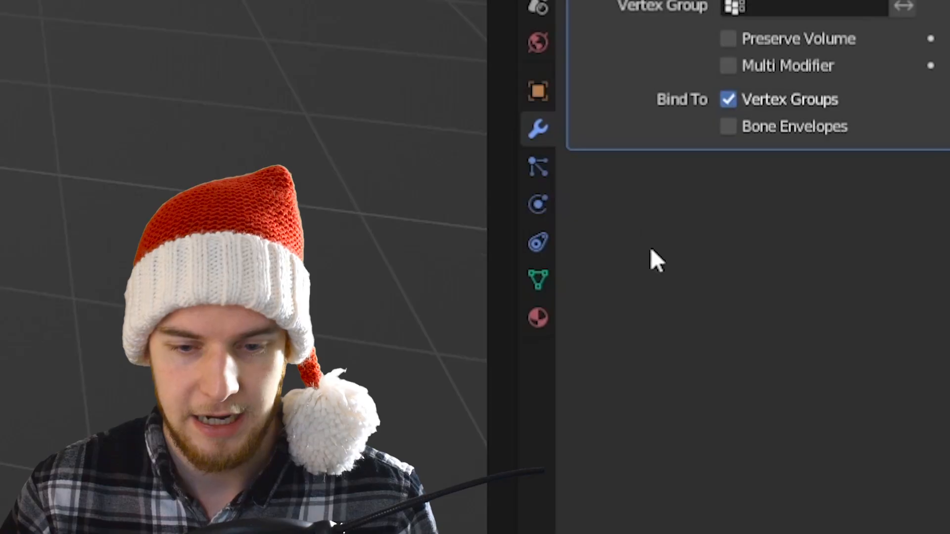
pyautogui.click(541, 279)
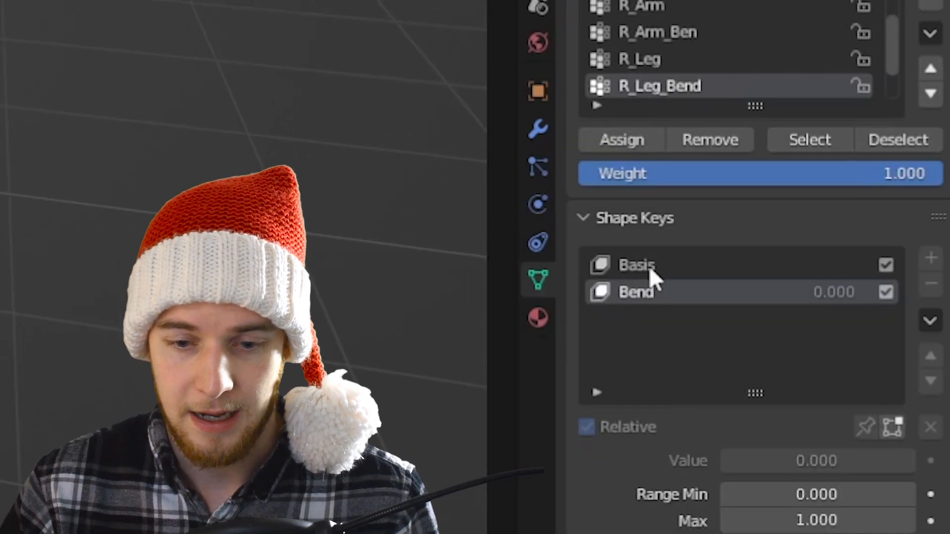
pyautogui.click(652, 268)
pyautogui.click(638, 295)
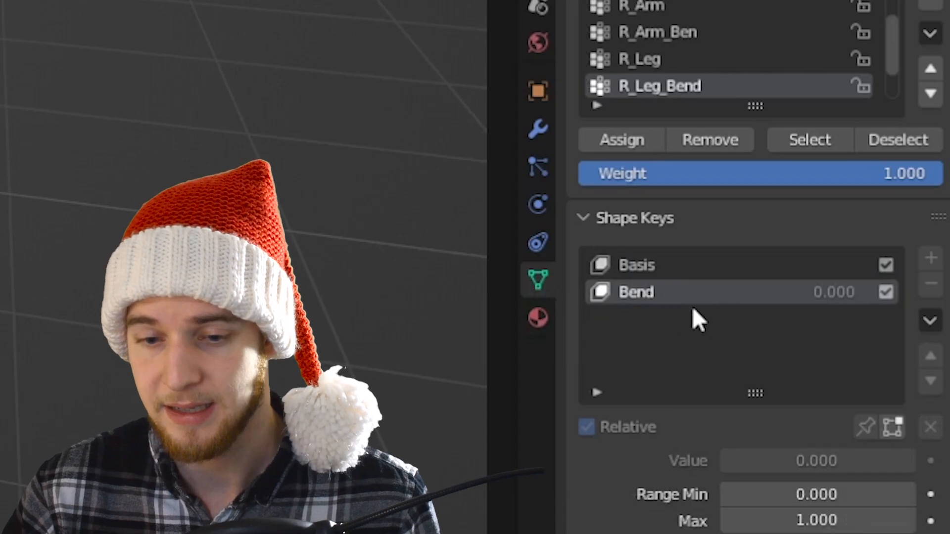
# In front view, select the overlapping inner knee corner vertices and move them about -0.5 m along X to meet the upper leg's edge
pyautogui.moveTo(559, 305); pyautogui.dragTo(496, 328, button='middle')
pyautogui.scroll(2, 512, 317)
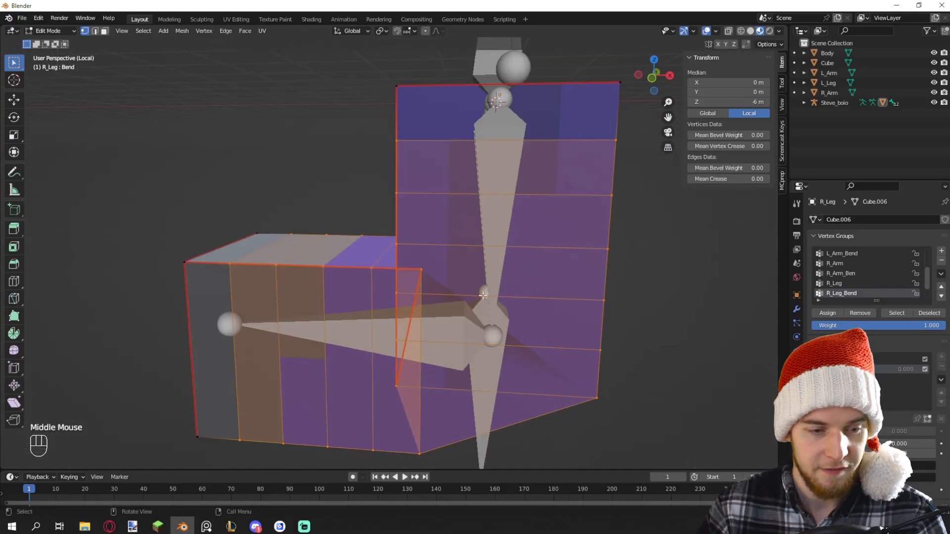
pyautogui.scroll(3, 465, 327)
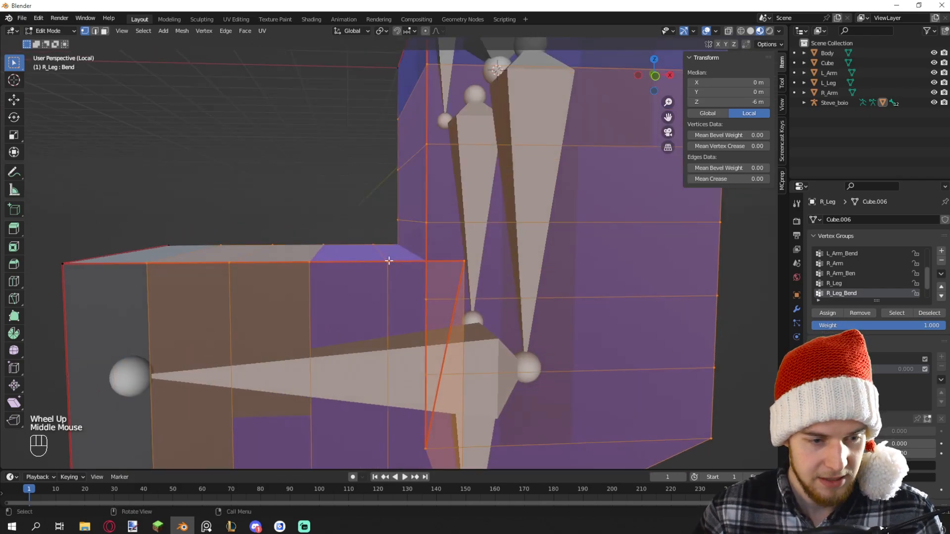
pyautogui.moveTo(470, 290); pyautogui.dragTo(448, 276, button='middle')
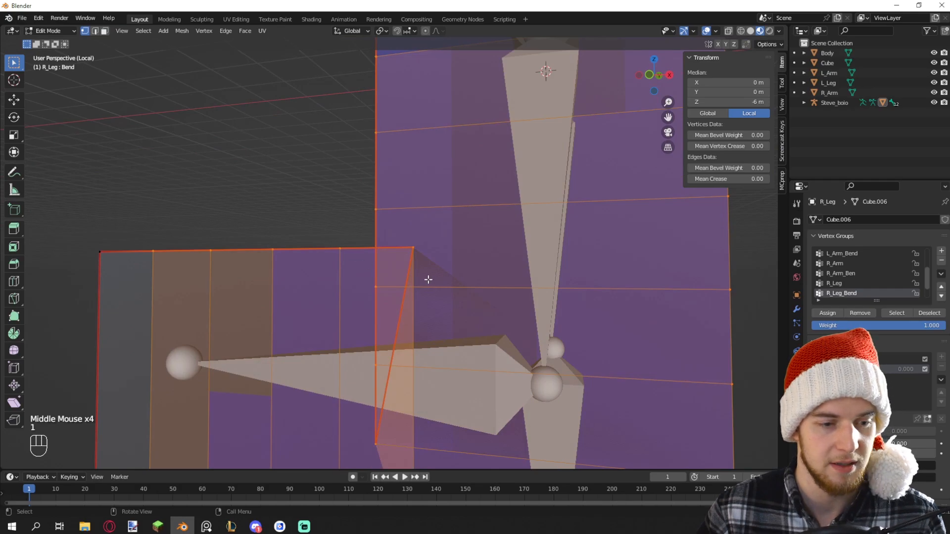
pyautogui.click(419, 263)
pyautogui.moveTo(420, 253); pyautogui.dragTo(519, 287, button='middle')
pyautogui.scroll(1, 524, 287)
pyautogui.scroll(-2, 544, 289)
pyautogui.scroll(-2, 553, 292)
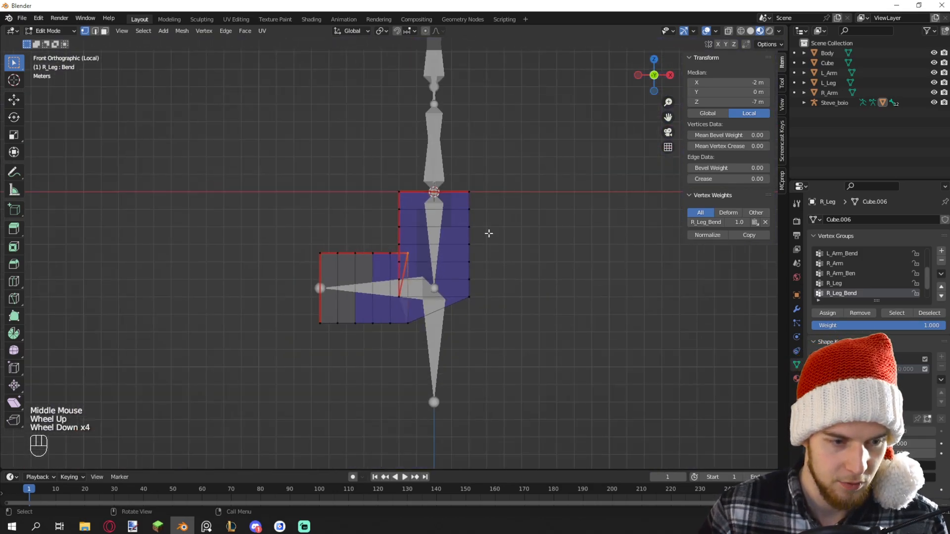
pyautogui.scroll(4, 515, 266)
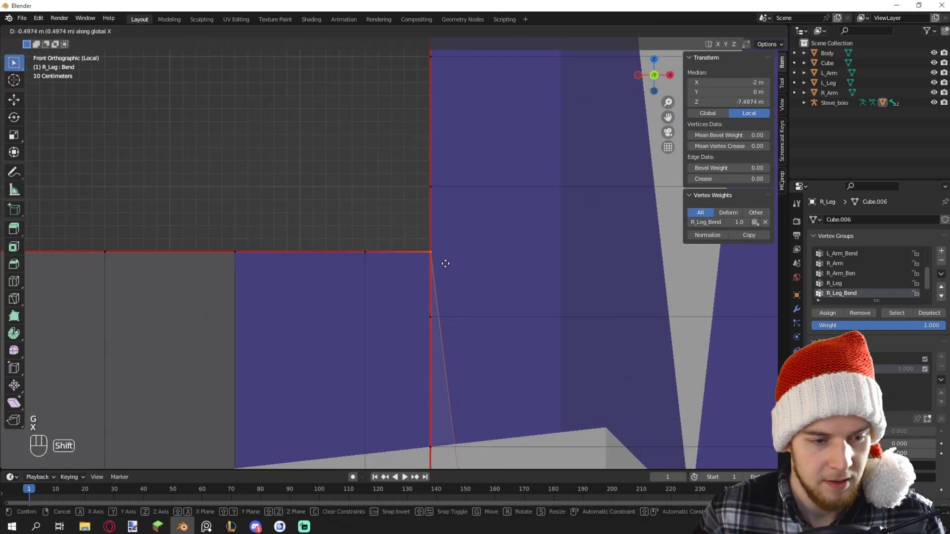
pyautogui.scroll(-2, 434, 263)
pyautogui.keyDown('shift'); pyautogui.moveTo(456, 275); pyautogui.dragTo(321, 193, button='middle'); pyautogui.keyUp('shift')
pyautogui.click(393, 170)
pyautogui.keyDown('shift'); pyautogui.click(454, 193); pyautogui.keyUp('shift')
pyautogui.moveTo(454, 193); pyautogui.dragTo(608, 303, button='middle')
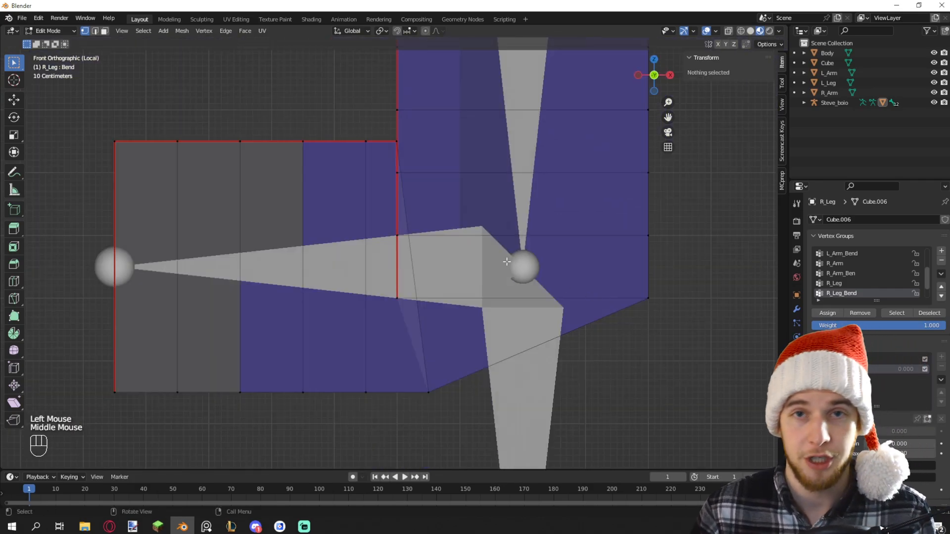
# Switch to wireframe shading and raise the first upper-leg knee vertices along Z to the inner corner, at about Z -3.49 m
pyautogui.hotkey('shift', 'z')
pyautogui.scroll(1, 507, 262)
pyautogui.keyDown('shift'); pyautogui.moveTo(412, 156); pyautogui.dragTo(428, 187, button='middle'); pyautogui.keyUp('shift')
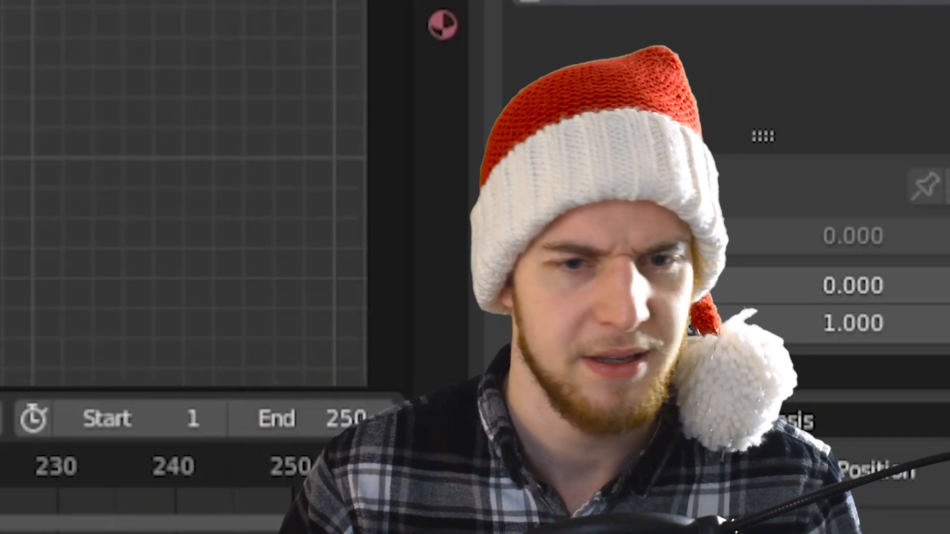
pyautogui.click(373, 173)
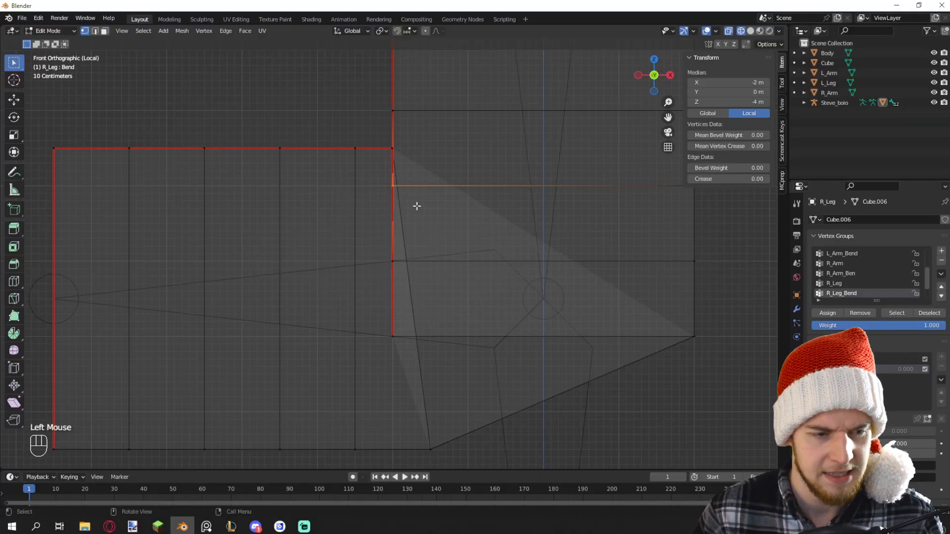
pyautogui.scroll(-1, 417, 206)
pyautogui.moveTo(417, 206); pyautogui.dragTo(375, 205, button='middle')
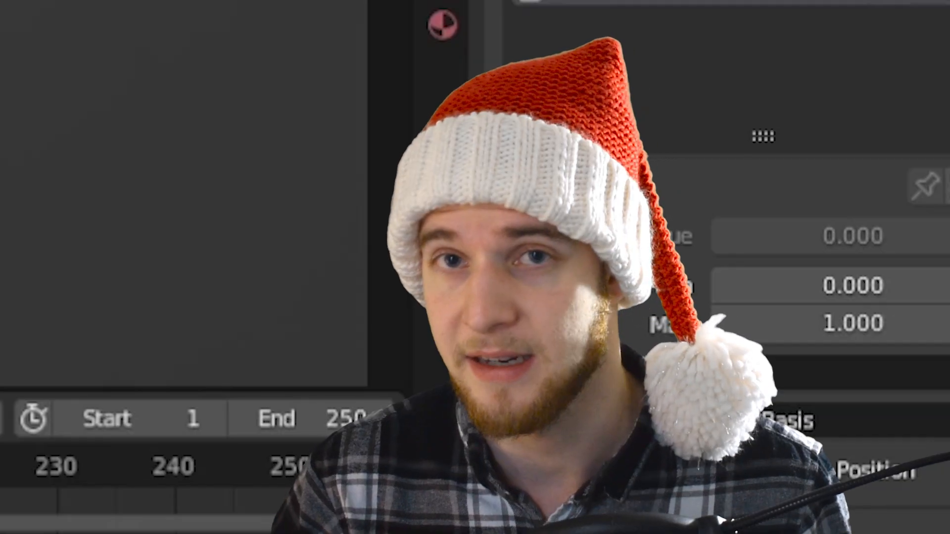
pyautogui.moveTo(468, 188); pyautogui.dragTo(491, 242, button='middle')
pyautogui.scroll(1, 487, 198)
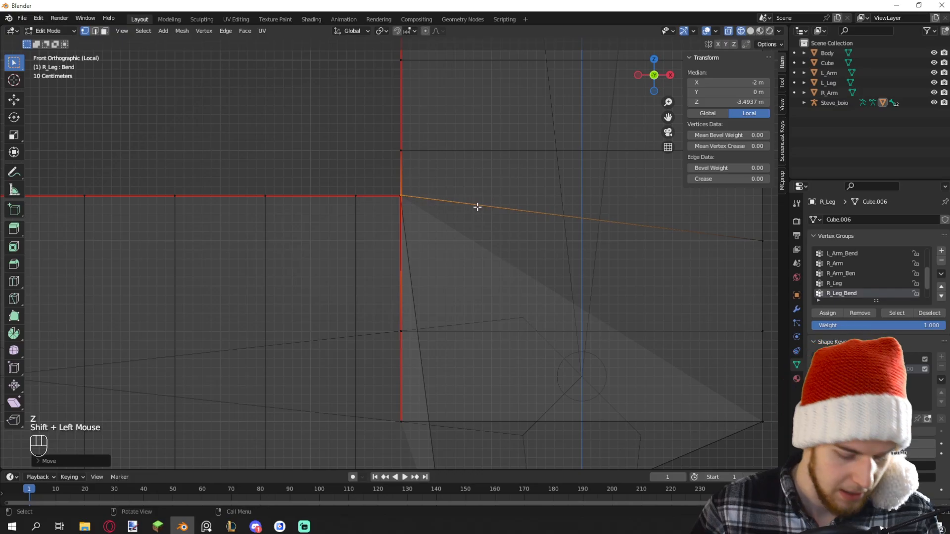
# Set snapping to Vertex and gather the inner upper-leg knee vertices along Z at the inner corner, at about Z -3.49 m
pyautogui.click(410, 30)
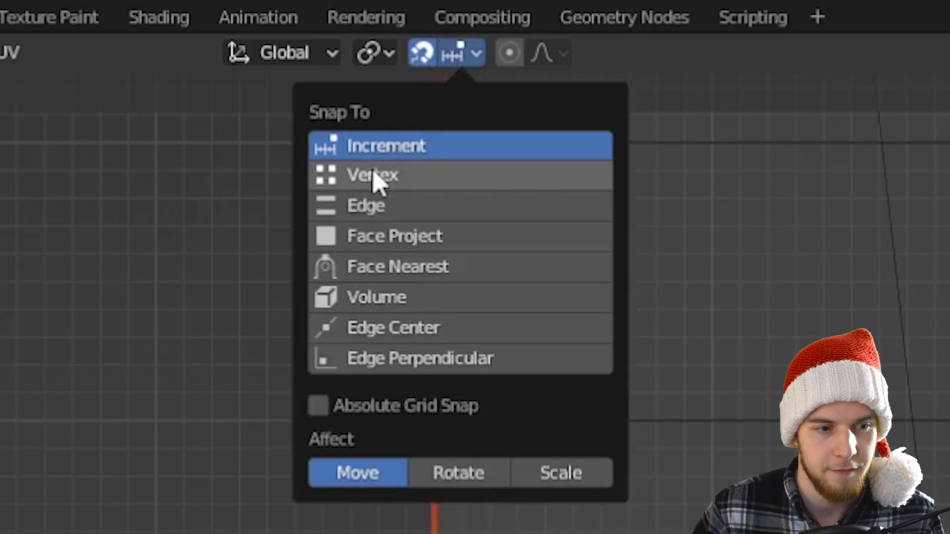
pyautogui.click(375, 178)
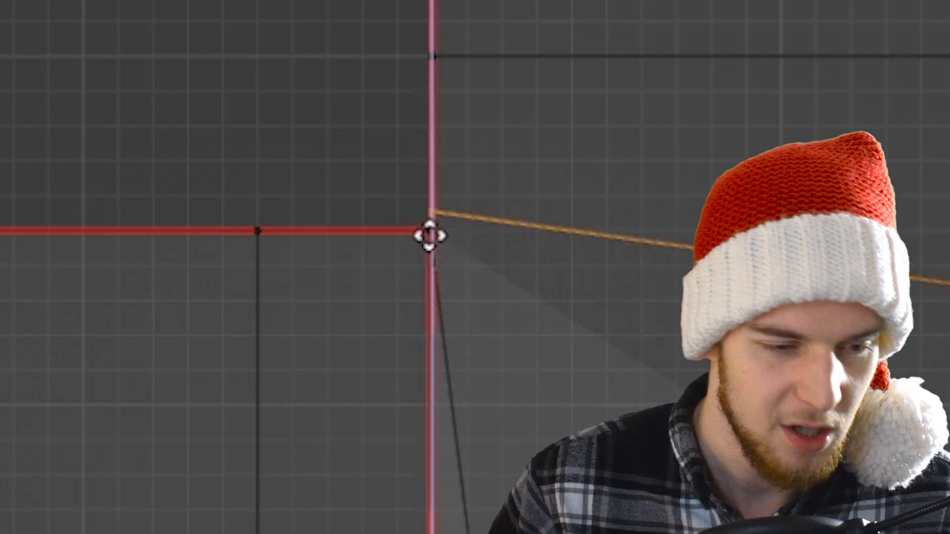
pyautogui.rightClick(399, 197)
pyautogui.press('g')
pyautogui.press('z')
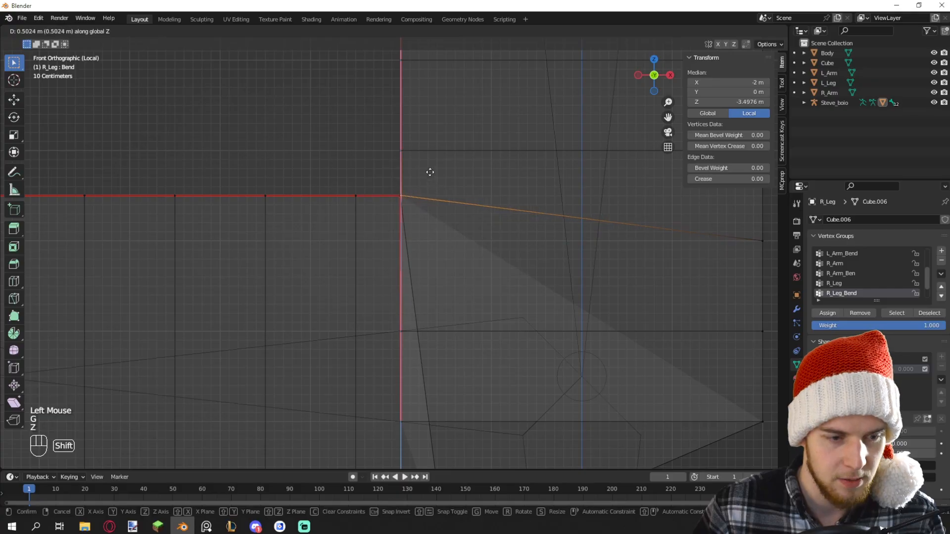
pyautogui.keyDown('shift'); pyautogui.click(429, 166); pyautogui.keyUp('shift')
pyautogui.scroll(-1, 430, 238)
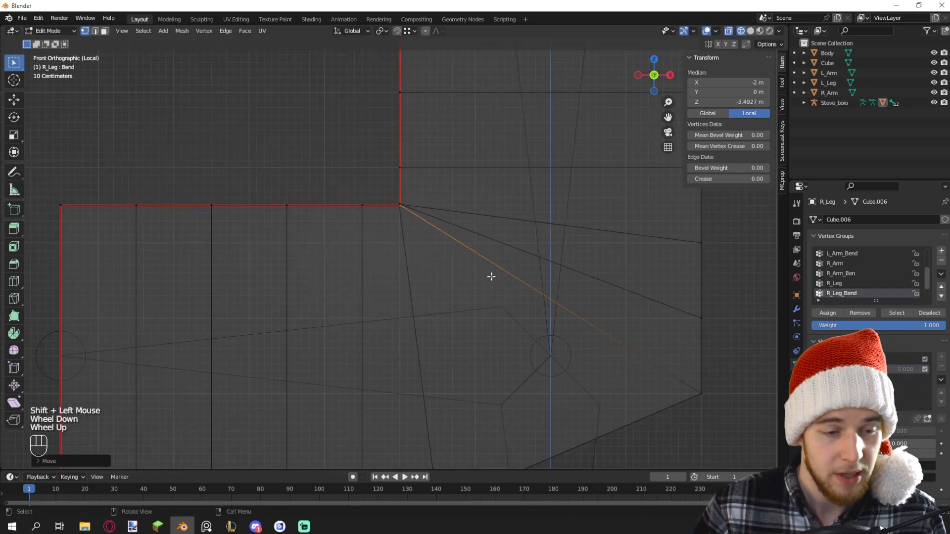
# Move the outer knee vertices down along Z in front view to square off the back of the bent knee
pyautogui.scroll(1, 429, 189)
pyautogui.moveTo(429, 188); pyautogui.dragTo(480, 260, button='middle')
pyautogui.scroll(-2, 349, 203)
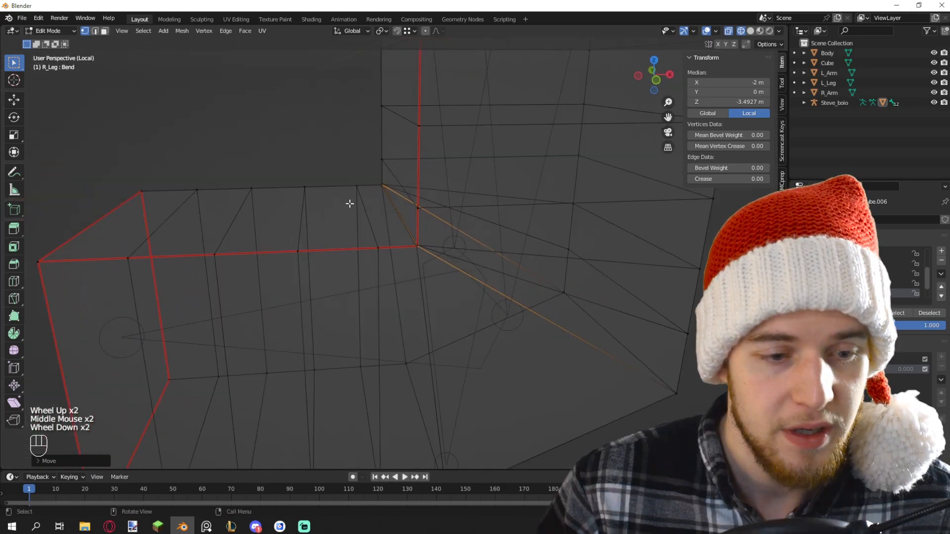
pyautogui.moveTo(448, 215); pyautogui.dragTo(495, 213, button='middle')
pyautogui.keyDown('shift'); pyautogui.moveTo(495, 213); pyautogui.dragTo(559, 191, button='middle'); pyautogui.keyUp('shift')
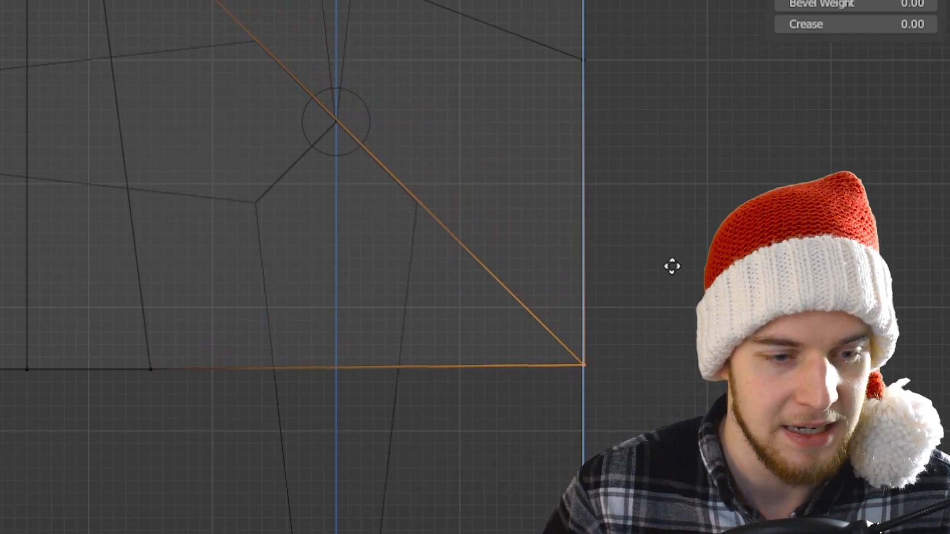
pyautogui.scroll(-4, 671, 267)
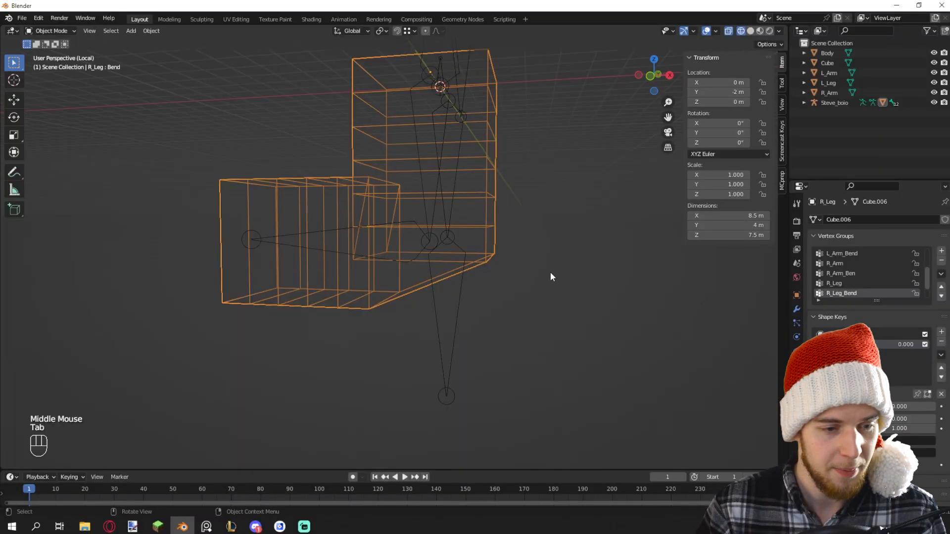
# Restore the textured shading and examine the bent leg around the knee in Object Mode
pyautogui.hotkey('shift', 'z')
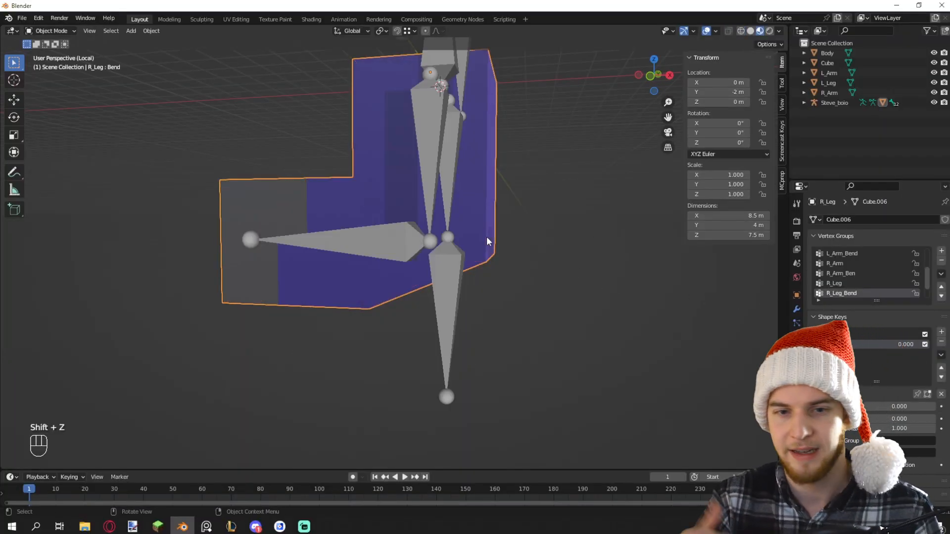
pyautogui.scroll(-2, 487, 238)
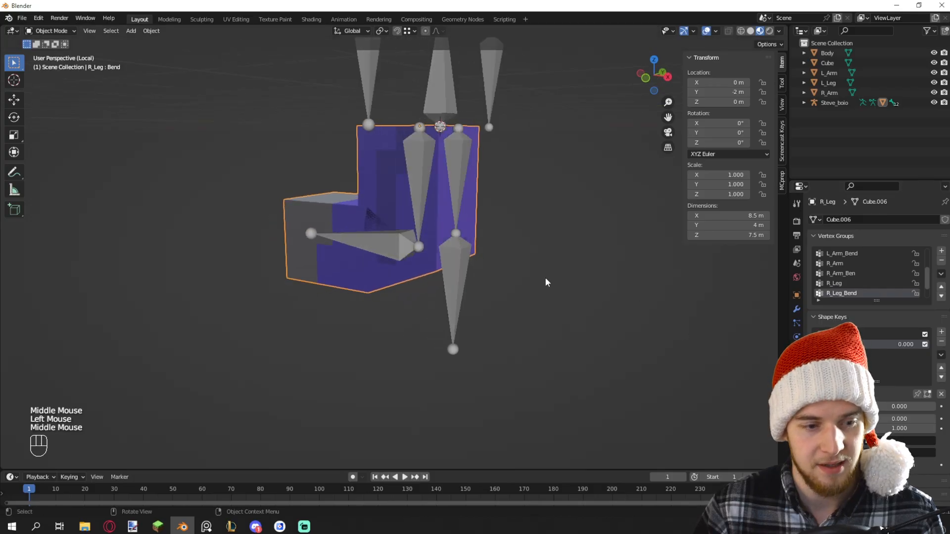
pyautogui.scroll(3, 532, 277)
pyautogui.moveTo(354, 148); pyautogui.dragTo(372, 170, button='middle')
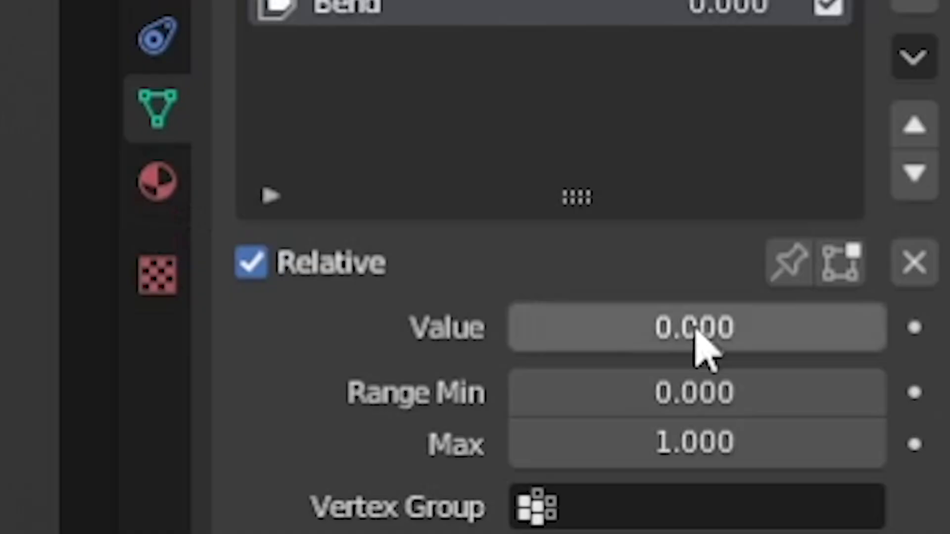
# Set the Bend shape key's value to 1.000 and inspect the right leg's bent knee from several angles
pyautogui.moveTo(900, 407); pyautogui.dragTo(935, 407)
pyautogui.moveTo(321, 223); pyautogui.dragTo(351, 183, button='middle')
pyautogui.press('Tab')
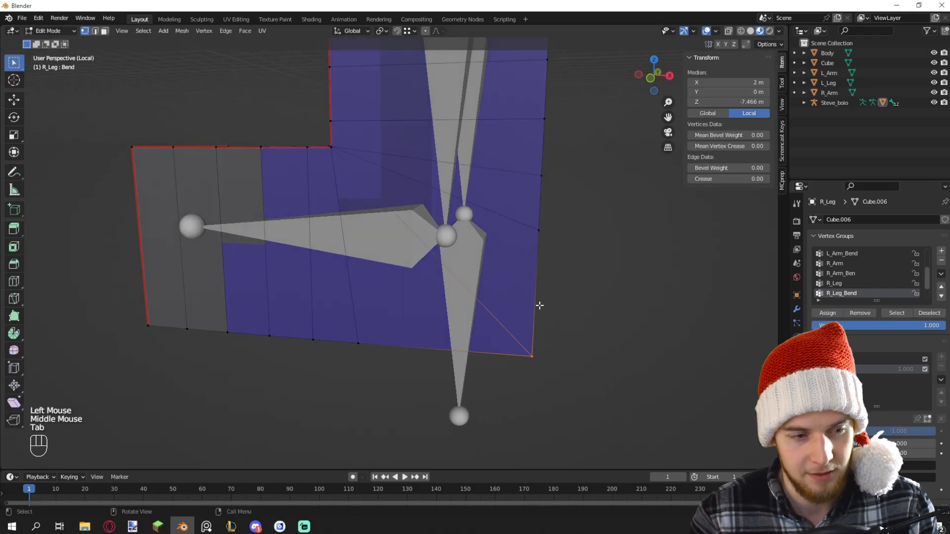
pyautogui.moveTo(405, 143); pyautogui.dragTo(562, 225, button='middle')
pyautogui.press('Tab')
pyautogui.moveTo(479, 252); pyautogui.dragTo(461, 246, button='middle')
pyautogui.scroll(-2, 488, 221)
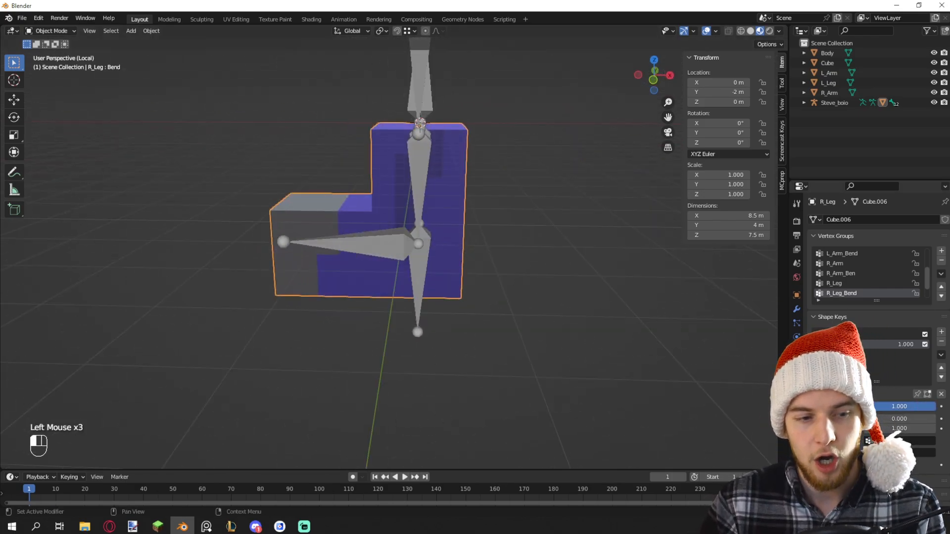
pyautogui.click(411, 251)
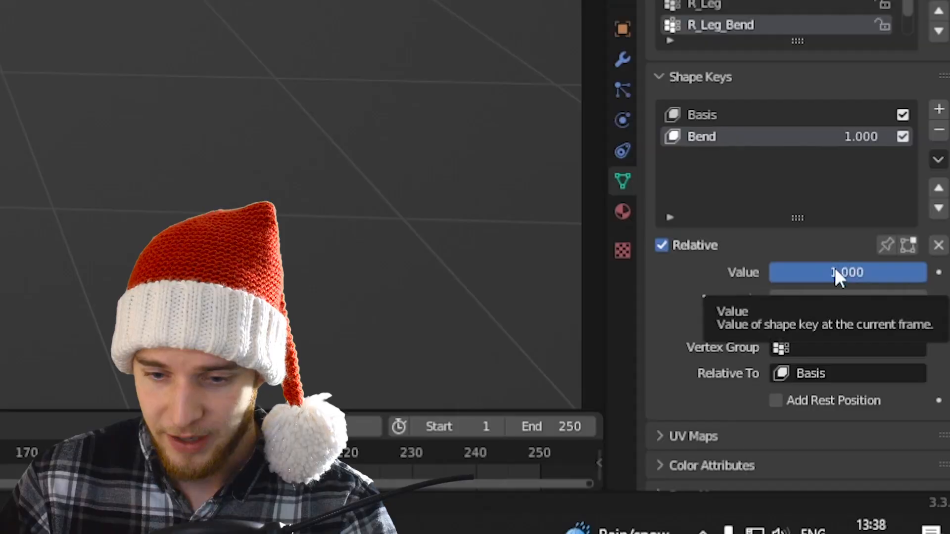
# Add an Averaged Value driver to the Bend shape key's value, targeting the R_Leg_Bend bone of Steve_boio
pyautogui.rightClick(835, 270)
pyautogui.click(714, 261)
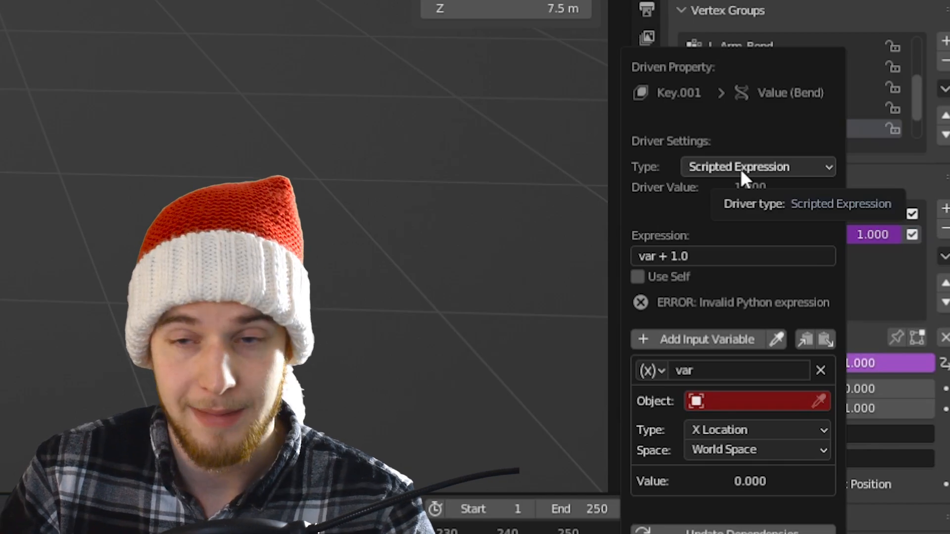
pyautogui.click(741, 168)
pyautogui.click(749, 187)
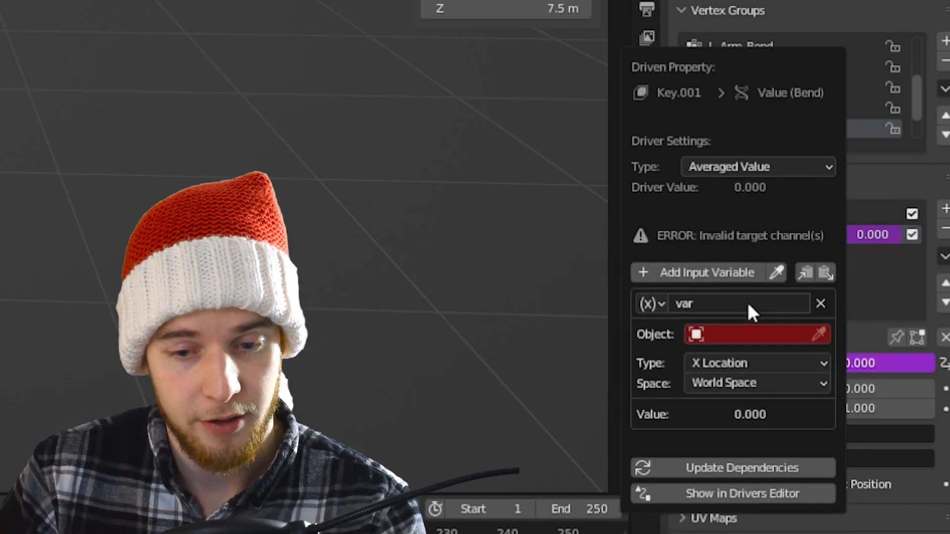
pyautogui.click(747, 334)
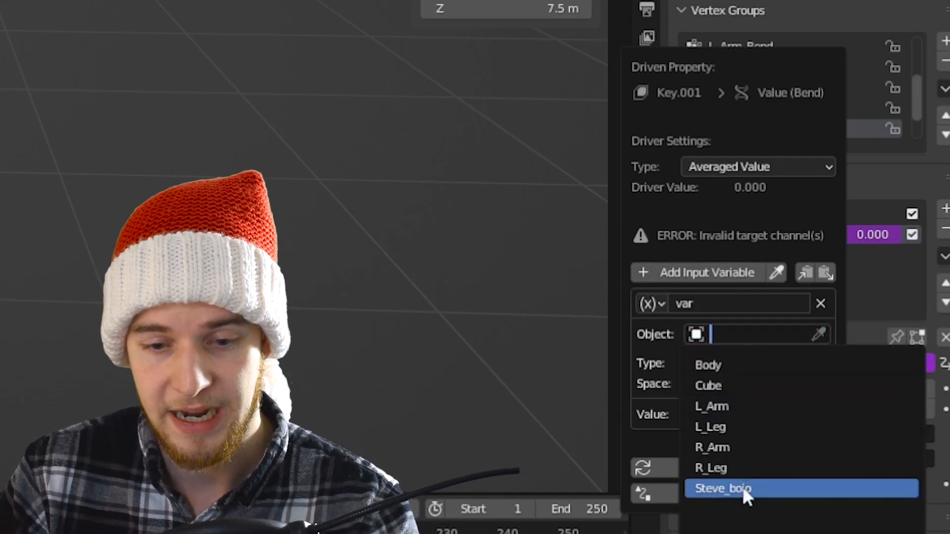
pyautogui.click(743, 488)
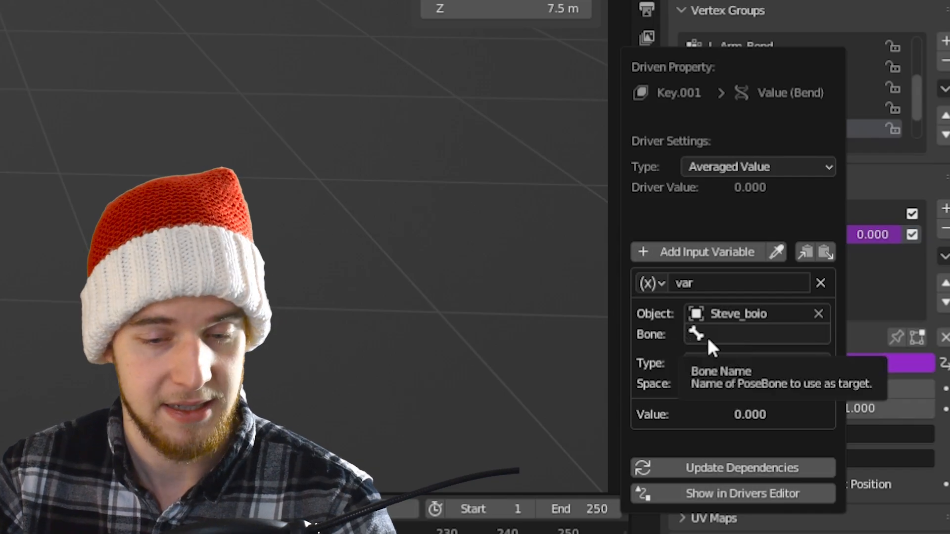
pyautogui.click(738, 337)
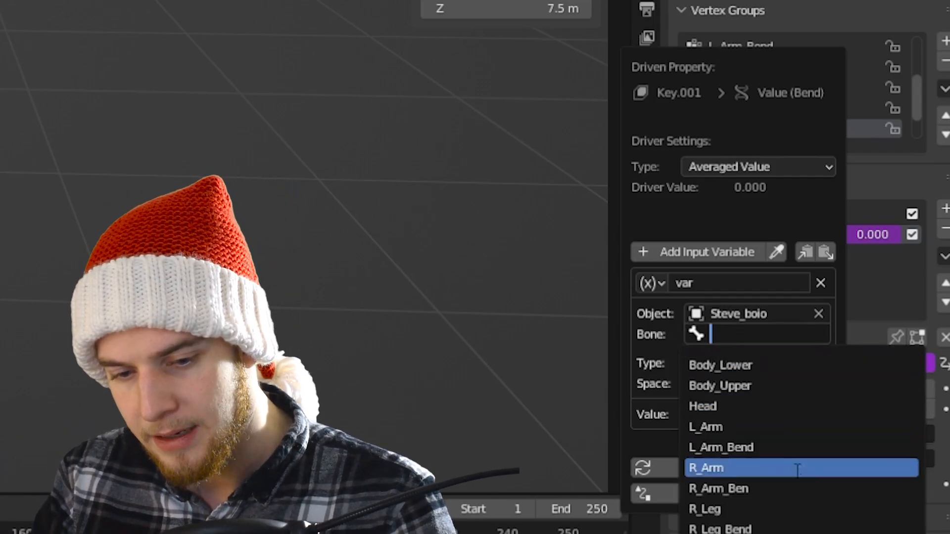
pyautogui.click(761, 528)
# Check the lower-leg bone in Pose Mode and set the Bend driver's variable to X Rotation in Local Space
pyautogui.click(735, 363)
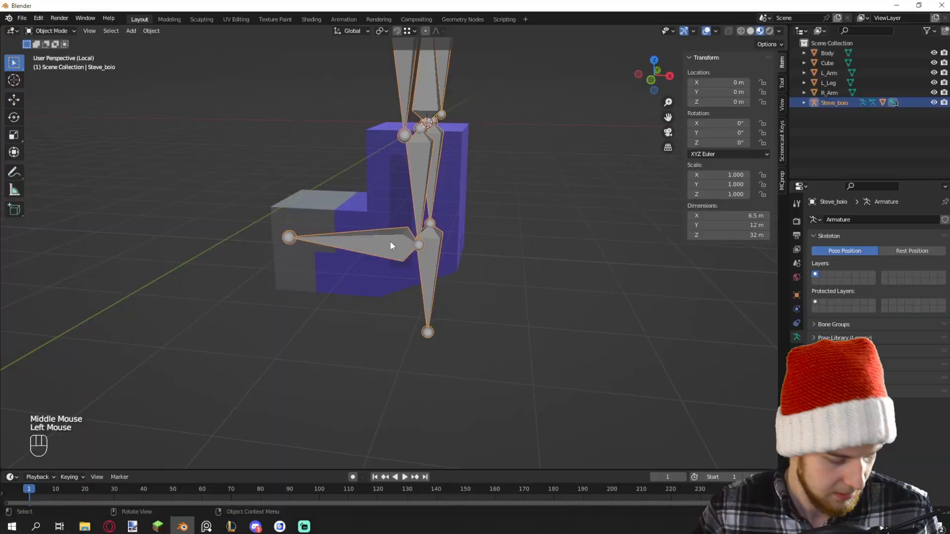
pyautogui.hotkey('ctrl', 'Tab')
pyautogui.click(387, 243)
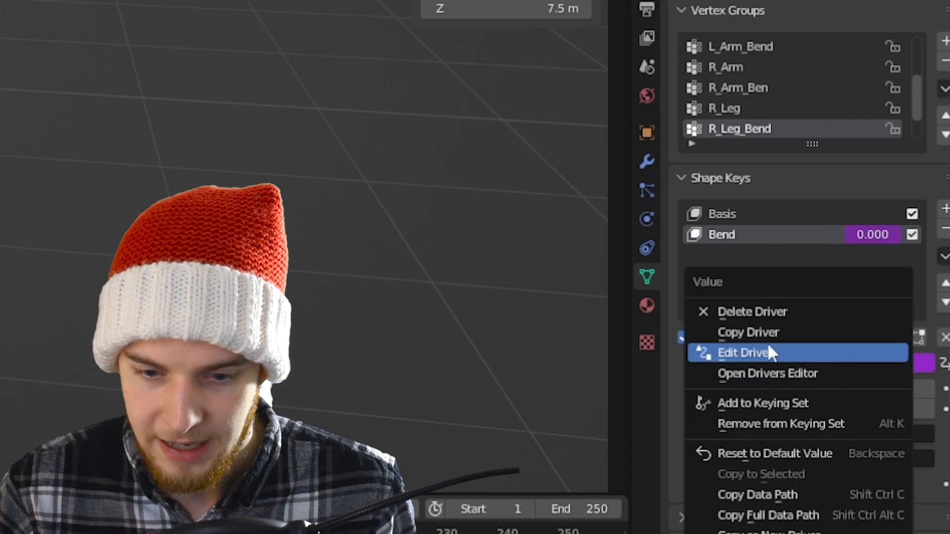
pyautogui.click(762, 351)
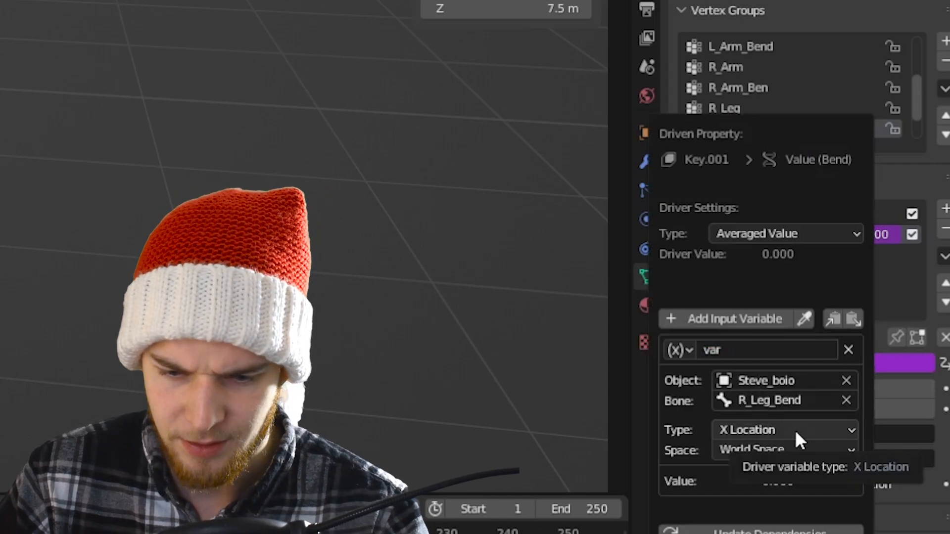
pyautogui.click(793, 430)
pyautogui.click(773, 323)
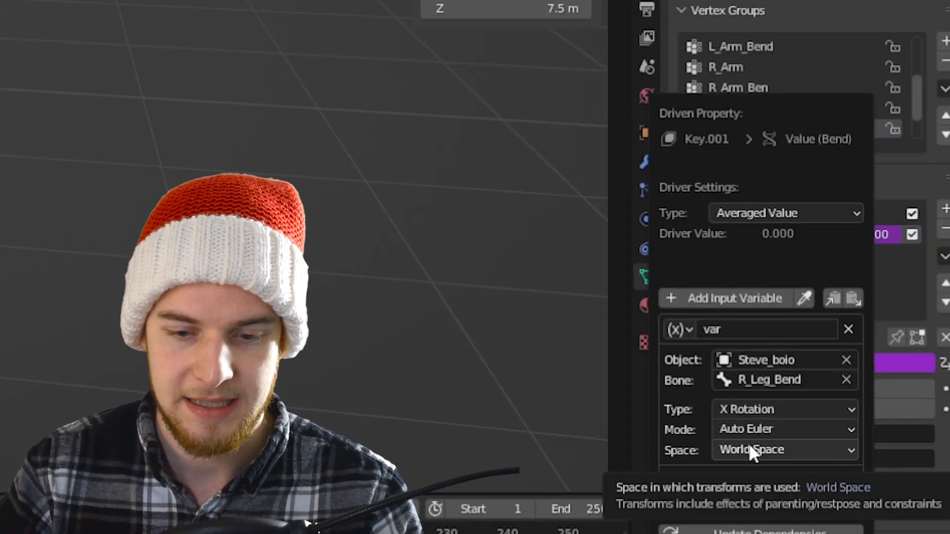
pyautogui.click(750, 448)
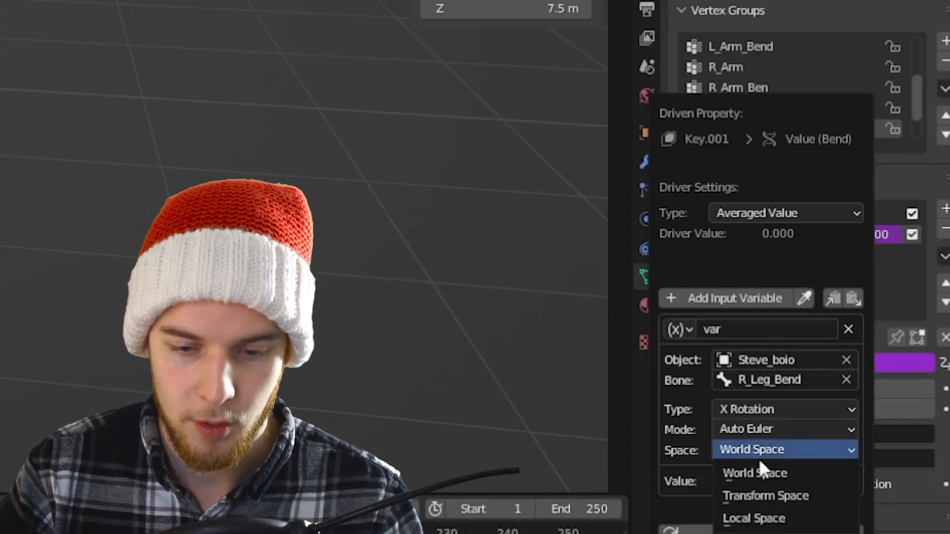
pyautogui.click(784, 520)
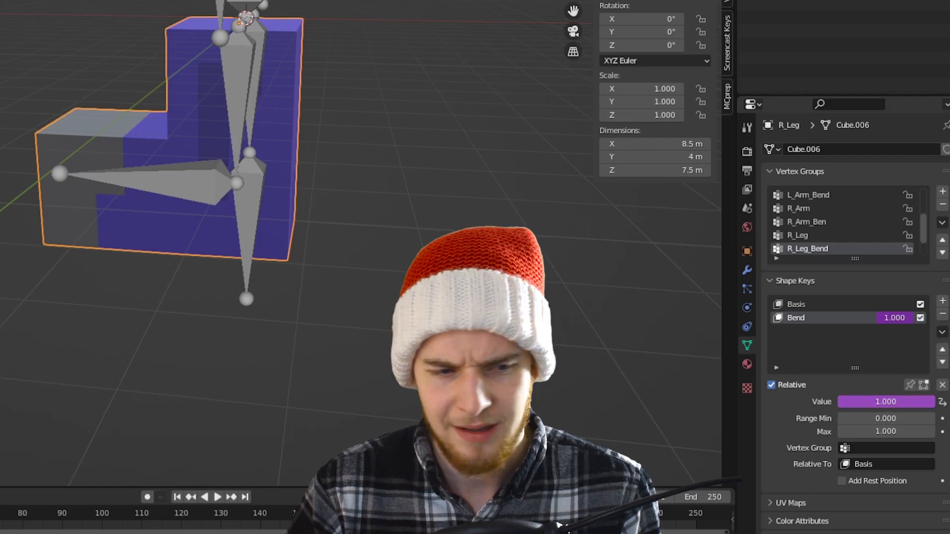
# Rotate the R_Leg_Bend bone about the global Y axis to a partial bend of about 52.5° to test the driver
pyautogui.click(212, 186)
pyautogui.hotkey('ctrl', 'Tab')
pyautogui.keyDown('ctrl'); pyautogui.click(213, 186); pyautogui.keyUp('ctrl')
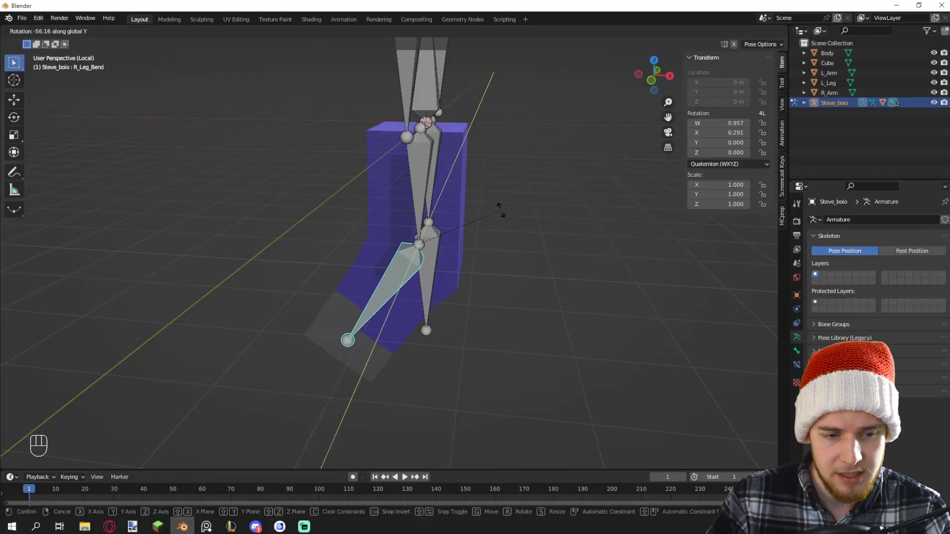
pyautogui.rightClick(504, 219)
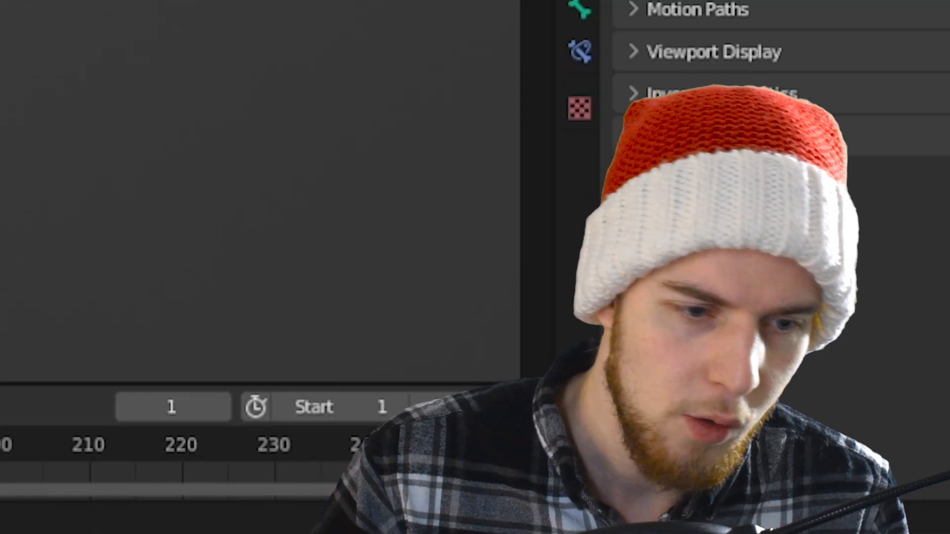
pyautogui.moveTo(519, 144); pyautogui.dragTo(505, 223, button='middle')
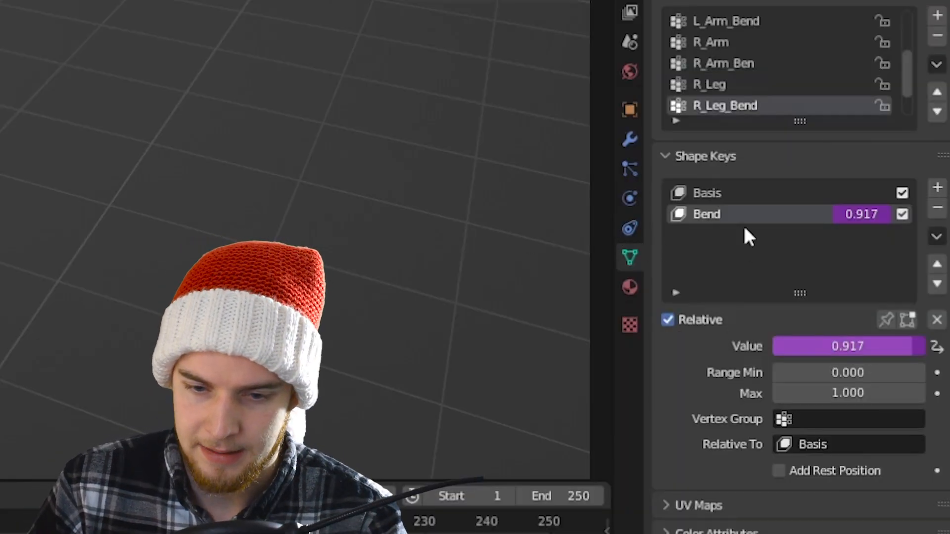
# Open the Bend value in the Drivers Editor, keep the leg in view beside it, and select the Value (Bend) curve
pyautogui.rightClick(821, 345)
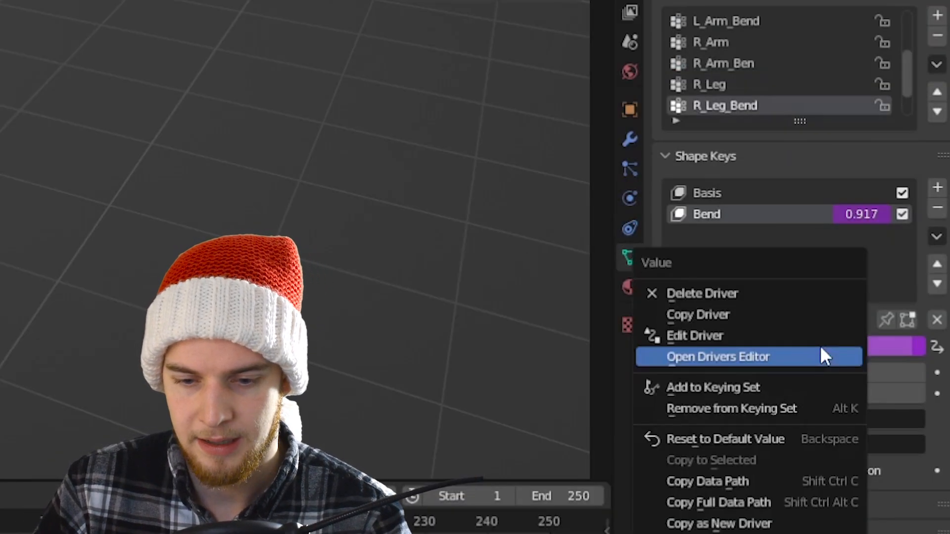
pyautogui.click(768, 357)
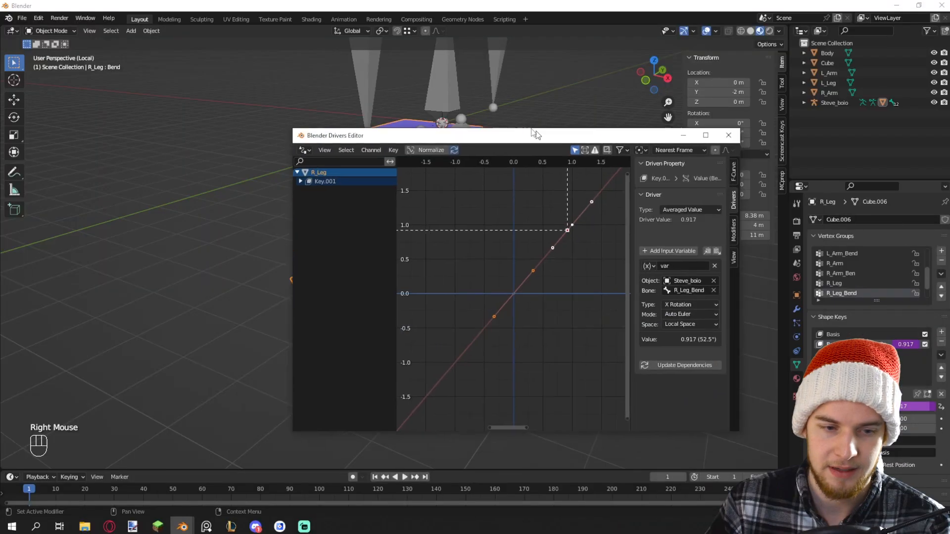
pyautogui.moveTo(548, 142); pyautogui.dragTo(635, 148)
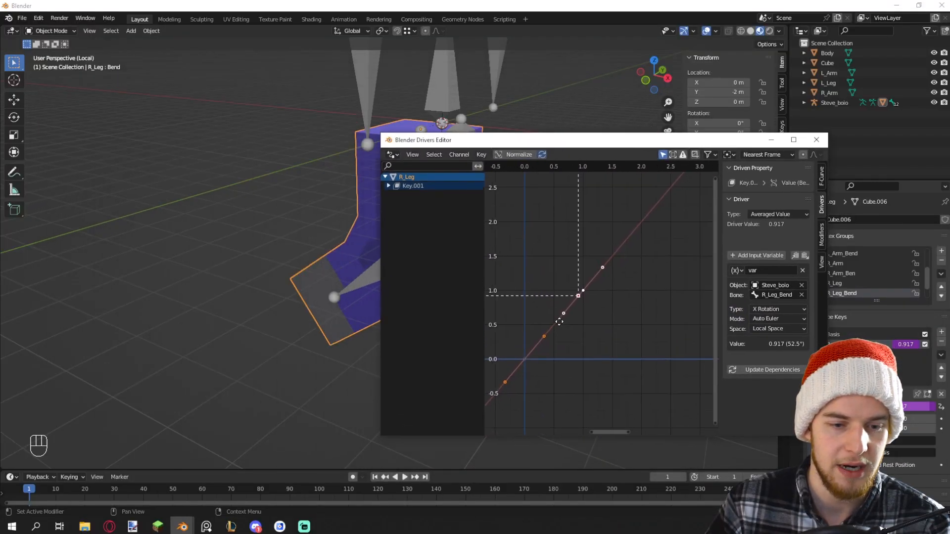
pyautogui.moveTo(559, 322); pyautogui.dragTo(574, 326, button='middle')
pyautogui.scroll(2, 573, 326)
pyautogui.moveTo(596, 168); pyautogui.dragTo(557, 181)
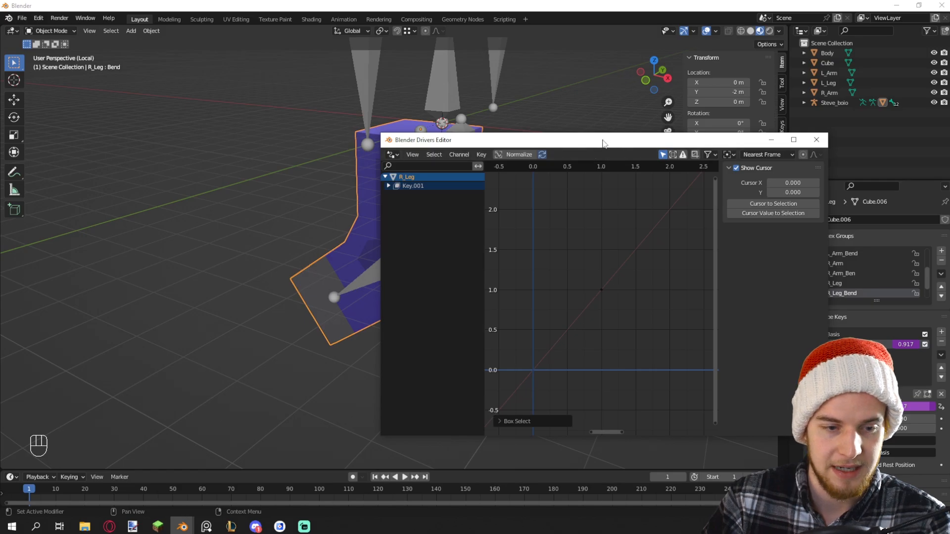
pyautogui.moveTo(602, 143); pyautogui.dragTo(690, 136)
pyautogui.moveTo(369, 257); pyautogui.dragTo(409, 244, button='middle')
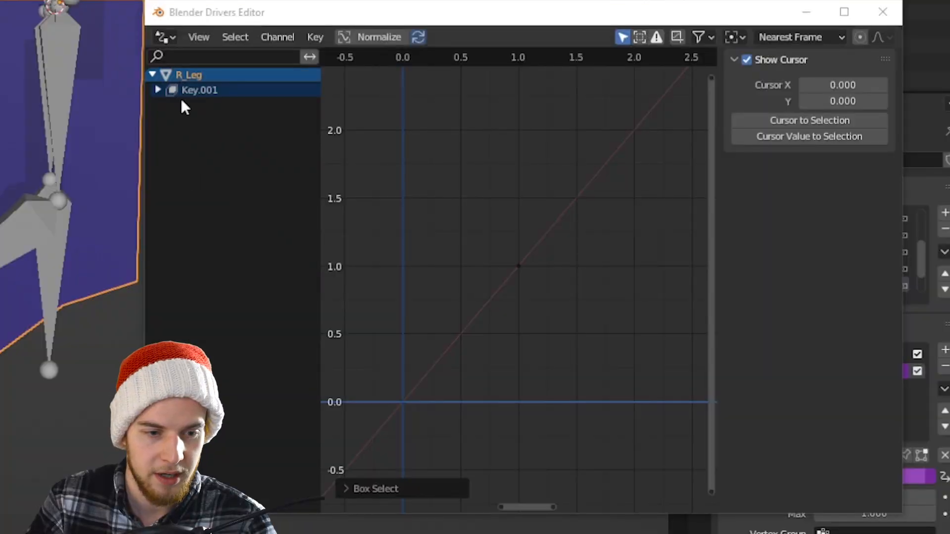
pyautogui.click(203, 104)
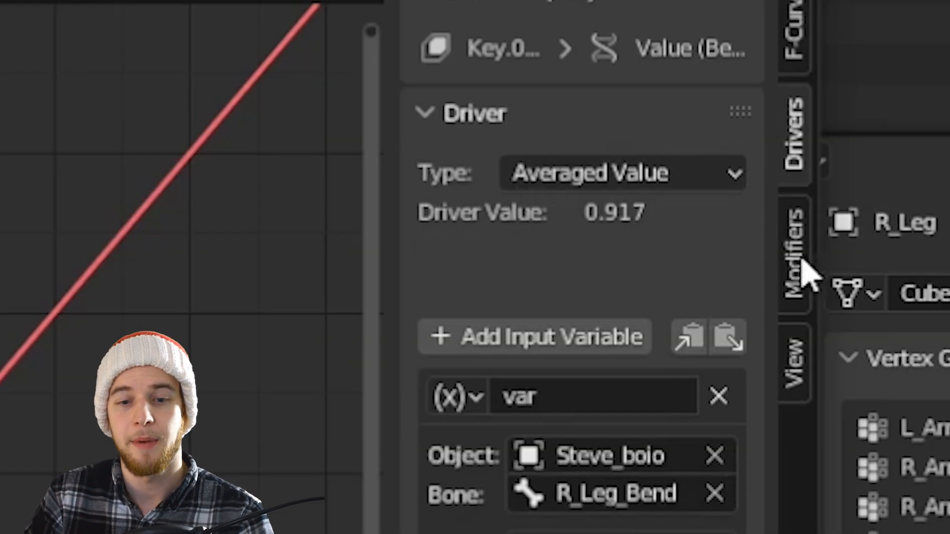
# Add a Built-In Function modifier to the Value (Bend) driver curve and set its function to Tangent
pyautogui.click(812, 174)
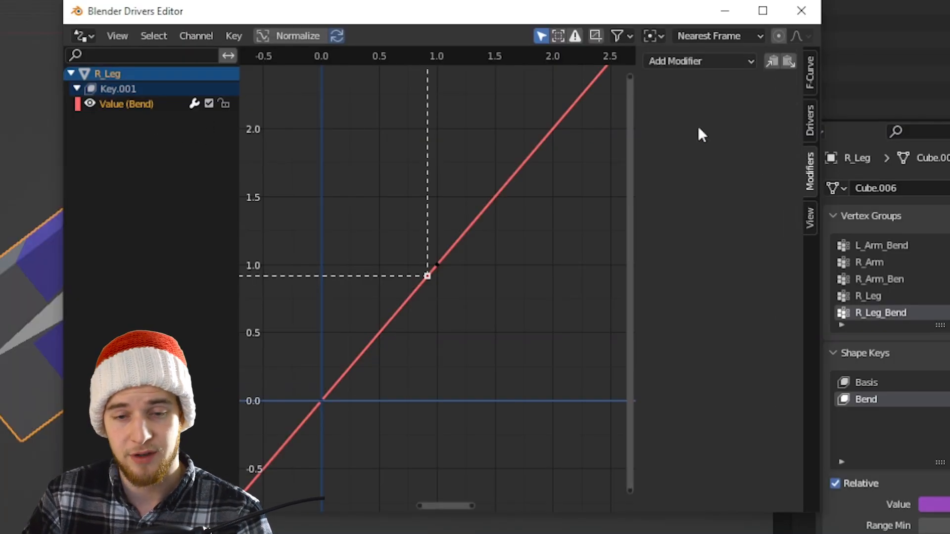
pyautogui.click(703, 60)
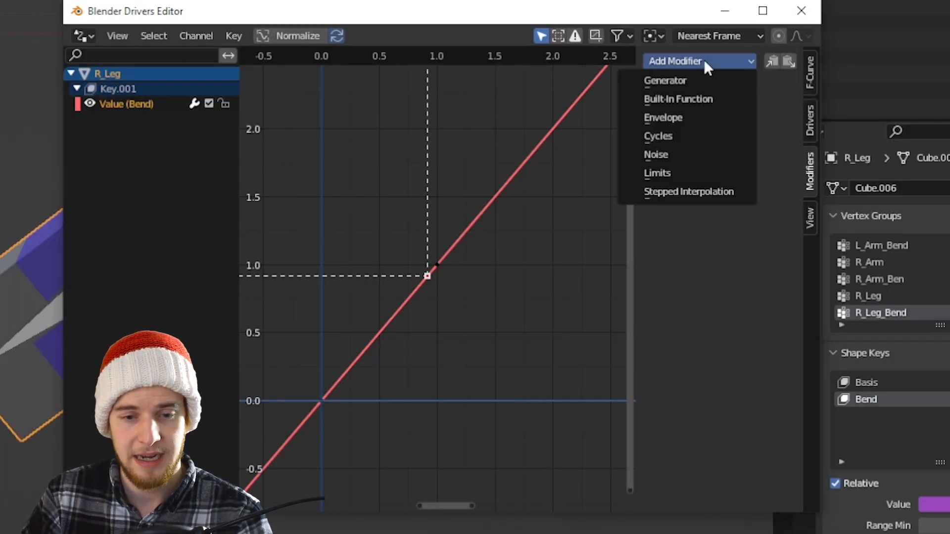
pyautogui.click(690, 101)
pyautogui.click(694, 114)
pyautogui.click(697, 171)
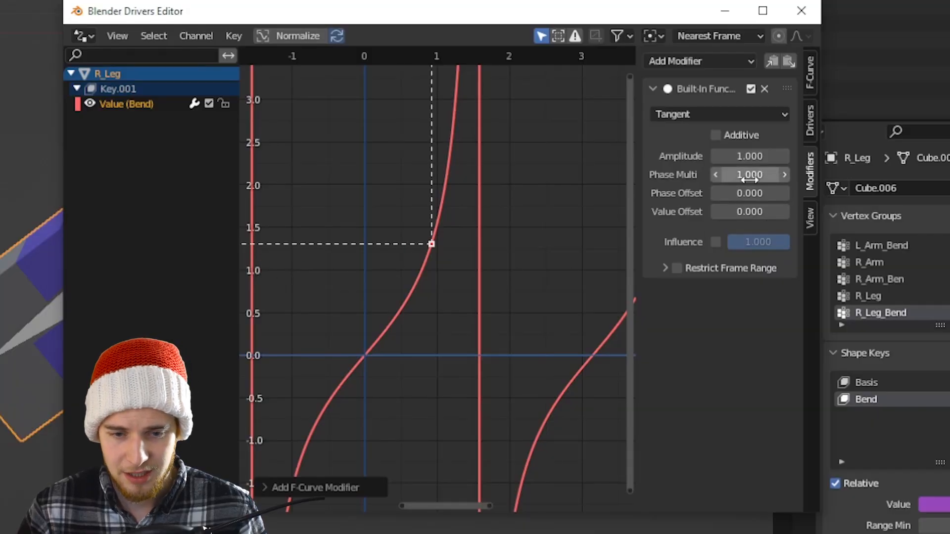
# Set the Tangent modifier's Phase Multiplier to 0.5 and close the Drivers Editor
pyautogui.click(750, 176)
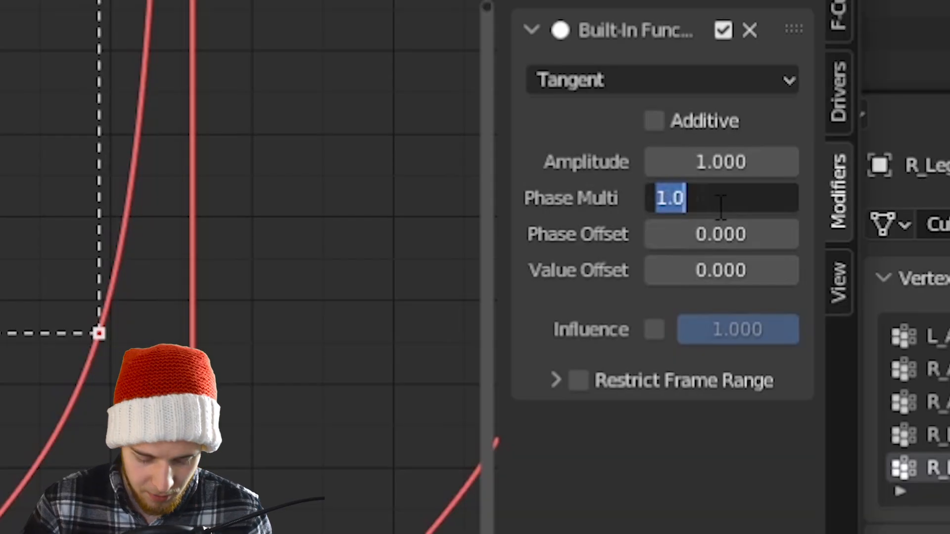
pyautogui.write('0.5')
pyautogui.press('Return')
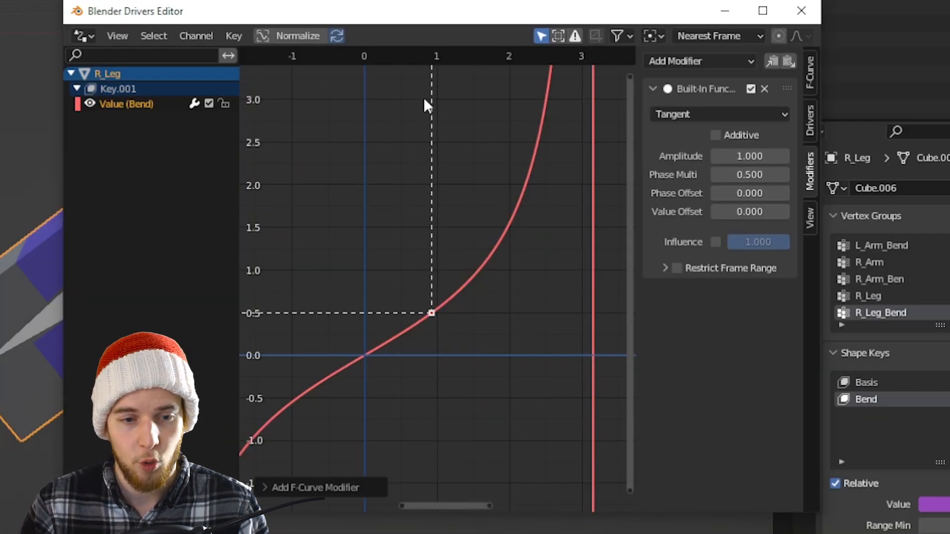
pyautogui.click(813, 12)
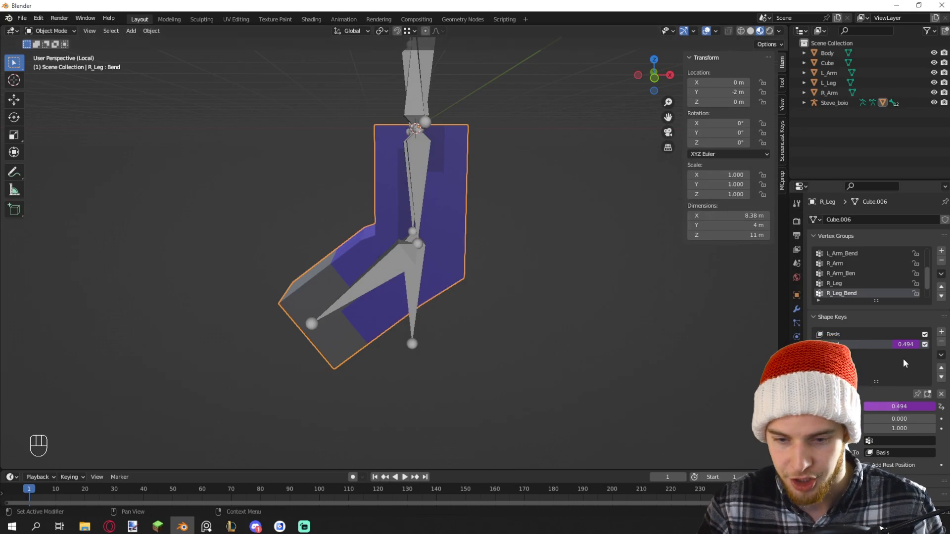
# Test the driven knee in Pose Mode by rotating the R_Leg_Bend bone about the global X and Y axes
pyautogui.click(412, 273)
pyautogui.hotkey('ctrl', 'Tab')
pyautogui.click(366, 289)
pyautogui.moveTo(366, 290); pyautogui.dragTo(541, 276, button='middle')
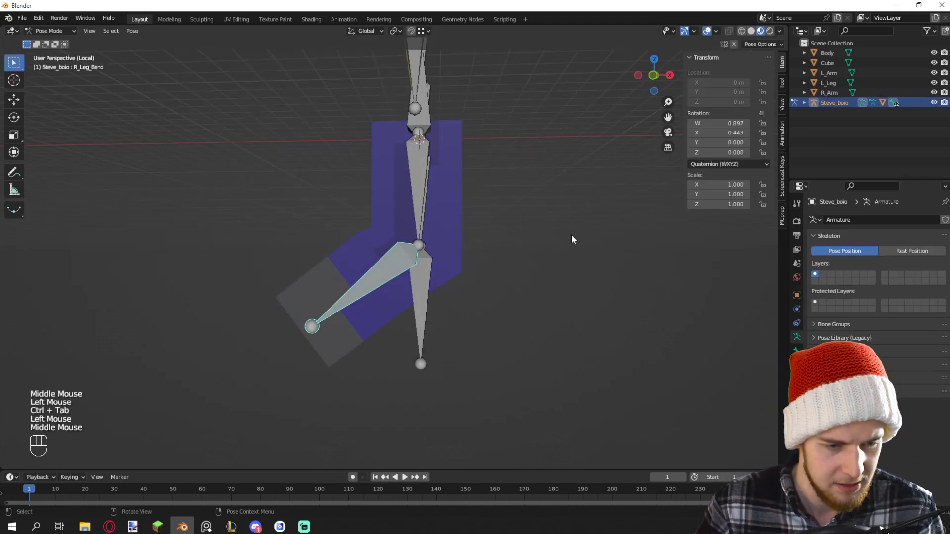
pyautogui.press('r')
pyautogui.press('x')
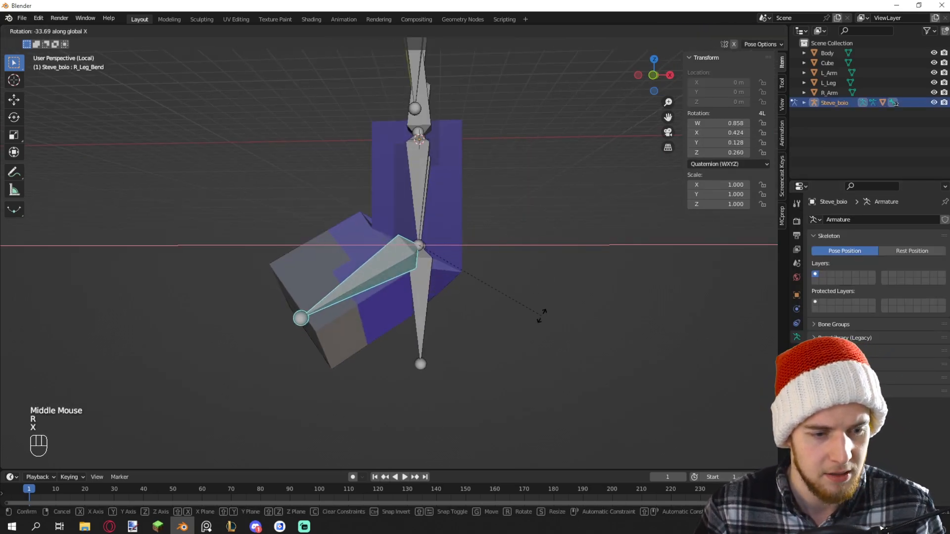
pyautogui.rightClick(540, 317)
pyautogui.press('r')
pyautogui.press('y')
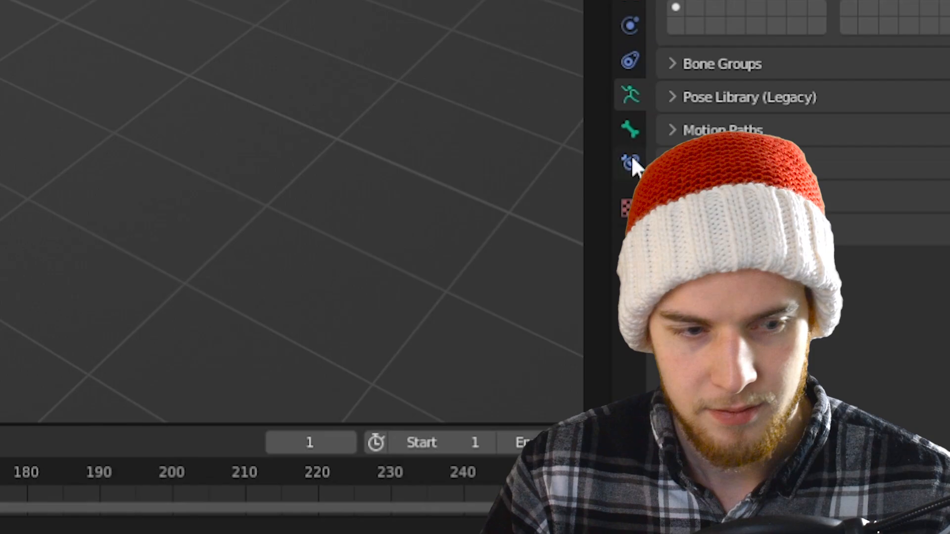
pyautogui.click(633, 161)
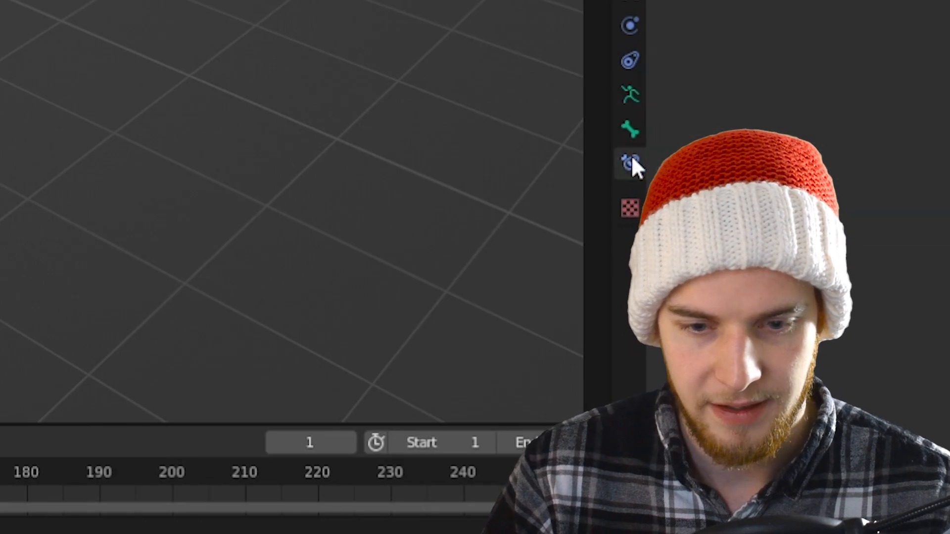
pyautogui.click(722, 75)
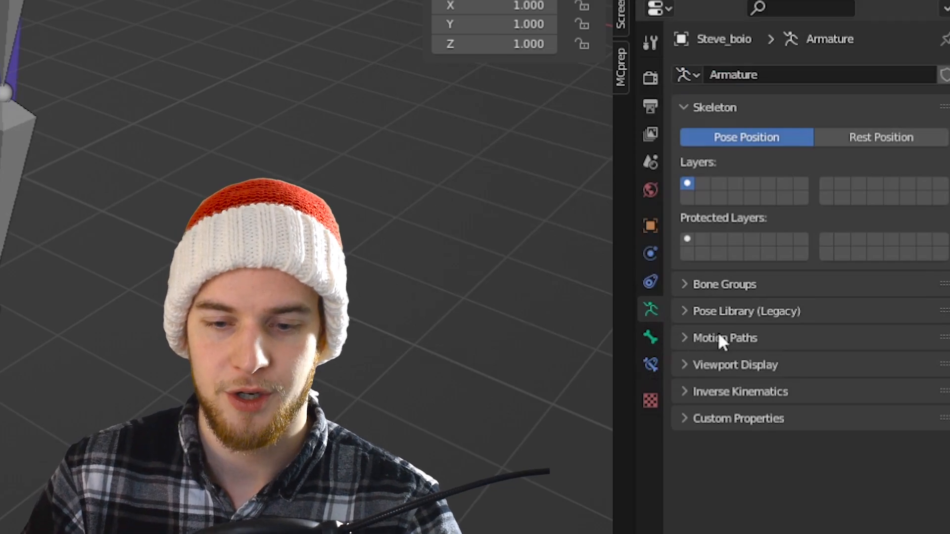
pyautogui.click(732, 284)
pyautogui.click(732, 285)
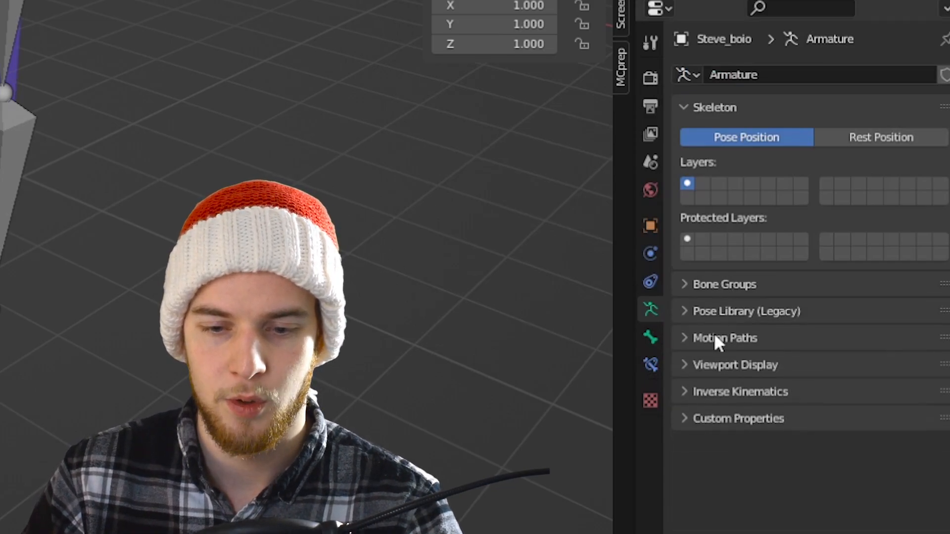
# Open the R_Leg_Bend bone's viewport display settings and turn on Hide
pyautogui.click(718, 339)
pyautogui.click(718, 339)
pyautogui.click(649, 338)
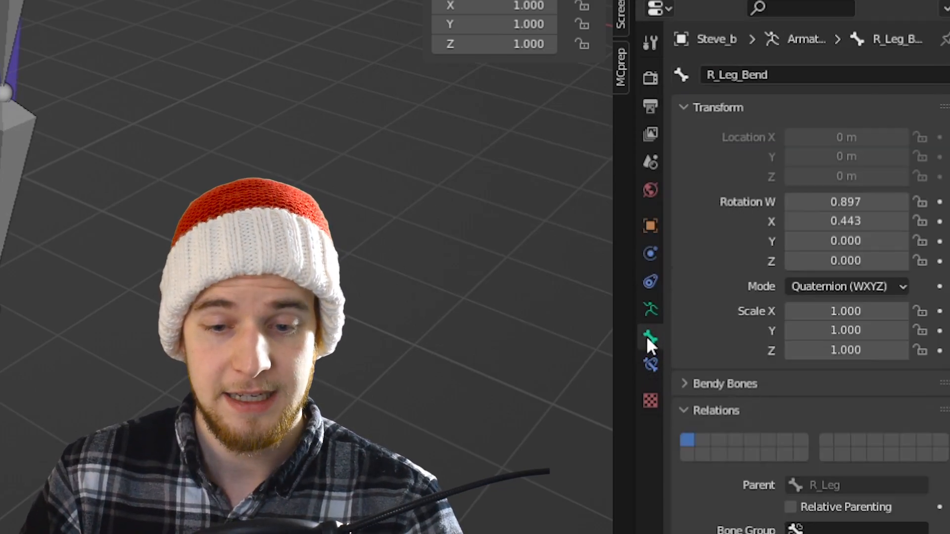
pyautogui.scroll(-4, 732, 311)
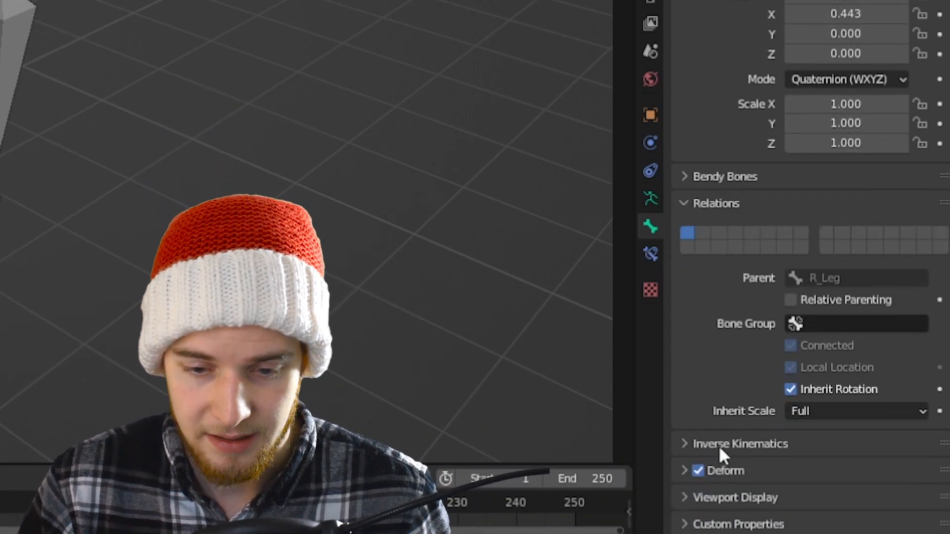
pyautogui.click(731, 497)
pyautogui.scroll(-2, 757, 435)
pyautogui.click(868, 361)
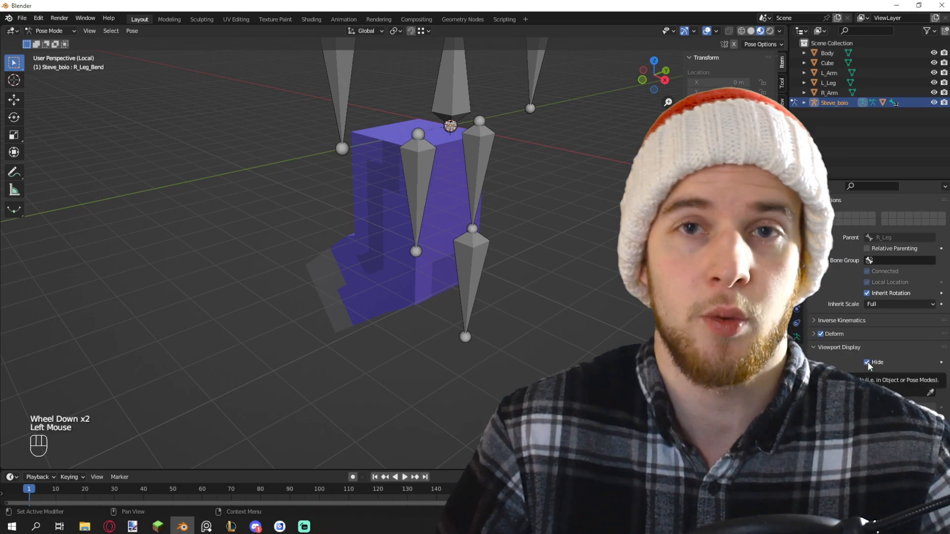
# Add a Limit Rotation constraint to R_Leg_Bend, limit Y and Z to 0°, and set the owner to Local Space
pyautogui.click(797, 364)
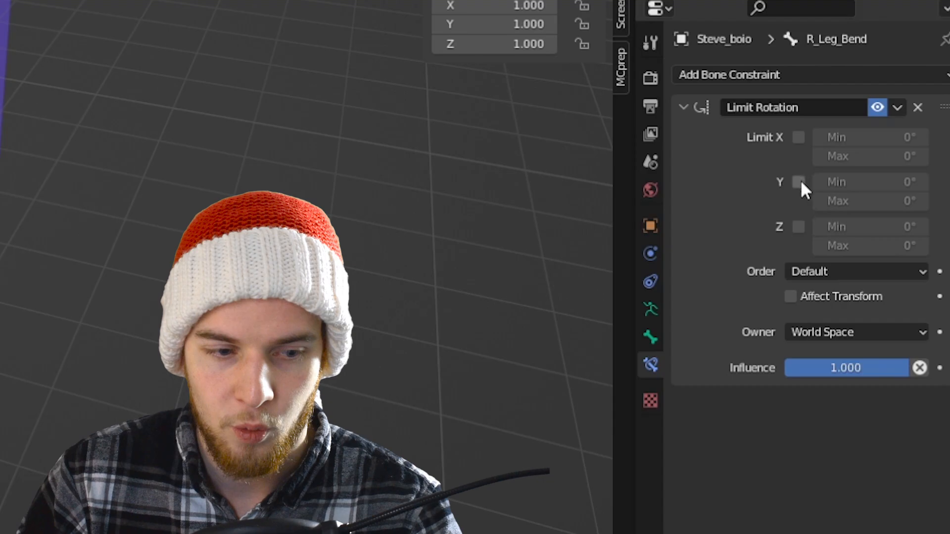
pyautogui.click(871, 273)
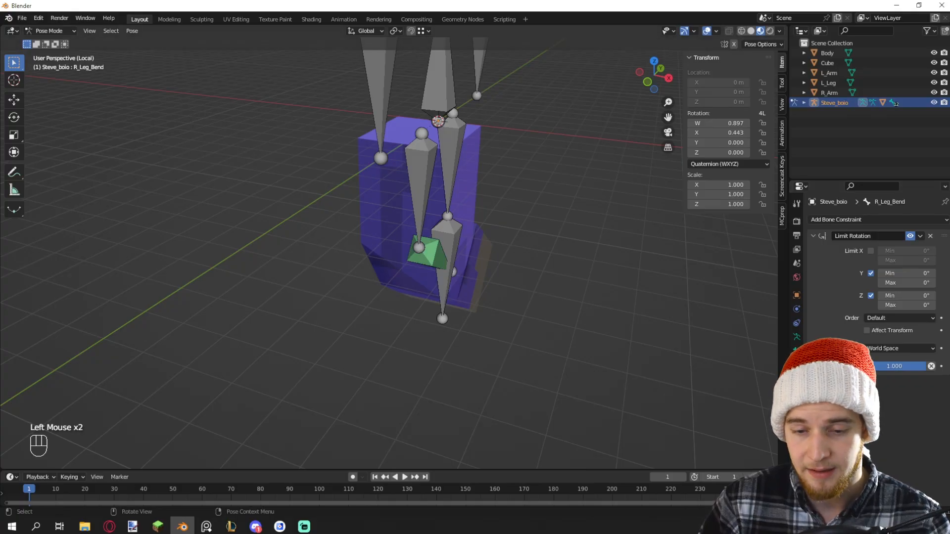
pyautogui.click(853, 332)
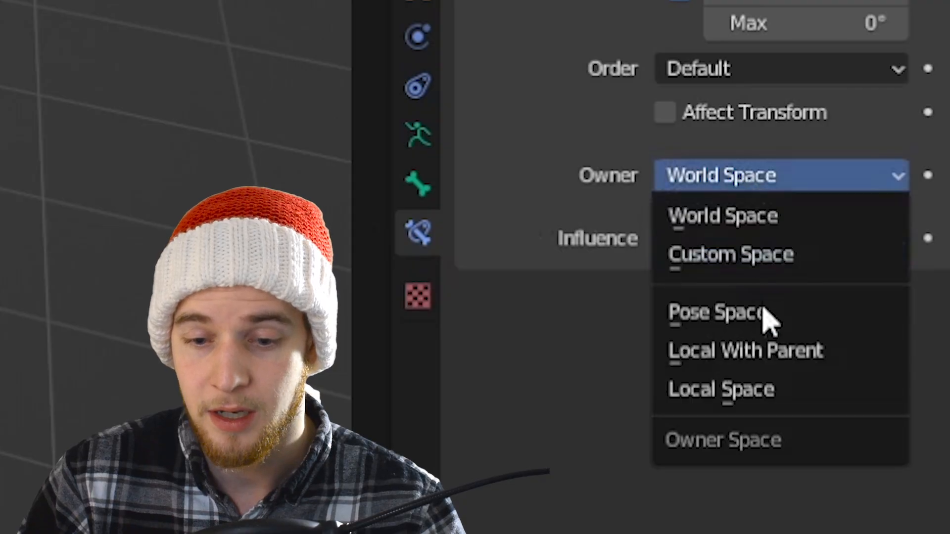
pyautogui.click(742, 391)
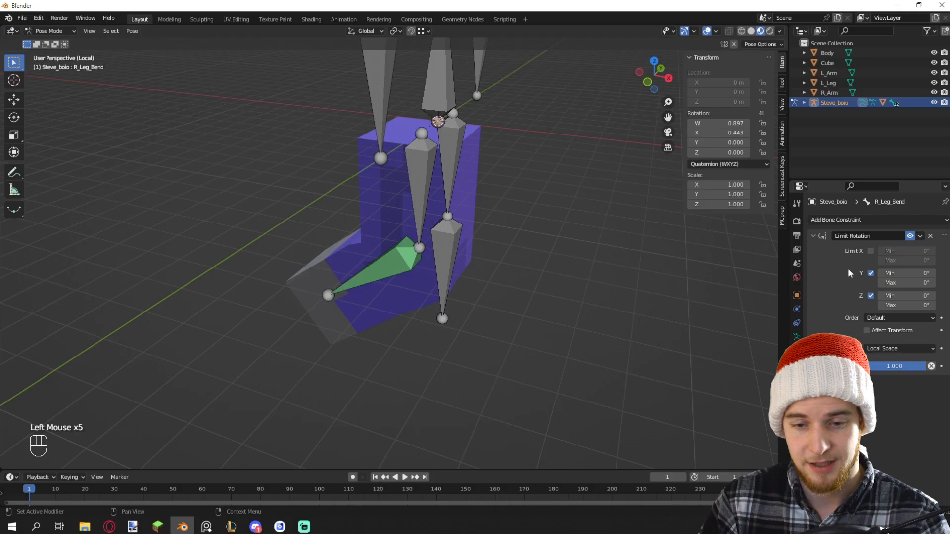
# Limit the bone's X rotation in the Limit Rotation constraint to a minimum of 0° and a maximum of 90°
pyautogui.click(871, 251)
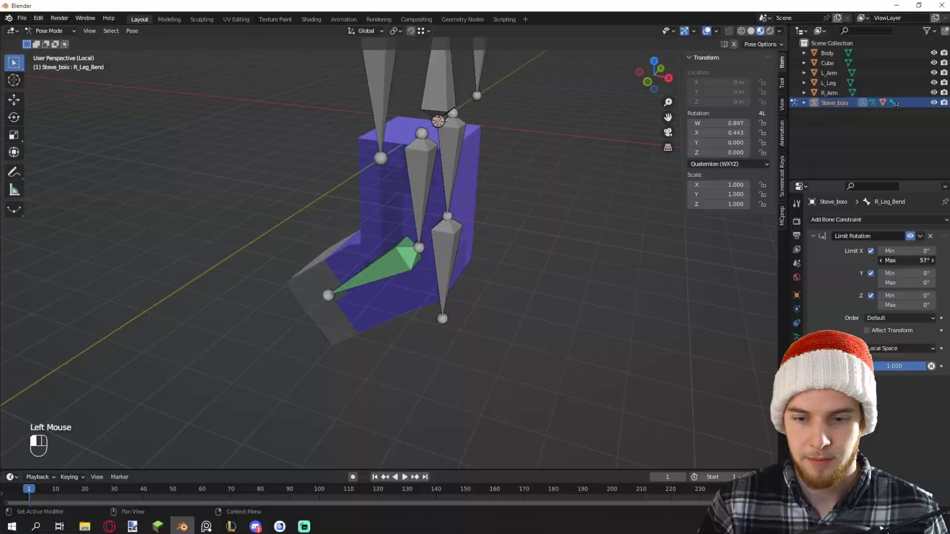
pyautogui.click(905, 261)
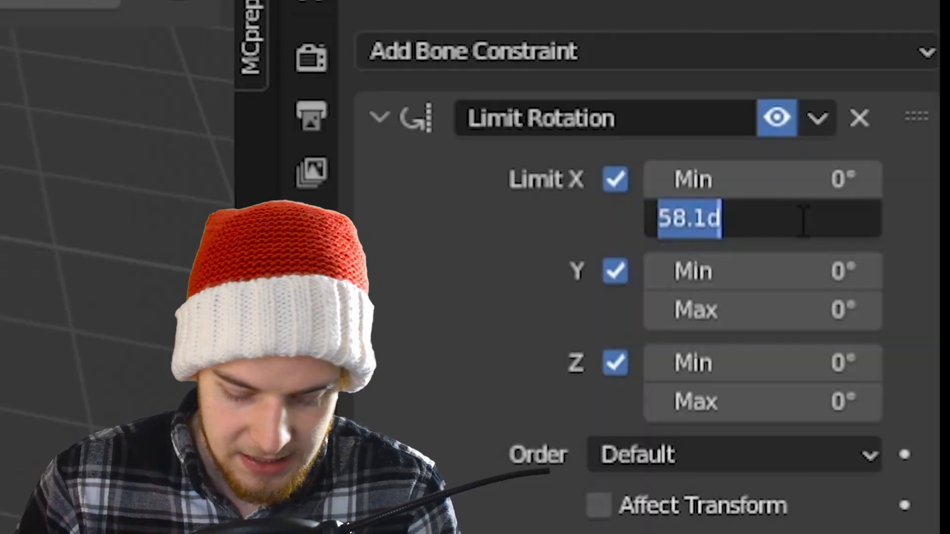
pyautogui.write('90')
pyautogui.press('Return')
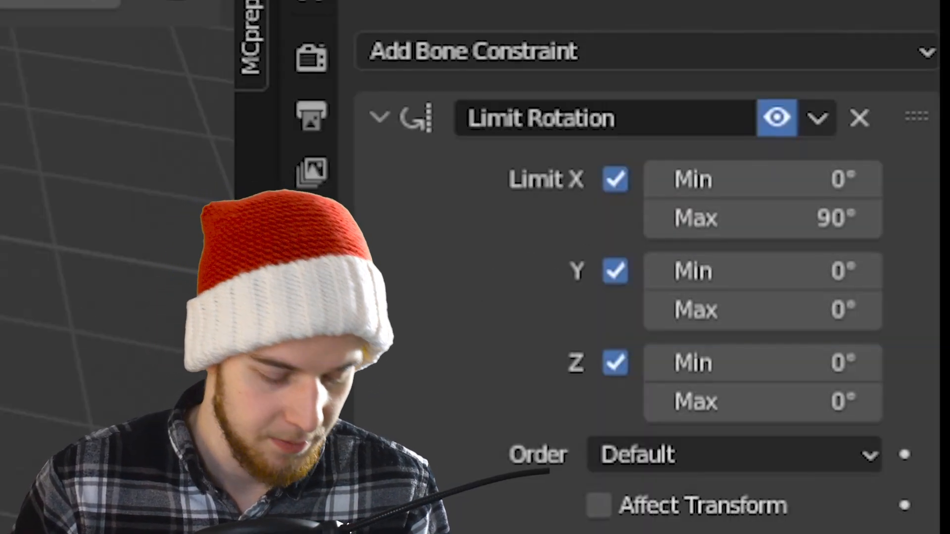
# Test the rotation limit by rotating the R_Leg_Bend bone about the global Y axis
pyautogui.press('r')
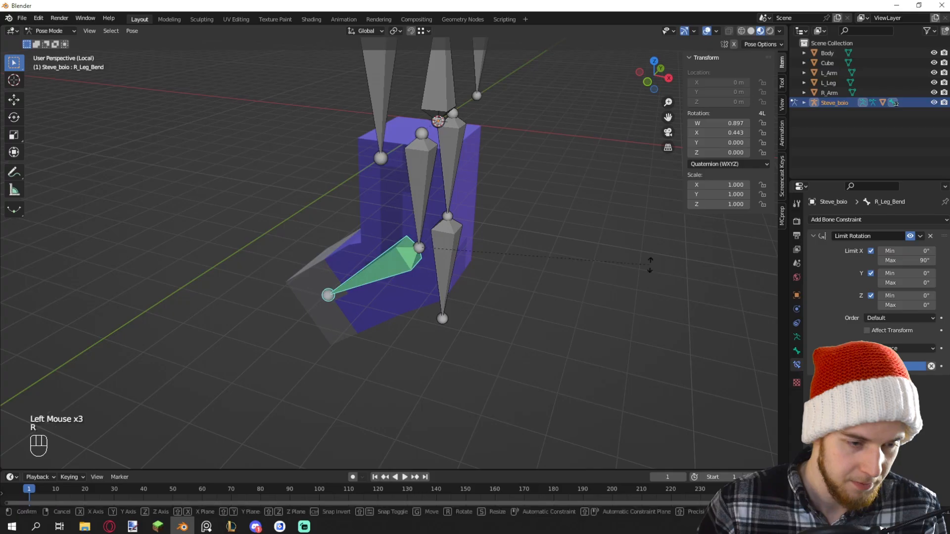
pyautogui.click(501, 384)
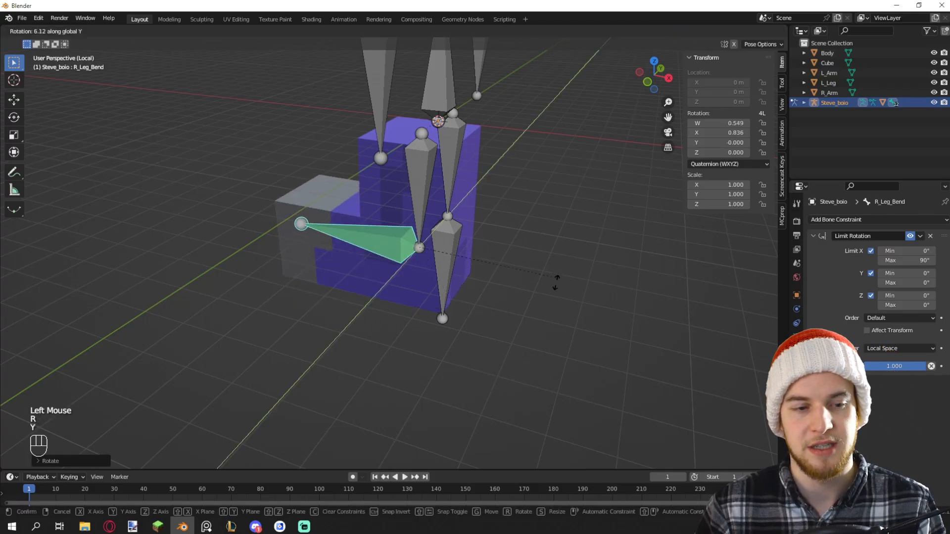
pyautogui.rightClick(557, 267)
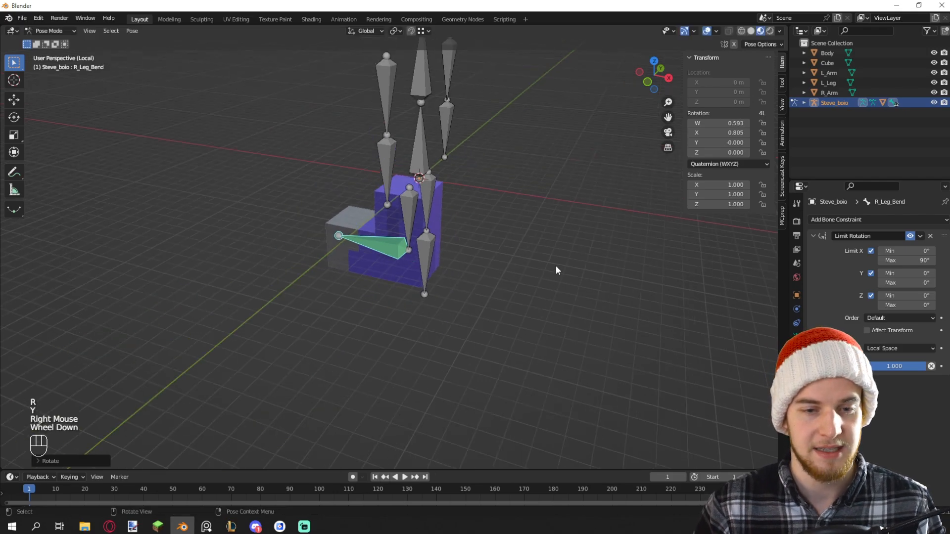
pyautogui.press(',')
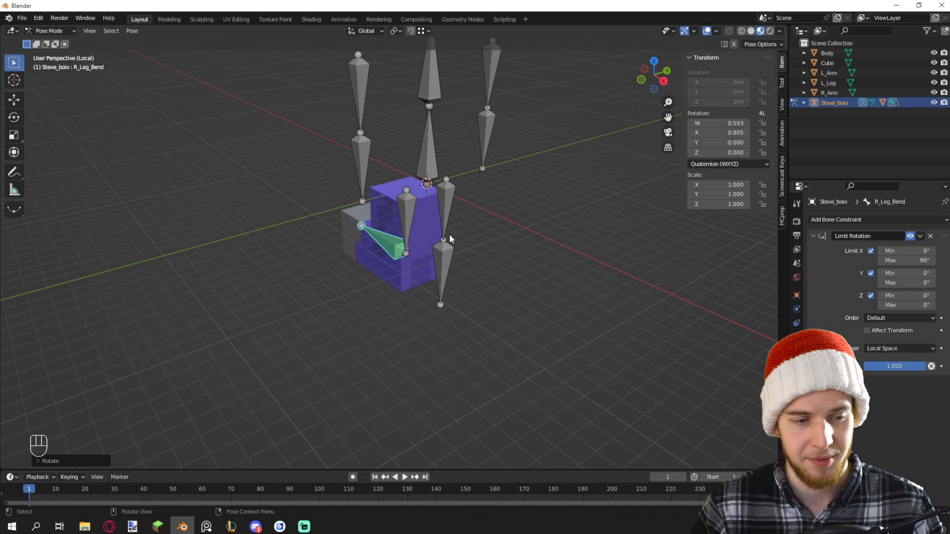
# Add a shape key named 120 to the R_Leg mesh below the Bend key
pyautogui.scroll(2, 449, 238)
pyautogui.moveTo(449, 238); pyautogui.dragTo(465, 233, button='middle')
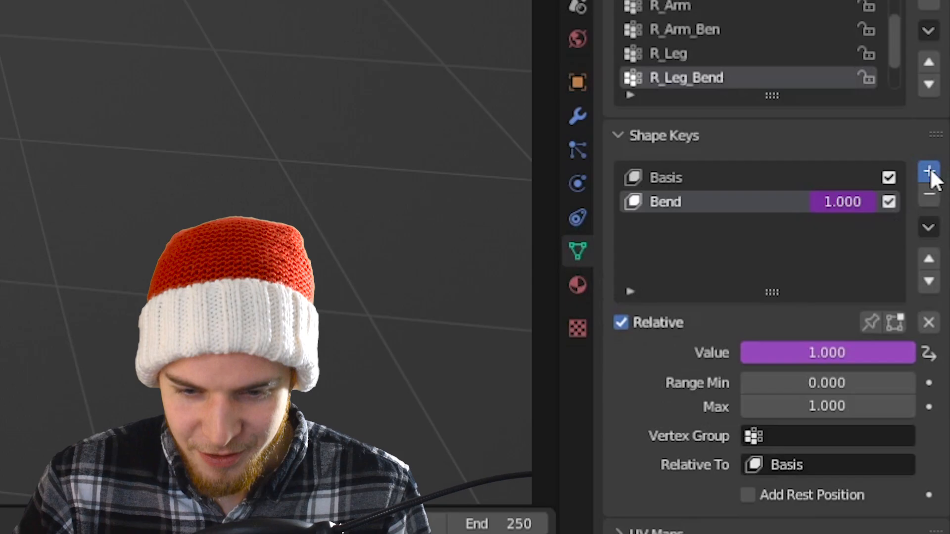
pyautogui.click(928, 173)
pyautogui.doubleClick(663, 228)
pyautogui.write('12')
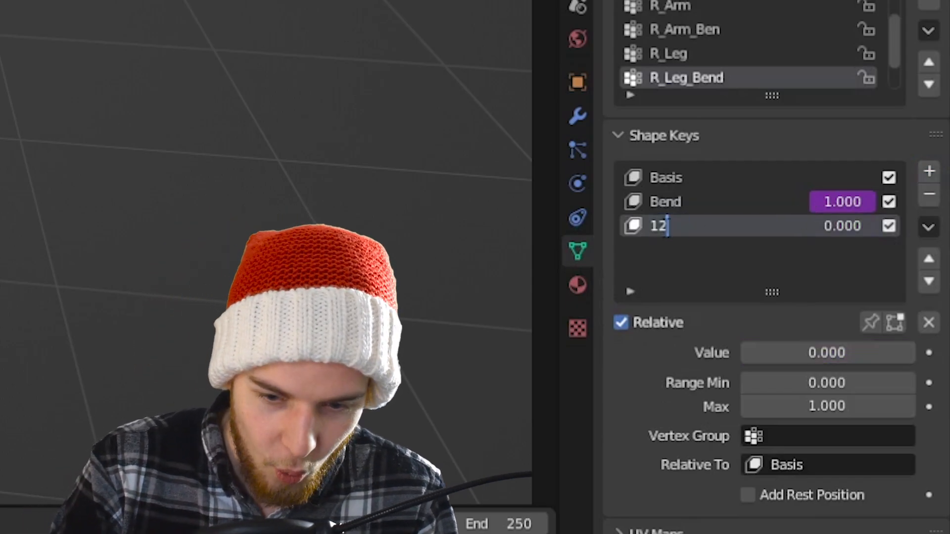
pyautogui.write('0')
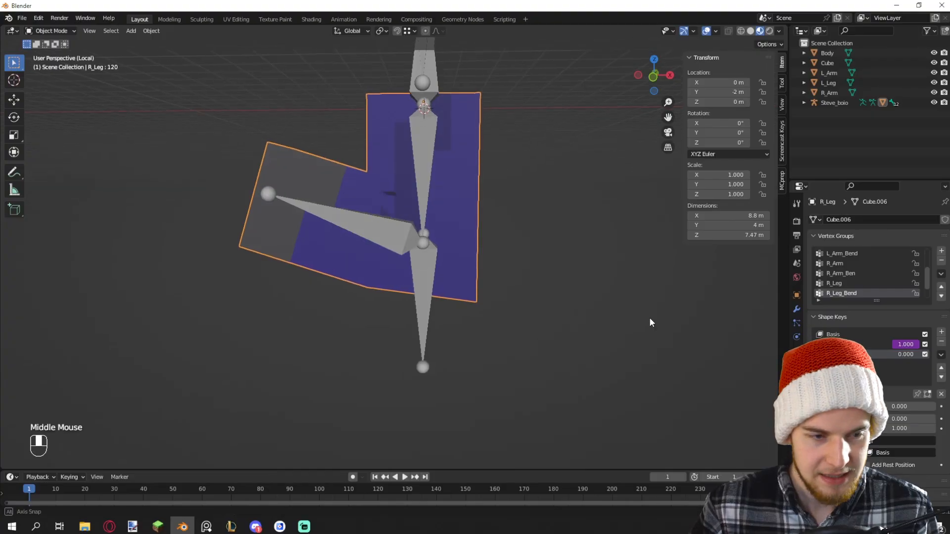
# Try moving an inner knee vertex of the 120 shape key in Edit Mode, then compare the Bend and 120 keys
pyautogui.press('Tab')
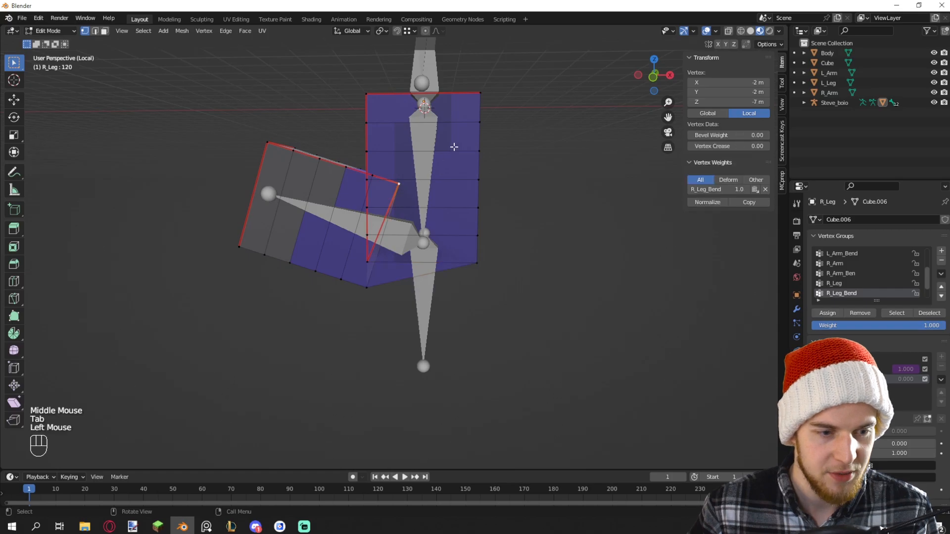
pyautogui.press('g')
pyautogui.rightClick(562, 259)
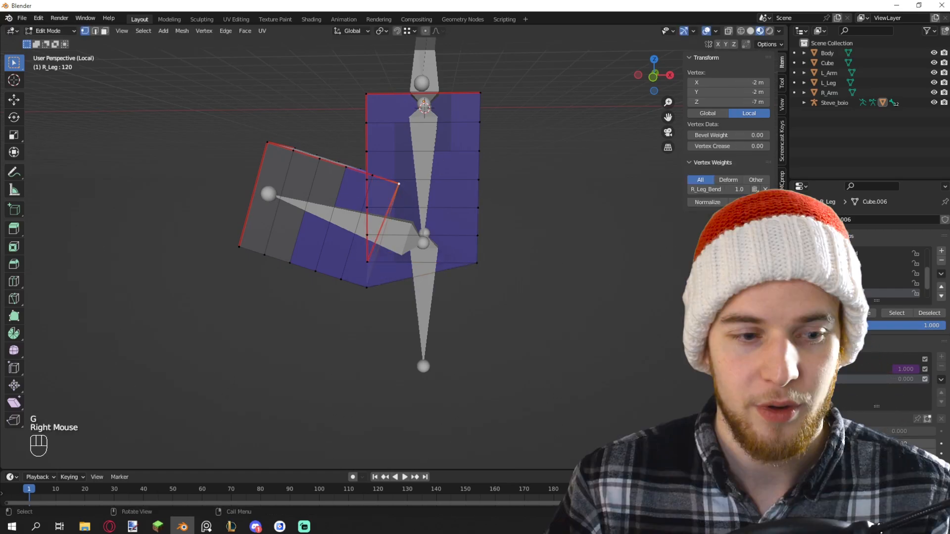
pyautogui.press('Tab')
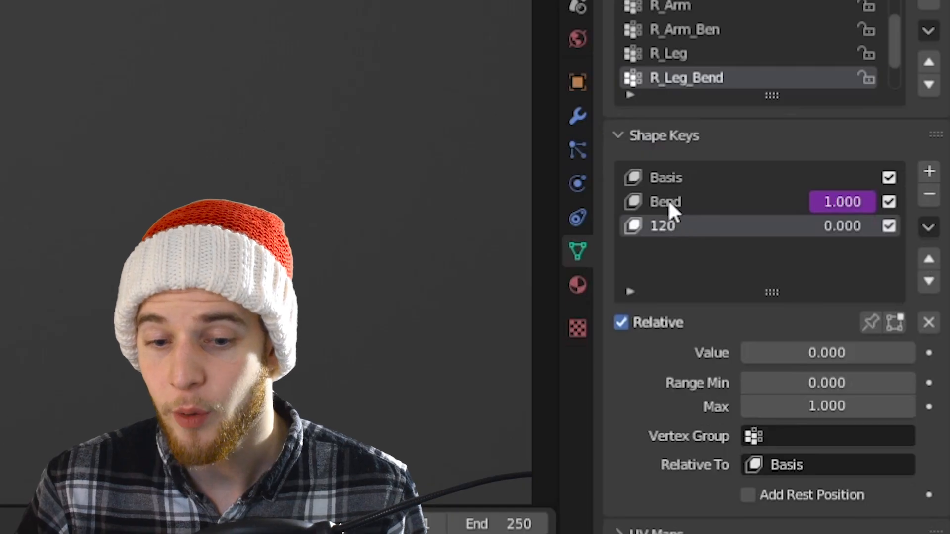
pyautogui.click(834, 343)
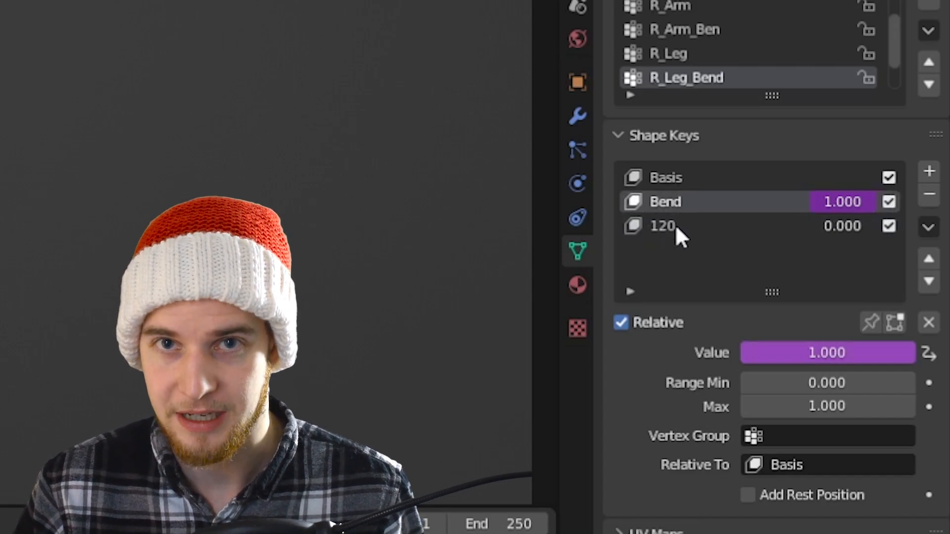
pyautogui.click(674, 225)
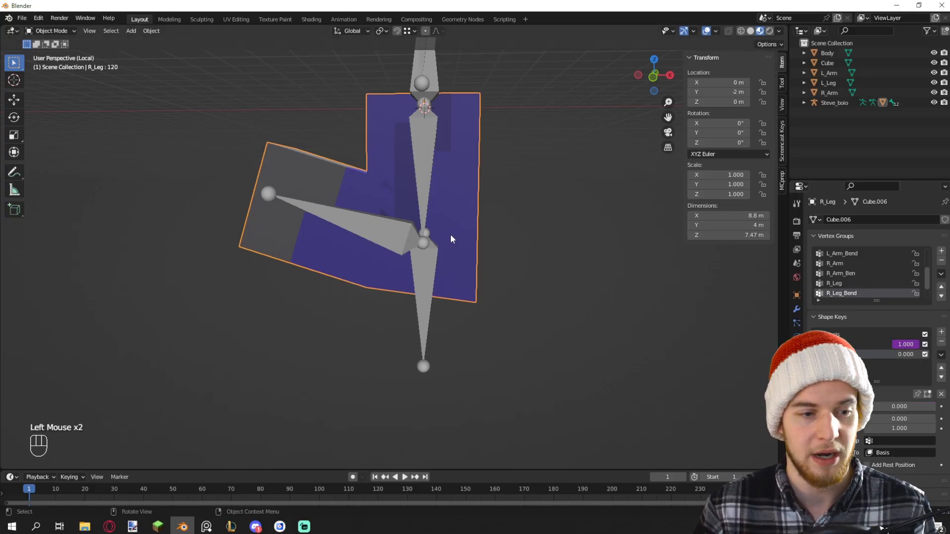
# Try reshaping the bent knee's vertices in the 120 shape key in wireframe, and raise the key's value to preview it
pyautogui.moveTo(503, 265); pyautogui.dragTo(502, 275, button='middle')
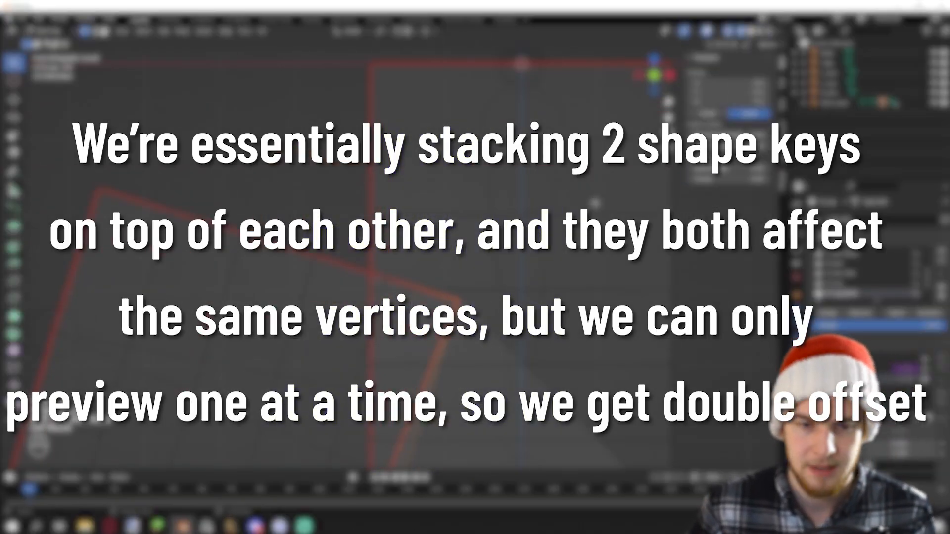
pyautogui.scroll(-2, 510, 257)
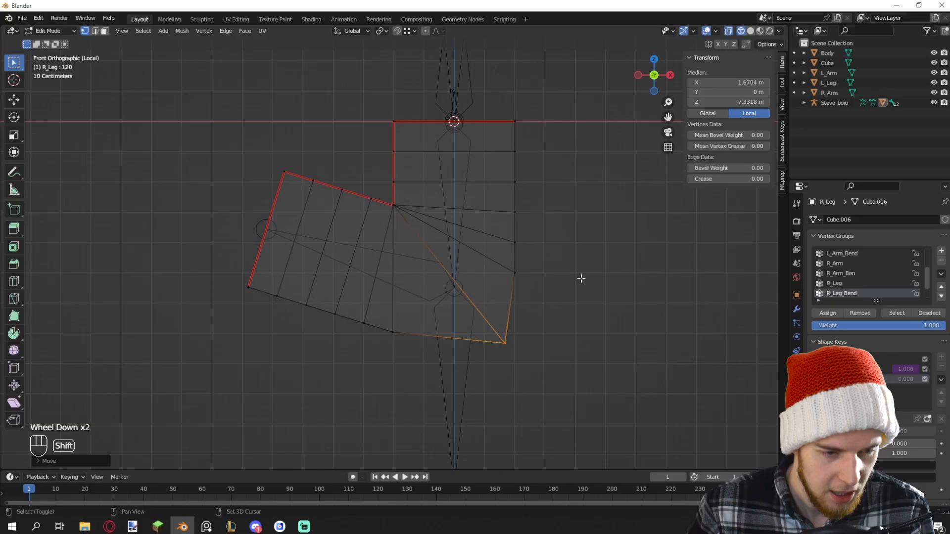
pyautogui.hotkey('shift', 'z')
pyautogui.press('Tab')
pyautogui.moveTo(586, 265); pyautogui.dragTo(560, 277, button='middle')
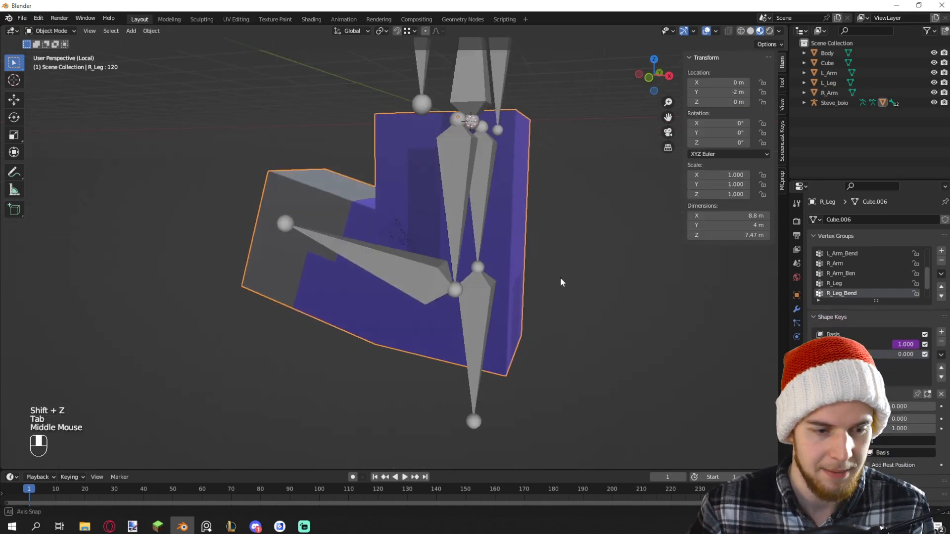
pyautogui.scroll(-1, 560, 277)
pyautogui.moveTo(880, 406); pyautogui.dragTo(934, 407)
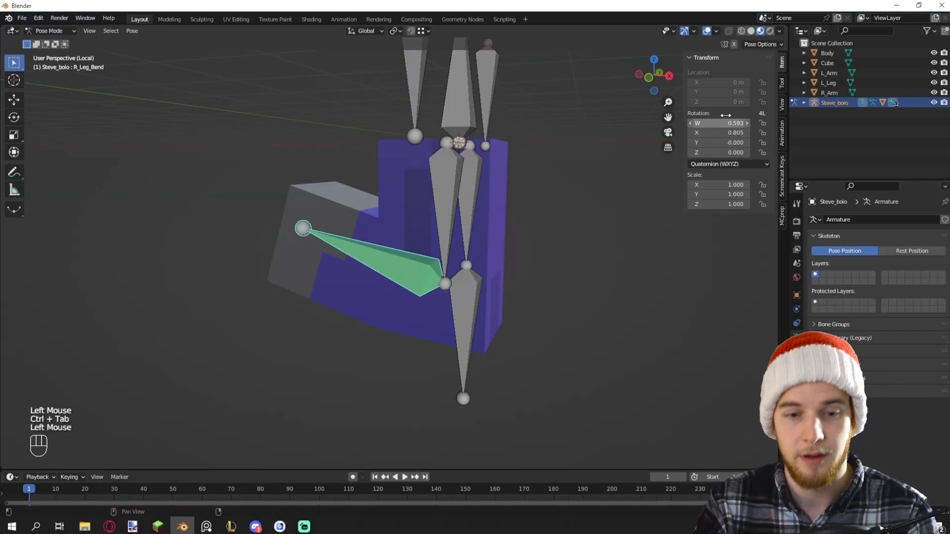
# Reset the rotation of the R_Leg_Bend bone so the leg is straight
pyautogui.hotkey('alt', 'r')
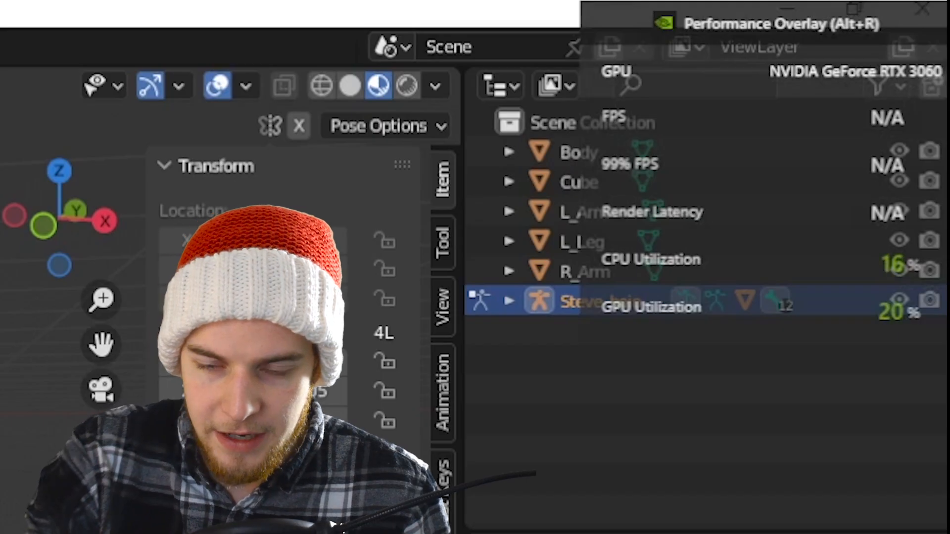
pyautogui.hotkey('alt', 'r')
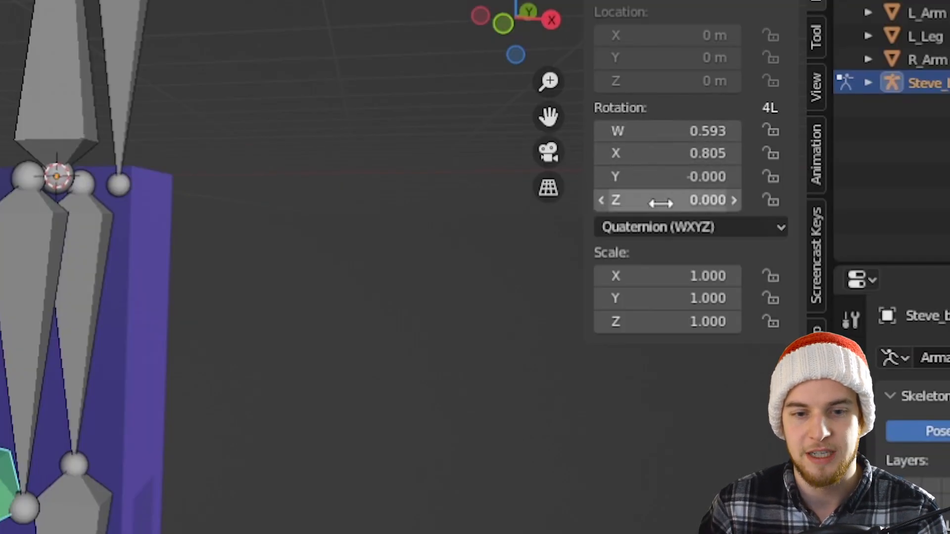
pyautogui.press('BackSpace')
pyautogui.moveTo(347, 257); pyautogui.dragTo(401, 256, button='middle')
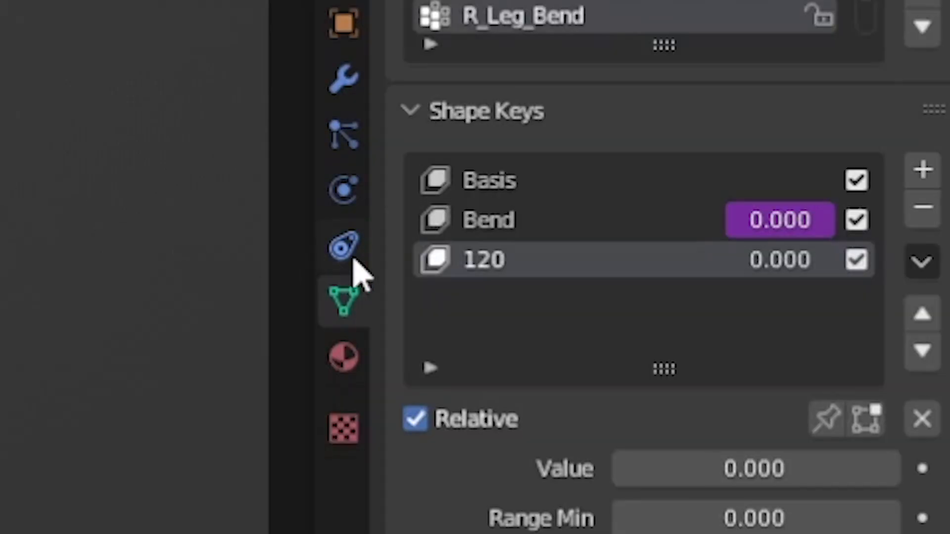
# Test the knee bend in Pose Mode by rotating the R_Leg_Bend bone about the global Y axis
pyautogui.press('Tab')
pyautogui.click(447, 300)
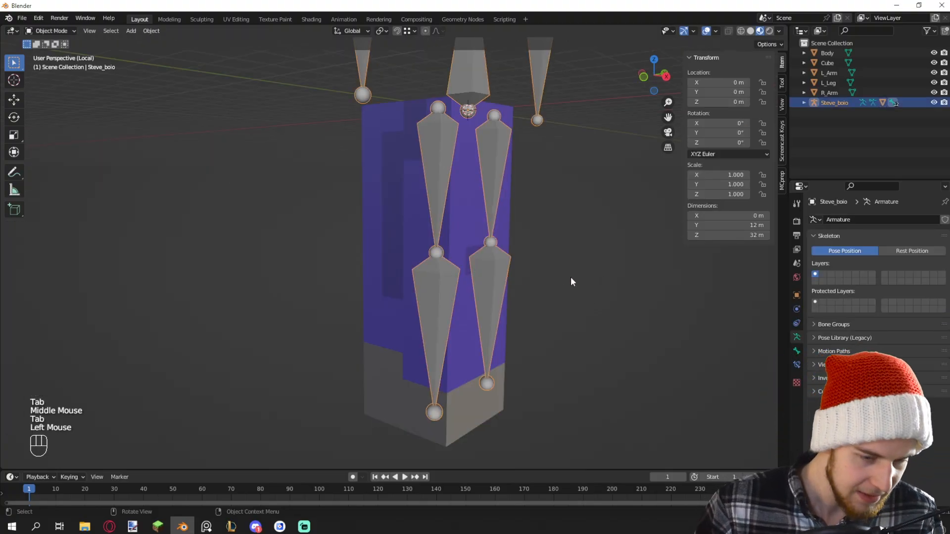
pyautogui.hotkey('ctrl', 'Tab')
pyautogui.click(436, 285)
pyautogui.moveTo(436, 285); pyautogui.dragTo(495, 277, button='middle')
pyautogui.press('r')
pyautogui.press('y')
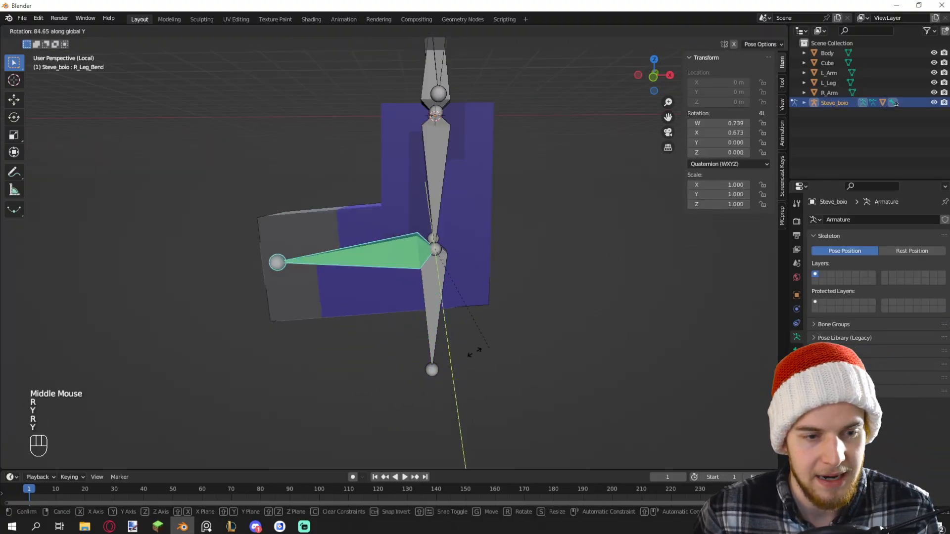
pyautogui.click(411, 337)
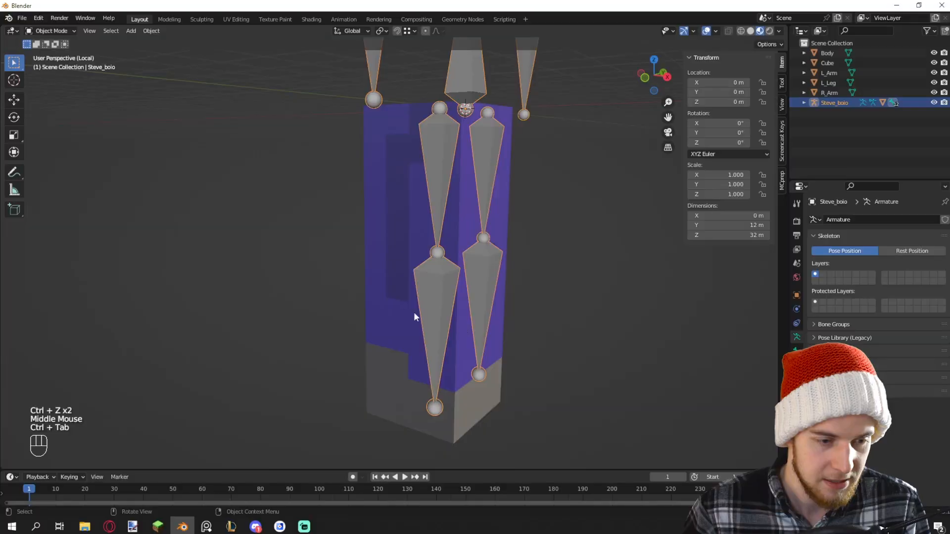
# In the R_Leg mesh's 120 shape key, move the end vertices of the rows above the knee along Z so the rows fan out
pyautogui.click(413, 313)
pyautogui.moveTo(466, 301); pyautogui.dragTo(522, 299, button='middle')
pyautogui.press('Tab')
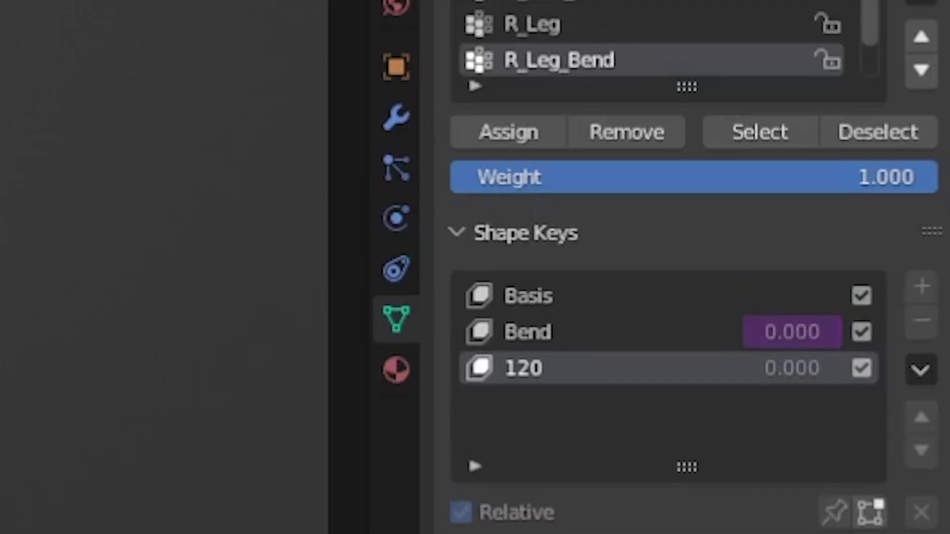
pyautogui.press('KP_1')
pyautogui.scroll(2, 164, 268)
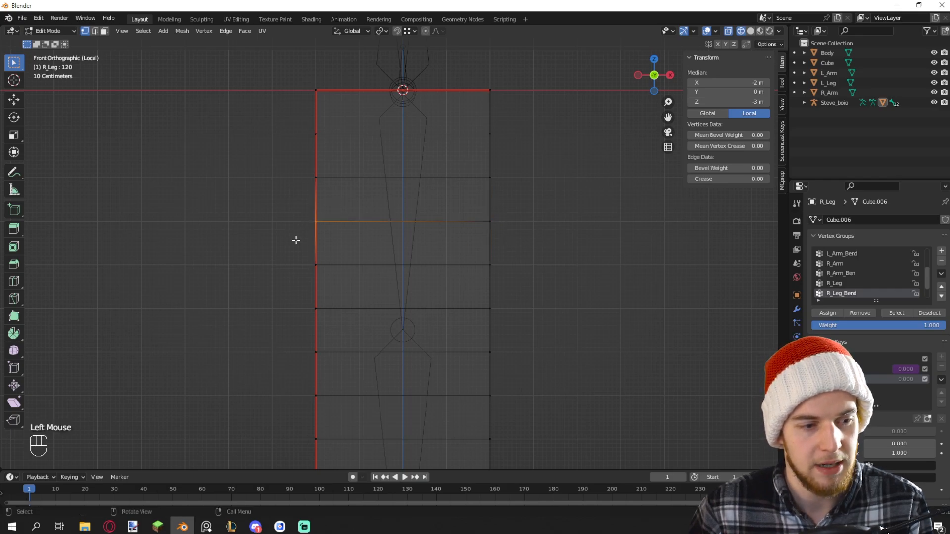
pyautogui.keyDown('shift'); pyautogui.moveTo(414, 246); pyautogui.dragTo(481, 244, button='middle'); pyautogui.keyUp('shift')
pyautogui.press('g')
pyautogui.press('z')
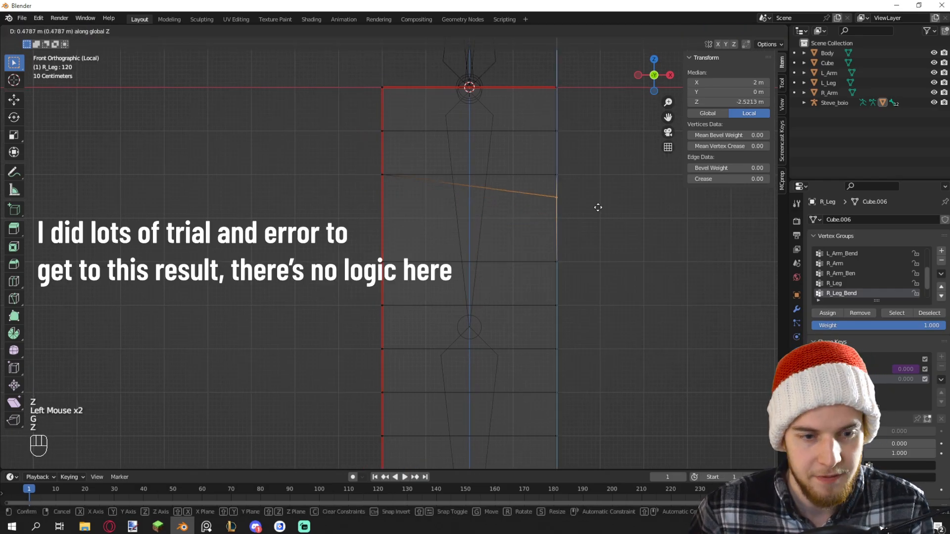
pyautogui.click(388, 184)
# Fan out the rows below the knee in the 120 shape key by moving their end vertices along Z
pyautogui.scroll(-1, 388, 179)
pyautogui.keyDown('shift'); pyautogui.moveTo(388, 178); pyautogui.dragTo(387, 165, button='middle'); pyautogui.keyUp('shift')
pyautogui.click(398, 295)
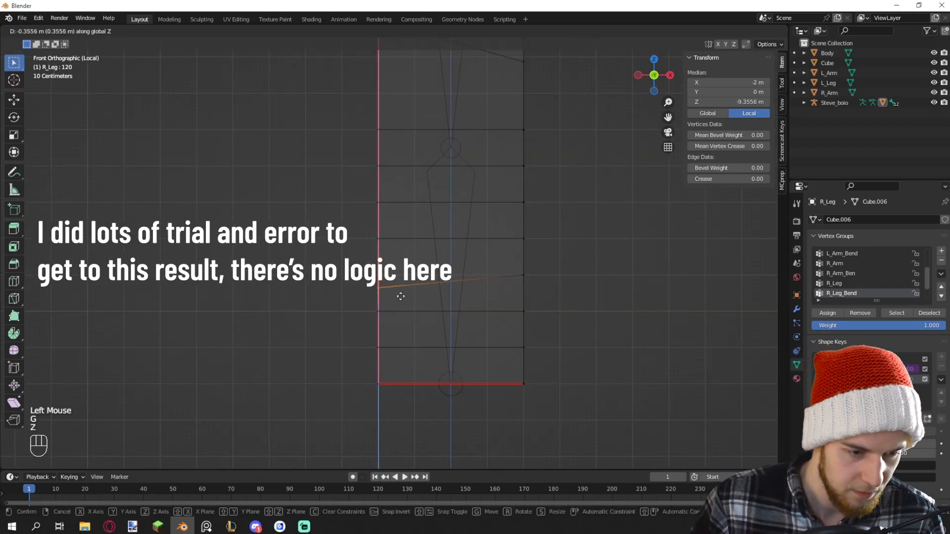
pyautogui.click(396, 250)
pyautogui.keyDown('shift'); pyautogui.click(542, 293); pyautogui.keyUp('shift')
pyautogui.keyDown('shift'); pyautogui.moveTo(543, 292); pyautogui.dragTo(523, 287, button='middle'); pyautogui.keyUp('shift')
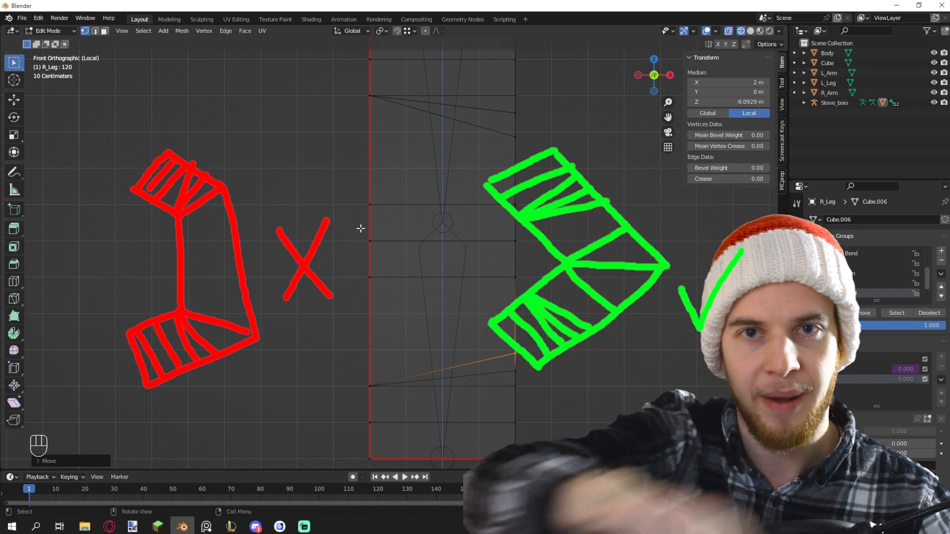
# Tilt the rows nearest the knee joint by moving their end vertices along Z, and finish editing the 120 shape key
pyautogui.moveTo(536, 228); pyautogui.dragTo(348, 248)
pyautogui.moveTo(453, 208); pyautogui.dragTo(562, 212)
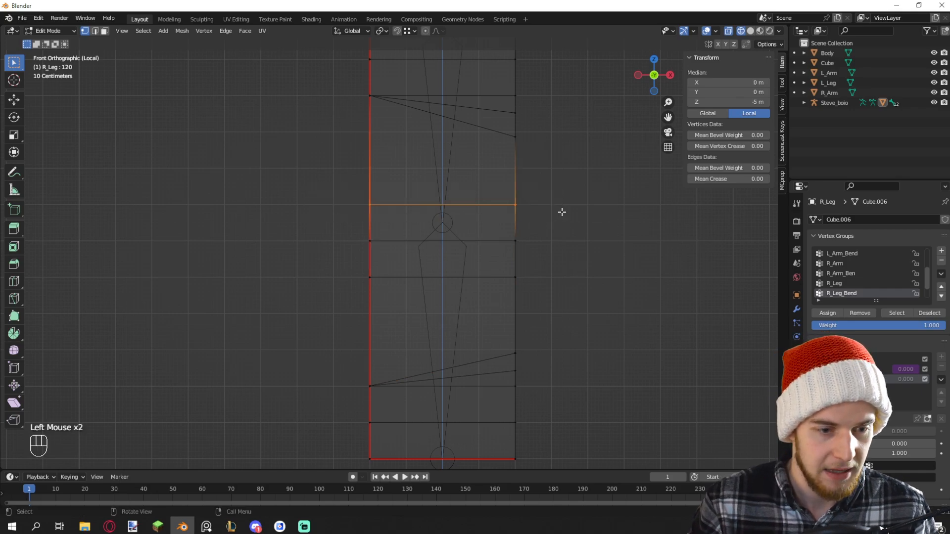
pyautogui.press('g')
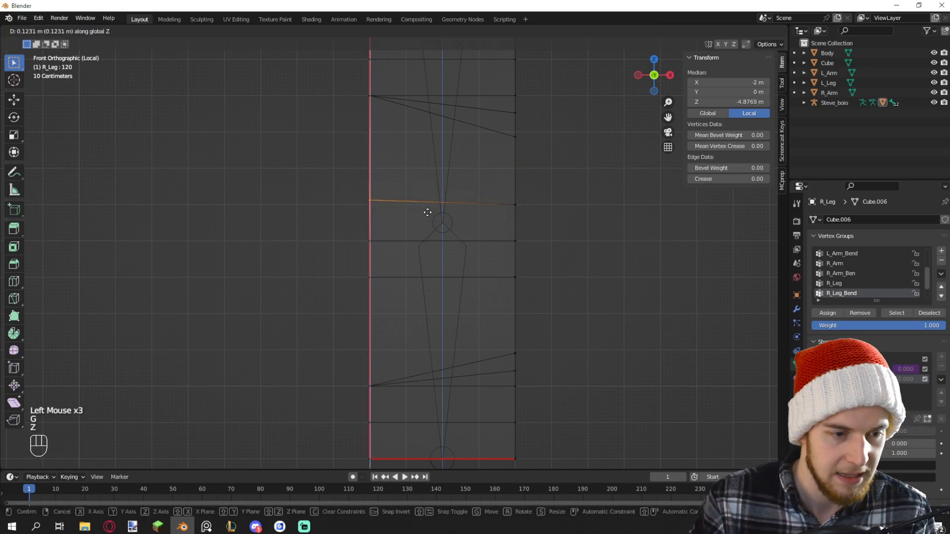
pyautogui.click(418, 197)
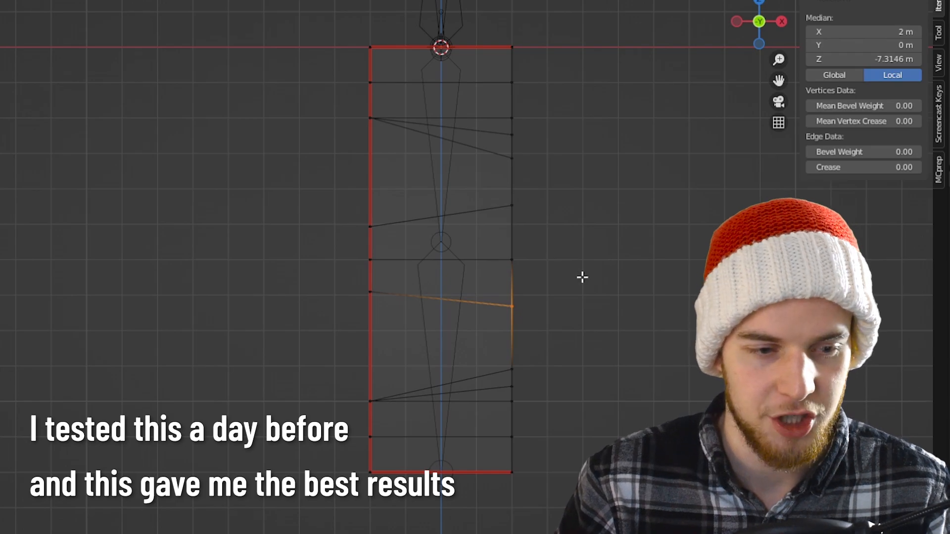
pyautogui.press('Tab')
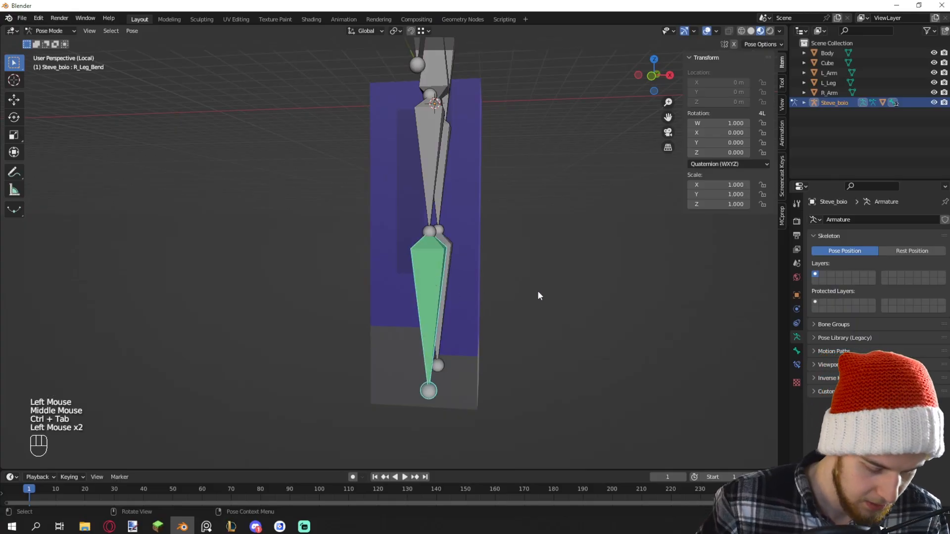
# Rotate the R_Leg_Bend bone to bend the knee and raise the 120 shape key's value to 1.000 to preview the joint
pyautogui.press('r')
pyautogui.click(447, 243)
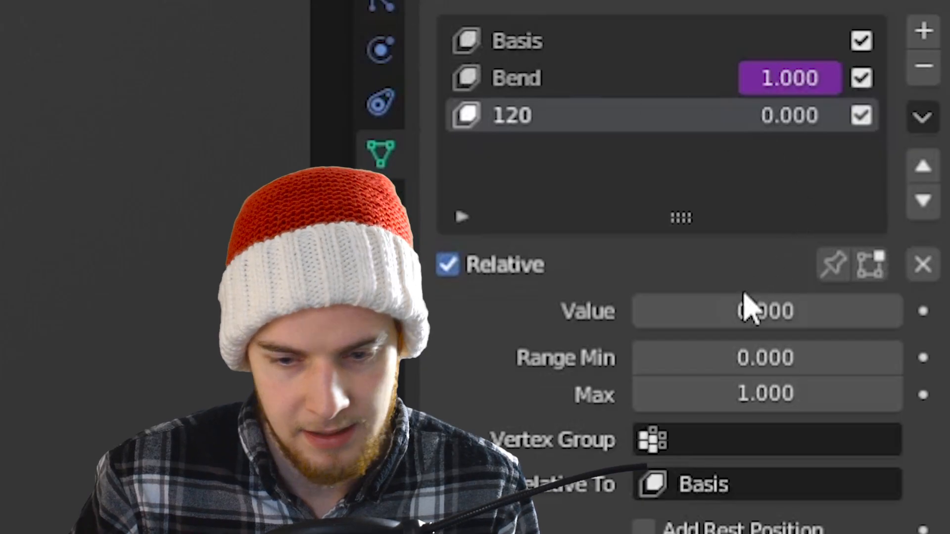
pyautogui.moveTo(742, 308); pyautogui.dragTo(891, 310)
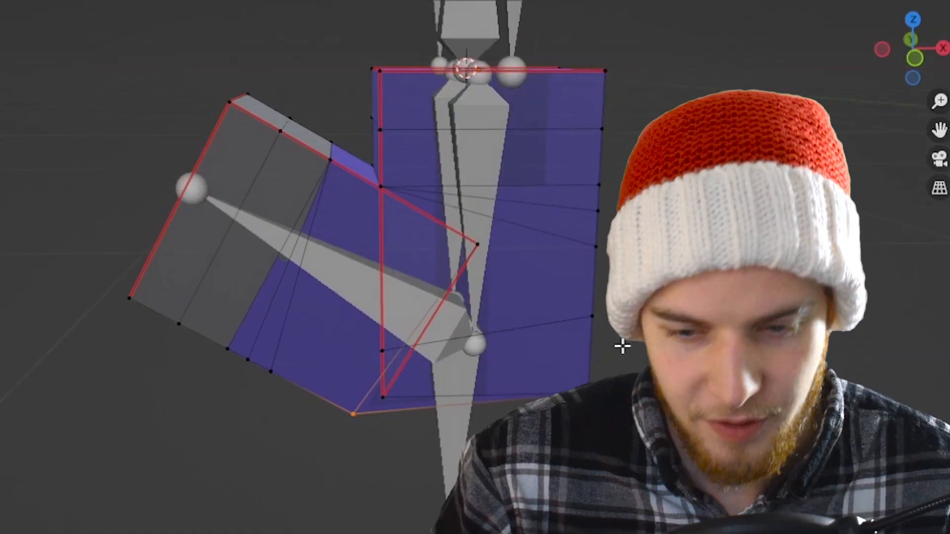
pyautogui.press('Tab')
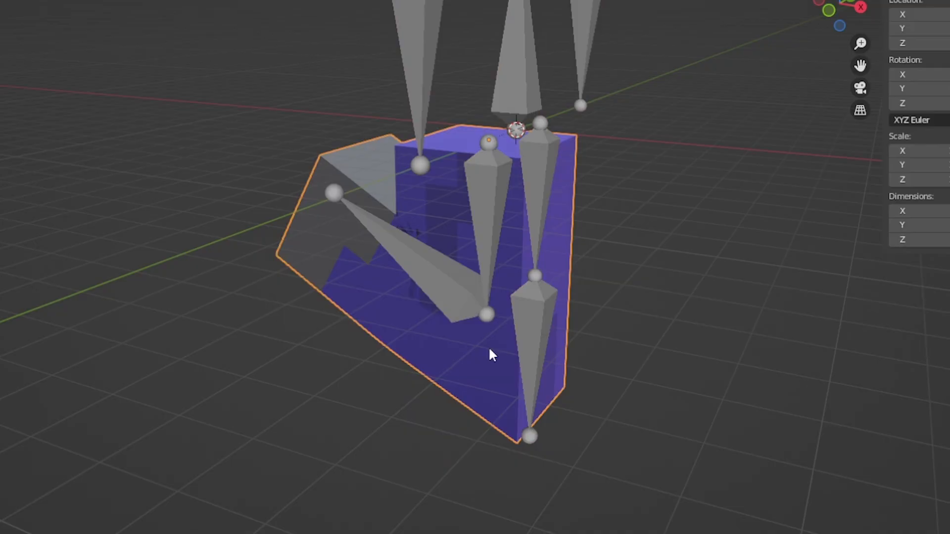
pyautogui.scroll(2, 588, 307)
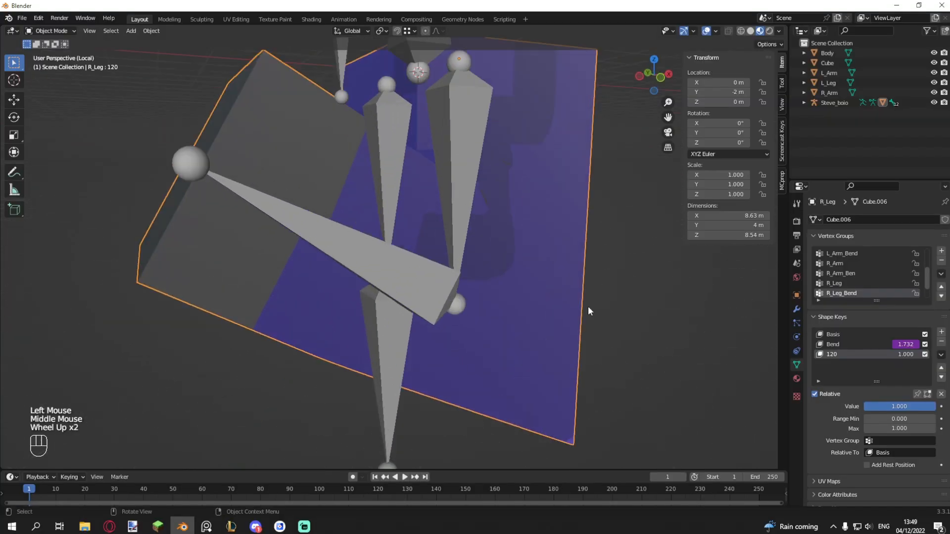
pyautogui.moveTo(588, 307); pyautogui.dragTo(543, 342, button='middle')
pyautogui.scroll(-2, 544, 342)
# Show the whole character again and parent the Body mesh to the Steve_boio armature with empty groups
pyautogui.press('KP_Divide')
pyautogui.scroll(-1, 575, 267)
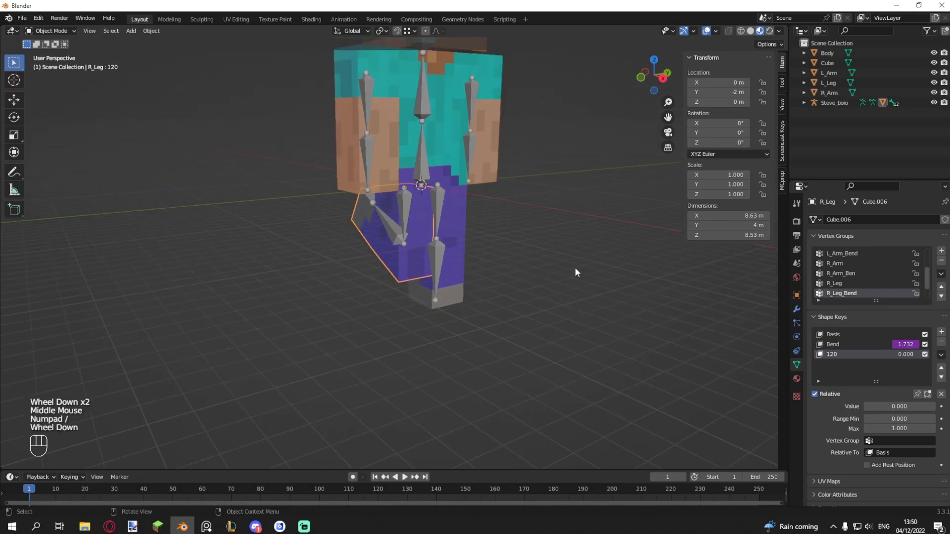
pyautogui.click(435, 304)
pyautogui.keyDown('shift'); pyautogui.moveTo(575, 267); pyautogui.dragTo(403, 286, button='middle'); pyautogui.keyUp('shift')
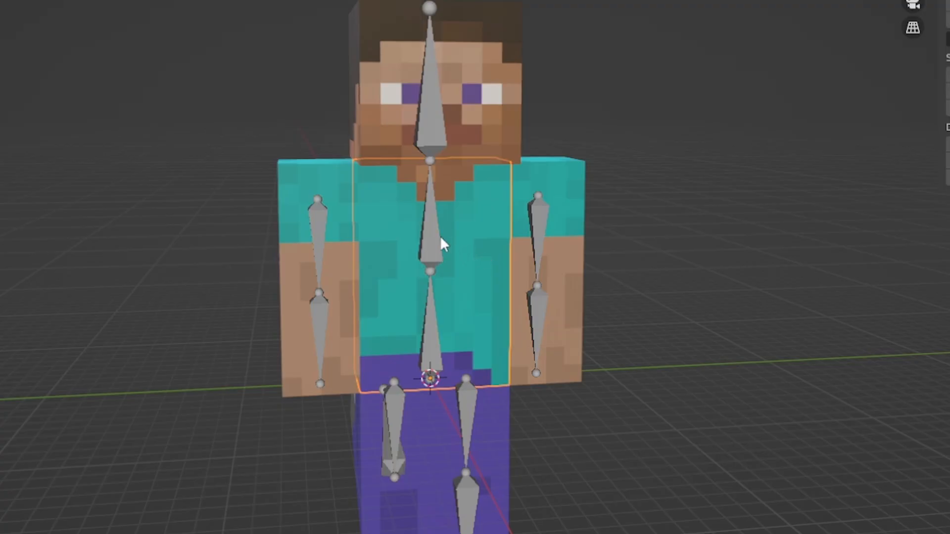
pyautogui.keyDown('shift'); pyautogui.click(391, 270); pyautogui.keyUp('shift')
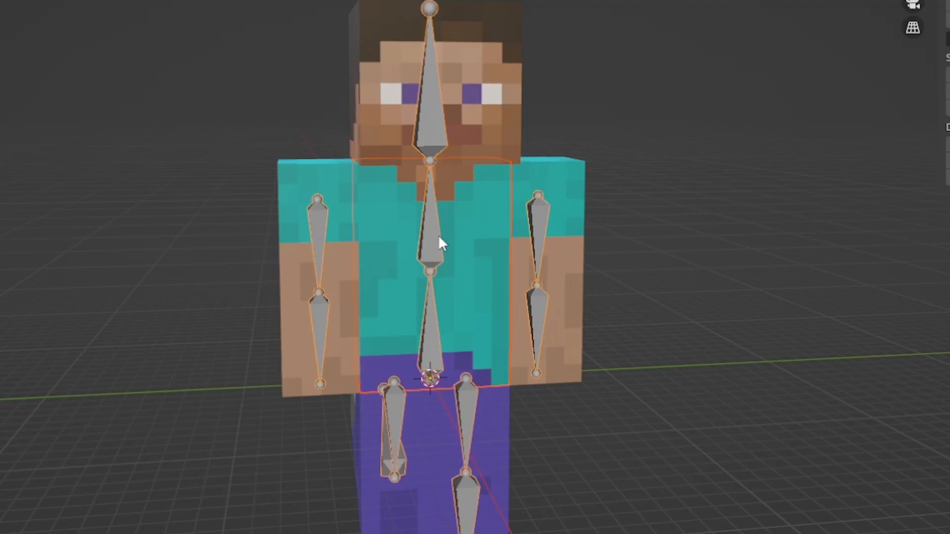
pyautogui.hotkey('ctrl', 'p')
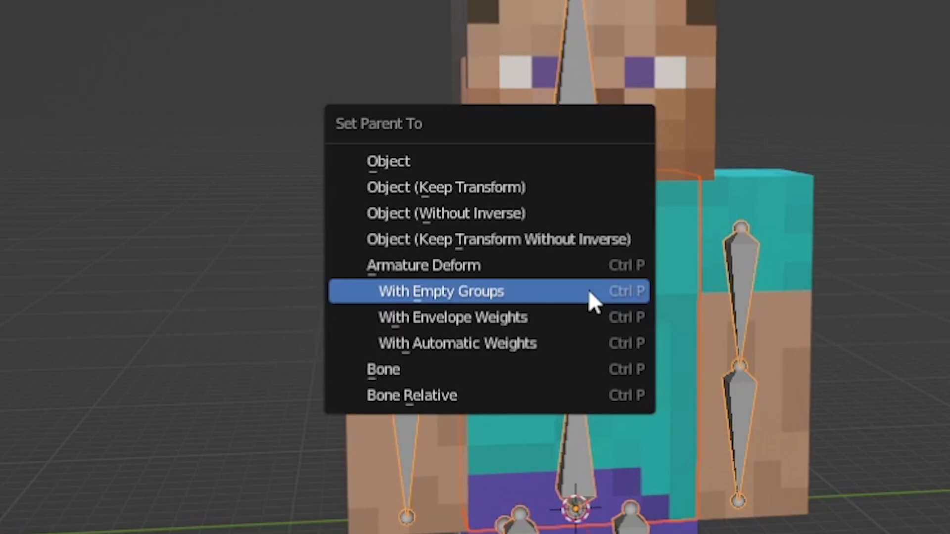
pyautogui.click(589, 289)
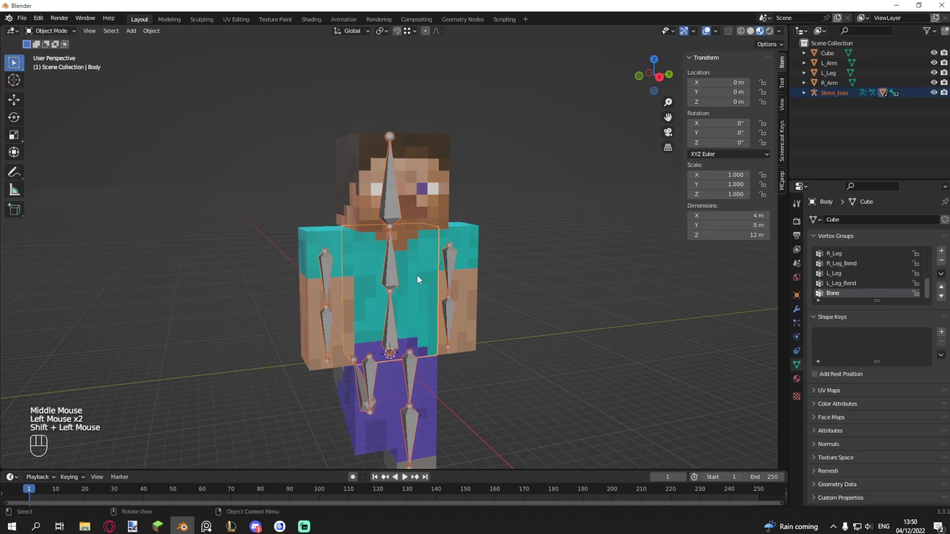
# Isolate the Body mesh with the armature in local view and switch the Body to Weight Paint mode
pyautogui.press('KP_Divide')
pyautogui.scroll(1, 500, 284)
pyautogui.keyDown('shift'); pyautogui.moveTo(500, 284); pyautogui.dragTo(466, 262, button='middle'); pyautogui.keyUp('shift')
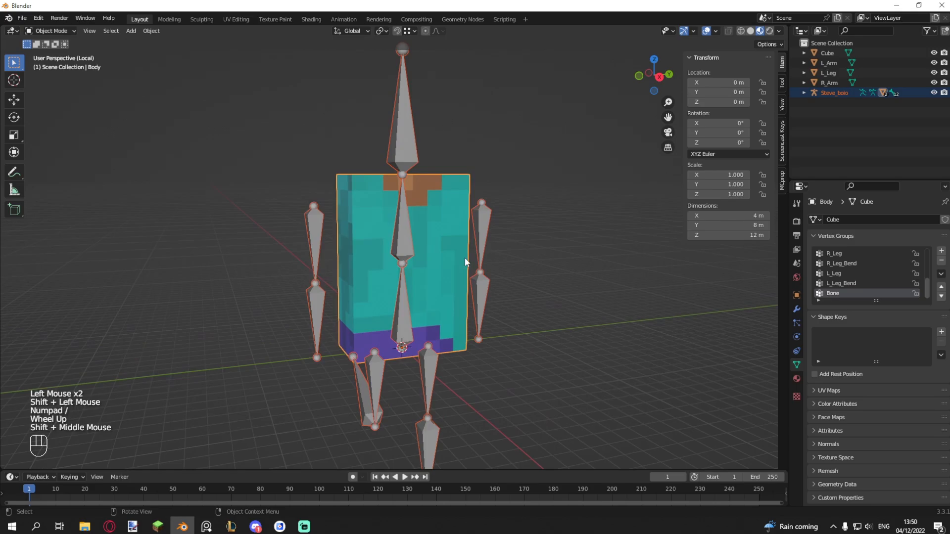
pyautogui.click(400, 128)
pyautogui.keyDown('shift'); pyautogui.click(455, 196); pyautogui.keyUp('shift')
pyautogui.hotkey('ctrl', 'Tab')
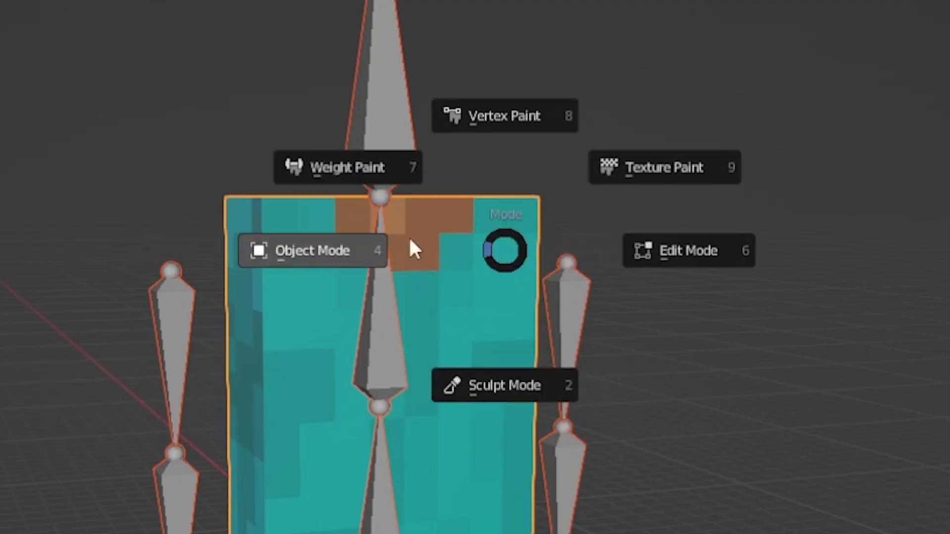
pyautogui.click(348, 169)
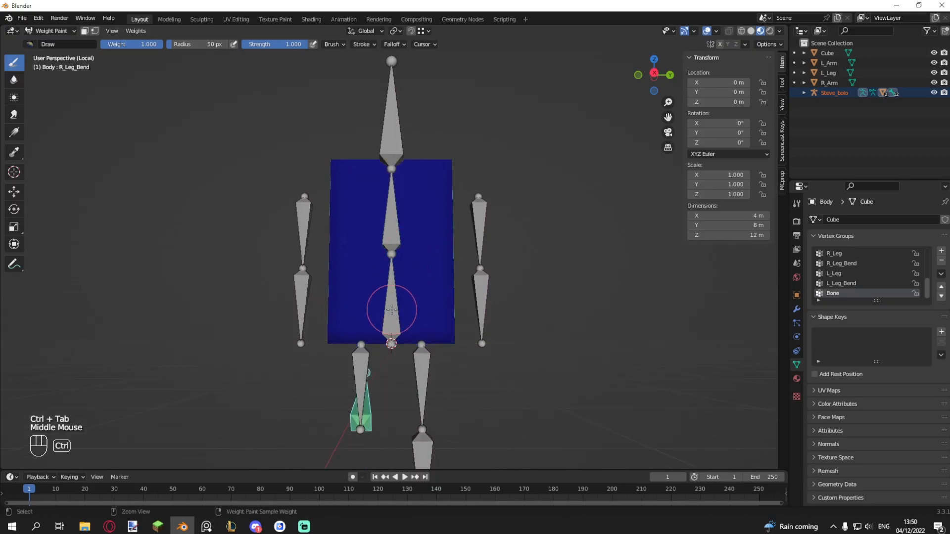
# Select the Body_Lower bone and paint the lower half of the body at weight 1.000, undoing stray strokes
pyautogui.moveTo(395, 308); pyautogui.dragTo(386, 317, button='middle')
pyautogui.keyDown('shift'); pyautogui.moveTo(386, 317); pyautogui.dragTo(357, 326, button='middle'); pyautogui.keyUp('shift')
pyautogui.scroll(3, 357, 325)
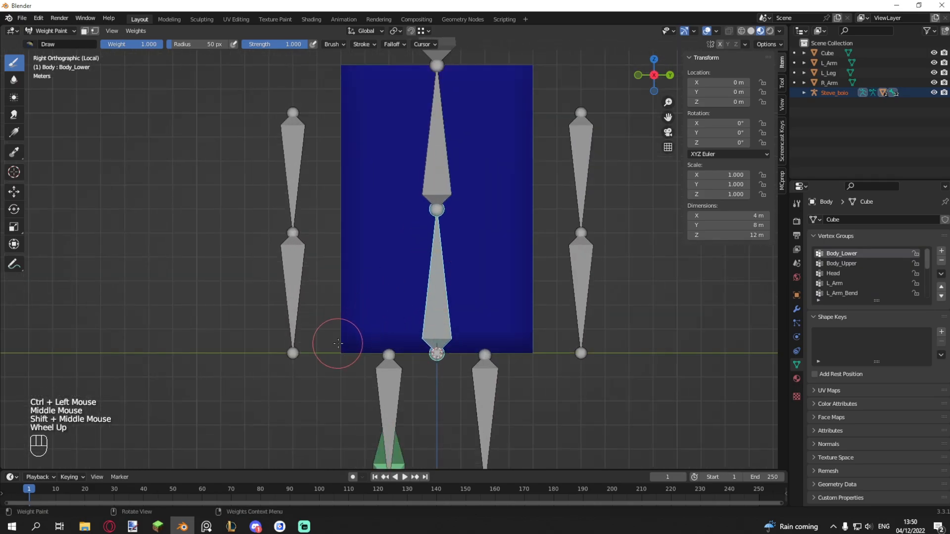
pyautogui.hotkey('ctrl', 'z')
pyautogui.hotkey('ctrl', 'z')
pyautogui.hotkey('ctrl', 'z')
pyautogui.hotkey('ctrl', 'z')
pyautogui.hotkey('ctrl', 'z')
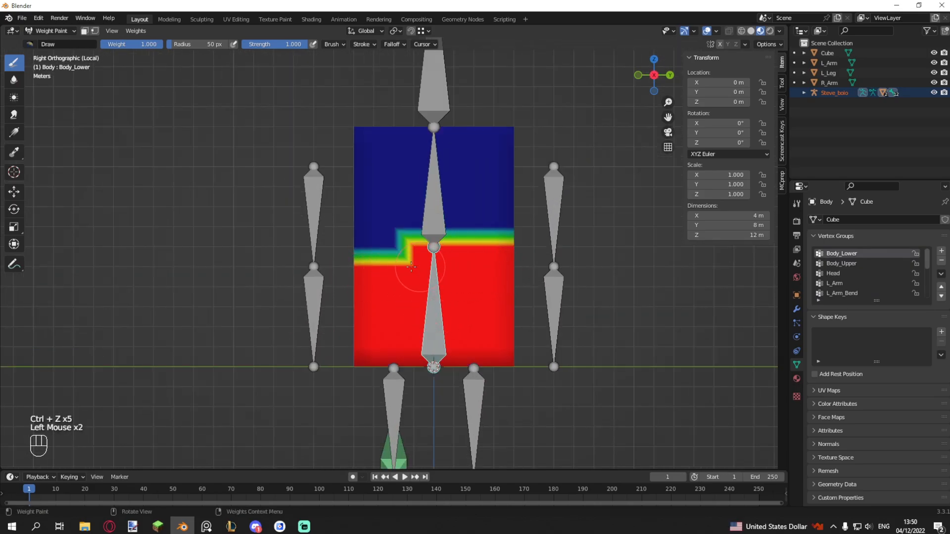
pyautogui.moveTo(487, 277); pyautogui.dragTo(487, 277, button='middle')
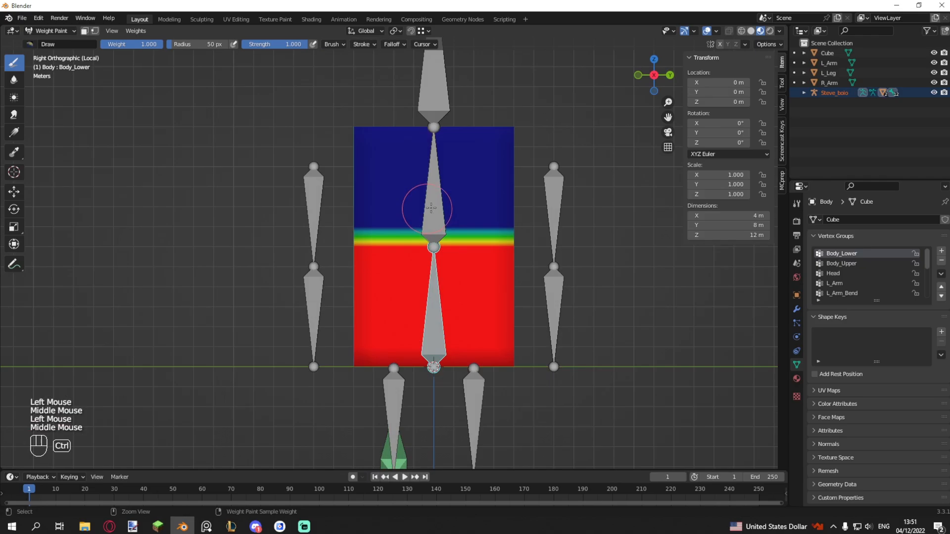
# Select the Body_Upper bone and paint the upper half of the body at weight 1.000 on all sides
pyautogui.keyDown('ctrl'); pyautogui.click(431, 208); pyautogui.keyUp('ctrl')
pyautogui.click(392, 208)
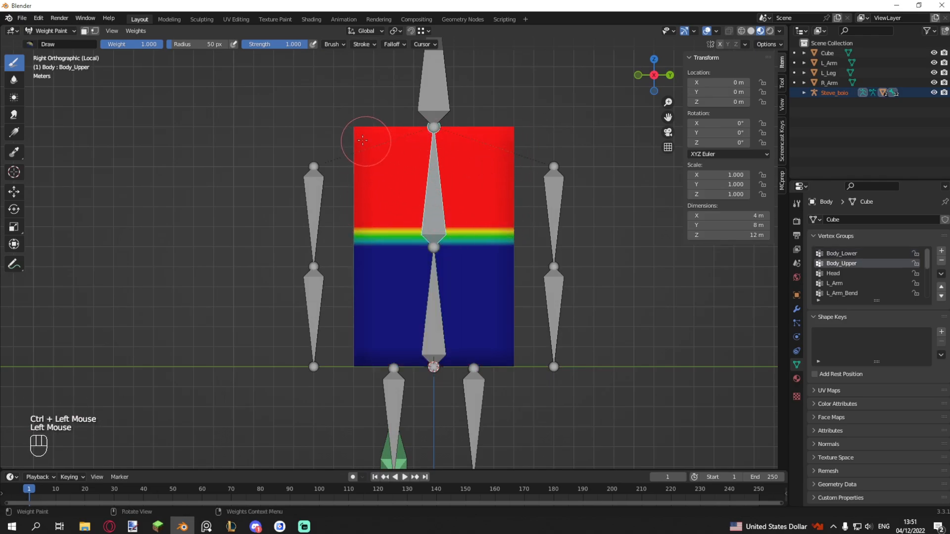
pyautogui.keyDown('ctrl'); pyautogui.click(440, 292); pyautogui.keyUp('ctrl')
pyautogui.keyDown('ctrl'); pyautogui.click(433, 208); pyautogui.keyUp('ctrl')
pyautogui.moveTo(433, 208); pyautogui.dragTo(525, 245, button='middle')
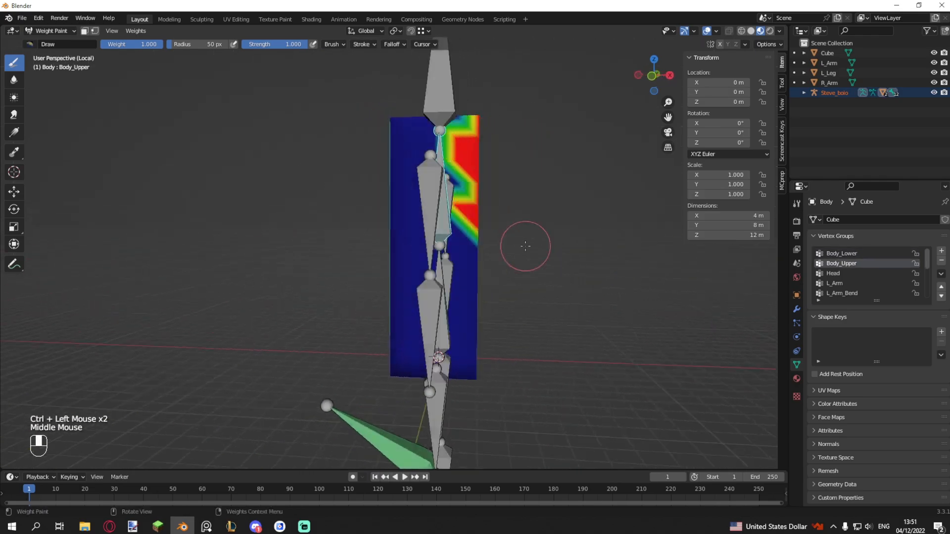
pyautogui.moveTo(438, 206); pyautogui.dragTo(471, 198, button='middle')
pyautogui.scroll(-1, 483, 233)
# Switch the armature to Pose Mode and test the torso bend by rotating the Body_Upper bone, cancelling the rotation
pyautogui.hotkey('ctrl', 'Tab')
pyautogui.click(424, 203)
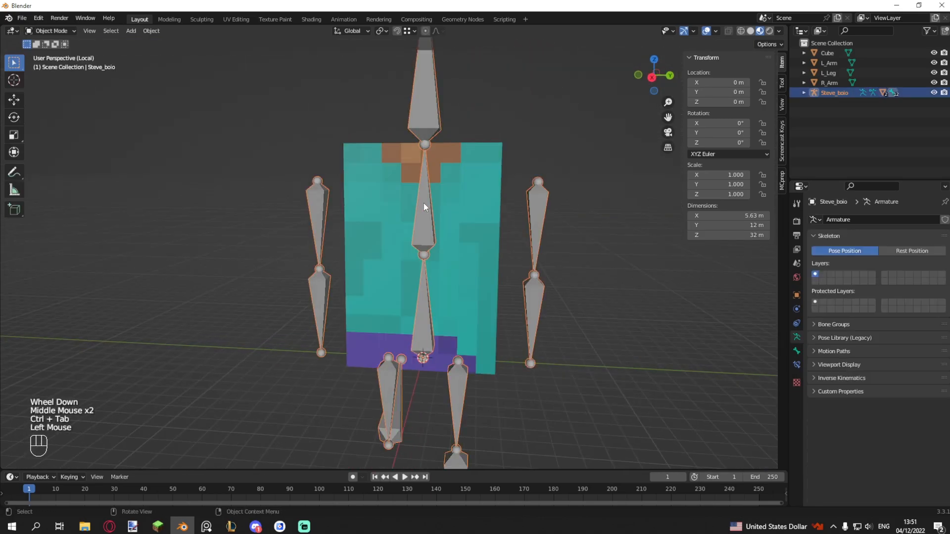
pyautogui.hotkey('ctrl', 'Tab')
pyautogui.click(425, 206)
pyautogui.moveTo(445, 225); pyautogui.dragTo(448, 267, button='middle')
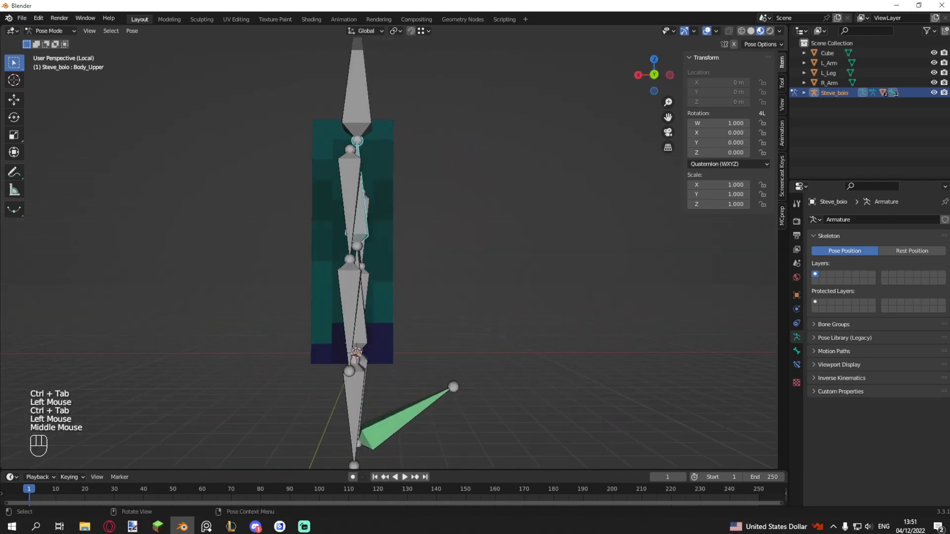
pyautogui.press('r')
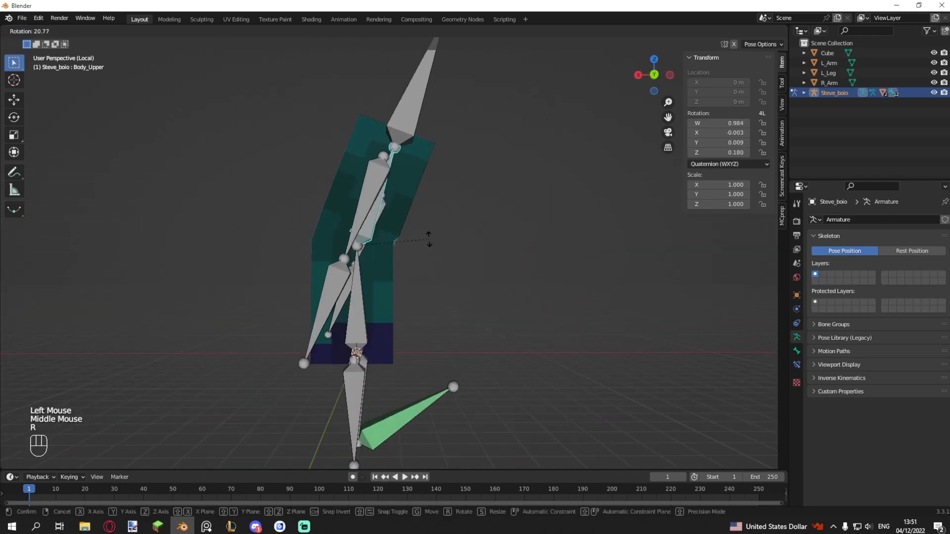
pyautogui.rightClick(418, 203)
# Return the Body mesh to Weight Paint mode with the armature also selected, viewing the Body_Upper weights from the right orthographic view
pyautogui.moveTo(420, 206); pyautogui.dragTo(545, 223, button='middle')
pyautogui.hotkey('ctrl', 'Tab')
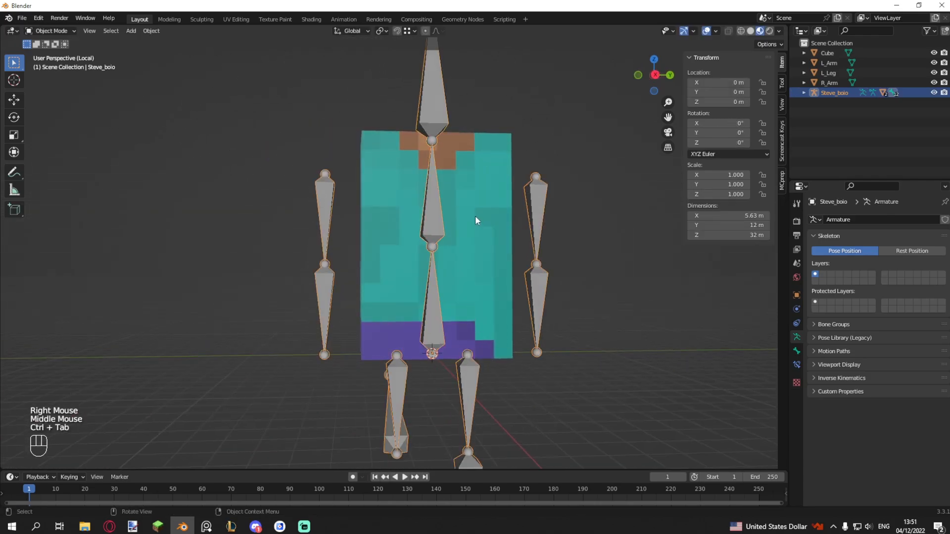
pyautogui.keyDown('shift'); pyautogui.click(476, 202); pyautogui.keyUp('shift')
pyautogui.hotkey('ctrl', 'Tab')
pyautogui.click(414, 171)
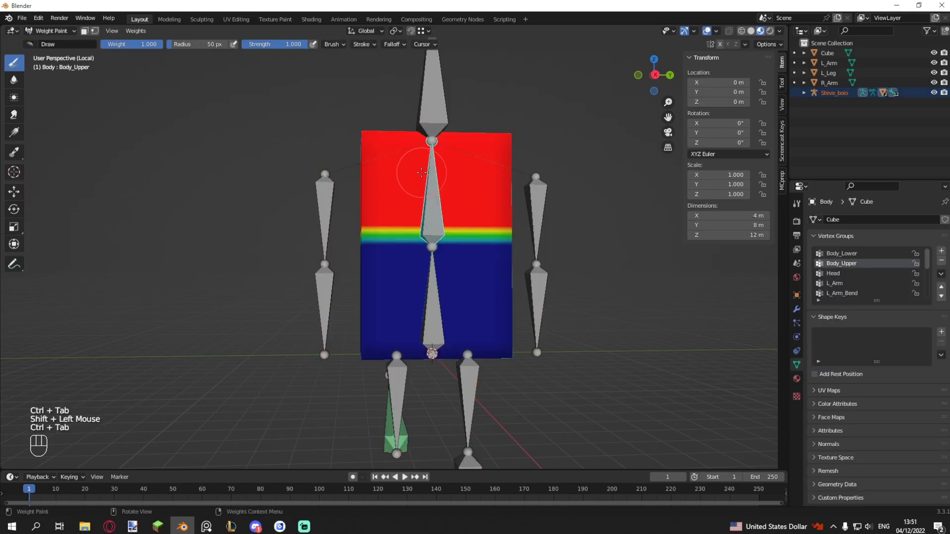
pyautogui.keyDown('alt'); pyautogui.moveTo(481, 210); pyautogui.dragTo(498, 204, button='middle'); pyautogui.keyUp('alt')
pyautogui.scroll(1, 498, 204)
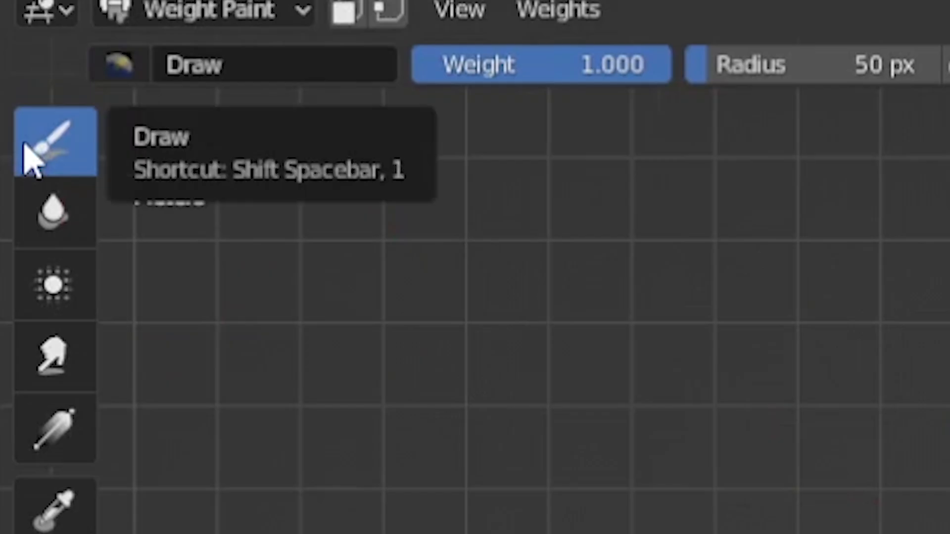
# Blur the Body_Upper weight boundary across the middle of the torso with a 92 px Blur brush
pyautogui.click(61, 218)
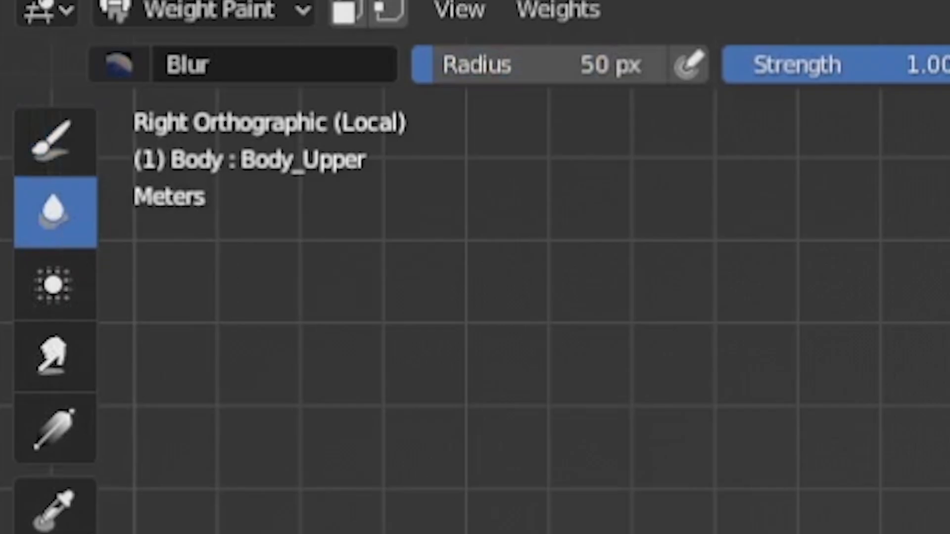
pyautogui.press('f')
pyautogui.moveTo(377, 243); pyautogui.dragTo(330, 233)
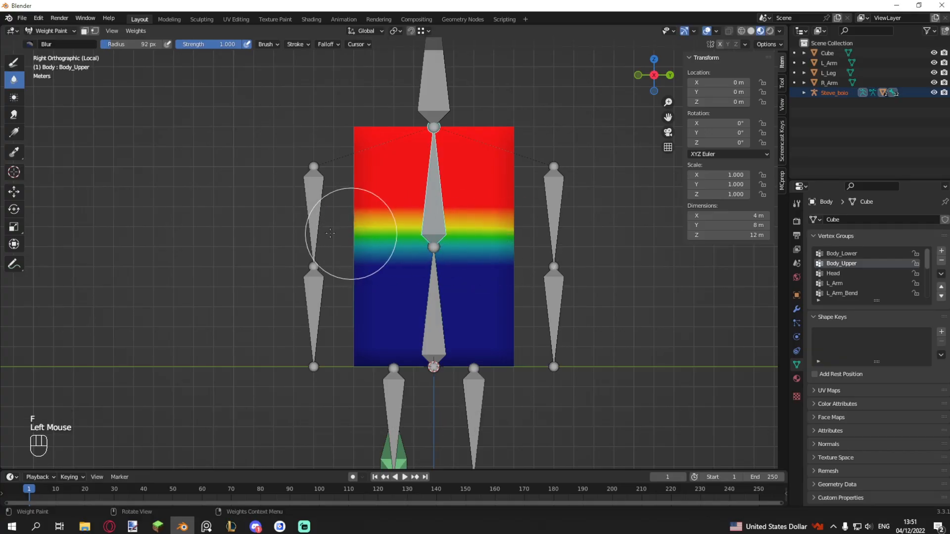
pyautogui.click(284, 231)
pyautogui.moveTo(436, 247); pyautogui.dragTo(242, 250, button='middle')
# Blur the Body_Lower weight boundary around the middle of the torso so the weights blend smoothly
pyautogui.moveTo(242, 250); pyautogui.dragTo(230, 250, button='middle')
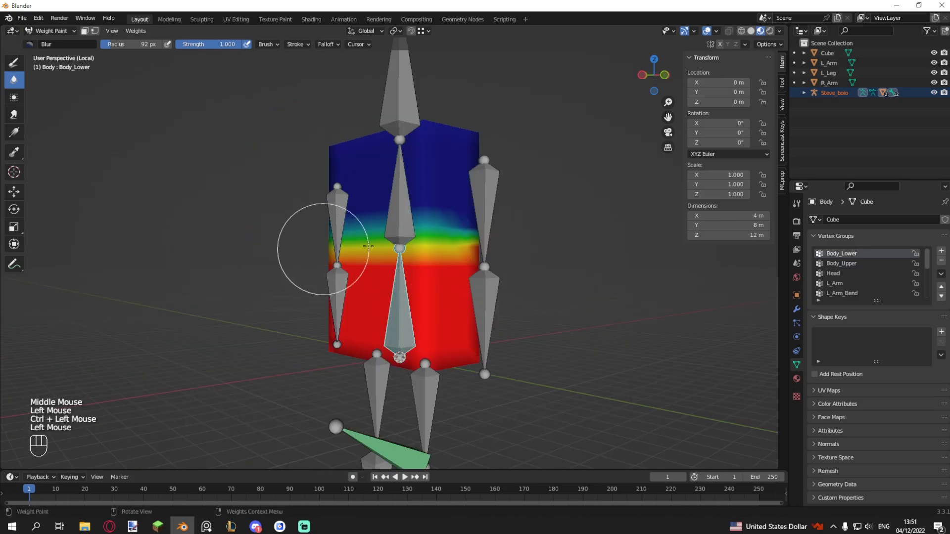
pyautogui.moveTo(485, 247); pyautogui.dragTo(331, 244, button='middle')
pyautogui.moveTo(361, 246); pyautogui.dragTo(514, 243)
pyautogui.moveTo(515, 243); pyautogui.dragTo(493, 244)
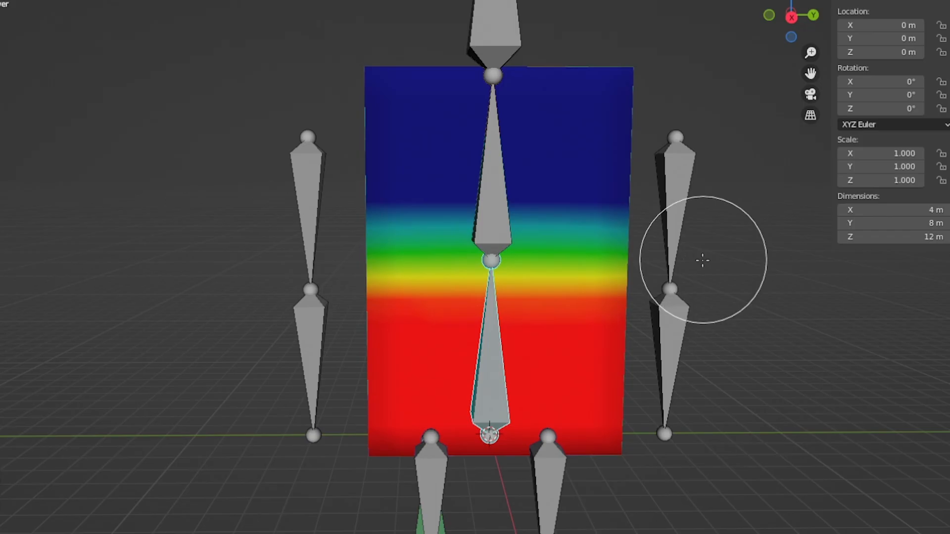
# Blur the Body_Lower weights across the middle of the torso mesh on its front, side and back faces
pyautogui.moveTo(589, 254); pyautogui.dragTo(470, 250, button='middle')
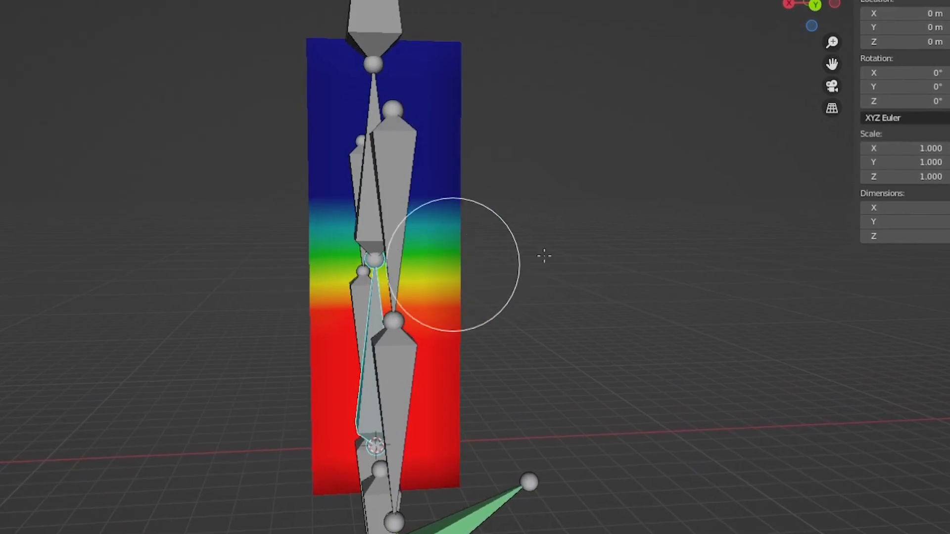
pyautogui.moveTo(545, 256); pyautogui.dragTo(361, 265, button='middle')
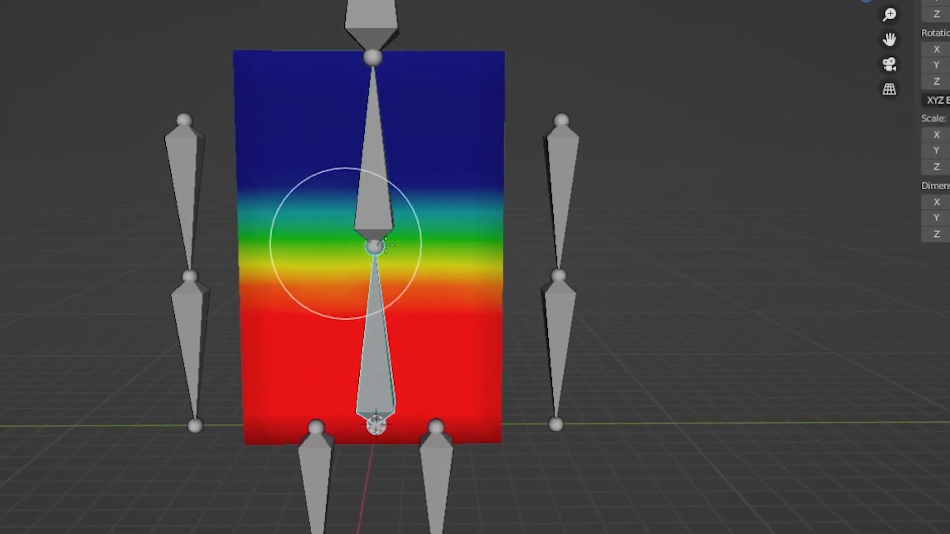
pyautogui.moveTo(313, 262)
pyautogui.mouseDown()
pyautogui.moveTo(490, 263)
pyautogui.moveTo(388, 276)
pyautogui.mouseUp()
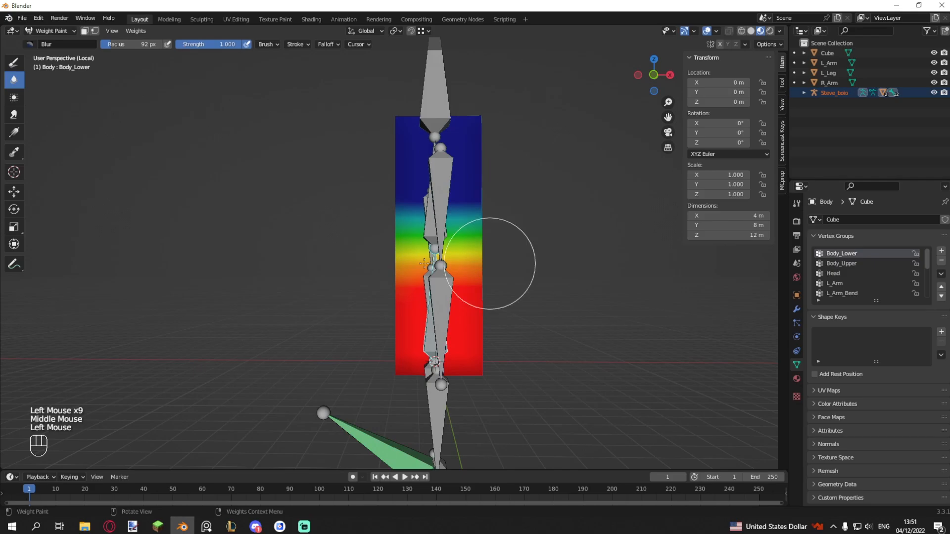
pyautogui.moveTo(396, 274); pyautogui.dragTo(292, 270, button='middle')
pyautogui.moveTo(346, 265); pyautogui.dragTo(468, 264)
pyautogui.moveTo(468, 264)
pyautogui.mouseDown()
pyautogui.moveTo(373, 259)
pyautogui.moveTo(462, 274)
pyautogui.mouseUp()
pyautogui.moveTo(475, 276)
pyautogui.mouseDown(button='middle')
pyautogui.moveTo(420, 283)
pyautogui.moveTo(379, 273)
pyautogui.mouseUp(button='middle')
pyautogui.moveTo(383, 272); pyautogui.dragTo(313, 266)
pyautogui.click(443, 226)
# Test the torso bend in Pose Mode by trial-rotating the Body_Upper bone from several view angles, cancelling each rotation
pyautogui.moveTo(409, 220); pyautogui.dragTo(553, 227, button='middle')
pyautogui.hotkey('ctrl', 'Tab')
pyautogui.click(440, 201)
pyautogui.press('r')
pyautogui.rightClick(545, 356)
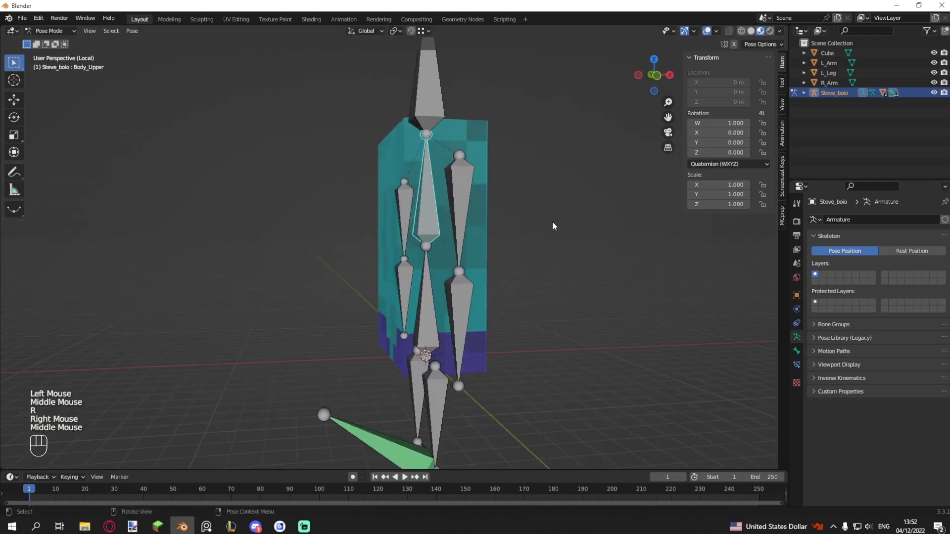
pyautogui.press('r')
pyautogui.rightClick(596, 306)
pyautogui.moveTo(596, 305); pyautogui.dragTo(530, 305, button='middle')
pyautogui.press('r')
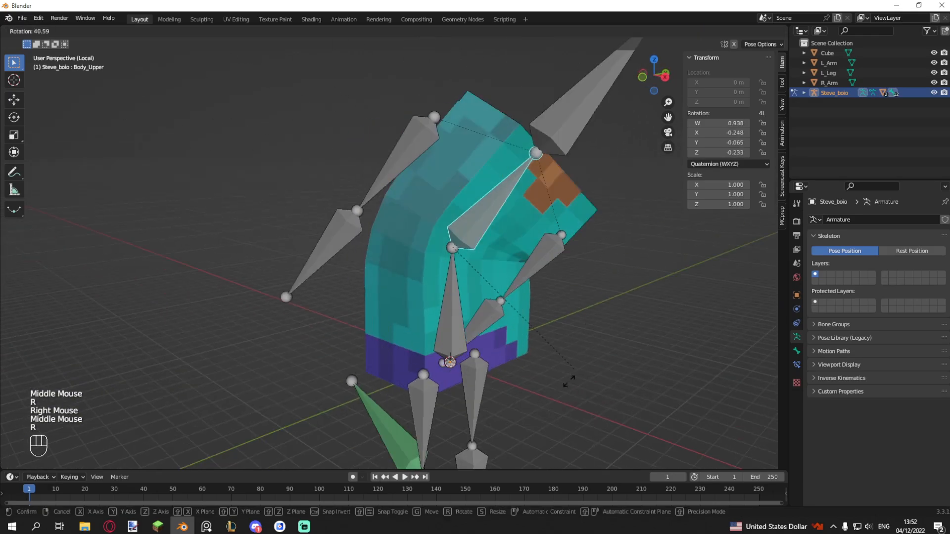
pyautogui.rightClick(591, 278)
pyautogui.press('r')
pyautogui.moveTo(590, 274); pyautogui.dragTo(553, 247, button='middle')
pyautogui.rightClick(525, 234)
pyautogui.scroll(-1, 526, 234)
pyautogui.press('r')
pyautogui.rightClick(539, 183)
pyautogui.moveTo(532, 203); pyautogui.dragTo(521, 223, button='middle')
# Return to Object Mode, leave local view and parent the head mesh to the armature using Armature Deform With Empty Groups
pyautogui.hotkey('ctrl', 'Tab')
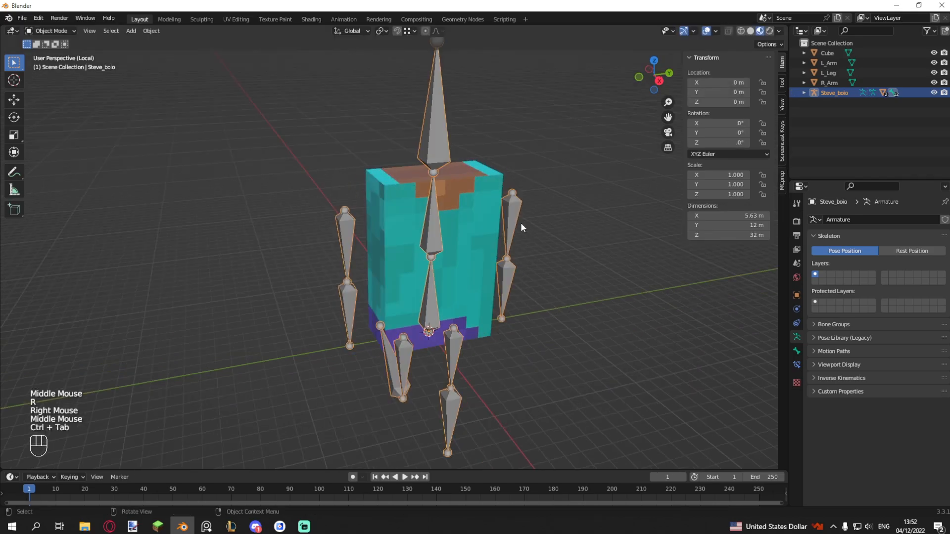
pyautogui.press('KP_Divide')
pyautogui.click(430, 213)
pyautogui.keyDown('shift'); pyautogui.click(400, 203); pyautogui.keyUp('shift')
pyautogui.hotkey('ctrl', 'p')
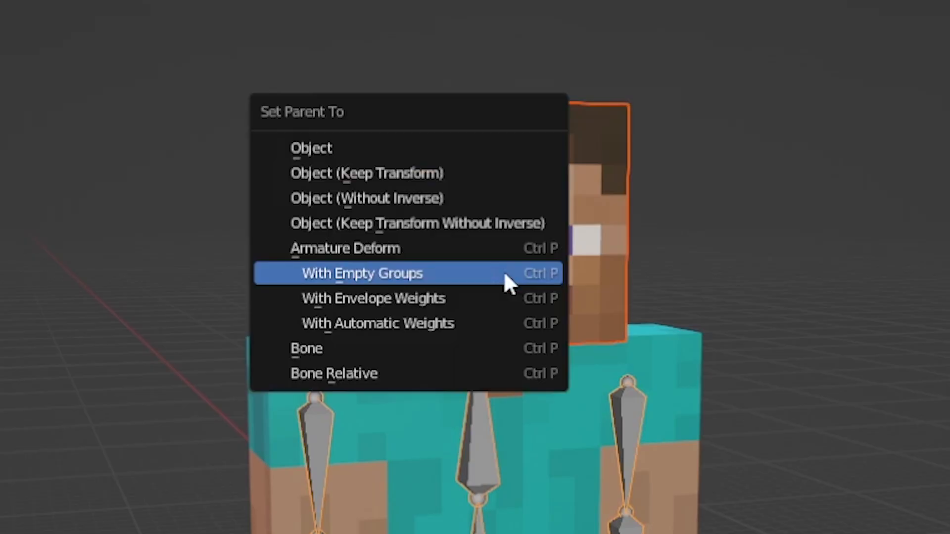
pyautogui.click(504, 272)
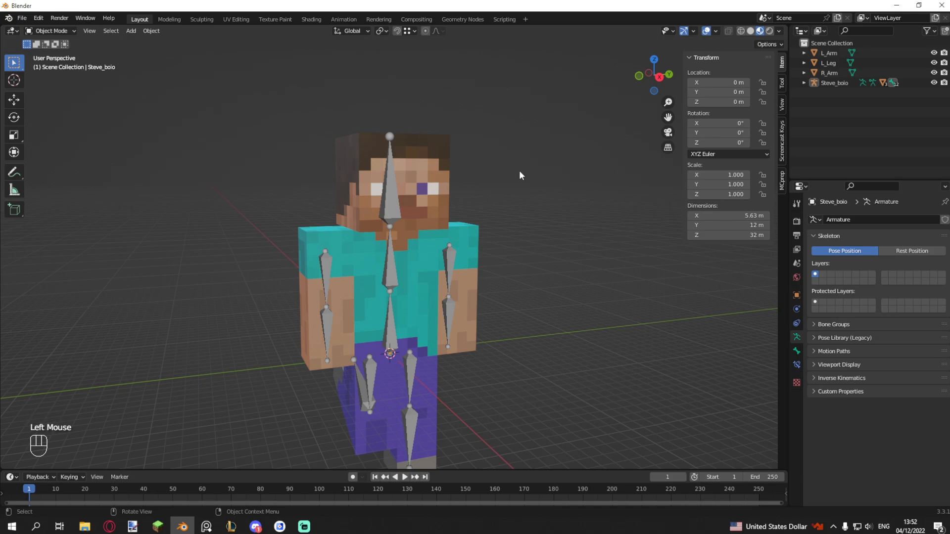
# Select the armature together with the head mesh, enter Weight Paint mode and make the Head bone active
pyautogui.click(390, 263)
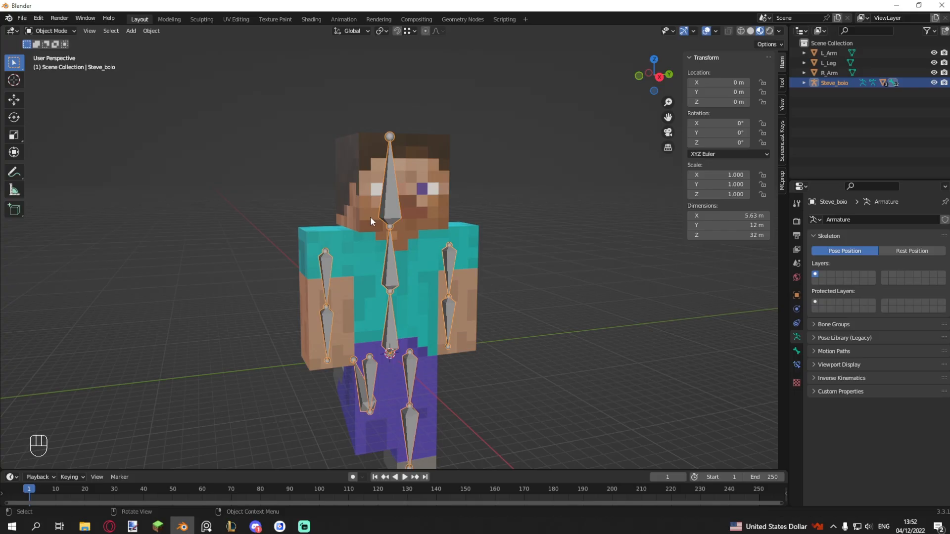
pyautogui.click(426, 205)
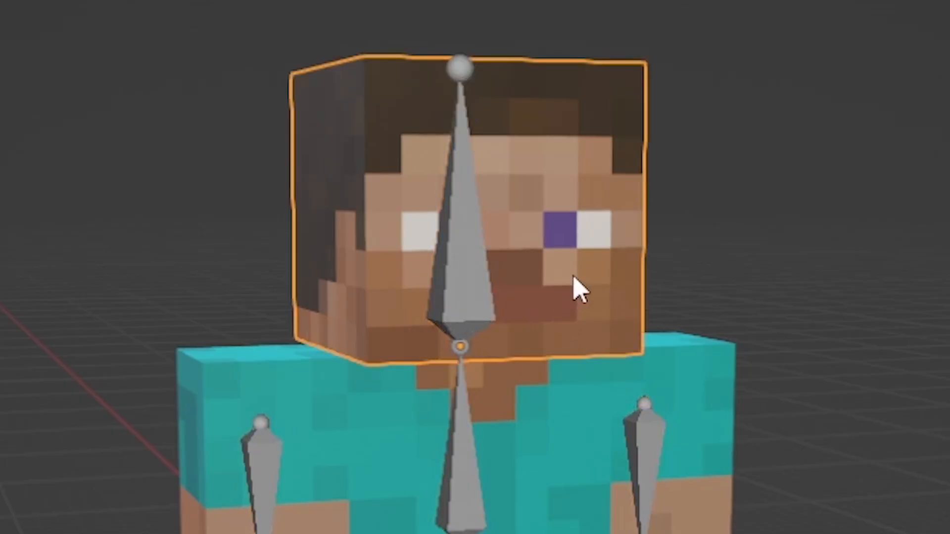
pyautogui.hotkey('ctrl', 'Tab')
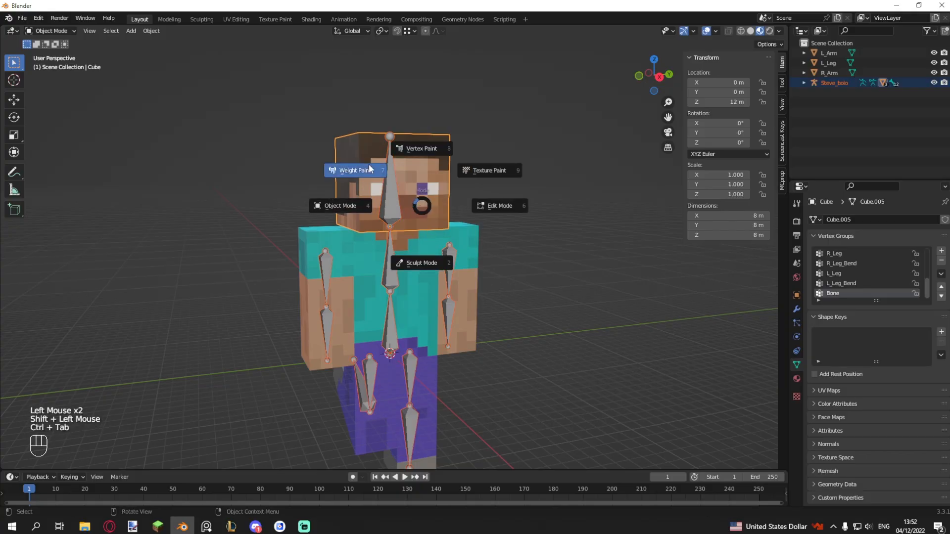
pyautogui.click(371, 169)
pyautogui.keyDown('shift'); pyautogui.moveTo(370, 169); pyautogui.dragTo(458, 233, button='middle'); pyautogui.keyUp('shift')
pyautogui.scroll(2, 458, 233)
pyautogui.keyDown('ctrl'); pyautogui.click(423, 218); pyautogui.keyUp('ctrl')
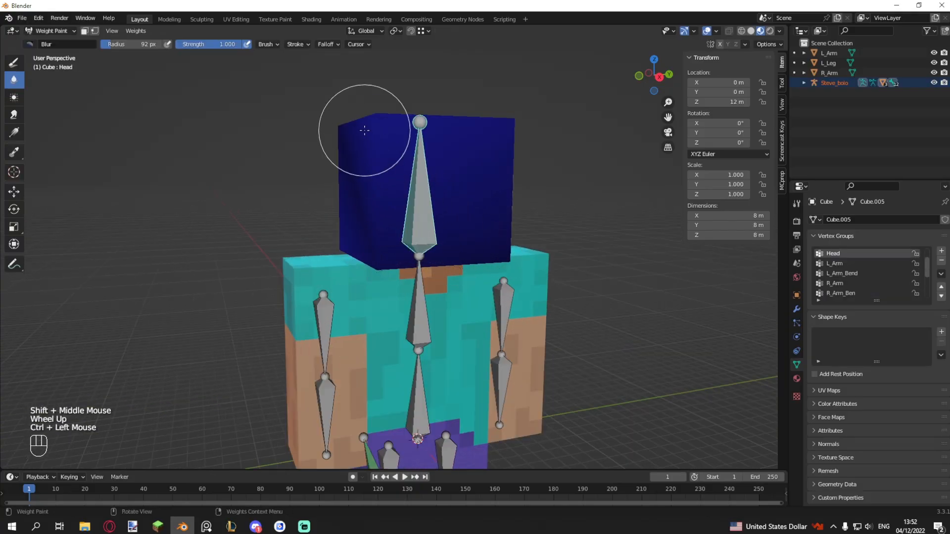
# Paint the whole head mesh with the Draw brush at weight 1.000 for the Head bone
pyautogui.moveTo(375, 144); pyautogui.dragTo(395, 169)
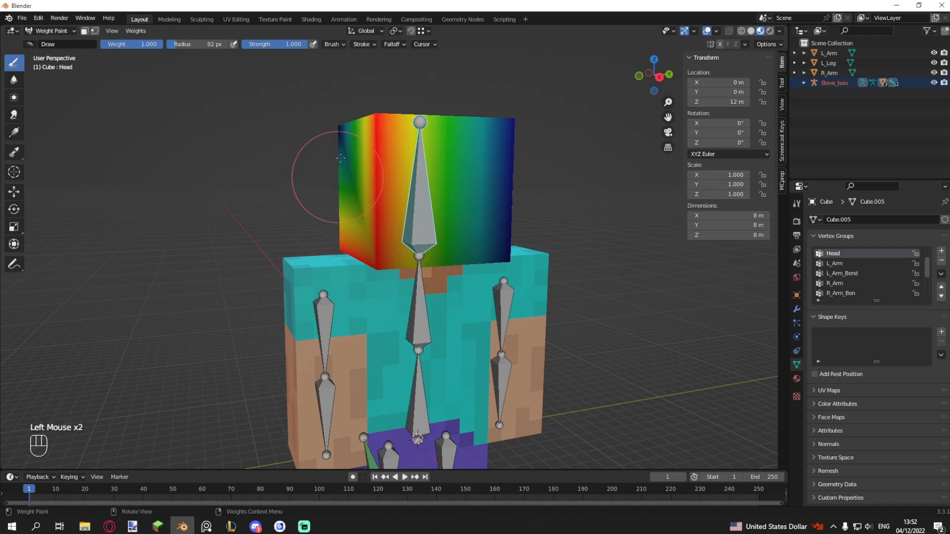
pyautogui.click(519, 257)
pyautogui.moveTo(526, 223)
pyautogui.mouseDown(button='middle')
pyautogui.moveTo(377, 144)
pyautogui.moveTo(559, 165)
pyautogui.moveTo(581, 249)
pyautogui.mouseUp(button='middle')
pyautogui.click(378, 144)
pyautogui.scroll(-1, 561, 173)
# Test the head weights by trial-rotating the Head bone in Pose Mode and cancelling the rotation
pyautogui.hotkey('ctrl', 'Tab')
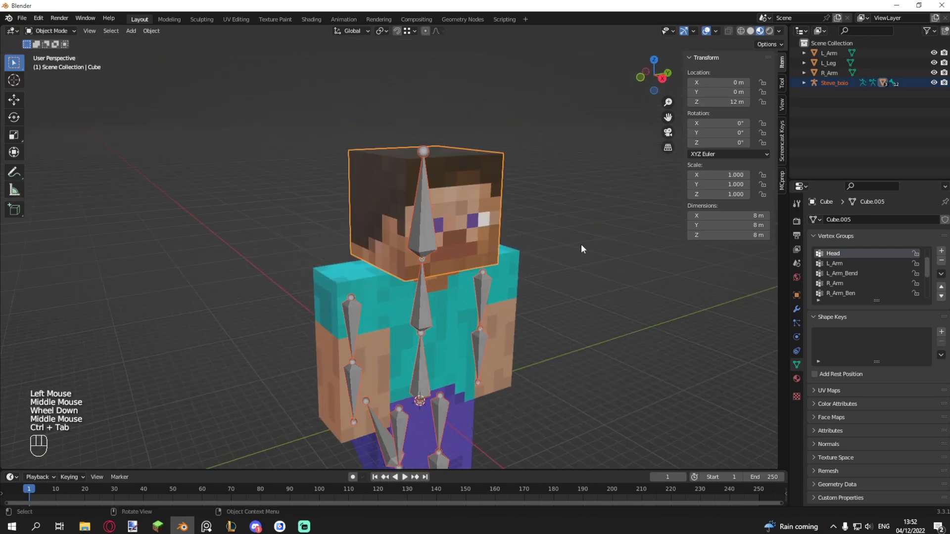
pyautogui.click(423, 220)
pyautogui.hotkey('ctrl', 'Tab')
pyautogui.moveTo(432, 228); pyautogui.dragTo(483, 236, button='middle')
pyautogui.press('r')
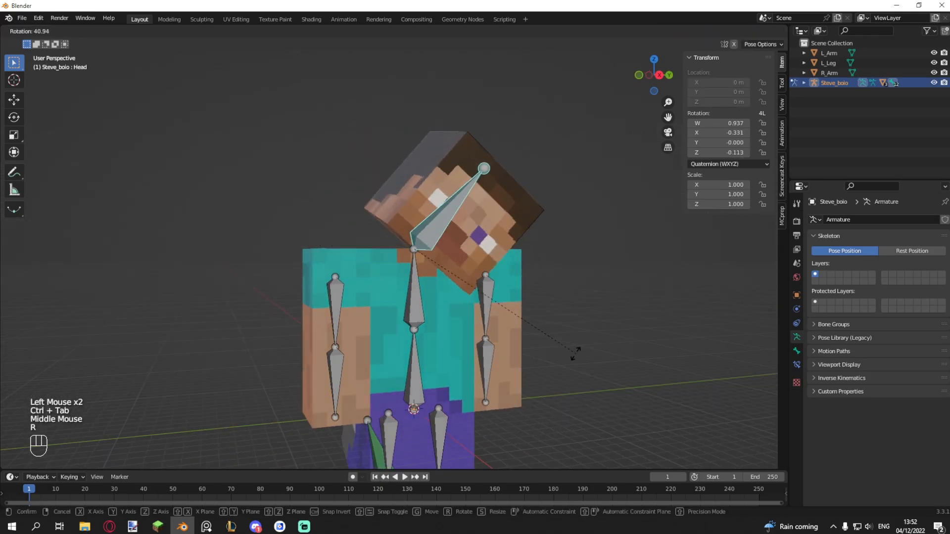
pyautogui.rightClick(477, 273)
# Add a plane mesh named Display and hide it in the viewport
pyautogui.hotkey('shift', 'a')
pyautogui.moveTo(477, 256)
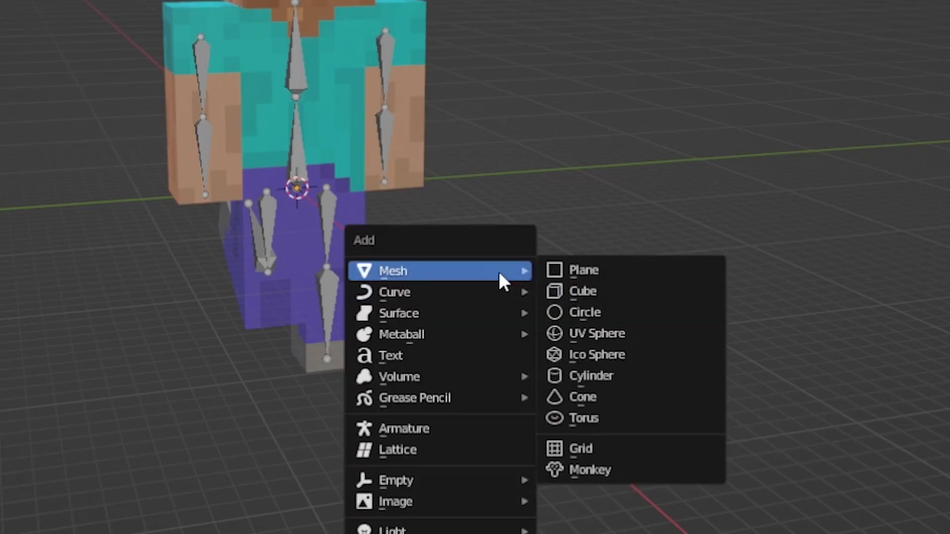
pyautogui.click(593, 269)
pyautogui.press('F2')
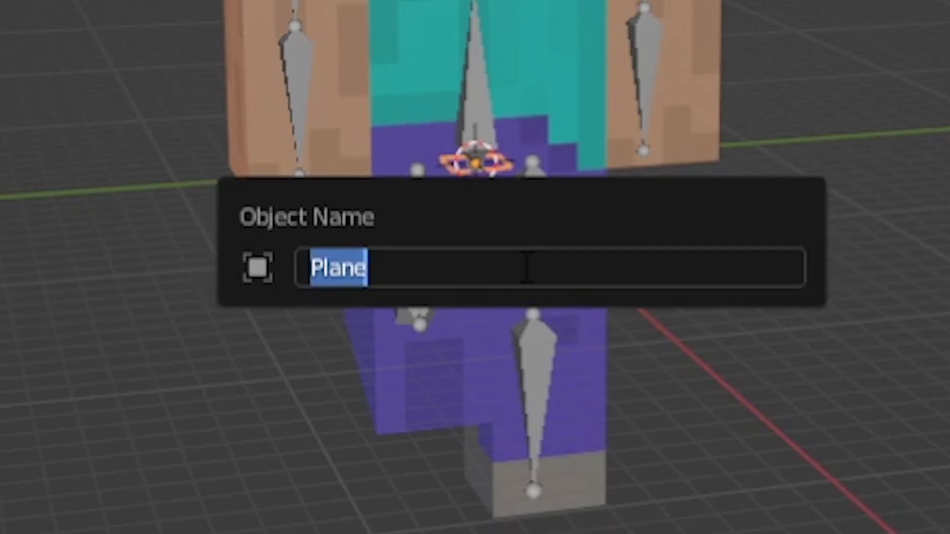
pyautogui.write('Display')
pyautogui.press('Return')
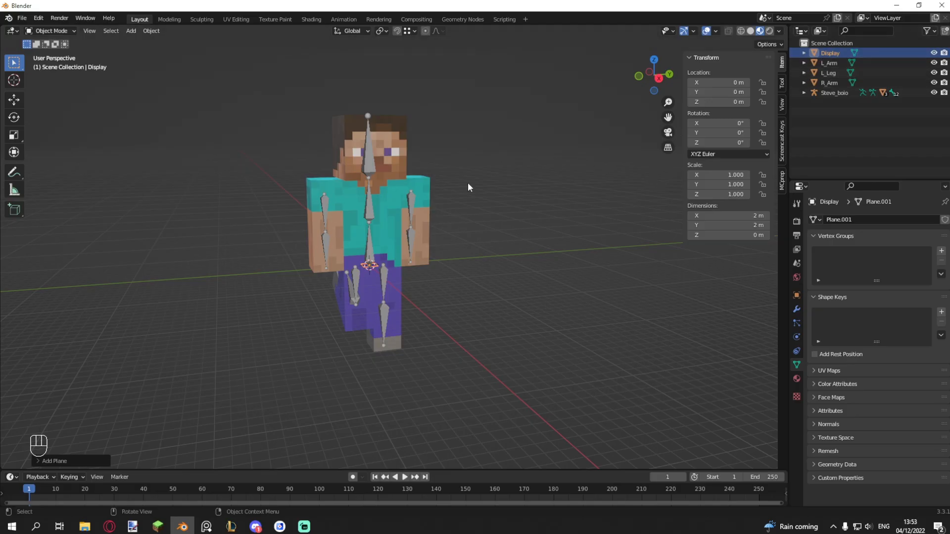
pyautogui.moveTo(469, 187); pyautogui.dragTo(494, 191, button='middle')
pyautogui.scroll(12, 486, 200)
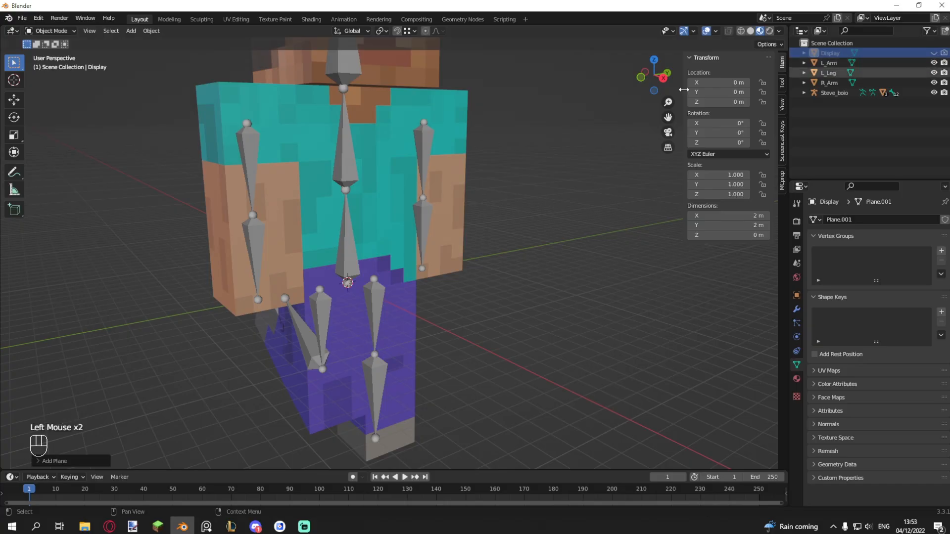
# Assign the Display object as the Head bone's custom shape in Pose Mode
pyautogui.keyDown('shift'); pyautogui.moveTo(478, 116); pyautogui.dragTo(537, 185, button='middle'); pyautogui.keyUp('shift')
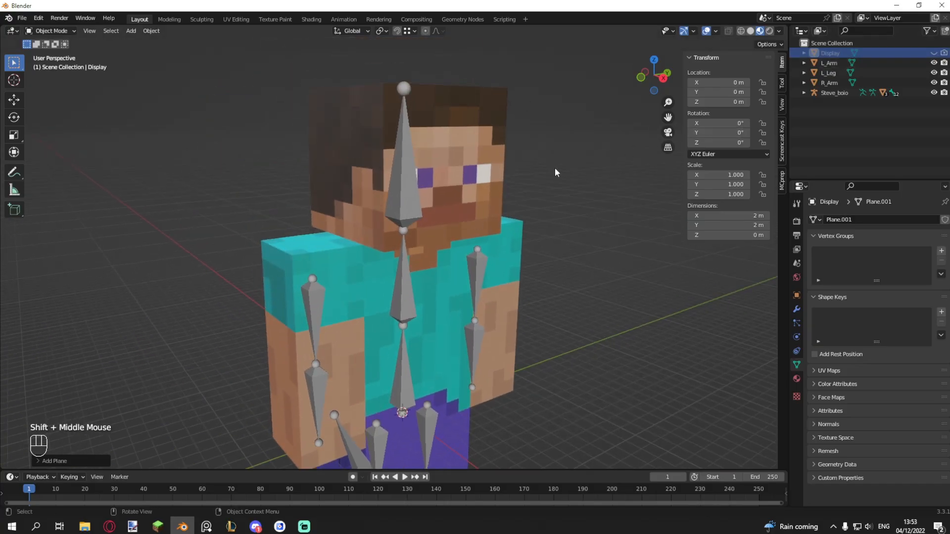
pyautogui.click(397, 185)
pyautogui.hotkey('ctrl', 'Tab')
pyautogui.click(402, 183)
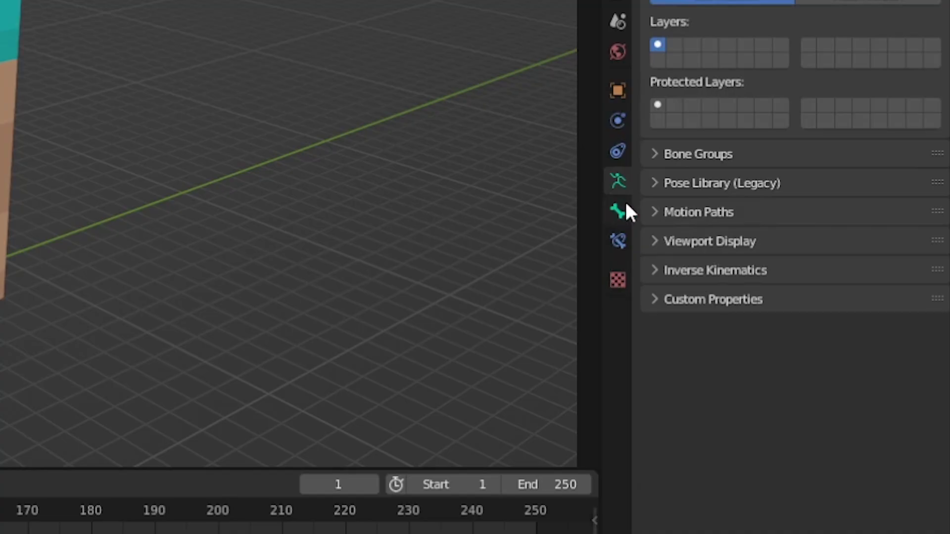
pyautogui.click(797, 350)
pyautogui.scroll(-10, 821, 338)
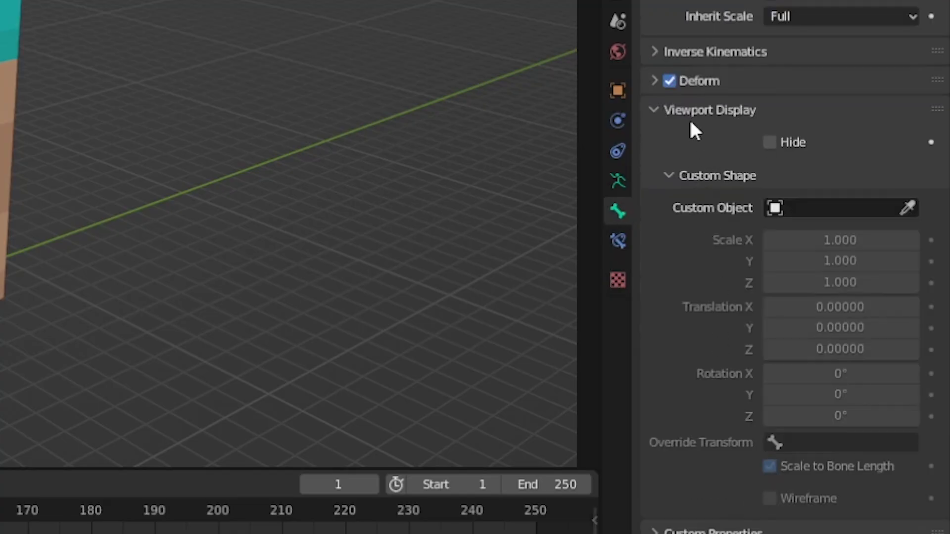
pyautogui.click(836, 208)
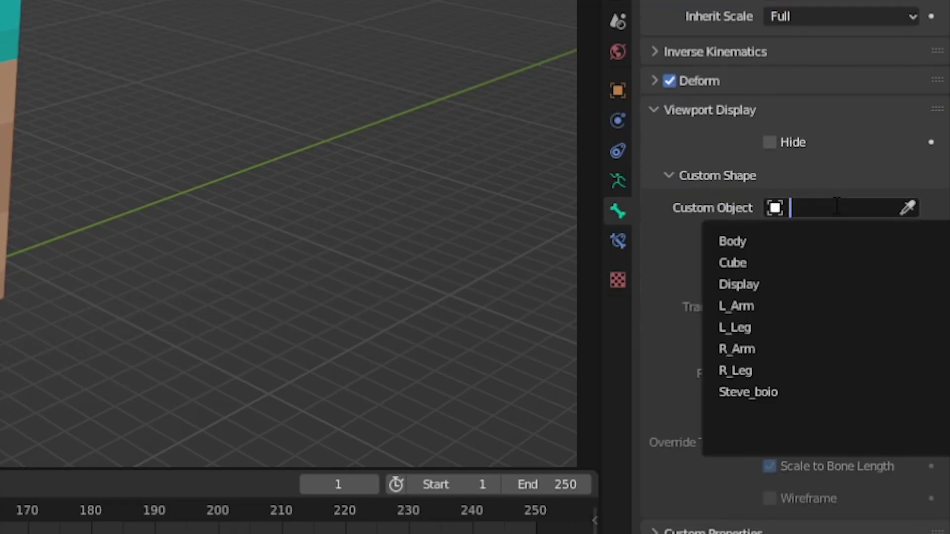
pyautogui.click(742, 284)
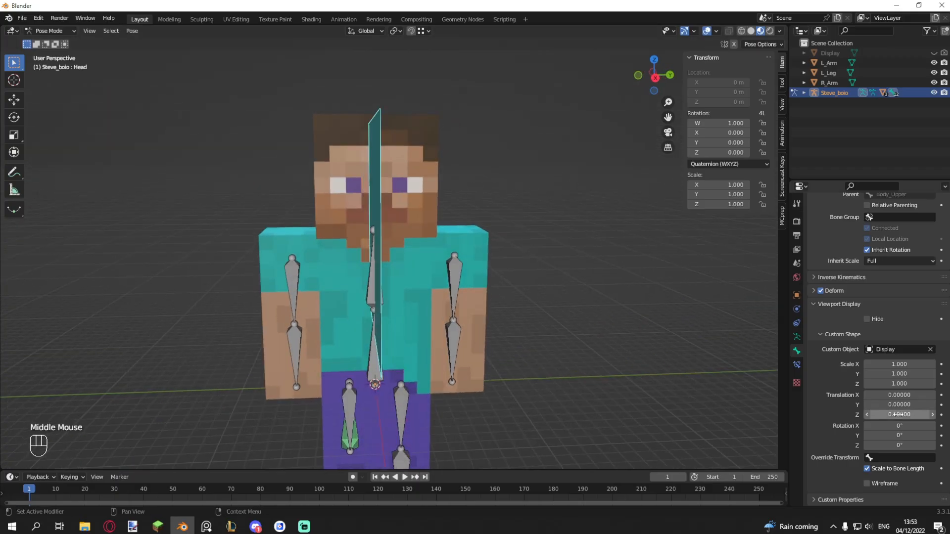
# Set the Head bone's custom shape rotation X to -90° and enable its wireframe display
pyautogui.moveTo(907, 428); pyautogui.dragTo(896, 428)
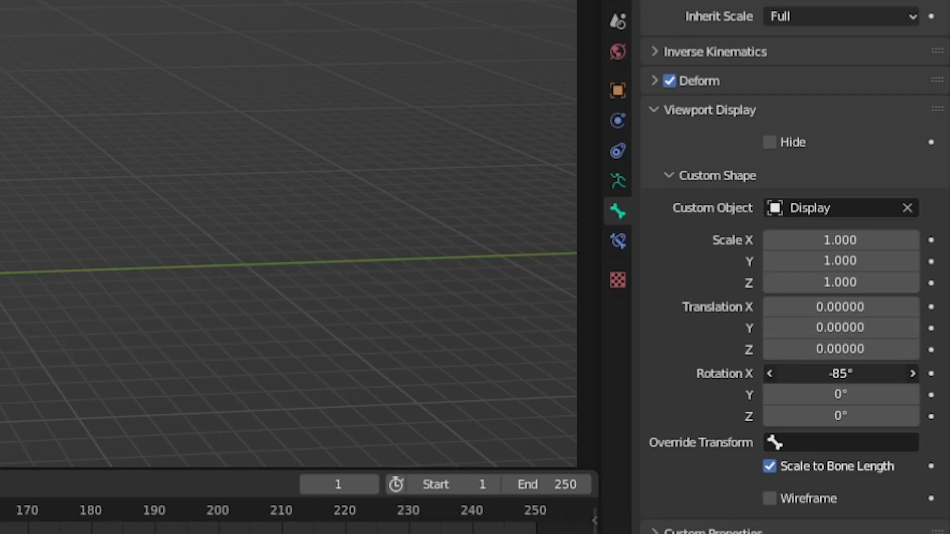
pyautogui.moveTo(873, 377); pyautogui.dragTo(872, 378)
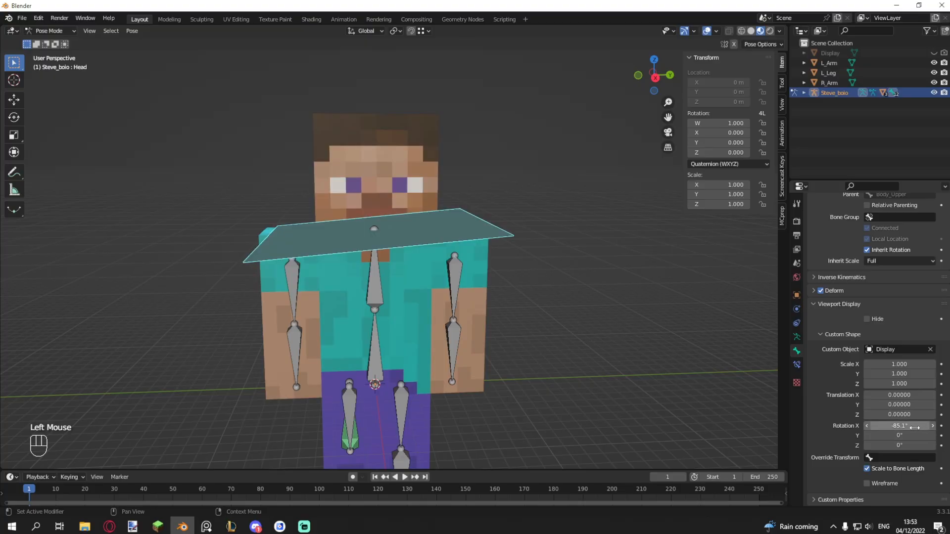
pyautogui.write('-90')
pyautogui.press('Return')
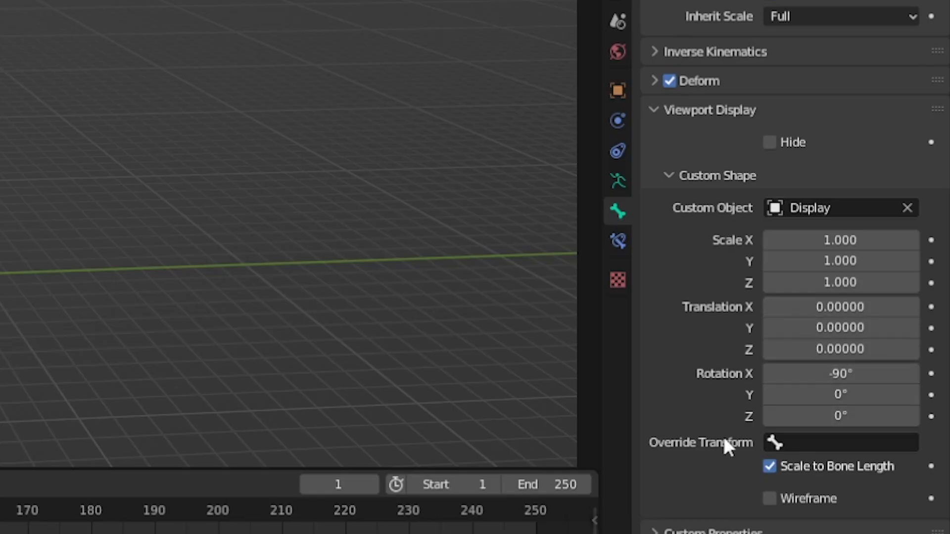
pyautogui.click(774, 497)
pyautogui.moveTo(396, 263); pyautogui.dragTo(491, 283, button='middle')
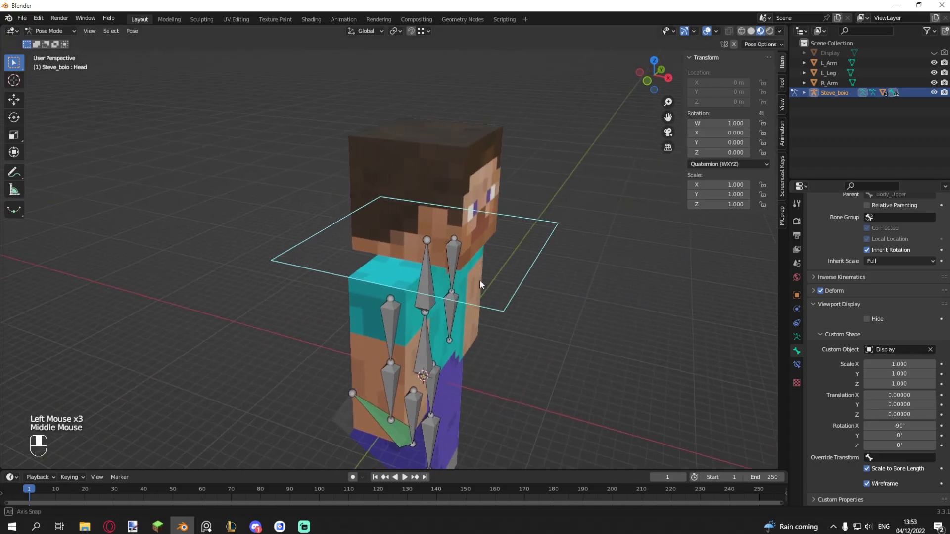
# Scale the Head bone's custom shape to 0.600 in X and 0.780 in Y
pyautogui.keyDown('shift'); pyautogui.moveTo(841, 241); pyautogui.dragTo(850, 240); pyautogui.keyUp('shift')
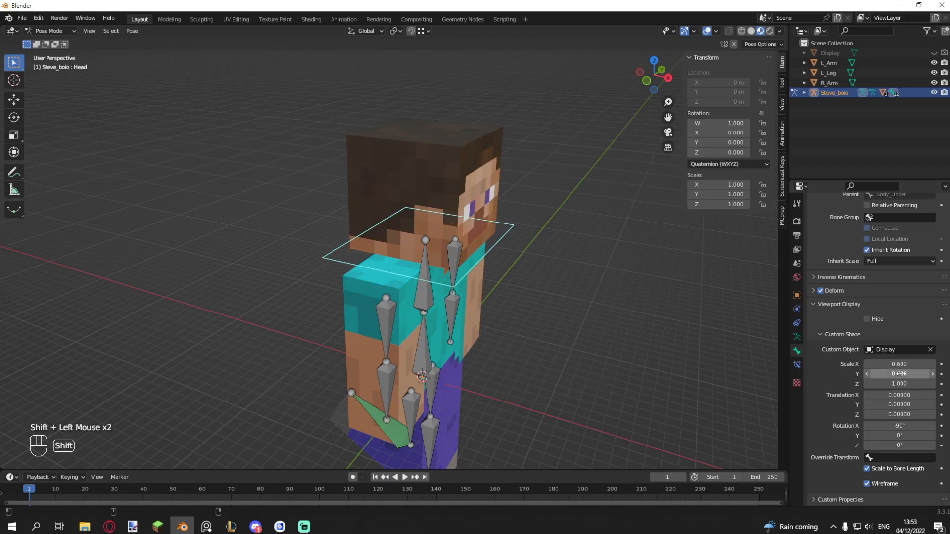
pyautogui.moveTo(618, 317); pyautogui.dragTo(515, 308, button='middle')
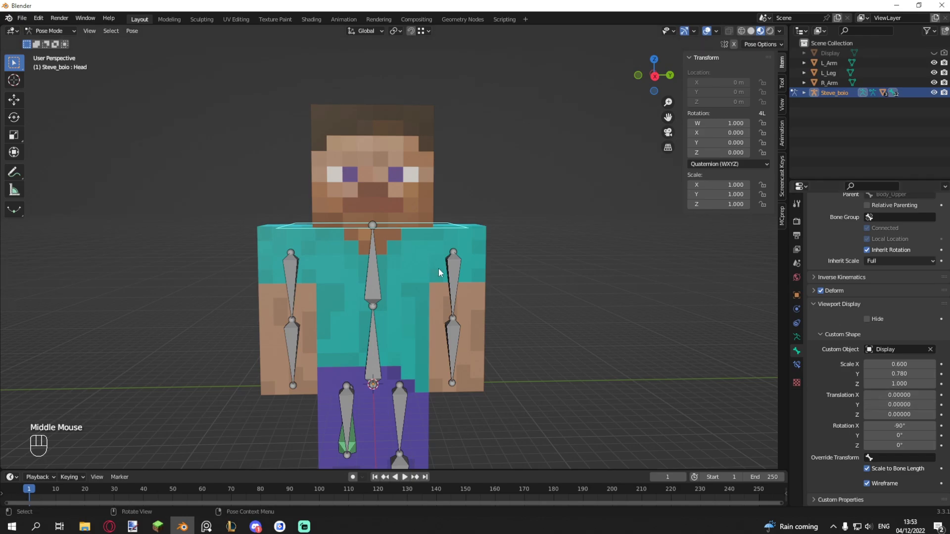
pyautogui.moveTo(438, 268); pyautogui.dragTo(552, 307, button='middle')
pyautogui.scroll(-2, 552, 307)
# Test the custom-shaped head control by selecting it and trial-rotating it, cancelling the rotation
pyautogui.click(551, 307)
pyautogui.scroll(1, 438, 257)
pyautogui.click(441, 248)
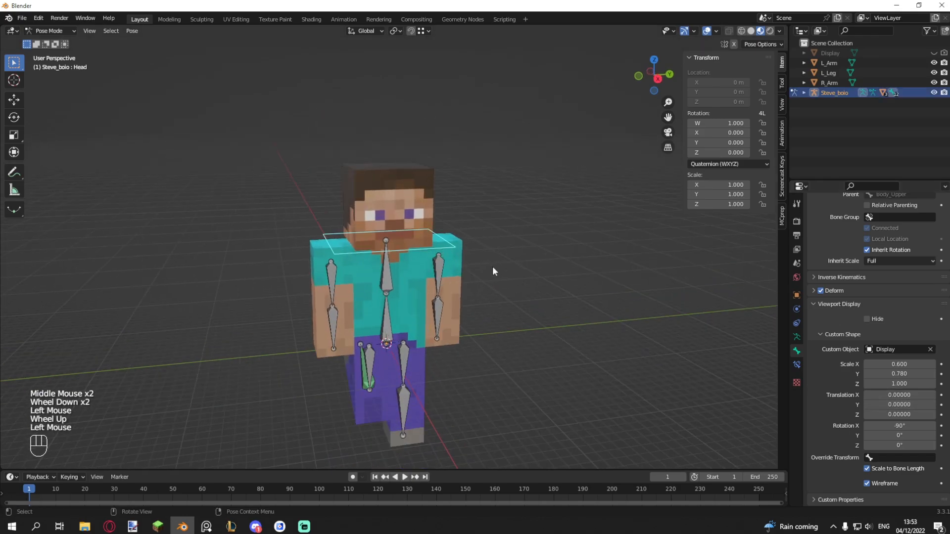
pyautogui.moveTo(493, 271); pyautogui.dragTo(489, 292, button='middle')
pyautogui.press('r')
pyautogui.rightClick(489, 276)
# Select the armature's R_Leg_Bend bone in Pose Mode and reset its rotation so the right leg is straight
pyautogui.hotkey('ctrl', 'Tab')
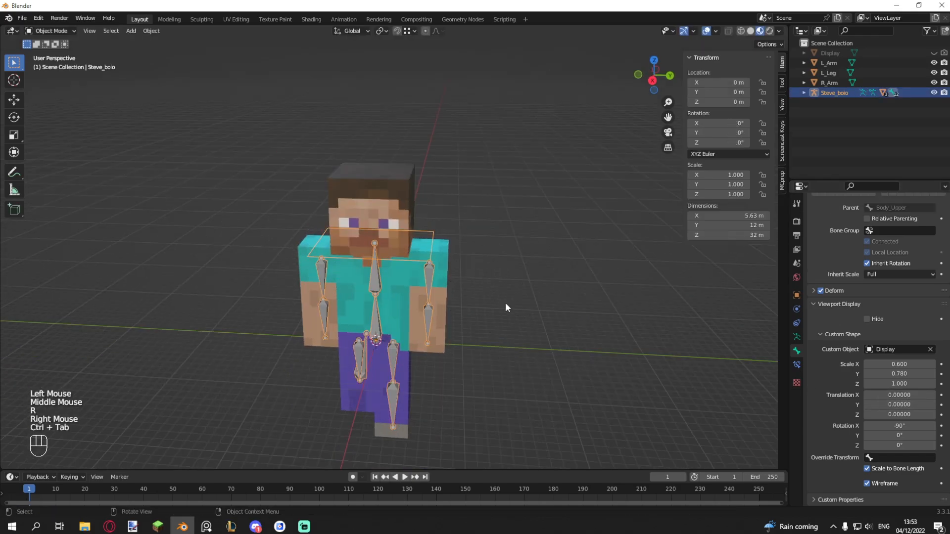
pyautogui.moveTo(464, 331); pyautogui.dragTo(381, 281, button='middle')
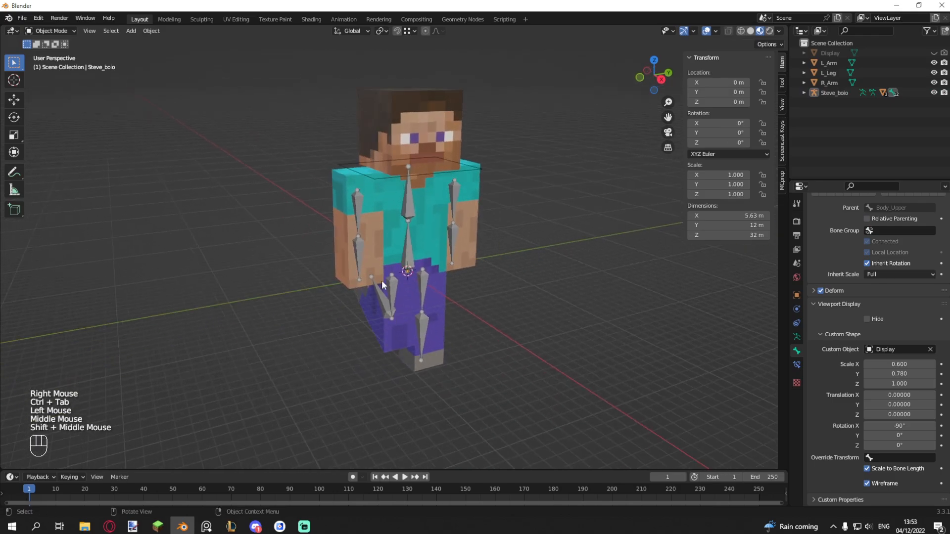
pyautogui.click(379, 297)
pyautogui.hotkey('ctrl', 'Tab')
pyautogui.doubleClick(389, 308)
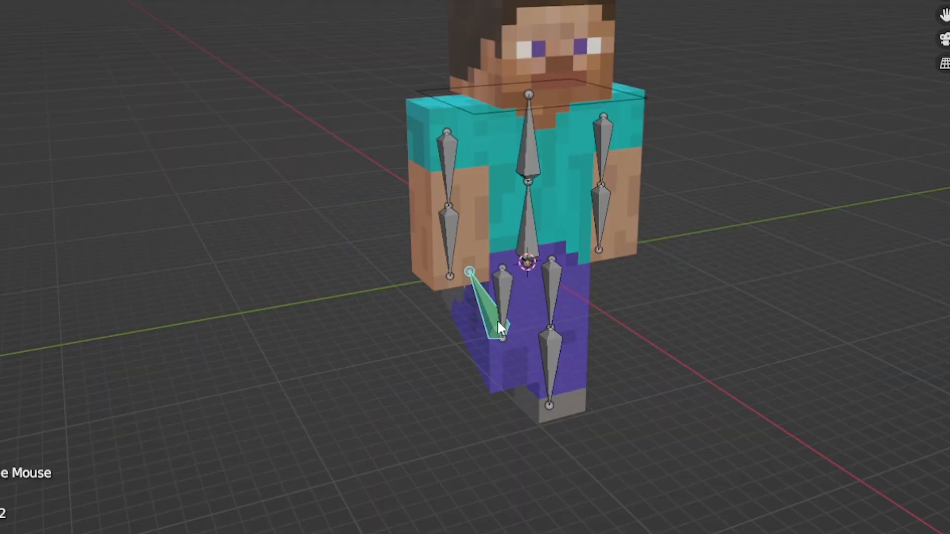
pyautogui.press('BackSpace')
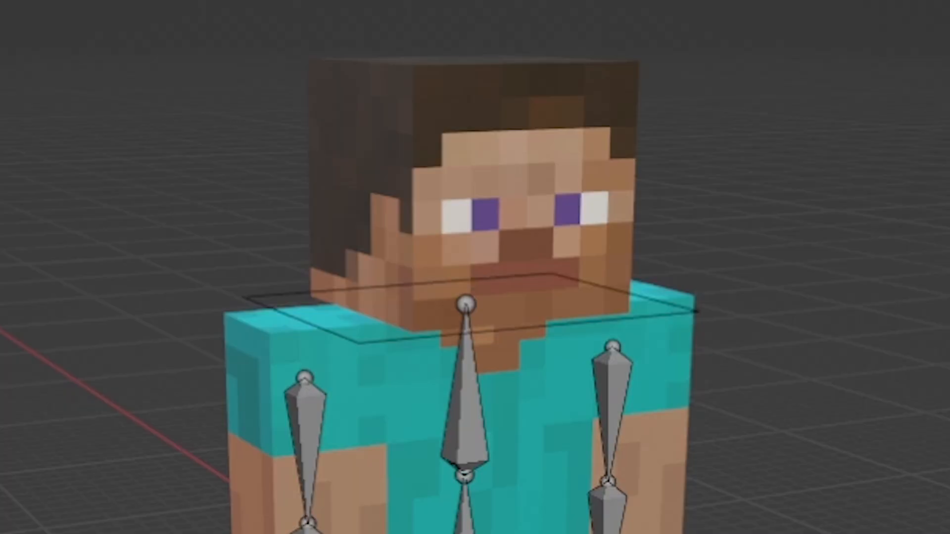
pyautogui.moveTo(440, 254); pyautogui.dragTo(482, 226, button='middle')
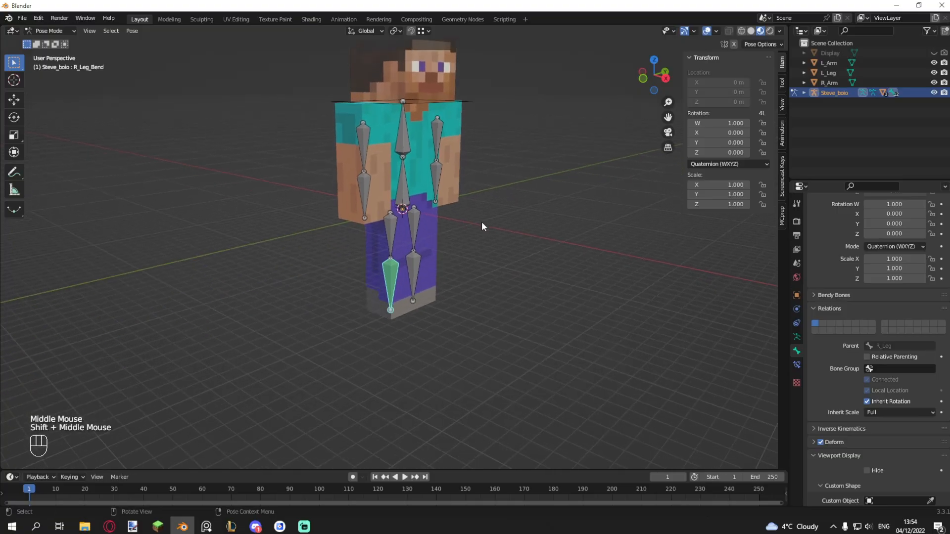
pyautogui.scroll(2, 482, 226)
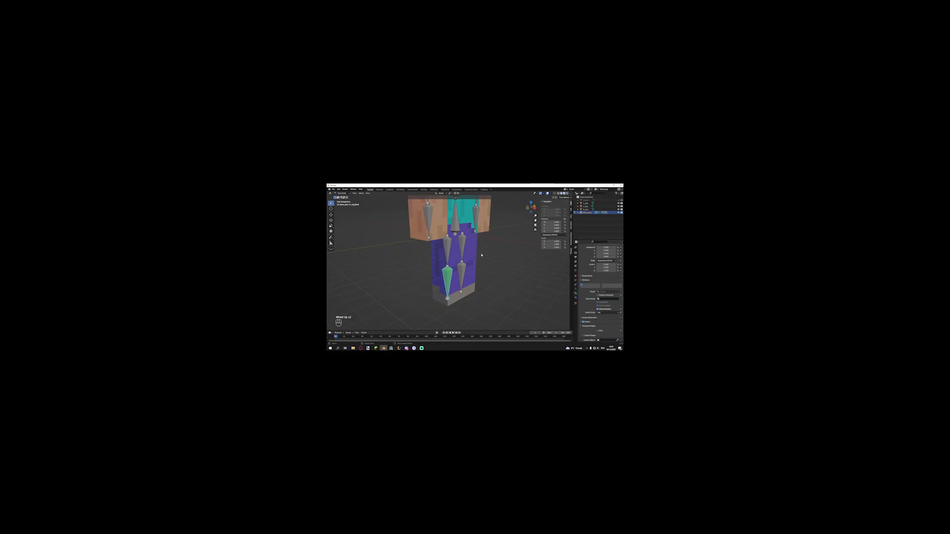
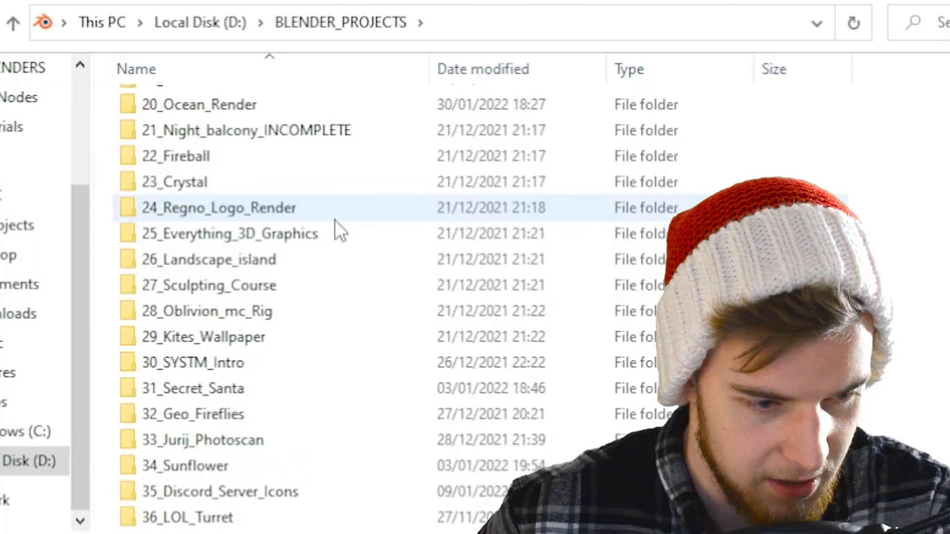
# Examine the bent arm mesh of shape key 120 in 46_Backup.blend, compare it in Object Mode, and close that file
pyautogui.scroll(-5, 335, 220)
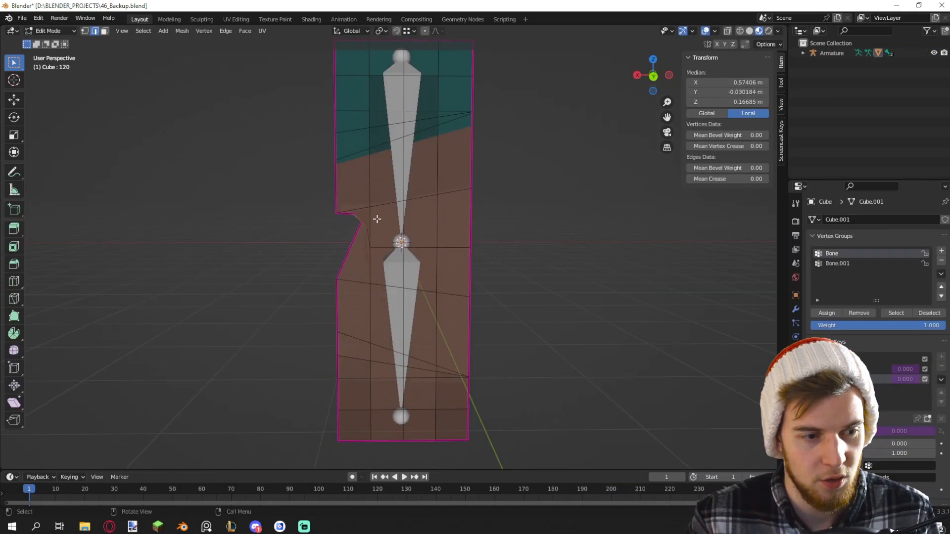
pyautogui.scroll(-1, 378, 220)
pyautogui.keyDown('shift'); pyautogui.moveTo(415, 222); pyautogui.dragTo(413, 254, button='middle'); pyautogui.keyUp('shift')
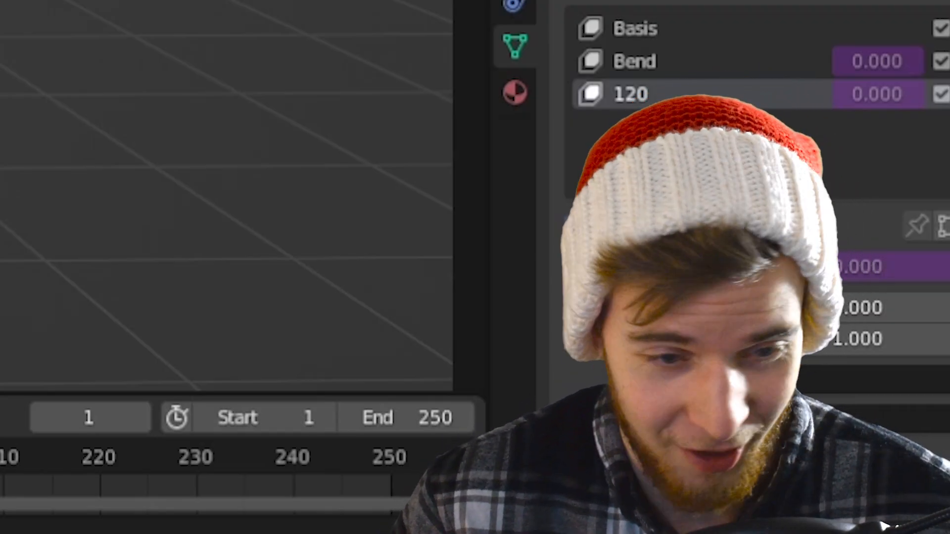
pyautogui.moveTo(454, 385); pyautogui.dragTo(437, 242, button='middle')
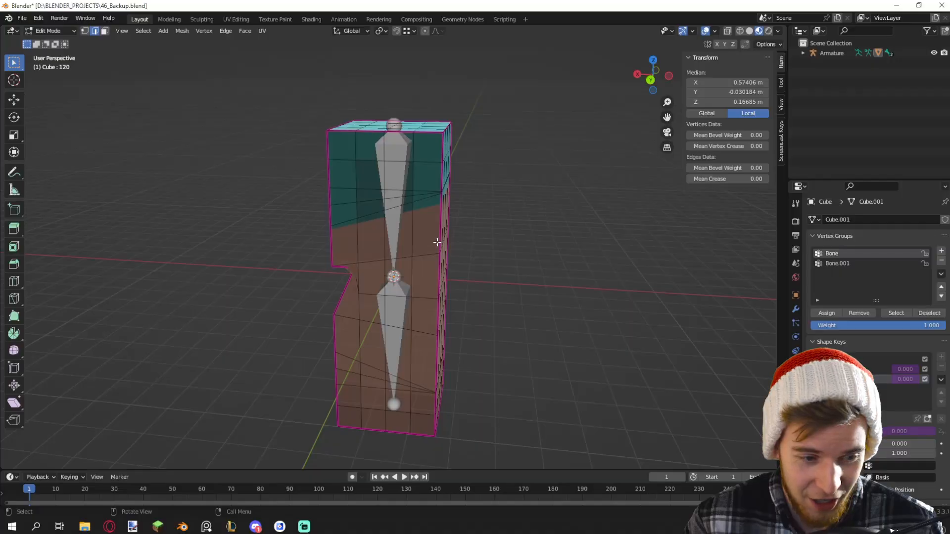
pyautogui.click(401, 249)
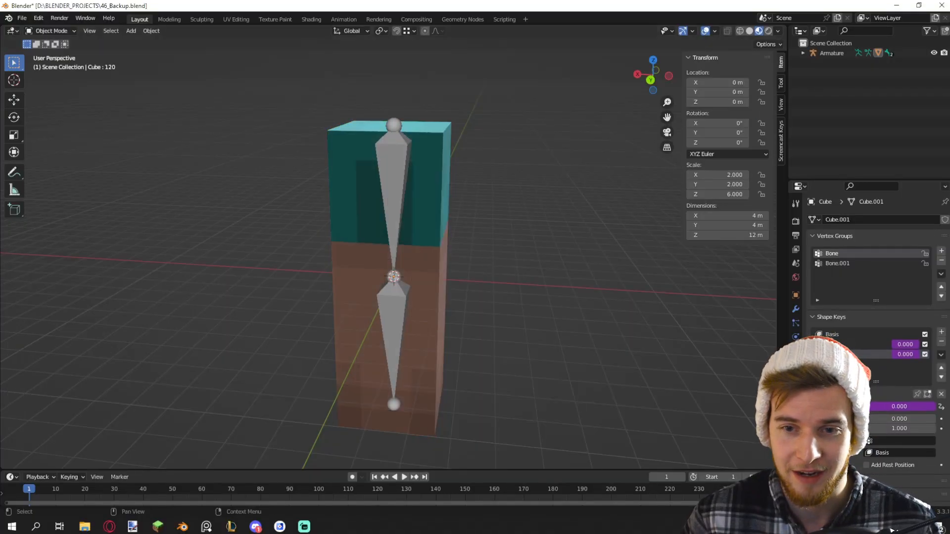
pyautogui.hotkey('ctrl', 'q')
pyautogui.click(495, 280)
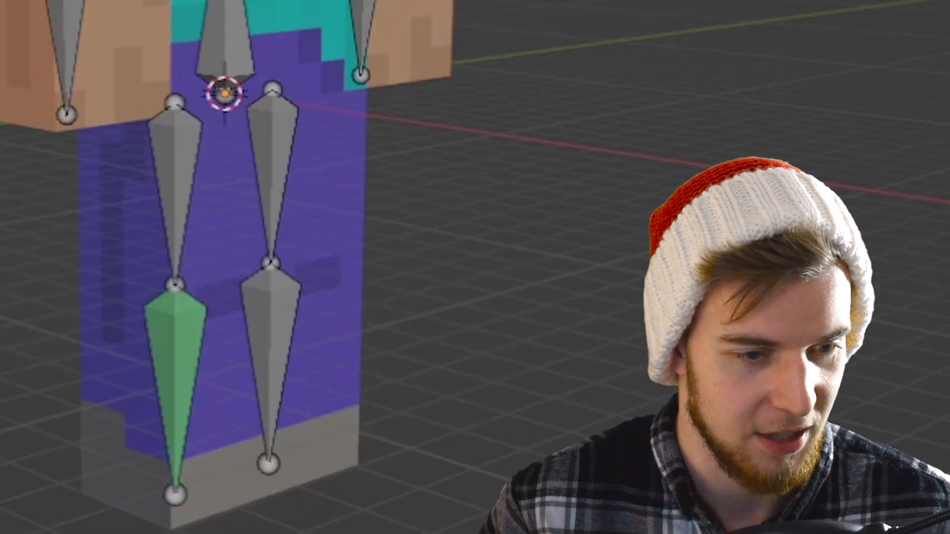
# Leave Pose Mode, select the Steve_boio armature, and open it in Edit Mode
pyautogui.moveTo(475, 183); pyautogui.dragTo(414, 175, button='middle')
pyautogui.hotkey('ctrl', 'Tab')
pyautogui.click(493, 325)
pyautogui.moveTo(492, 326); pyautogui.dragTo(476, 269, button='middle')
pyautogui.keyDown('shift'); pyautogui.click(389, 347); pyautogui.keyUp('shift')
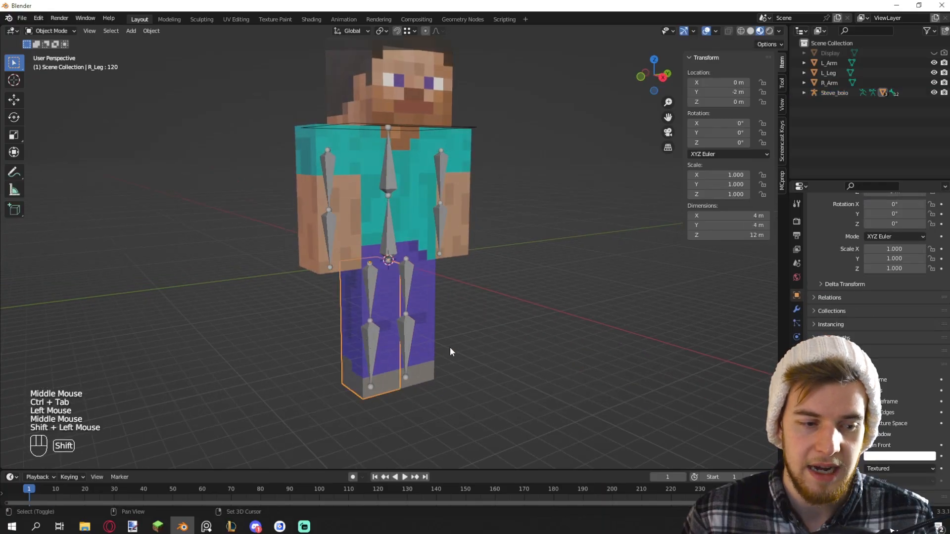
pyautogui.click(395, 259)
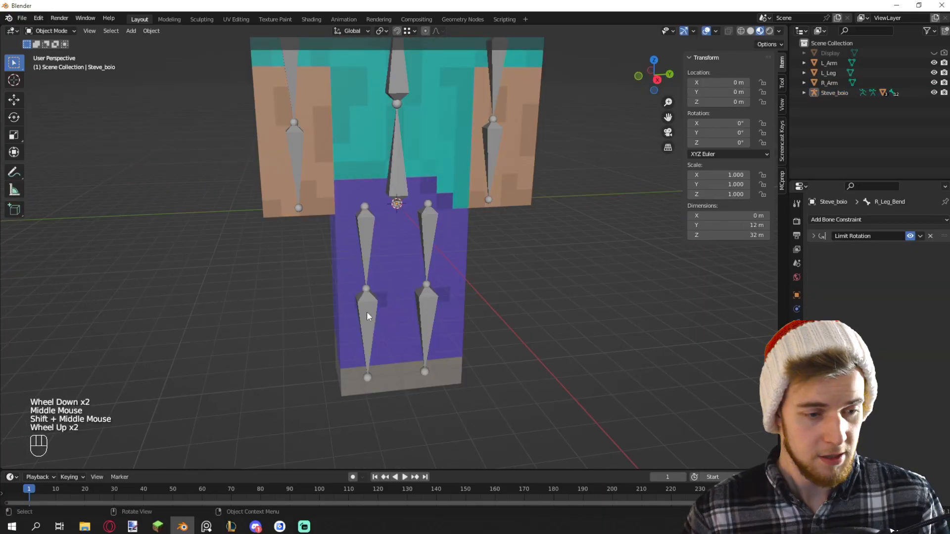
pyautogui.click(367, 311)
pyautogui.press('Tab')
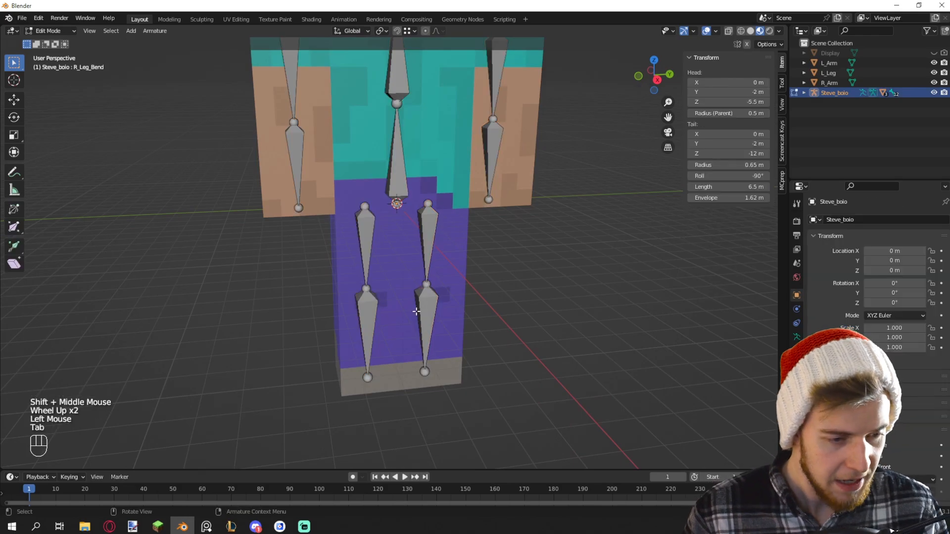
# In front view, extrude a bone about 2.14 m along X from the right knee joint and clear its R_Leg parent
pyautogui.keyDown('alt'); pyautogui.moveTo(416, 311); pyautogui.dragTo(532, 288, button='middle'); pyautogui.keyUp('alt')
pyautogui.keyDown('shift'); pyautogui.moveTo(542, 322); pyautogui.dragTo(519, 273, button='middle'); pyautogui.keyUp('shift')
pyautogui.scroll(1, 519, 273)
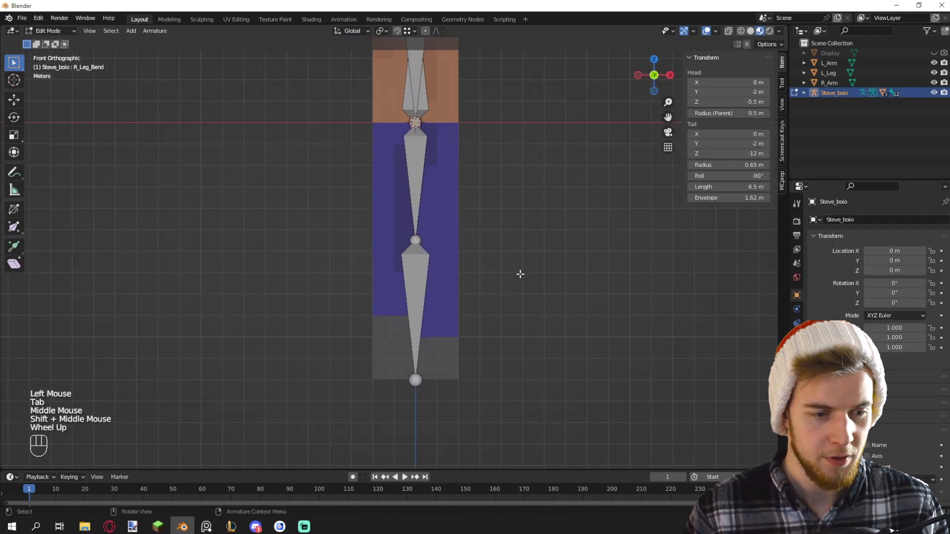
pyautogui.click(428, 241)
pyautogui.scroll(1, 428, 241)
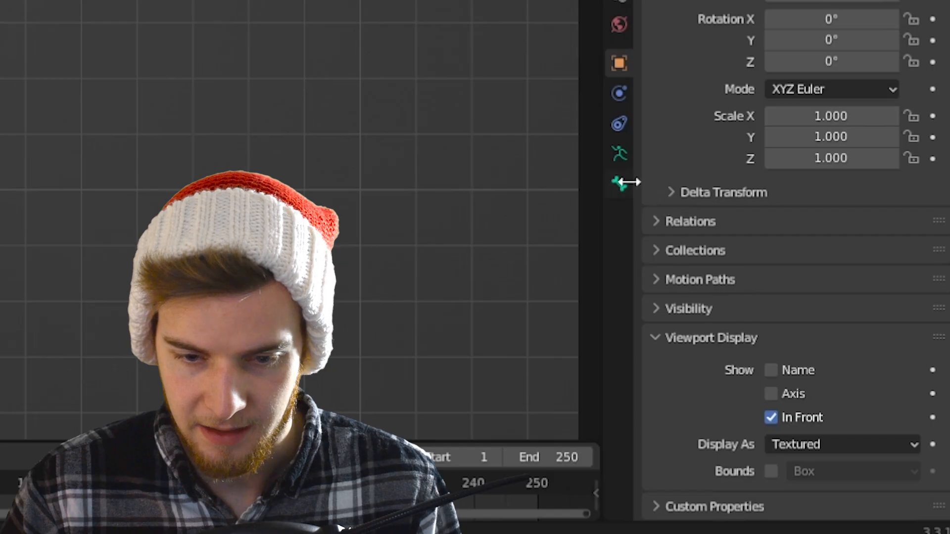
pyautogui.click(620, 182)
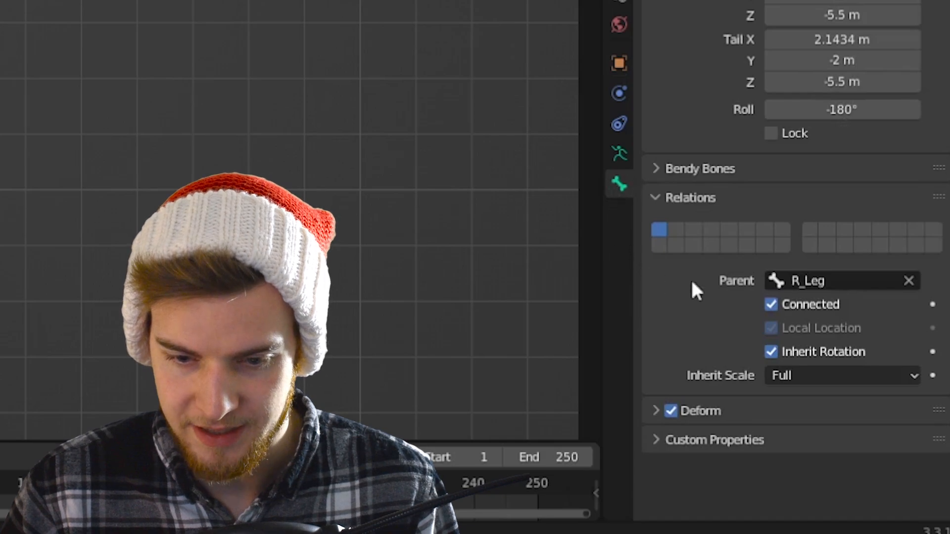
pyautogui.click(908, 281)
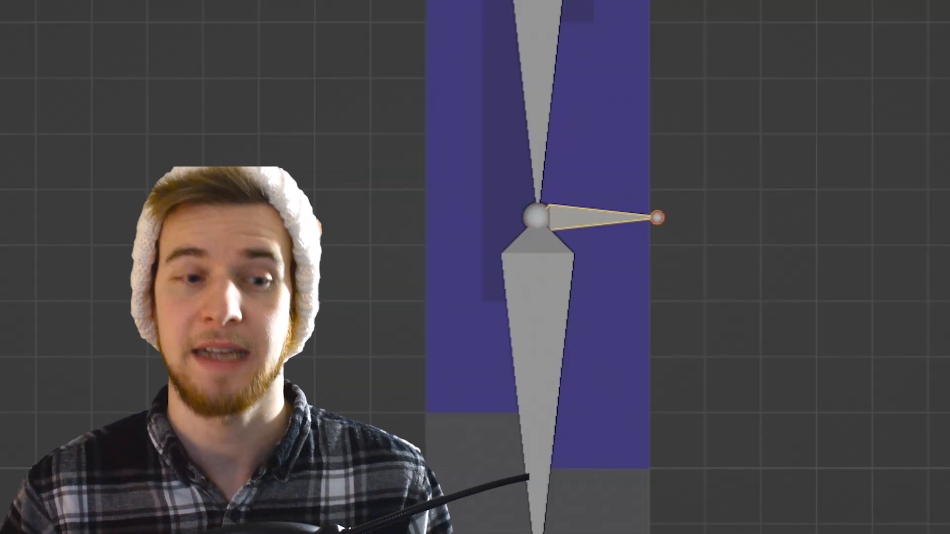
# Move the unparented knee bone about 2.39 m along X, clear of the leg, and rename it R_Leg_PV
pyautogui.press('g')
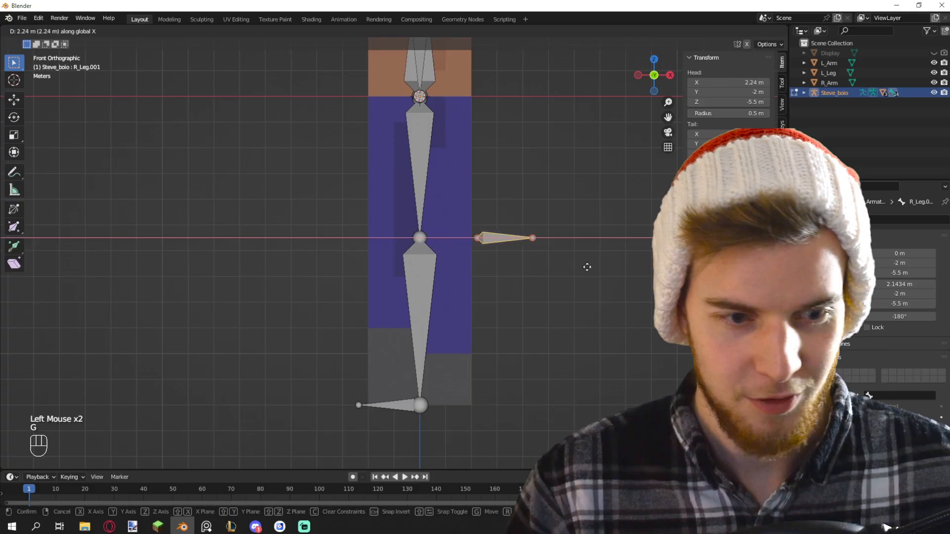
pyautogui.click(590, 266)
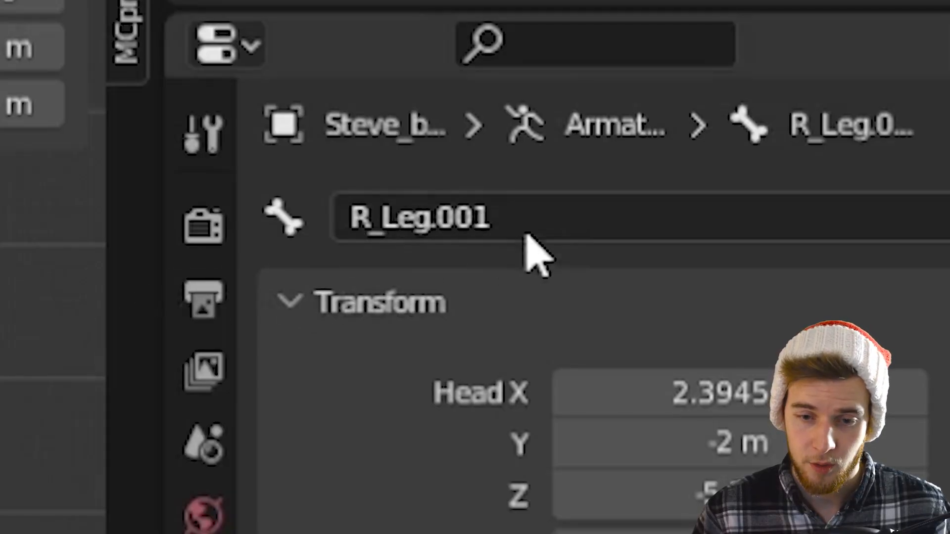
pyautogui.click(861, 220)
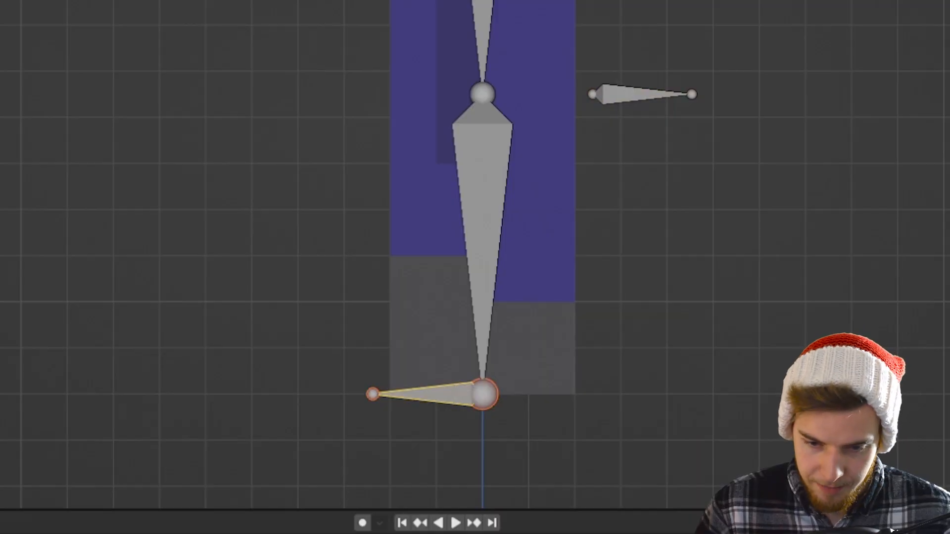
# Rename the horizontal bone at the right ankle as R_Leg_IK
pyautogui.click(654, 198)
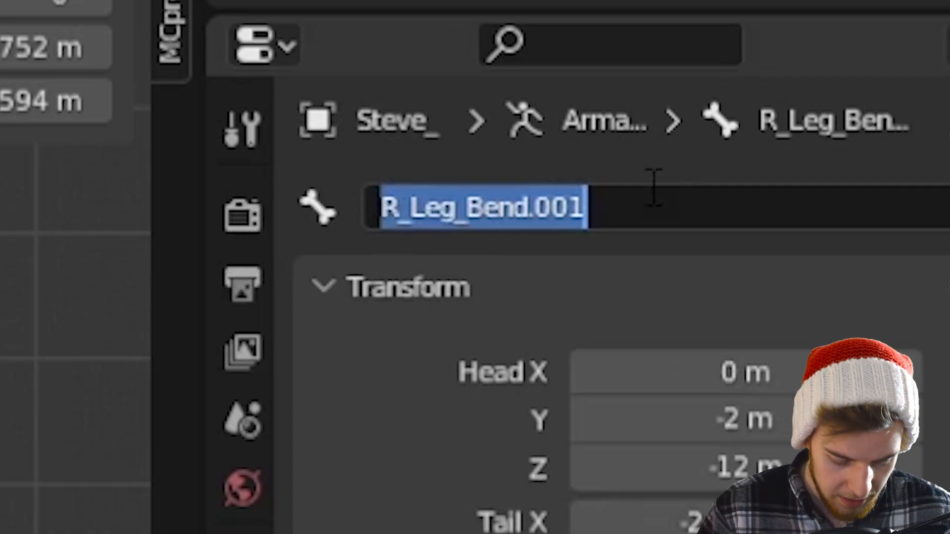
pyautogui.write('R_L')
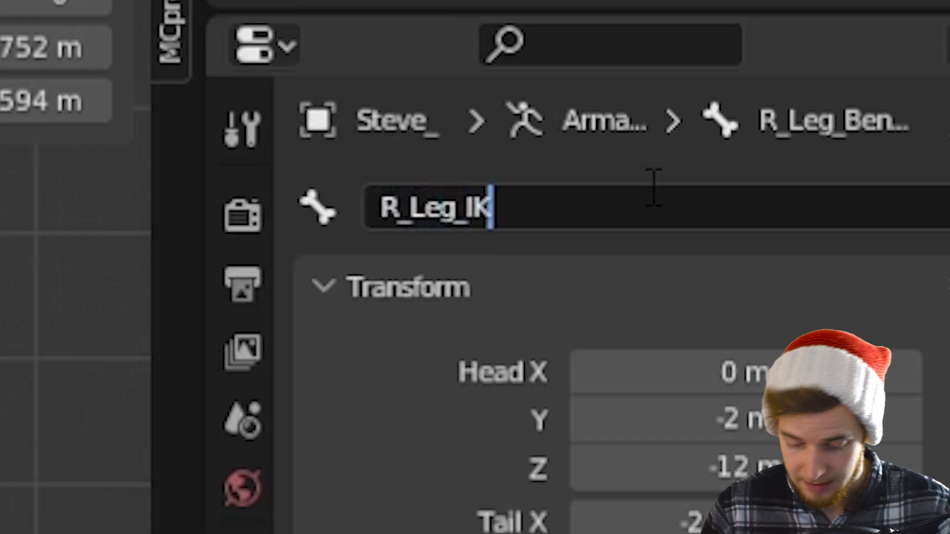
pyautogui.write('eg_IK')
pyautogui.press('Return')
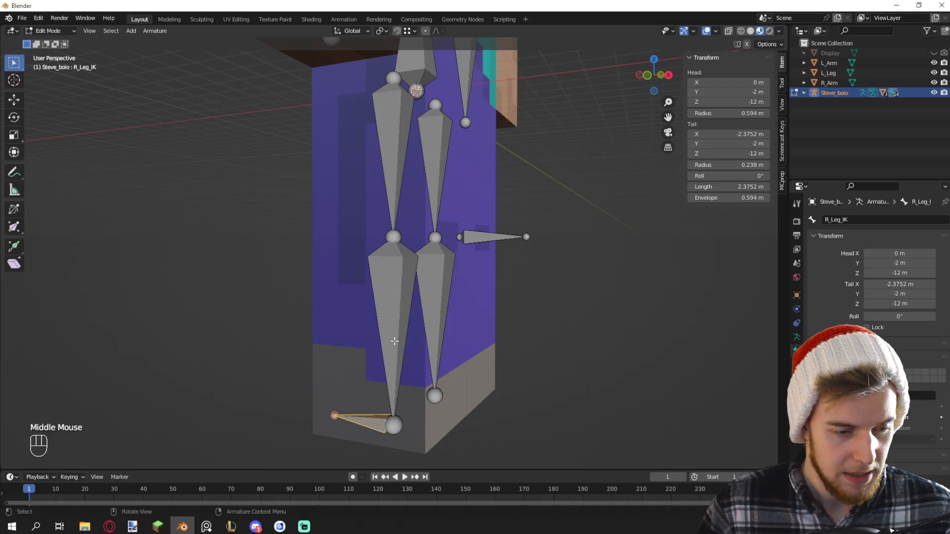
# Add an Inverse Kinematics constraint to R_Leg_Bend in Pose Mode, targeting the R_Leg_IK bone of Steve_boio
pyautogui.click(391, 300)
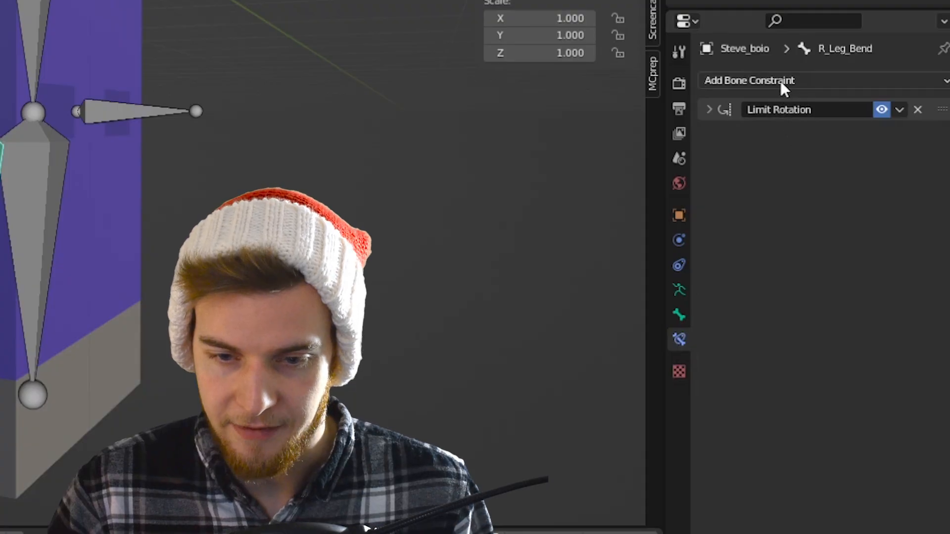
pyautogui.click(850, 219)
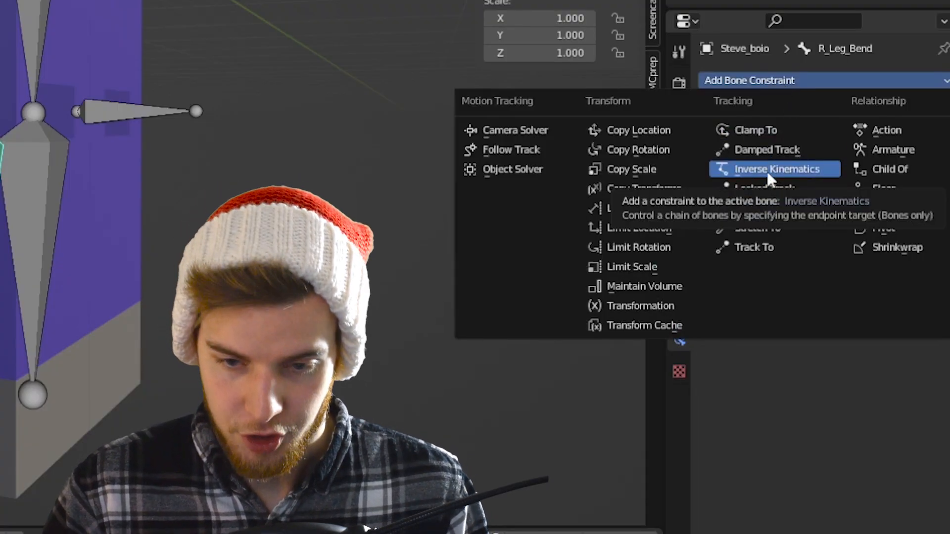
pyautogui.click(767, 170)
pyautogui.click(864, 161)
pyautogui.click(787, 312)
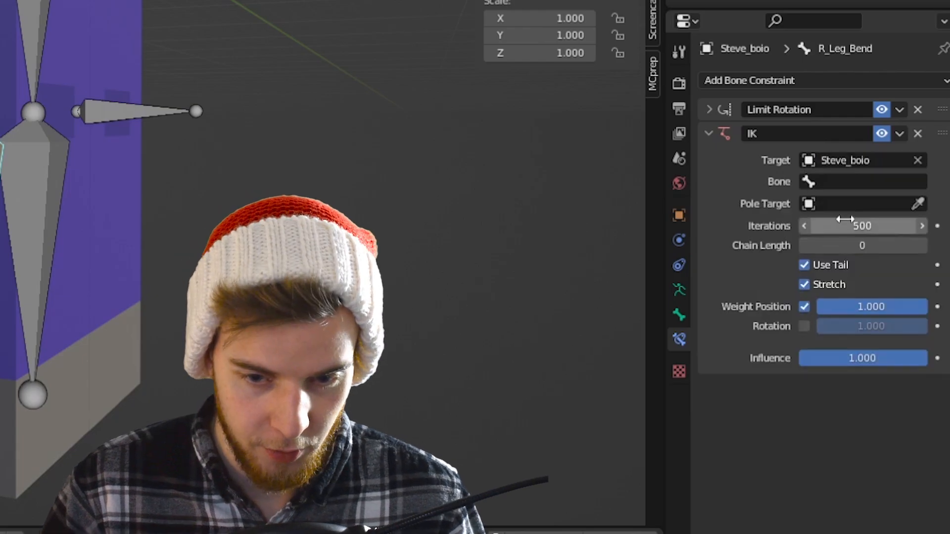
pyautogui.click(863, 182)
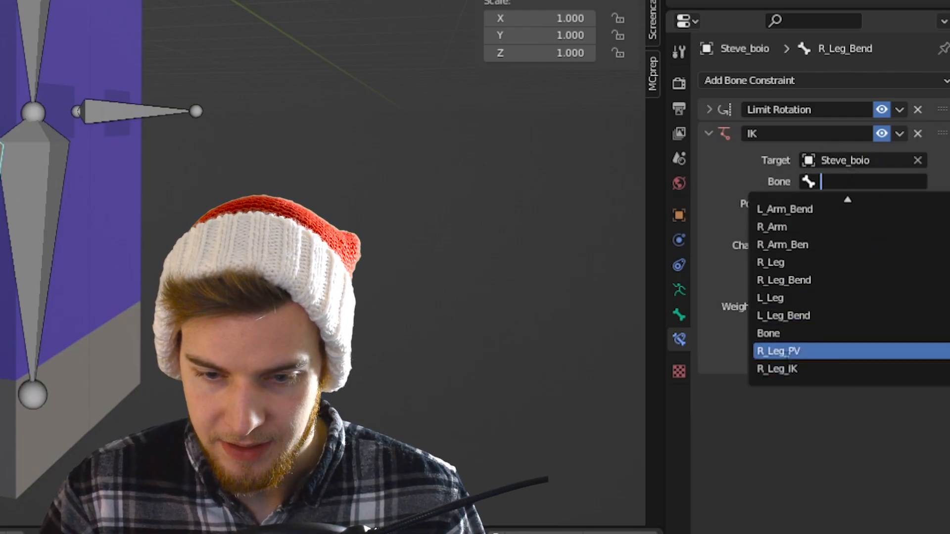
pyautogui.click(779, 368)
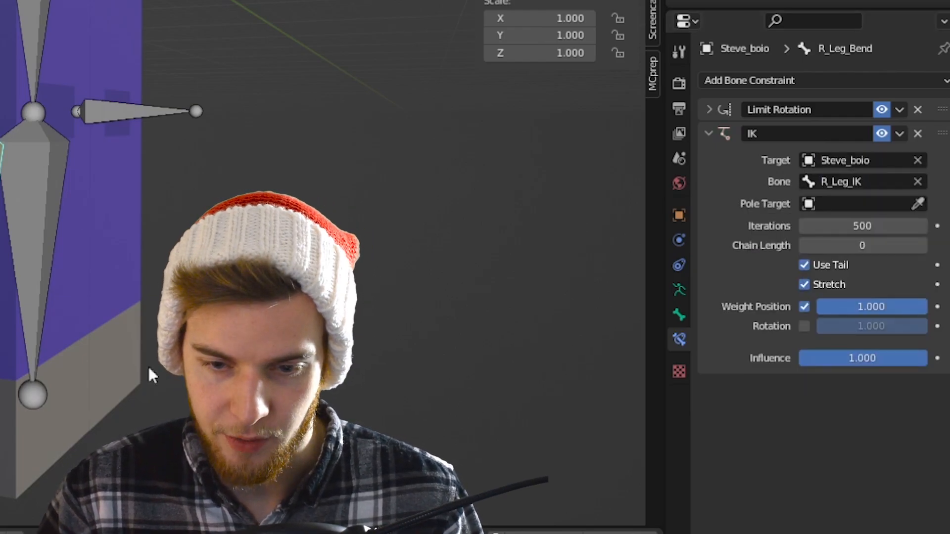
# Set the IK constraint's pole target to Steve_boio with the R_Leg_PV bone
pyautogui.click(861, 204)
pyautogui.click(792, 355)
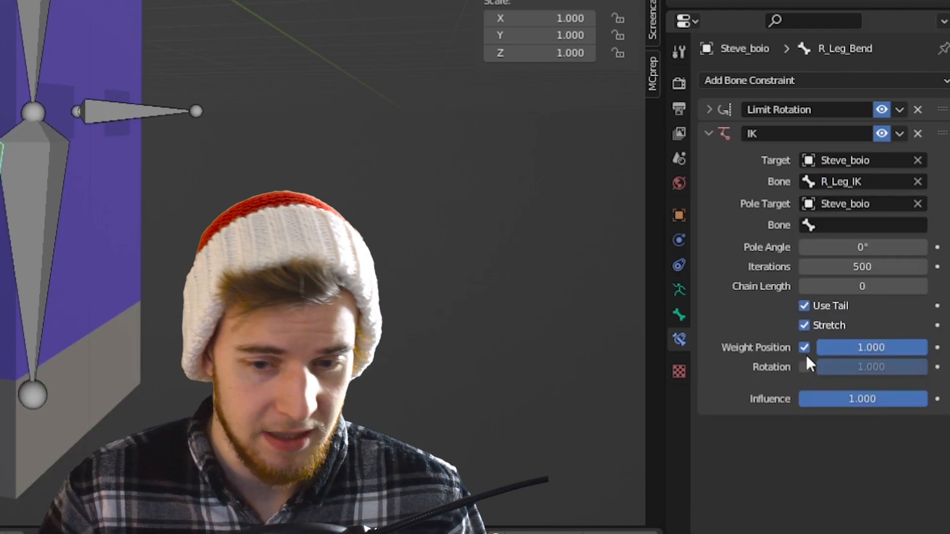
pyautogui.click(849, 225)
pyautogui.scroll(-4, 821, 381)
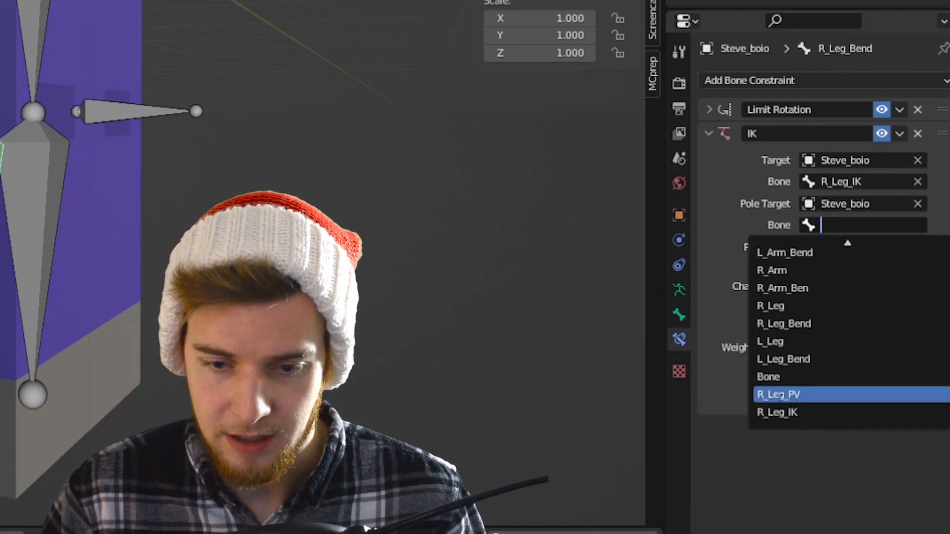
pyautogui.click(787, 393)
# Set the IK constraint's pole angle to 90° and check the right leg's orientation
pyautogui.moveTo(435, 296); pyautogui.dragTo(477, 300, button='middle')
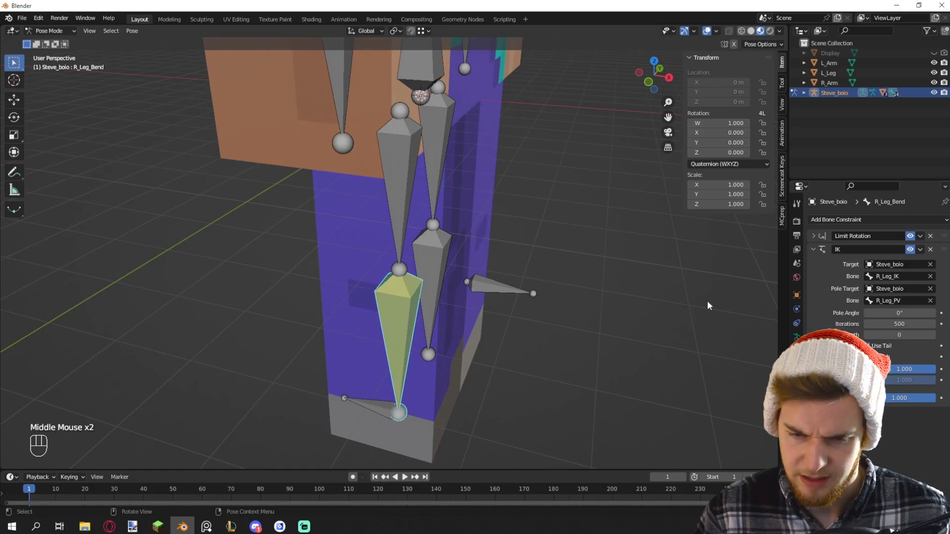
pyautogui.click(913, 314)
pyautogui.write('90')
pyautogui.press('Return')
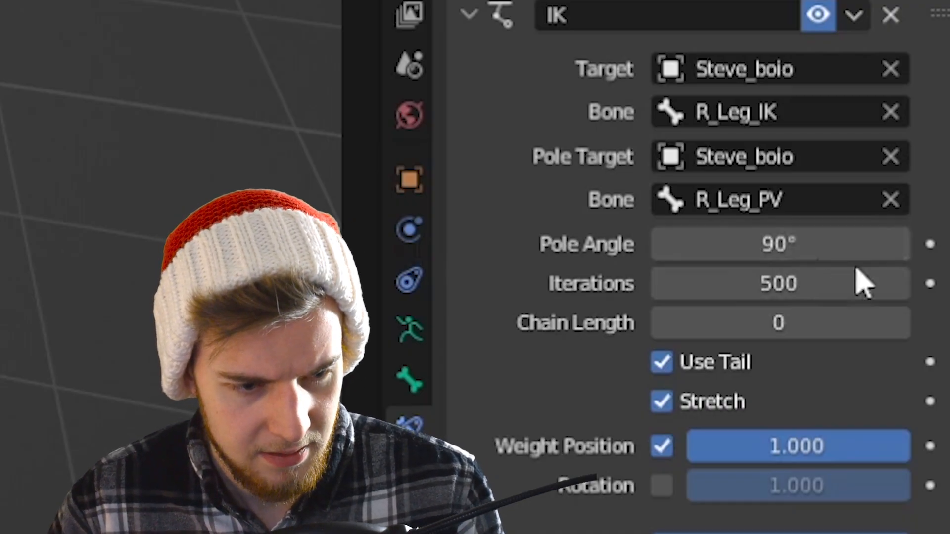
pyautogui.click(904, 312)
pyautogui.moveTo(535, 277); pyautogui.dragTo(470, 272, button='middle')
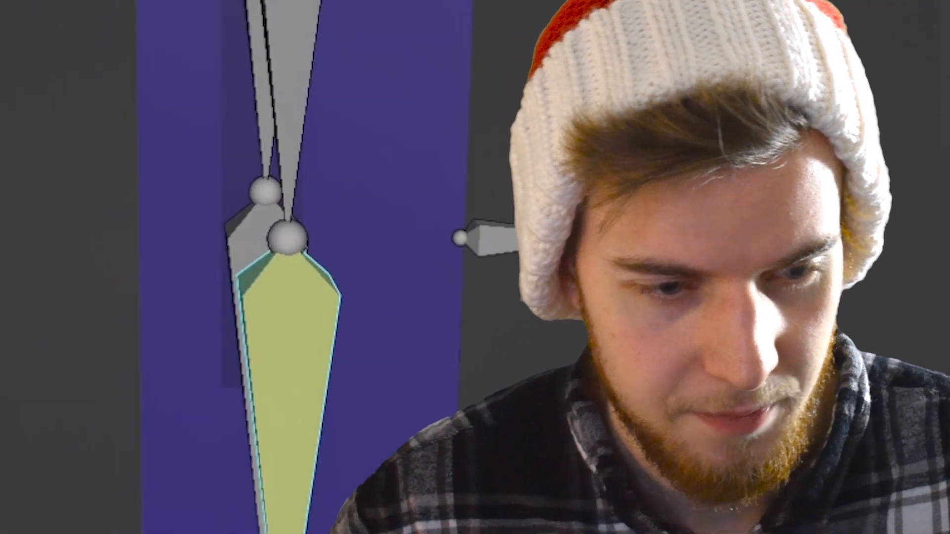
# Set the chain length of R_Leg_Bend's IK constraint to 2 and return to Object Mode
pyautogui.click(933, 335)
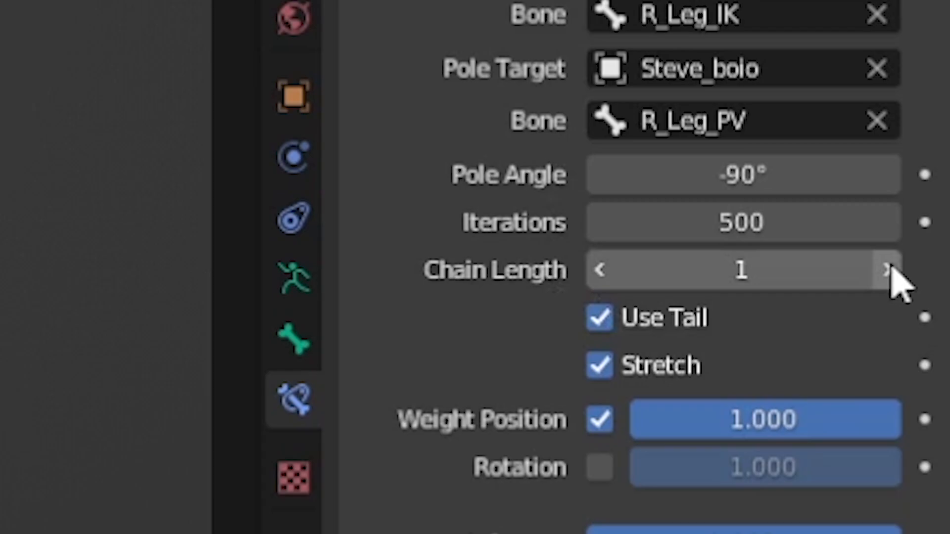
pyautogui.click(934, 335)
pyautogui.click(396, 346)
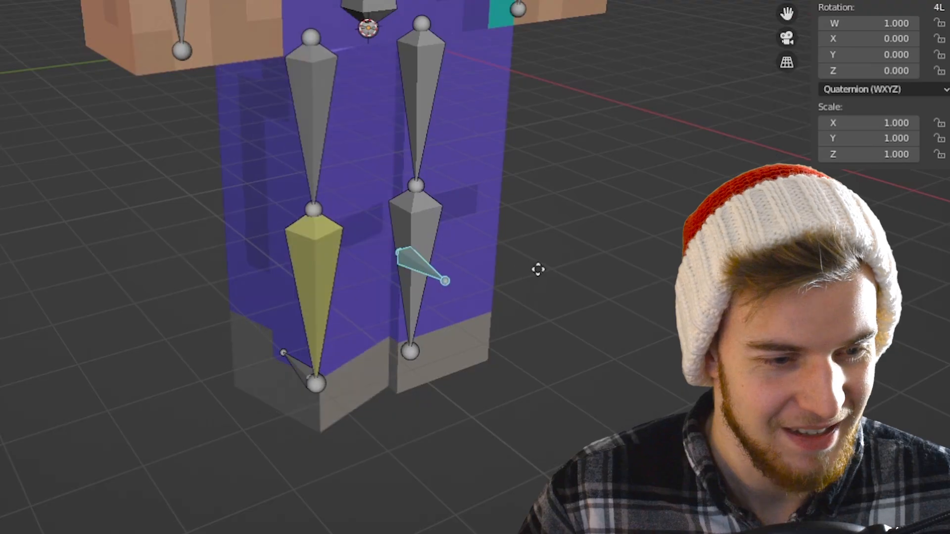
pyautogui.click(304, 146)
pyautogui.moveTo(393, 74); pyautogui.dragTo(381, 167, button='middle')
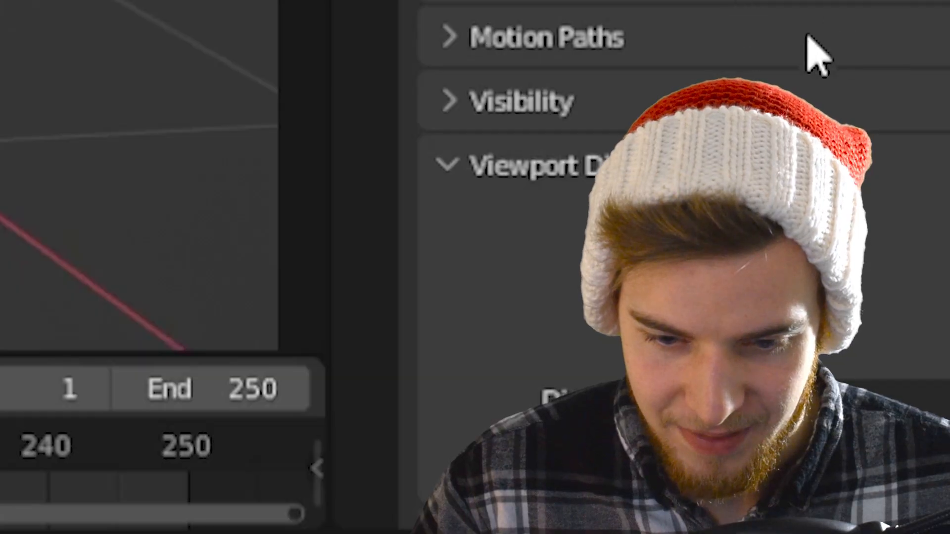
pyautogui.scroll(-2, 806, 47)
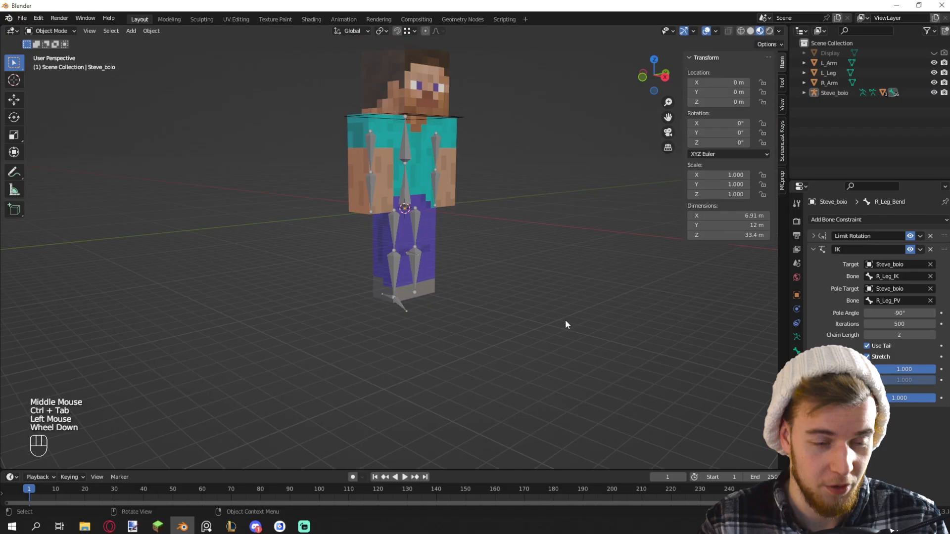
pyautogui.moveTo(565, 320); pyautogui.dragTo(527, 307, button='middle')
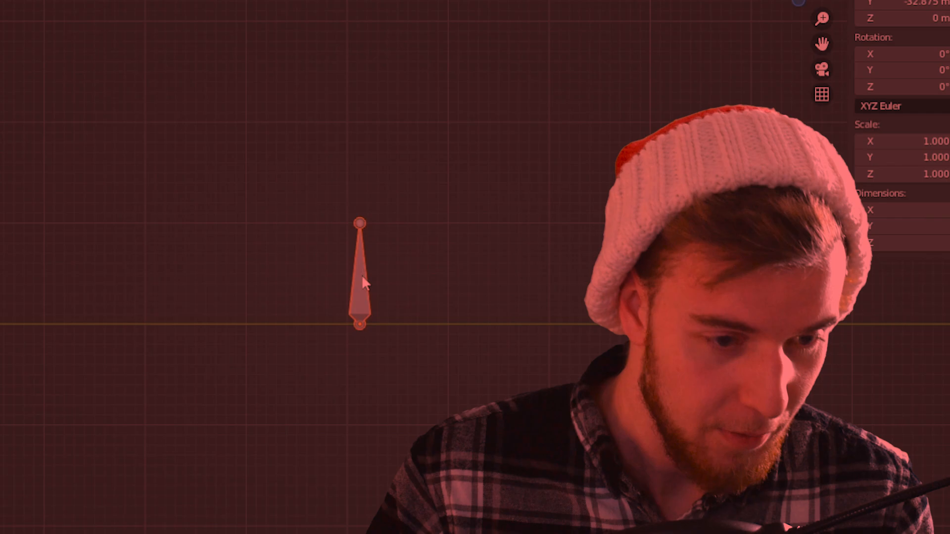
# Extrude a leg-like chain of bones in the TEST armature and rename the small bone at the ankle as IK
pyautogui.press('Tab')
pyautogui.press('e')
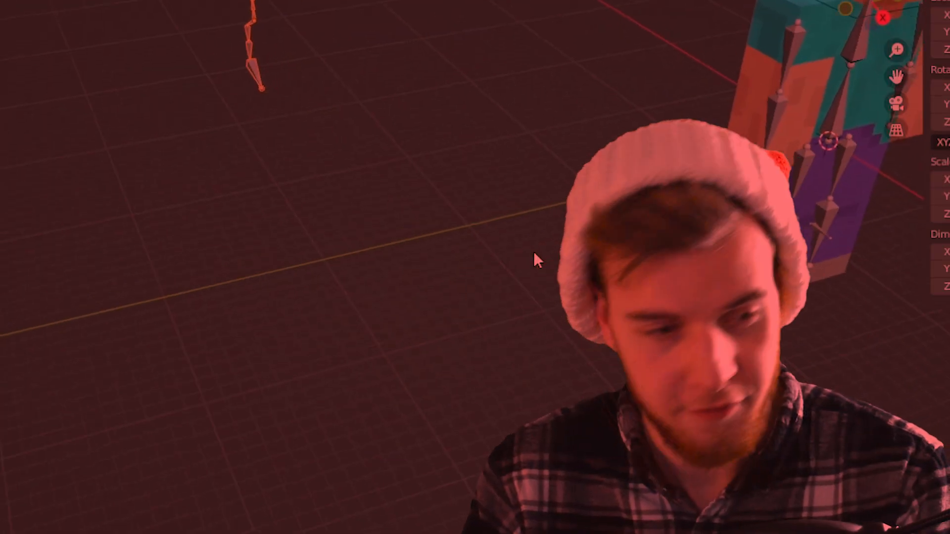
pyautogui.scroll(8, 535, 310)
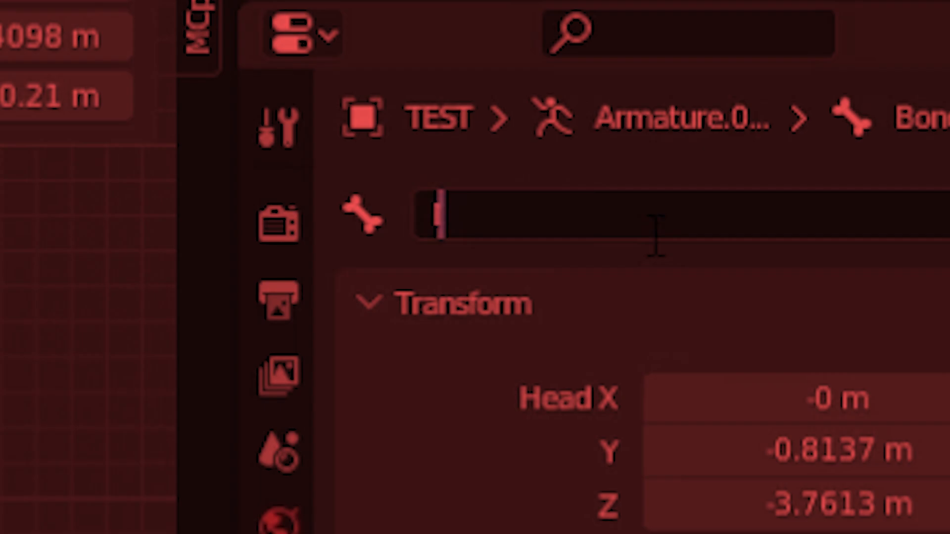
pyautogui.write('IK')
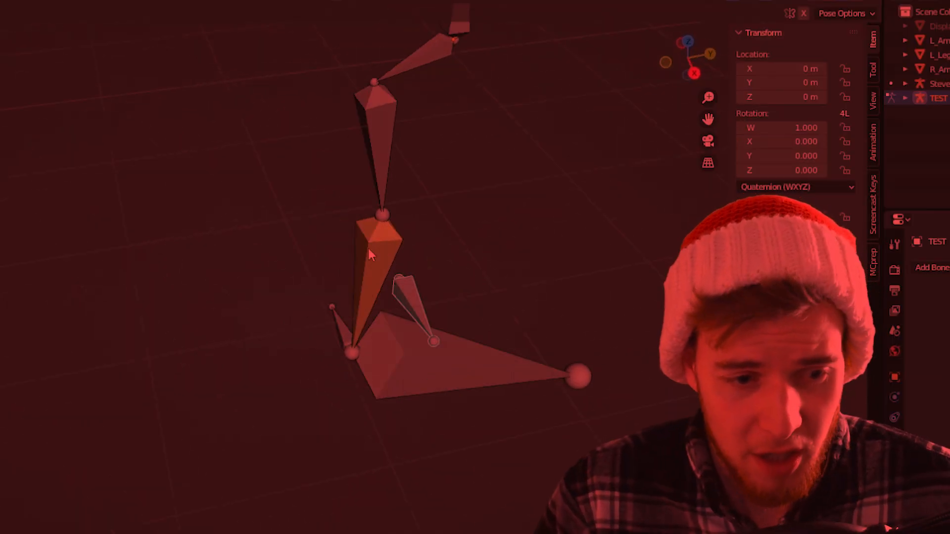
# Try moving the PV and IK control bones of the TEST armature to check how the leg chain follows
pyautogui.click(372, 255)
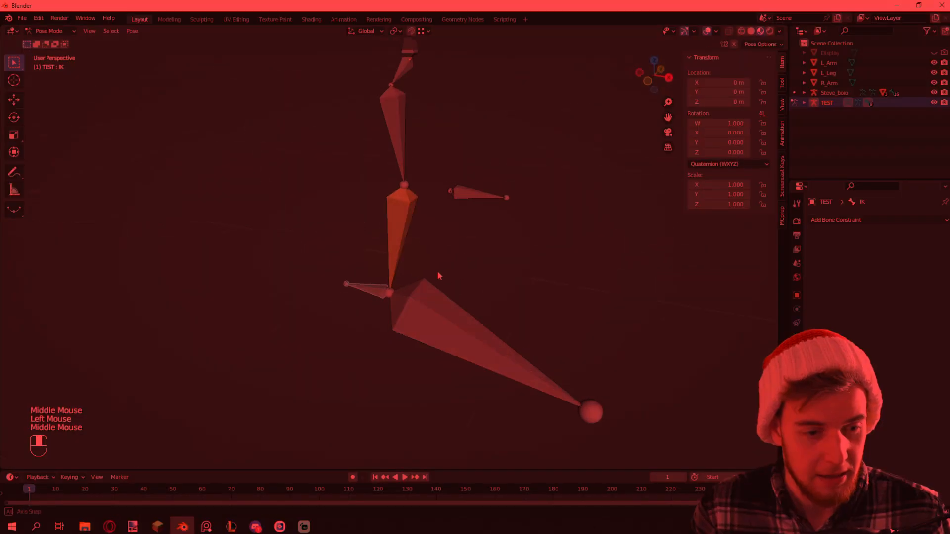
pyautogui.moveTo(439, 274); pyautogui.dragTo(396, 270, button='middle')
pyautogui.click(462, 253)
pyautogui.moveTo(466, 259); pyautogui.dragTo(454, 279, button='middle')
pyautogui.press('g')
pyautogui.rightClick(468, 317)
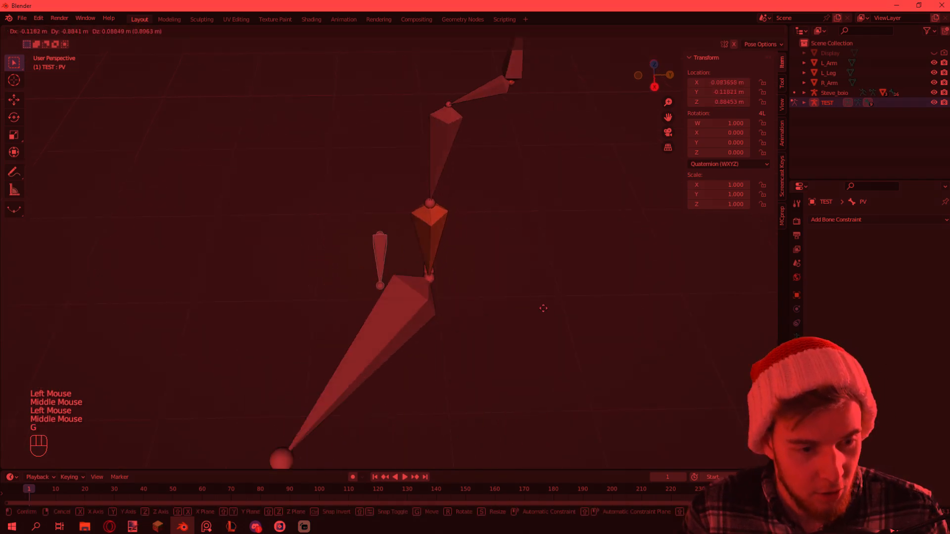
pyautogui.moveTo(468, 317); pyautogui.dragTo(594, 268, button='middle')
pyautogui.click(344, 306)
pyautogui.press('g')
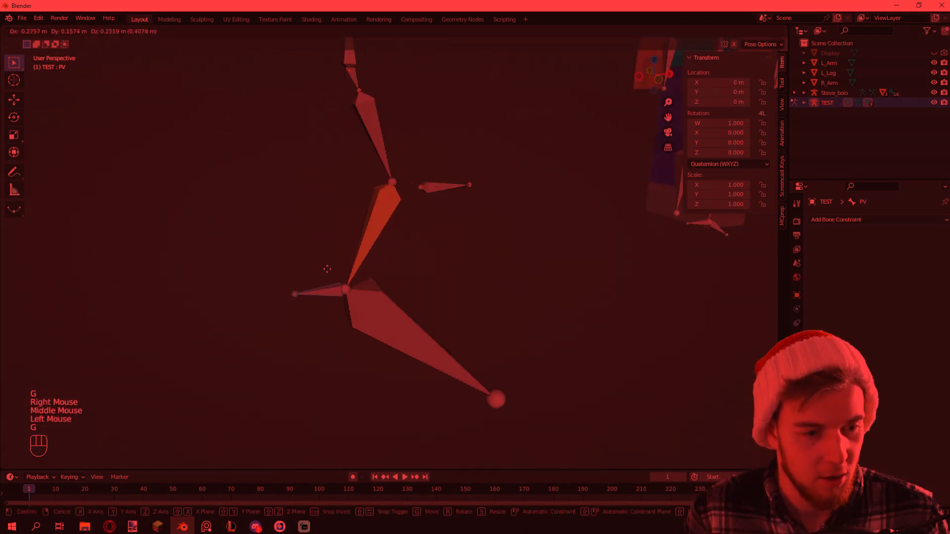
pyautogui.rightClick(342, 269)
pyautogui.scroll(-5, 494, 243)
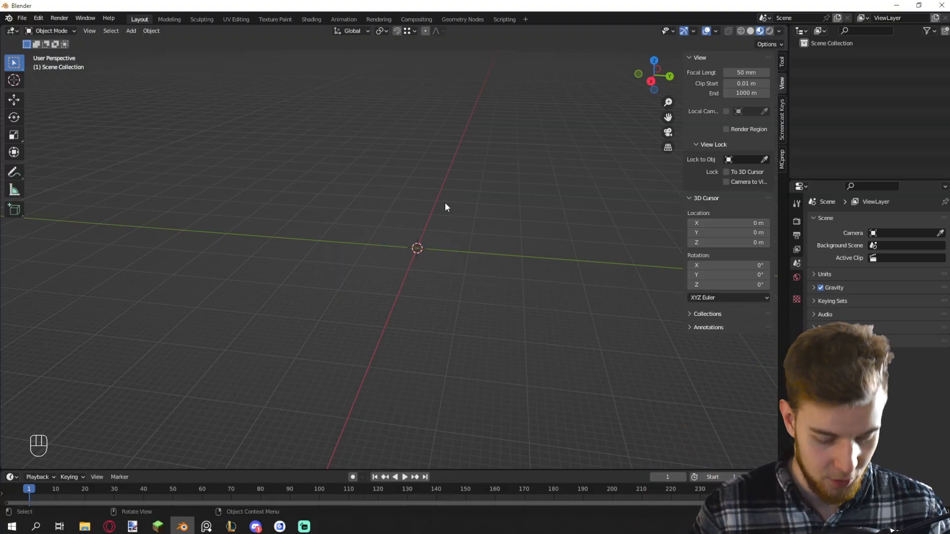
pyautogui.click(783, 63)
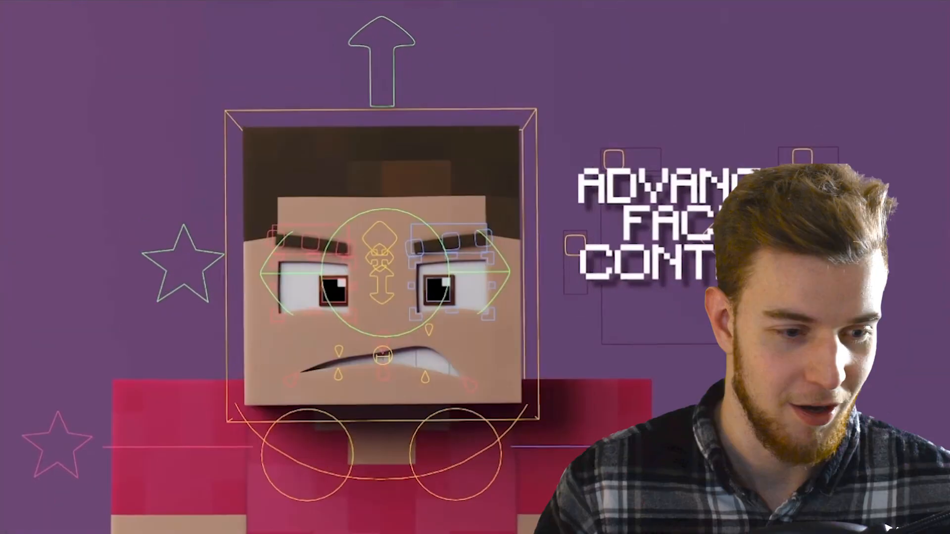
pyautogui.click(444, 430)
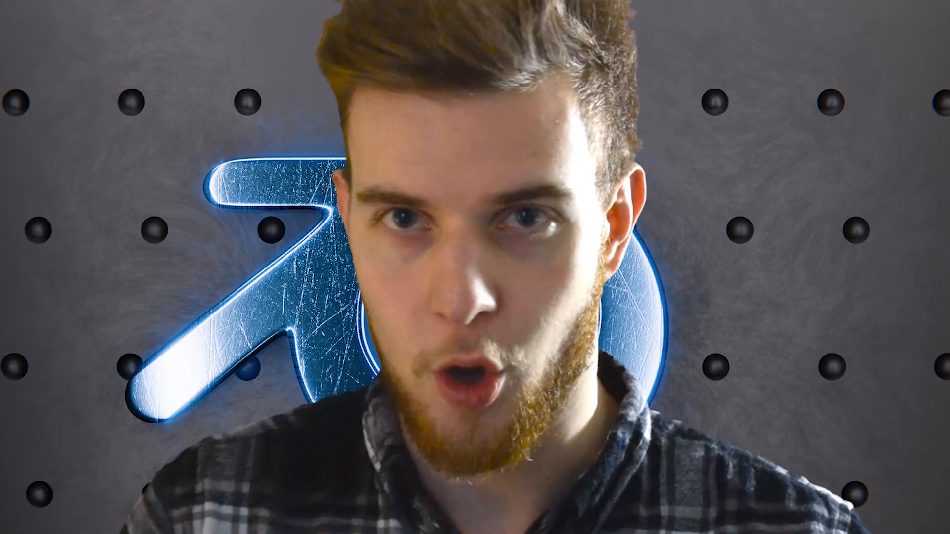
# Append the BoneShapes and Rig collections from Minecraft_Rig_ThomasAnimations.blend into the empty scene
pyautogui.click(45, 14)
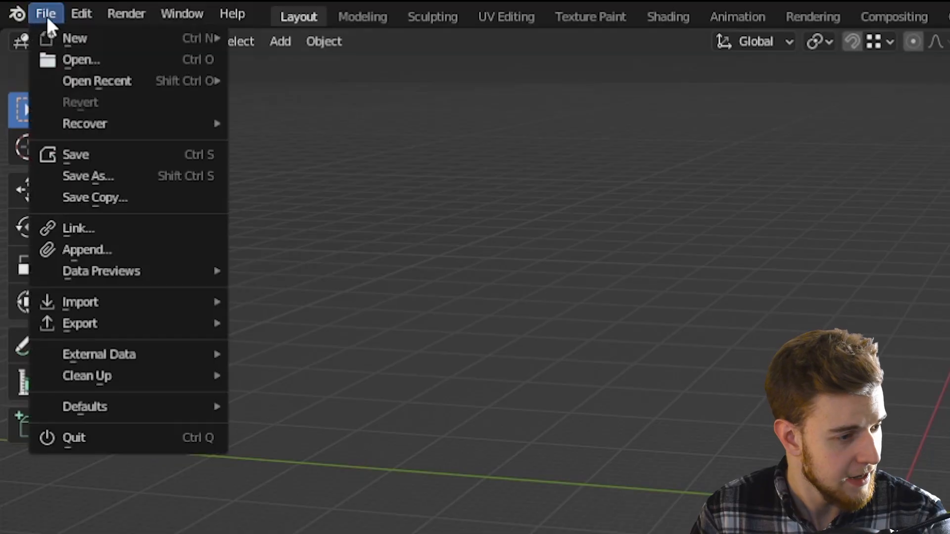
pyautogui.click(82, 251)
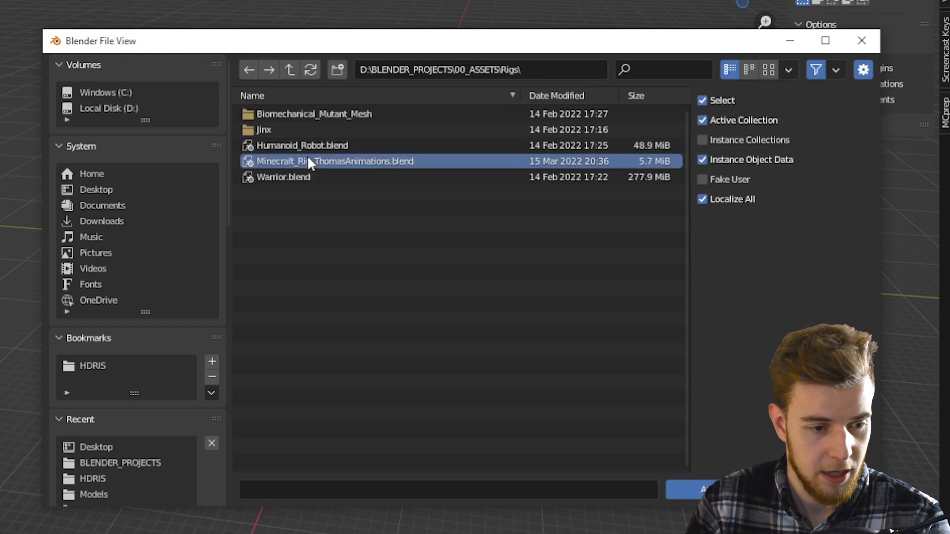
pyautogui.doubleClick(302, 162)
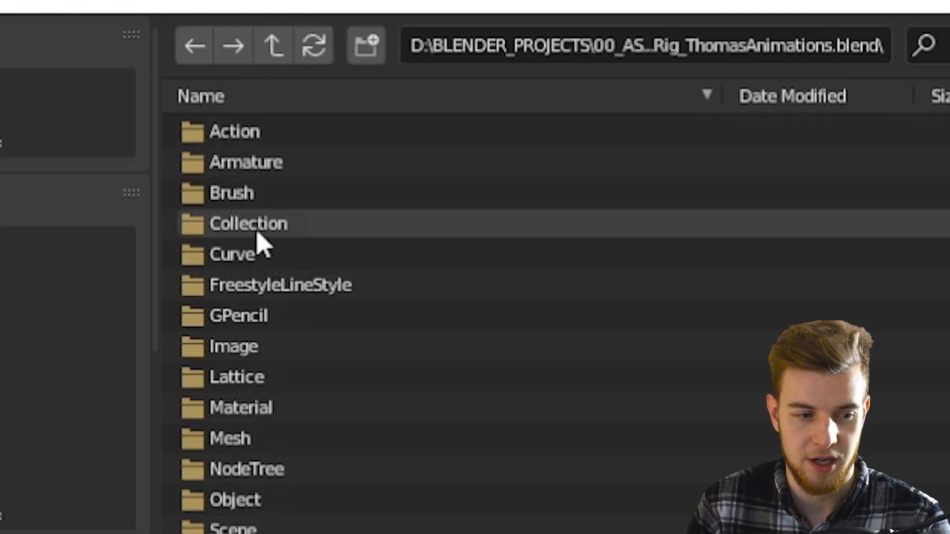
pyautogui.doubleClick(255, 227)
pyautogui.moveTo(206, 262); pyautogui.dragTo(292, 134)
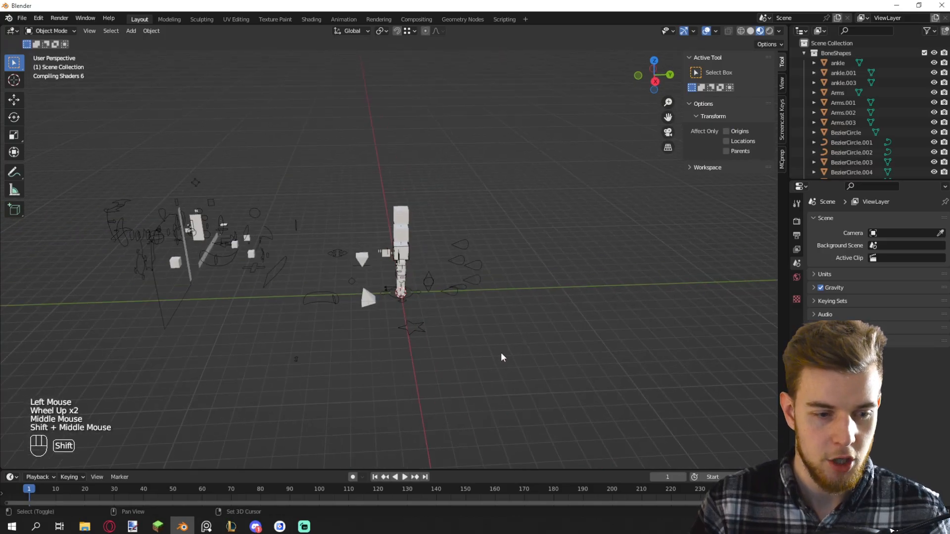
# Collapse the BoneShapes collection and exclude both BoneShapes and Head_Layers from the view layer
pyautogui.moveTo(501, 354); pyautogui.dragTo(586, 337, button='middle')
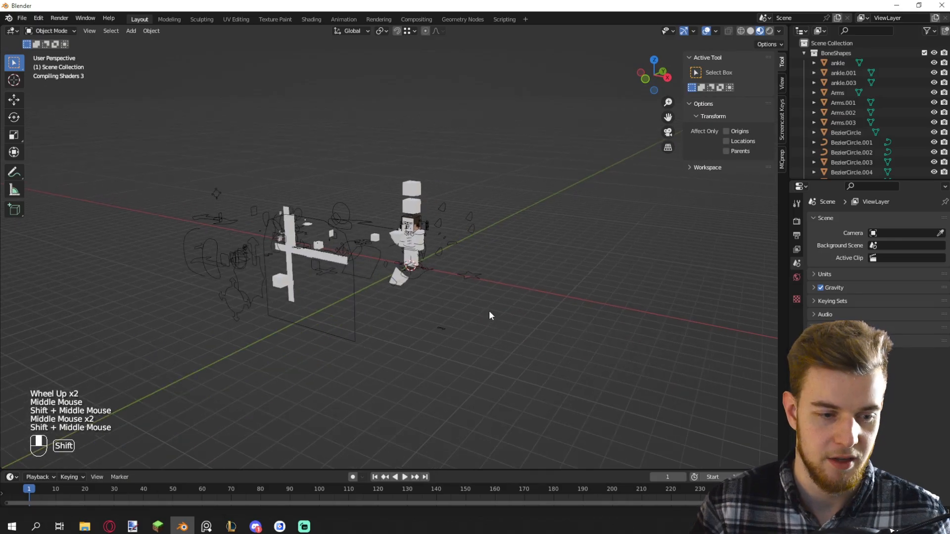
pyautogui.scroll(3, 400, 186)
pyautogui.keyDown('shift'); pyautogui.moveTo(489, 315); pyautogui.dragTo(413, 247, button='middle'); pyautogui.keyUp('shift')
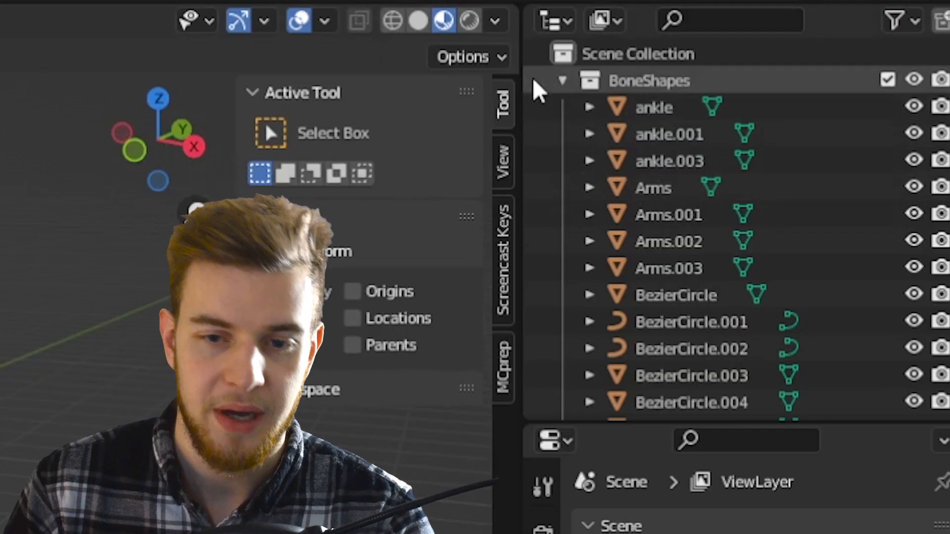
pyautogui.click(561, 82)
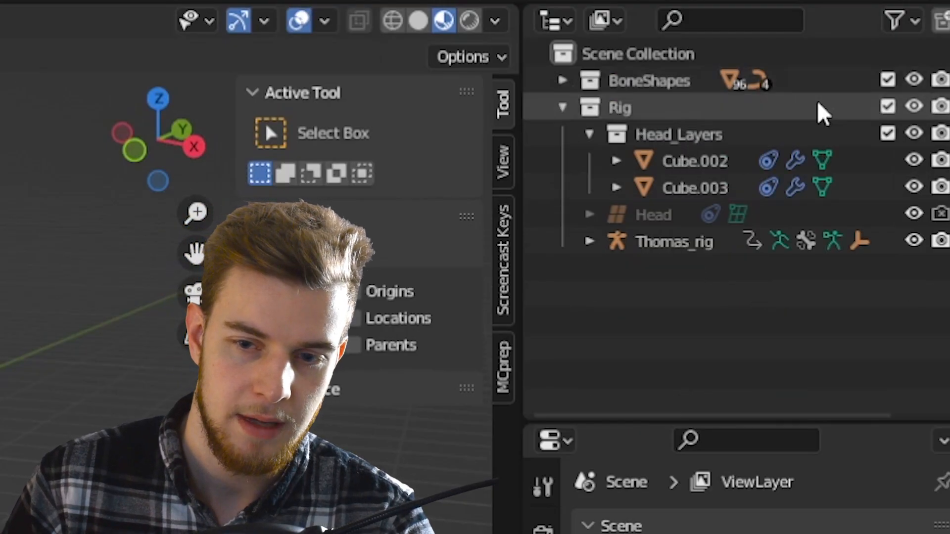
pyautogui.click(887, 80)
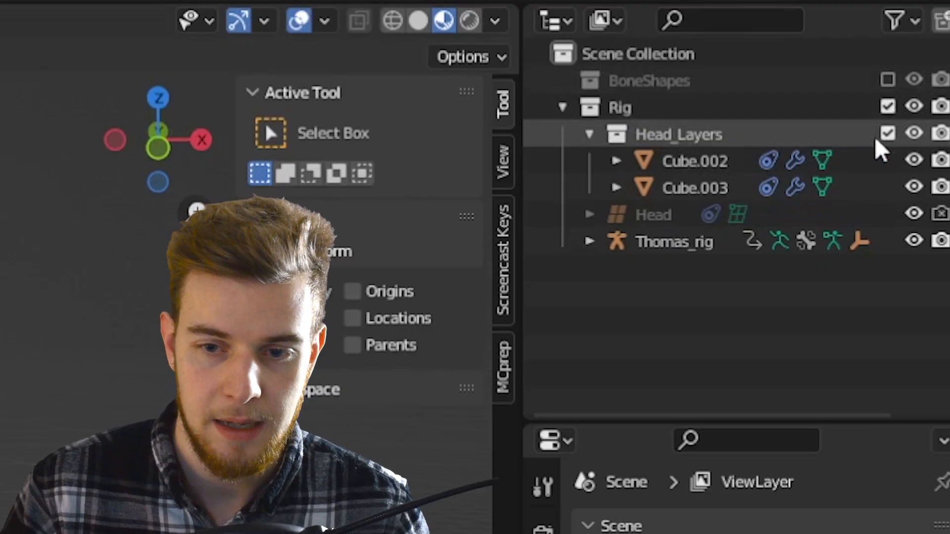
pyautogui.click(925, 72)
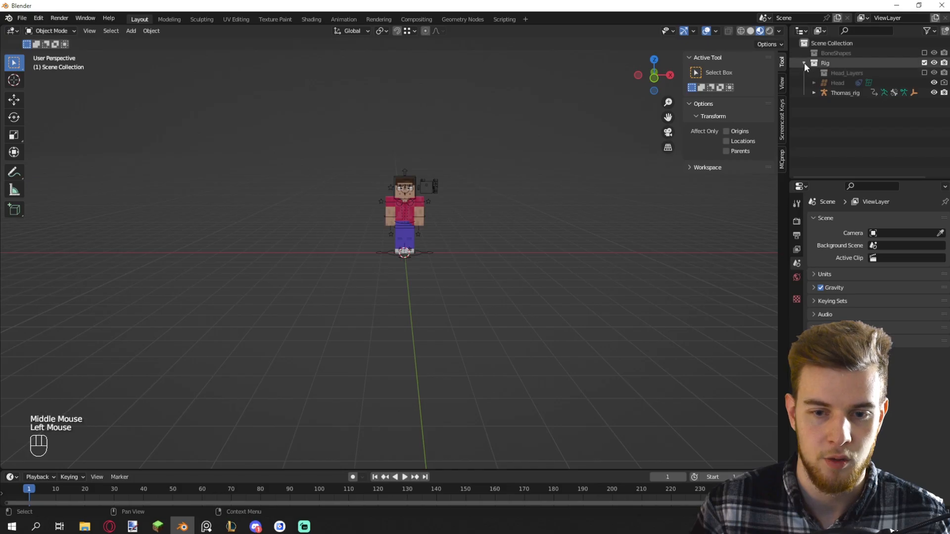
# Select the Body mesh of the appended character
pyautogui.keyDown('shift'); pyautogui.moveTo(545, 143); pyautogui.dragTo(547, 222, button='middle'); pyautogui.keyUp('shift')
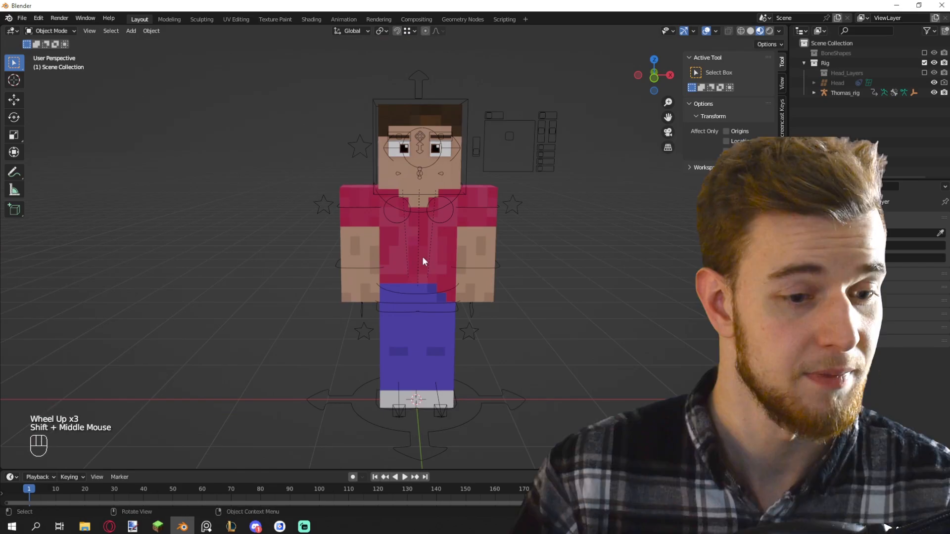
pyautogui.click(424, 256)
pyautogui.click(558, 340)
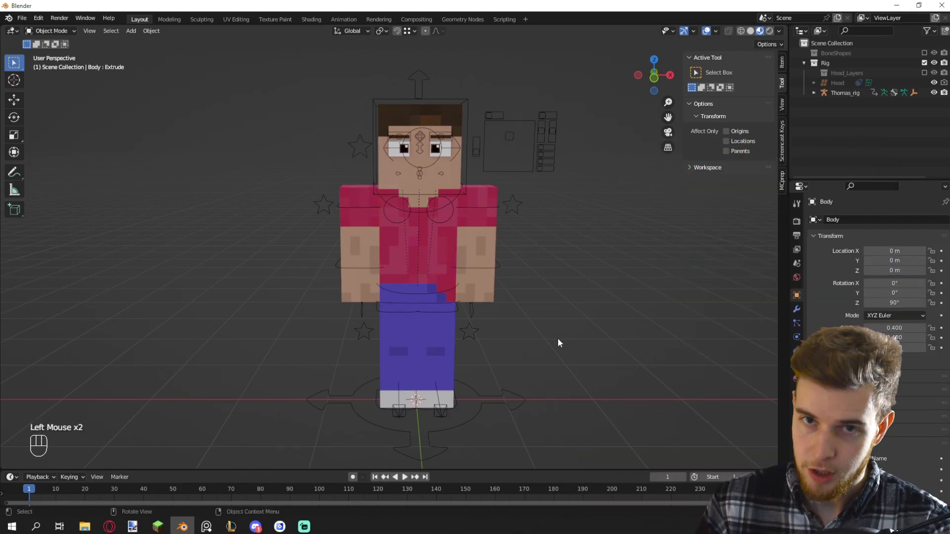
pyautogui.click(424, 253)
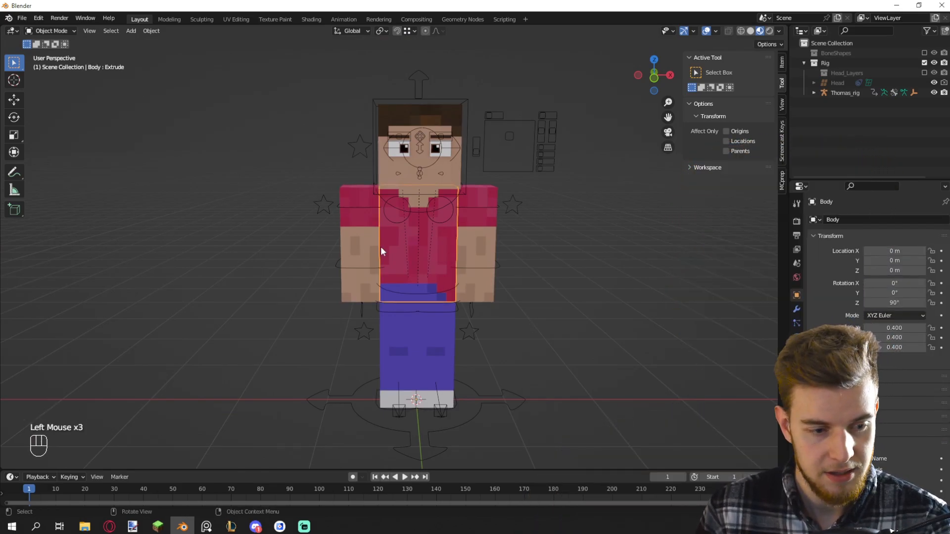
# Split off a UV Editor beside the 3D viewport and display the Steve image in it
pyautogui.moveTo(1, 35); pyautogui.dragTo(262, 149)
pyautogui.click(12, 32)
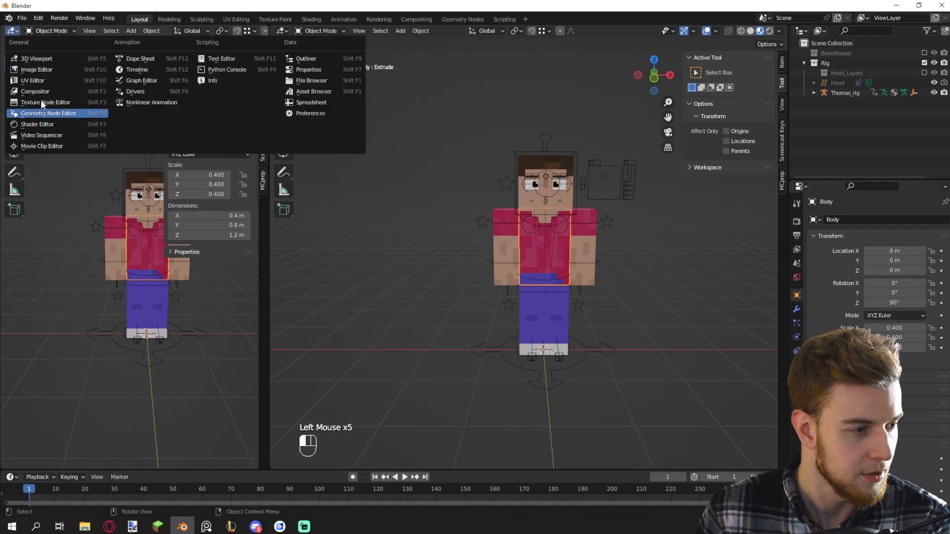
pyautogui.click(36, 82)
pyautogui.scroll(2, 89, 202)
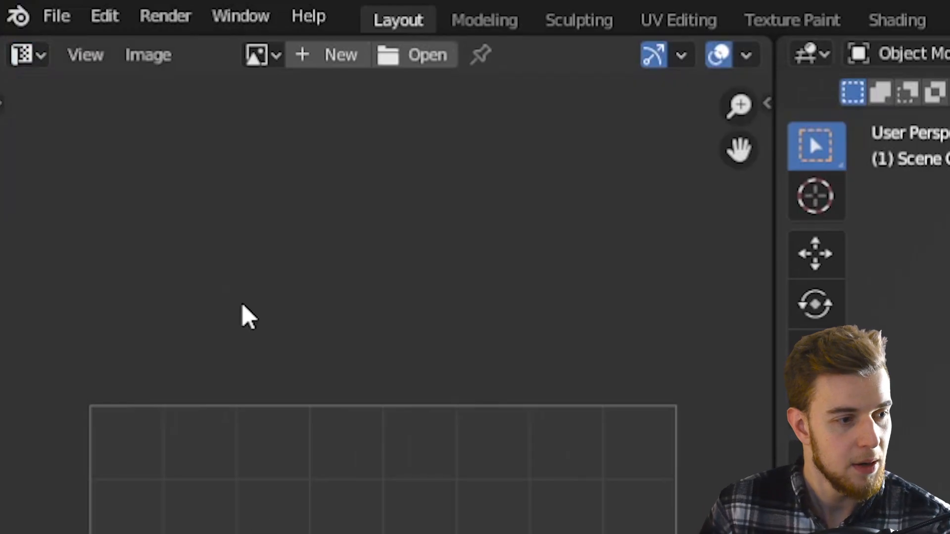
pyautogui.click(262, 55)
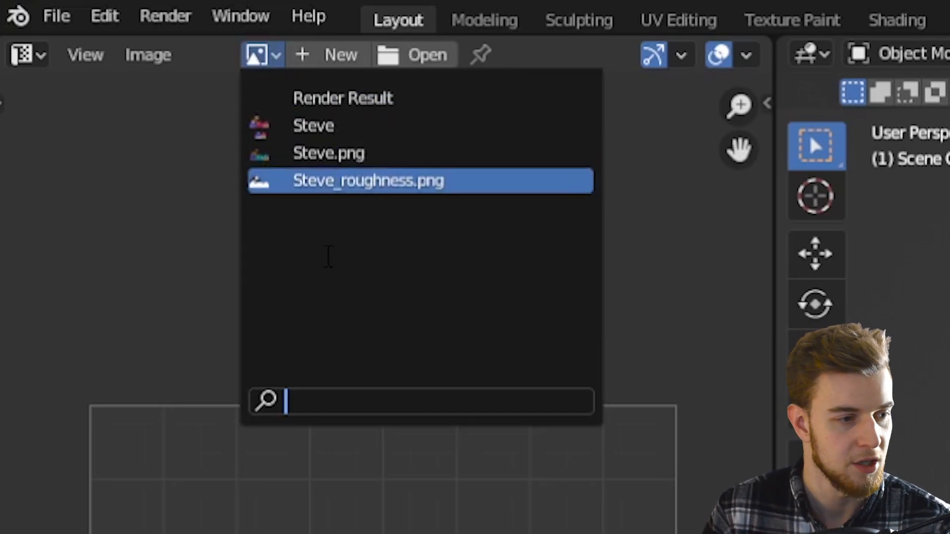
pyautogui.click(318, 125)
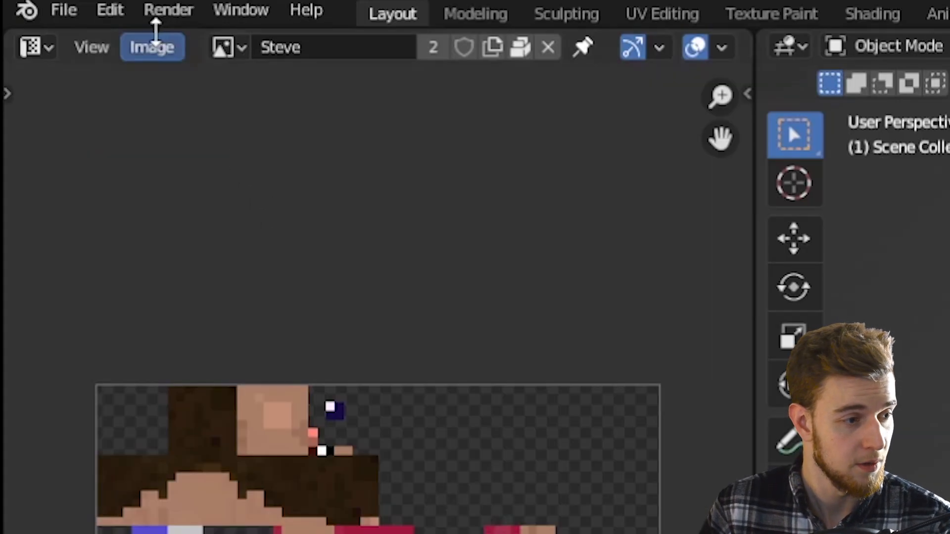
# Unpack the Steve image from the file with the Remove Pack option
pyautogui.click(53, 31)
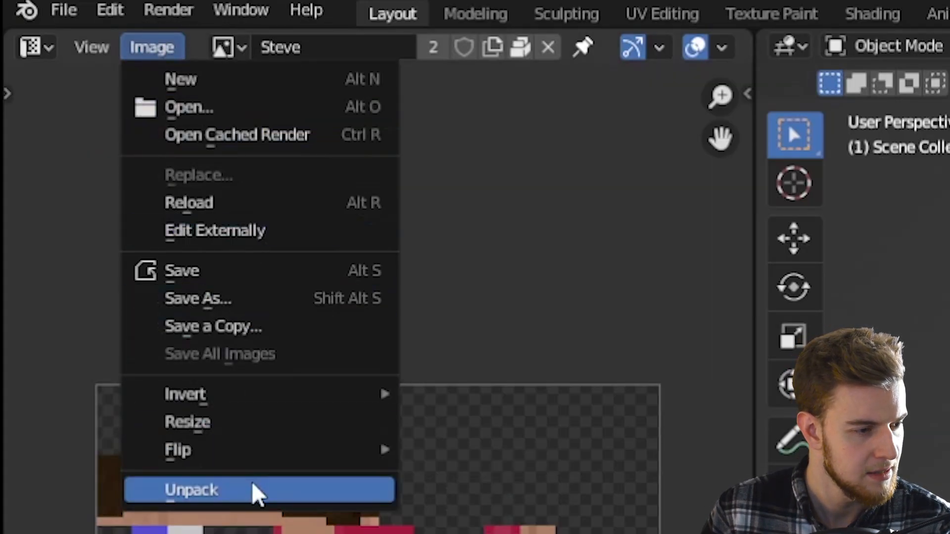
pyautogui.click(230, 500)
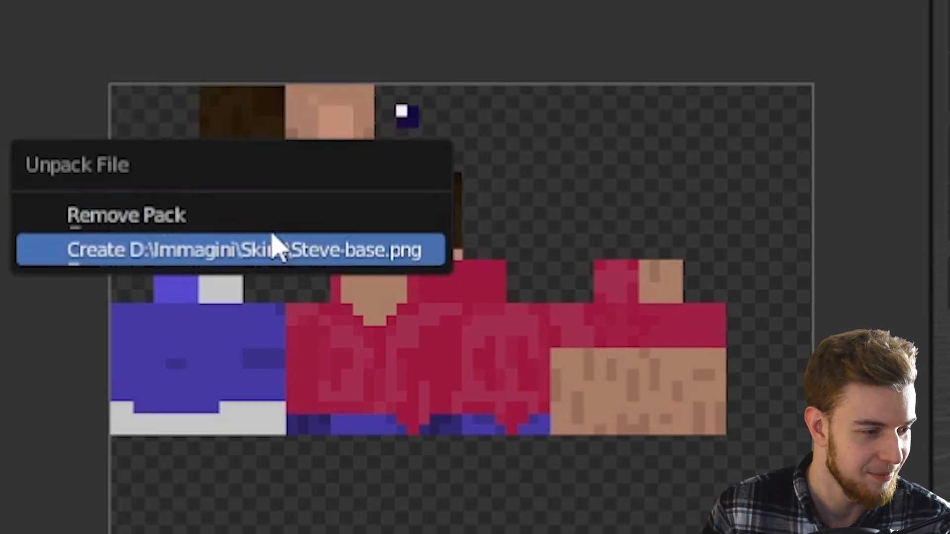
pyautogui.click(253, 214)
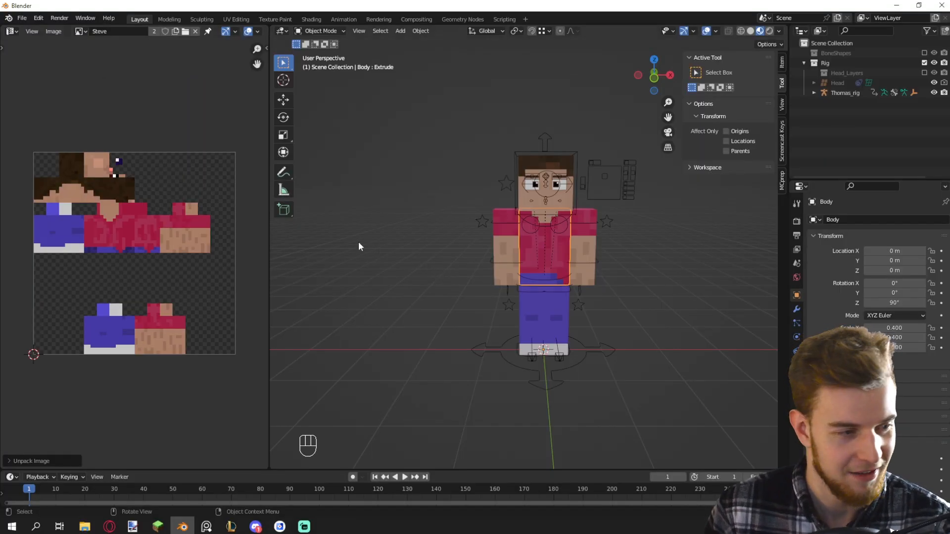
# Replace the Steve image in the UV Editor with SharpWind.png from the ree folder on the Desktop
pyautogui.click(54, 32)
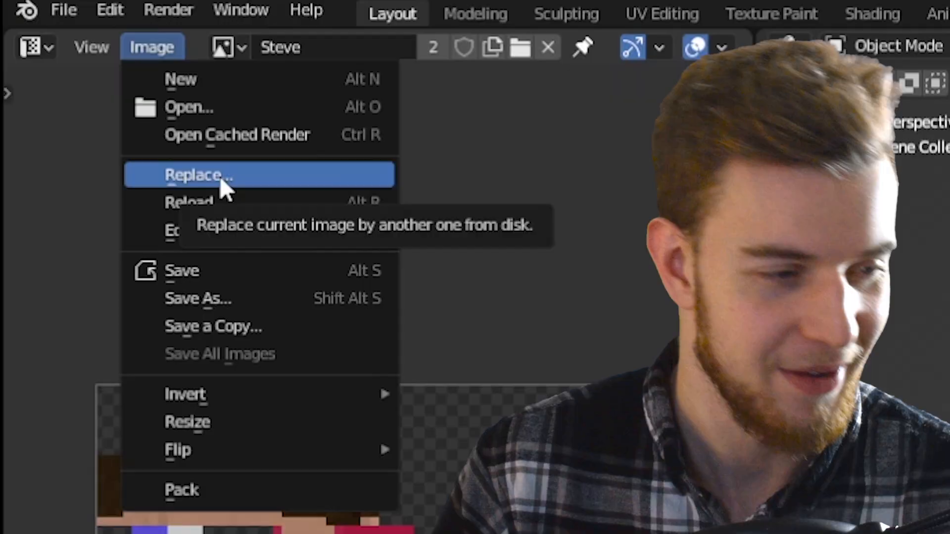
pyautogui.click(219, 176)
pyautogui.click(248, 207)
pyautogui.doubleClick(367, 180)
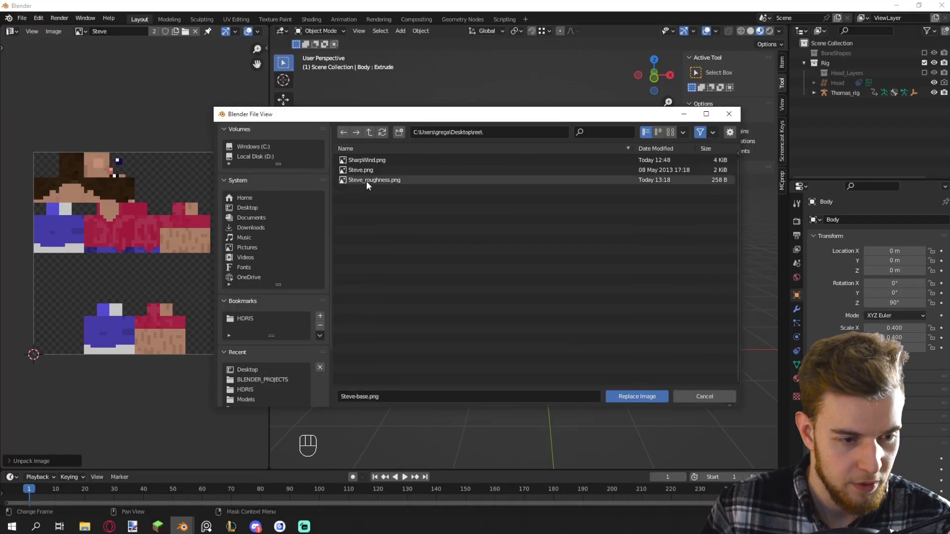
pyautogui.click(364, 159)
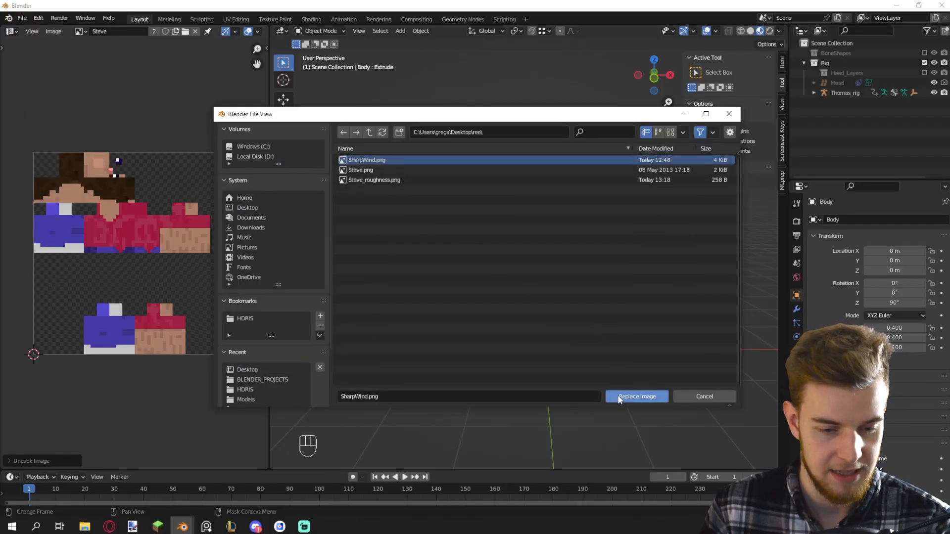
pyautogui.click(637, 397)
pyautogui.scroll(2, 171, 252)
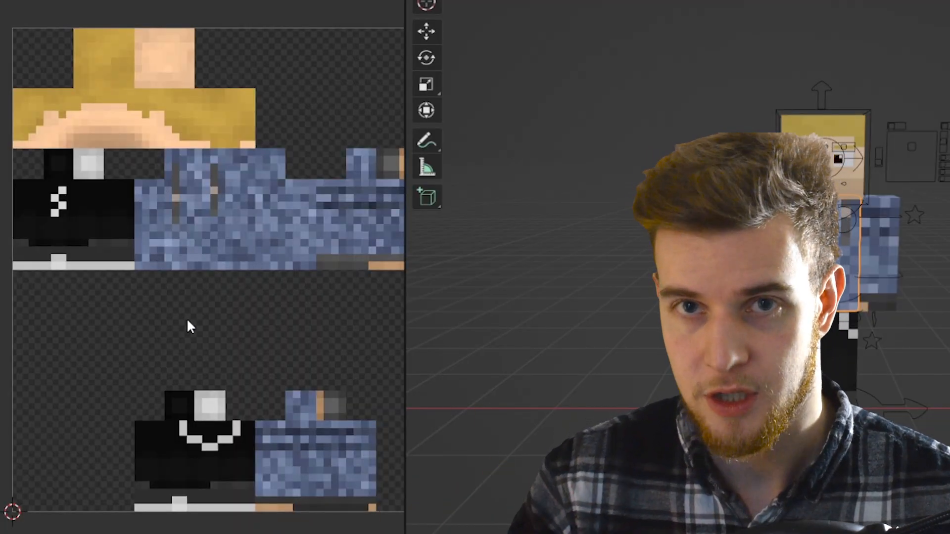
pyautogui.scroll(-2, 186, 318)
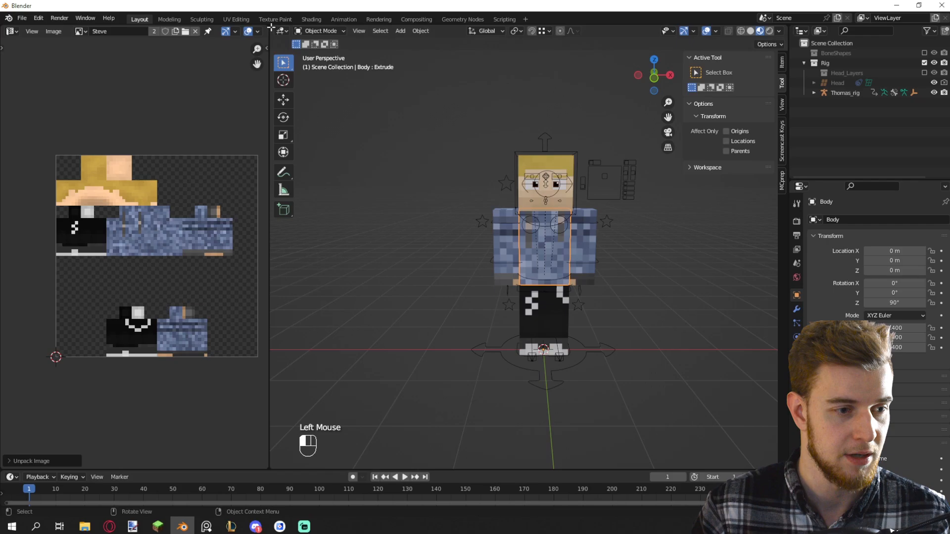
# Close the UV Editor area and frame the re-textured character in the 3D viewport
pyautogui.moveTo(271, 28); pyautogui.dragTo(238, 39)
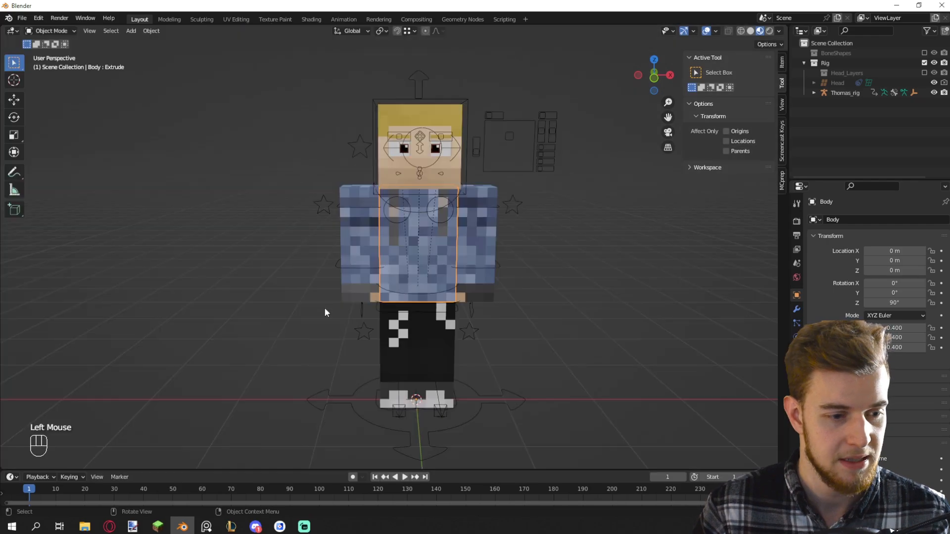
pyautogui.moveTo(324, 307); pyautogui.dragTo(376, 297, button='middle')
pyautogui.doubleClick(425, 262)
pyautogui.press('KP_Decimal')
pyautogui.scroll(-2, 596, 300)
pyautogui.click(596, 304)
pyautogui.moveTo(592, 306); pyautogui.dragTo(469, 238, button='middle')
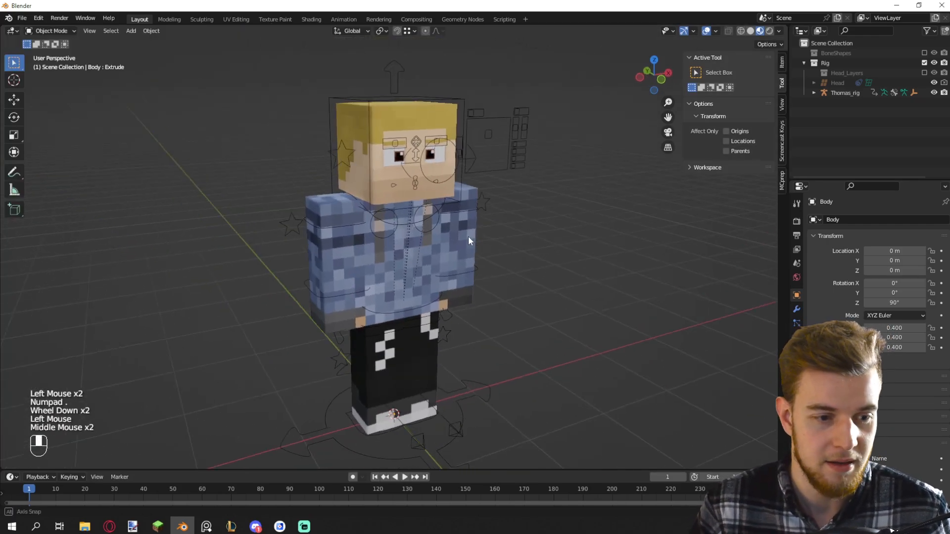
# Select the character's armature and switch it to Pose Mode
pyautogui.click(325, 243)
pyautogui.scroll(-1, 358, 242)
pyautogui.moveTo(326, 242); pyautogui.dragTo(371, 232, button='middle')
pyautogui.hotkey('ctrl', 'Tab')
pyautogui.scroll(1, 372, 232)
pyautogui.moveTo(372, 232); pyautogui.dragTo(370, 210, button='middle')
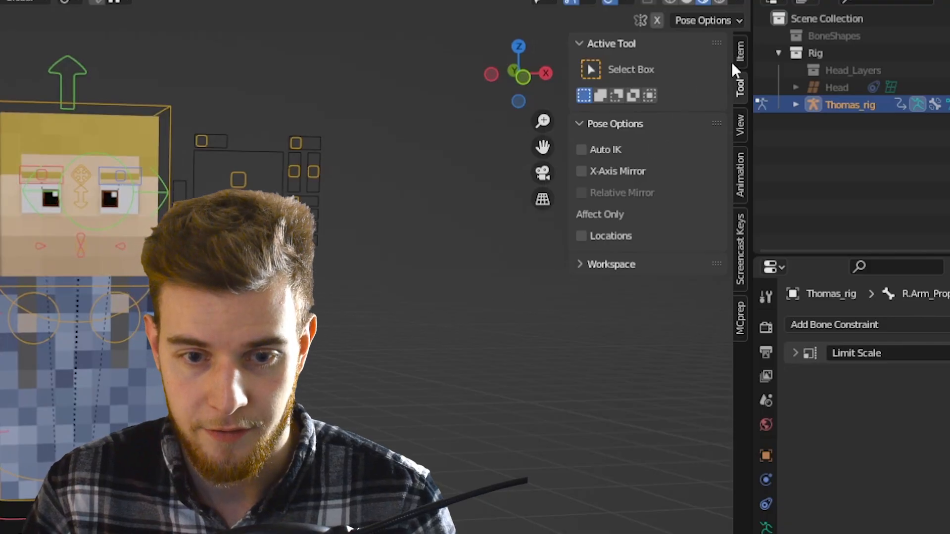
# Show the custom properties of the R.Arm_Properties.005 bone and set AntiLag to 1
pyautogui.click(739, 53)
pyautogui.click(578, 327)
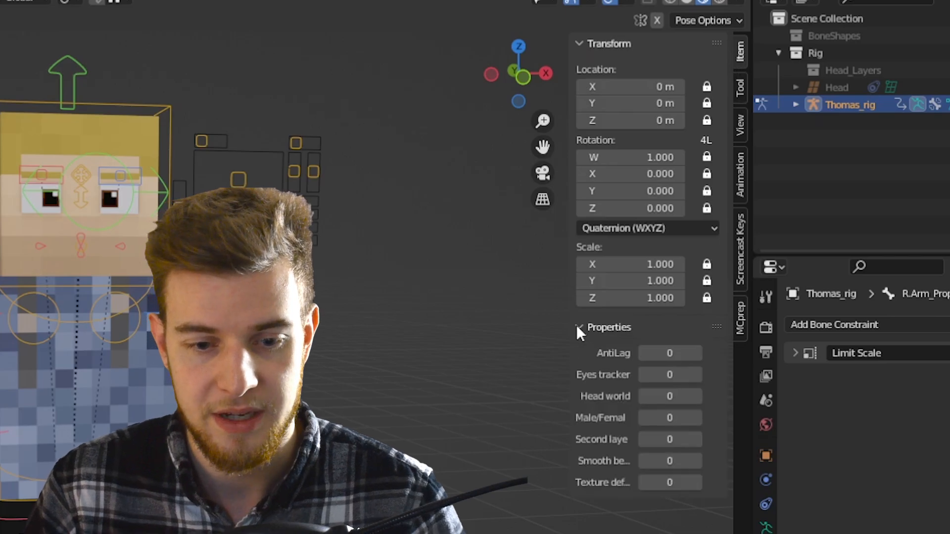
pyautogui.moveTo(670, 355); pyautogui.dragTo(687, 354)
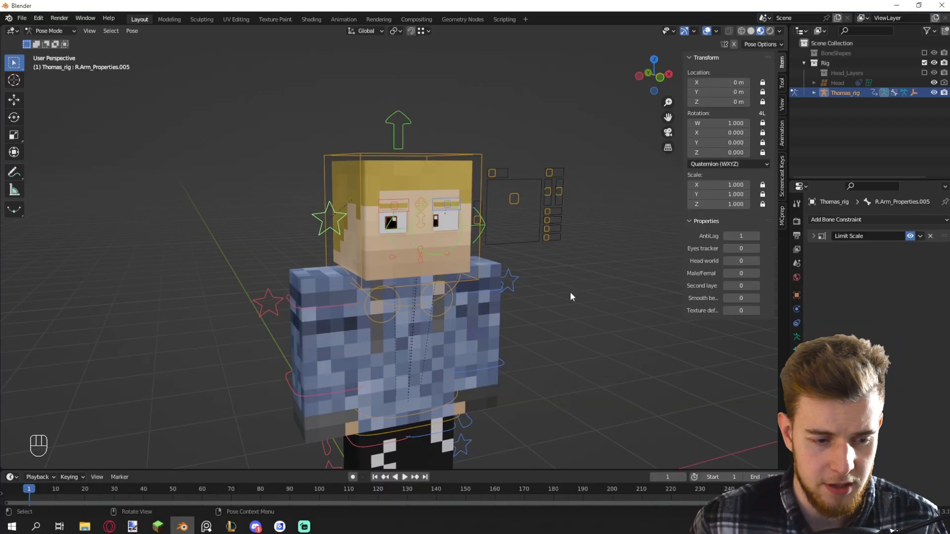
# Try the rig's Male/Female property and set its Second layer property to 1
pyautogui.scroll(-2, 570, 292)
pyautogui.moveTo(570, 293); pyautogui.dragTo(524, 288, button='middle')
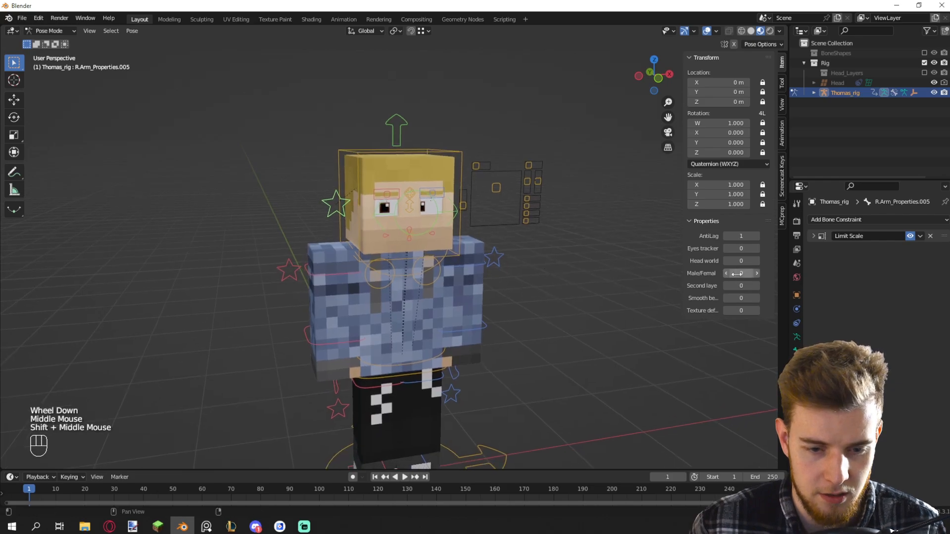
pyautogui.moveTo(658, 327); pyautogui.dragTo(673, 328)
pyautogui.scroll(1, 499, 279)
pyautogui.keyDown('shift'); pyautogui.moveTo(513, 292); pyautogui.dragTo(396, 221, button='middle'); pyautogui.keyUp('shift')
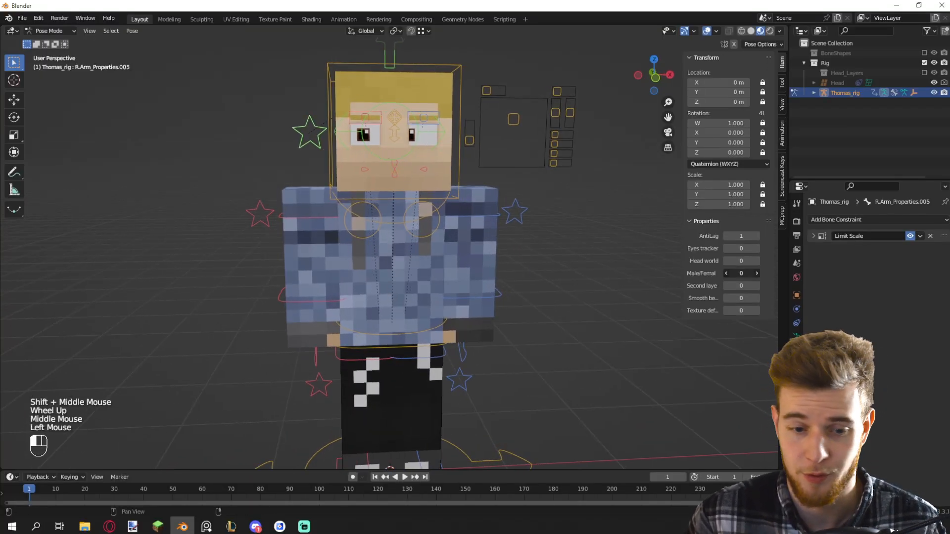
pyautogui.moveTo(539, 250); pyautogui.dragTo(592, 272, button='middle')
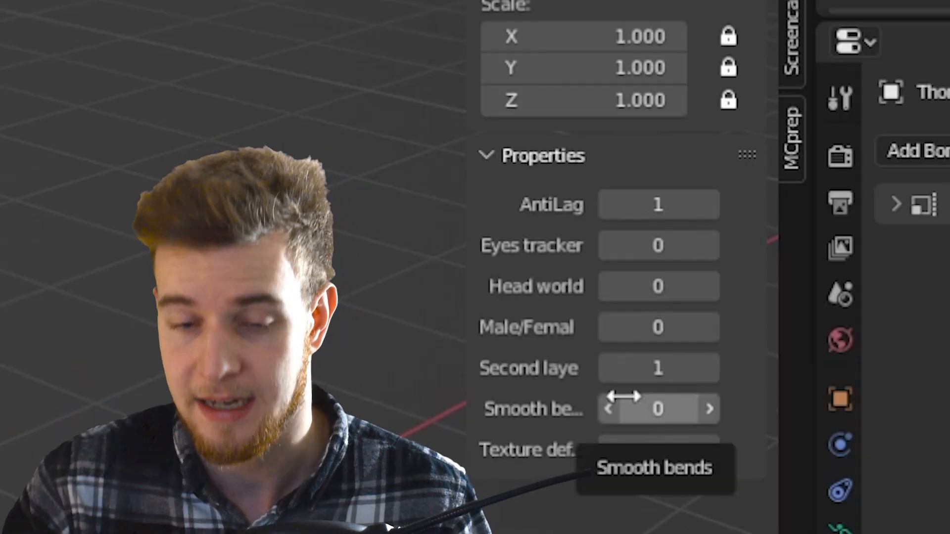
pyautogui.click(604, 382)
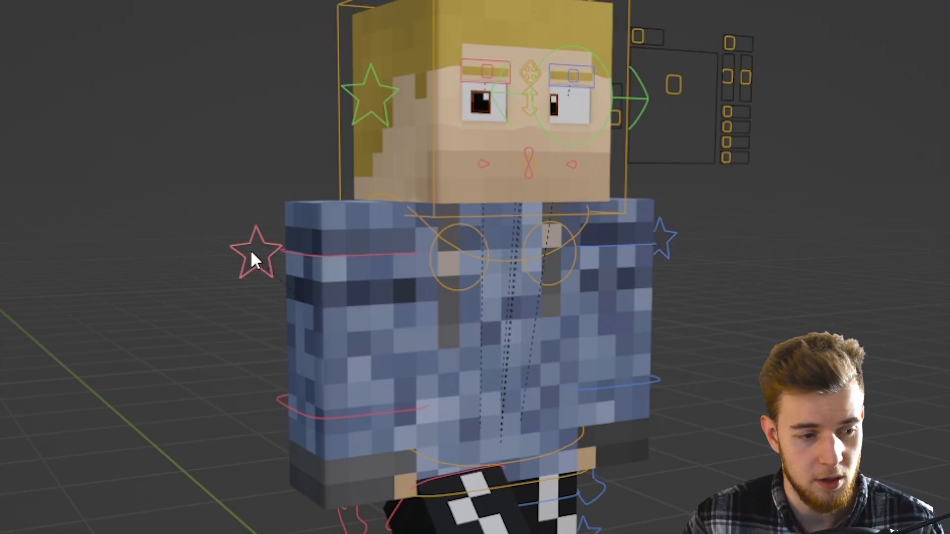
# Try the right arm's Fingers property at 1 and pick the finger controls on the hand
pyautogui.scroll(1, 485, 256)
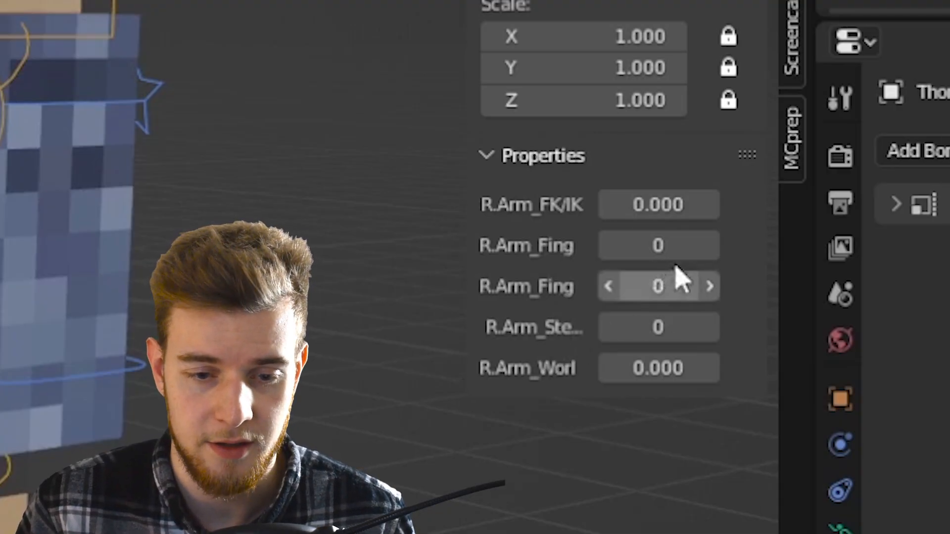
pyautogui.moveTo(673, 248); pyautogui.dragTo(697, 249)
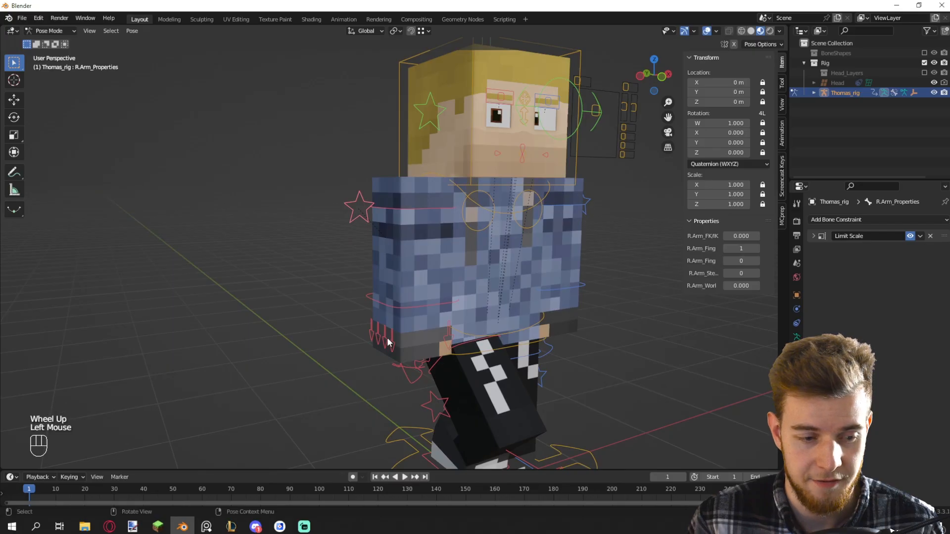
pyautogui.click(387, 338)
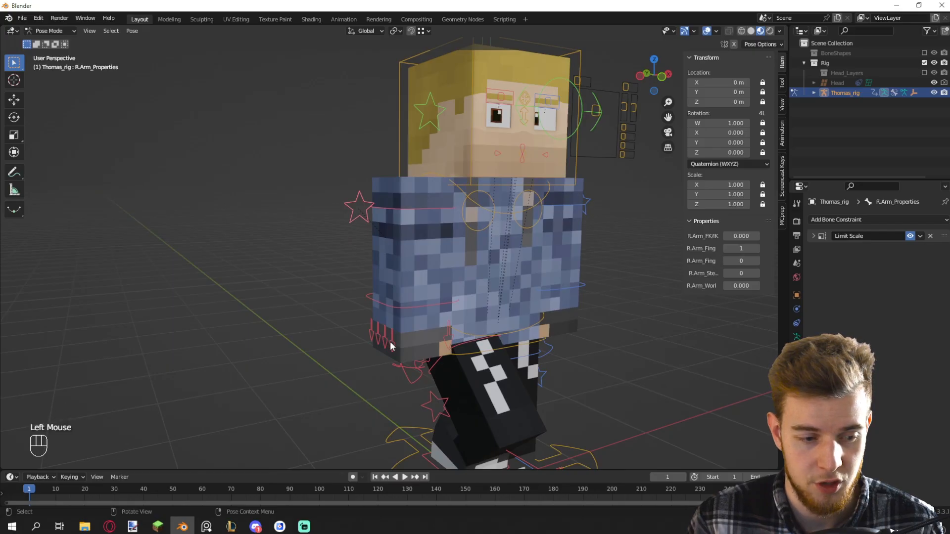
pyautogui.click(390, 341)
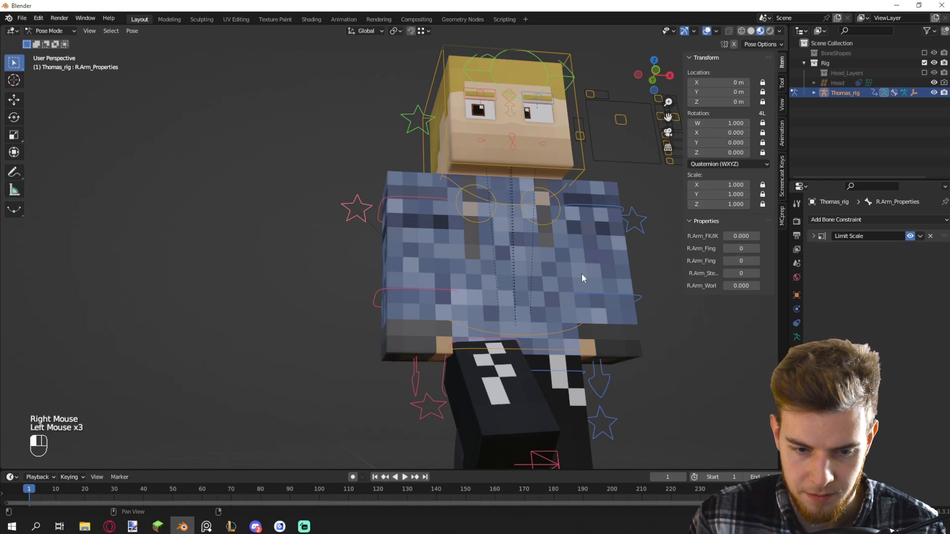
# Try out the R.Arm_Steve property of the right arm
pyautogui.moveTo(582, 275); pyautogui.dragTo(608, 303, button='middle')
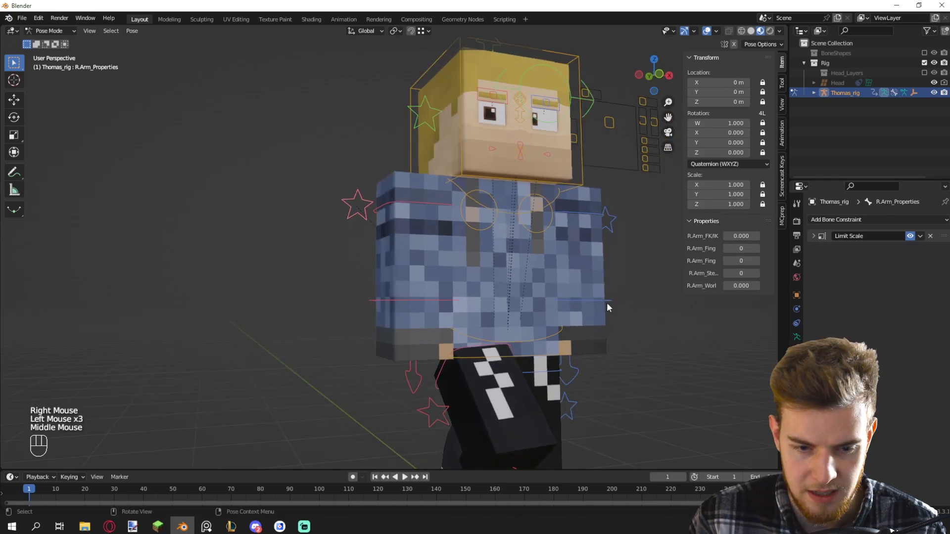
pyautogui.moveTo(680, 275); pyautogui.dragTo(748, 274)
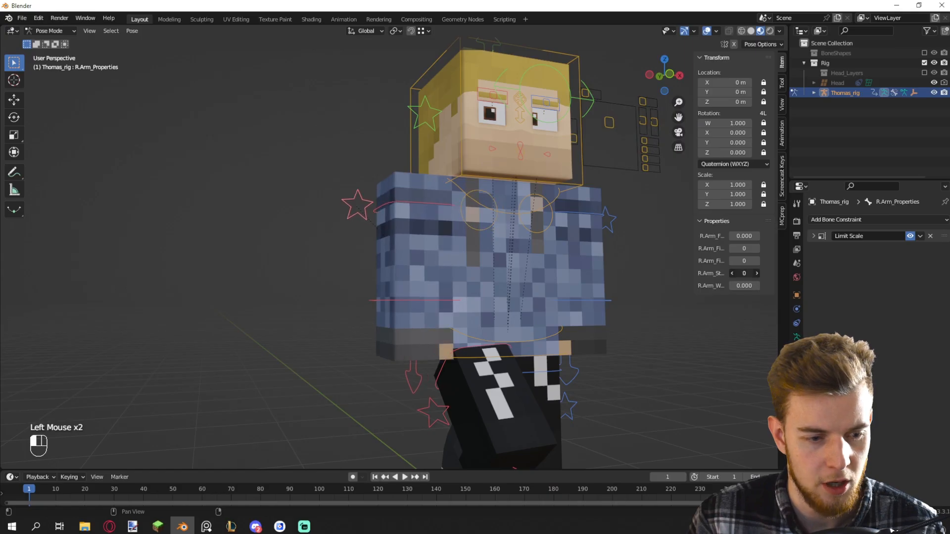
pyautogui.moveTo(744, 274); pyautogui.dragTo(753, 274)
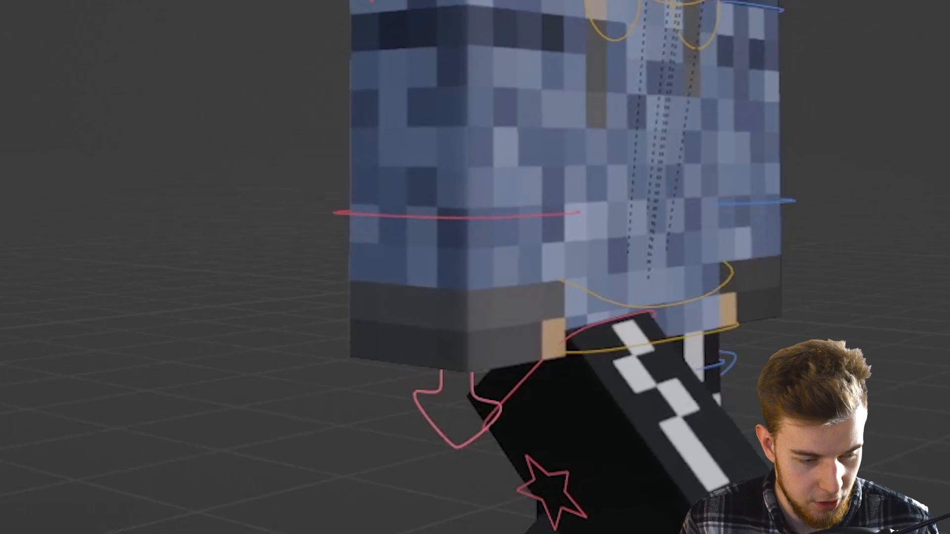
# Try bending the right forearm at the elbow
pyautogui.press('r')
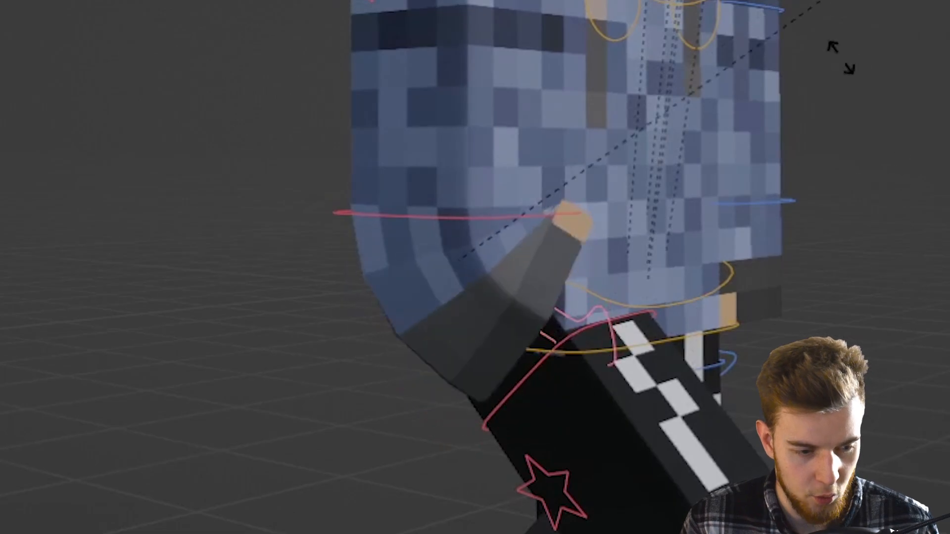
pyautogui.rightClick(841, 59)
pyautogui.moveTo(686, 369); pyautogui.dragTo(399, 18, button='middle')
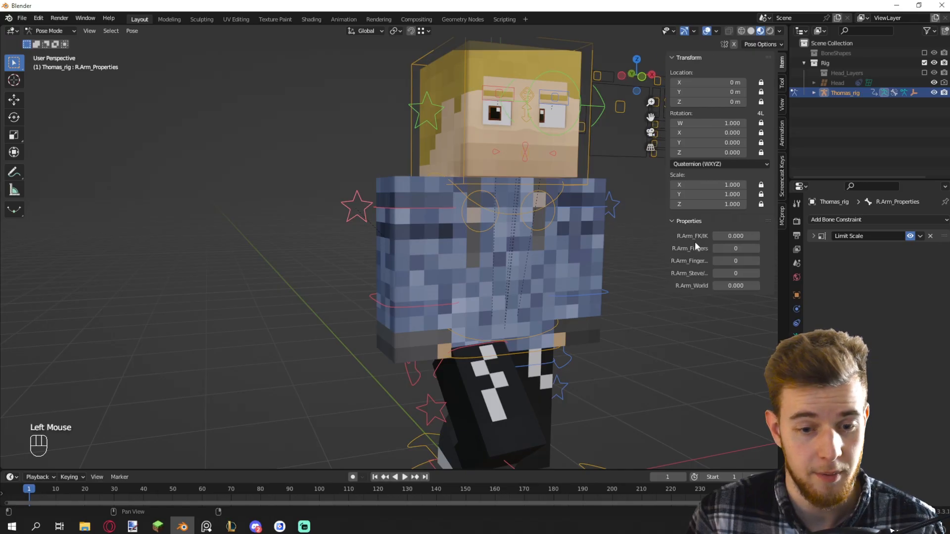
# Try raising R.Arm_FK/IK to switch the right arm to IK and moving its hand control
pyautogui.moveTo(736, 236); pyautogui.dragTo(756, 236)
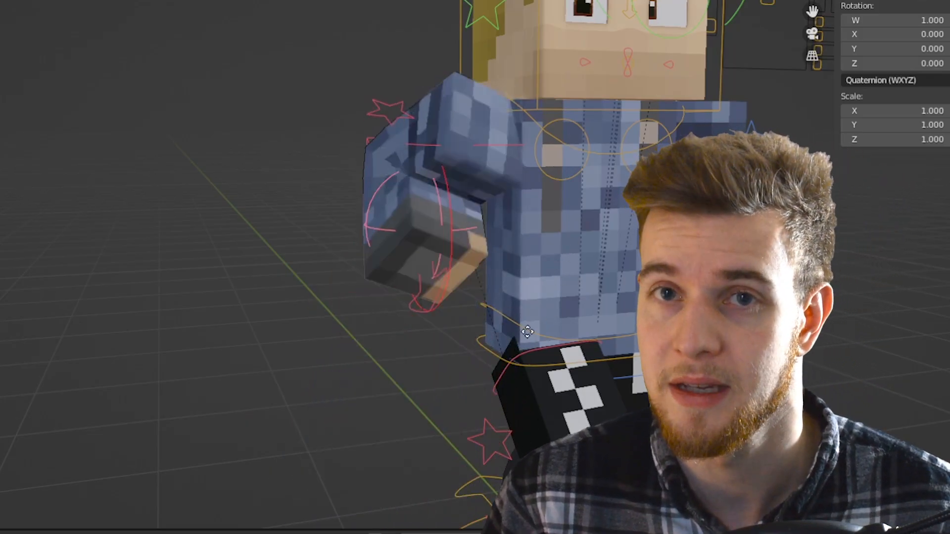
pyautogui.rightClick(530, 393)
pyautogui.click(382, 145)
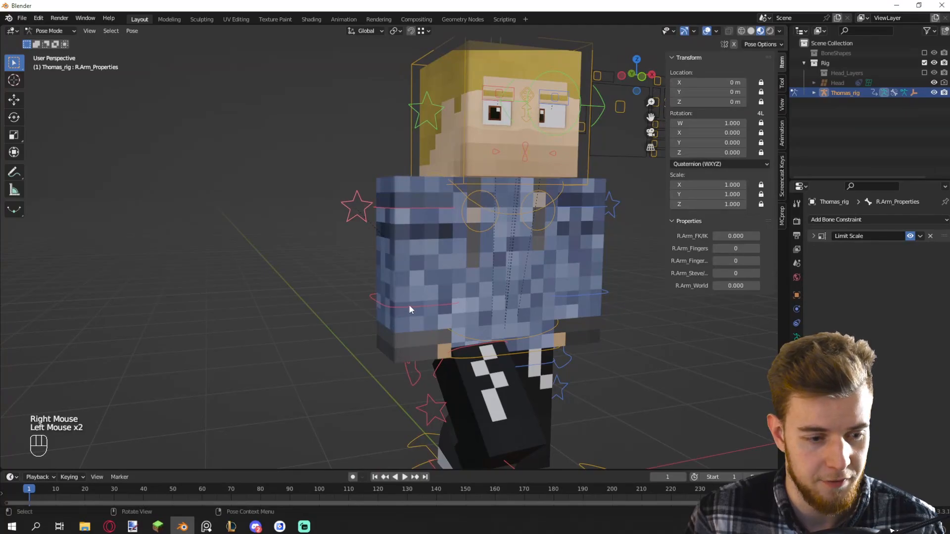
# Try rotating the right arm's lower control in FK mode
pyautogui.click(408, 309)
pyautogui.moveTo(409, 309); pyautogui.dragTo(475, 296, button='middle')
pyautogui.press('r')
pyautogui.rightClick(490, 164)
# Move the raised foot's FootCtrl.L.002 control back down to the ground beside the other foot
pyautogui.scroll(-2, 490, 164)
pyautogui.keyDown('shift'); pyautogui.moveTo(460, 342); pyautogui.dragTo(506, 268, button='middle'); pyautogui.keyUp('shift')
pyautogui.scroll(1, 421, 316)
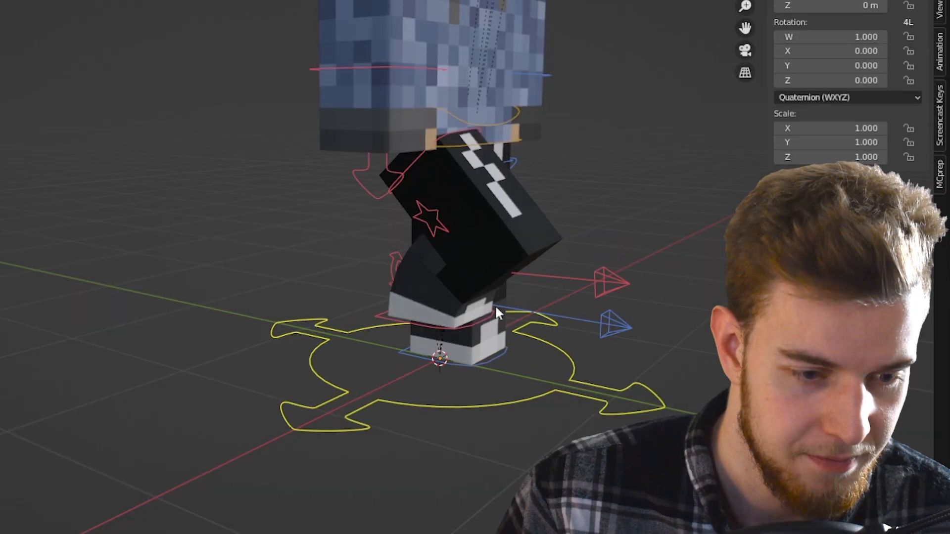
pyautogui.click(423, 314)
pyautogui.press('g')
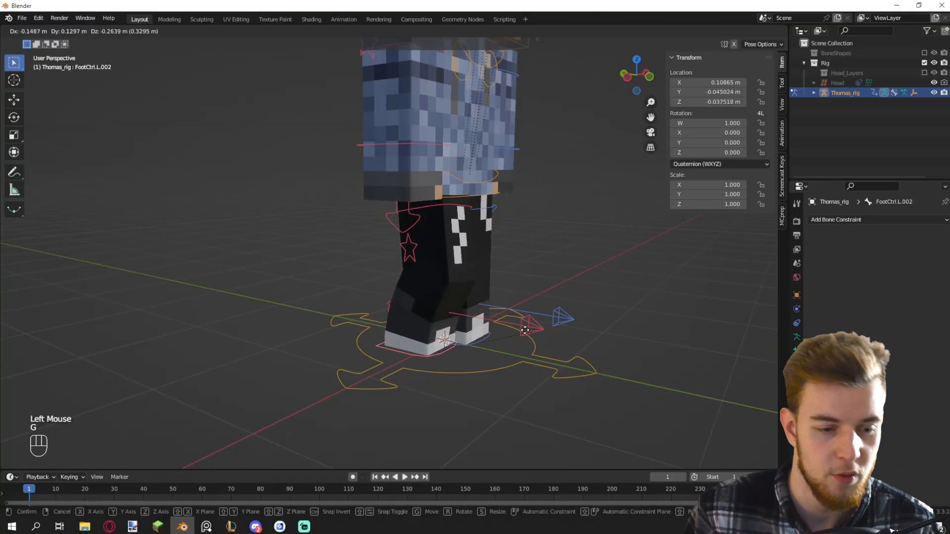
pyautogui.scroll(-3, 539, 284)
pyautogui.moveTo(538, 284); pyautogui.dragTo(489, 262, button='middle')
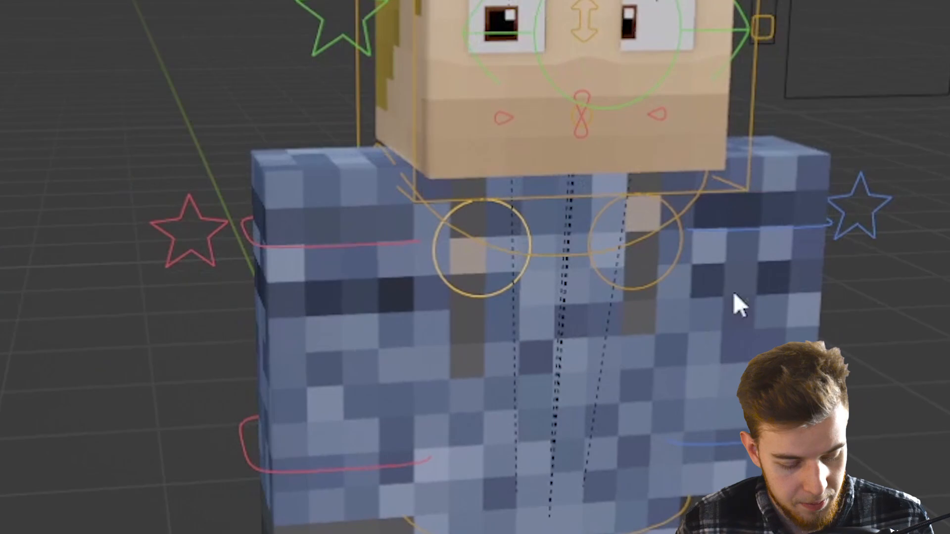
# Try rotating the circular Bone.048 control on the chest
pyautogui.press('r')
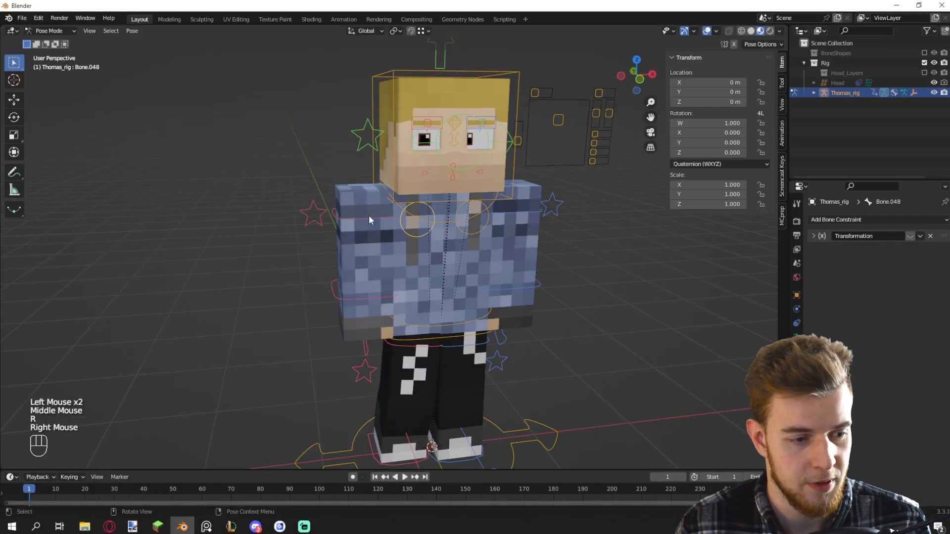
pyautogui.rightClick(464, 230)
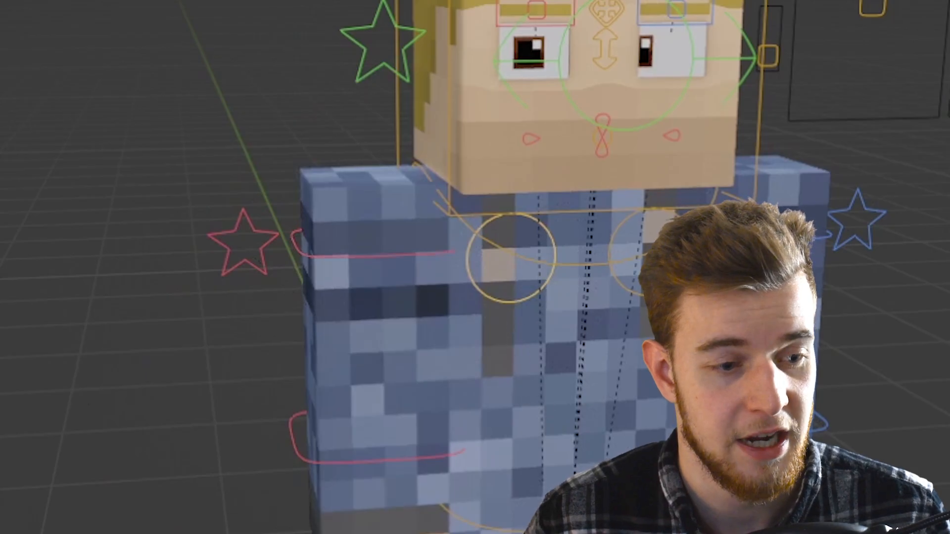
pyautogui.press('r')
pyautogui.rightClick(611, 220)
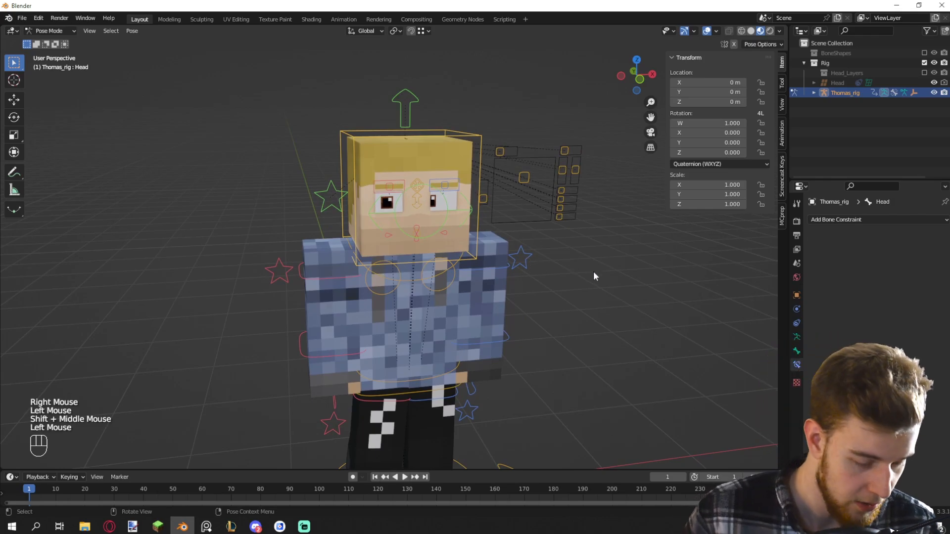
# Try rotating the Head bone and moving the Head_squash control downward
pyautogui.press('r')
pyautogui.rightClick(530, 287)
pyautogui.press('g')
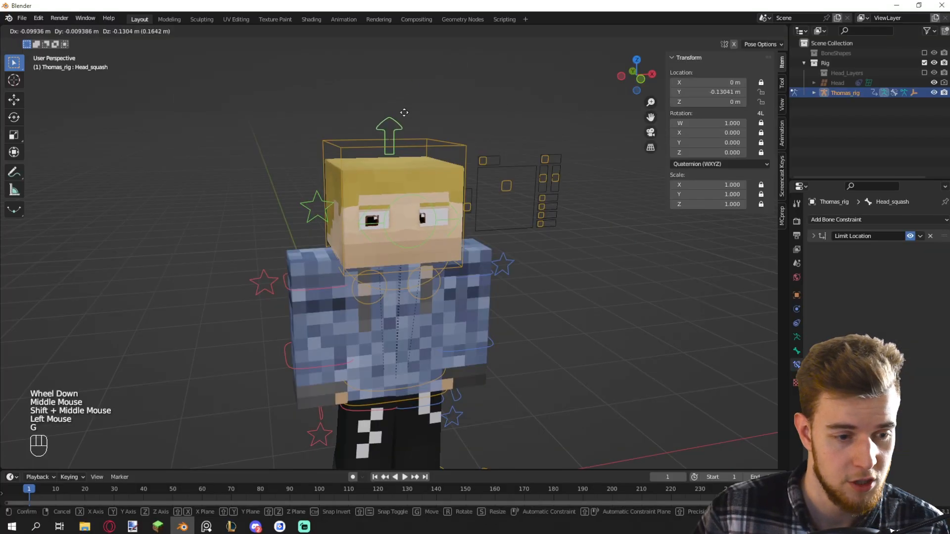
pyautogui.rightClick(467, 217)
# Try rotating the curved upper-body control below the head and the Waist bone
pyautogui.scroll(-1, 467, 217)
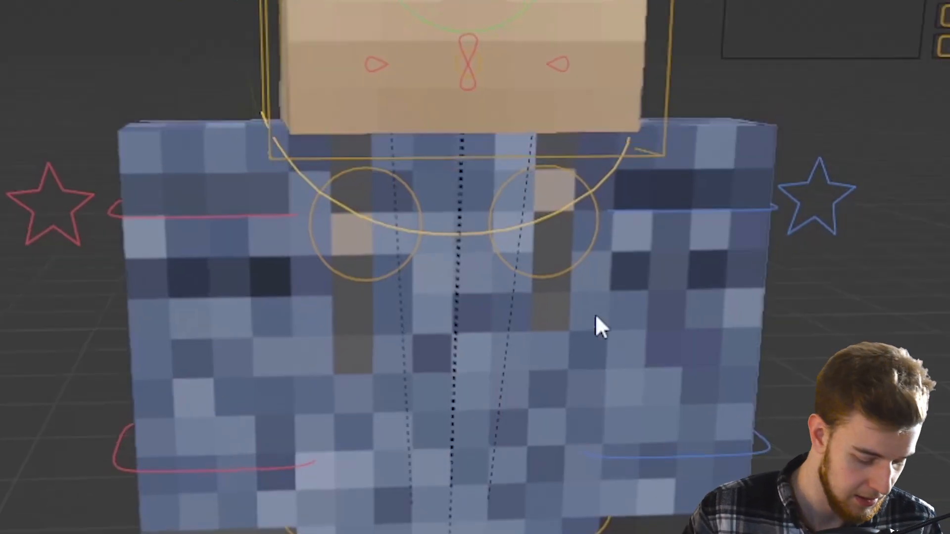
pyautogui.press('r')
pyautogui.rightClick(567, 201)
pyautogui.moveTo(567, 205); pyautogui.dragTo(416, 280, button='middle')
pyautogui.click(415, 281)
pyautogui.press('r')
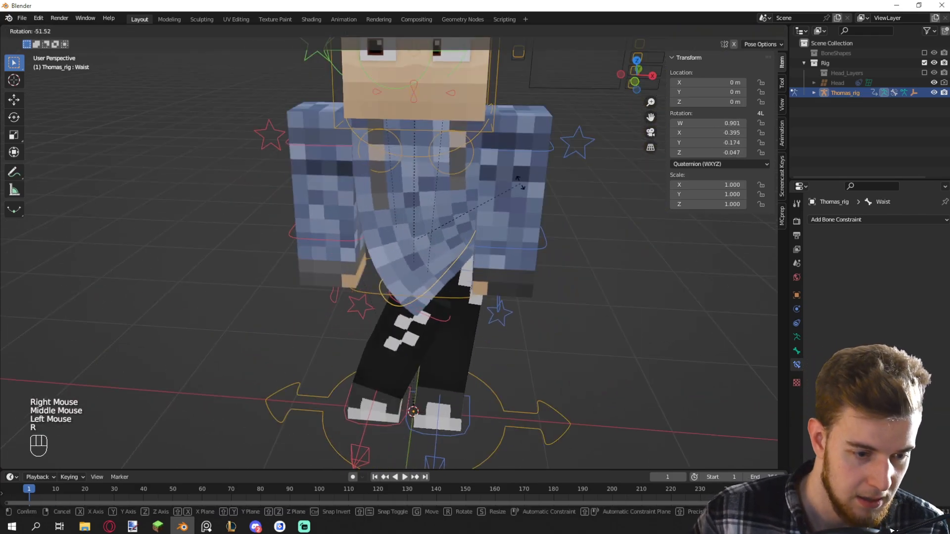
pyautogui.rightClick(517, 171)
# Try rotating the Lower_body bone at the hips
pyautogui.click(474, 296)
pyautogui.press('r')
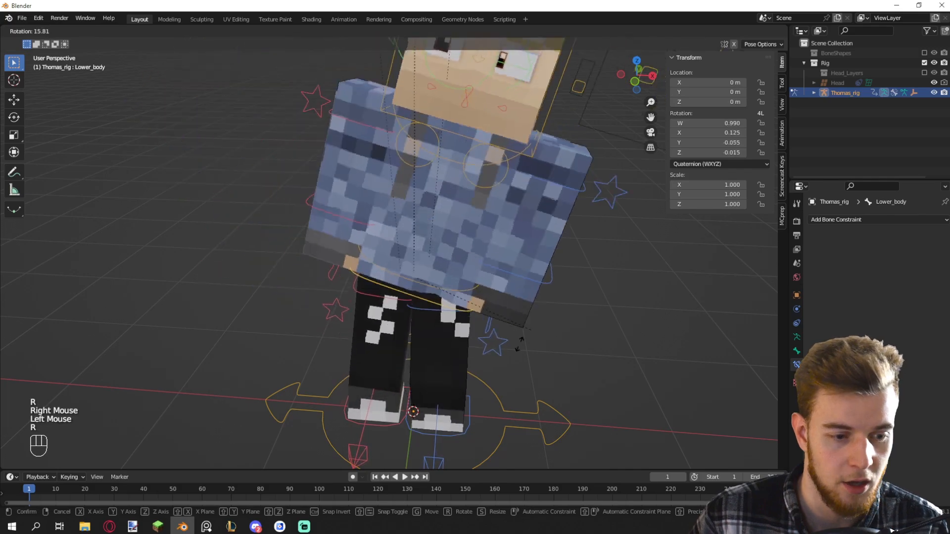
pyautogui.rightClick(553, 252)
# Try the L.Leg.001 leg bone and moving the FootCtrl.L.002 foot control
pyautogui.moveTo(553, 252); pyautogui.dragTo(470, 237, button='middle')
pyautogui.keyDown('shift'); pyautogui.moveTo(470, 238); pyautogui.dragTo(391, 257, button='middle'); pyautogui.keyUp('shift')
pyautogui.click(385, 253)
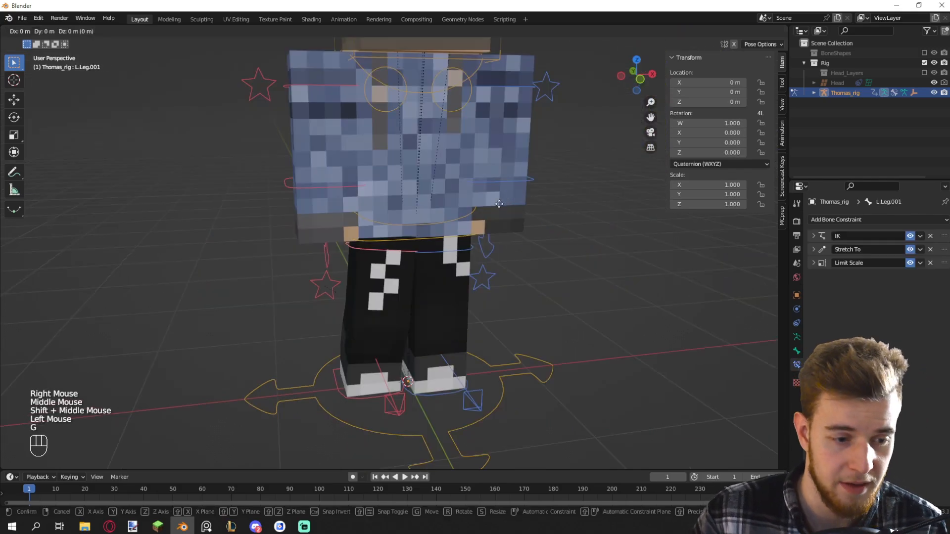
pyautogui.press('r')
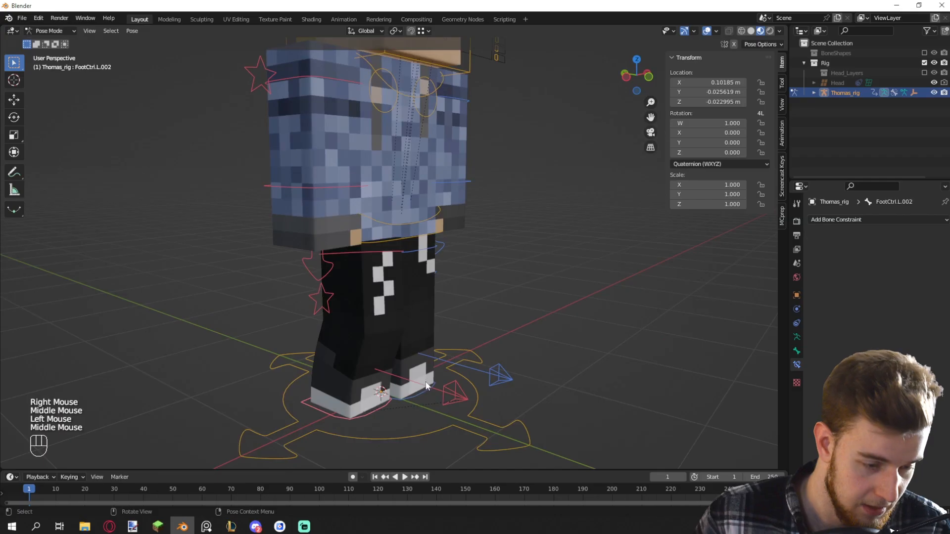
pyautogui.press('g')
pyautogui.rightClick(477, 348)
# Try moving the whole character with the Root2 control on the ground
pyautogui.click(468, 384)
pyautogui.press('g')
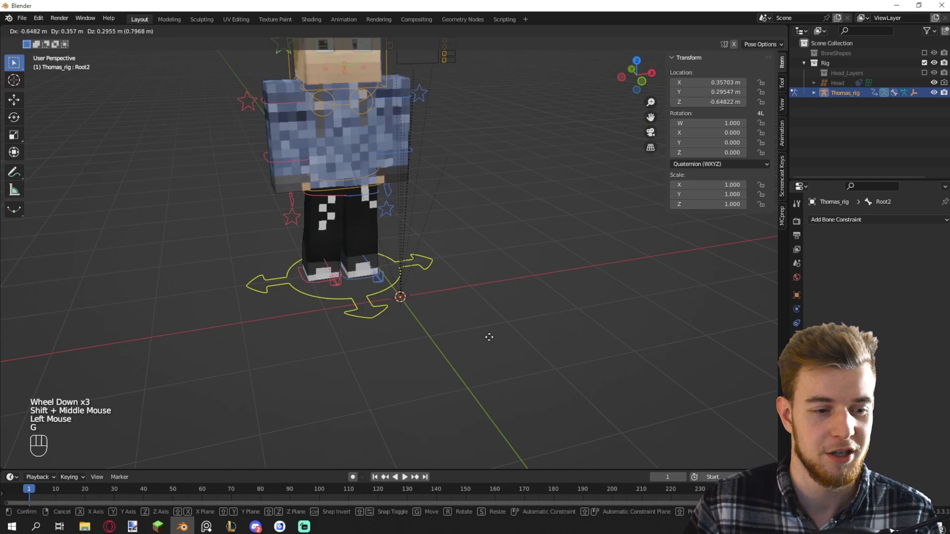
pyautogui.rightClick(489, 337)
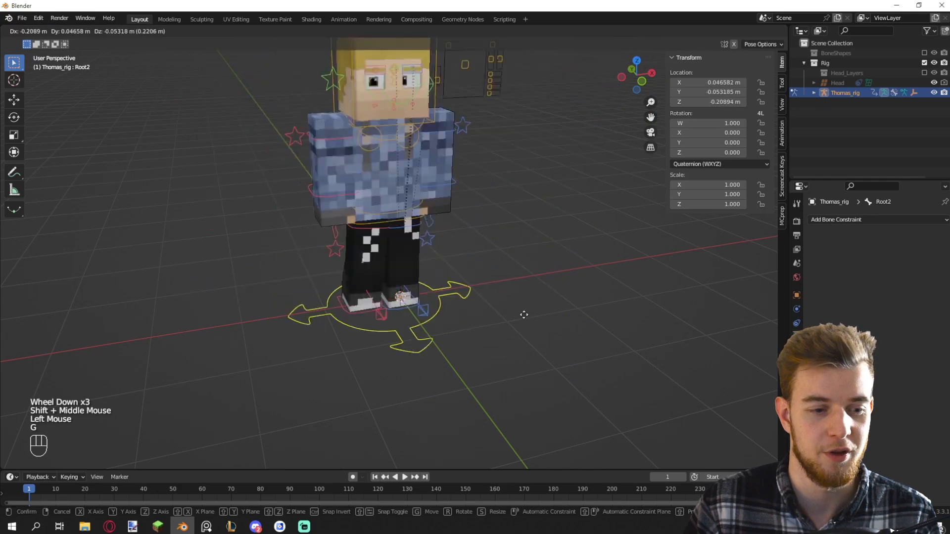
# Switch to Object Mode, select the Eyes object and show its material nodes in a Shader Editor beside the viewport
pyautogui.keyDown('shift'); pyautogui.moveTo(523, 314); pyautogui.dragTo(480, 271, button='middle'); pyautogui.keyUp('shift')
pyautogui.scroll(2, 456, 287)
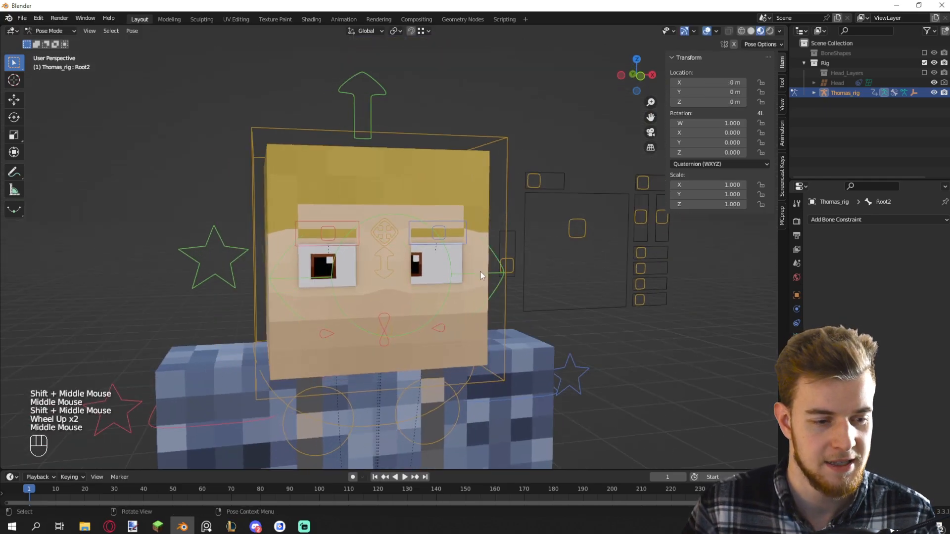
pyautogui.hotkey('ctrl', 'Tab')
pyautogui.click(313, 264)
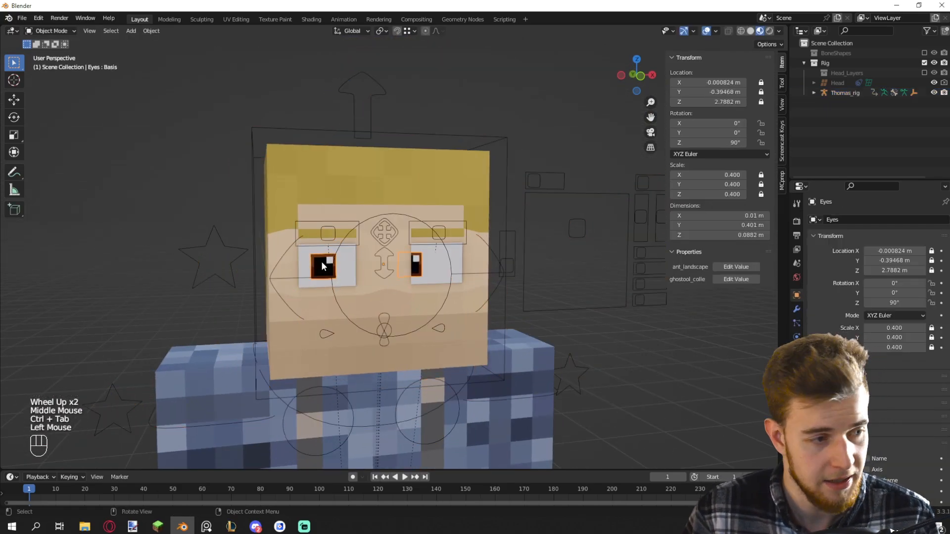
pyautogui.moveTo(3, 37); pyautogui.dragTo(250, 148)
pyautogui.click(11, 31)
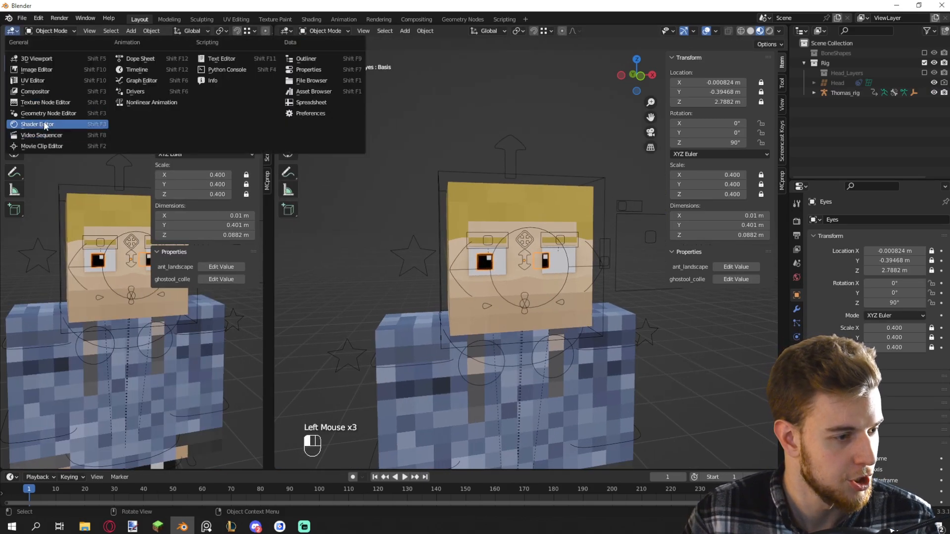
pyautogui.click(49, 126)
pyautogui.scroll(8, 144, 252)
pyautogui.moveTo(84, 210); pyautogui.dragTo(11, 162, button='middle')
pyautogui.scroll(3, 518, 307)
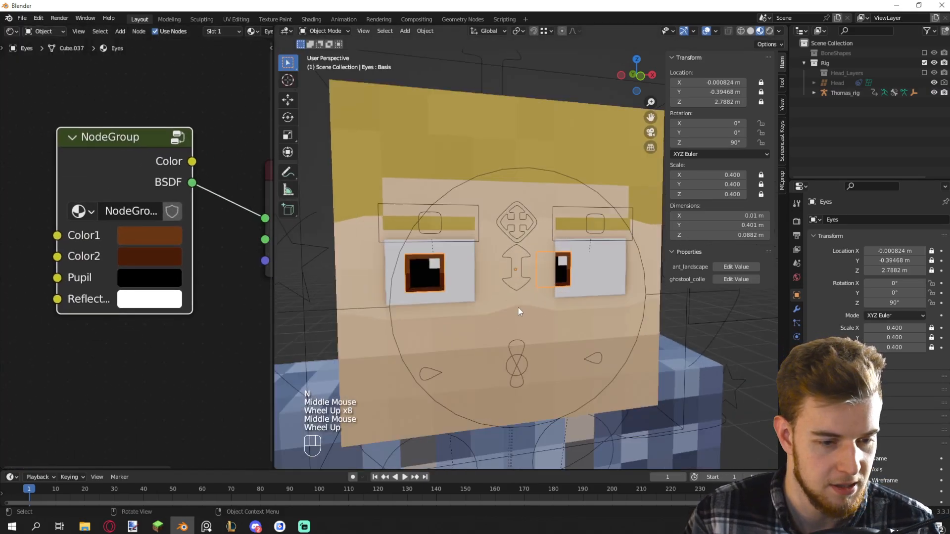
# Set Color1 of the eyes' node group to light blue
pyautogui.scroll(-1, 518, 307)
pyautogui.keyDown('shift'); pyautogui.moveTo(518, 308); pyautogui.dragTo(330, 267, button='middle'); pyautogui.keyUp('shift')
pyautogui.moveTo(142, 218); pyautogui.dragTo(119, 199, button='middle')
pyautogui.click(118, 217)
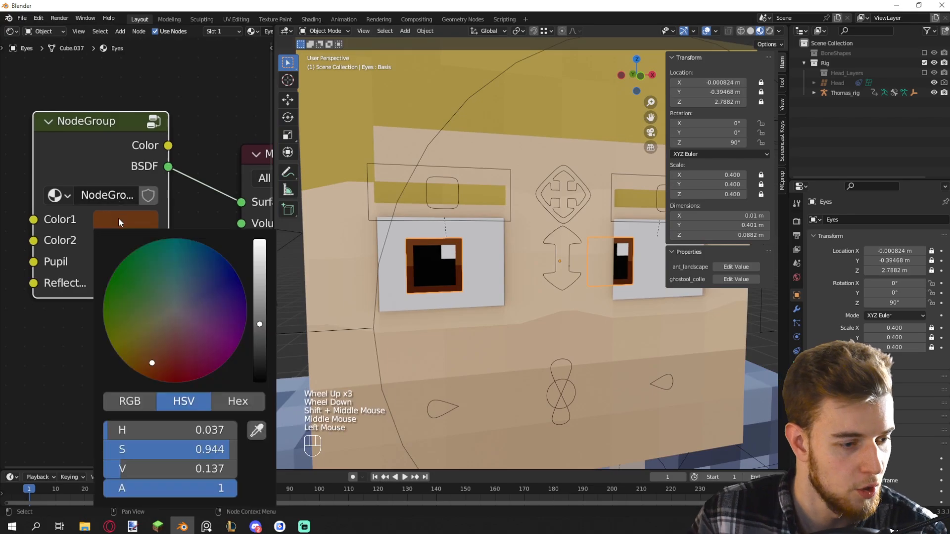
pyautogui.moveTo(260, 324); pyautogui.dragTo(260, 253)
pyautogui.click(184, 278)
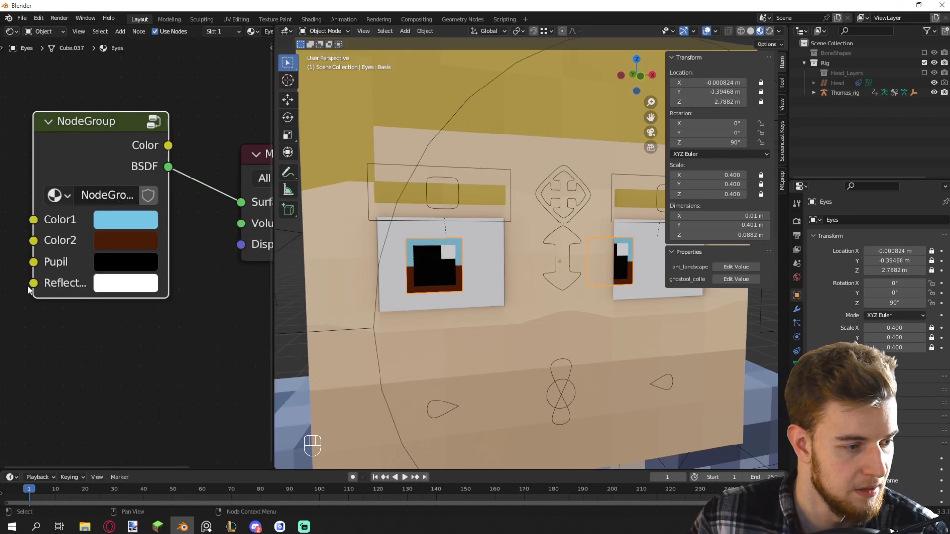
# Copy the light blue of Color1 to Color2 in the eyes' node group and darken it slightly
pyautogui.click(29, 291)
pyautogui.click(147, 237)
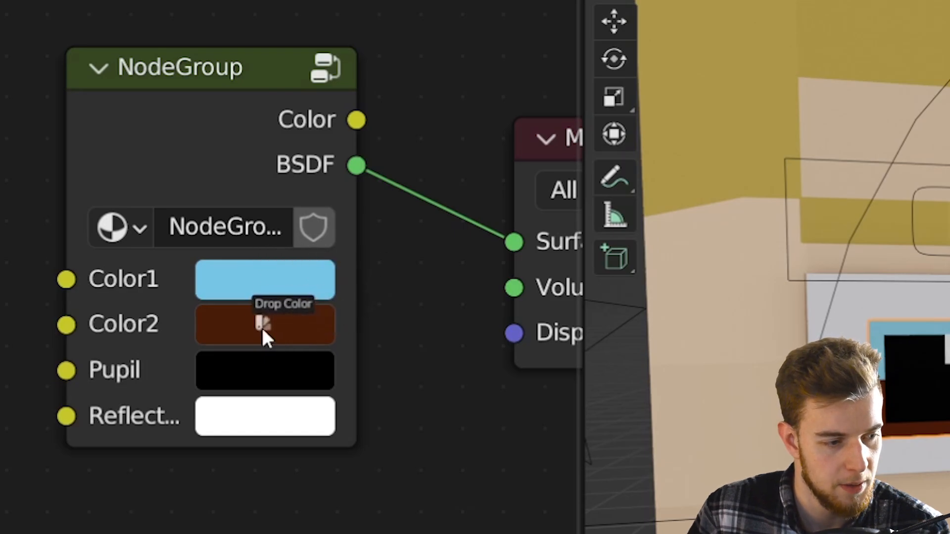
pyautogui.click(272, 328)
pyautogui.moveTo(374, 195); pyautogui.dragTo(372, 232)
# Try a saturated red and a darker value for the reflection colour of the eyes' node group
pyautogui.scroll(-2, 187, 339)
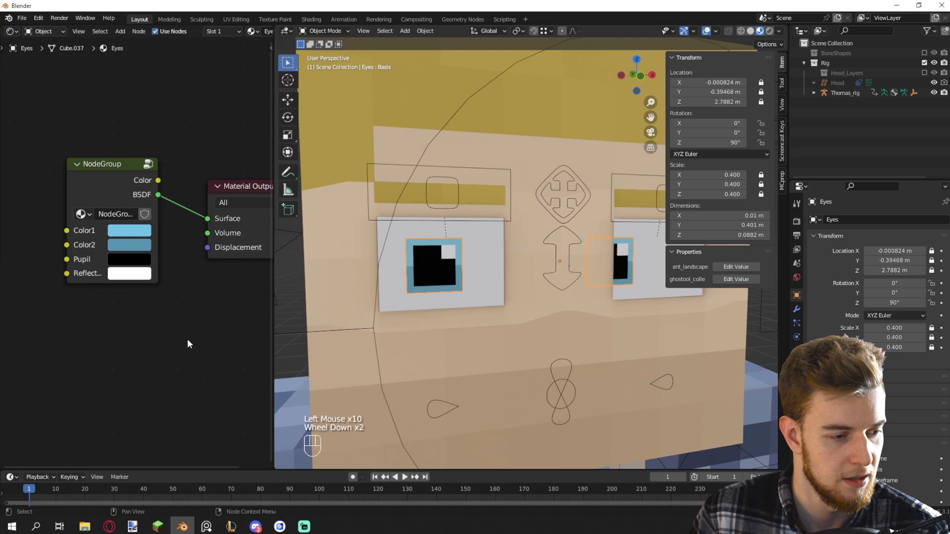
pyautogui.click(137, 274)
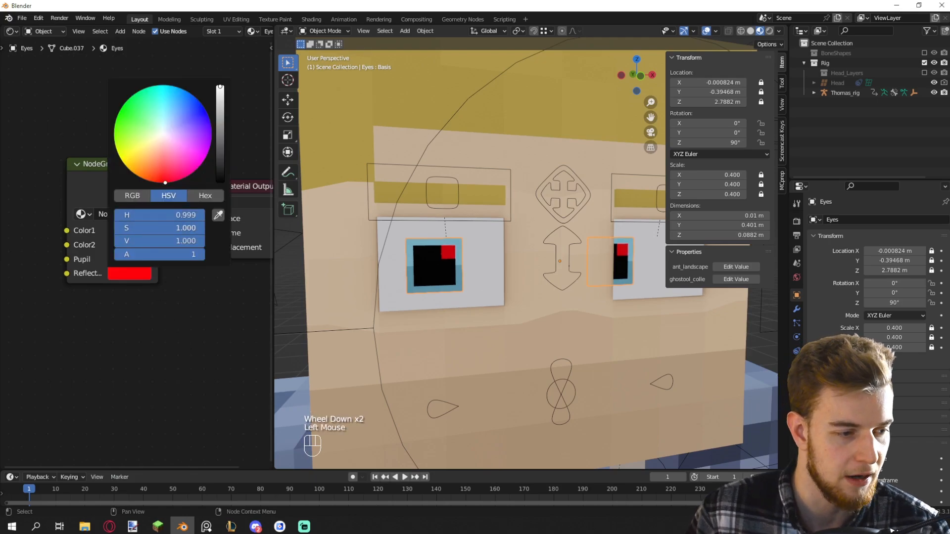
pyautogui.moveTo(220, 87); pyautogui.dragTo(221, 182)
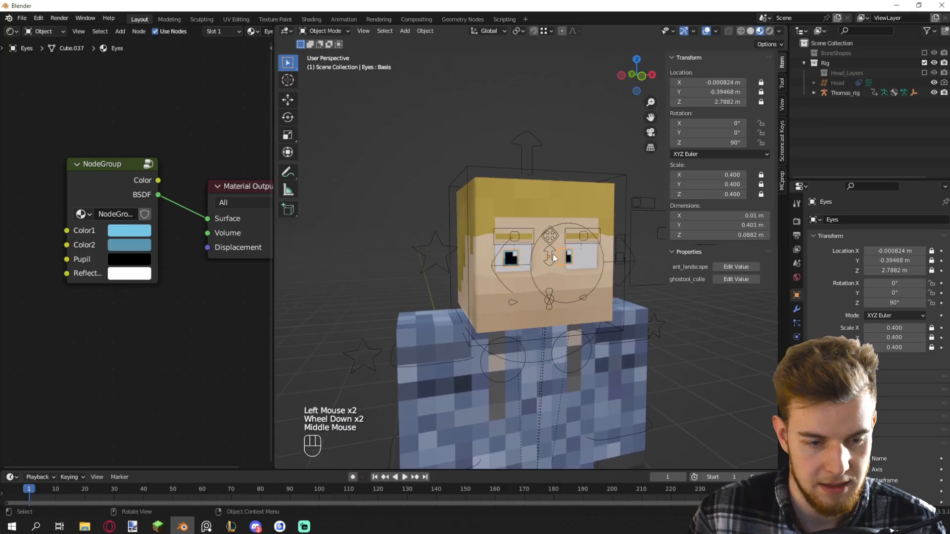
# Select the Thomas_rig armature and return it to Pose Mode
pyautogui.moveTo(553, 253); pyautogui.dragTo(556, 280, button='middle')
pyautogui.doubleClick(519, 235)
pyautogui.hotkey('ctrl', 'Tab')
pyautogui.keyDown('shift'); pyautogui.moveTo(539, 244); pyautogui.dragTo(519, 226, button='middle'); pyautogui.keyUp('shift')
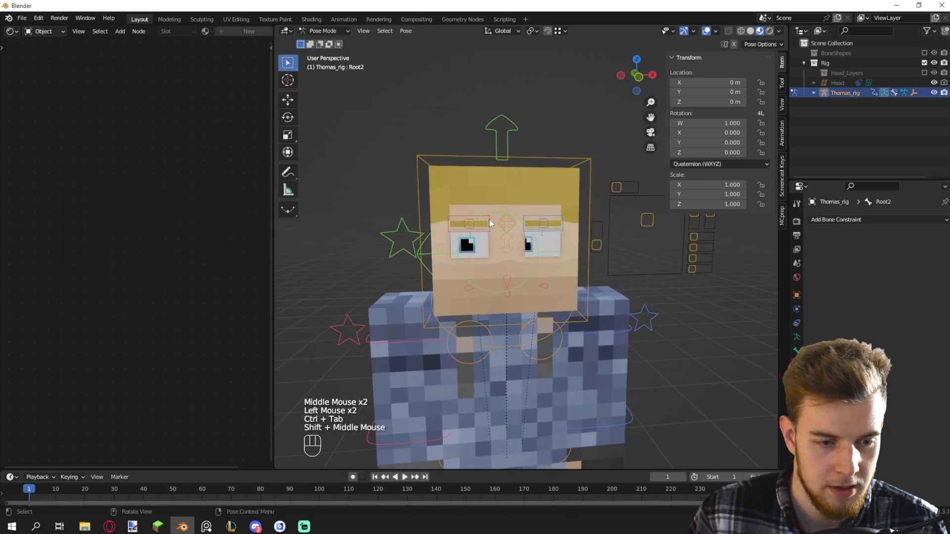
# Try moving the Pupils_controller bone downward on the face
pyautogui.scroll(-1, 534, 217)
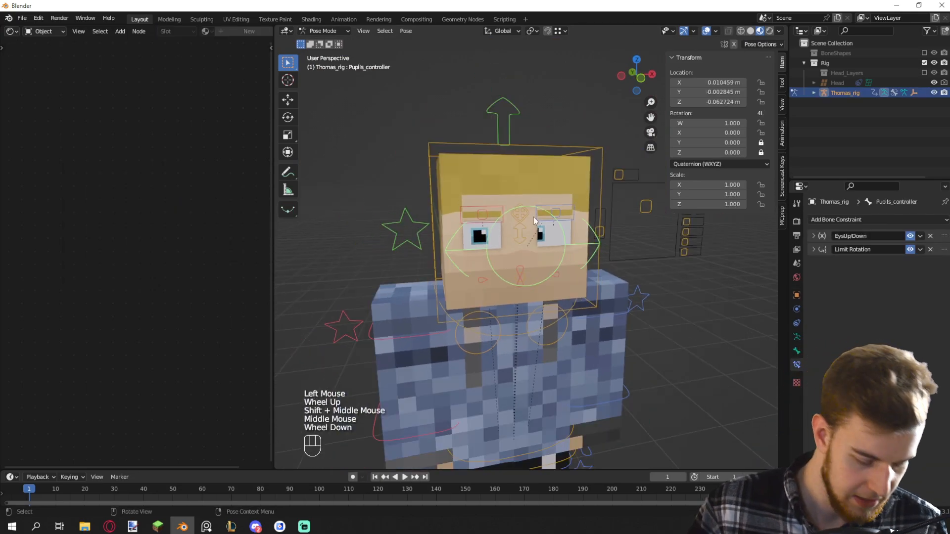
pyautogui.moveTo(533, 216); pyautogui.dragTo(515, 212, button='middle')
pyautogui.press('g')
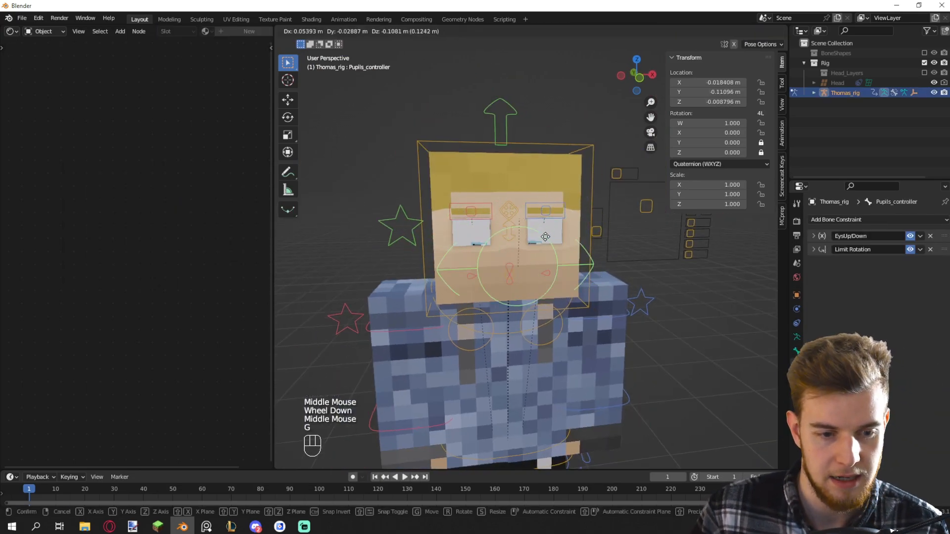
pyautogui.rightClick(524, 218)
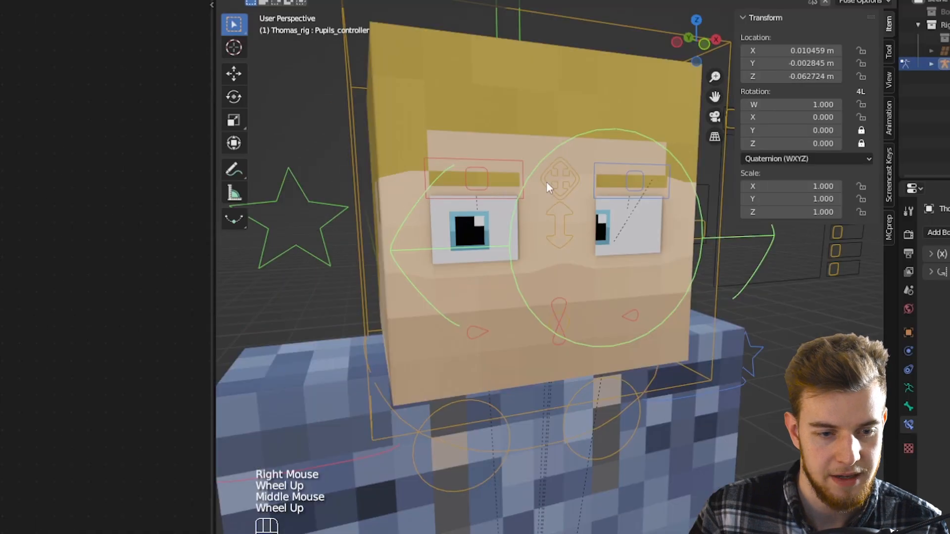
# Try moving the Eyebrow_control and Eyebrow_control.001 bones between the eyebrows
pyautogui.keyDown('shift'); pyautogui.moveTo(601, 185); pyautogui.dragTo(574, 232, button='middle'); pyautogui.keyUp('shift')
pyautogui.scroll(1, 574, 233)
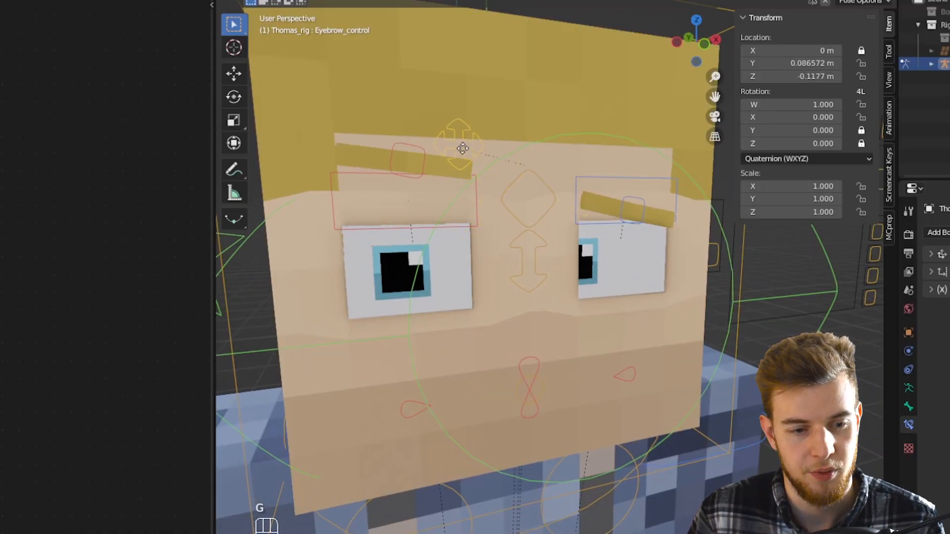
pyautogui.rightClick(515, 211)
pyautogui.press('g')
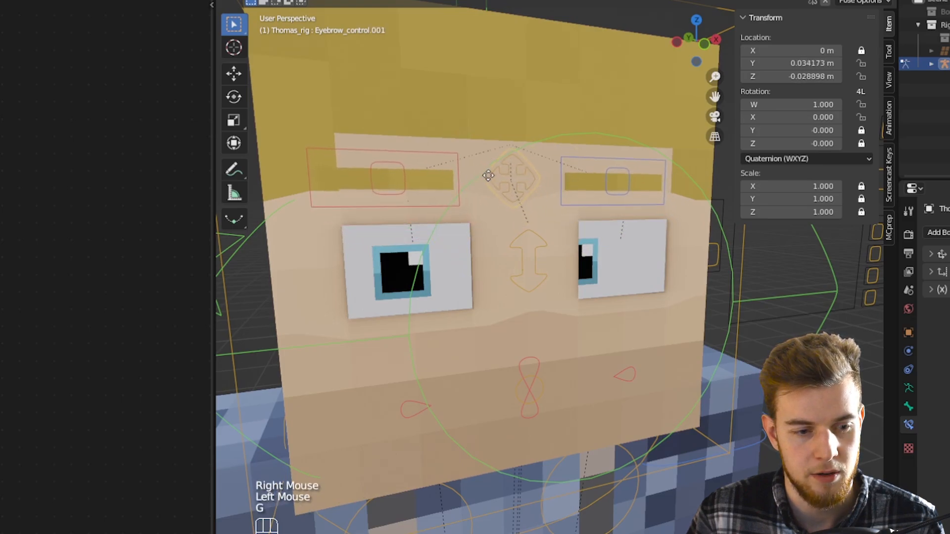
pyautogui.rightClick(483, 208)
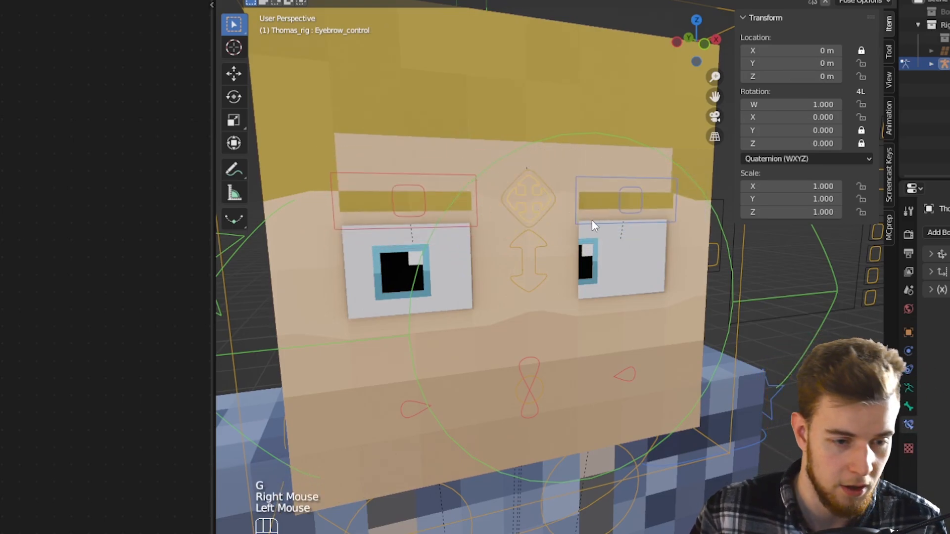
# Bend the eyebrows by rotating the Eyebrow_control bone, and try moving the L.Eyebrow bone
pyautogui.press('r')
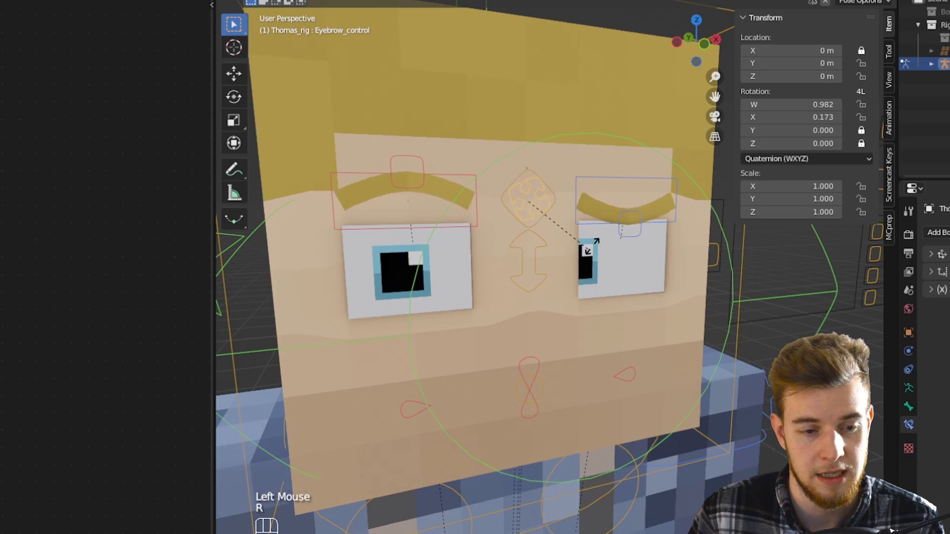
pyautogui.rightClick(559, 226)
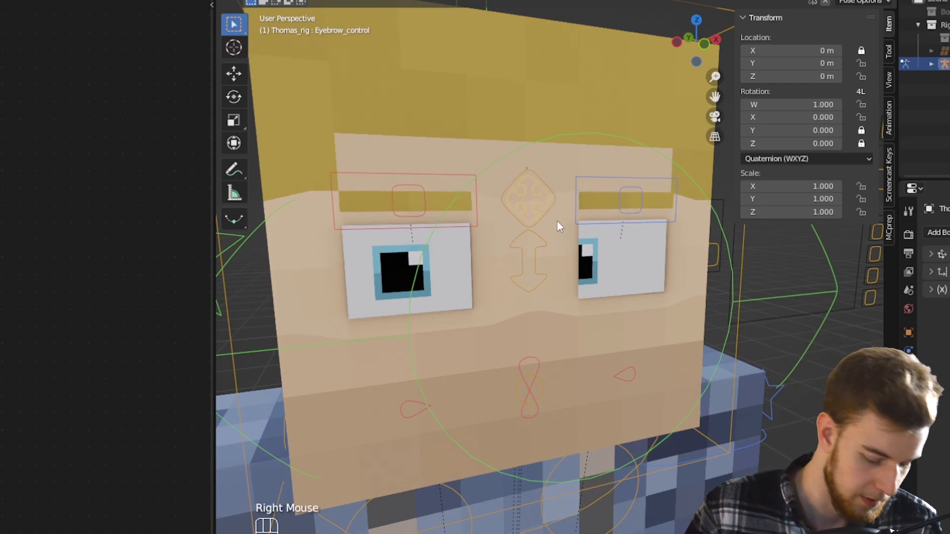
pyautogui.click(580, 203)
pyautogui.press('r')
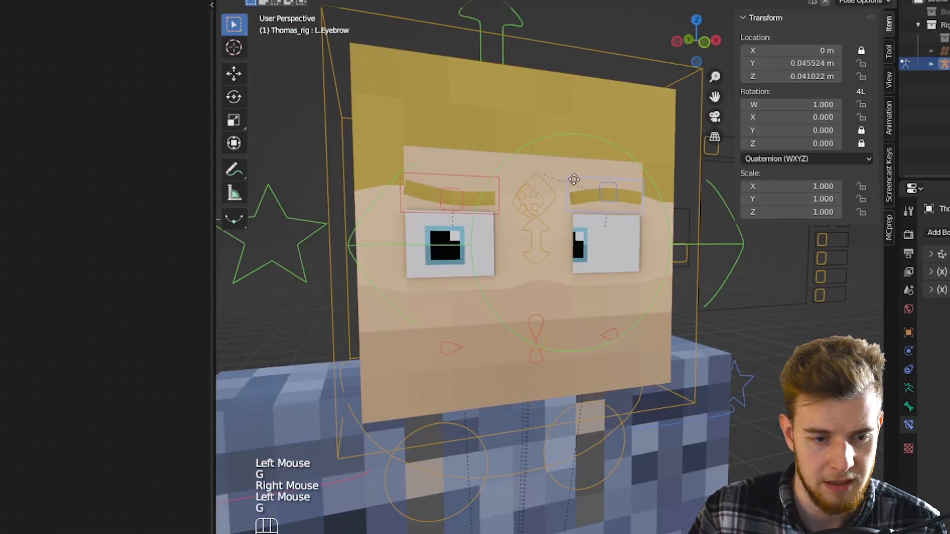
# Open the character's mouth by moving the MouthController down inside its square frame beside the head
pyautogui.scroll(-2, 604, 254)
pyautogui.moveTo(603, 254); pyautogui.dragTo(586, 263, button='middle')
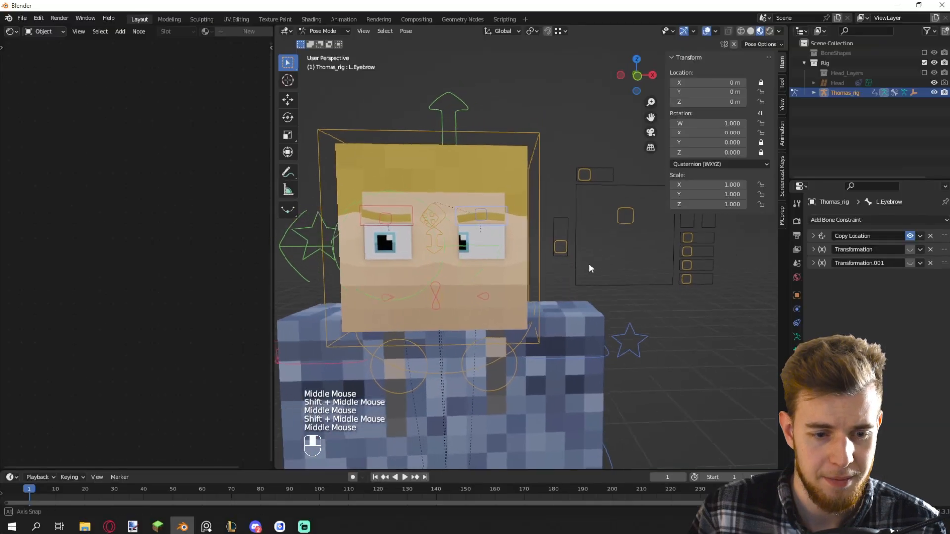
pyautogui.press('g')
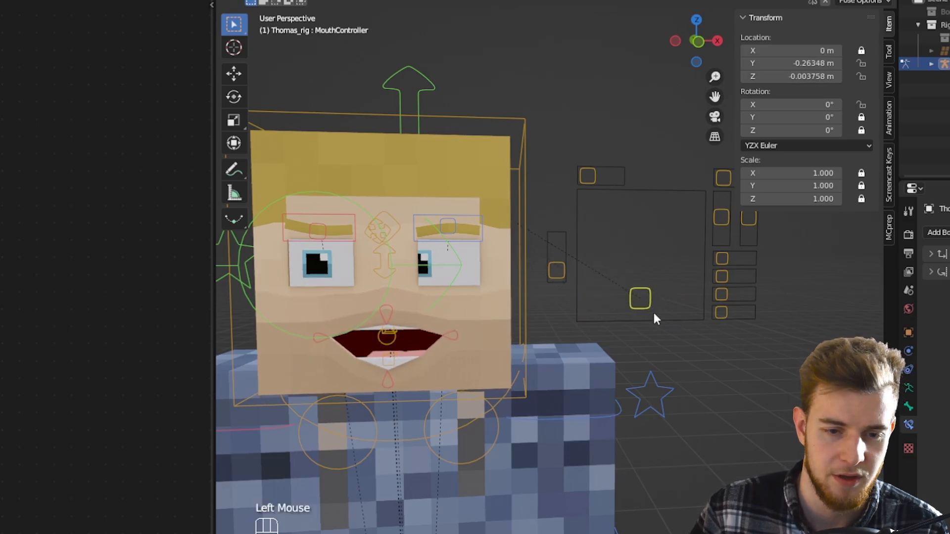
pyautogui.keyDown('shift'); pyautogui.moveTo(388, 251); pyautogui.dragTo(433, 251, button='middle'); pyautogui.keyUp('shift')
# Move the MouthController back up a little and rotate it to turn the mouth into a frown
pyautogui.click(247, 282)
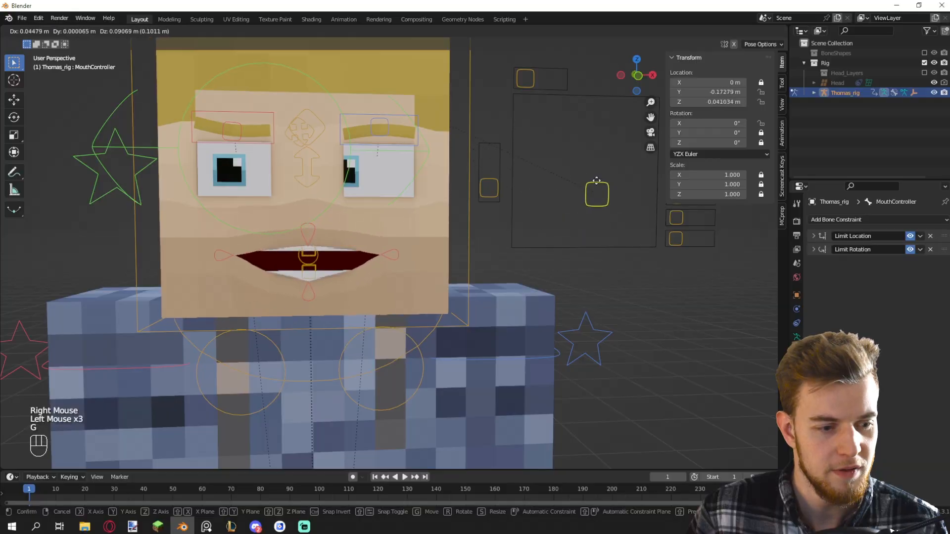
pyautogui.press('g')
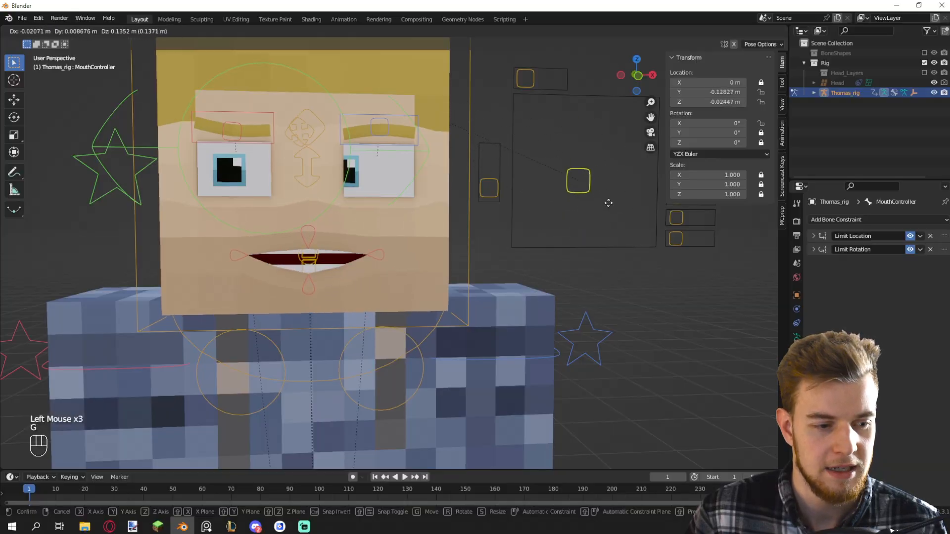
pyautogui.click(617, 207)
pyautogui.press('r')
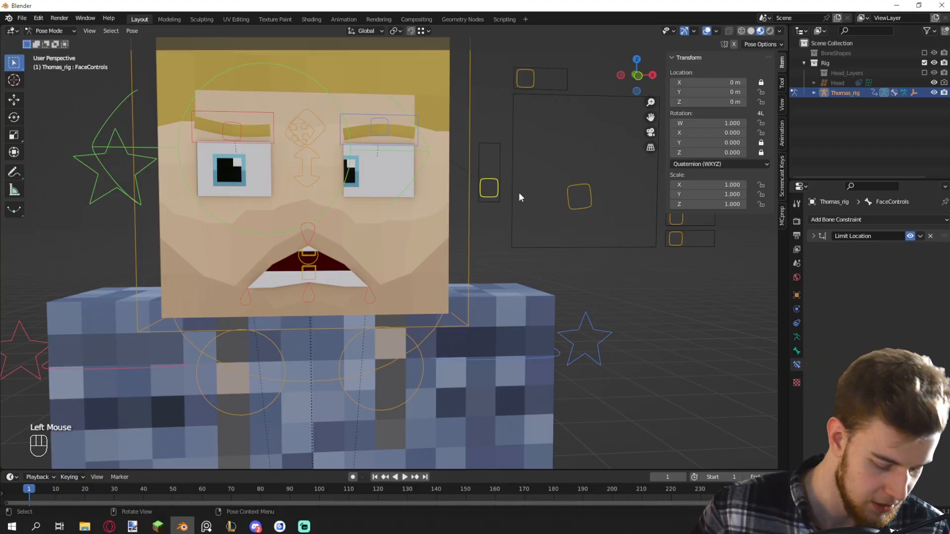
# Raise the FaceControls slider to 0.1 m to reveal the detailed eye and eyebrow controls, and lower it again
pyautogui.press('g')
pyautogui.click(521, 138)
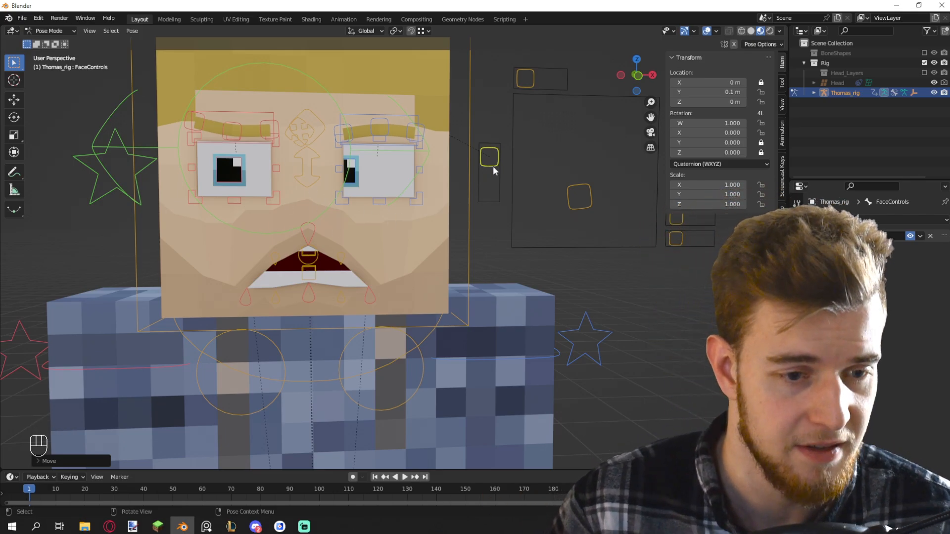
pyautogui.press('g')
pyautogui.click(493, 240)
# Try moving the EyebrowsThikness slider, and shift the uppermost slider of the neighbouring control group sideways
pyautogui.scroll(-1, 494, 240)
pyautogui.keyDown('shift'); pyautogui.moveTo(506, 116); pyautogui.dragTo(496, 169, button='middle'); pyautogui.keyUp('shift')
pyautogui.click(499, 126)
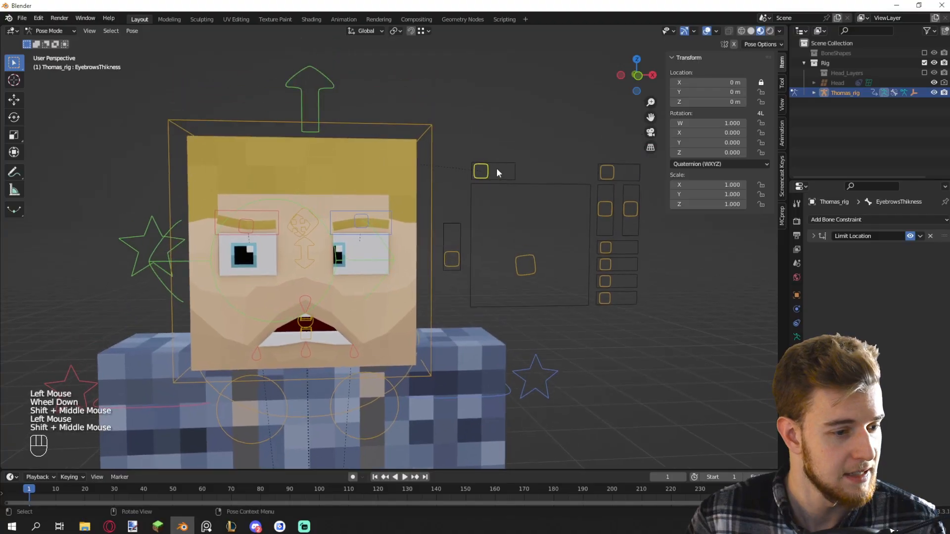
pyautogui.press('g')
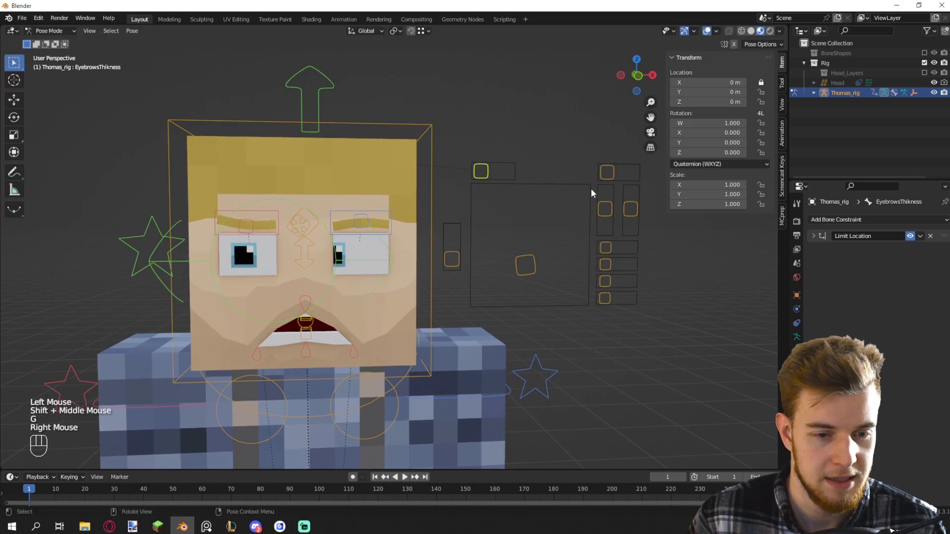
pyautogui.moveTo(607, 172); pyautogui.dragTo(525, 189)
pyautogui.click(636, 189)
# Try moving the eye gaze control around the face to shift the pupils, cancelling each move
pyautogui.doubleClick(320, 294)
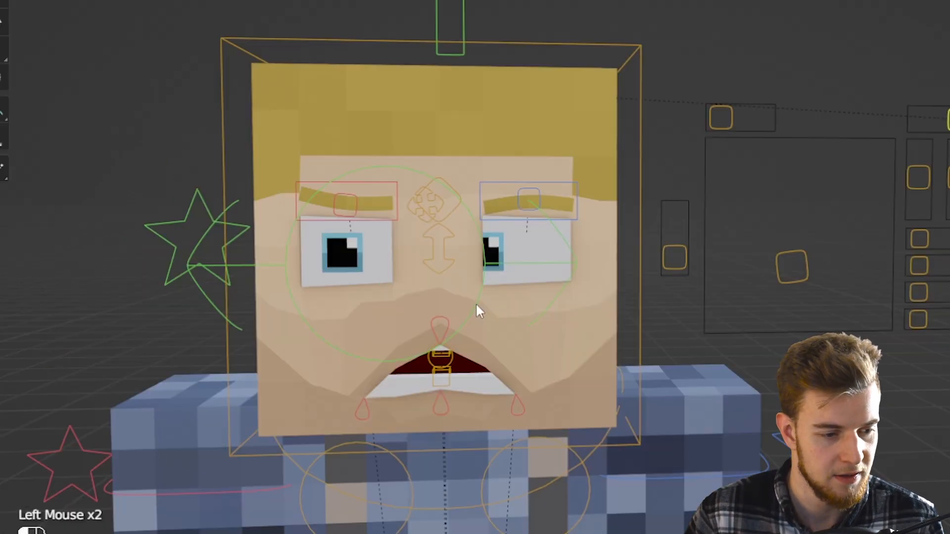
pyautogui.press('g')
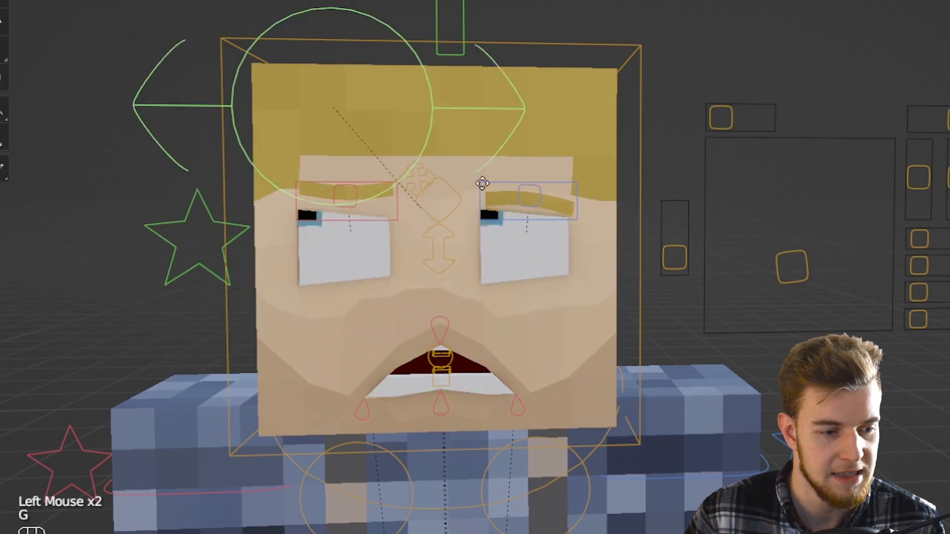
pyautogui.rightClick(713, 262)
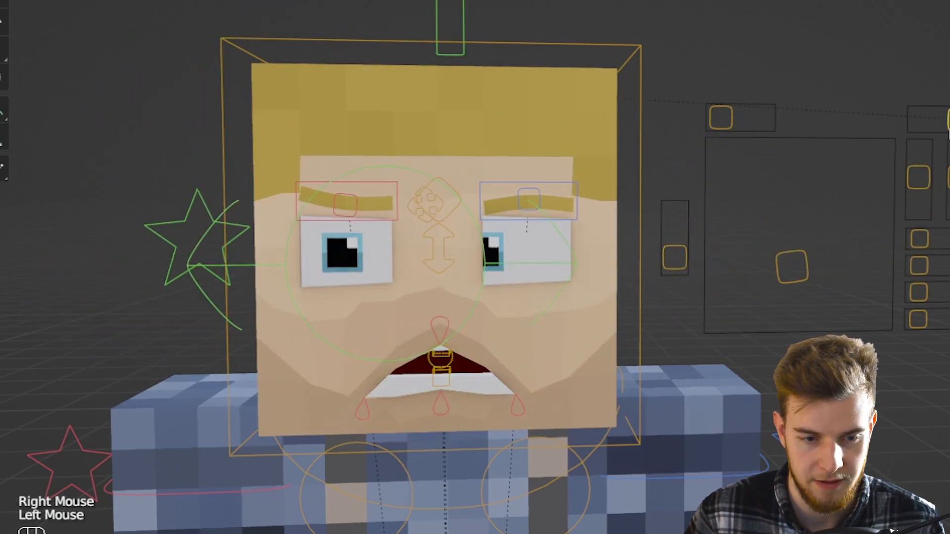
pyautogui.click(469, 330)
pyautogui.press('g')
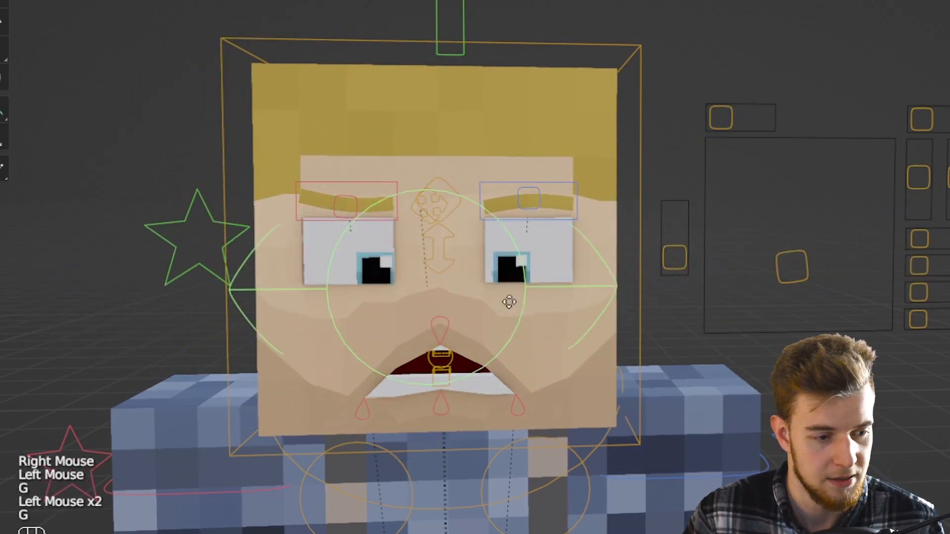
pyautogui.rightClick(509, 302)
# Move the uppermost slider of the group above the blink sliders to the far end of its track
pyautogui.click(928, 122)
pyautogui.press('g')
pyautogui.click(687, 194)
# Try the R.Eye_blink and L.Eye_blink sliders separately and together to widen and close the eyes, cancelling each move
pyautogui.click(322, 290)
pyautogui.press('g')
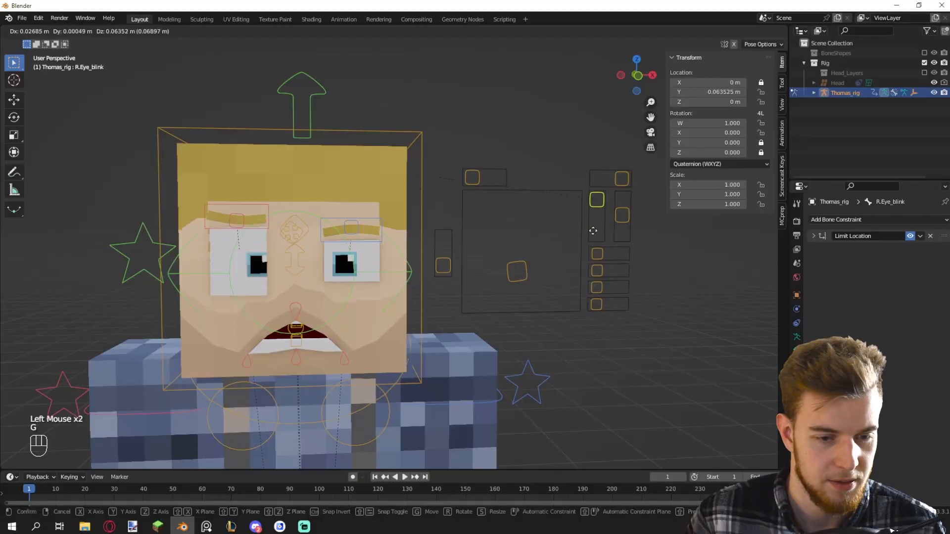
pyautogui.rightClick(634, 219)
pyautogui.click(622, 216)
pyautogui.press('g')
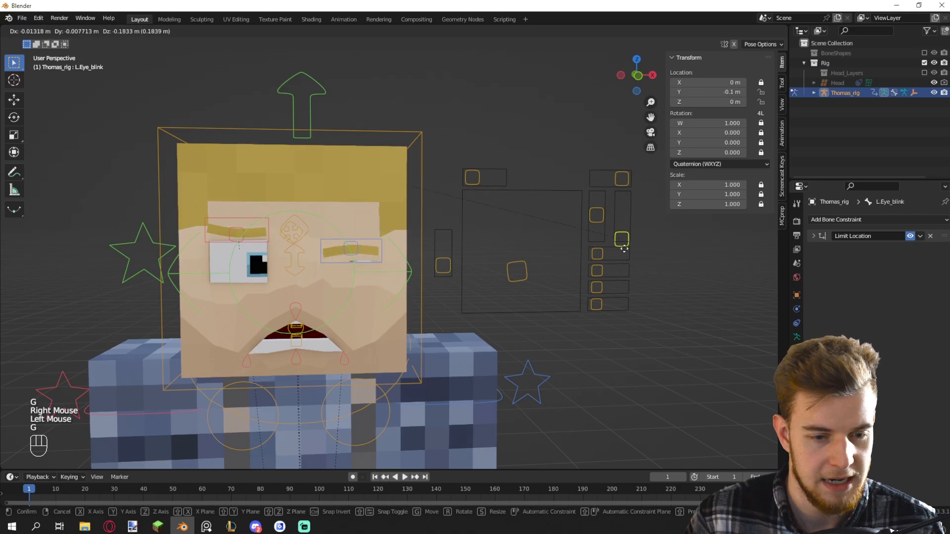
pyautogui.rightClick(624, 248)
pyautogui.keyDown('shift'); pyautogui.click(596, 217); pyautogui.keyUp('shift')
pyautogui.press('g')
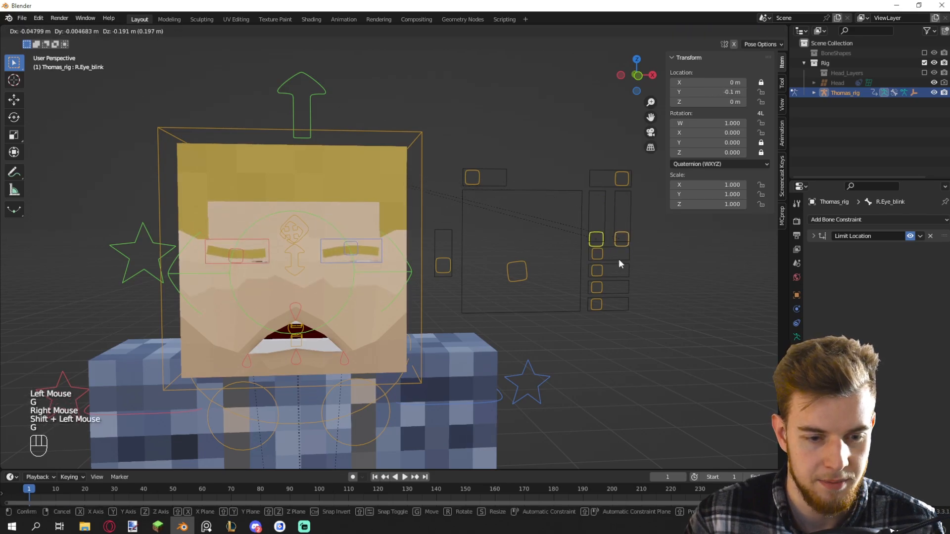
pyautogui.rightClick(612, 258)
# Set the rig's AntiLag property to 0
pyautogui.click(598, 254)
pyautogui.keyDown('shift'); pyautogui.moveTo(601, 291); pyautogui.dragTo(606, 260, button='middle'); pyautogui.keyUp('shift')
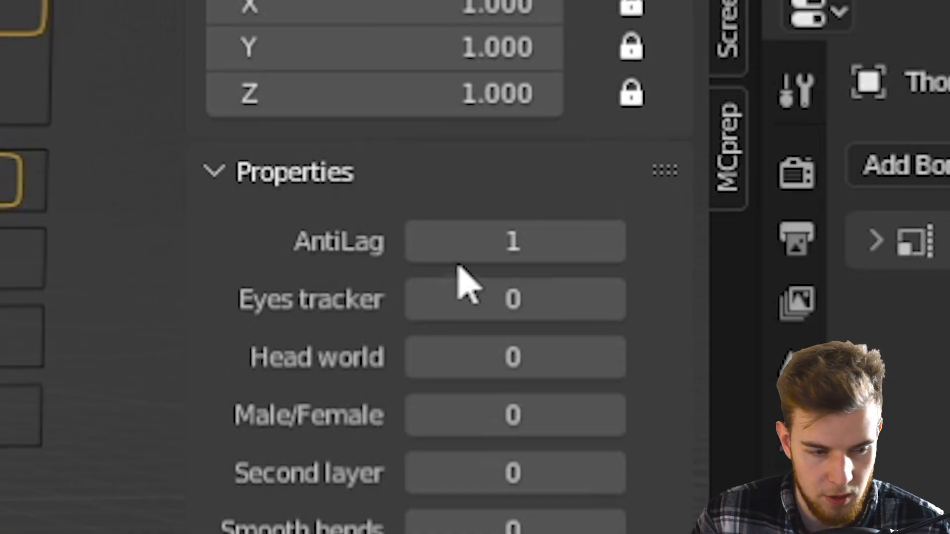
pyautogui.click(418, 241)
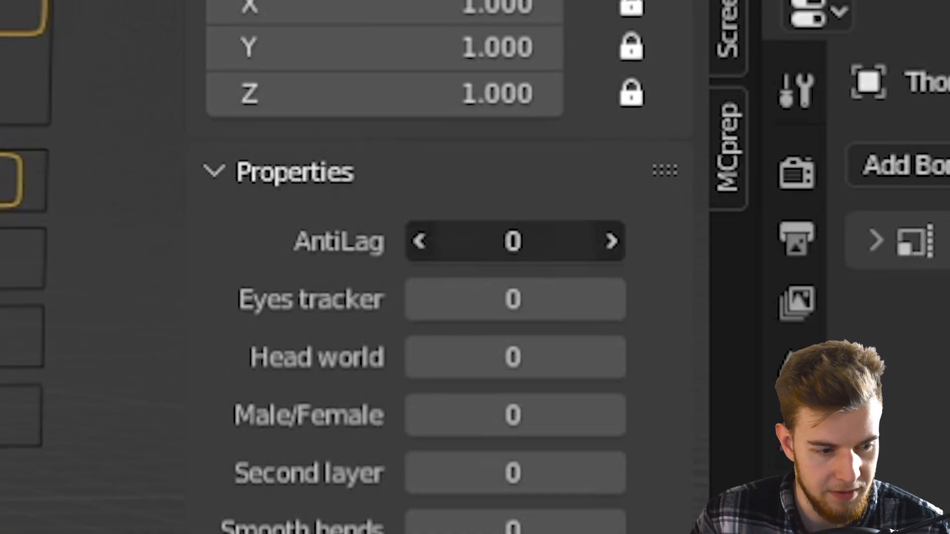
# Reshape the mouth by moving the RoundMouth, SquareMouth and SmoothMouth sliders to the far ends of their tracks
pyautogui.click(19, 198)
pyautogui.press('g')
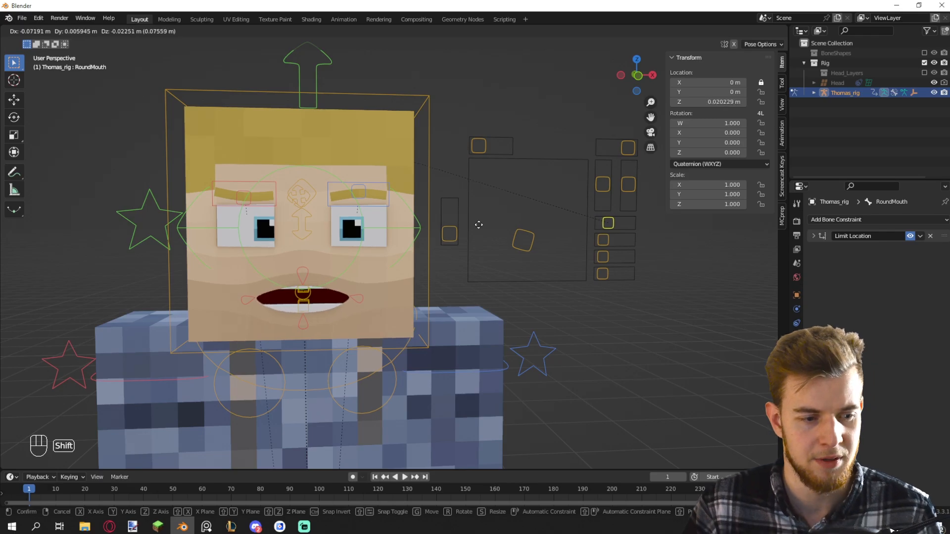
pyautogui.keyDown('shift'); pyautogui.click(607, 251); pyautogui.keyUp('shift')
pyautogui.press('g')
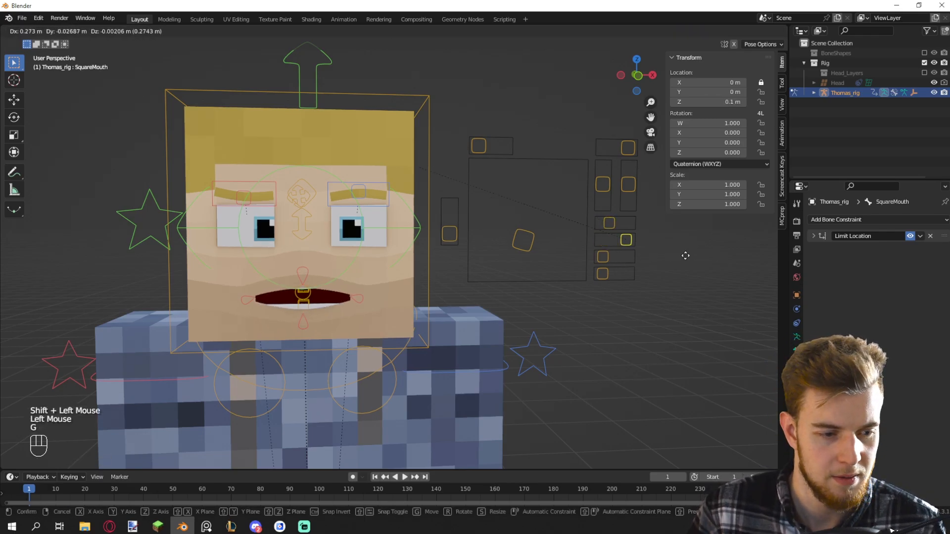
pyautogui.click(687, 256)
pyautogui.click(613, 223)
pyautogui.press('g')
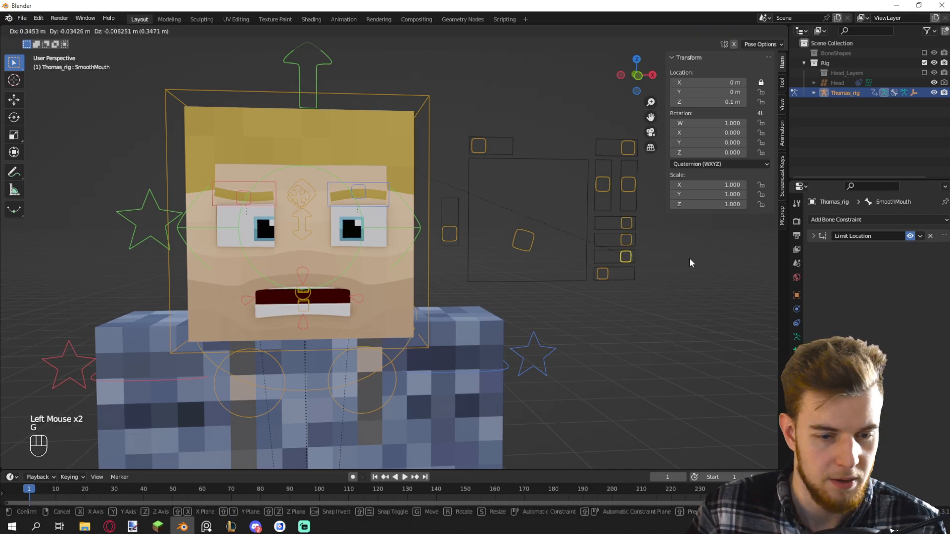
pyautogui.click(691, 263)
# Return the SquareMouth and RoundMouth sliders to 0 m, and try the TeethGap slider at 0.1 m
pyautogui.click(623, 225)
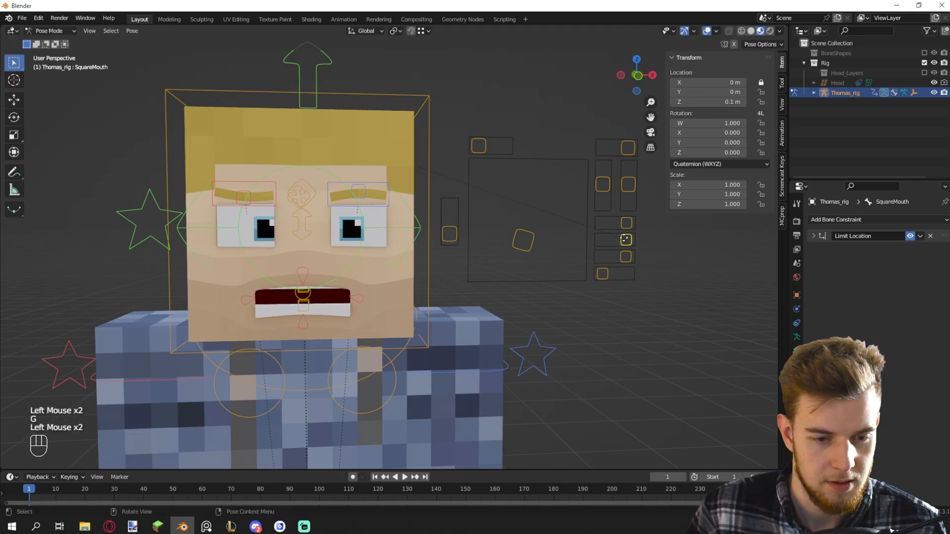
pyautogui.press('g')
pyautogui.click(618, 260)
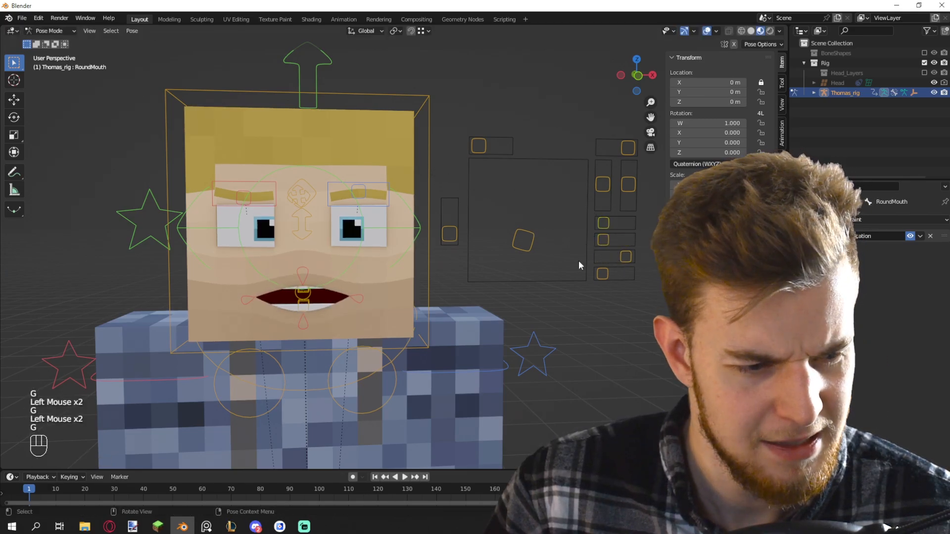
pyautogui.click(603, 274)
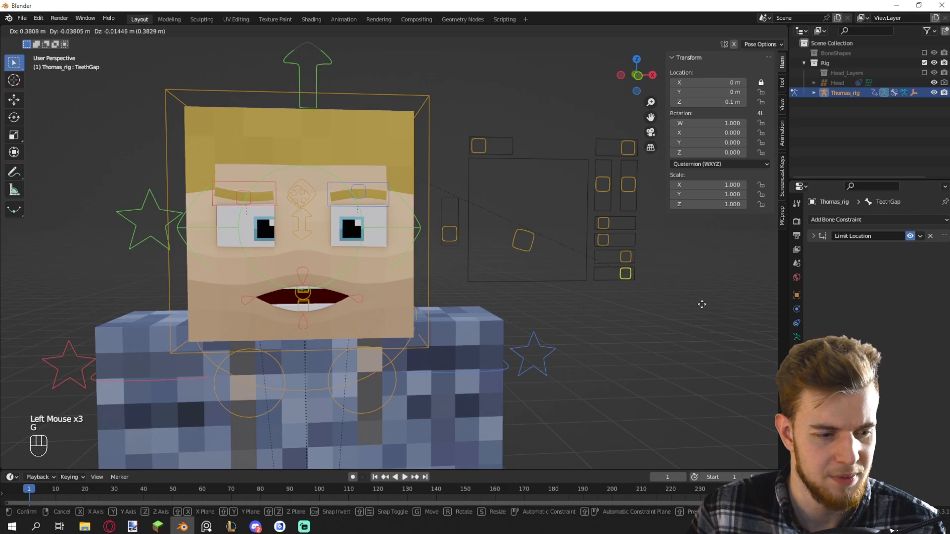
pyautogui.click(378, 324)
# Isolate the right arm mesh R.steve_arm in local view and open it for mesh editing
pyautogui.scroll(2, 378, 325)
pyautogui.keyDown('shift'); pyautogui.moveTo(378, 325); pyautogui.dragTo(407, 295, button='middle'); pyautogui.keyUp('shift')
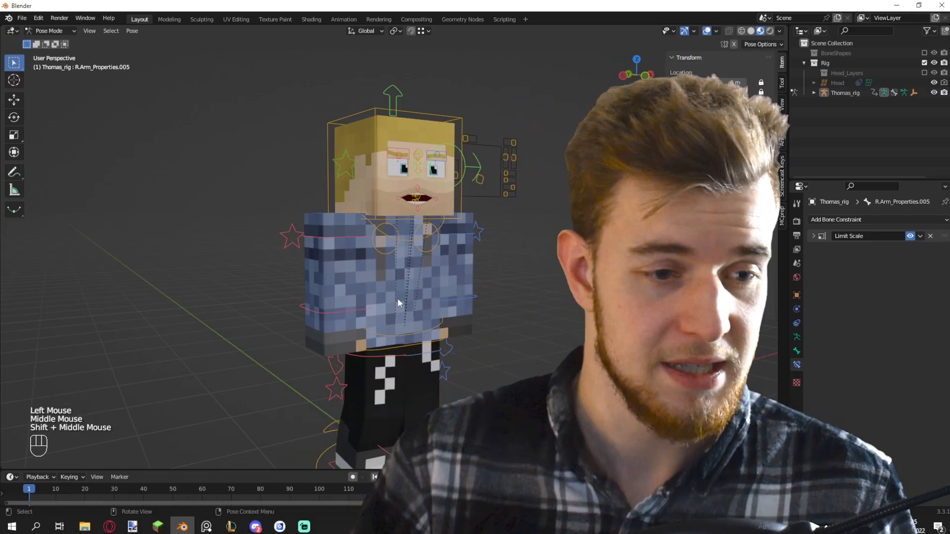
pyautogui.scroll(1, 448, 261)
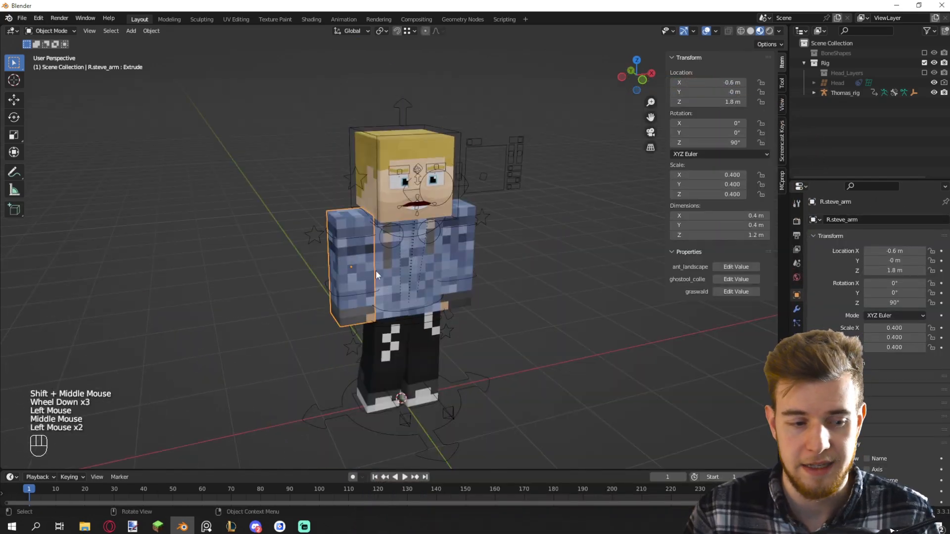
pyautogui.scroll(1, 376, 271)
pyautogui.press('Tab')
pyautogui.press('Tab')
pyautogui.press('KP_Divide')
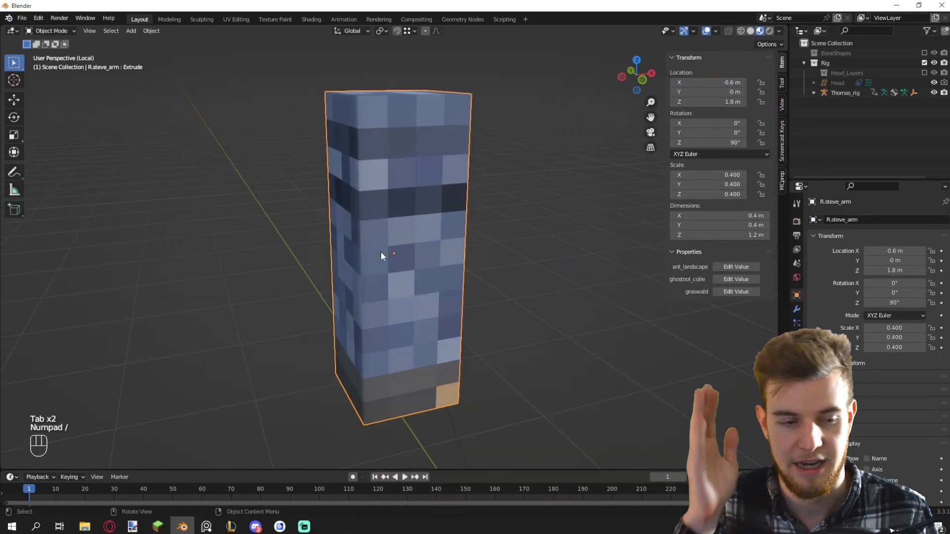
pyautogui.press('Tab')
# Select all sleeve faces on the four sides and top of the arm, leaving out the two lowest rows
pyautogui.scroll(-2, 382, 253)
pyautogui.press('3')
pyautogui.moveTo(394, 171); pyautogui.dragTo(404, 192, button='middle')
pyautogui.moveTo(427, 306); pyautogui.dragTo(426, 307)
pyautogui.keyDown('alt'); pyautogui.moveTo(426, 307); pyautogui.dragTo(350, 308, button='middle'); pyautogui.keyUp('alt')
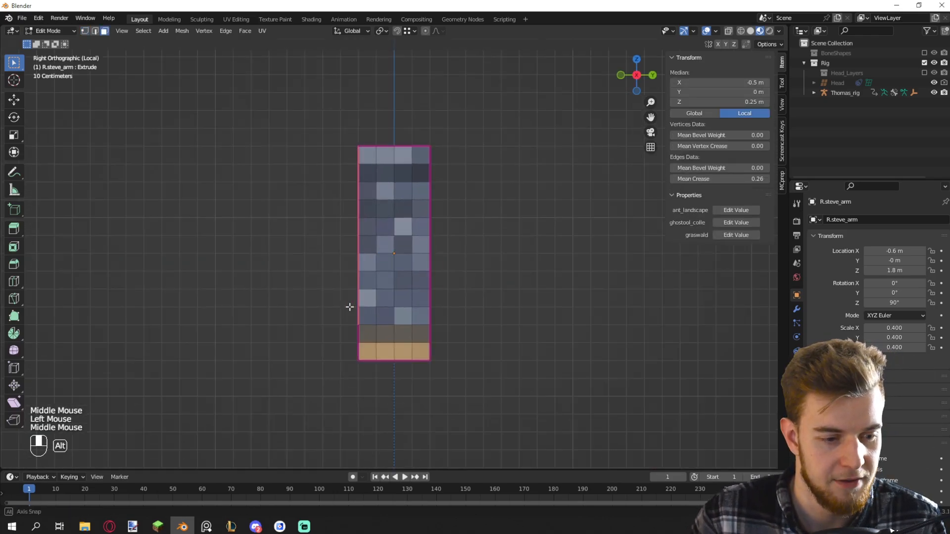
pyautogui.keyDown('shift'); pyautogui.moveTo(369, 164); pyautogui.dragTo(432, 318); pyautogui.keyUp('shift')
pyautogui.keyDown('alt'); pyautogui.moveTo(461, 301); pyautogui.dragTo(445, 299, button='middle'); pyautogui.keyUp('alt')
pyautogui.moveTo(439, 248); pyautogui.dragTo(448, 344, button='middle')
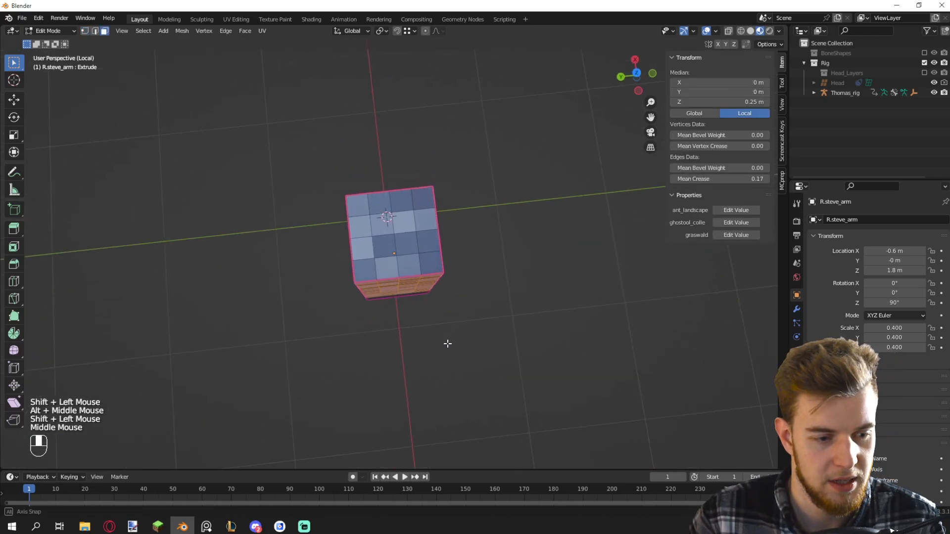
pyautogui.keyDown('shift'); pyautogui.moveTo(361, 203); pyautogui.dragTo(426, 265); pyautogui.keyUp('shift')
pyautogui.scroll(-2, 426, 265)
pyautogui.moveTo(427, 264); pyautogui.dragTo(422, 157, button='middle')
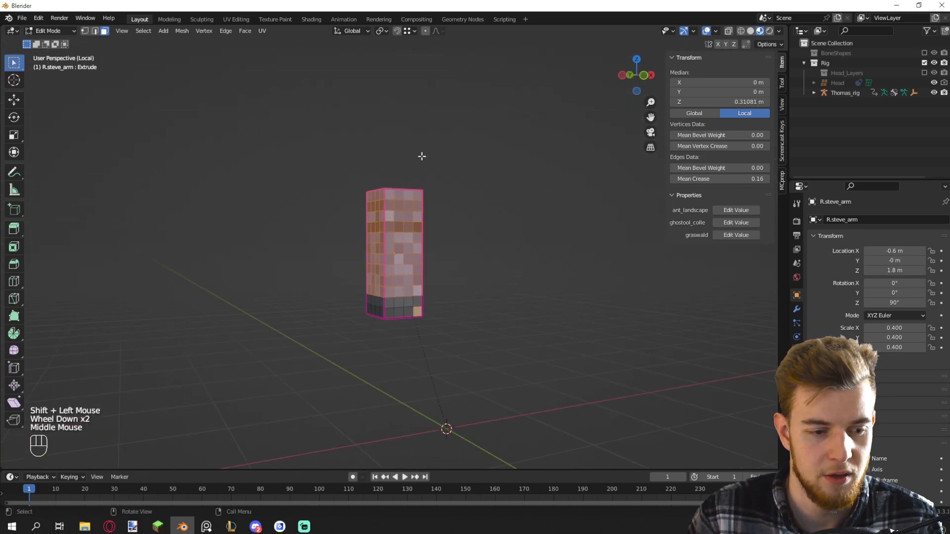
# Extrude the selected sleeve faces in place and fatten them outward along their normals by about 0.06 m
pyautogui.scroll(2, 472, 262)
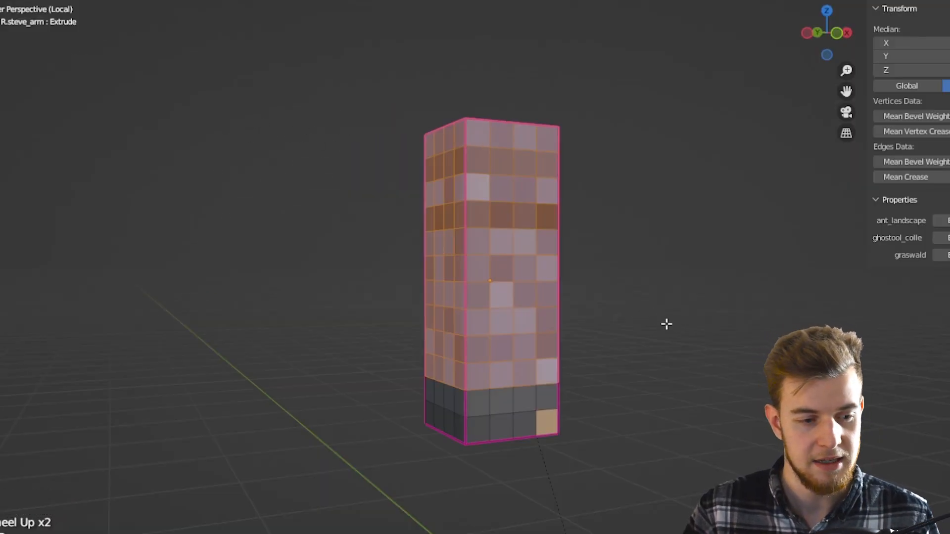
pyautogui.press('e')
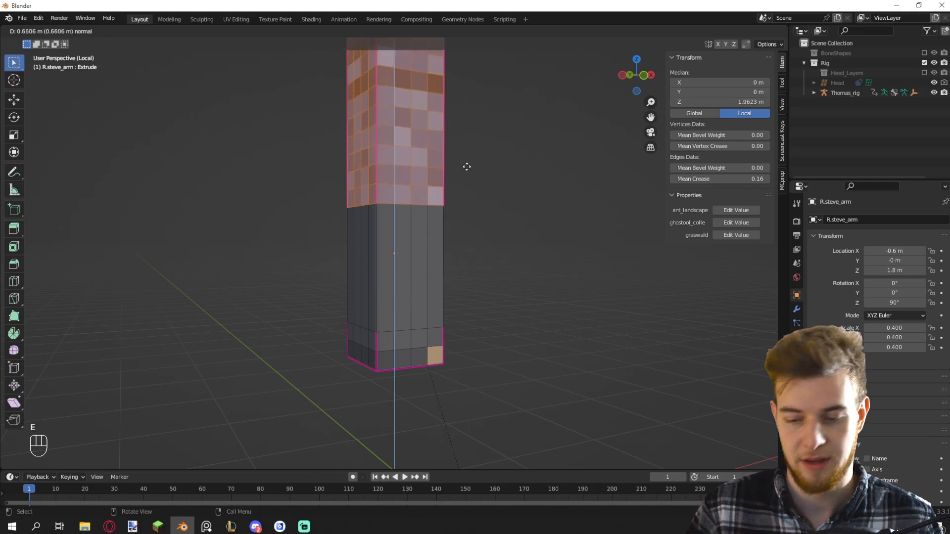
pyautogui.rightClick(473, 151)
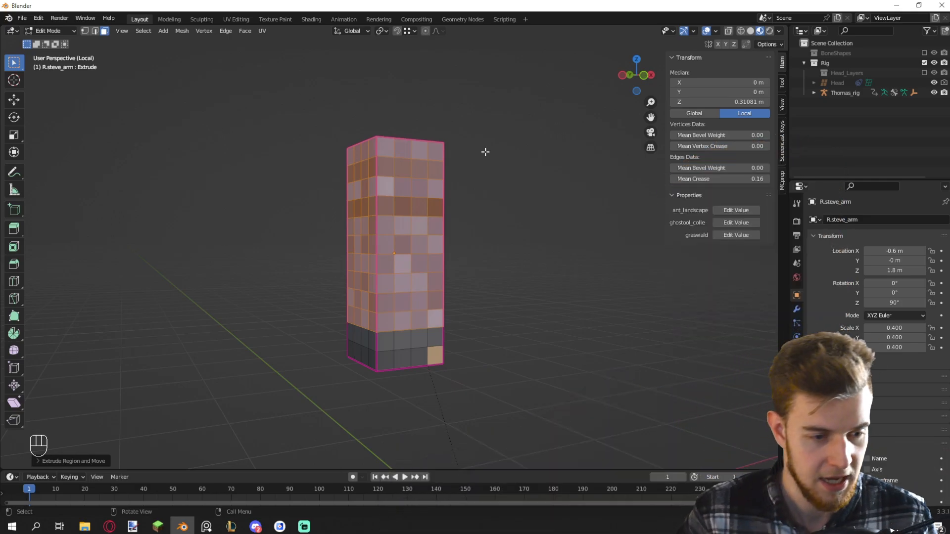
pyautogui.hotkey('alt', 's')
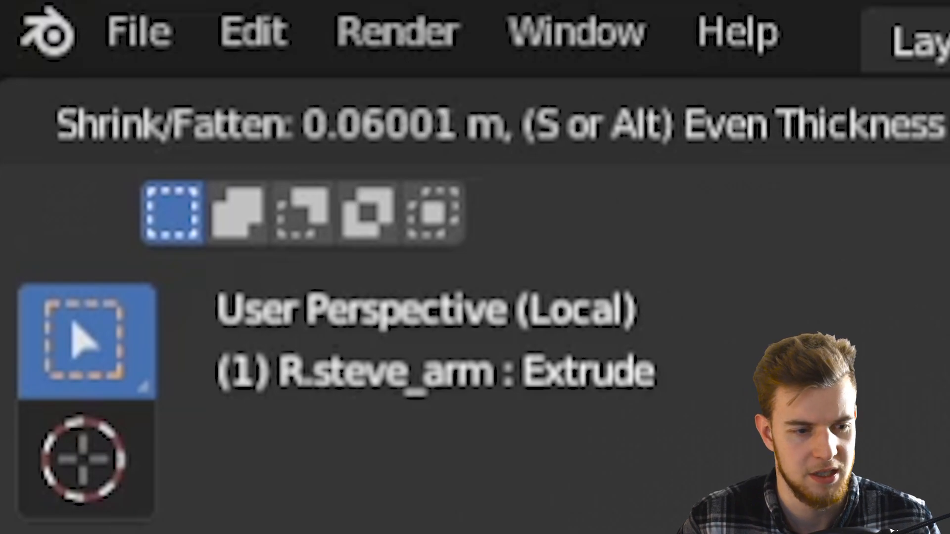
pyautogui.press('Return')
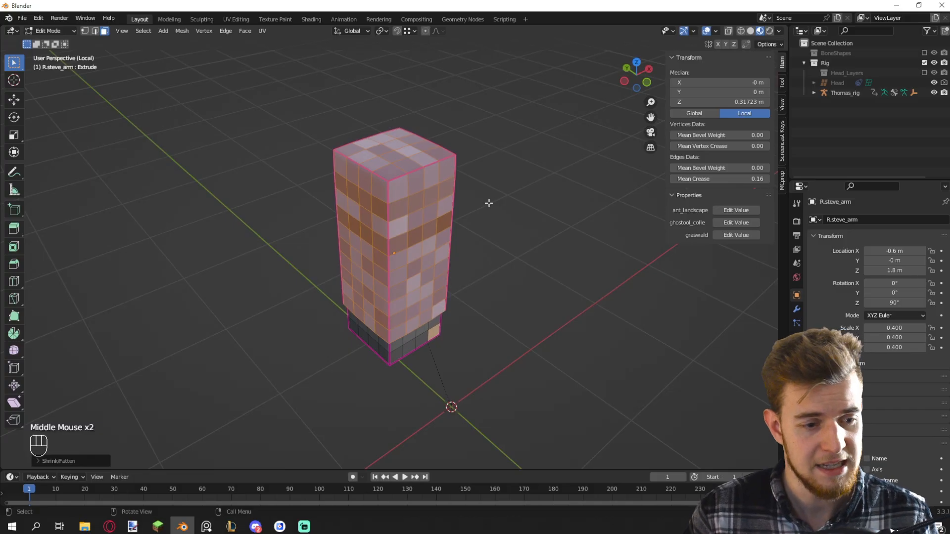
# Select only the sleeve's front faces and flatten them by scaling to 0 along Y
pyautogui.moveTo(488, 202); pyautogui.dragTo(430, 161, button='middle')
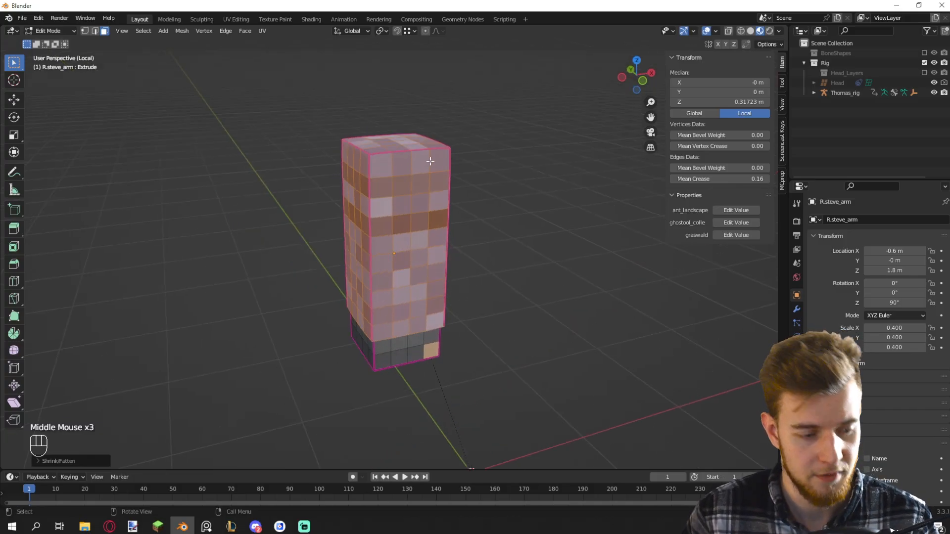
pyautogui.press('3')
pyautogui.moveTo(500, 179); pyautogui.dragTo(496, 186, button='middle')
pyautogui.click(496, 186)
pyautogui.keyDown('alt'); pyautogui.moveTo(497, 186); pyautogui.dragTo(496, 182, button='middle'); pyautogui.keyUp('alt')
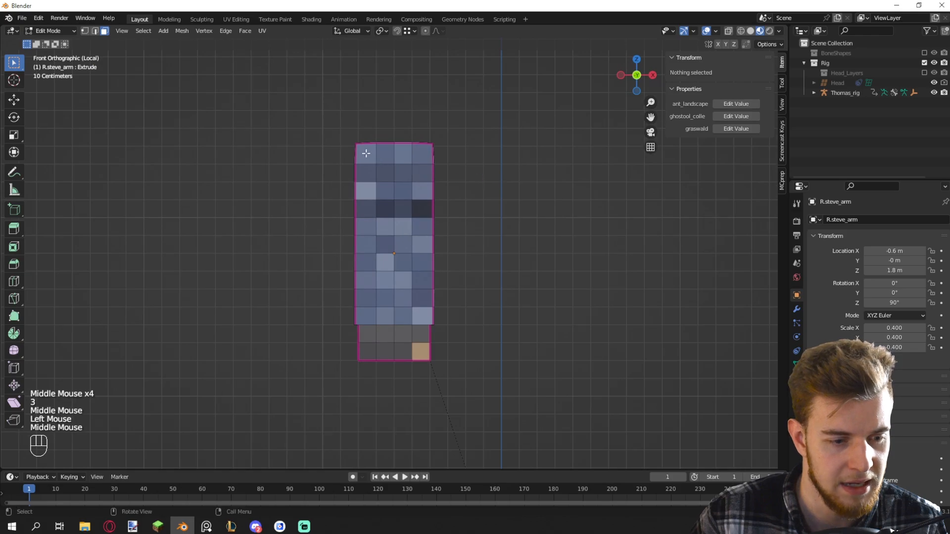
pyautogui.moveTo(422, 312); pyautogui.dragTo(422, 313)
pyautogui.moveTo(422, 313); pyautogui.dragTo(587, 319, button='middle')
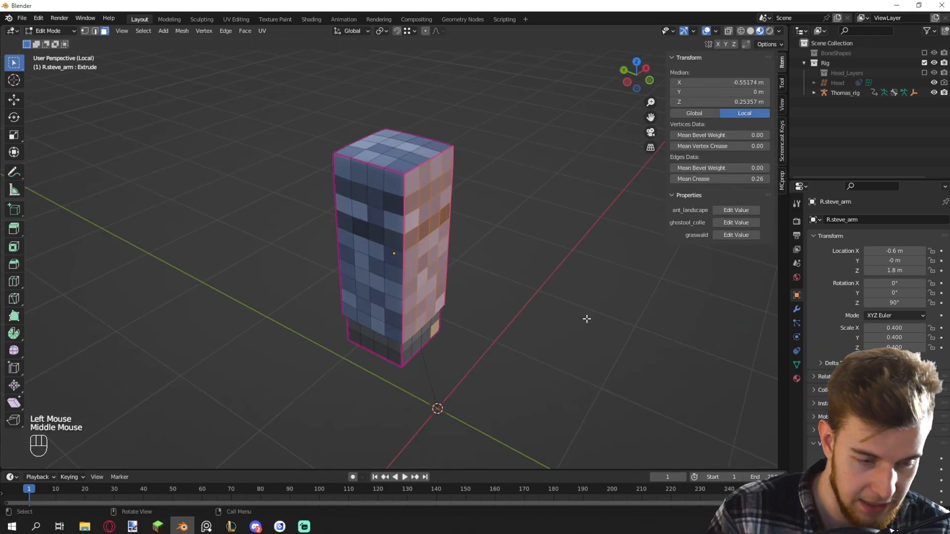
pyautogui.press('s')
pyautogui.press('x')
pyautogui.press('y')
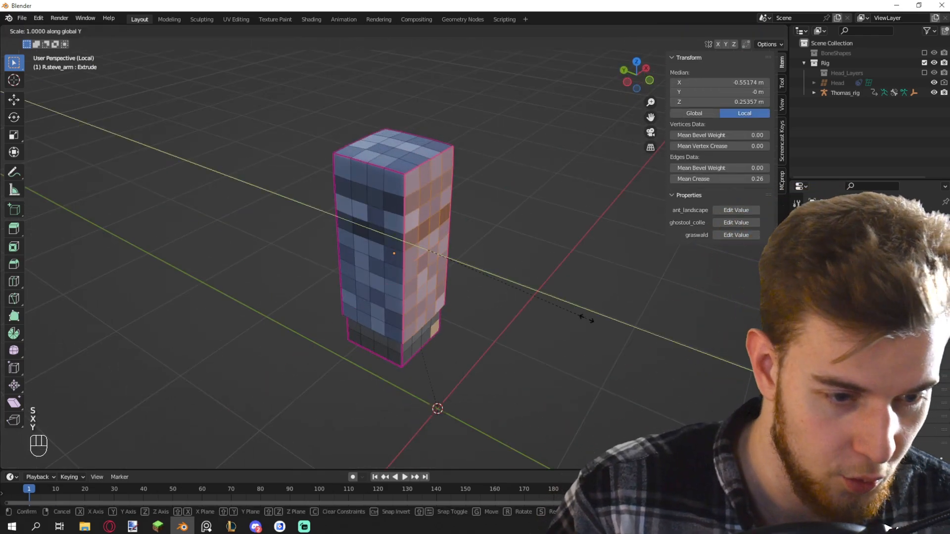
pyautogui.press('0')
pyautogui.press('Return')
# Select the sleeve's back faces and flatten them by scaling to 0 along Y
pyautogui.moveTo(519, 292); pyautogui.dragTo(539, 278, button='middle')
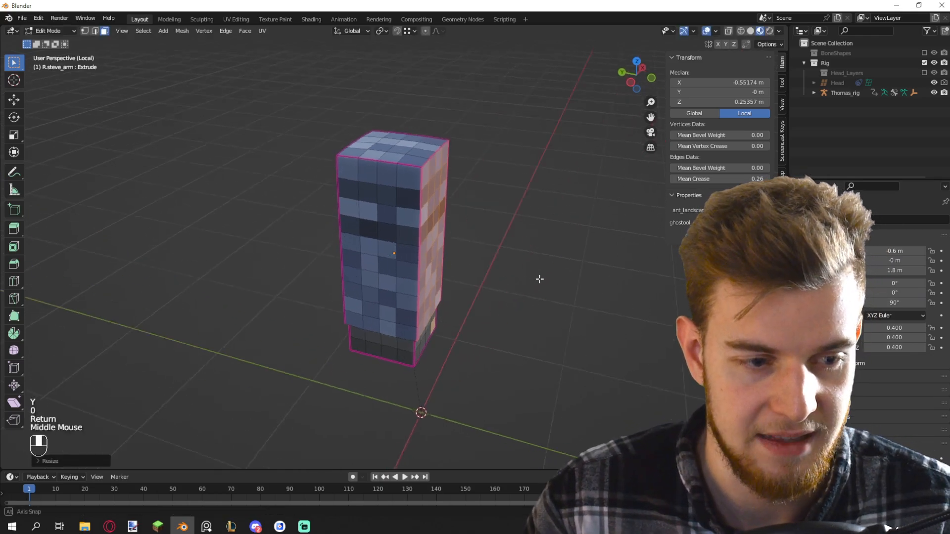
pyautogui.moveTo(365, 167); pyautogui.dragTo(416, 321)
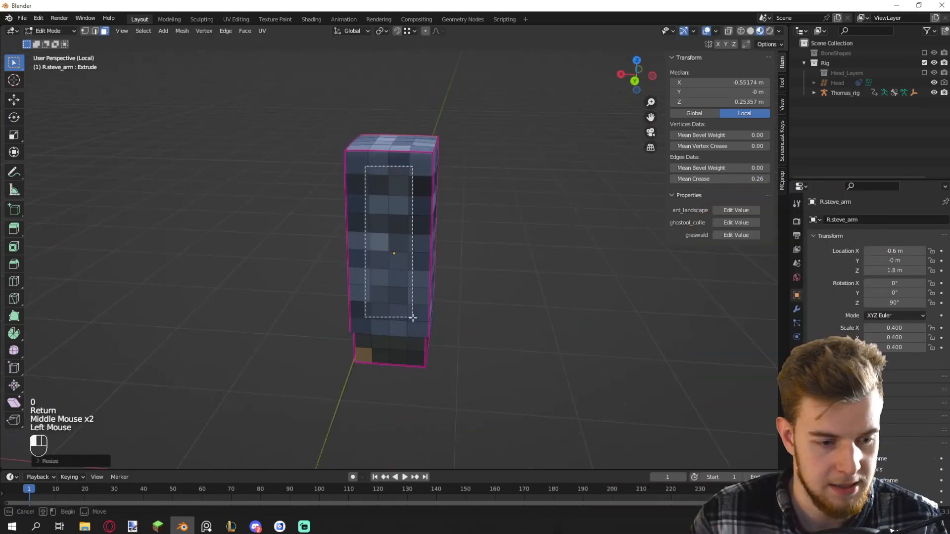
pyautogui.press('s')
pyautogui.press('y')
pyautogui.press('0')
pyautogui.press('Return')
# Flatten the sleeve's two remaining side walls one after the other by scaling each to 0 along X
pyautogui.moveTo(416, 321); pyautogui.dragTo(531, 301, button='middle')
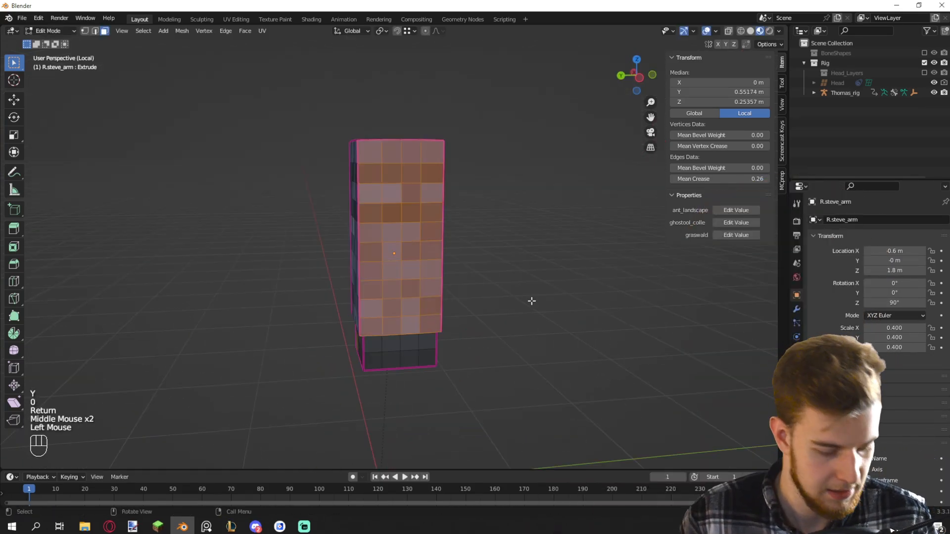
pyautogui.press('s')
pyautogui.press('x')
pyautogui.press('0')
pyautogui.press('Return')
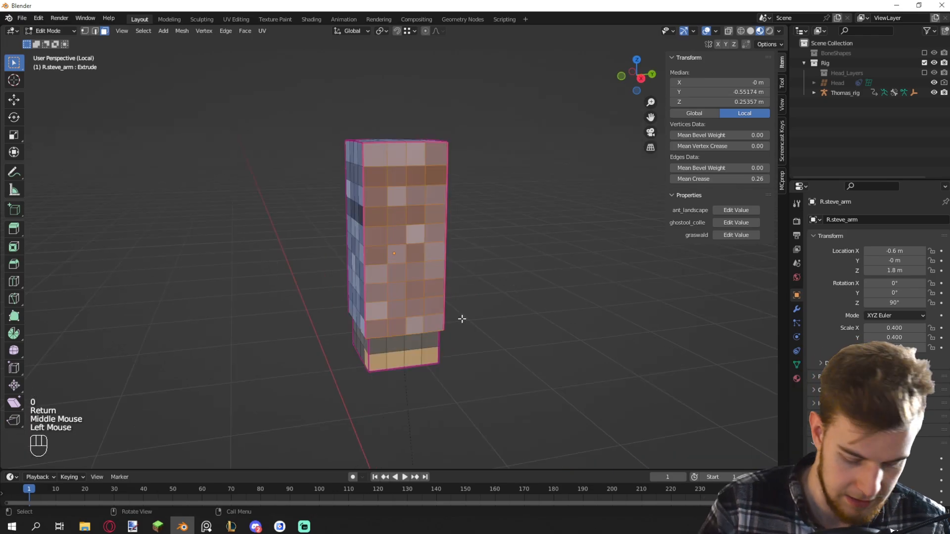
pyautogui.press('s')
pyautogui.press('x')
pyautogui.press('Return')
# Select only the sleeve's top faces and flatten them by scaling to 0 along Z
pyautogui.moveTo(463, 320); pyautogui.dragTo(424, 244, button='middle')
pyautogui.click(424, 244)
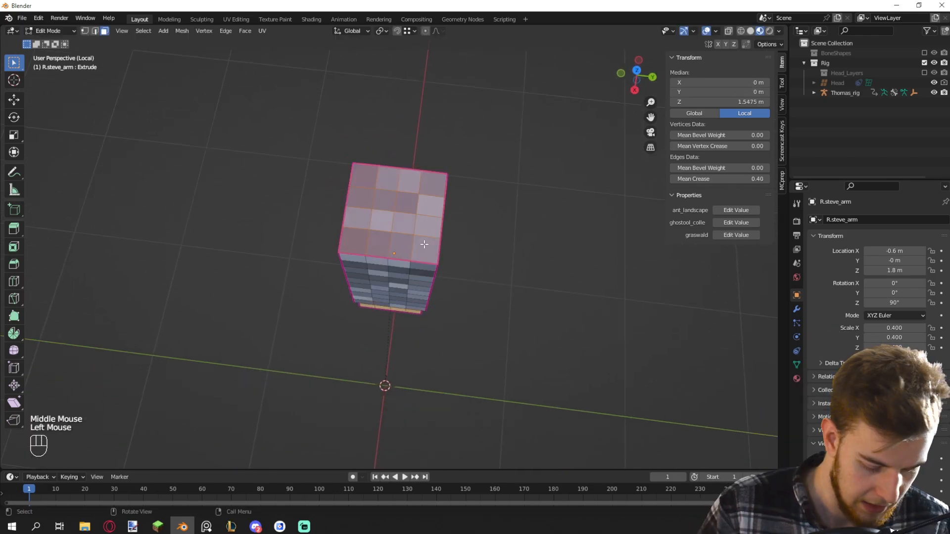
pyautogui.press('Return')
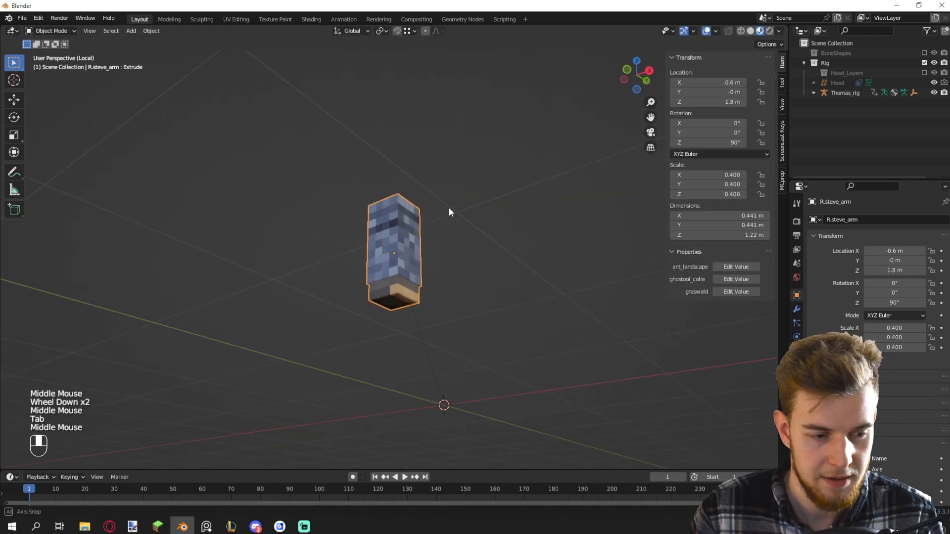
# Select the cuff faces on one side of the arm below the sleeve and try to extrude them
pyautogui.scroll(2, 450, 207)
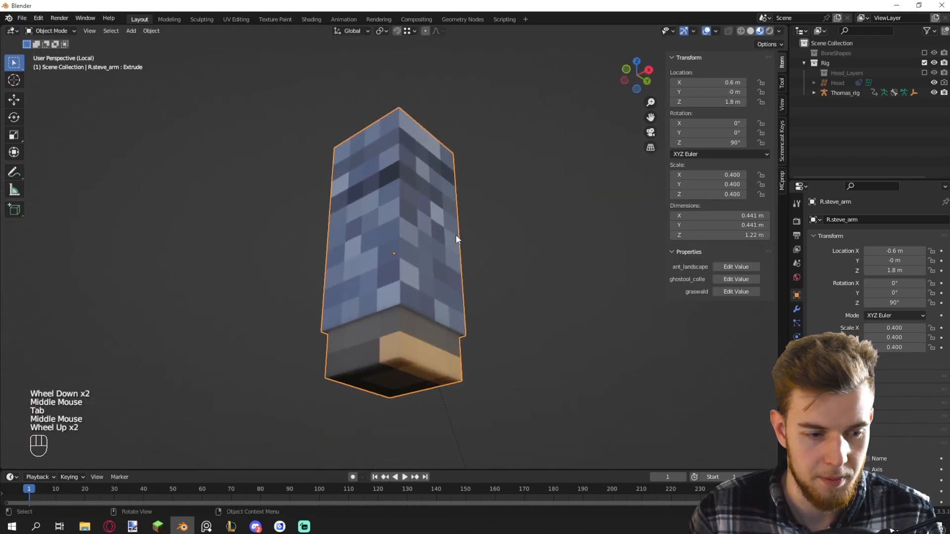
pyautogui.scroll(2, 459, 212)
pyautogui.moveTo(456, 235)
pyautogui.mouseDown(button='middle')
pyautogui.moveTo(459, 212)
pyautogui.moveTo(444, 242)
pyautogui.mouseUp(button='middle')
pyautogui.scroll(-1, 435, 341)
pyautogui.press('Tab')
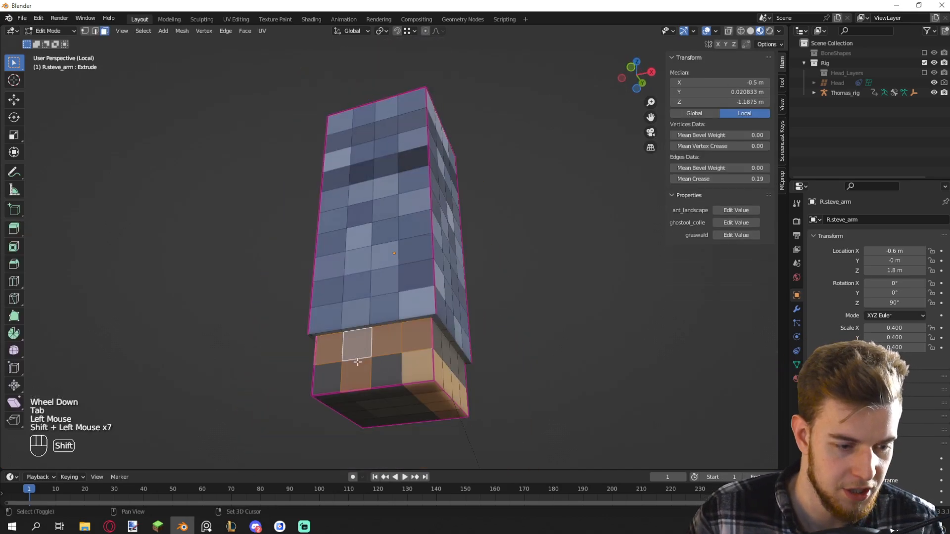
pyautogui.moveTo(438, 345); pyautogui.dragTo(497, 344, button='middle')
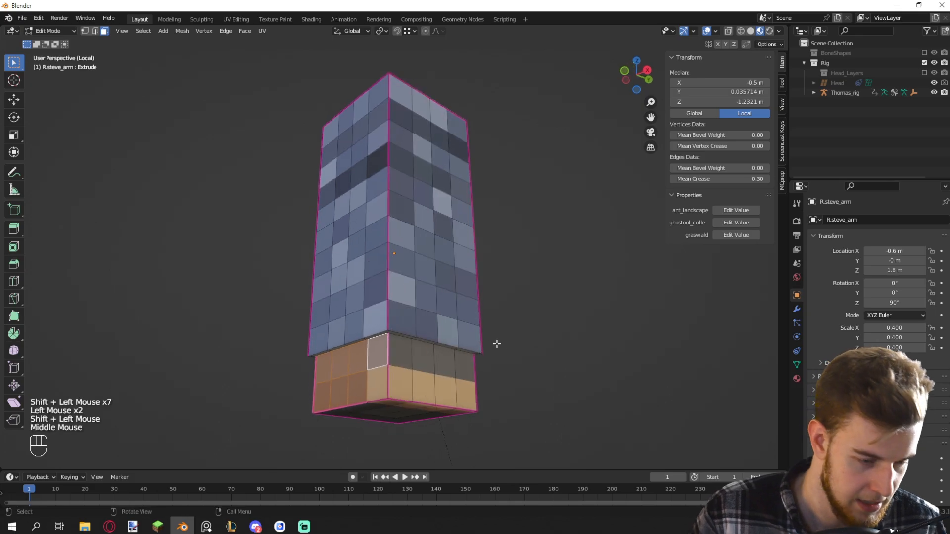
pyautogui.press('e')
pyautogui.click(467, 350)
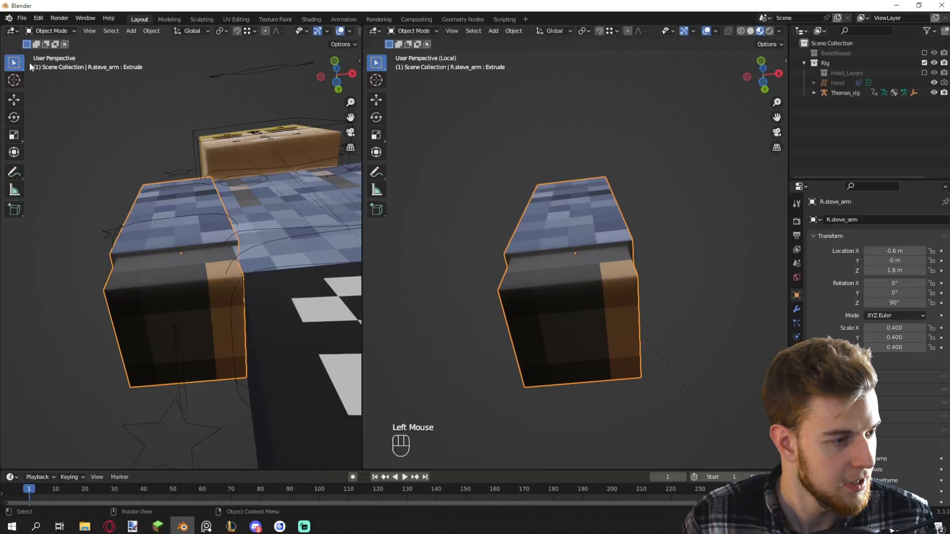
# Turn the second viewport into a UV Editor and put the arm mesh into Edit Mode
pyautogui.click(12, 31)
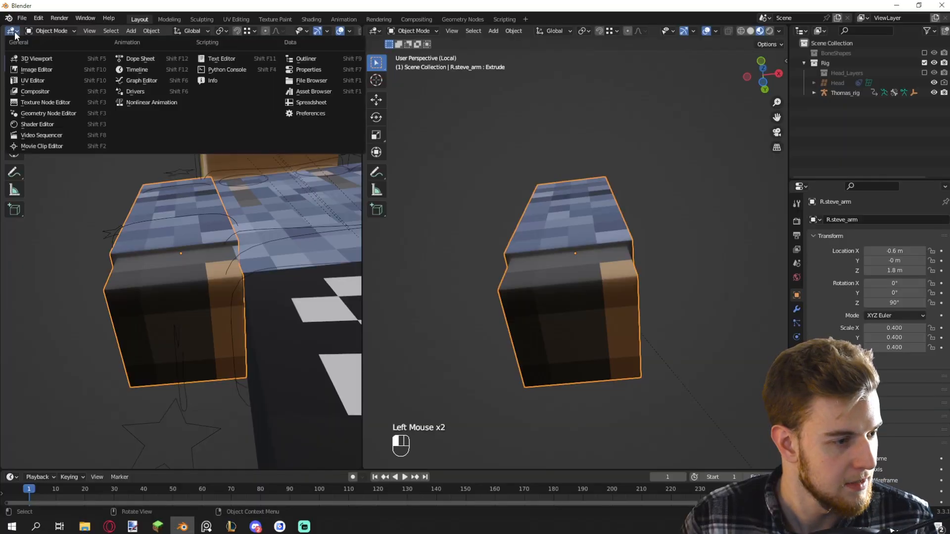
pyautogui.click(34, 80)
pyautogui.press('Tab')
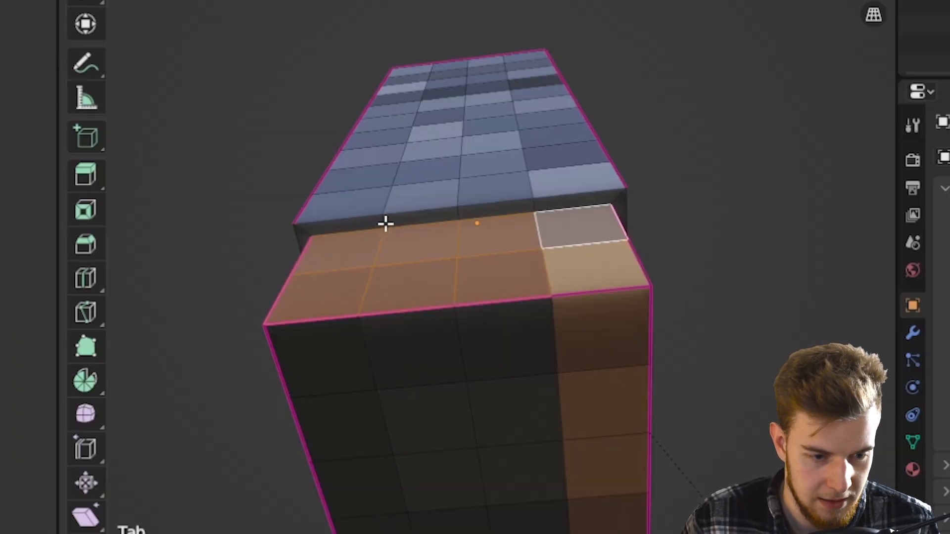
# Select the loop of narrow faces running around the underside of the sleeve's lower rim
pyautogui.keyDown('alt'); pyautogui.click(386, 224); pyautogui.keyUp('alt')
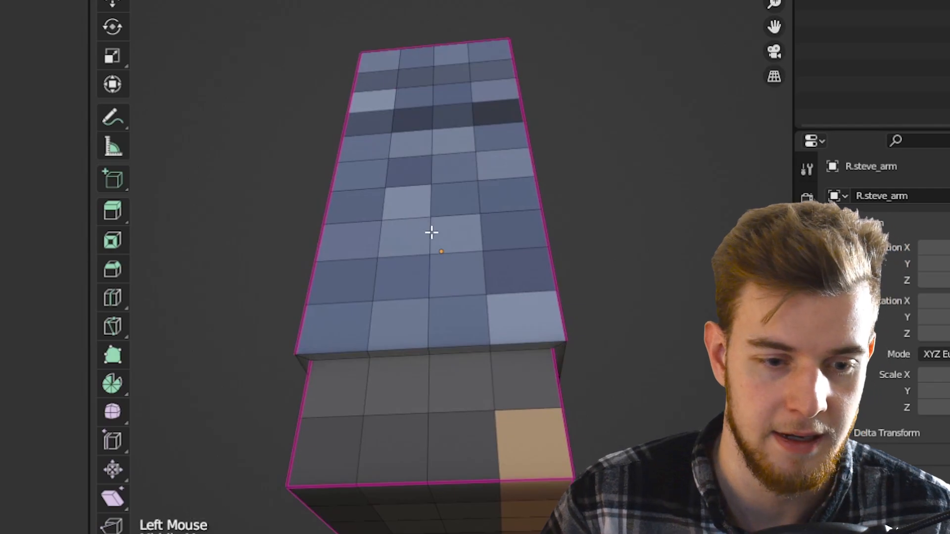
pyautogui.keyDown('alt'); pyautogui.click(430, 233); pyautogui.keyUp('alt')
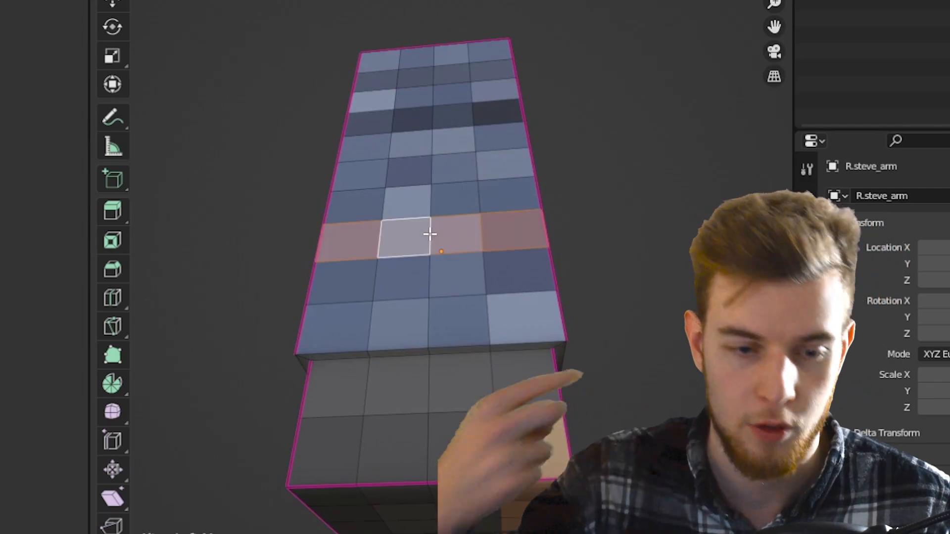
pyautogui.click(647, 223)
pyautogui.press('2')
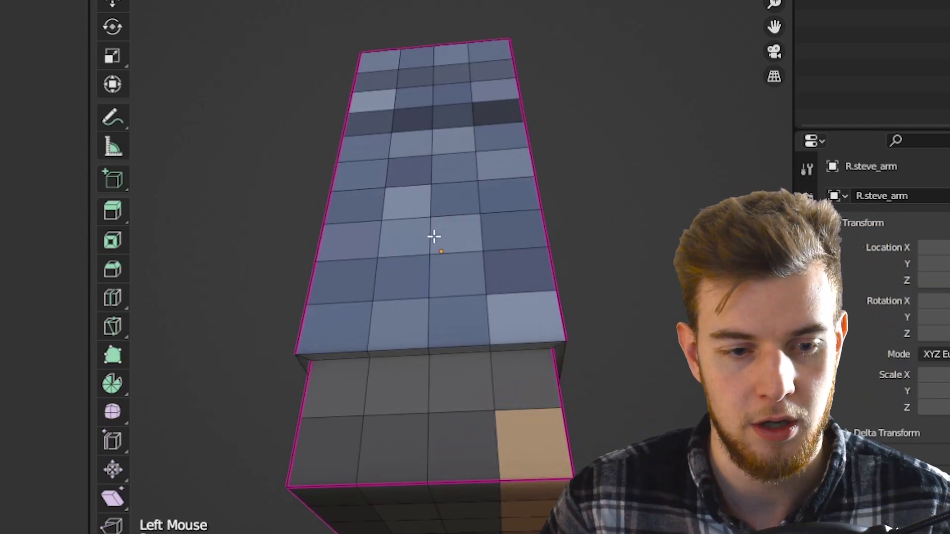
pyautogui.keyDown('alt'); pyautogui.click(429, 237); pyautogui.keyUp('alt')
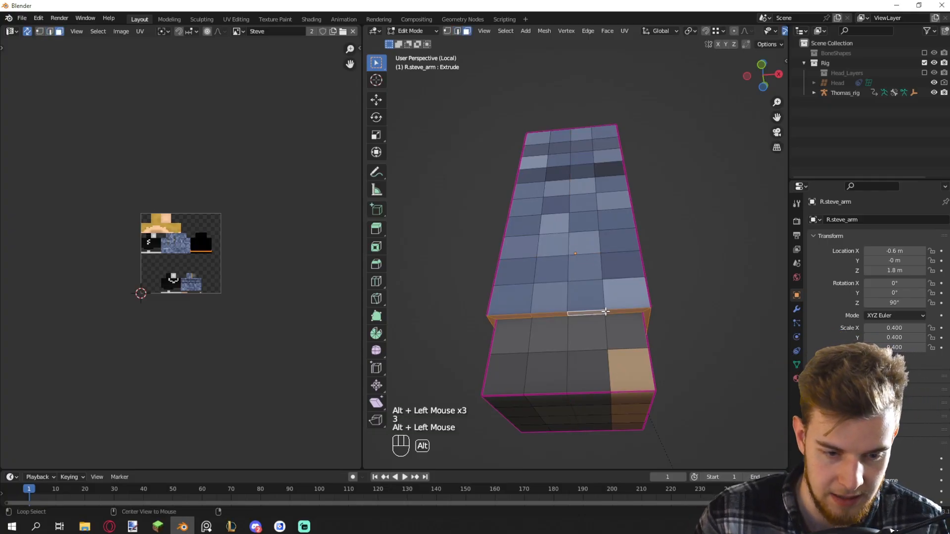
# Move the rim faces' UVs up from the grey pixels onto the lowest row of blue sleeve pixels
pyautogui.scroll(3, 611, 311)
pyautogui.scroll(-1, 611, 312)
pyautogui.scroll(4, 174, 263)
pyautogui.keyDown('shift'); pyautogui.moveTo(153, 242); pyautogui.dragTo(205, 240, button='middle'); pyautogui.keyUp('shift')
pyautogui.scroll(2, 173, 264)
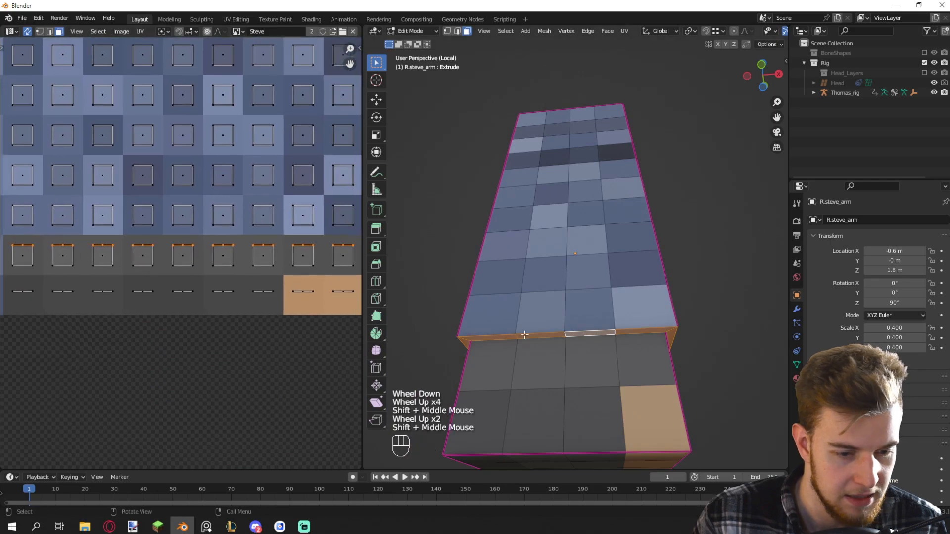
pyautogui.scroll(-2, 164, 263)
pyautogui.scroll(2, 124, 270)
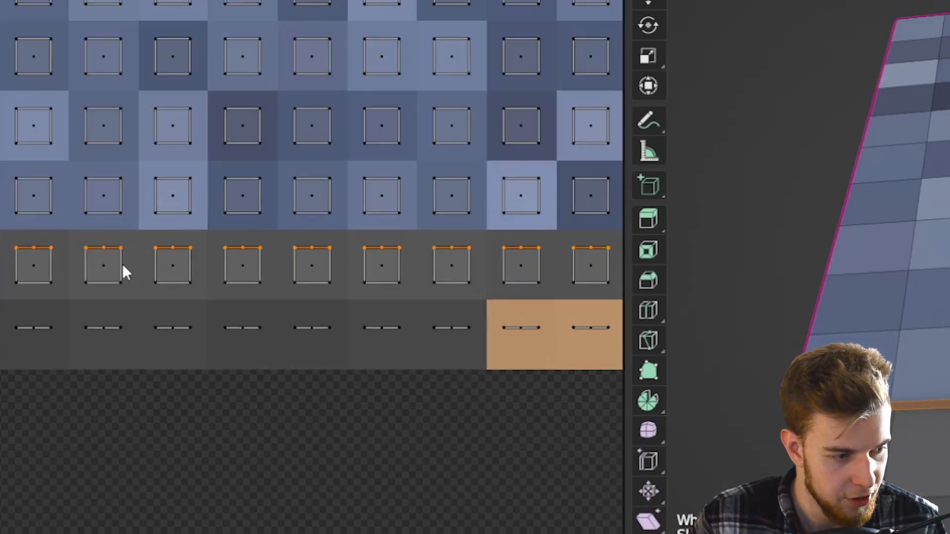
pyautogui.scroll(-3, 316, 266)
pyautogui.keyDown('shift'); pyautogui.moveTo(425, 261); pyautogui.dragTo(347, 261, button='middle'); pyautogui.keyUp('shift')
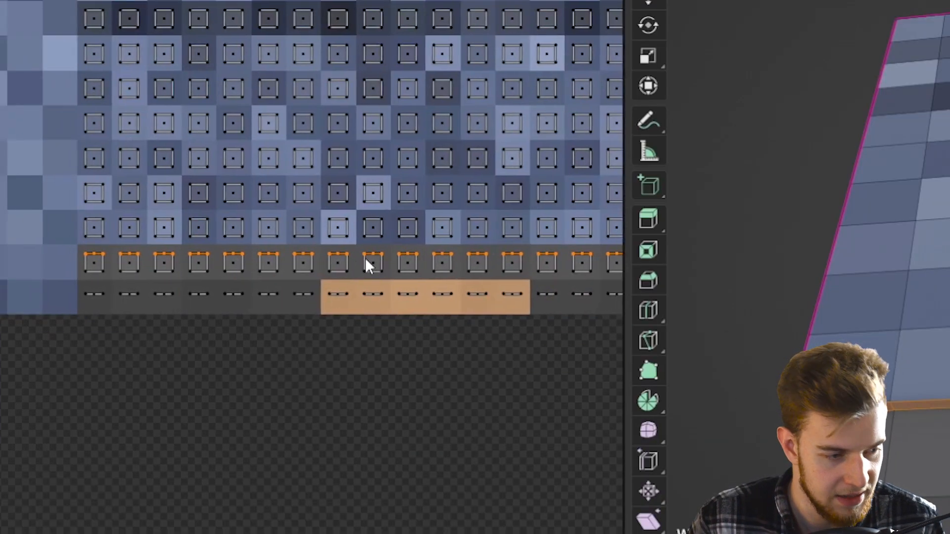
pyautogui.press('g')
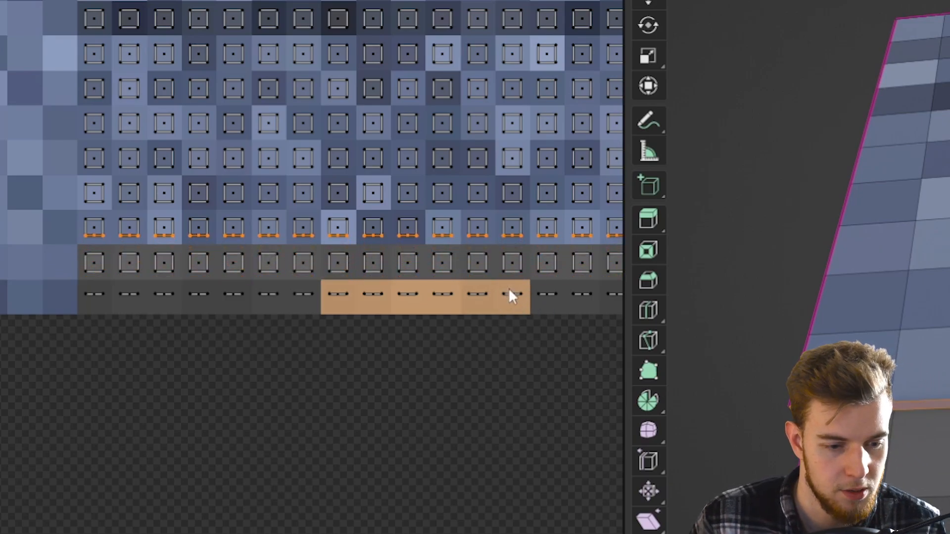
pyautogui.moveTo(898, 337); pyautogui.dragTo(922, 313, button='middle')
# Return the arm to Object Mode, close the UV Editor and leave local view to show the whole character
pyautogui.press('Tab')
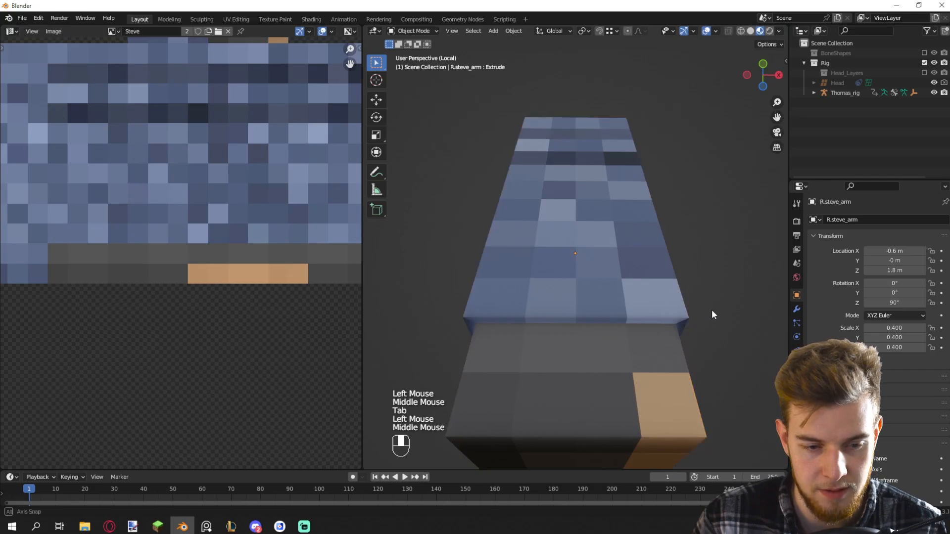
pyautogui.moveTo(712, 315); pyautogui.dragTo(554, 224, button='middle')
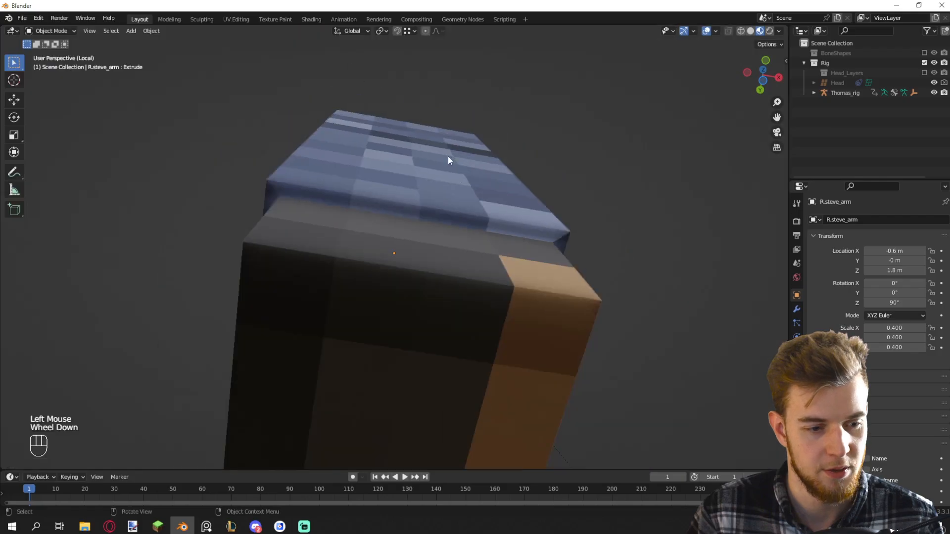
pyautogui.moveTo(449, 158); pyautogui.dragTo(496, 286, button='middle')
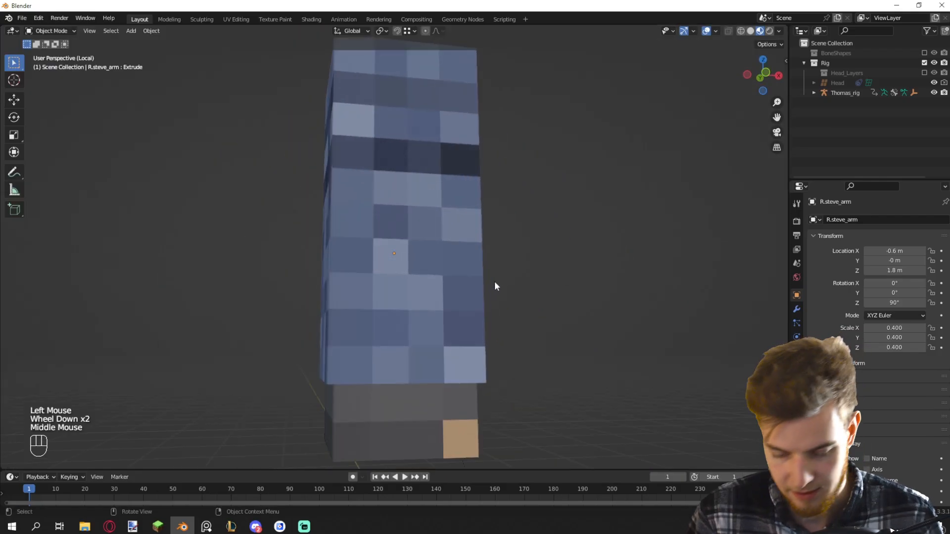
pyautogui.scroll(-2, 463, 251)
pyautogui.press('KP_Divide')
# Select the character's armature and switch it to Pose Mode
pyautogui.scroll(-2, 462, 250)
pyautogui.click(413, 293)
pyautogui.keyDown('shift'); pyautogui.moveTo(462, 250); pyautogui.dragTo(377, 300, button='middle'); pyautogui.keyUp('shift')
pyautogui.click(372, 239)
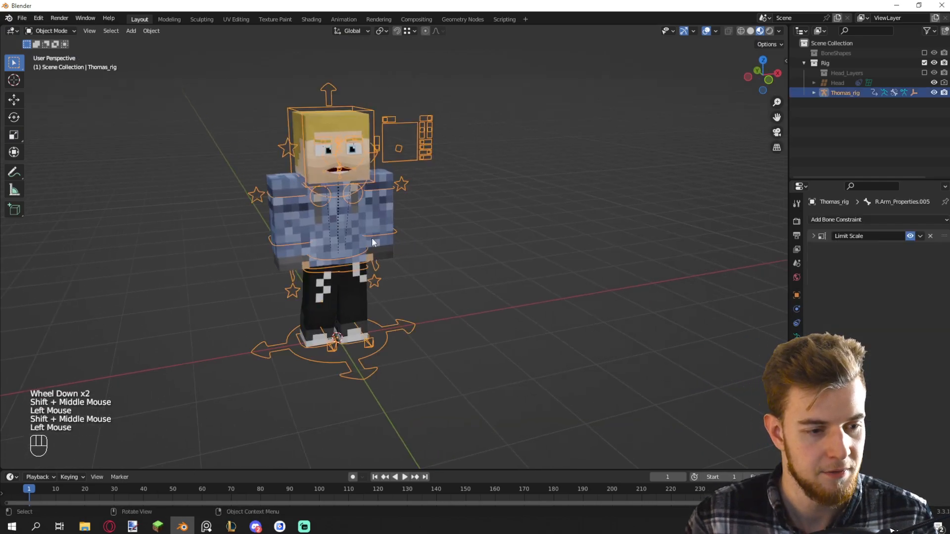
pyautogui.click(374, 236)
pyautogui.keyDown('shift'); pyautogui.moveTo(398, 219); pyautogui.dragTo(487, 265, button='middle'); pyautogui.keyUp('shift')
pyautogui.scroll(2, 488, 266)
pyautogui.click(279, 332)
pyautogui.hotkey('ctrl', 'Tab')
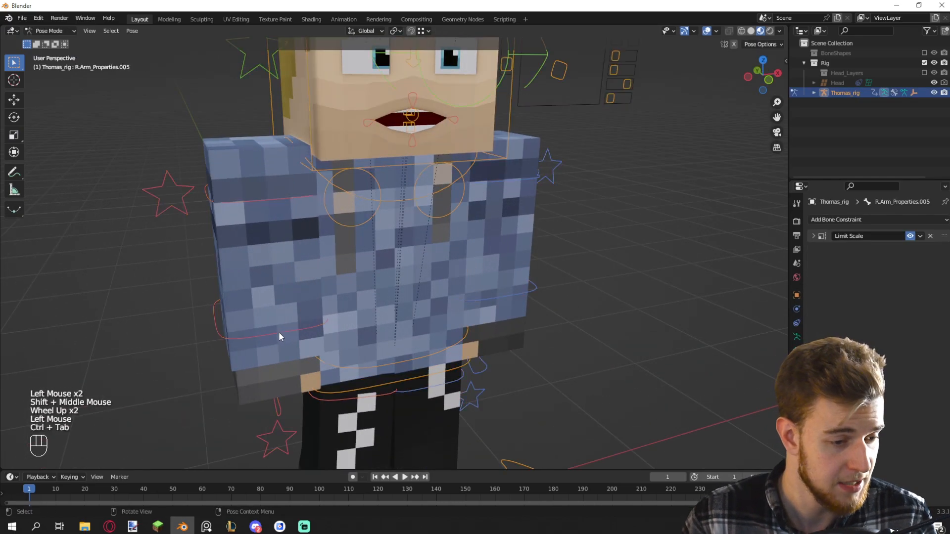
# Try rotating the right arm's elbow bone to check how the raised sleeve bends
pyautogui.click(280, 330)
pyautogui.moveTo(280, 331); pyautogui.dragTo(489, 269, button='middle')
pyautogui.press('r')
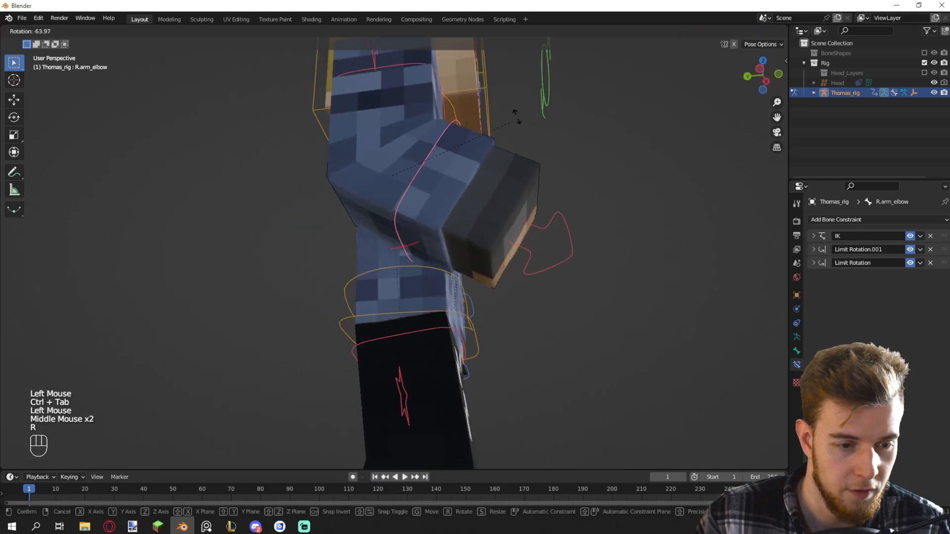
pyautogui.rightClick(516, 307)
pyautogui.scroll(-4, 516, 307)
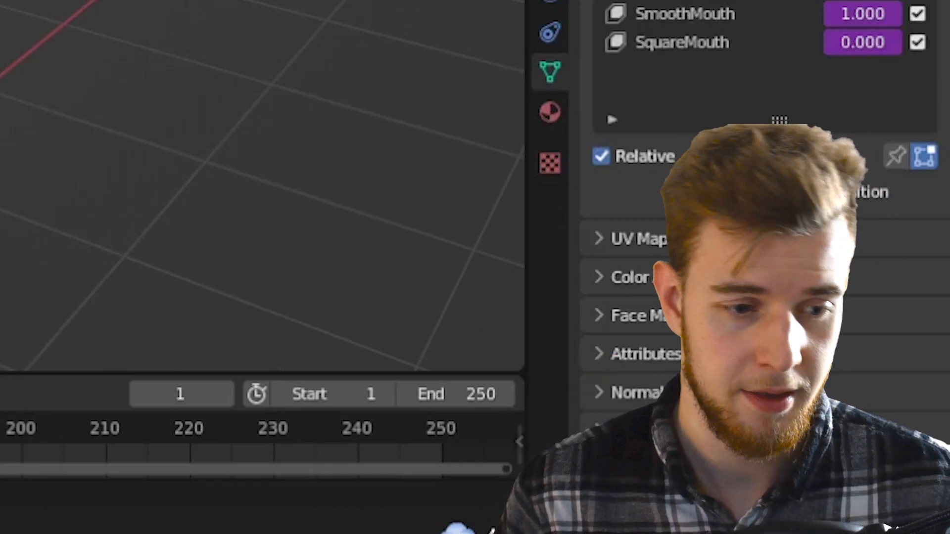
# Show the head's UVs by turning the second viewport beside the head mesh into a UV Editor
pyautogui.scroll(3, 262, 184)
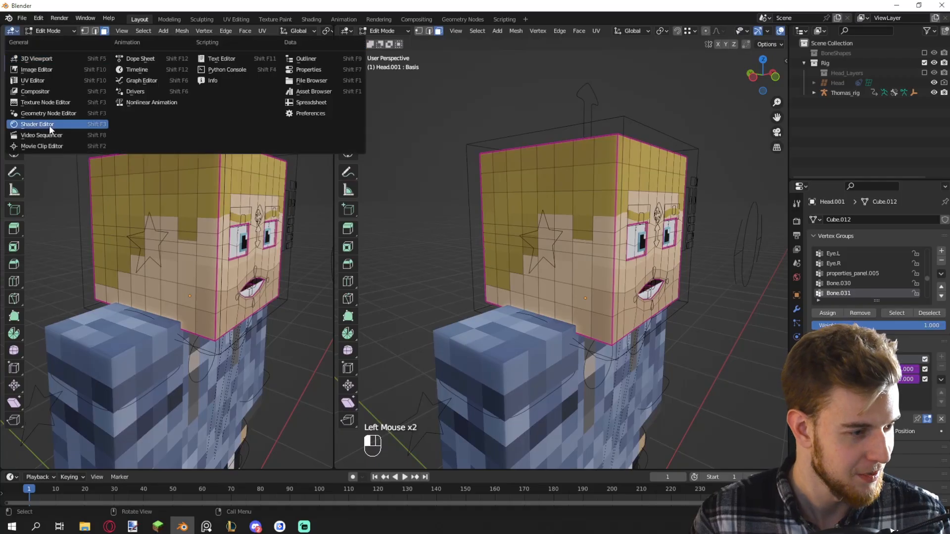
pyautogui.click(48, 129)
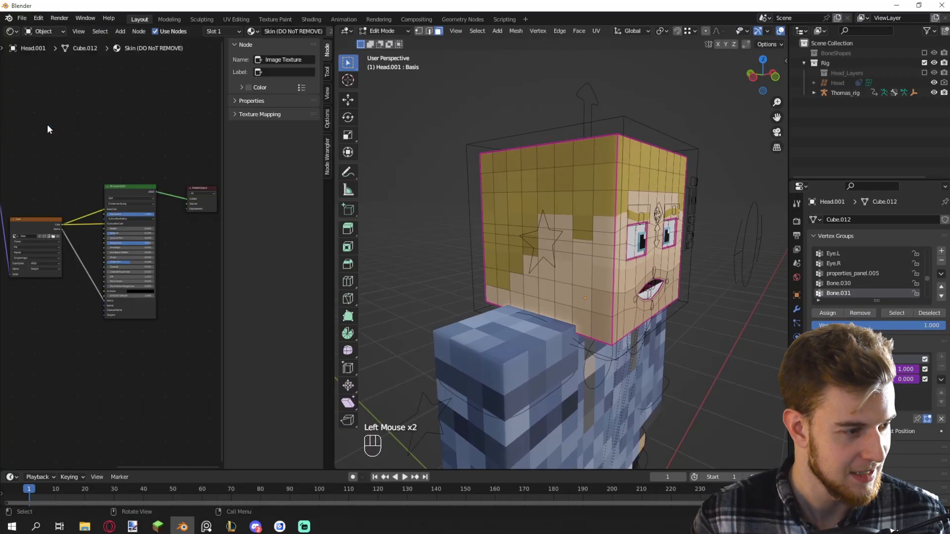
pyautogui.click(9, 33)
pyautogui.click(34, 85)
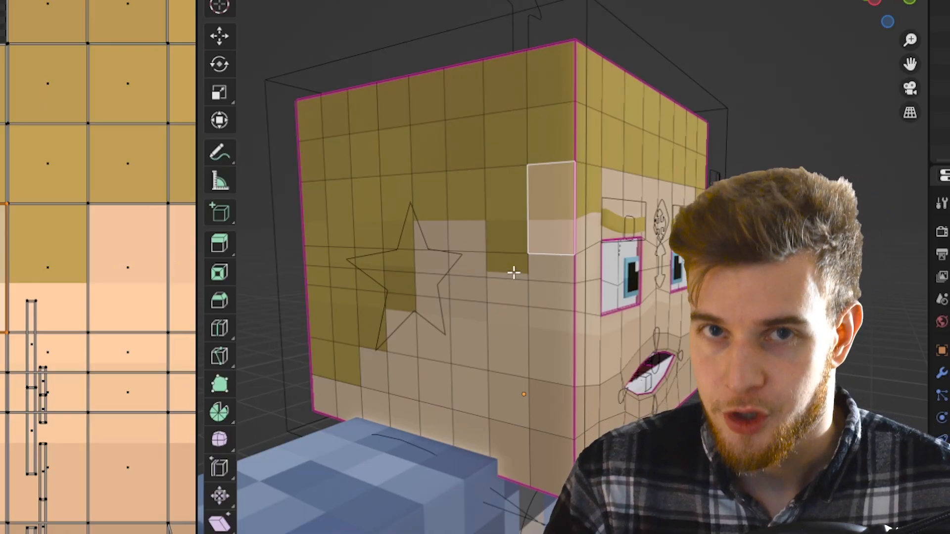
# Shrink the UVs of the hair faces above the skin on the head's side and move each within hair-coloured pixels
pyautogui.moveTo(513, 273); pyautogui.dragTo(436, 275, button='middle')
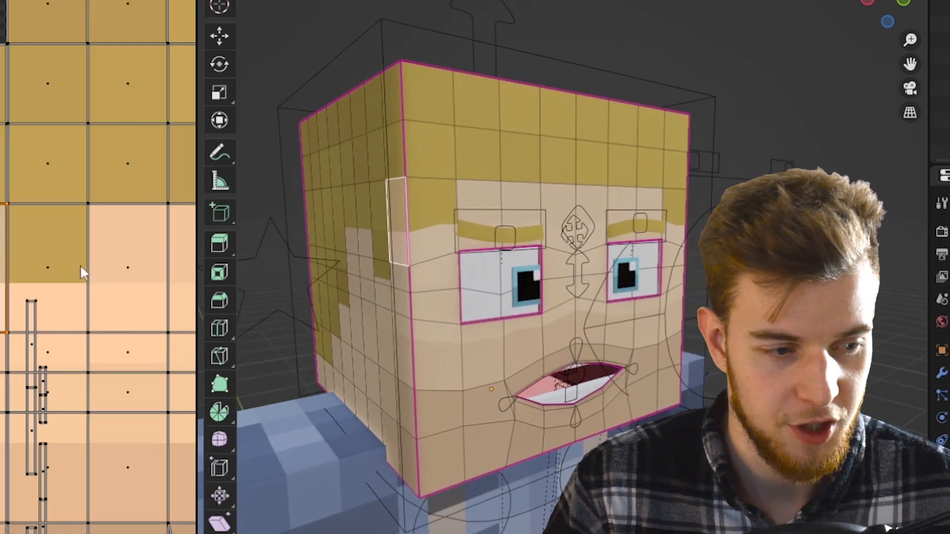
pyautogui.moveTo(408, 271); pyautogui.dragTo(541, 244, button='middle')
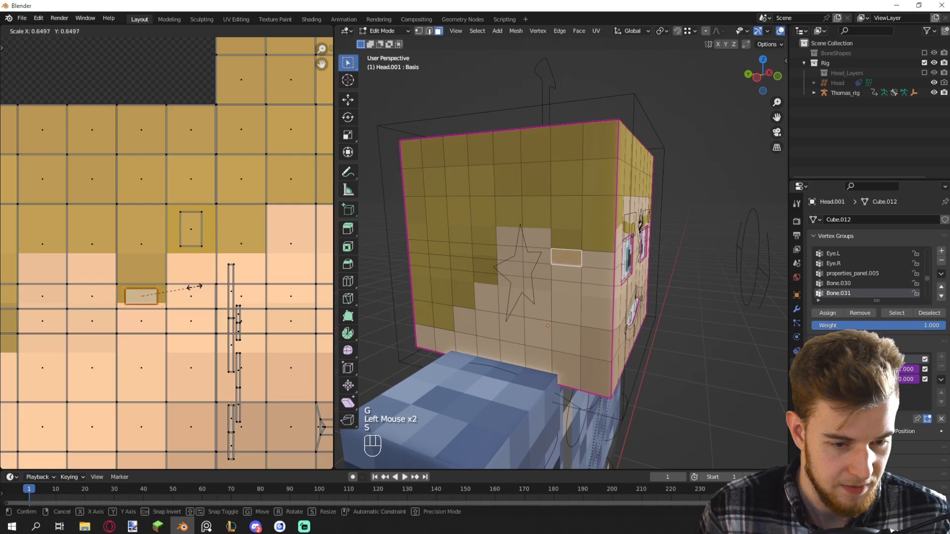
pyautogui.press('s')
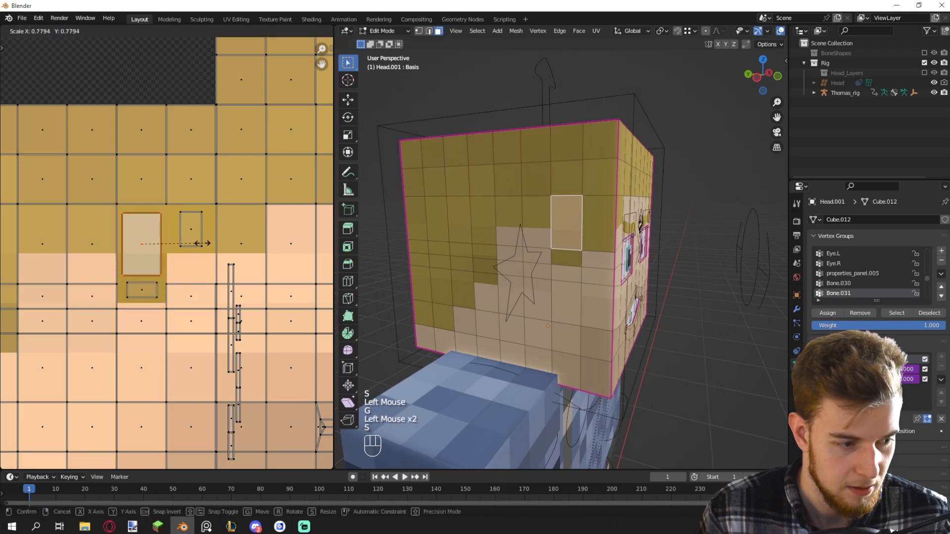
pyautogui.moveTo(562, 266); pyautogui.dragTo(575, 251, button='middle')
pyautogui.click(546, 206)
pyautogui.moveTo(144, 242); pyautogui.dragTo(235, 238, button='middle')
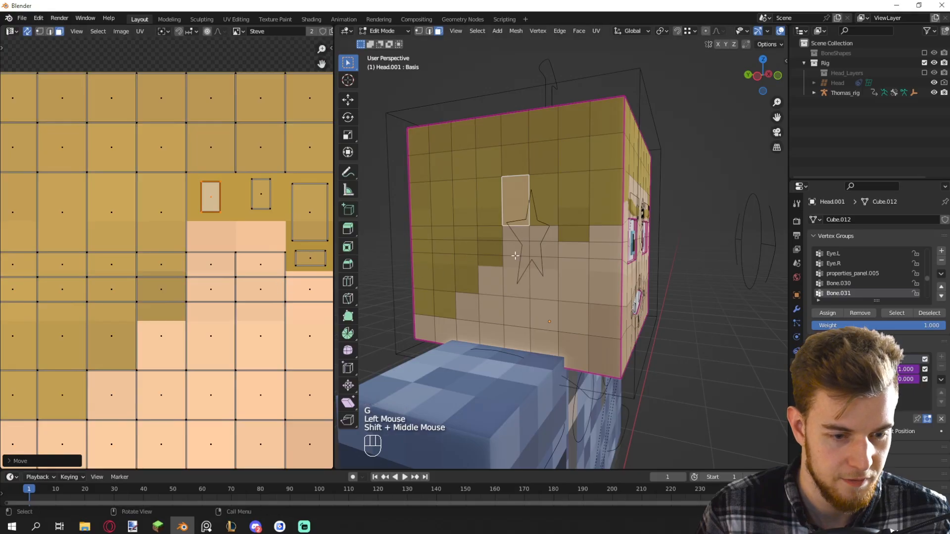
# Shrink and reposition the UVs of the remaining hairline faces on the head's side so each covers only hair or skin pixels
pyautogui.click(155, 332)
pyautogui.press('s')
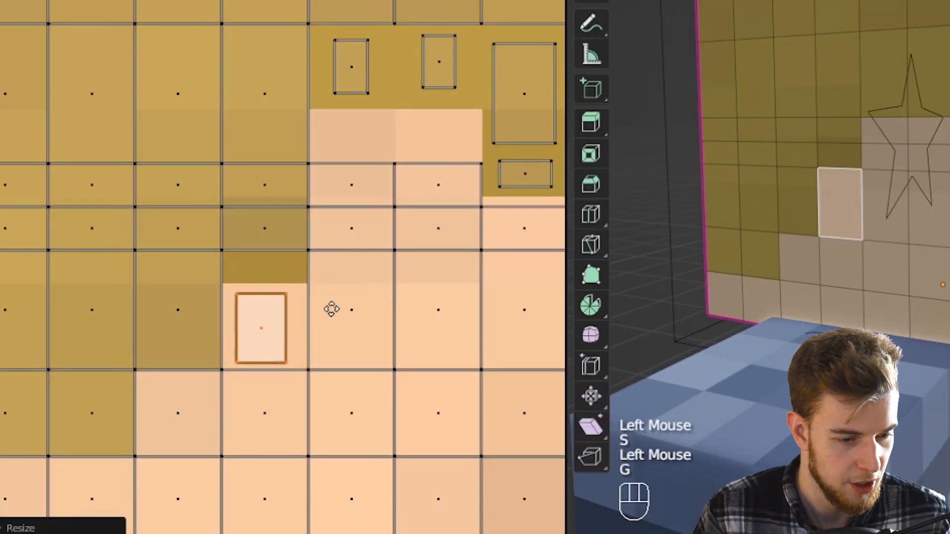
pyautogui.keyDown('shift'); pyautogui.moveTo(332, 271); pyautogui.dragTo(423, 146, button='middle'); pyautogui.keyUp('shift')
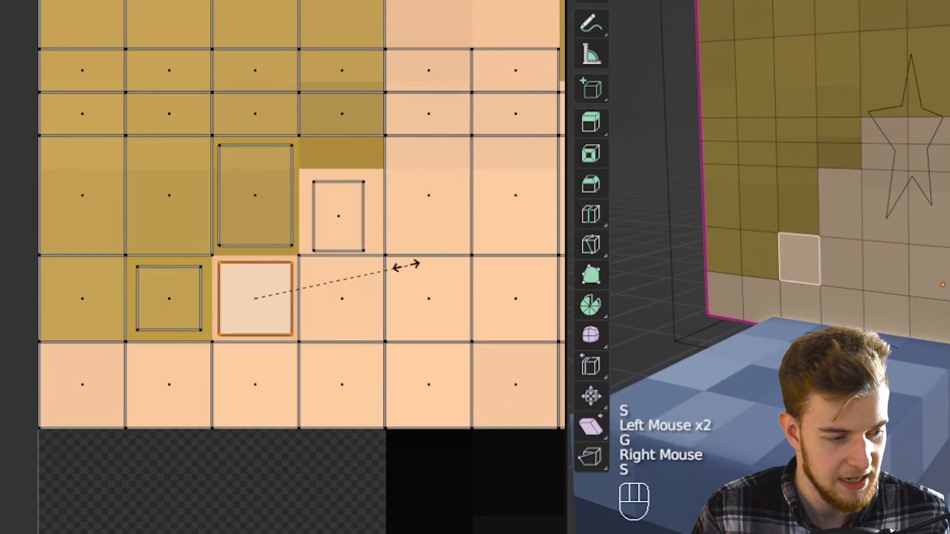
pyautogui.click(403, 265)
pyautogui.doubleClick(182, 371)
pyautogui.press('s')
pyautogui.click(361, 318)
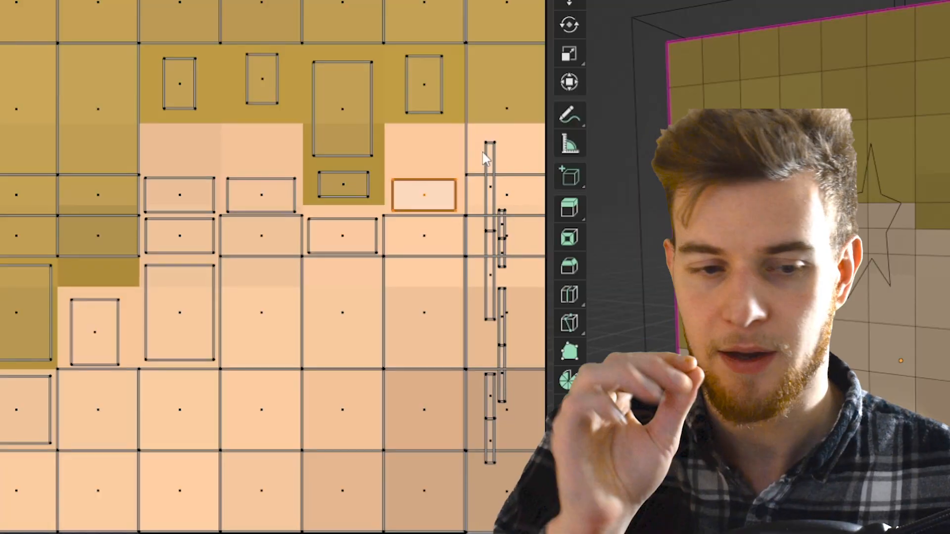
pyautogui.moveTo(410, 197); pyautogui.dragTo(267, 203, button='middle')
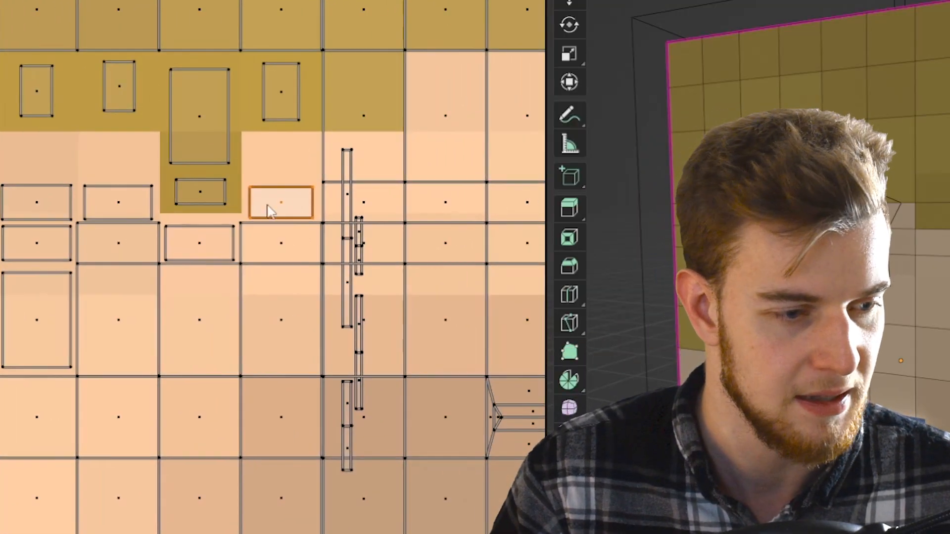
pyautogui.scroll(-3, 346, 206)
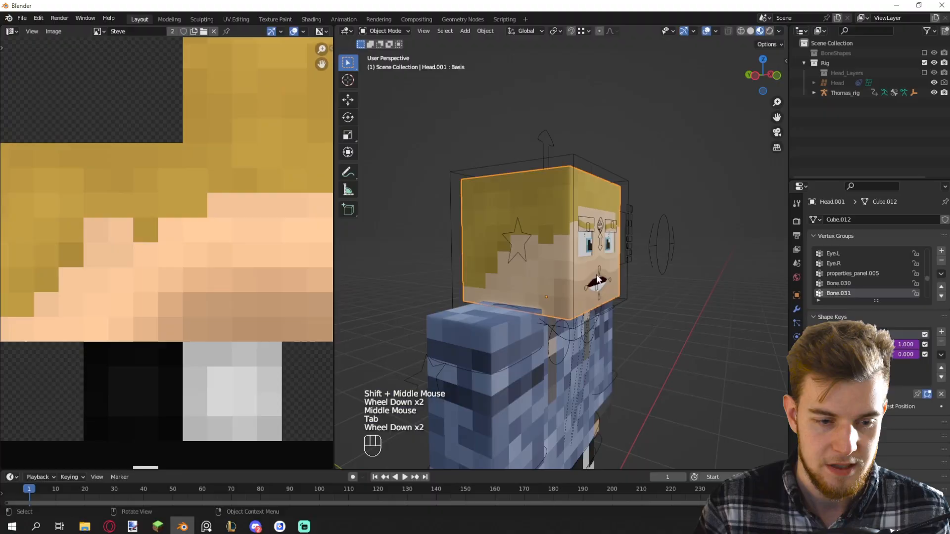
# Select all hair faces on the head's side, including the single pixel hanging below the hairline, and extrude them outward about 0.03 m
pyautogui.moveTo(598, 280); pyautogui.dragTo(601, 284, button='middle')
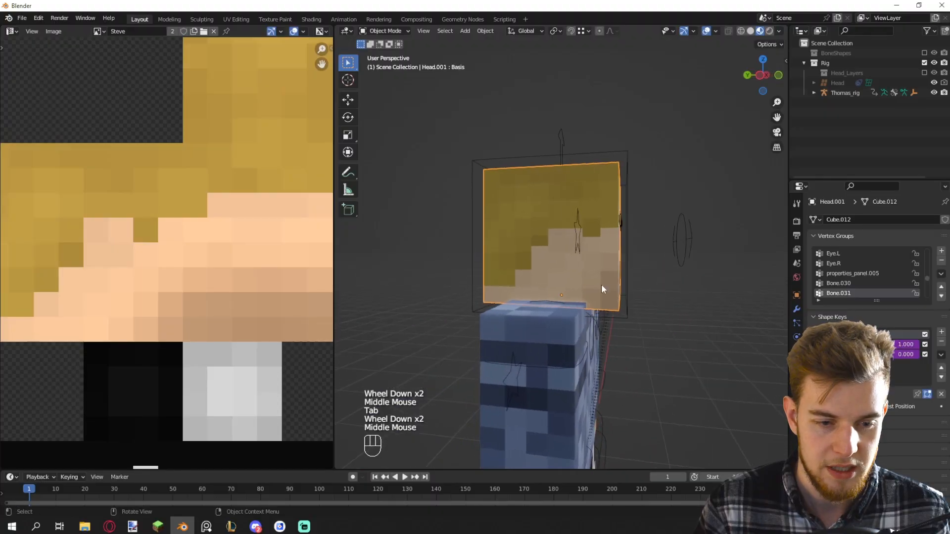
pyautogui.scroll(1, 601, 284)
pyautogui.press('Tab')
pyautogui.scroll(3, 602, 284)
pyautogui.keyDown('shift'); pyautogui.click(623, 221); pyautogui.keyUp('shift')
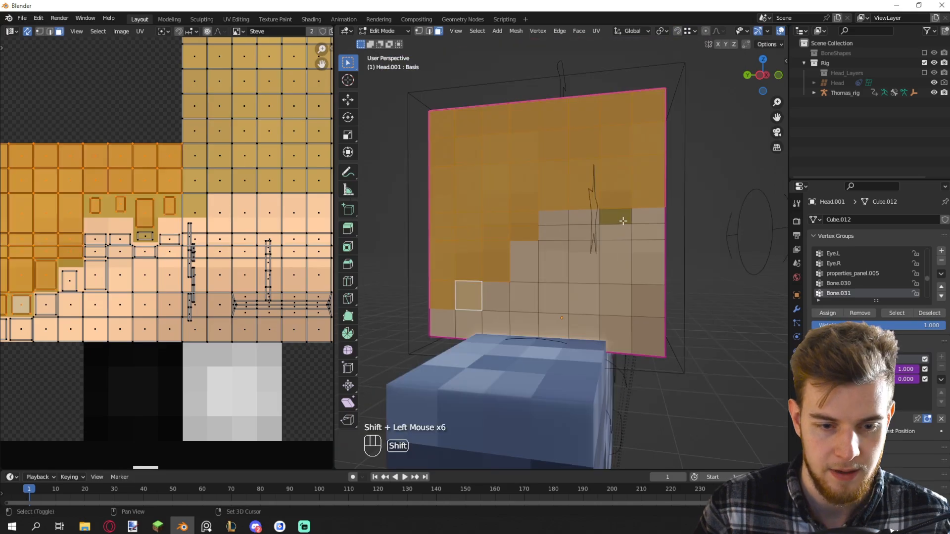
pyautogui.keyDown('shift'); pyautogui.click(623, 221); pyautogui.keyUp('shift')
pyautogui.scroll(-3, 658, 229)
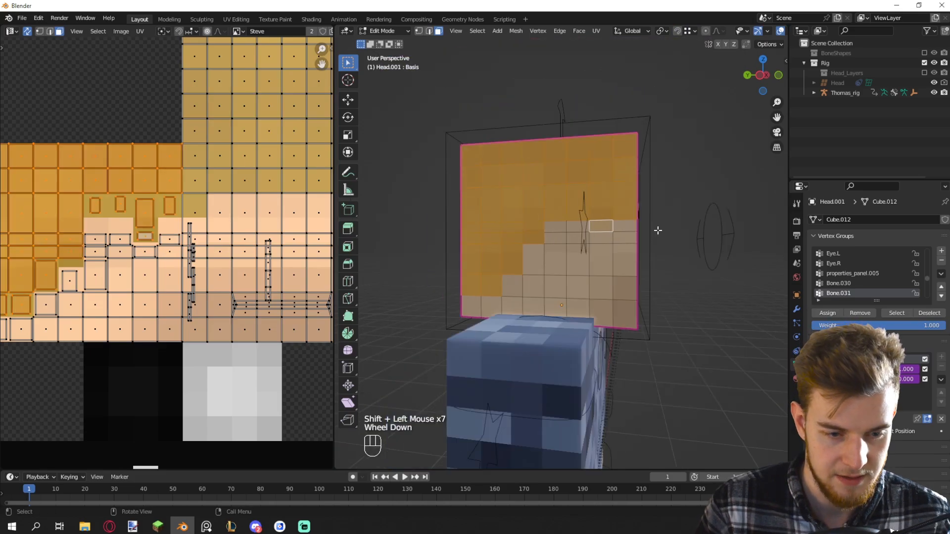
pyautogui.moveTo(657, 230); pyautogui.dragTo(639, 247, button='middle')
pyautogui.scroll(3, 640, 248)
pyautogui.press('e')
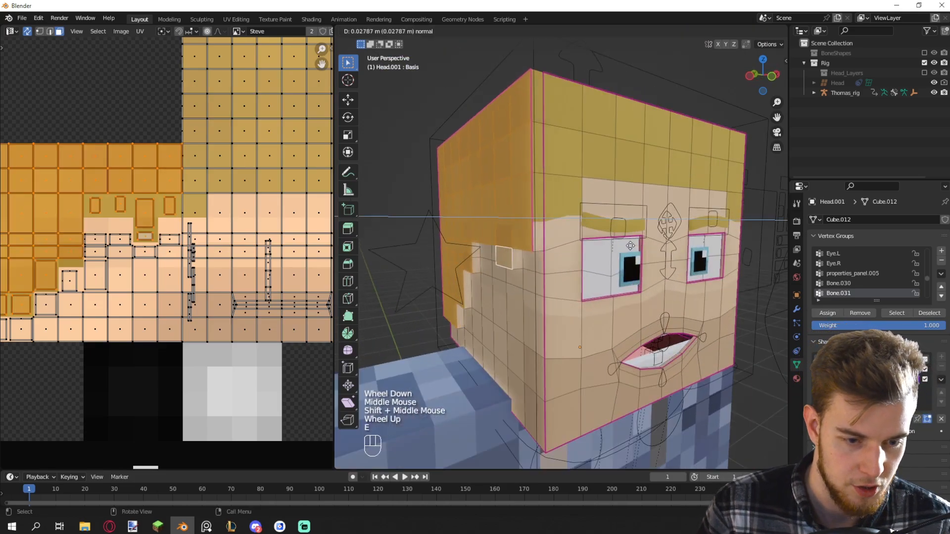
# Shrink the UVs of the extruded side hair's front rim face and move them within hair-coloured pixels
pyautogui.click(540, 216)
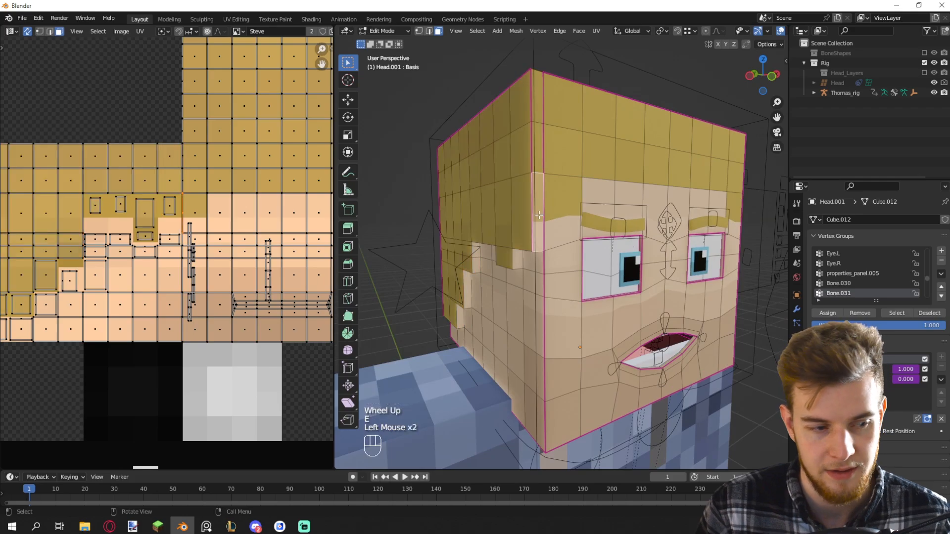
pyautogui.scroll(4, 417, 135)
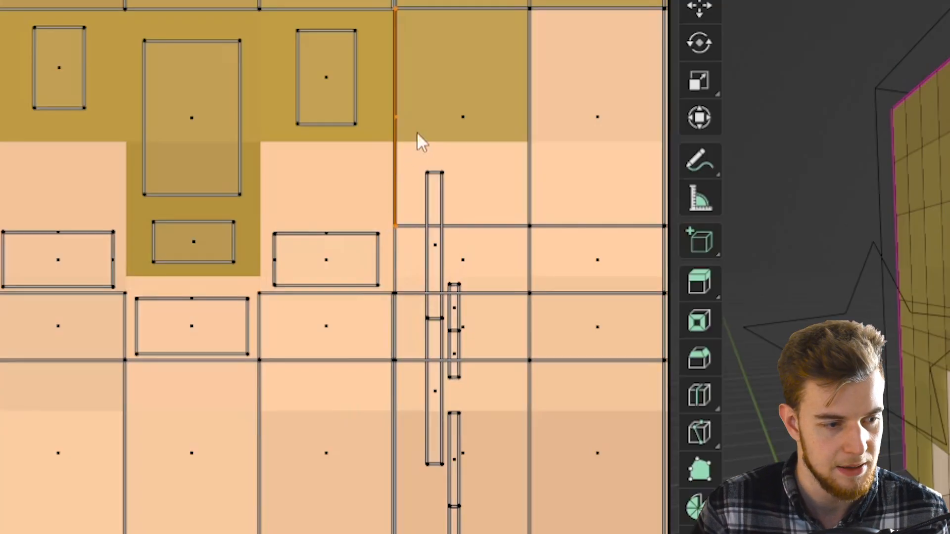
pyautogui.moveTo(416, 134); pyautogui.dragTo(407, 246, button='middle')
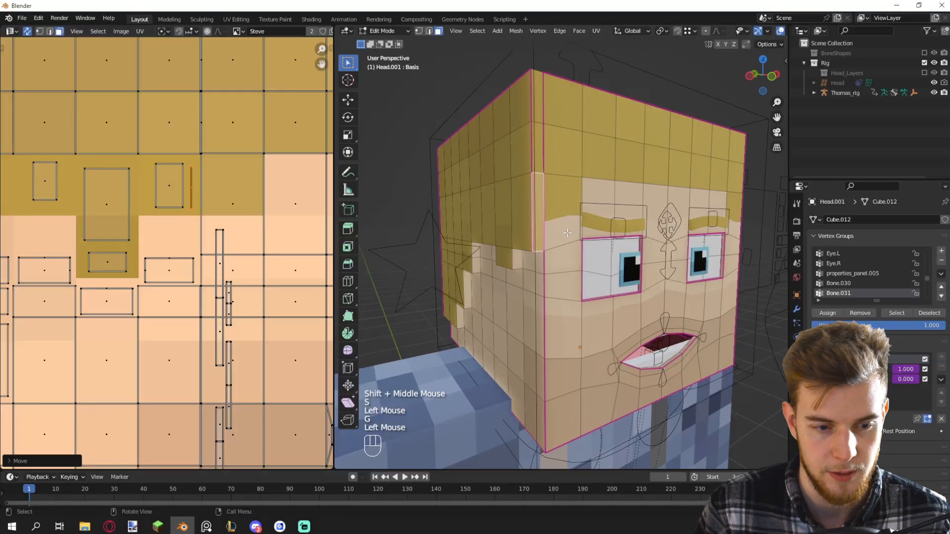
# Move the UVs of the rim faces beside and beneath the hanging hair pixel onto hair-coloured pixels
pyautogui.moveTo(585, 225); pyautogui.dragTo(534, 123, button='middle')
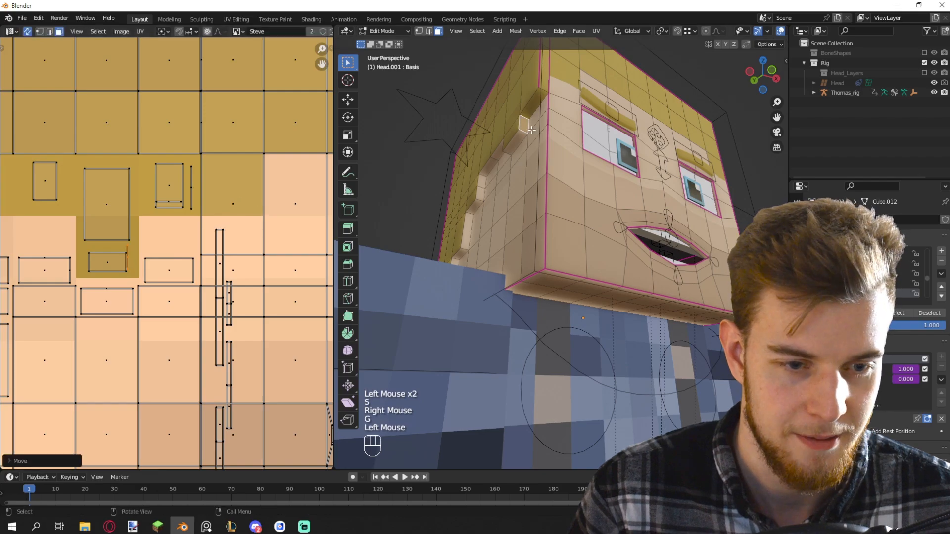
pyautogui.click(518, 139)
pyautogui.press('g')
pyautogui.click(159, 277)
pyautogui.moveTo(559, 232); pyautogui.dragTo(624, 223, button='middle')
pyautogui.moveTo(623, 223); pyautogui.dragTo(688, 208, button='middle')
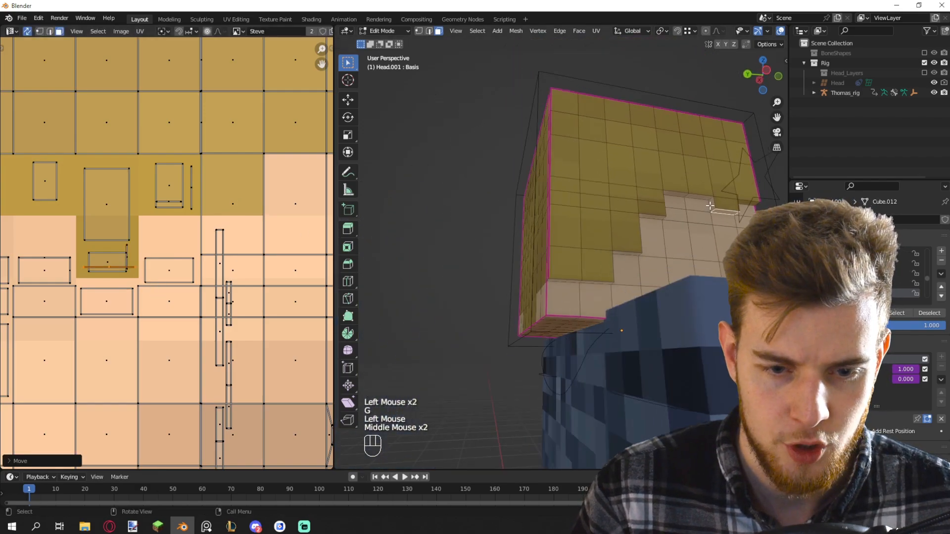
# Move the UVs of the underside and vertical step faces along the middle of the raised hairline onto hair-coloured pixels
pyautogui.keyDown('shift'); pyautogui.moveTo(100, 238); pyautogui.dragTo(182, 241, button='middle'); pyautogui.keyUp('shift')
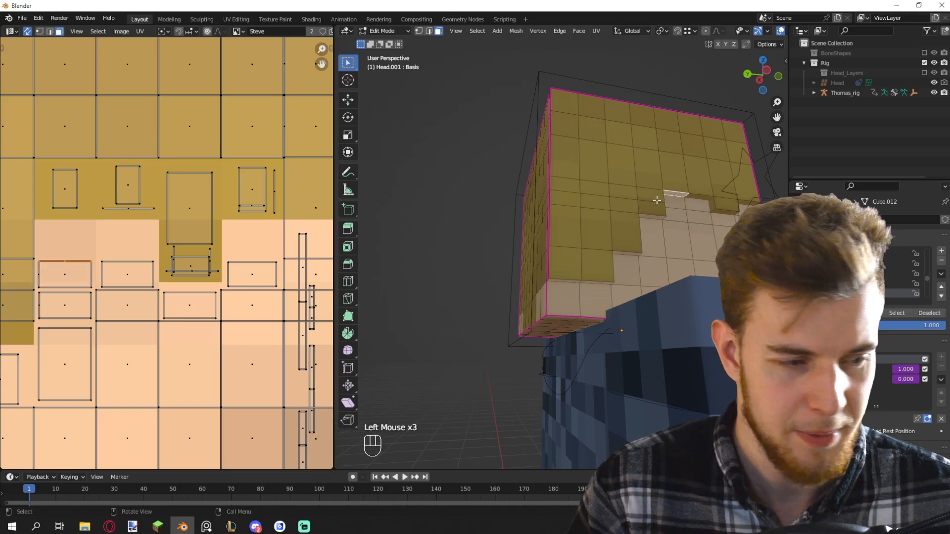
pyautogui.moveTo(538, 256); pyautogui.dragTo(597, 260, button='middle')
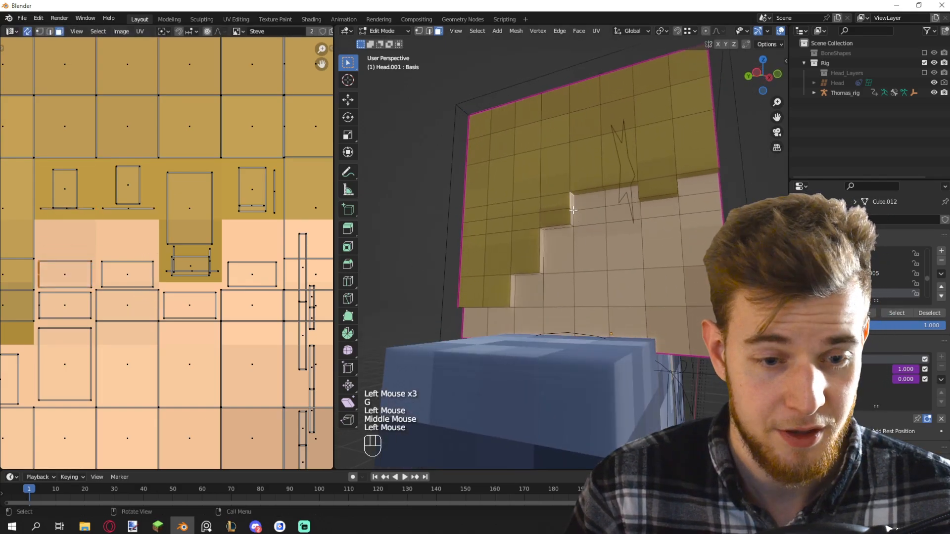
pyautogui.keyDown('shift'); pyautogui.moveTo(93, 286); pyautogui.dragTo(108, 273, button='middle'); pyautogui.keyUp('shift')
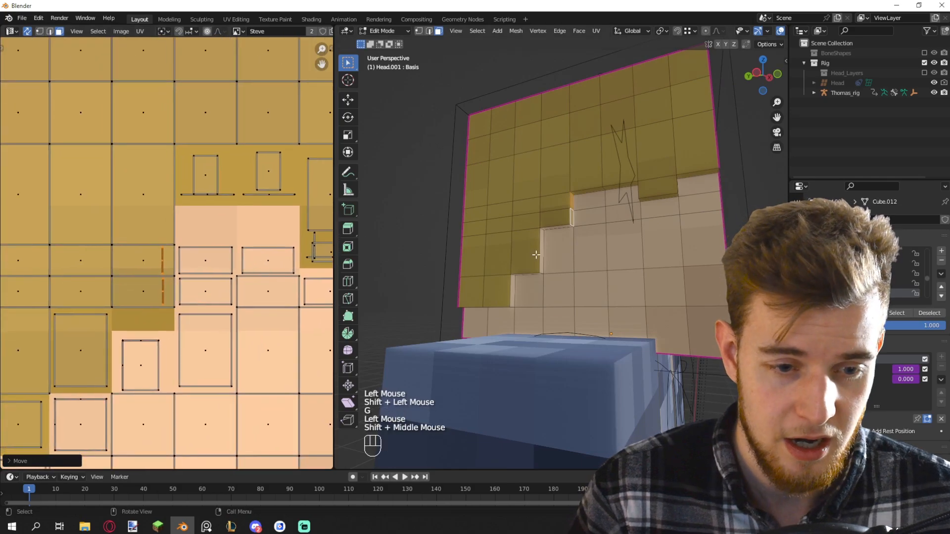
pyautogui.click(550, 228)
pyautogui.keyDown('shift'); pyautogui.moveTo(172, 314); pyautogui.dragTo(227, 260, button='middle'); pyautogui.keyUp('shift')
pyautogui.press('g')
pyautogui.click(230, 237)
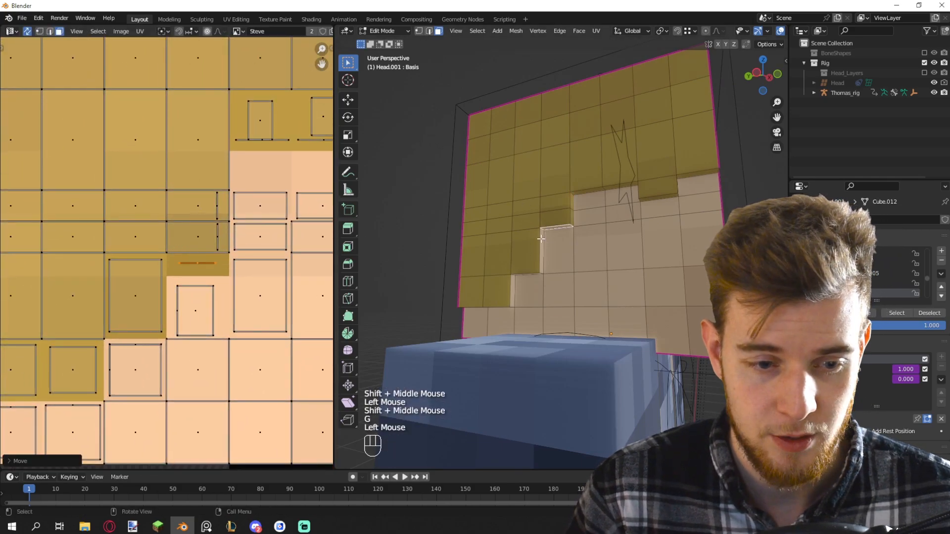
# Move the UVs of the remaining rim faces at the rear of the raised hairline onto hair-coloured pixels and leave Edit Mode
pyautogui.moveTo(518, 250); pyautogui.dragTo(604, 277, button='middle')
pyautogui.click(559, 246)
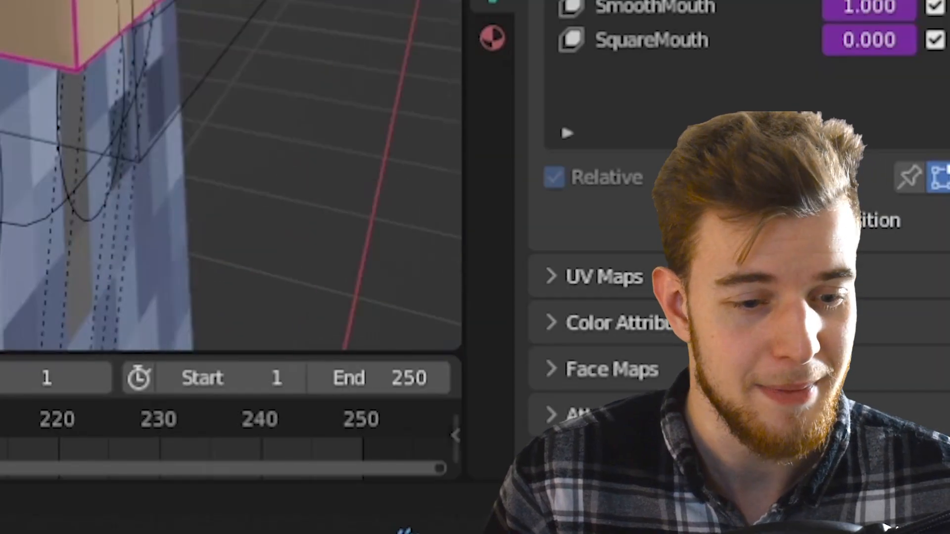
pyautogui.scroll(3, 603, 277)
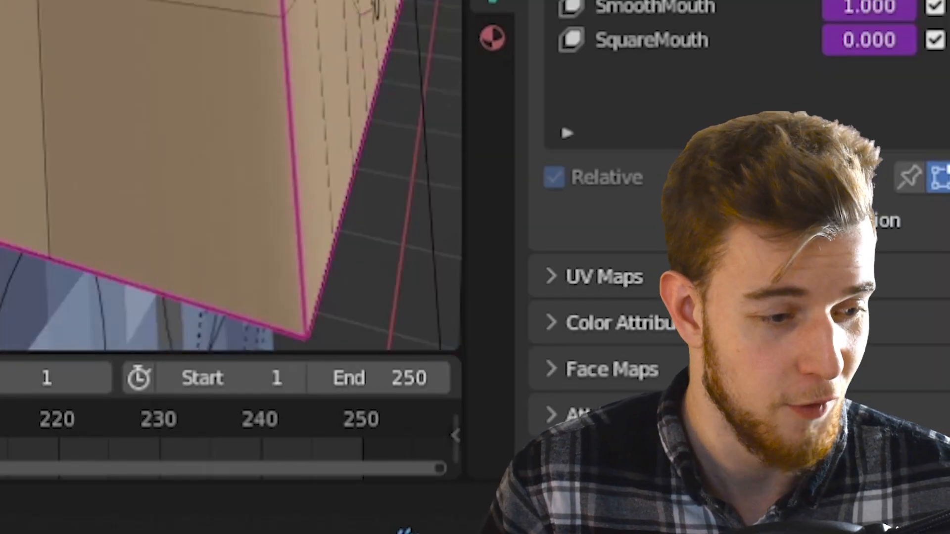
pyautogui.moveTo(222, 198); pyautogui.dragTo(188, 64, button='middle')
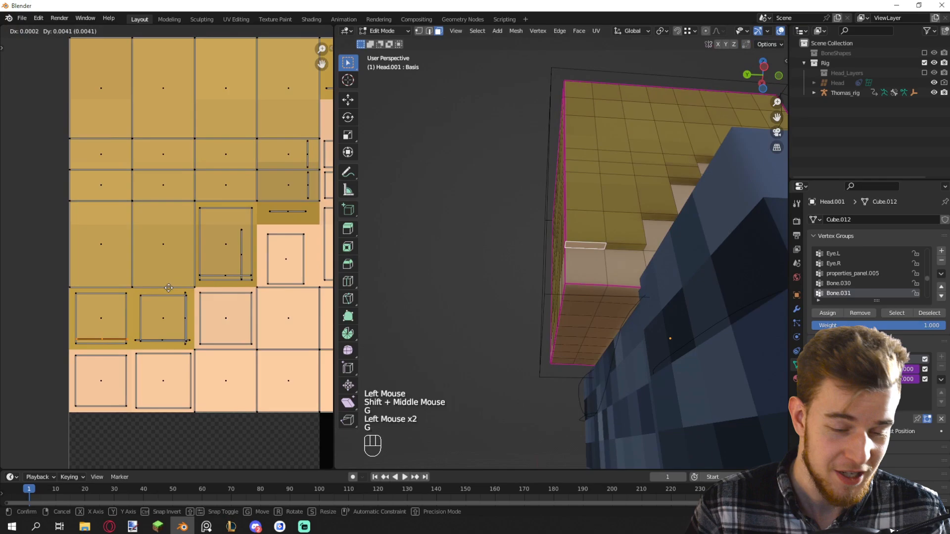
pyautogui.click(168, 288)
pyautogui.scroll(-2, 547, 257)
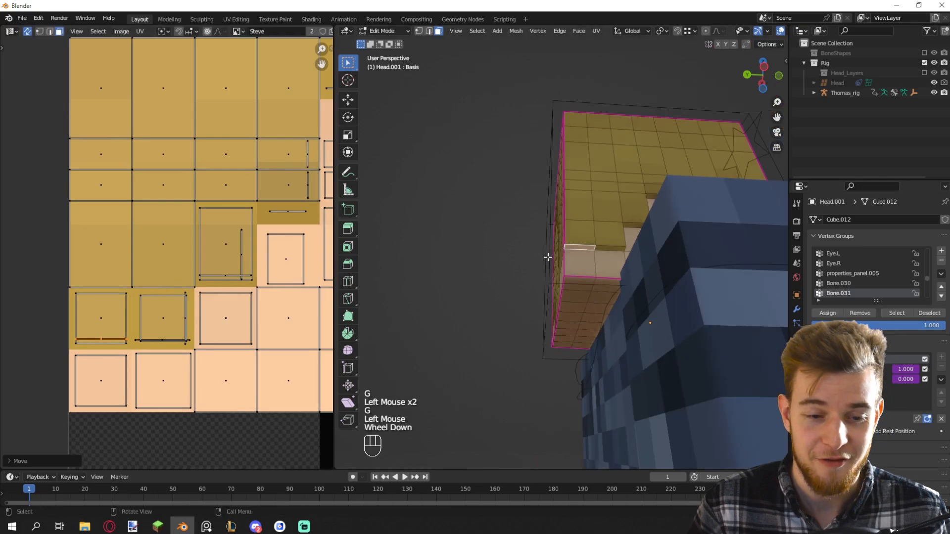
pyautogui.moveTo(547, 256); pyautogui.dragTo(569, 262, button='middle')
pyautogui.scroll(-2, 568, 262)
pyautogui.press('Tab')
# Try extruding all the head's top hair faces upward, then undo the extrusion
pyautogui.click(475, 268)
pyautogui.scroll(-2, 475, 268)
pyautogui.moveTo(476, 268); pyautogui.dragTo(568, 254, button='middle')
pyautogui.scroll(2, 598, 262)
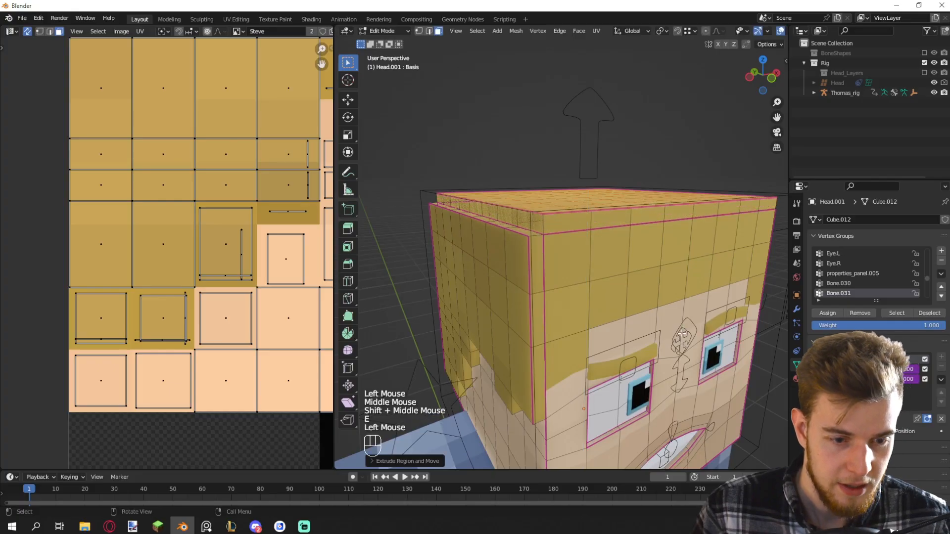
pyautogui.moveTo(681, 333); pyautogui.dragTo(672, 333, button='middle')
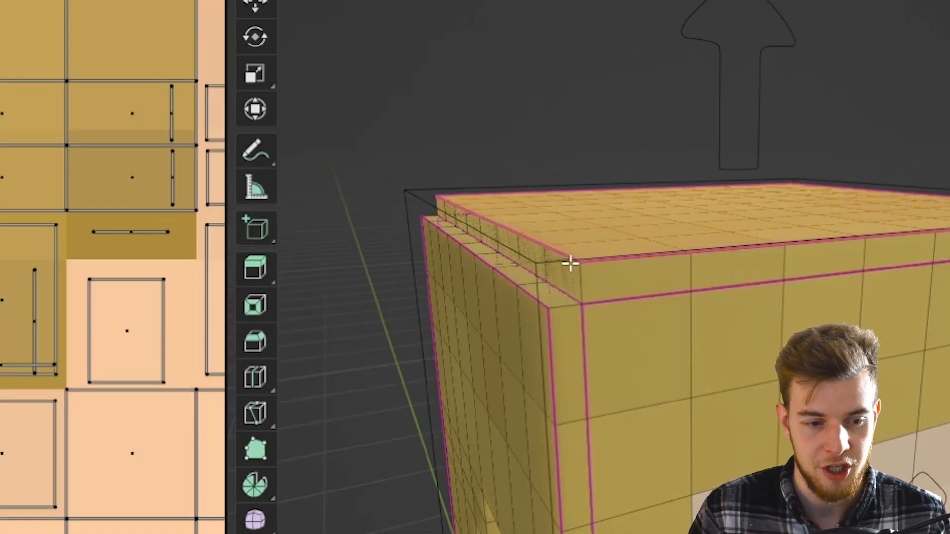
pyautogui.moveTo(486, 248); pyautogui.dragTo(478, 244, button='middle')
pyautogui.press('Tab')
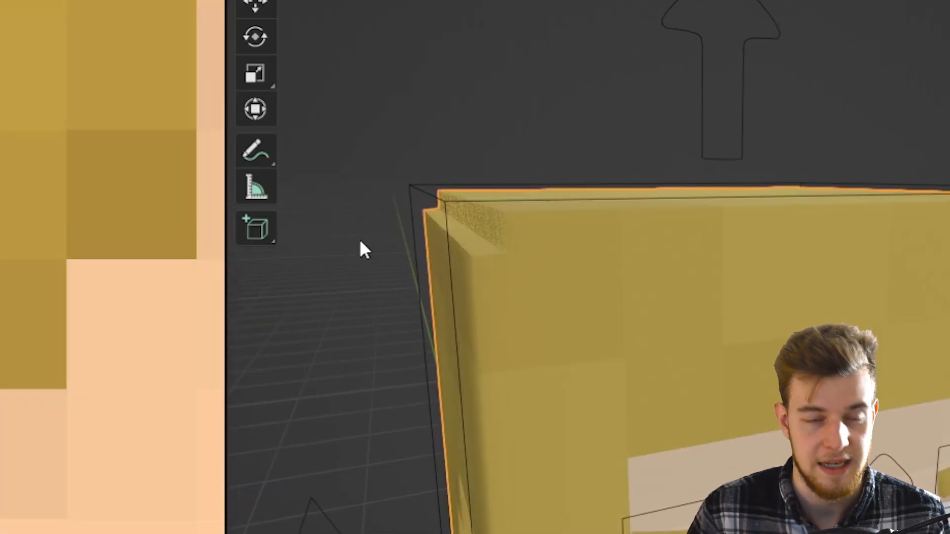
pyautogui.hotkey('ctrl', 'z')
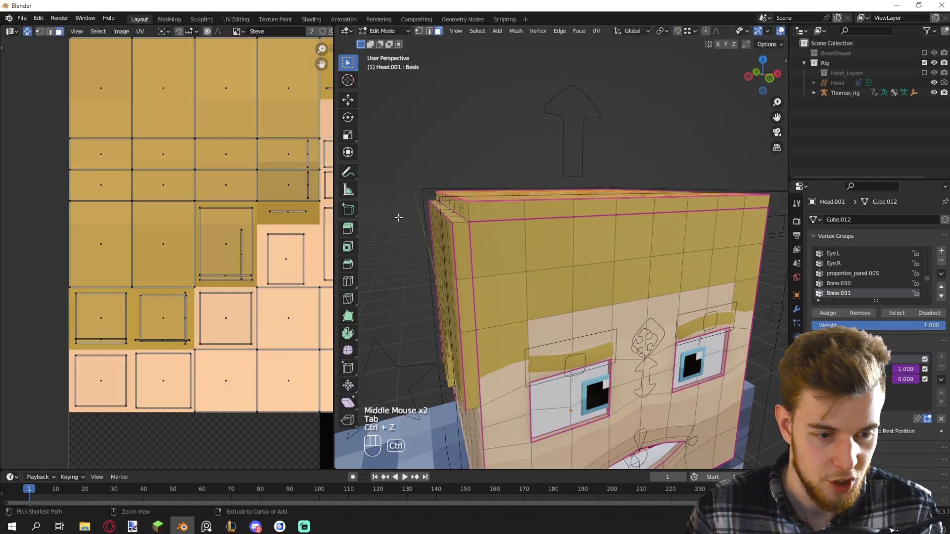
pyautogui.hotkey('ctrl', 'z')
# Select the front row of faces on the head's top and the front's uppermost row, then extrude and fatten them outward about 0.03 m
pyautogui.click(439, 222)
pyautogui.moveTo(475, 237); pyautogui.dragTo(539, 256, button='middle')
pyautogui.press('Tab')
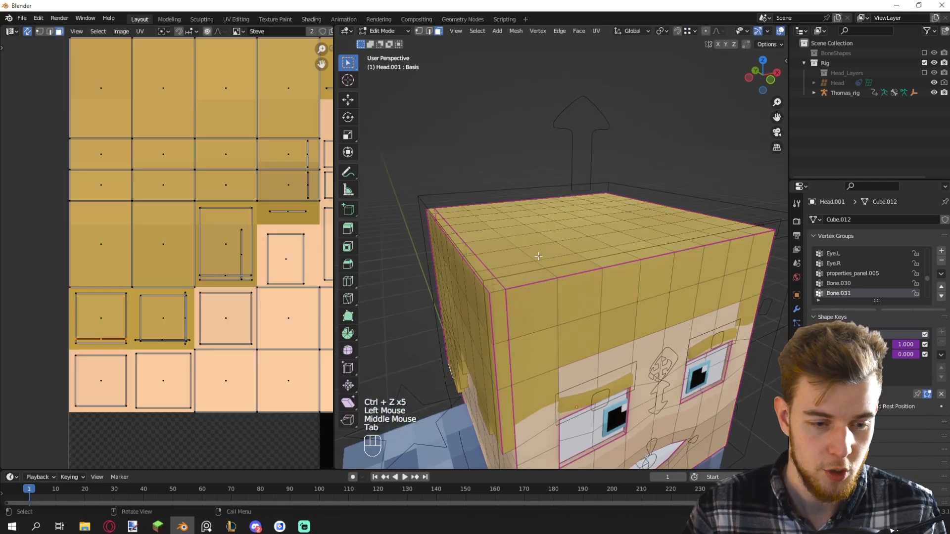
pyautogui.moveTo(584, 293); pyautogui.dragTo(479, 323, button='middle')
pyautogui.keyDown('shift'); pyautogui.click(417, 337); pyautogui.keyUp('shift')
pyautogui.keyDown('shift'); pyautogui.click(412, 367); pyautogui.keyUp('shift')
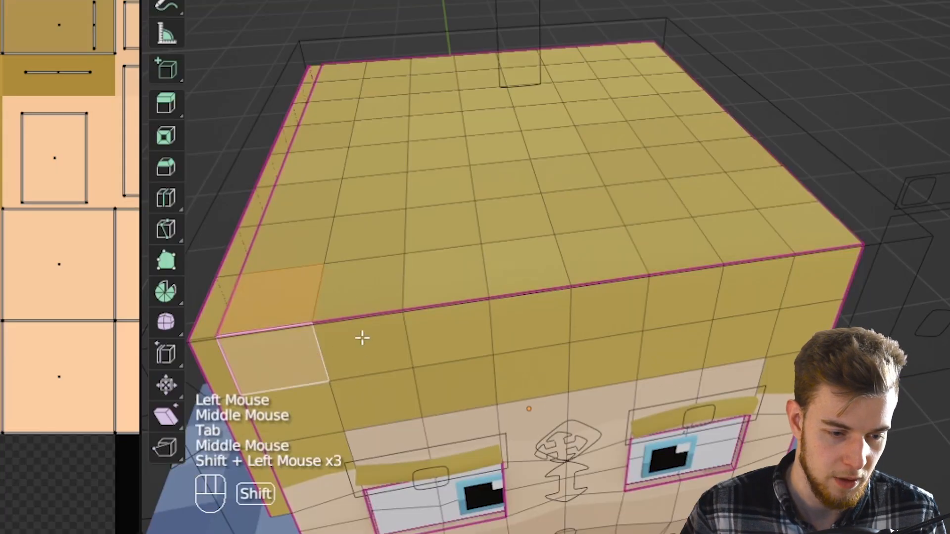
pyautogui.keyDown('shift'); pyautogui.click(459, 334); pyautogui.keyUp('shift')
pyautogui.keyDown('shift'); pyautogui.click(503, 327); pyautogui.keyUp('shift')
pyautogui.keyDown('shift'); pyautogui.click(505, 353); pyautogui.keyUp('shift')
pyautogui.keyDown('shift'); pyautogui.click(460, 360); pyautogui.keyUp('shift')
pyautogui.keyDown('shift'); pyautogui.click(544, 347); pyautogui.keyUp('shift')
pyautogui.keyDown('shift'); pyautogui.click(561, 321); pyautogui.keyUp('shift')
pyautogui.keyDown('shift'); pyautogui.click(608, 255); pyautogui.keyUp('shift')
pyautogui.keyDown('shift'); pyautogui.click(611, 314); pyautogui.keyUp('shift')
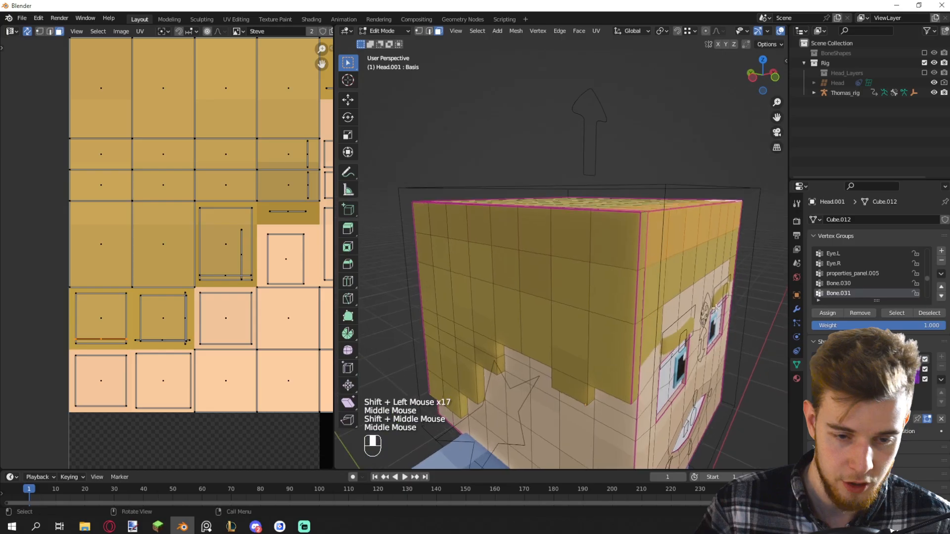
pyautogui.press('e')
pyautogui.rightClick(748, 256)
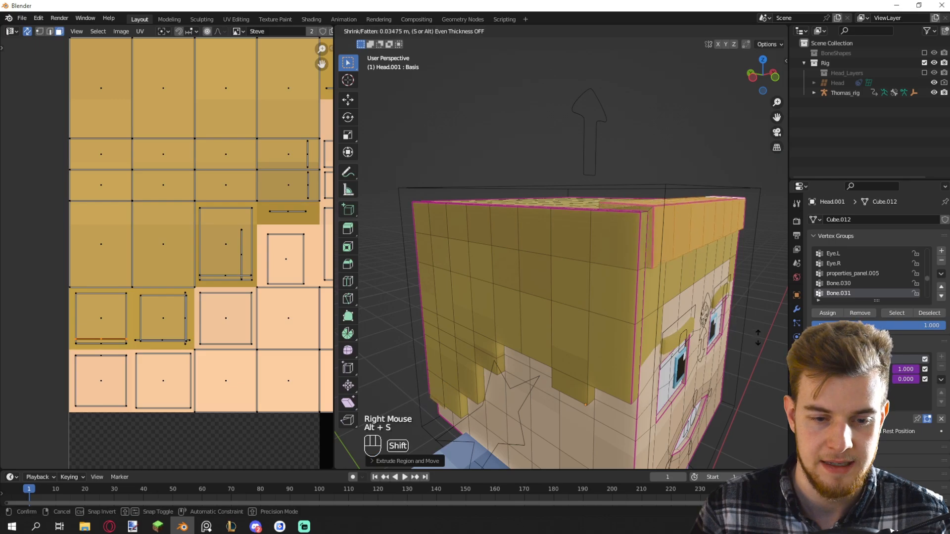
# Move the UVs of the raised fringe's side rim faces from the texture's edge onto hair-coloured pixels
pyautogui.moveTo(693, 446); pyautogui.dragTo(670, 436, button='middle')
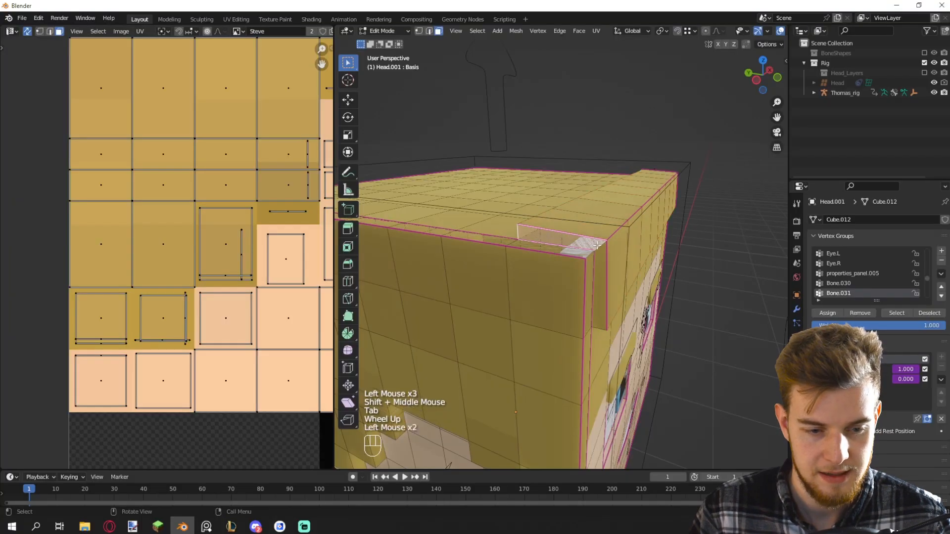
pyautogui.scroll(-4, 257, 260)
pyautogui.keyDown('shift'); pyautogui.moveTo(257, 261); pyautogui.dragTo(272, 224, button='middle'); pyautogui.keyUp('shift')
pyautogui.scroll(4, 219, 290)
pyautogui.keyDown('shift'); pyautogui.moveTo(219, 289); pyautogui.dragTo(228, 284, button='middle'); pyautogui.keyUp('shift')
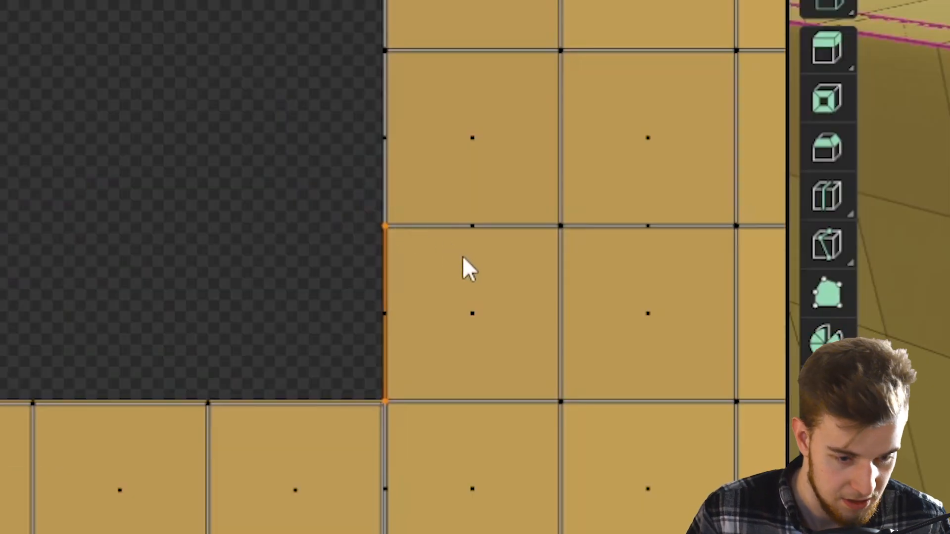
pyautogui.press('g')
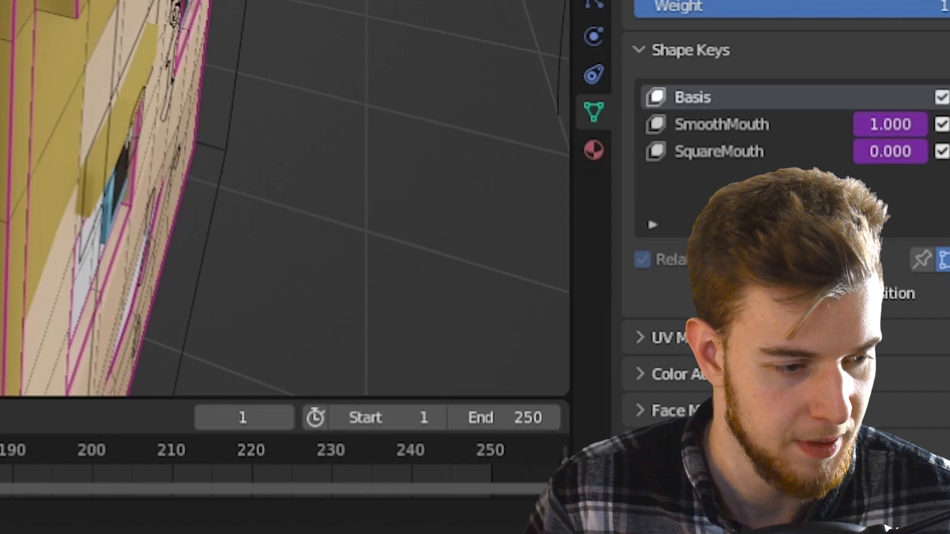
pyautogui.moveTo(594, 241); pyautogui.dragTo(615, 221, button='middle')
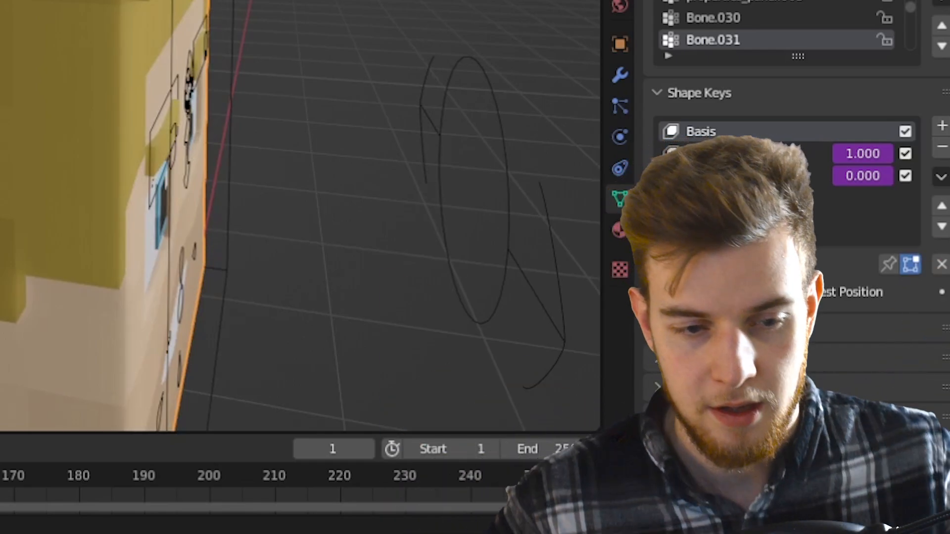
# Flatten the raised fringe's top faces by scaling them to 0 on Z and its front faces to 0 on Y, then leave Edit Mode
pyautogui.moveTo(525, 296); pyautogui.dragTo(504, 322, button='middle')
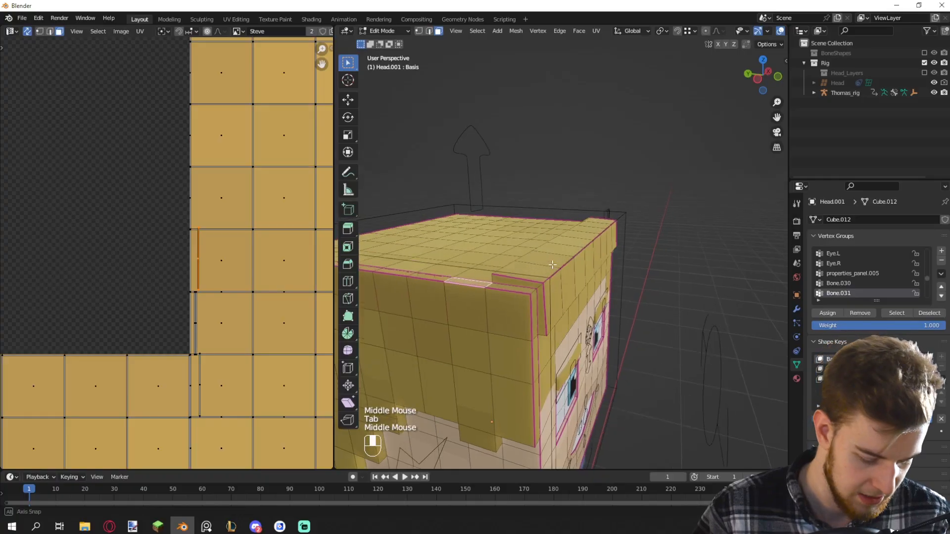
pyautogui.press('3')
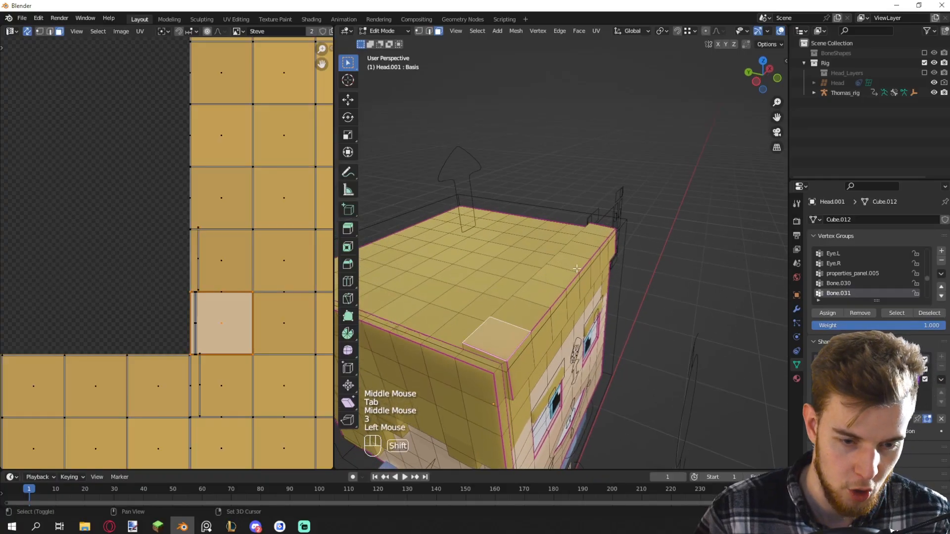
pyautogui.keyDown('ctrl'); pyautogui.click(596, 233); pyautogui.keyUp('ctrl')
pyautogui.moveTo(596, 232); pyautogui.dragTo(680, 228, button='middle')
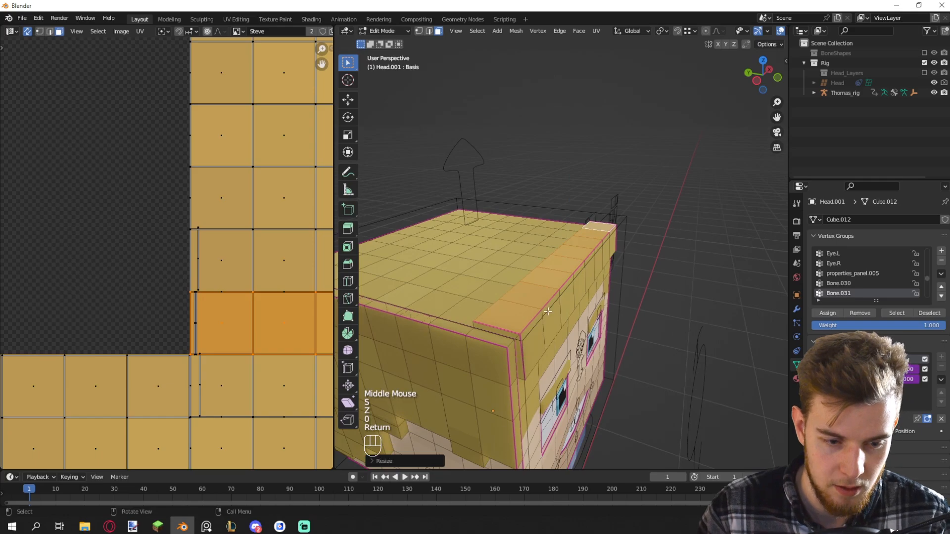
pyautogui.keyDown('ctrl'); pyautogui.click(609, 243); pyautogui.keyUp('ctrl')
pyautogui.press('s')
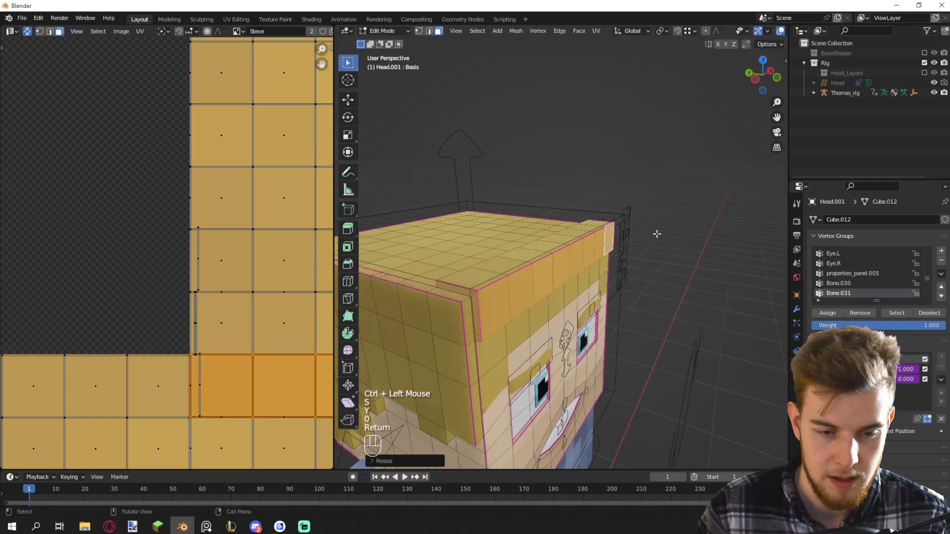
pyautogui.click(657, 234)
pyautogui.press('Tab')
# Inspect the raised fringe and side hair from several angles around the head
pyautogui.moveTo(657, 234)
pyautogui.mouseDown(button='middle')
pyautogui.moveTo(681, 219)
pyautogui.moveTo(667, 222)
pyautogui.mouseUp(button='middle')
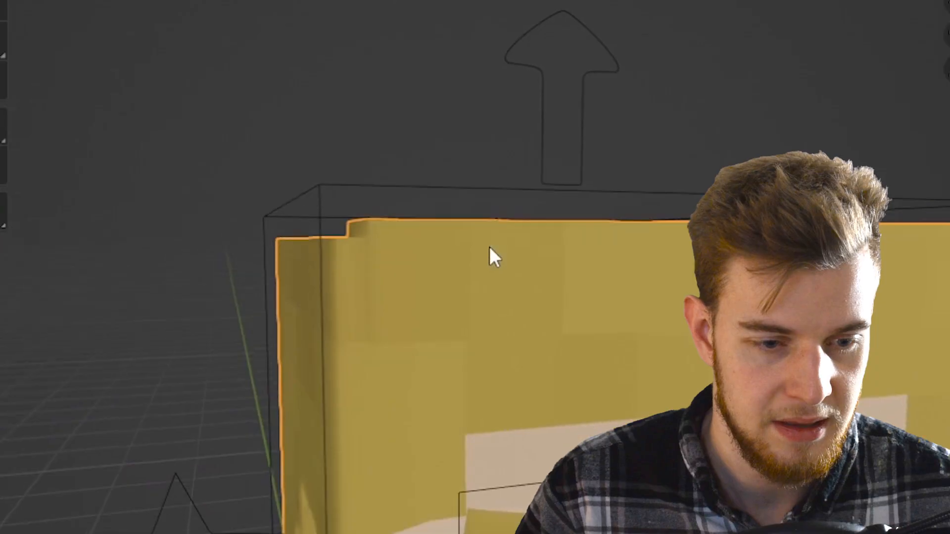
pyautogui.moveTo(489, 247); pyautogui.dragTo(254, 212, button='middle')
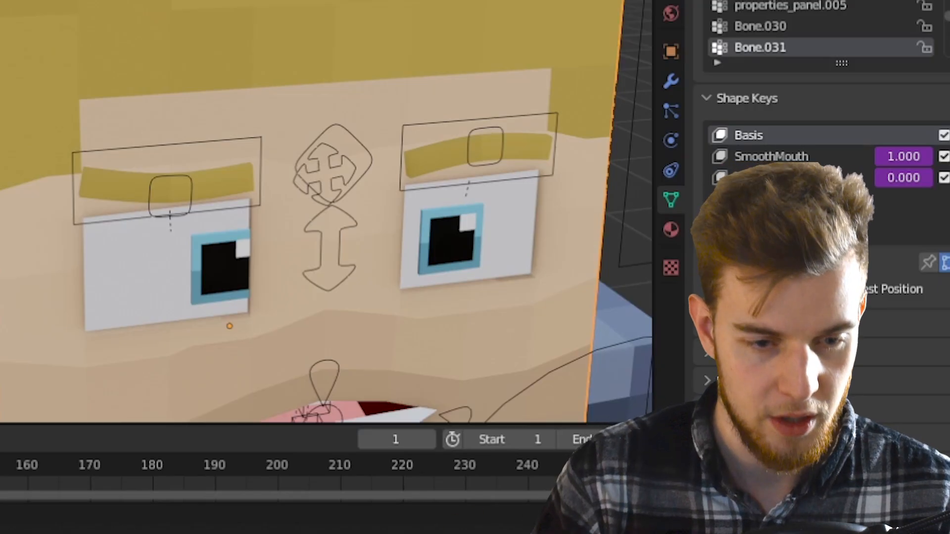
pyautogui.moveTo(467, 215); pyautogui.dragTo(542, 242, button='middle')
pyautogui.moveTo(396, 40); pyautogui.dragTo(318, 4, button='middle')
pyautogui.scroll(-2, 348, 10)
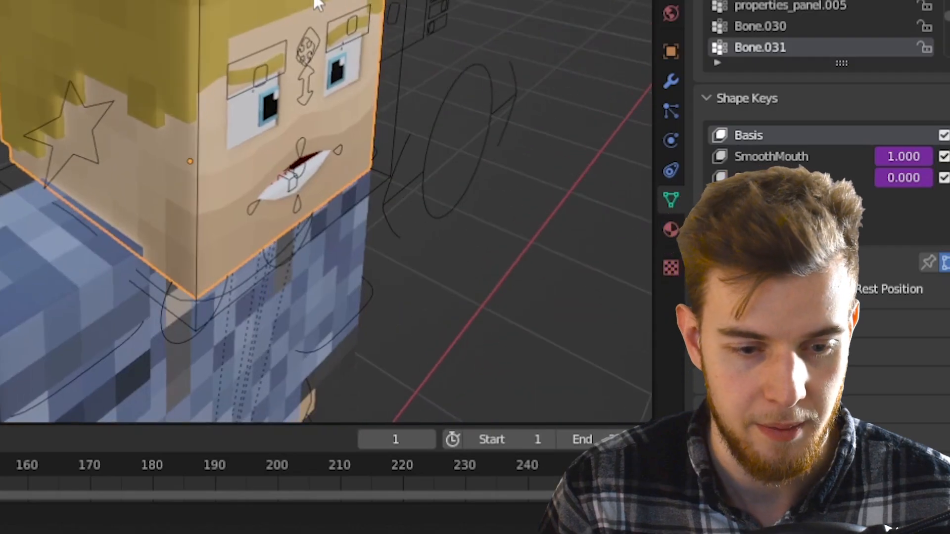
pyautogui.keyDown('shift'); pyautogui.moveTo(631, 273); pyautogui.dragTo(618, 218, button='middle'); pyautogui.keyUp('shift')
pyautogui.moveTo(617, 218); pyautogui.dragTo(636, 219, button='middle')
pyautogui.scroll(-2, 636, 219)
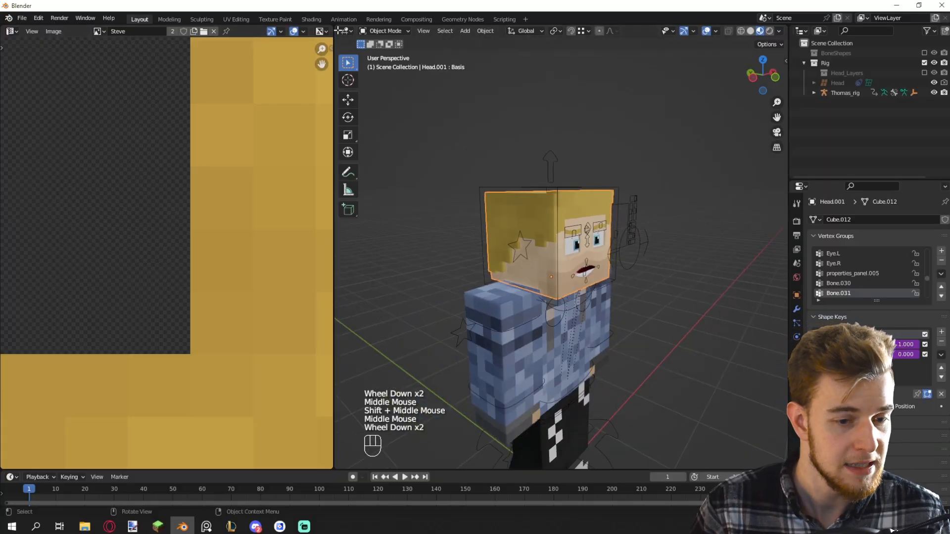
# Close the UV editor area so the 3D viewport takes its space, then select the character's rig
pyautogui.moveTo(338, 31); pyautogui.dragTo(292, 54)
pyautogui.scroll(-3, 560, 256)
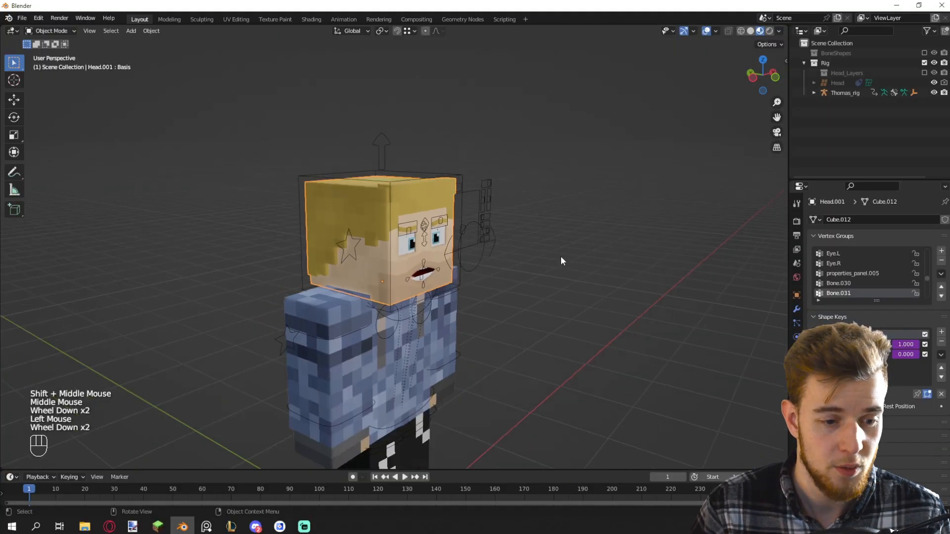
pyautogui.click(562, 265)
pyautogui.moveTo(565, 277); pyautogui.dragTo(542, 284, button='middle')
pyautogui.keyDown('shift'); pyautogui.moveTo(541, 285); pyautogui.dragTo(544, 236, button='middle'); pyautogui.keyUp('shift')
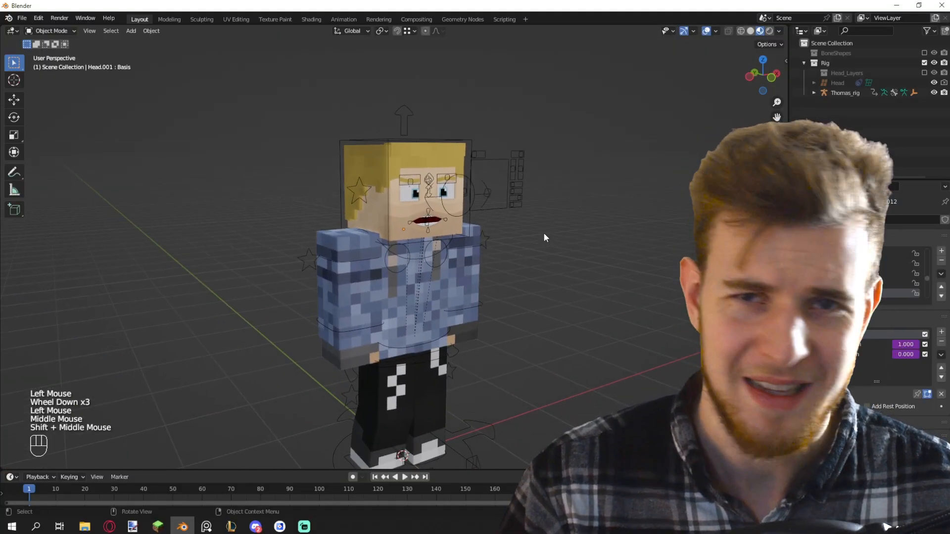
pyautogui.scroll(-1, 467, 208)
pyautogui.click(467, 210)
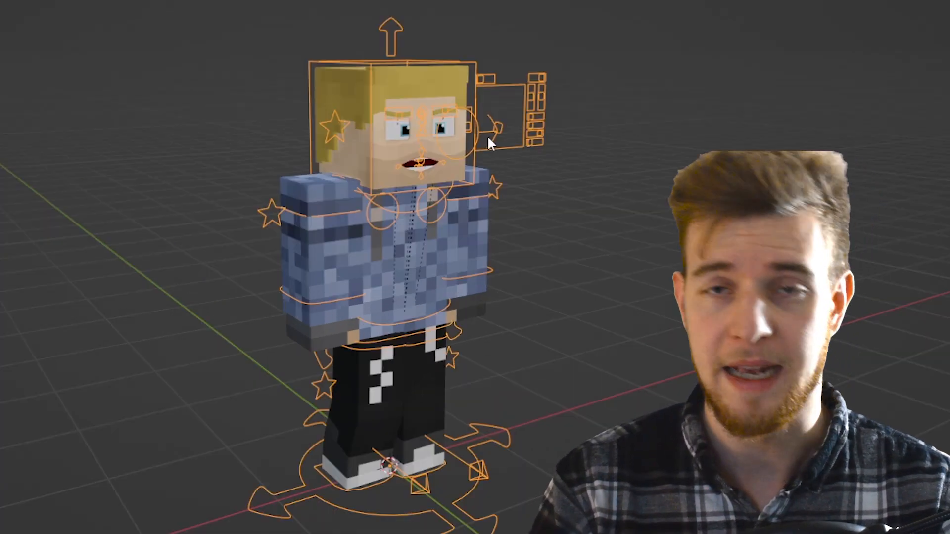